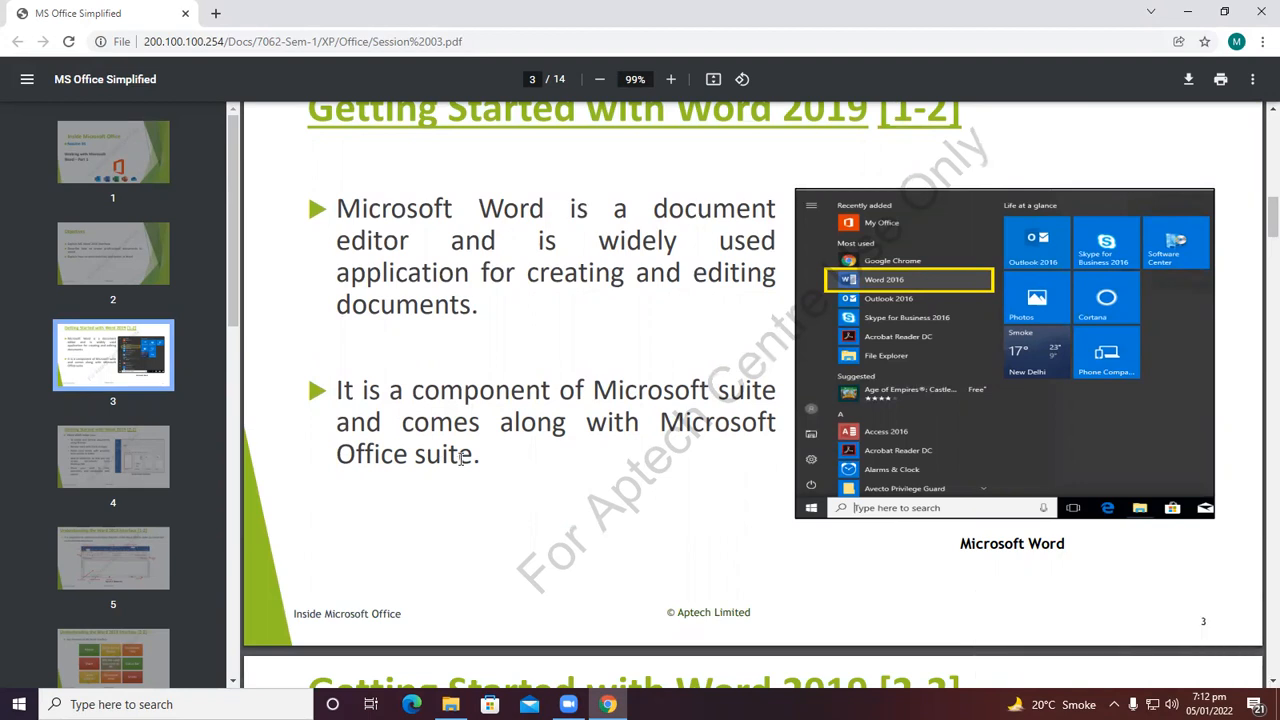
Scroll through the session PDF slides from the Word introduction to the Creating Lists slide.
scroll(462, 458, down, 4)
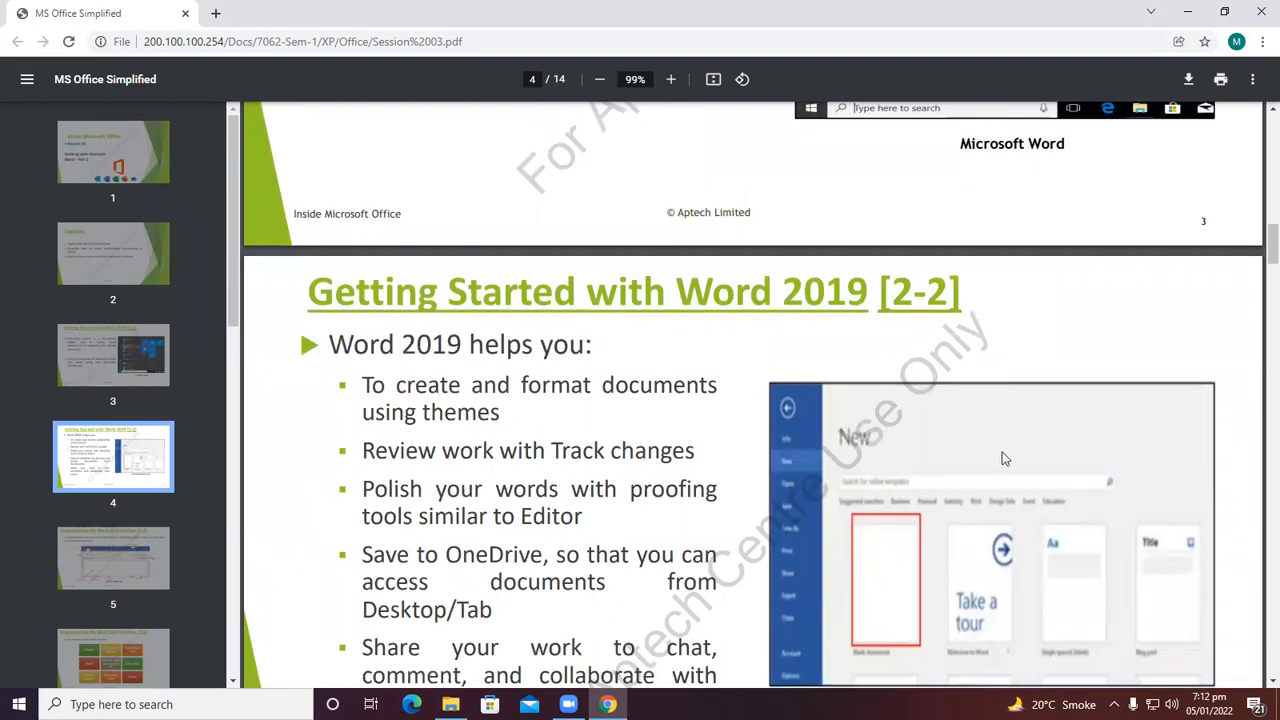
scroll(986, 514, down, 1)
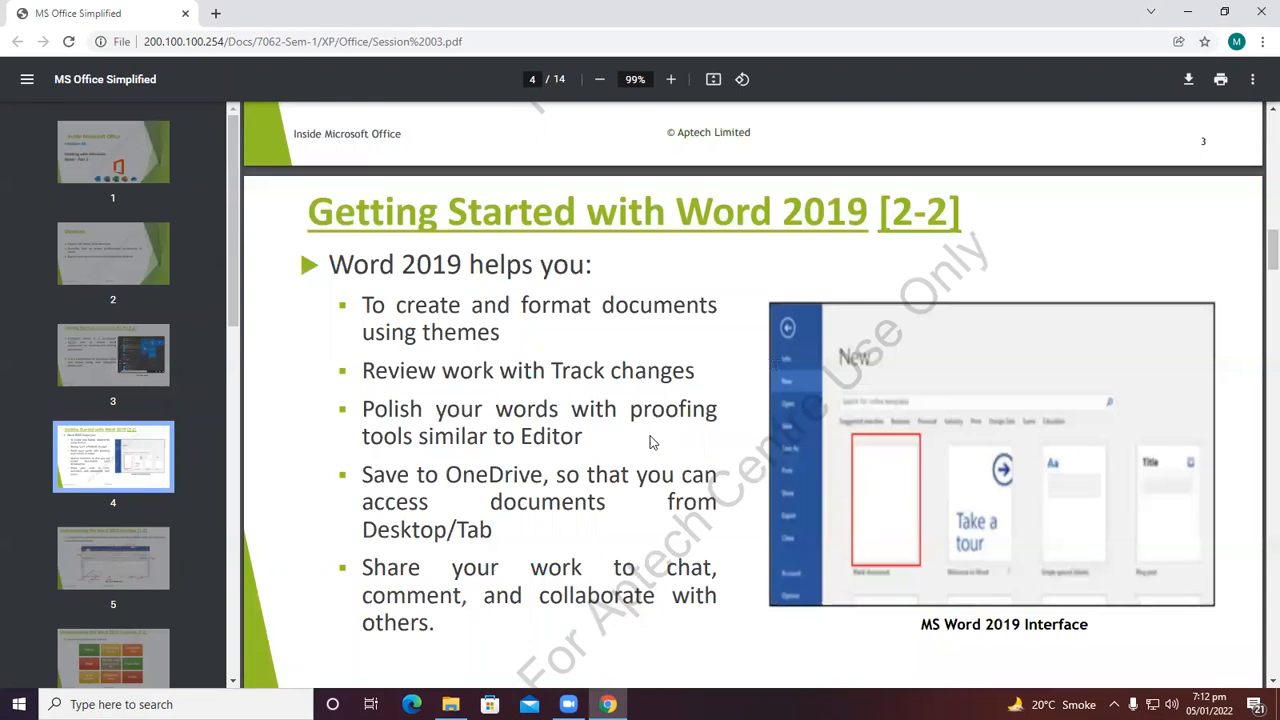
scroll(777, 439, down, 2)
scroll(754, 460, down, 4)
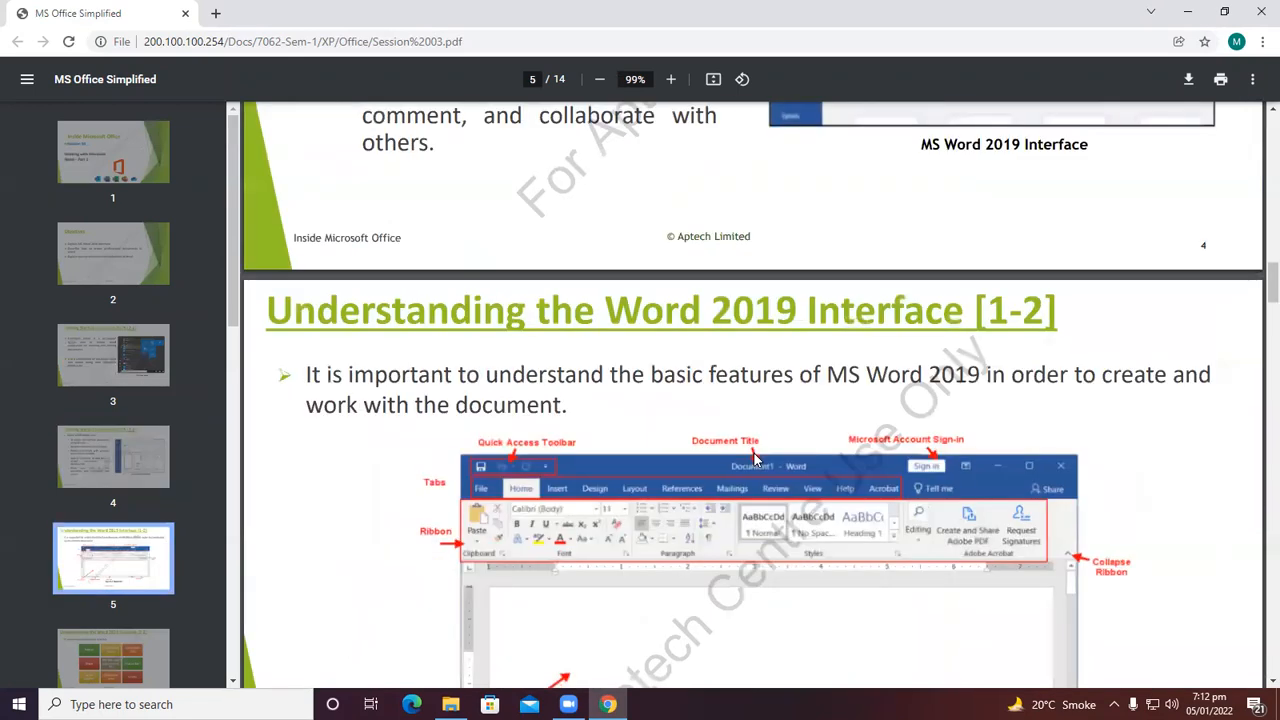
scroll(648, 461, down, 1)
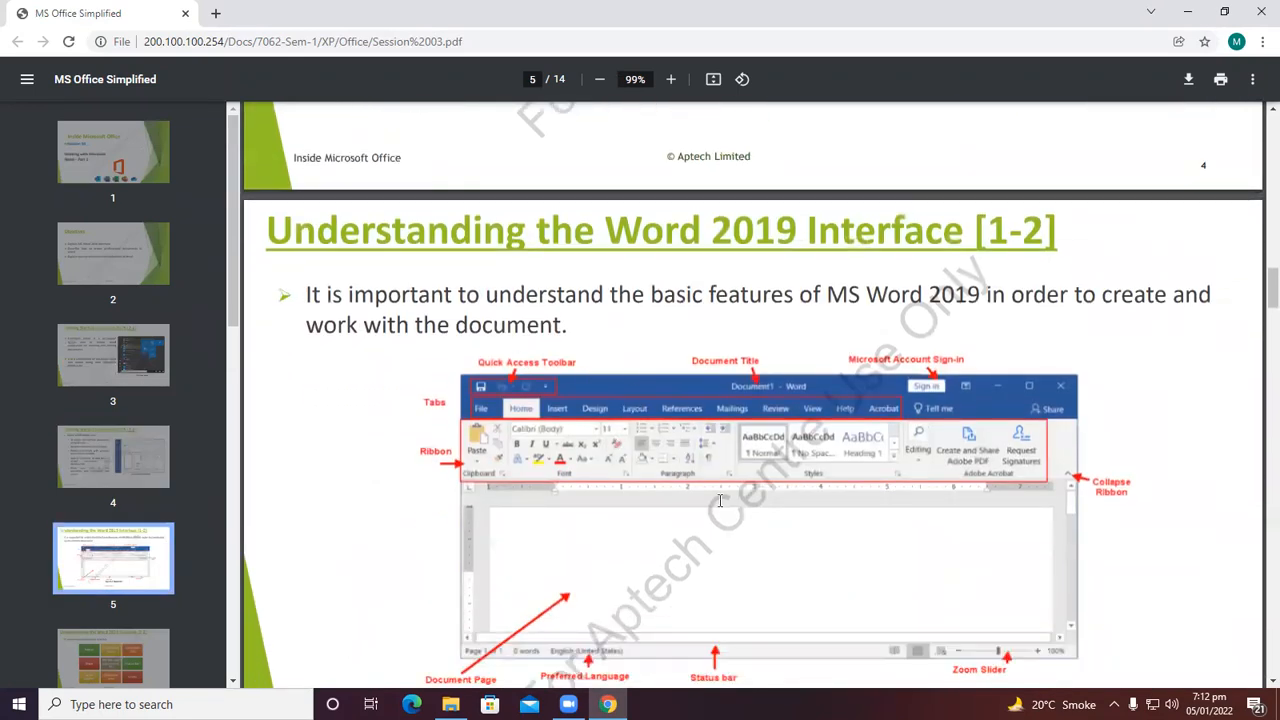
scroll(720, 500, down, 2)
scroll(700, 505, down, 4)
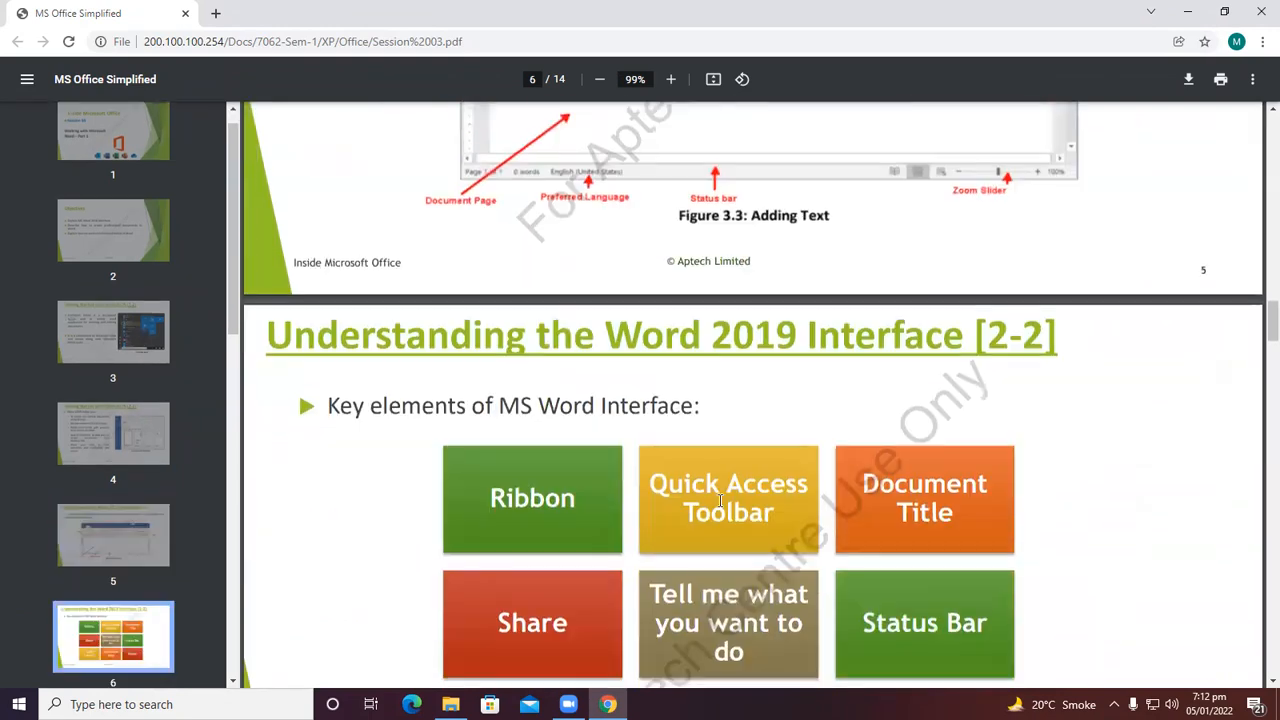
scroll(610, 518, down, 1)
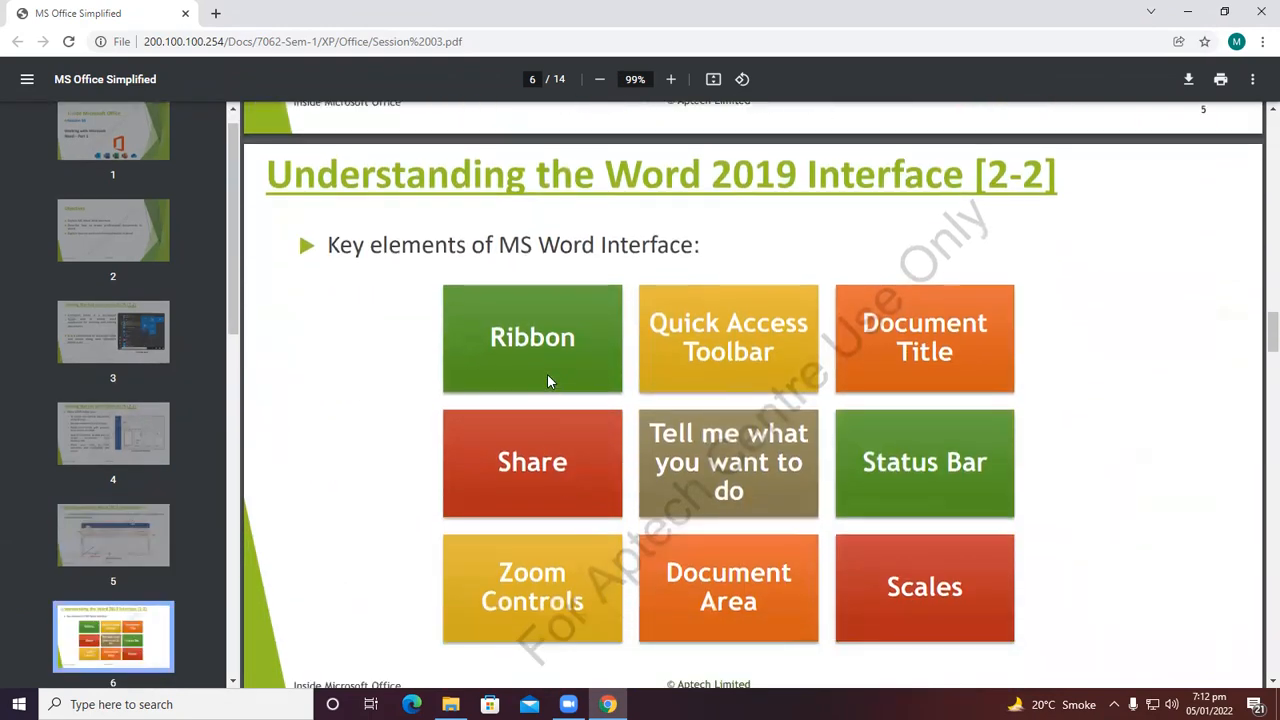
scroll(557, 369, down, 6)
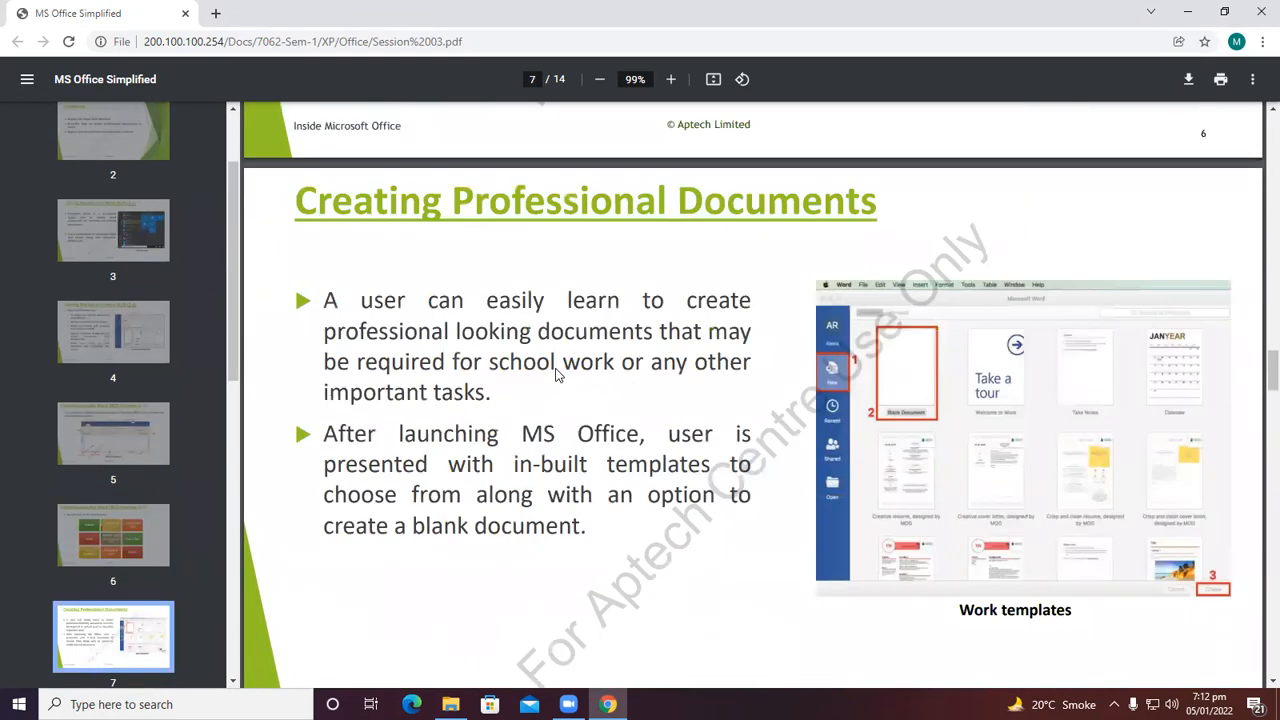
scroll(557, 369, down, 7)
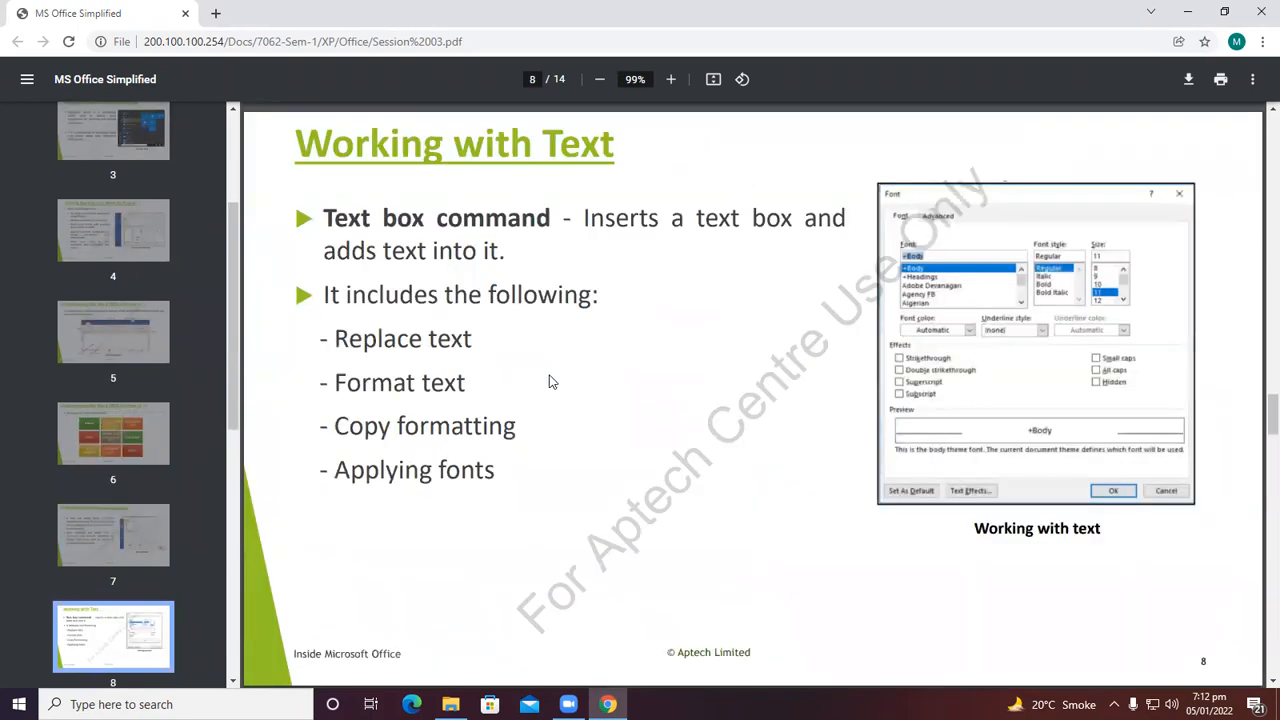
scroll(525, 405, down, 5)
scroll(527, 405, down, 9)
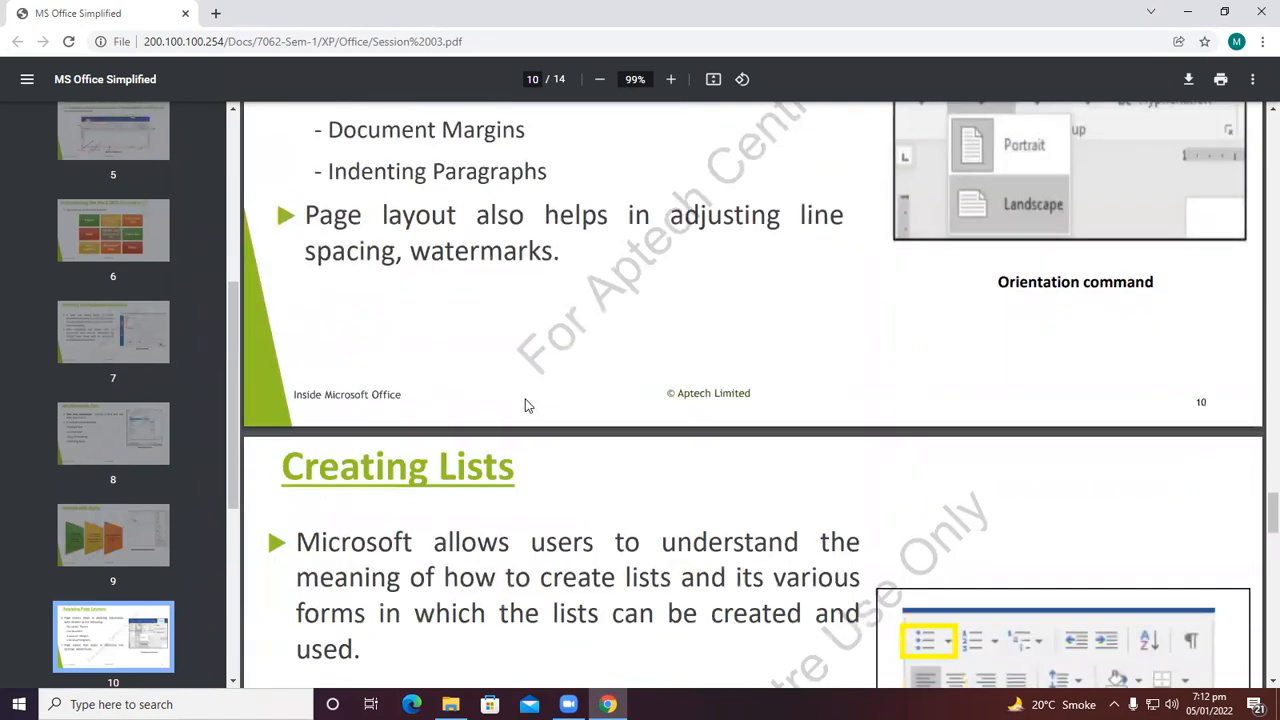
scroll(528, 405, down, 3)
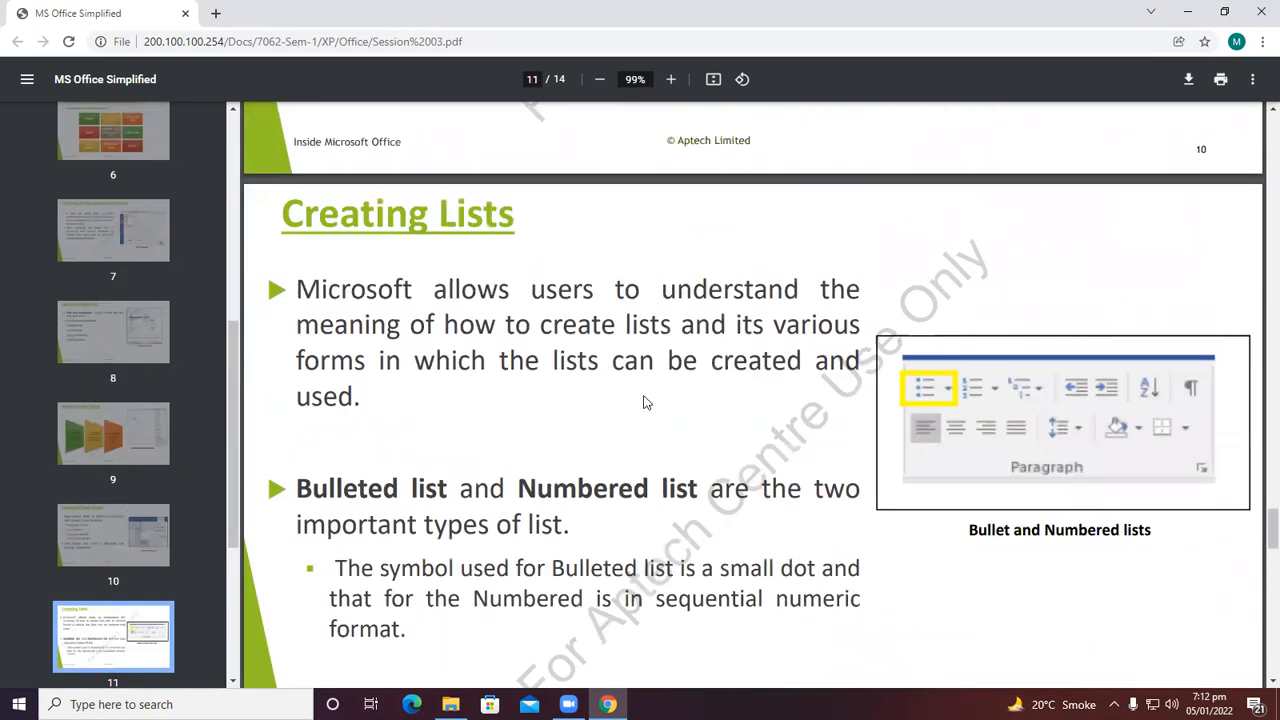
Read the remaining slides on page layouts, lists and tables down to the Summary page.
scroll(567, 322, up, 7)
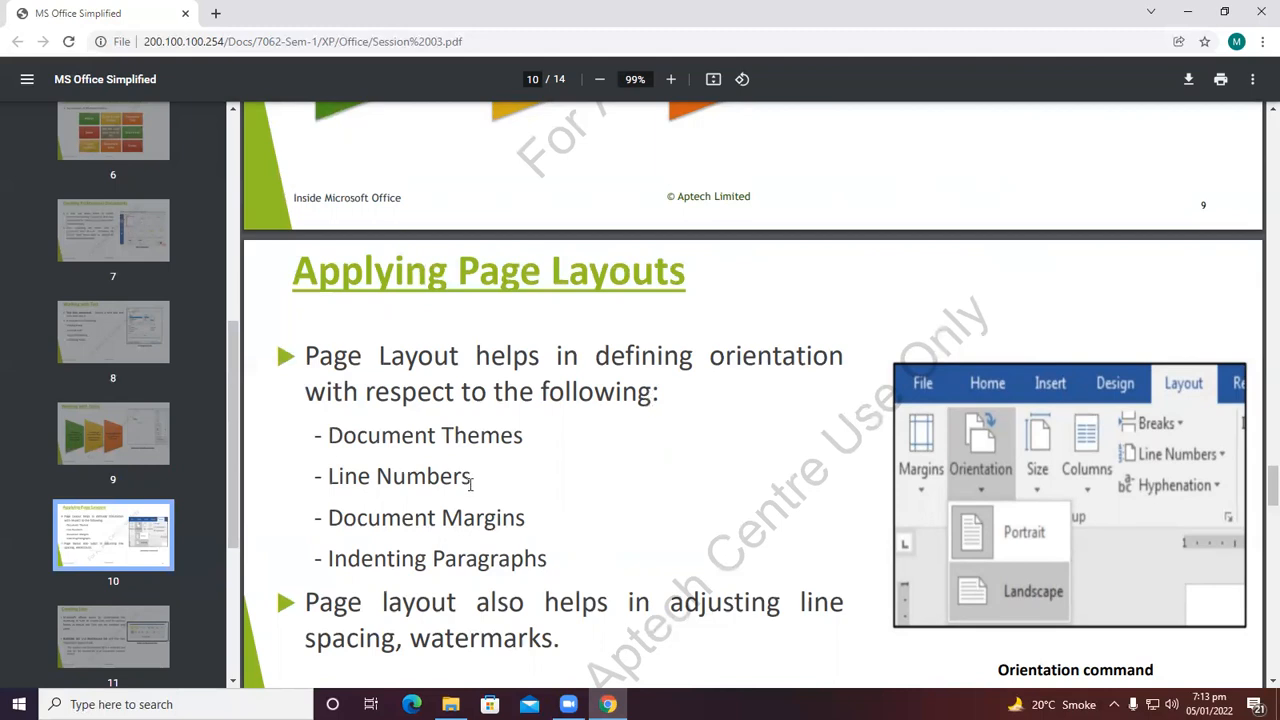
scroll(455, 516, down, 2)
scroll(455, 516, down, 8)
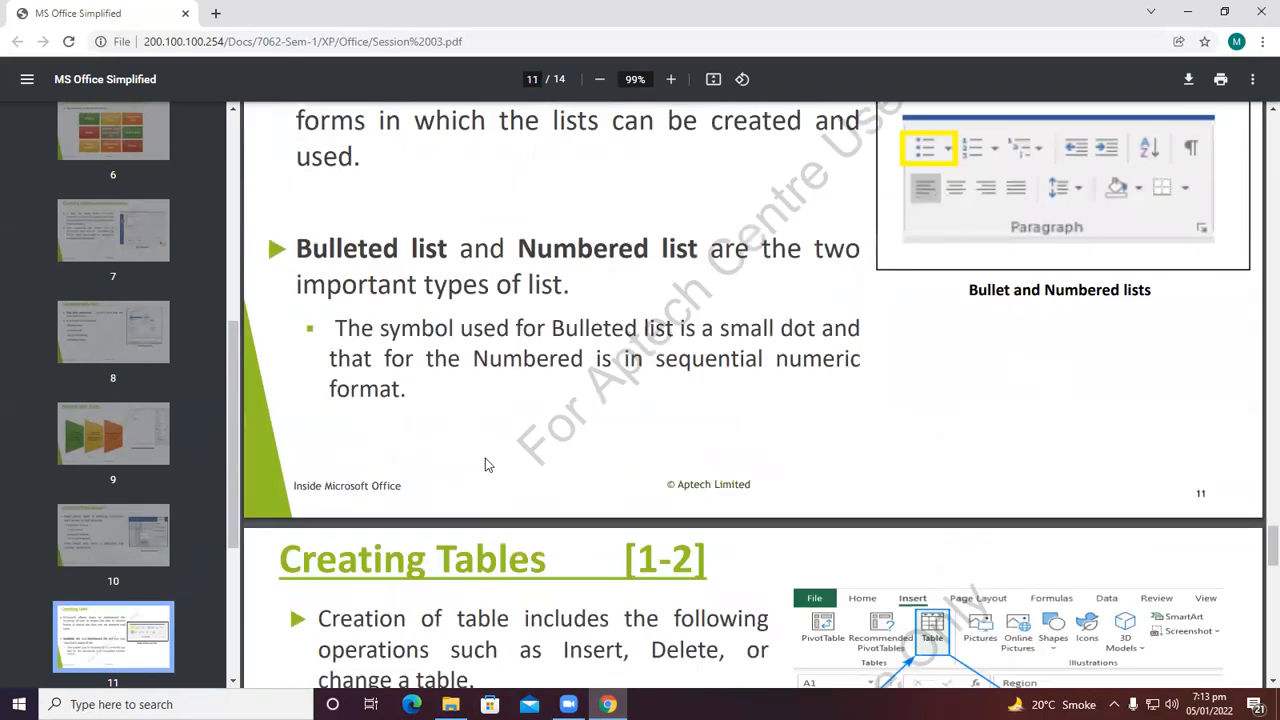
scroll(486, 455, up, 2)
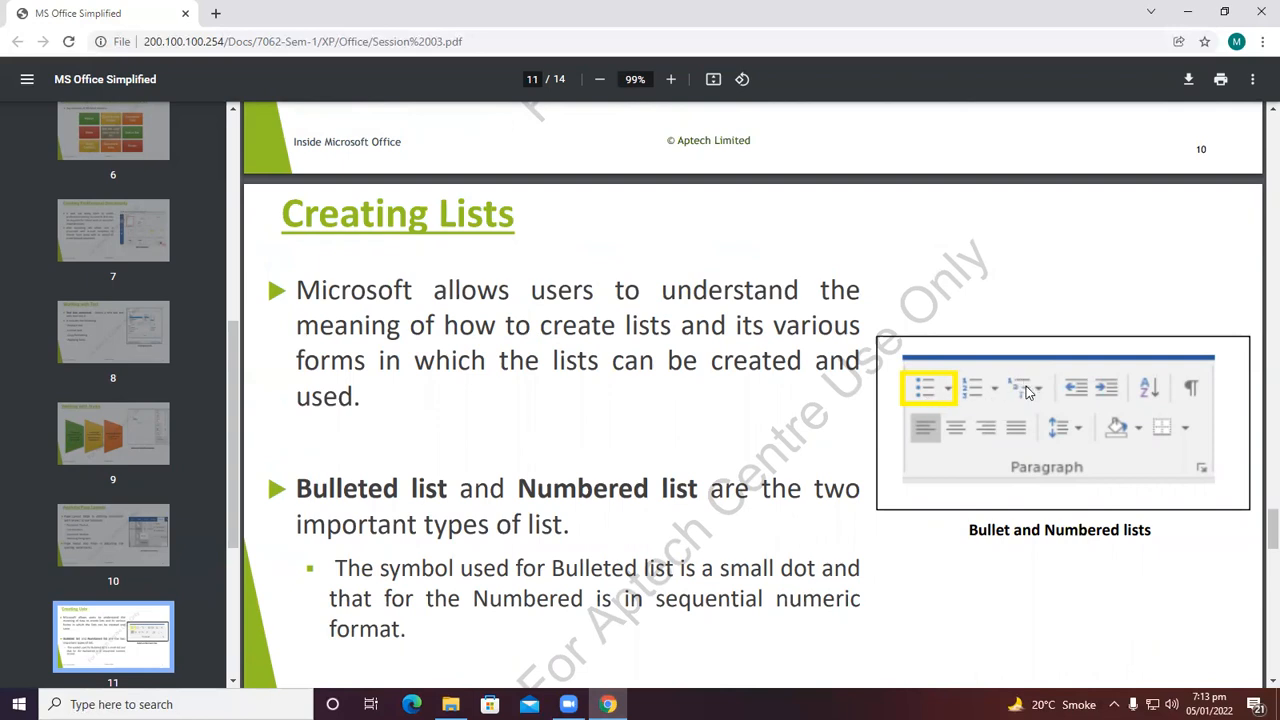
scroll(487, 566, down, 6)
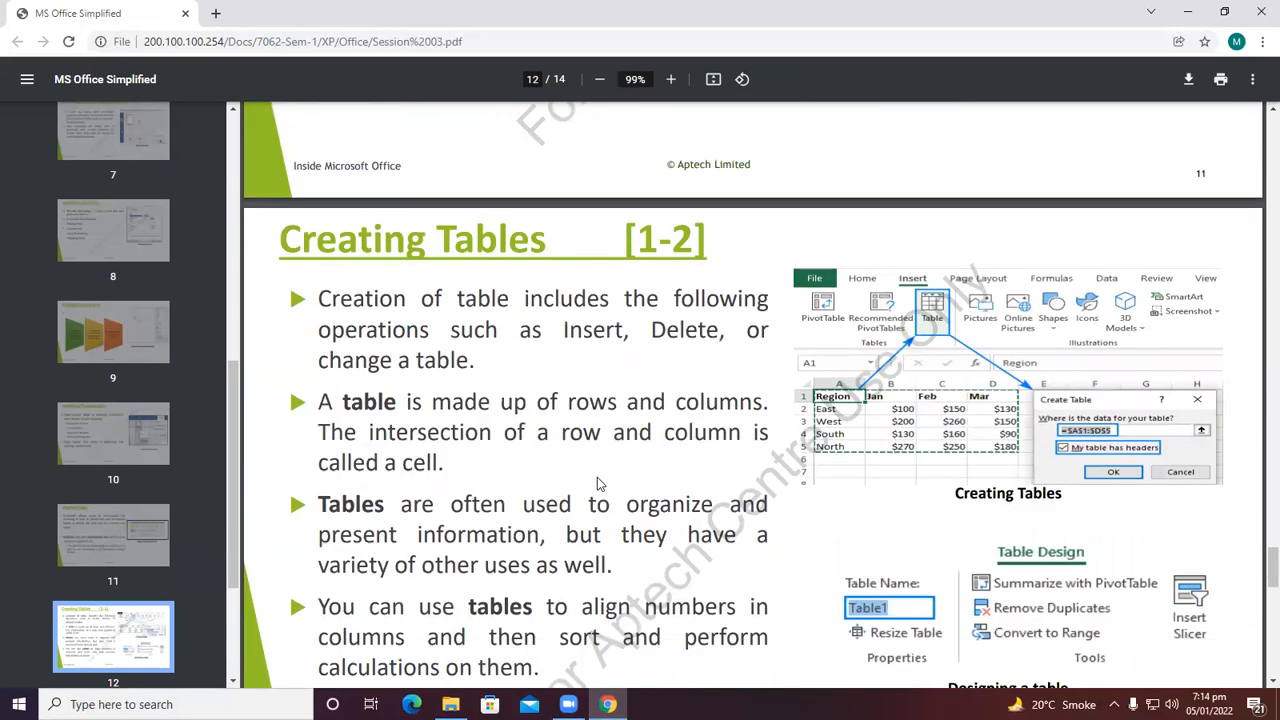
scroll(600, 484, down, 1)
scroll(600, 484, down, 4)
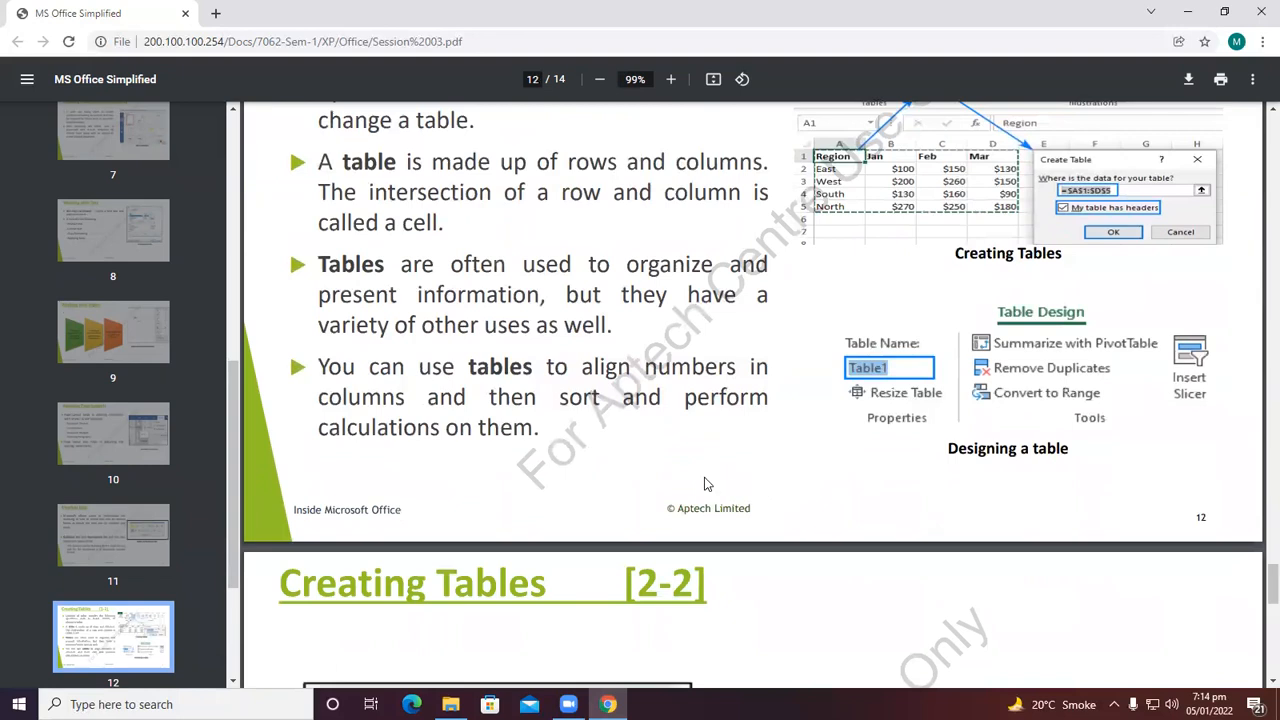
scroll(697, 480, down, 1)
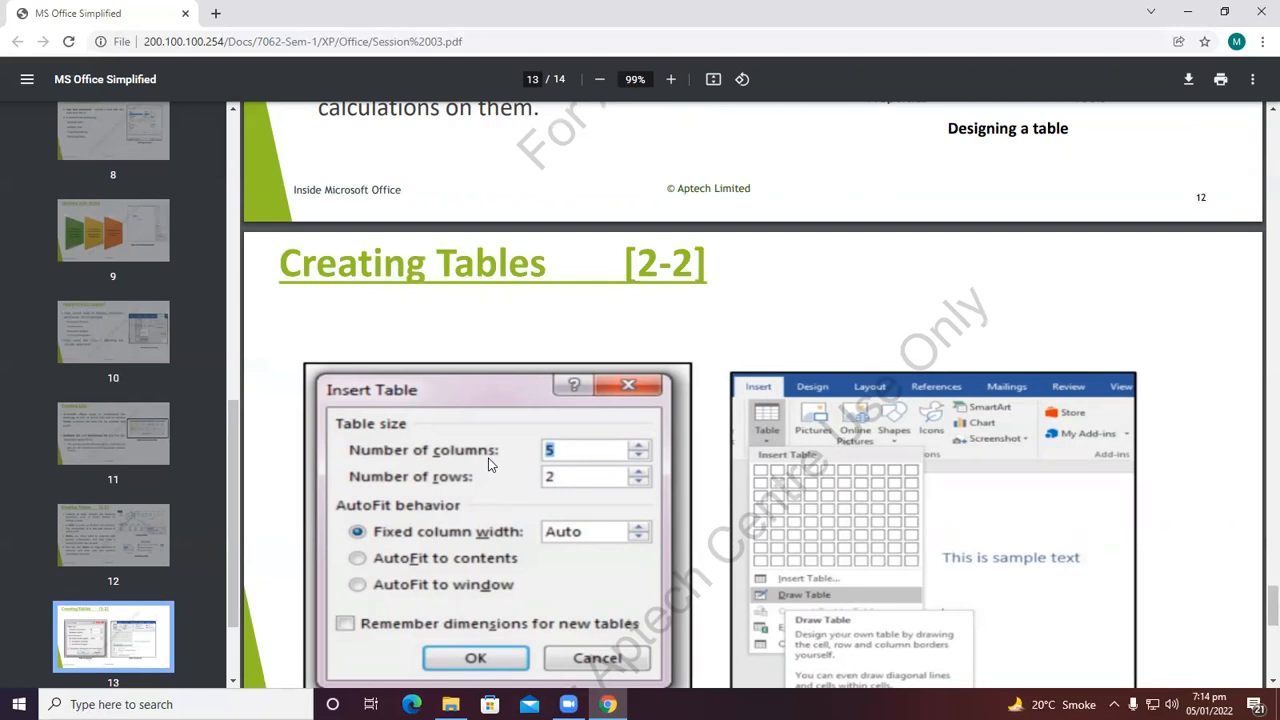
scroll(490, 468, down, 2)
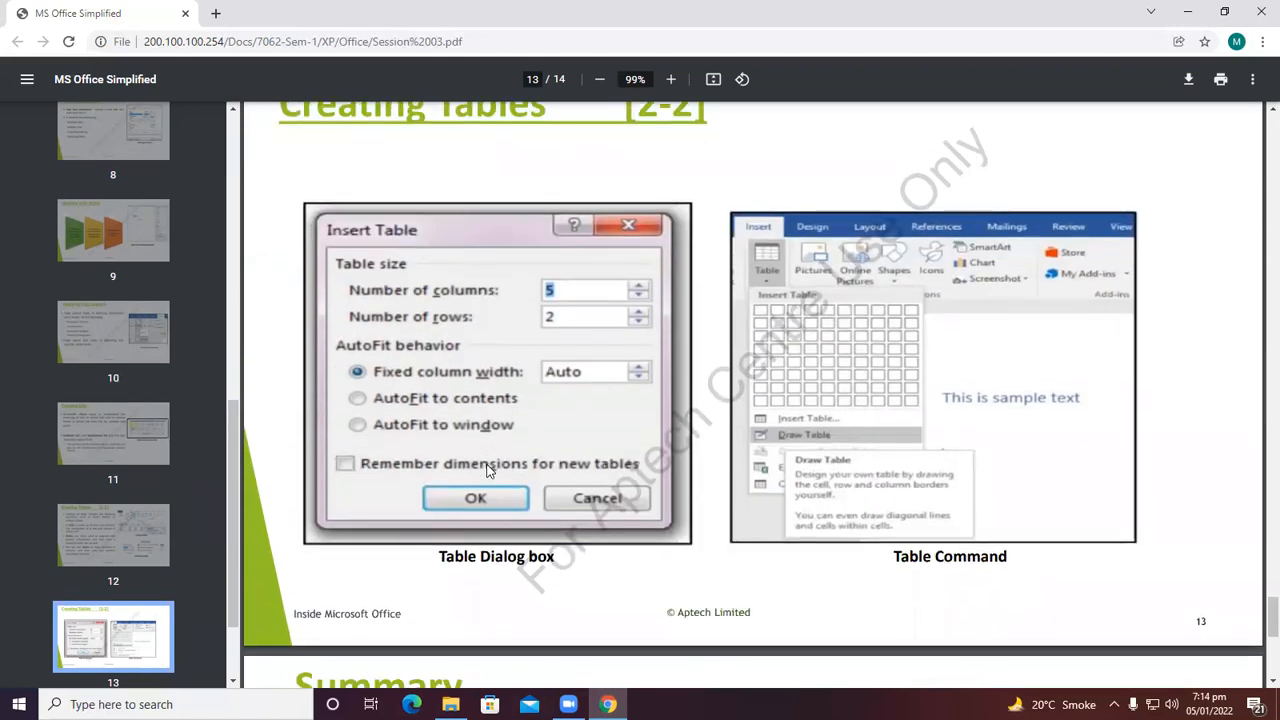
scroll(549, 338, down, 1)
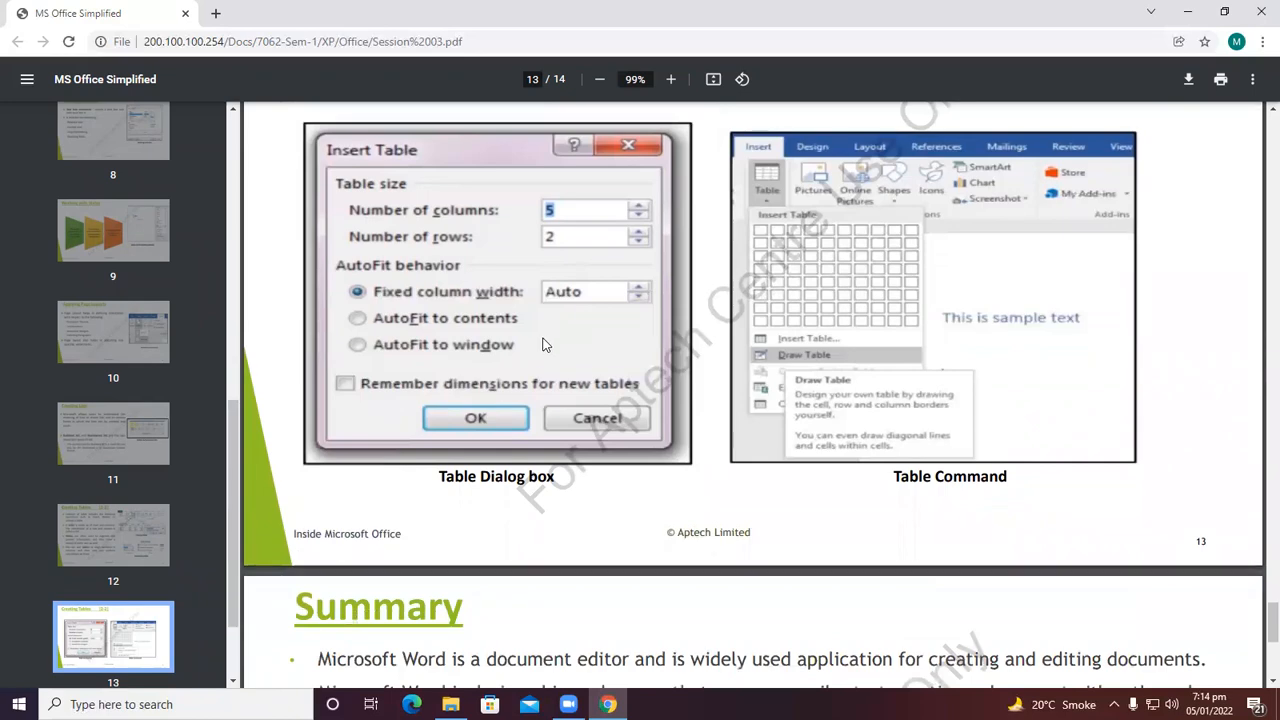
scroll(535, 332, down, 5)
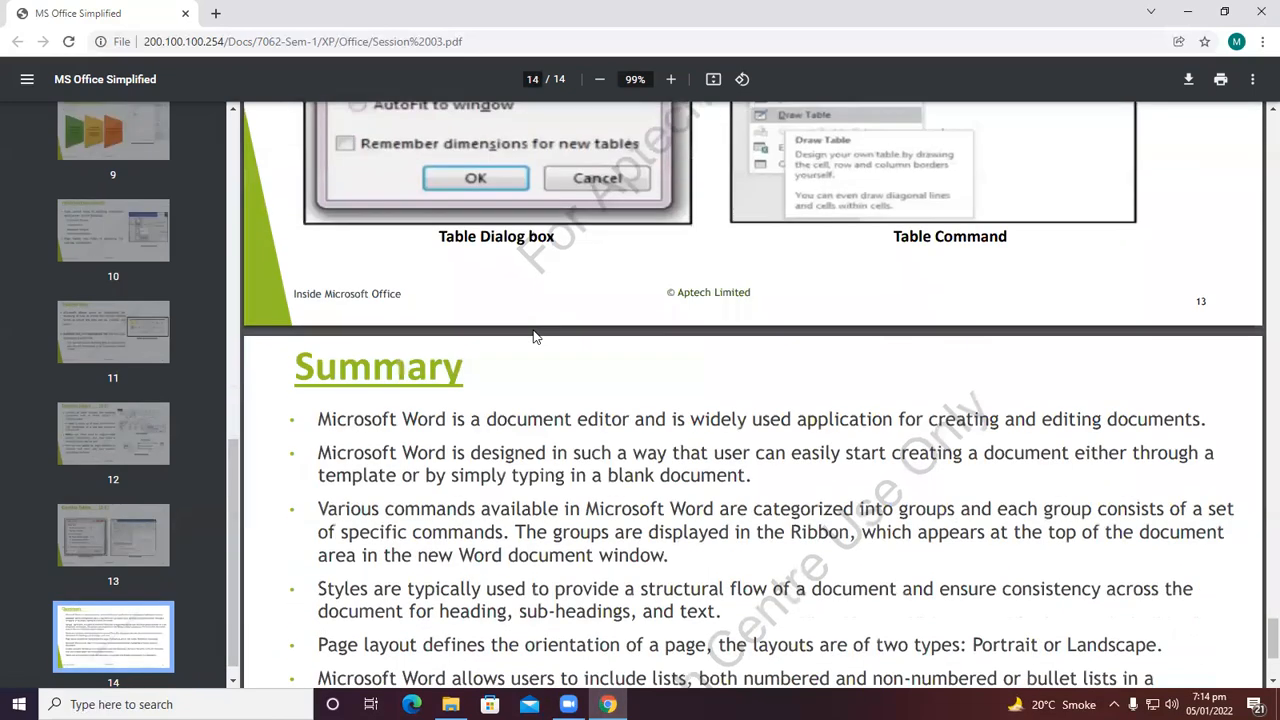
scroll(525, 340, down, 1)
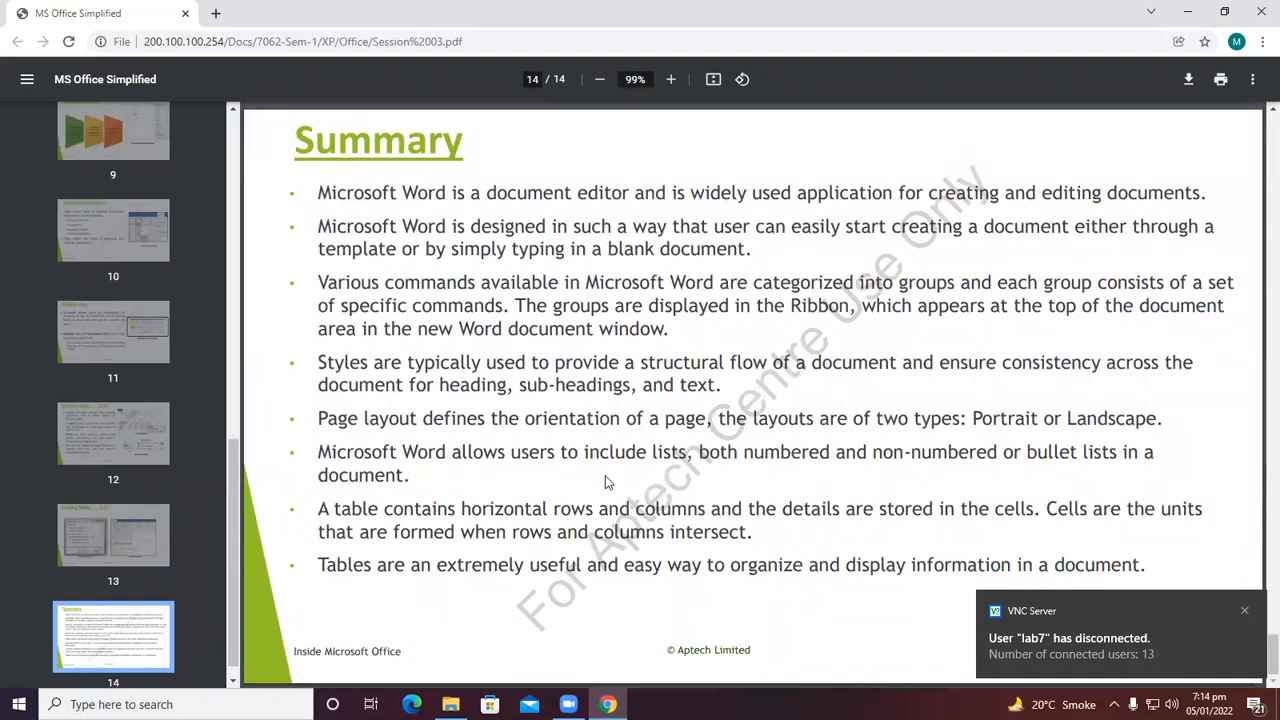
click(1257, 615)
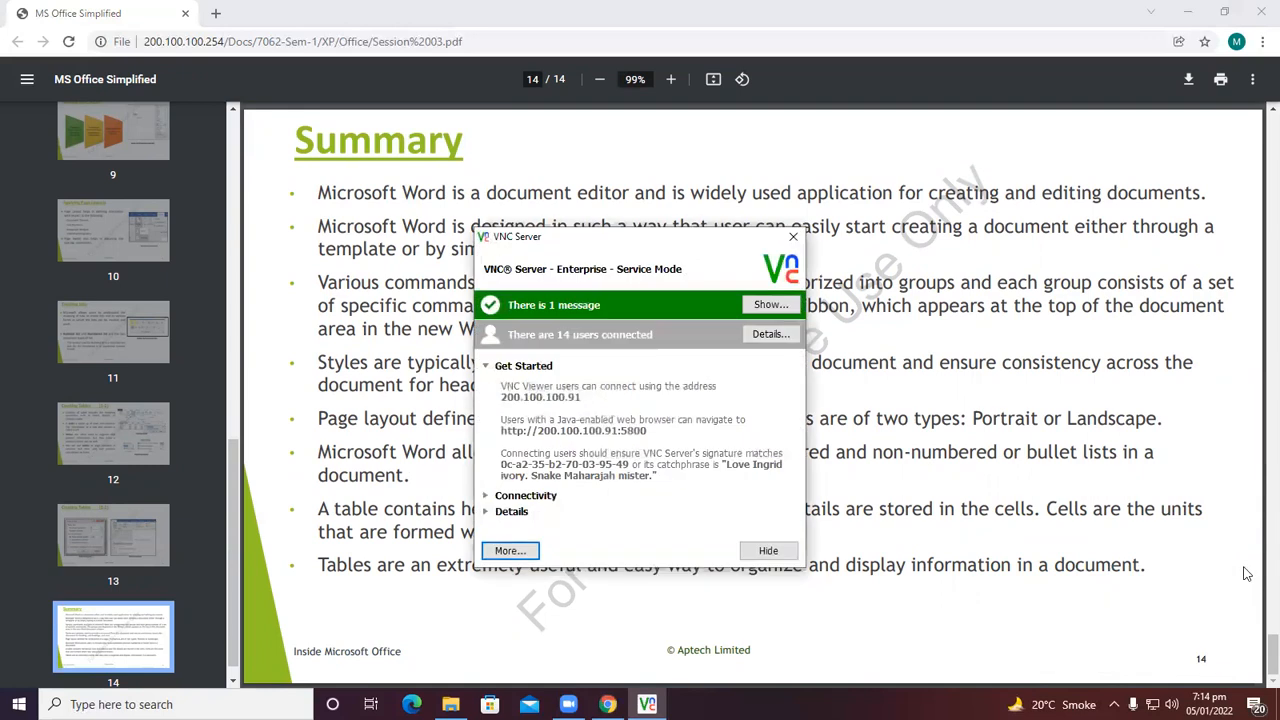
click(793, 237)
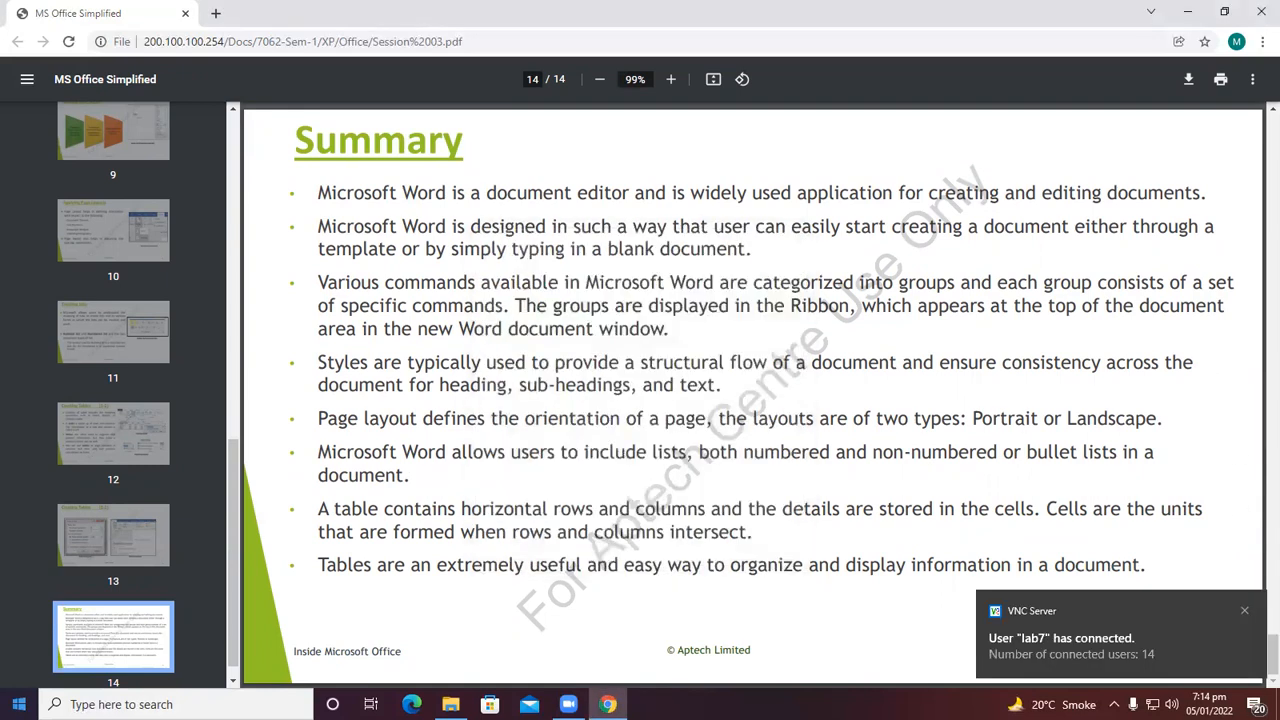
Launch Word from the Start search, open a blank document and maximize its window.
key(super)
text(wo)
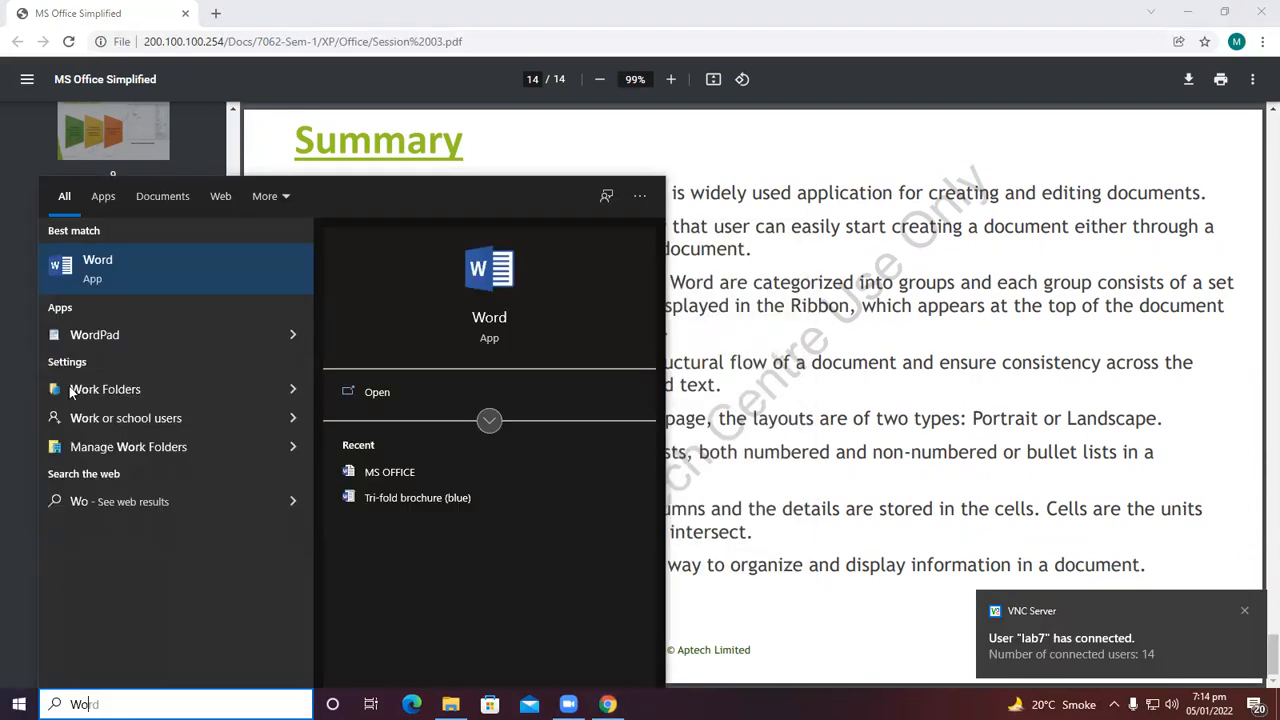
click(102, 279)
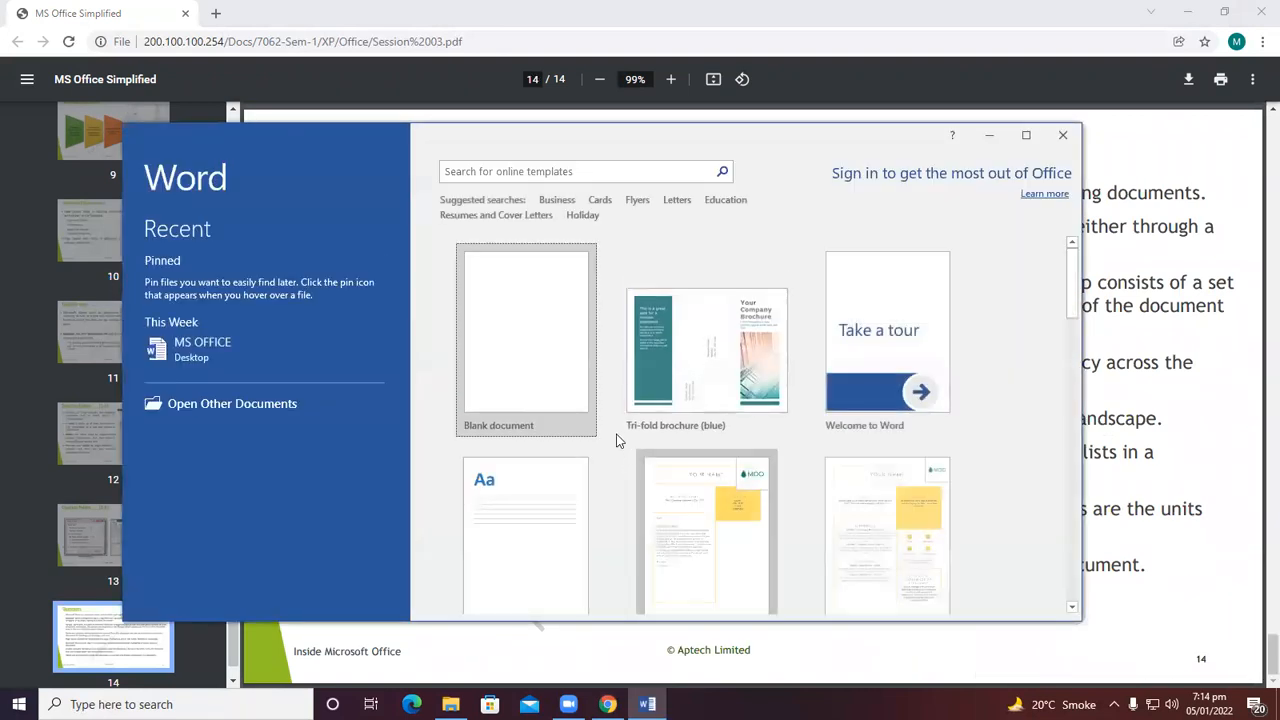
key(Return)
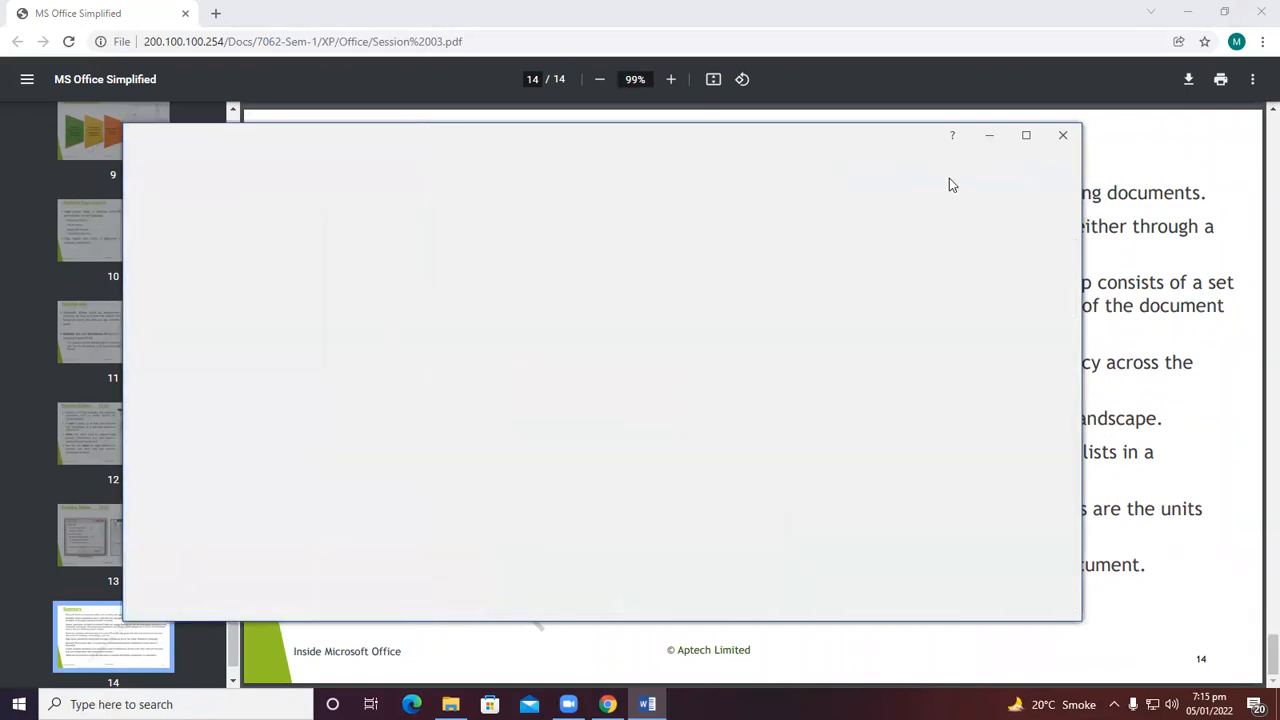
click(1026, 134)
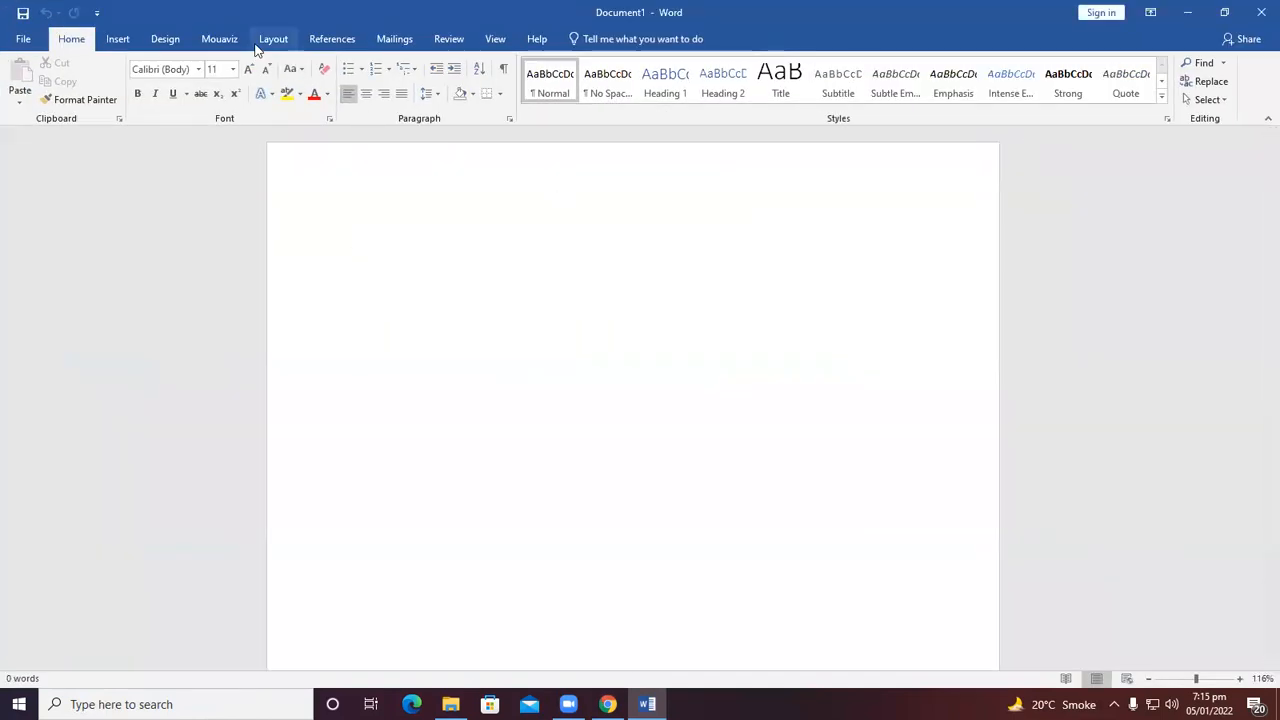
Browse the page margin presets and apply the Narrow margins to the document.
click(256, 45)
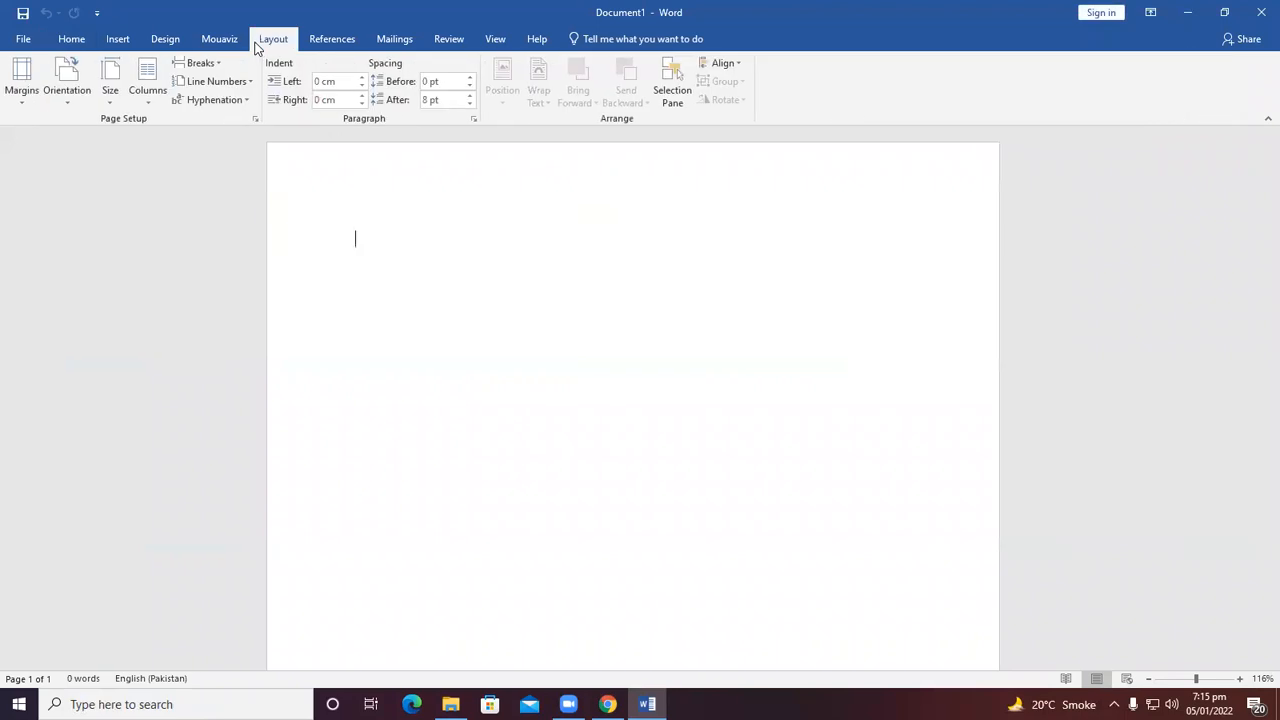
click(22, 95)
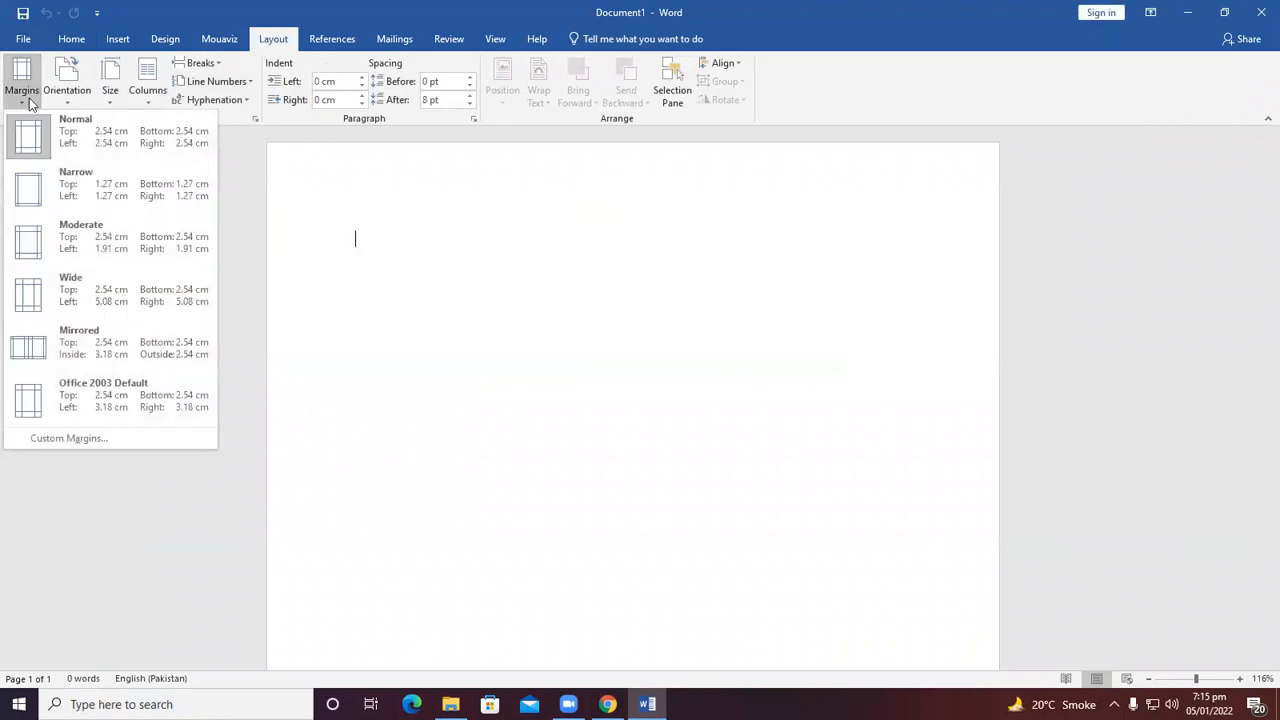
click(355, 242)
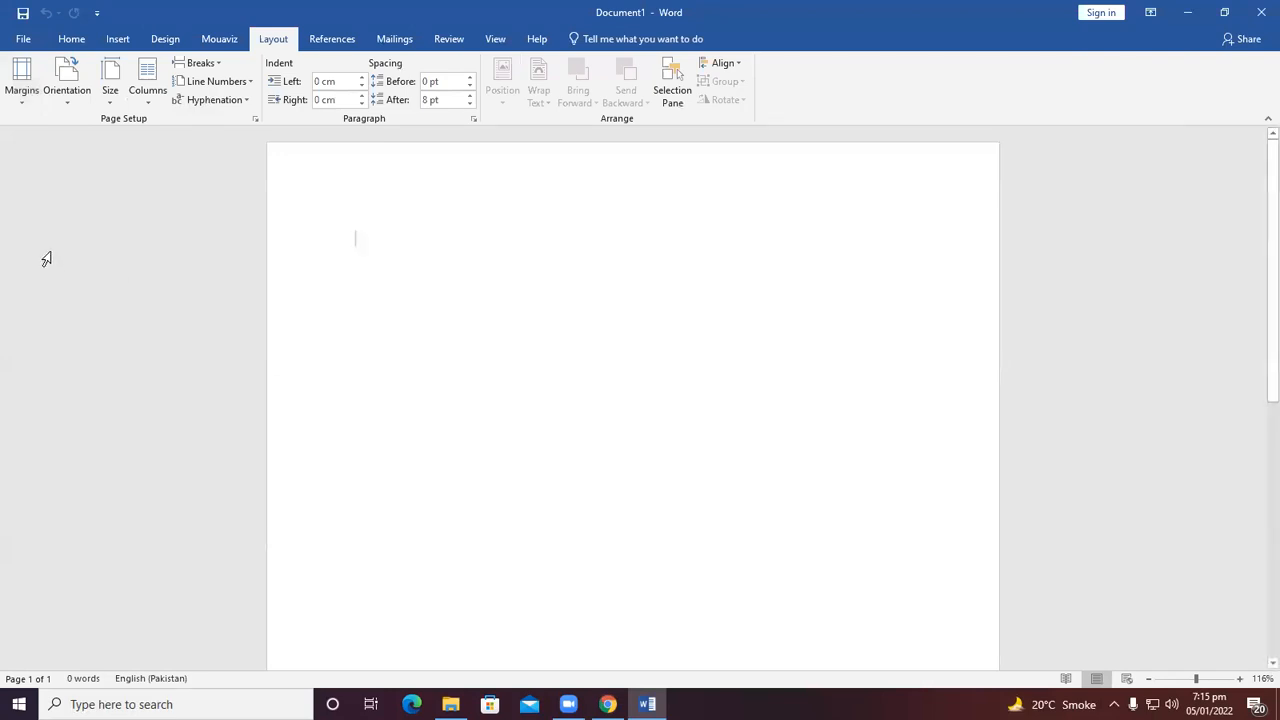
click(21, 88)
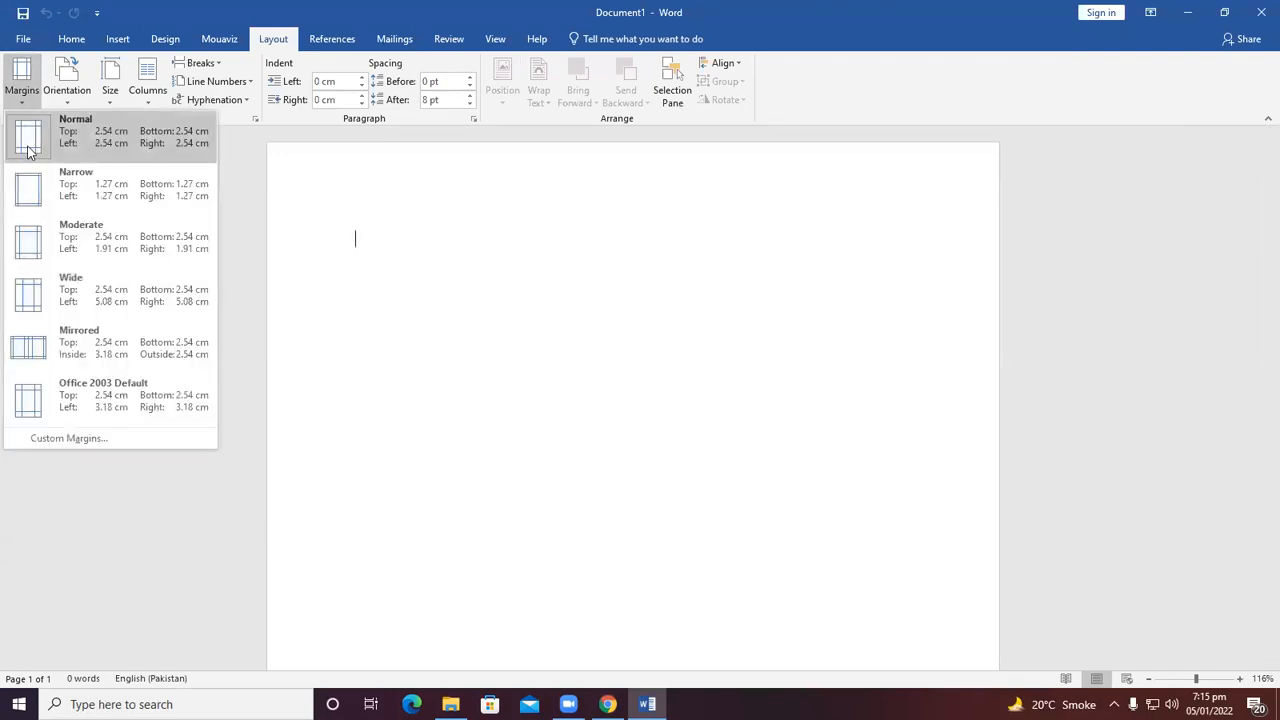
click(24, 200)
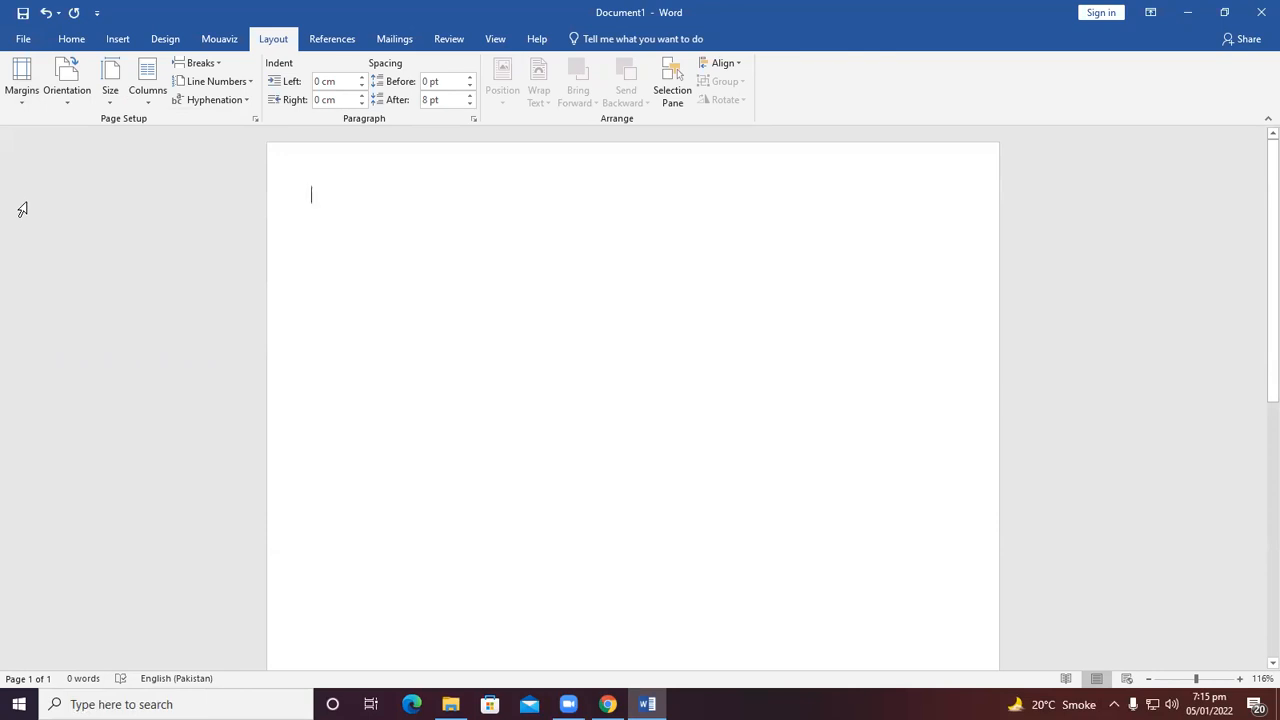
Change the document's page margins to the Moderate preset.
click(24, 82)
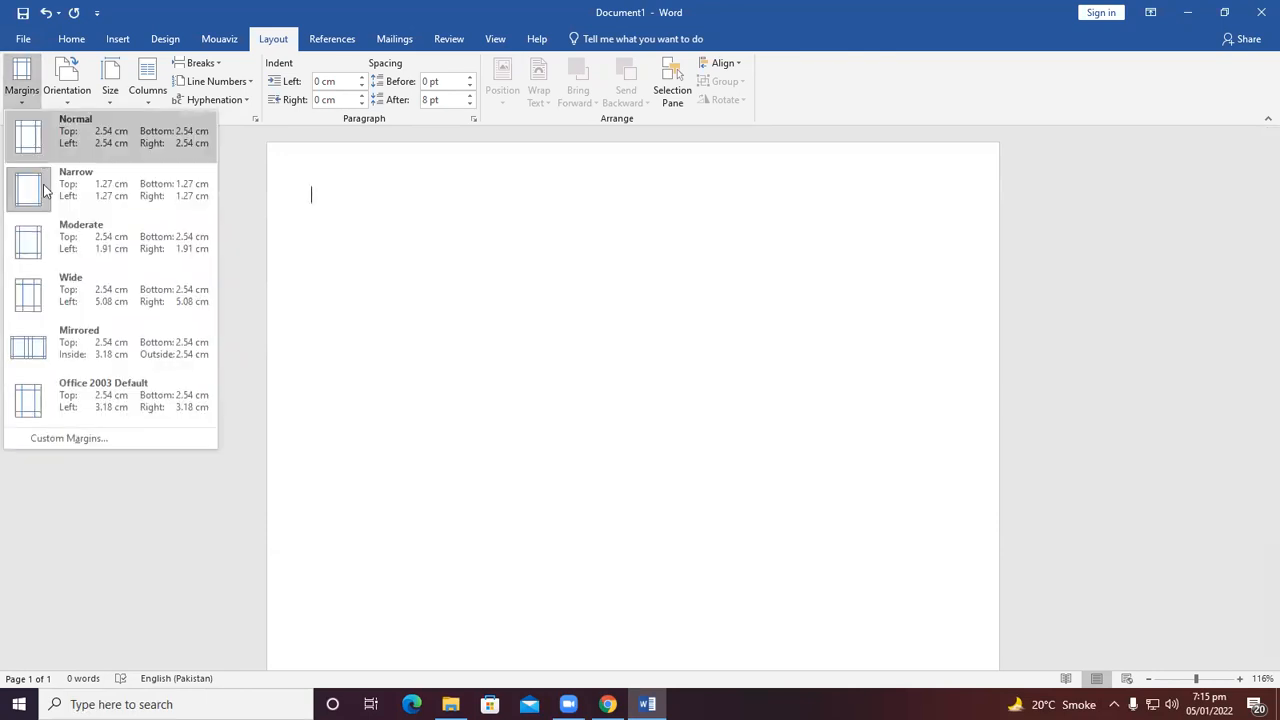
click(64, 254)
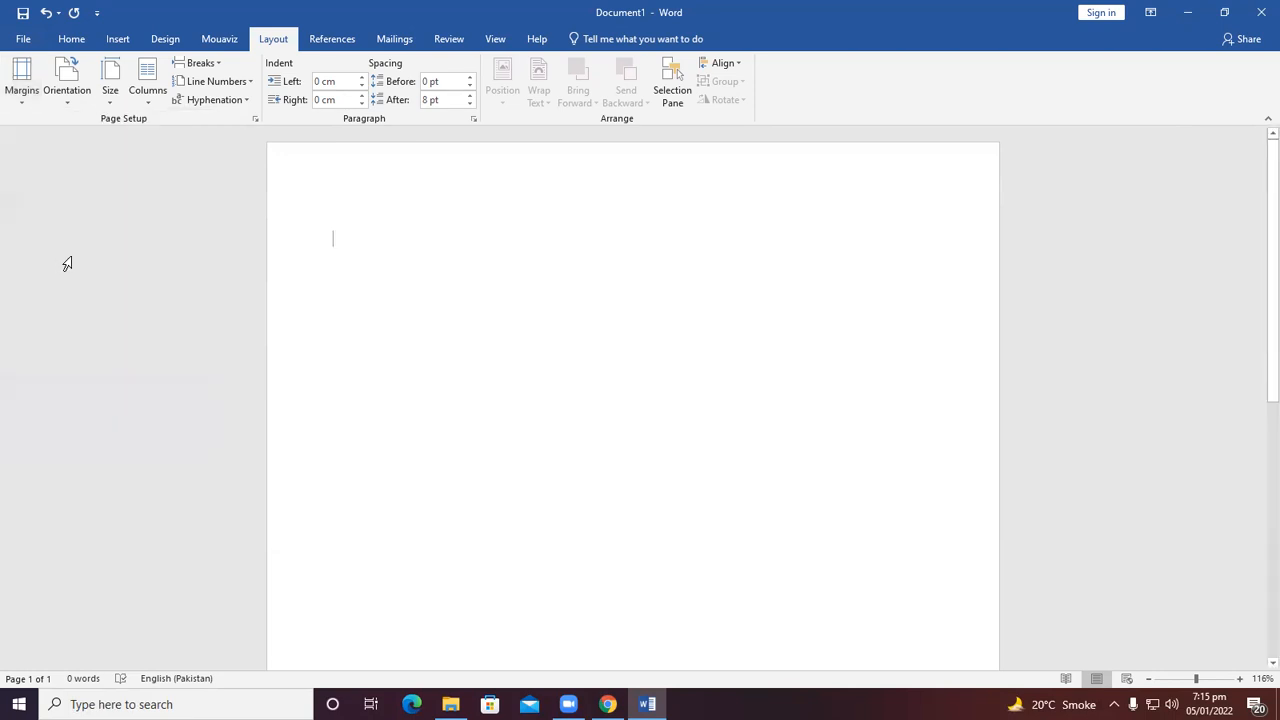
Switch the page margins to the Wide preset and reopen the margin presets.
click(22, 83)
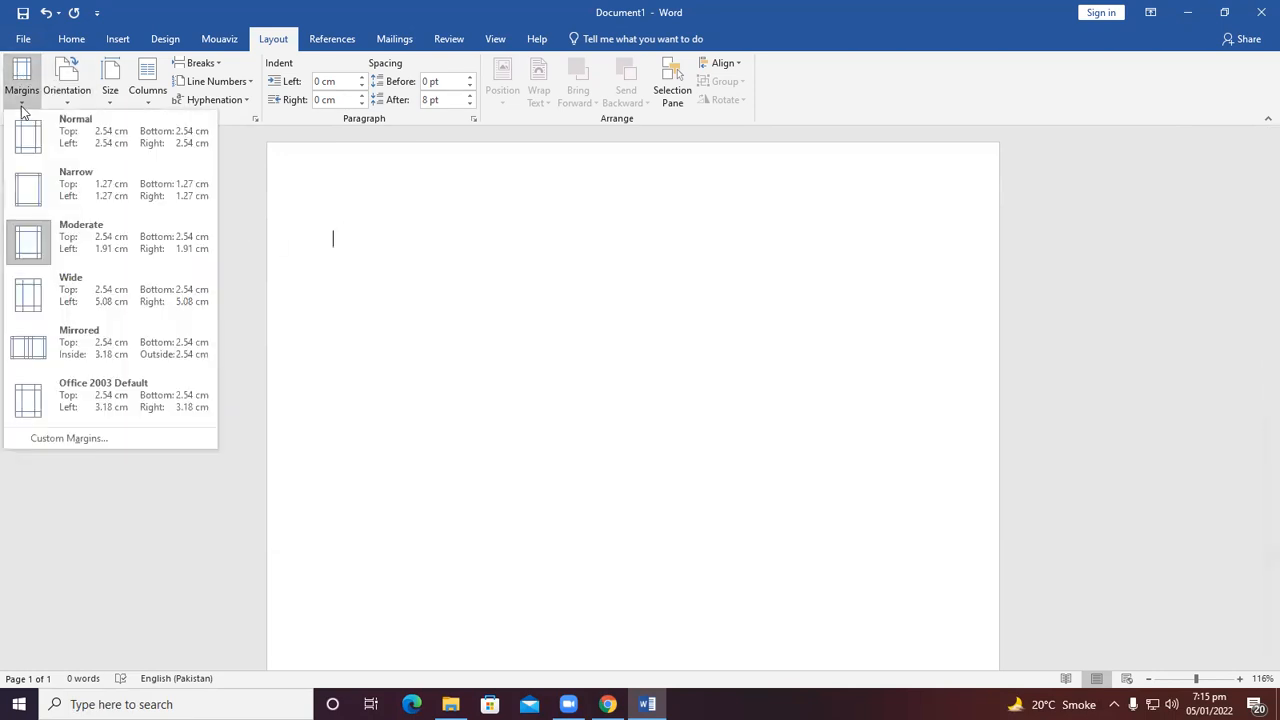
click(71, 291)
click(22, 88)
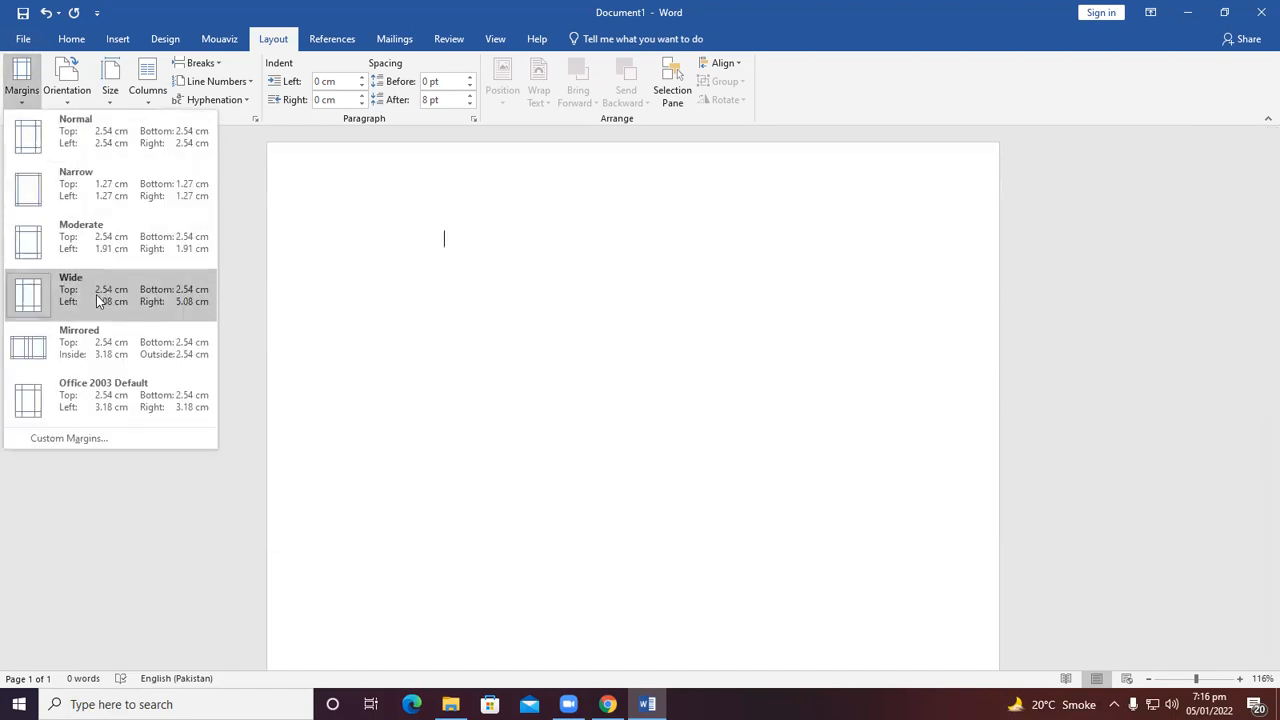
Apply the Mirrored margin preset, then switch the margins to the Office 2003 Default preset.
click(95, 352)
click(22, 85)
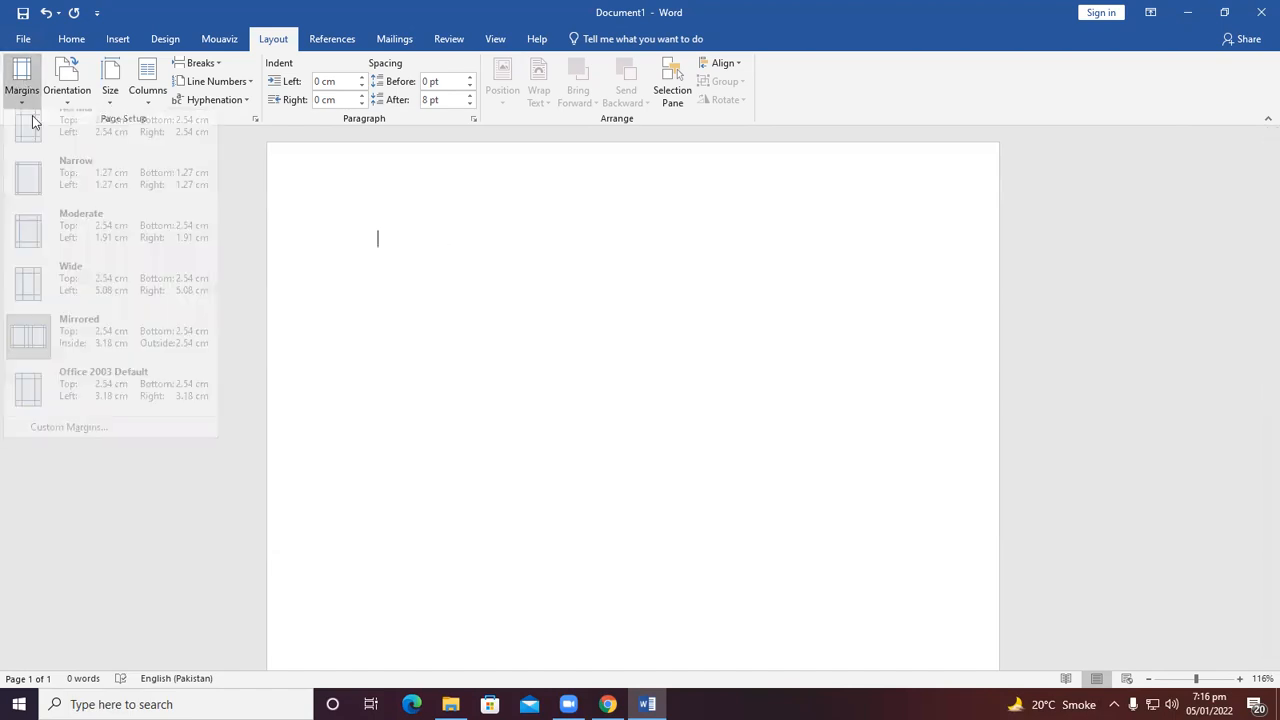
click(90, 410)
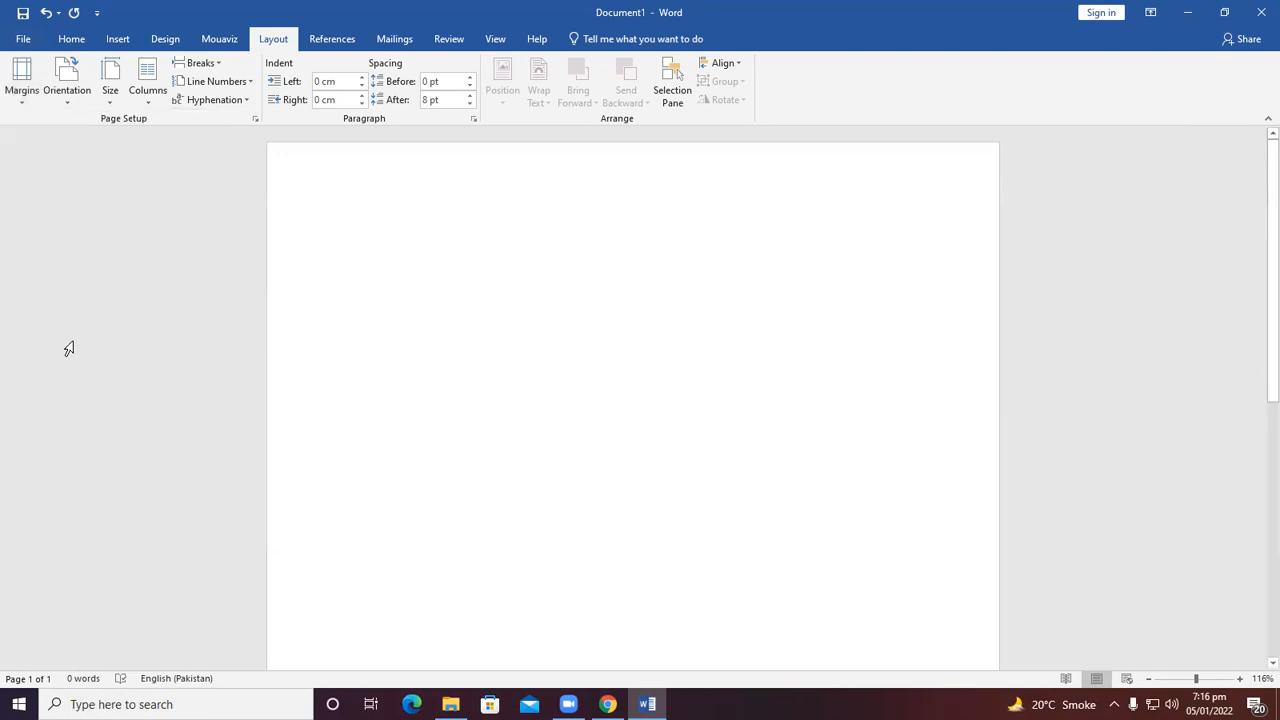
Apply the Normal margin preset and then the Office 2003 Default margin preset again.
click(22, 88)
click(42, 136)
click(22, 82)
click(46, 384)
Restore the Normal margin preset and browse the page orientation options without changing them.
click(22, 84)
click(26, 141)
click(50, 104)
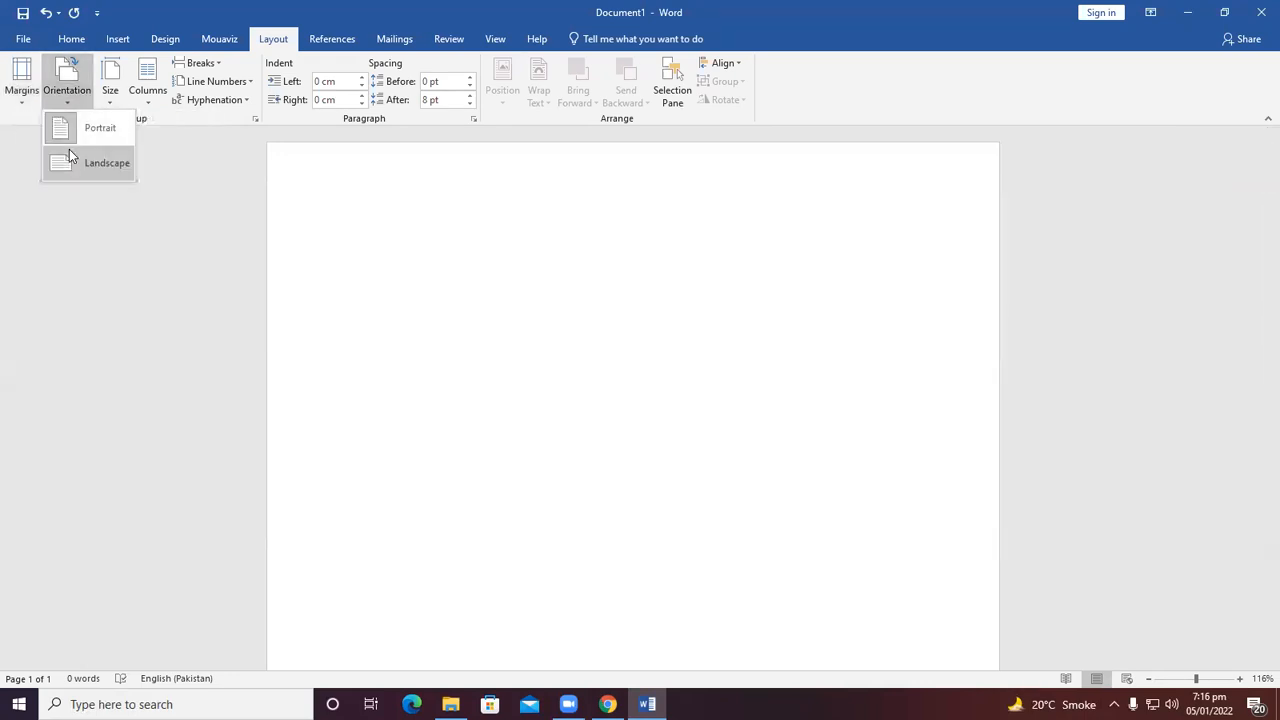
click(107, 287)
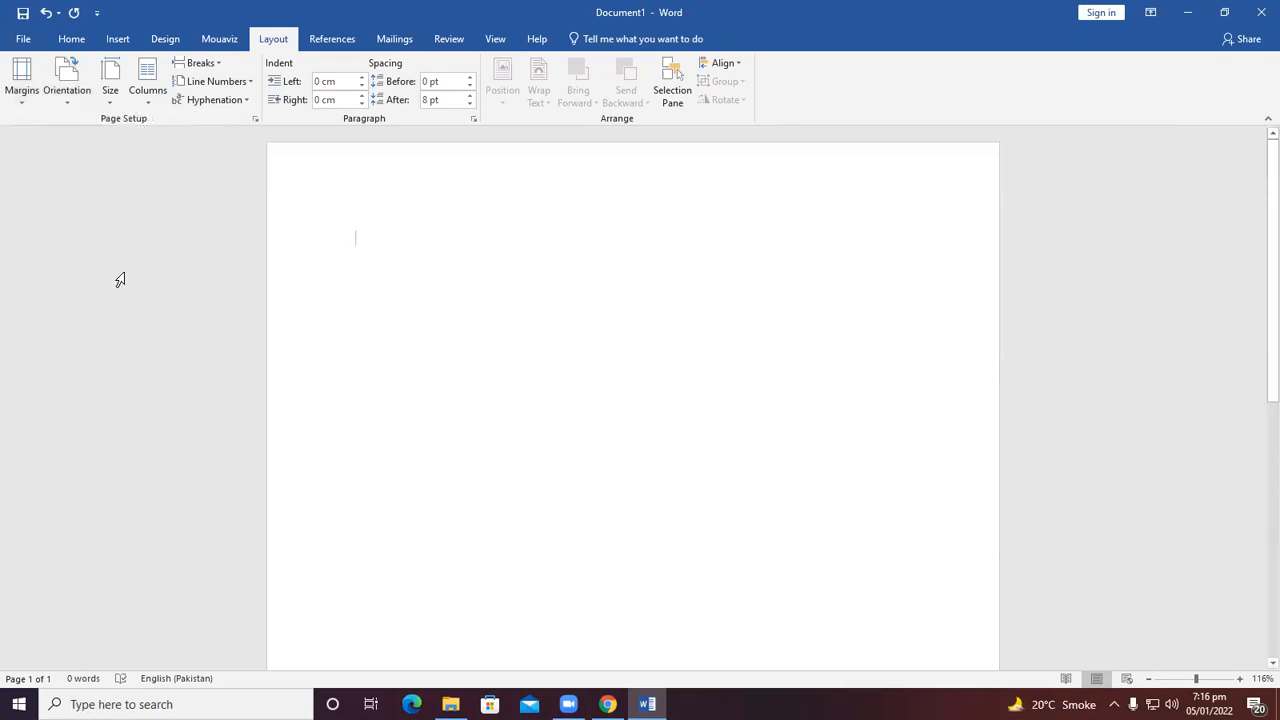
Switch the page orientation to Landscape and then back to Portrait.
click(72, 104)
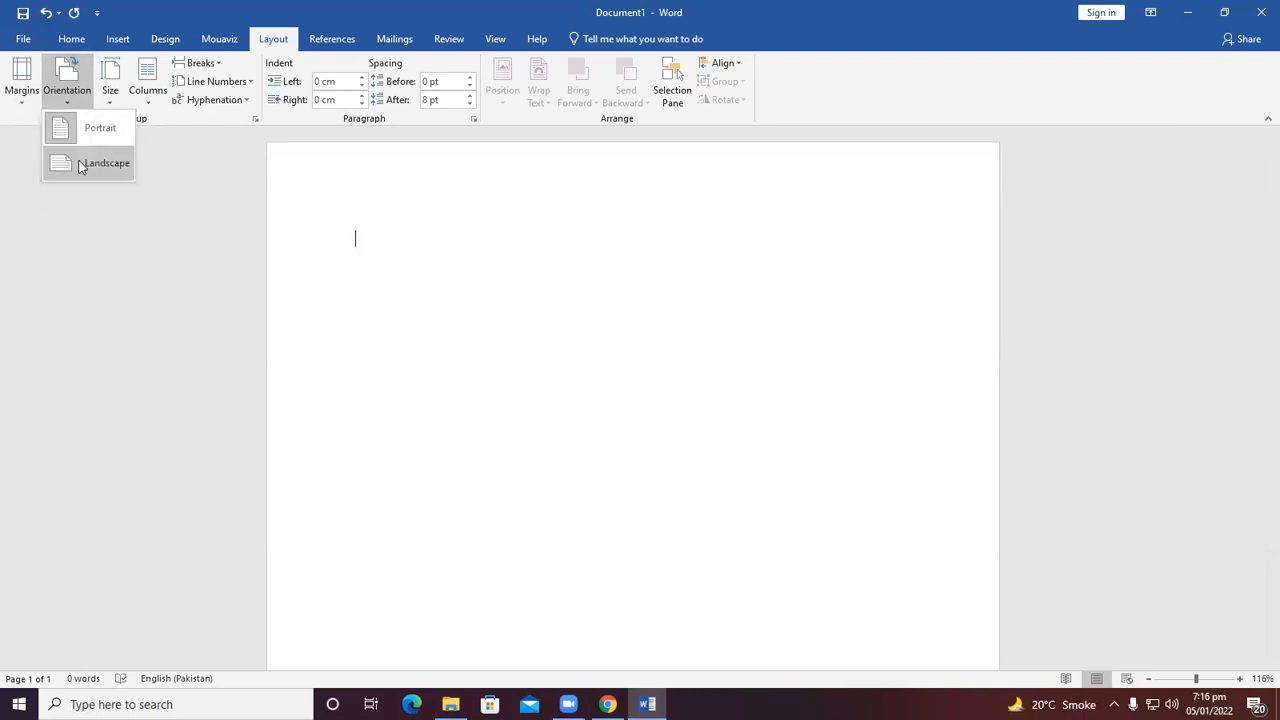
click(82, 165)
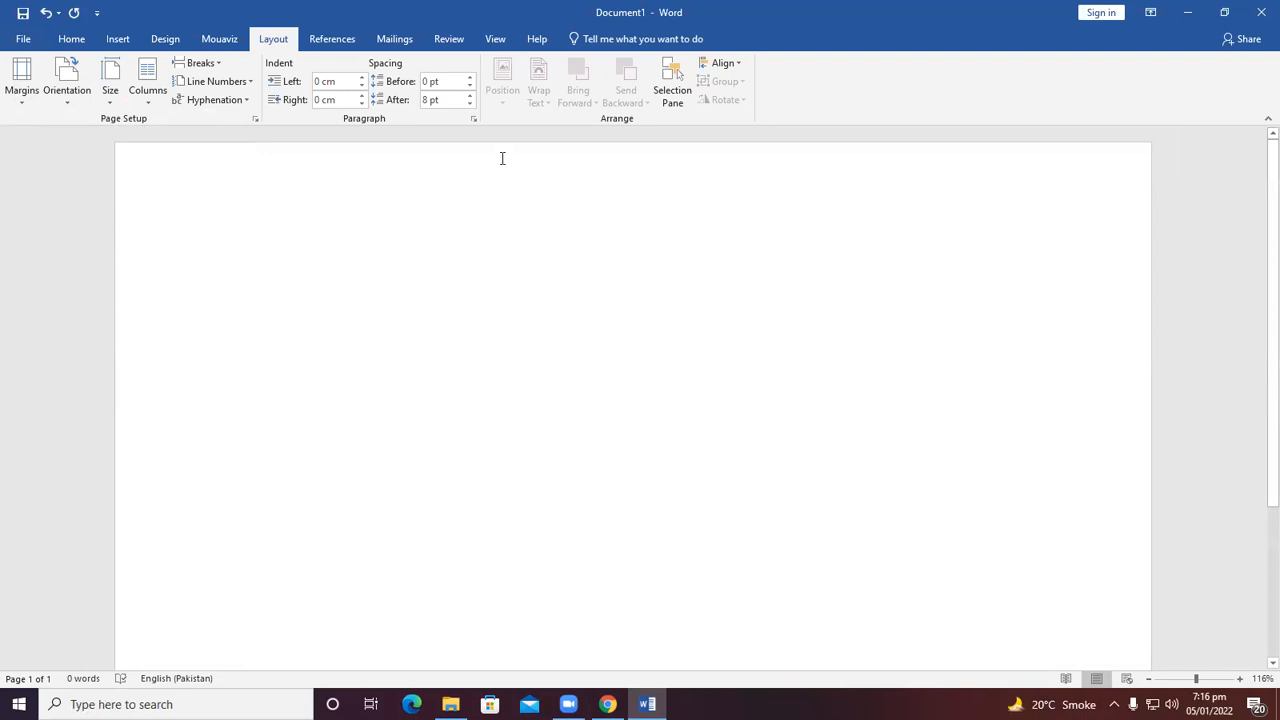
click(65, 102)
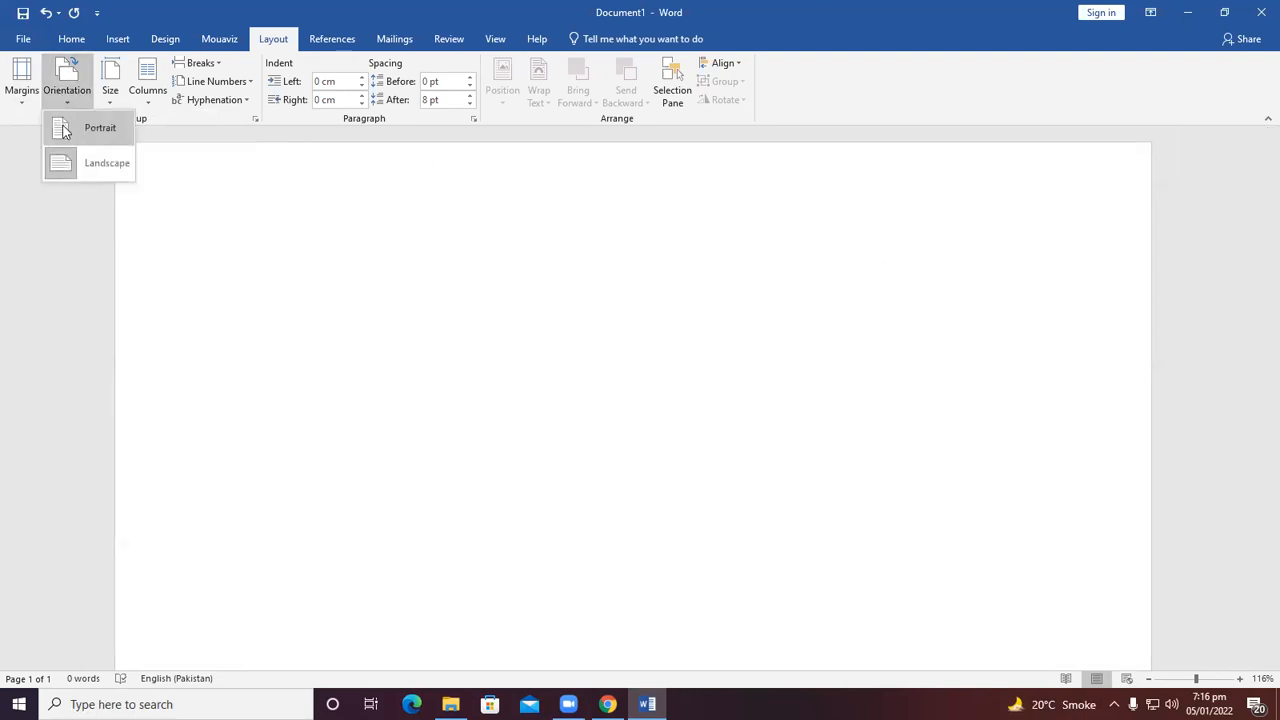
click(62, 127)
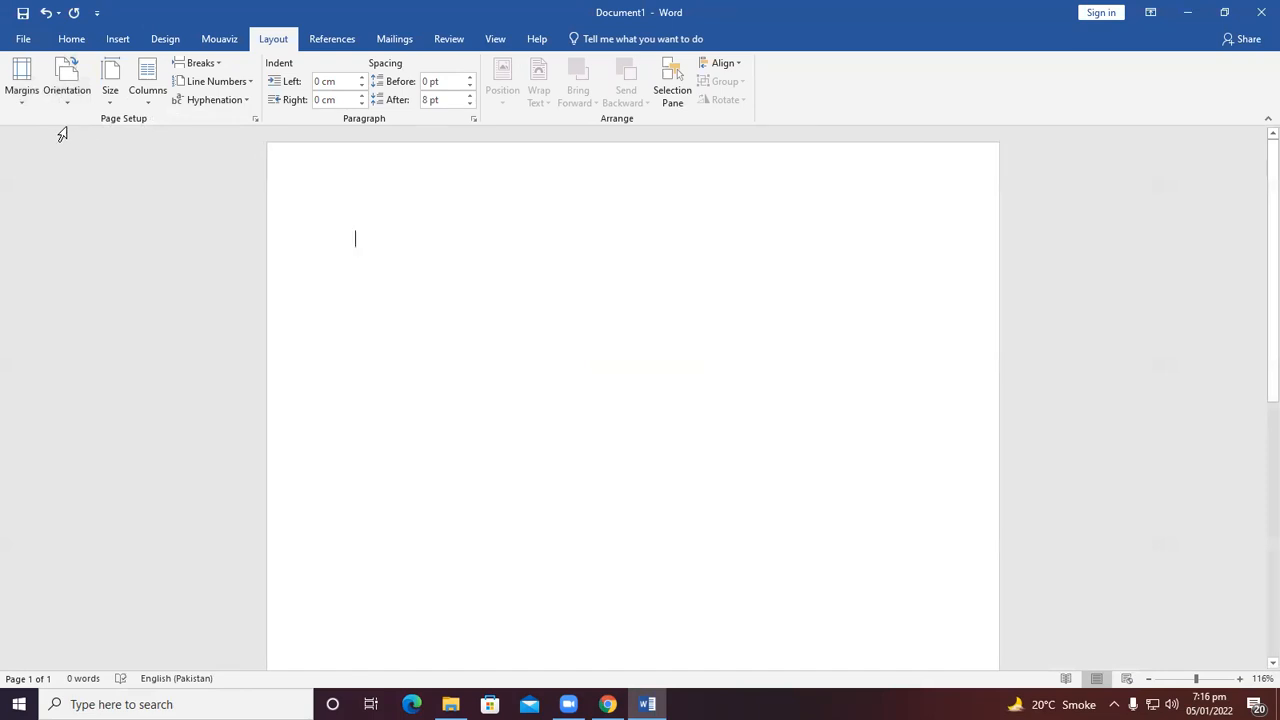
Set the paper size to Letter and then to Tabloid.
click(116, 104)
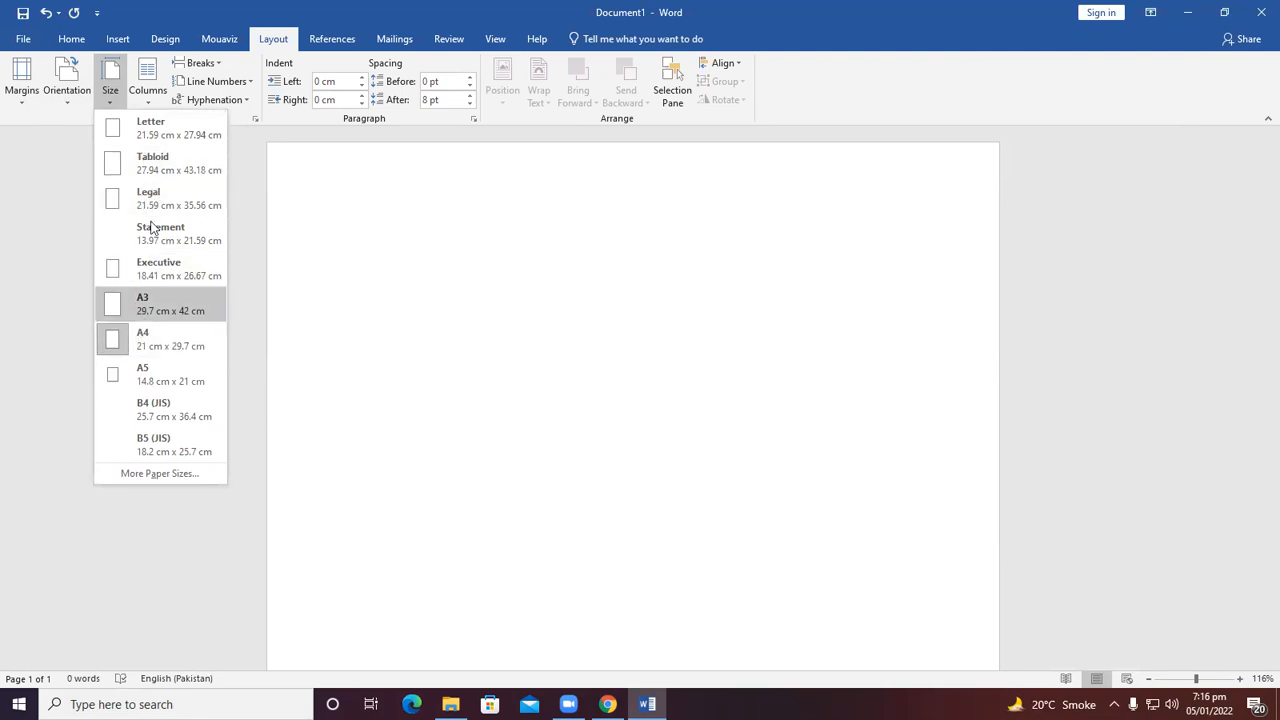
click(153, 136)
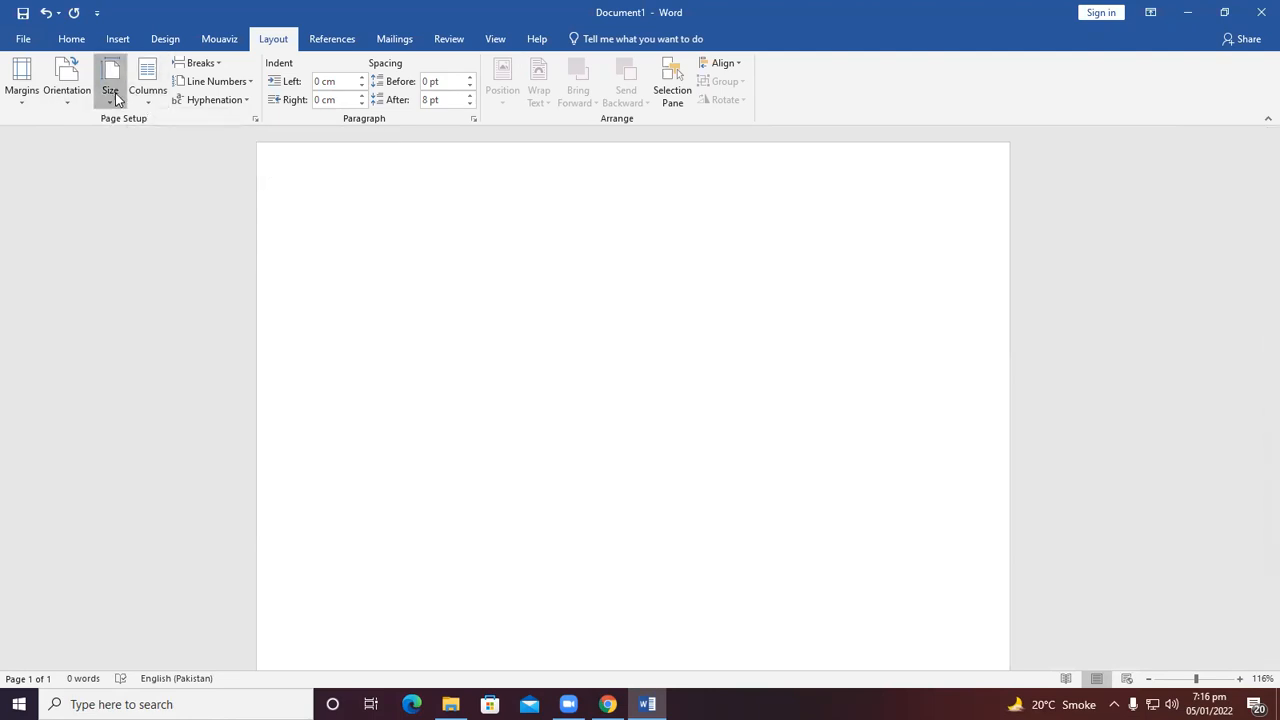
click(110, 90)
click(128, 164)
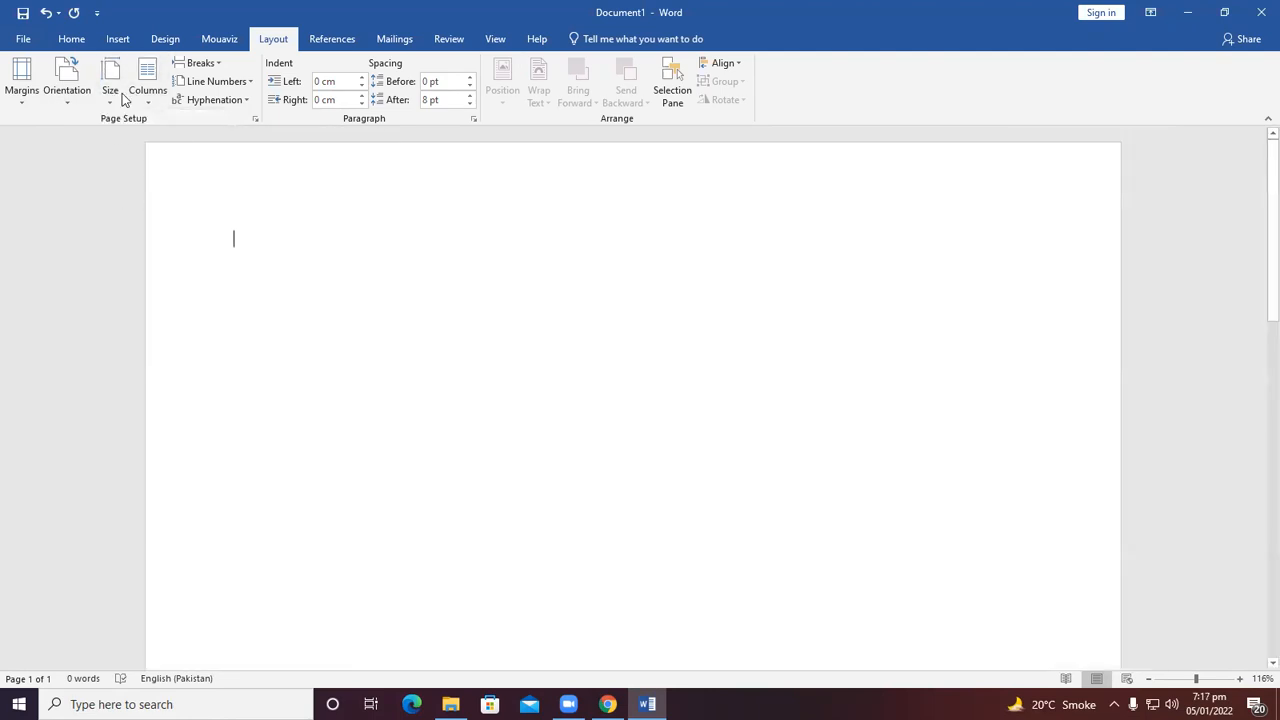
Set the paper size to Legal and then to Statement.
click(121, 95)
click(112, 198)
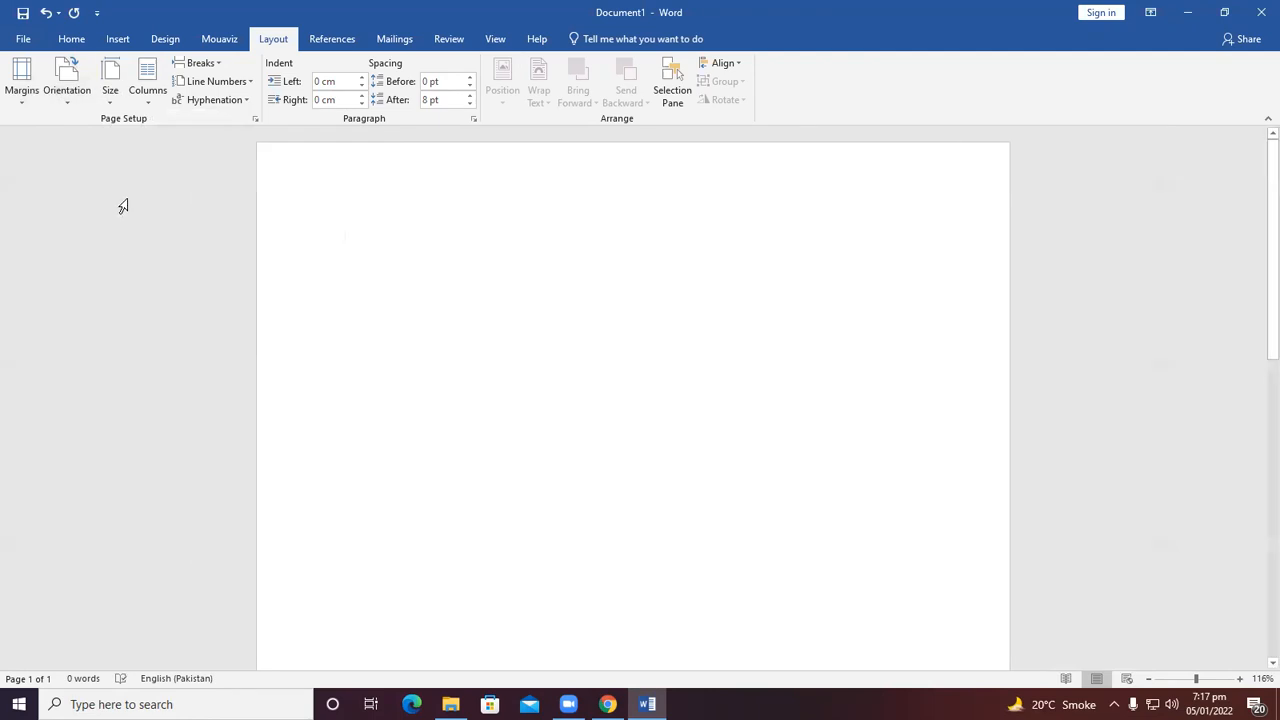
click(110, 90)
click(125, 229)
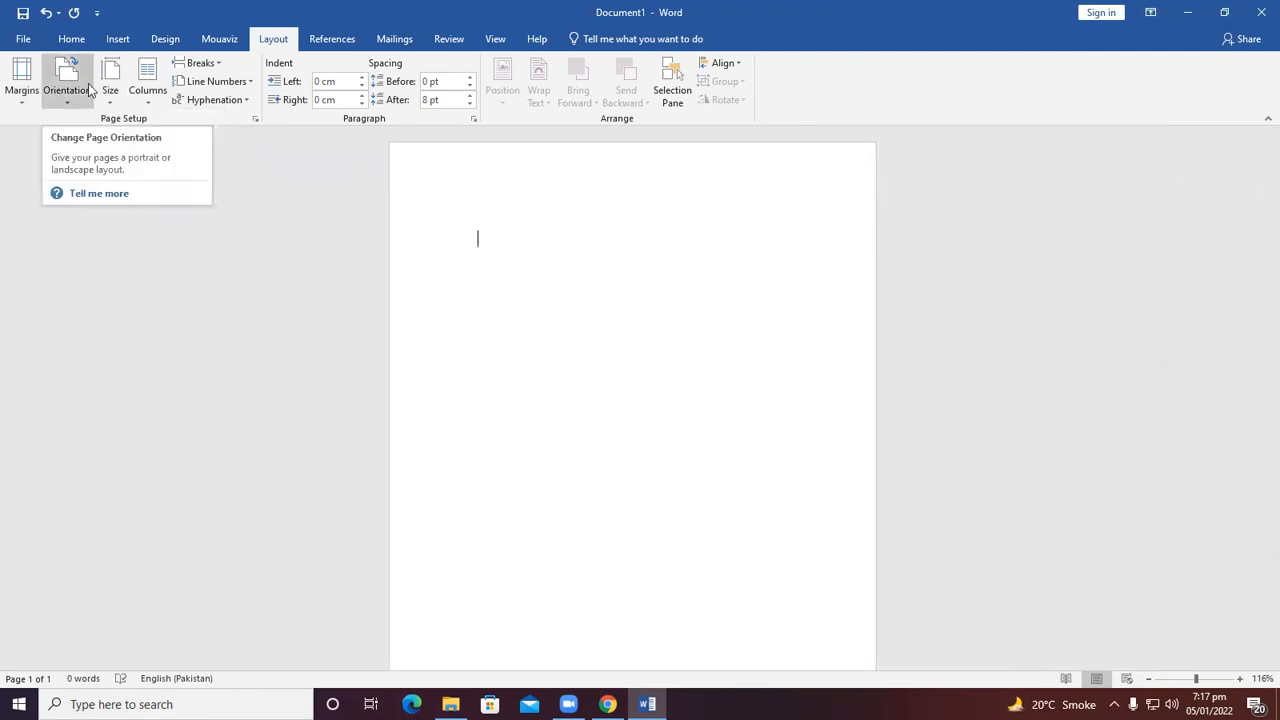
Set the paper size to A4.
click(110, 88)
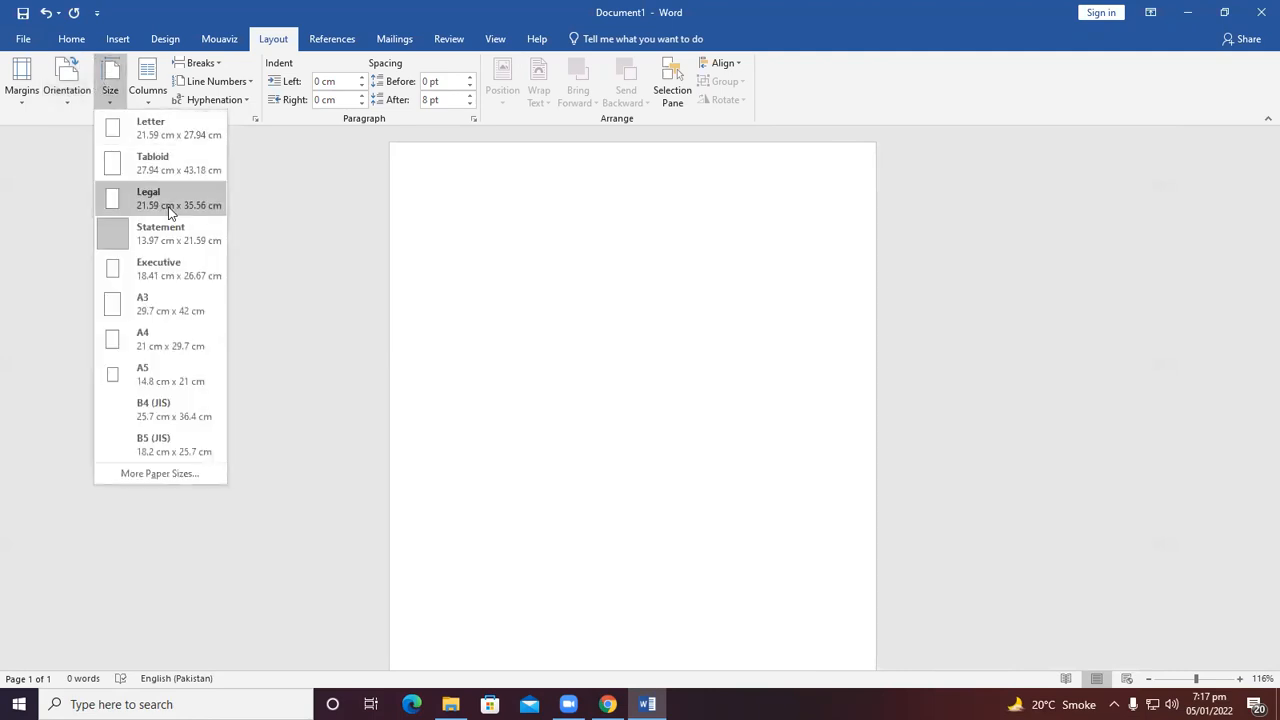
click(155, 340)
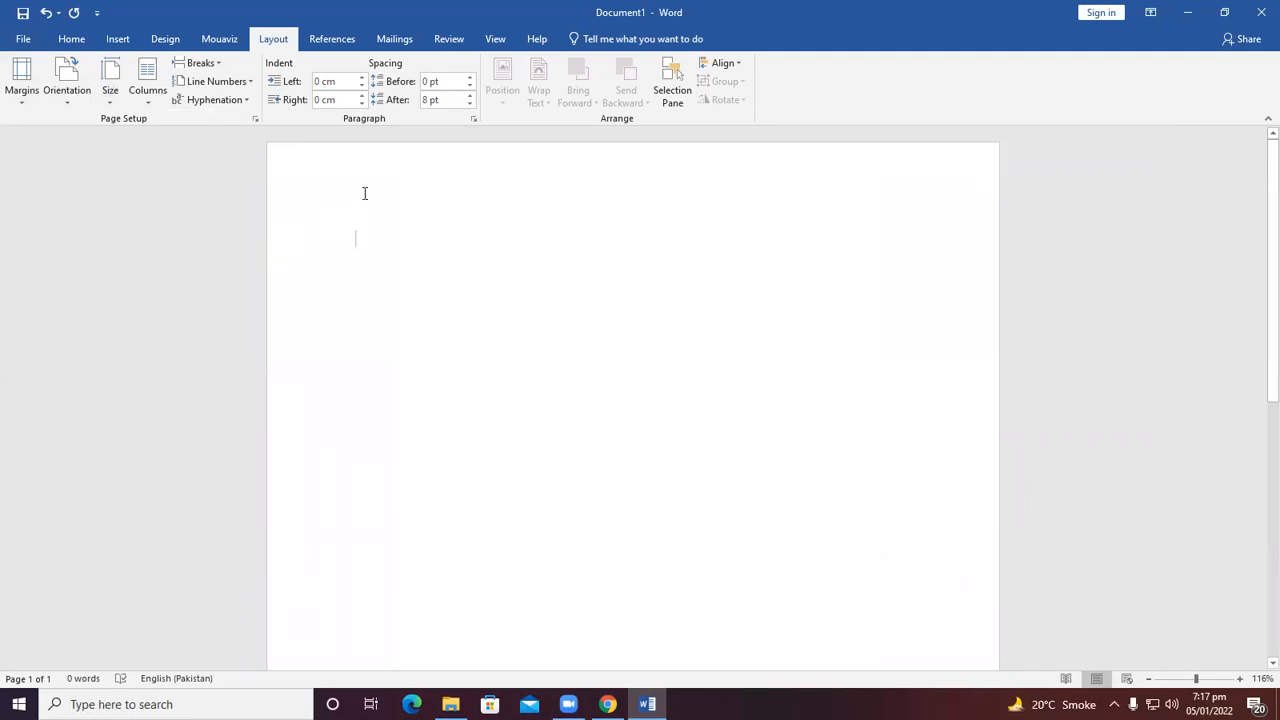
Generate sample paragraphs in the document with the =rand() formula.
text(=ran)
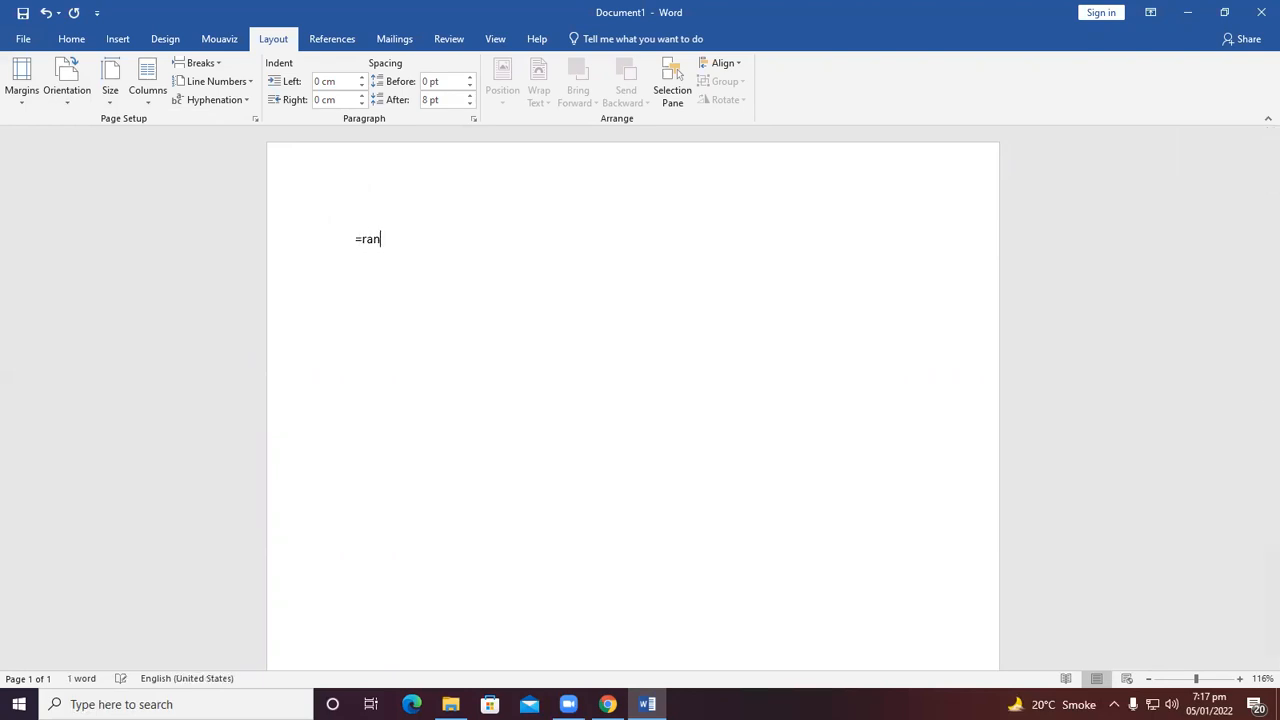
text(d())
key(Return)
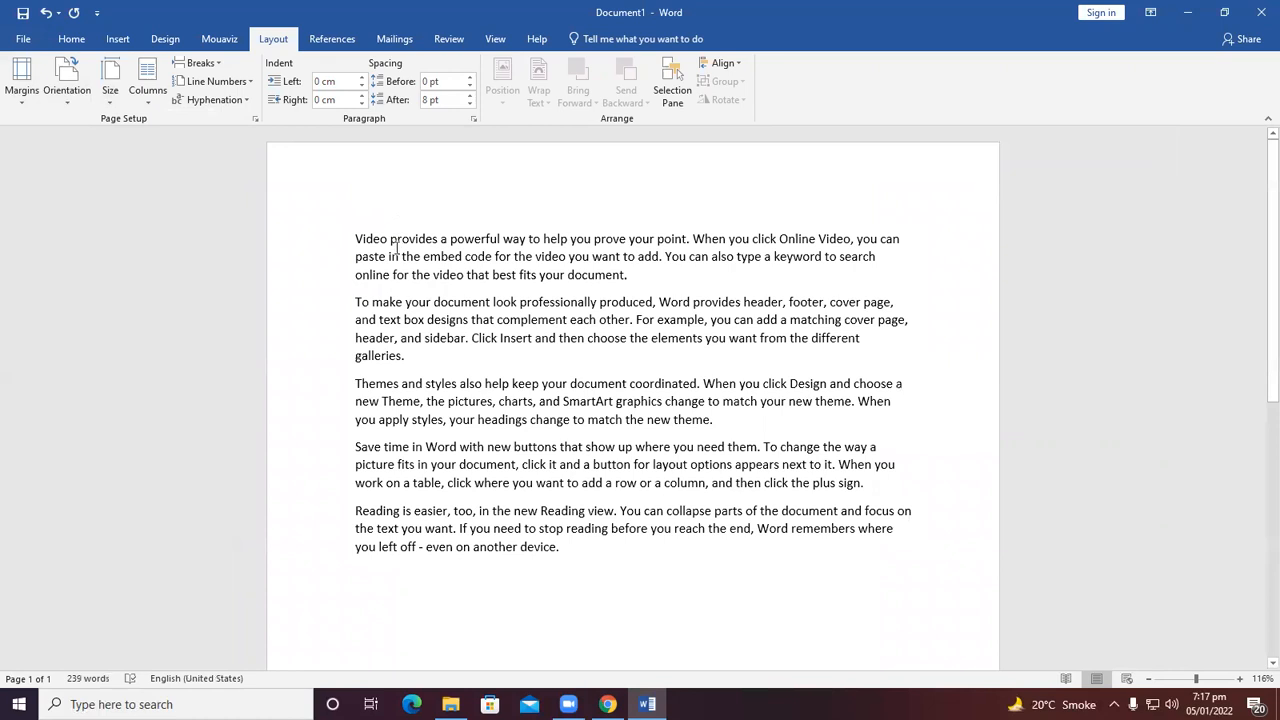
Apply a two-column layout to the document and undo it.
click(147, 84)
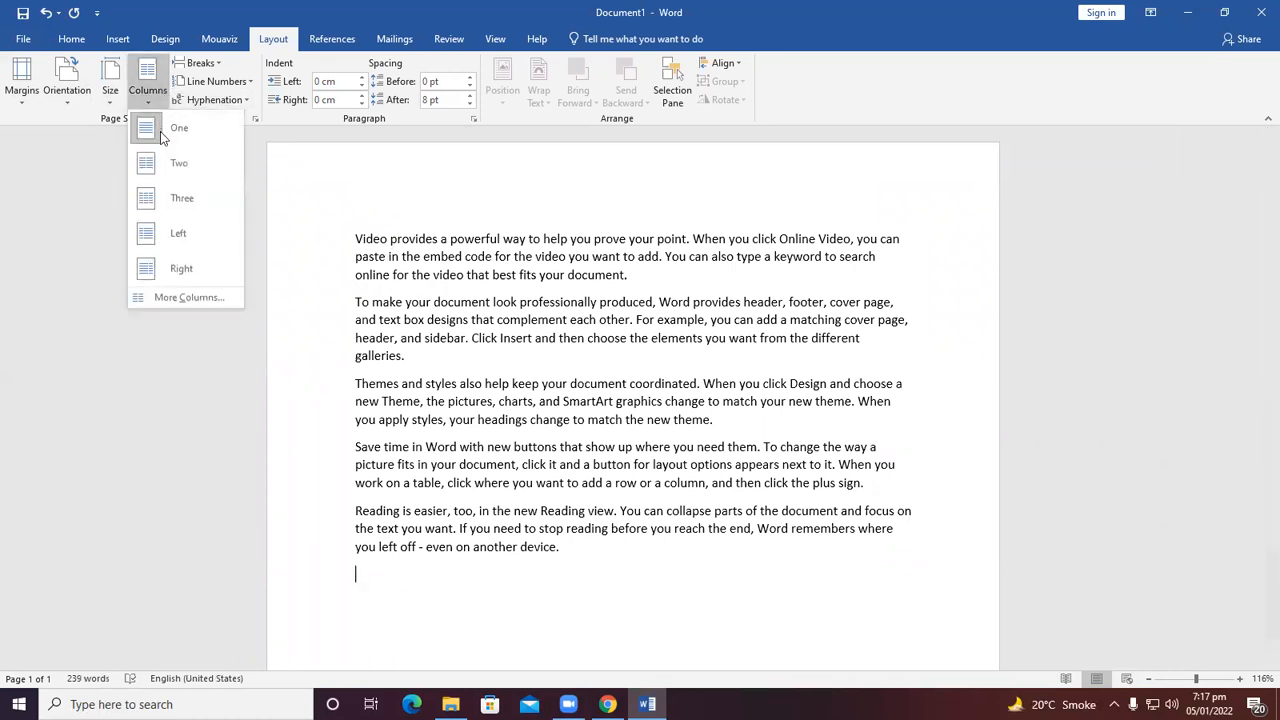
click(158, 163)
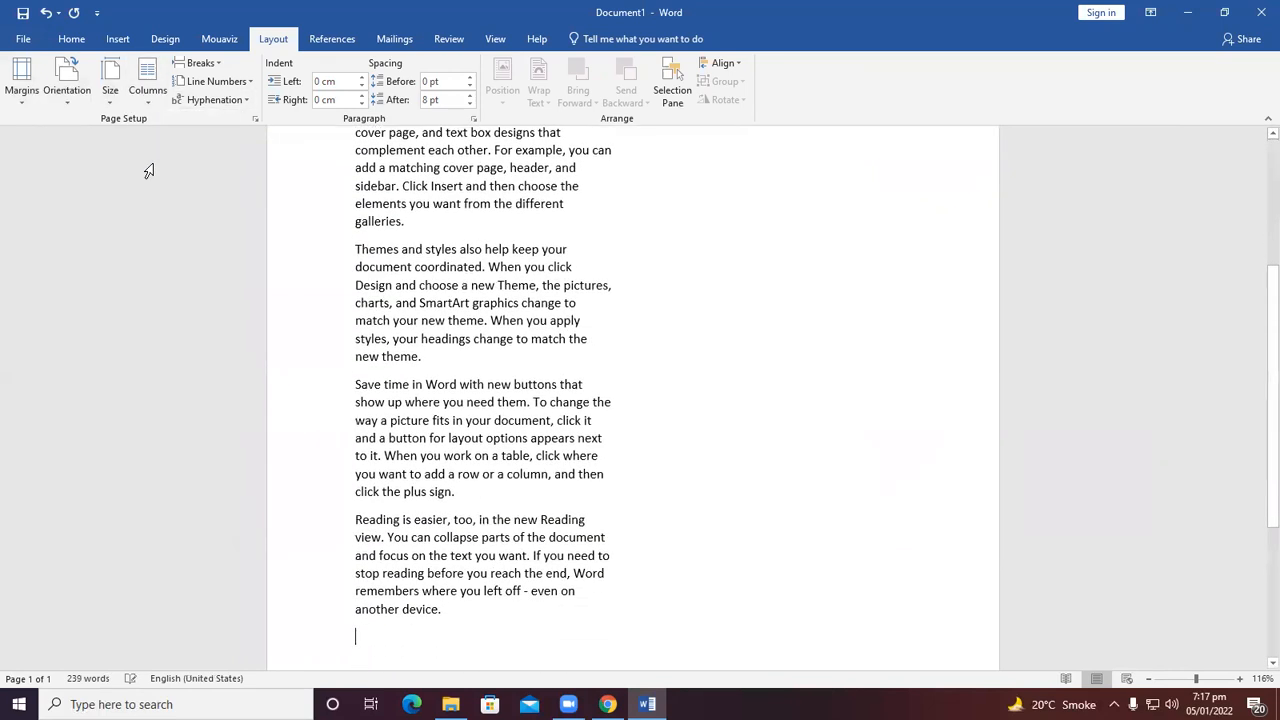
scroll(400, 430, up, 3)
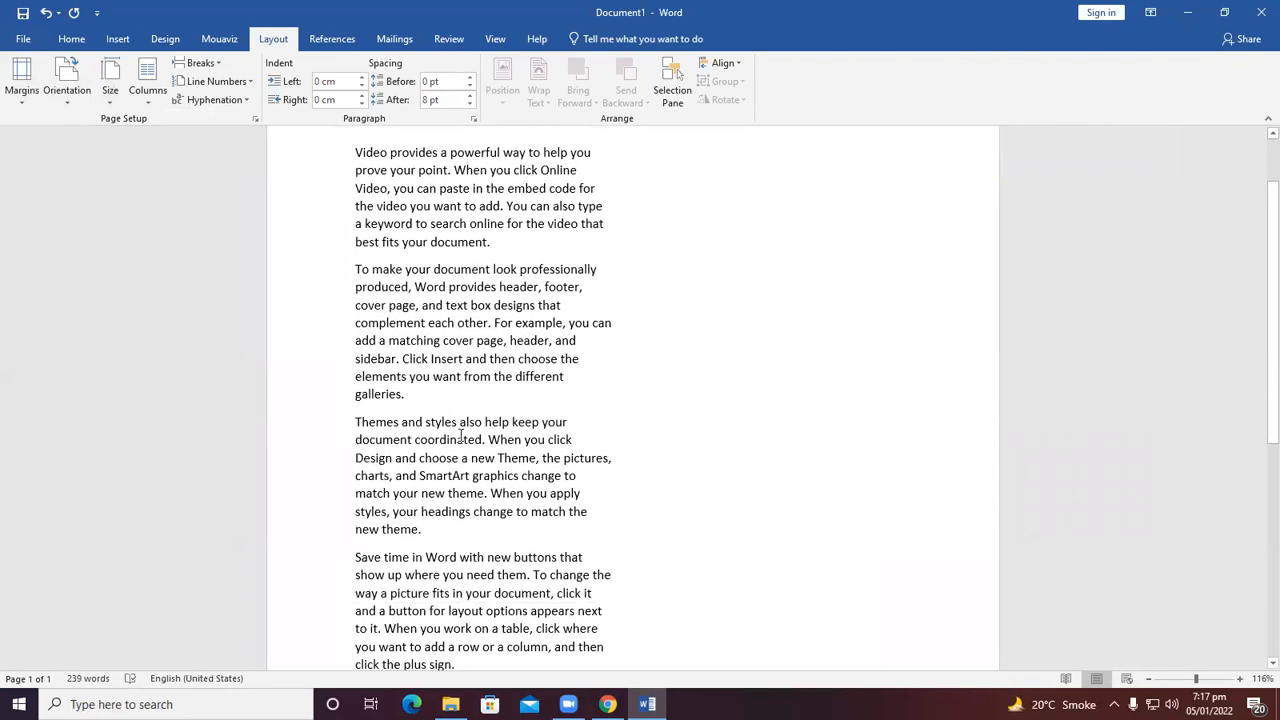
key(ctrl+z)
Select all the sample text and apply a two-column layout, then a three-column layout.
drag(571, 477, 356, 143)
click(147, 80)
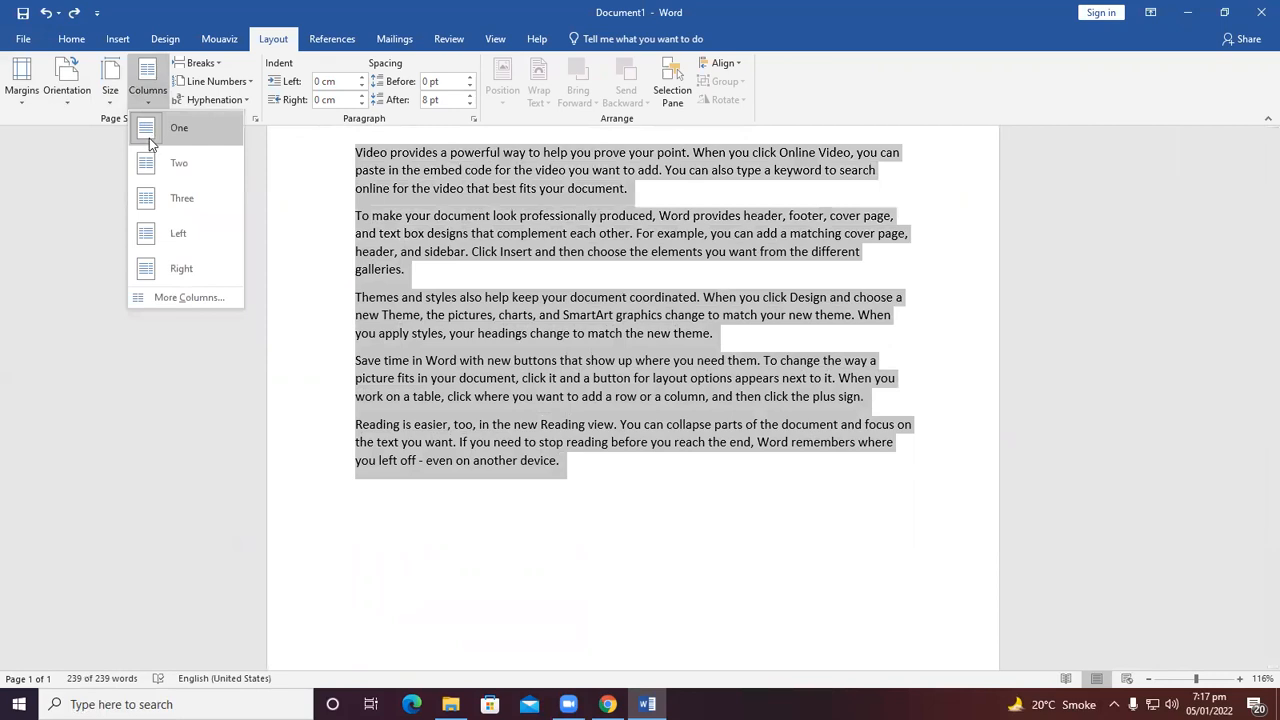
click(170, 162)
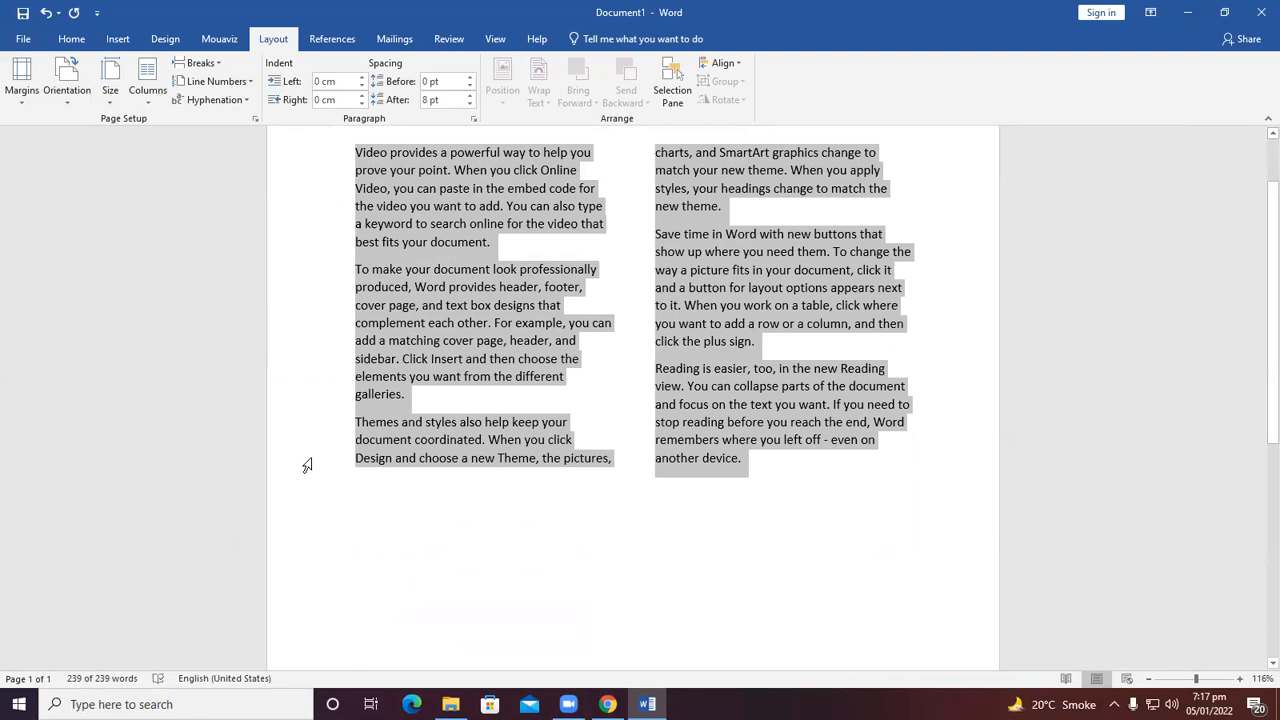
click(157, 96)
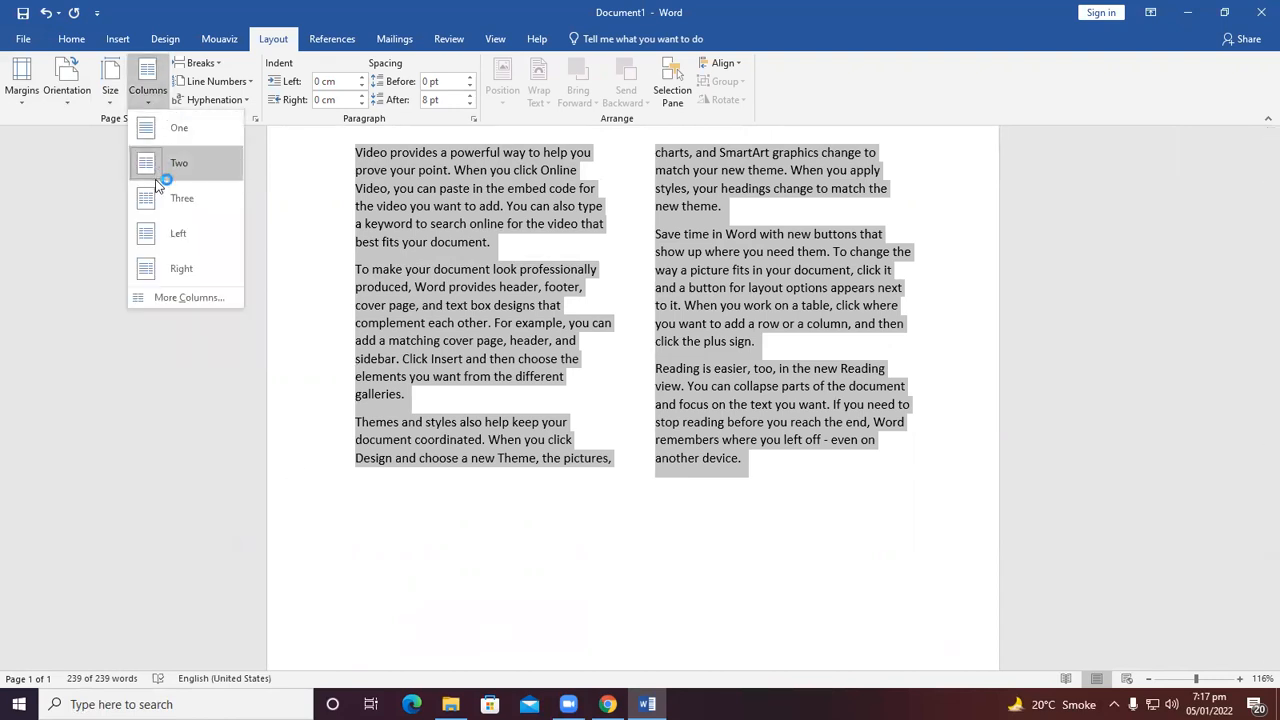
click(165, 203)
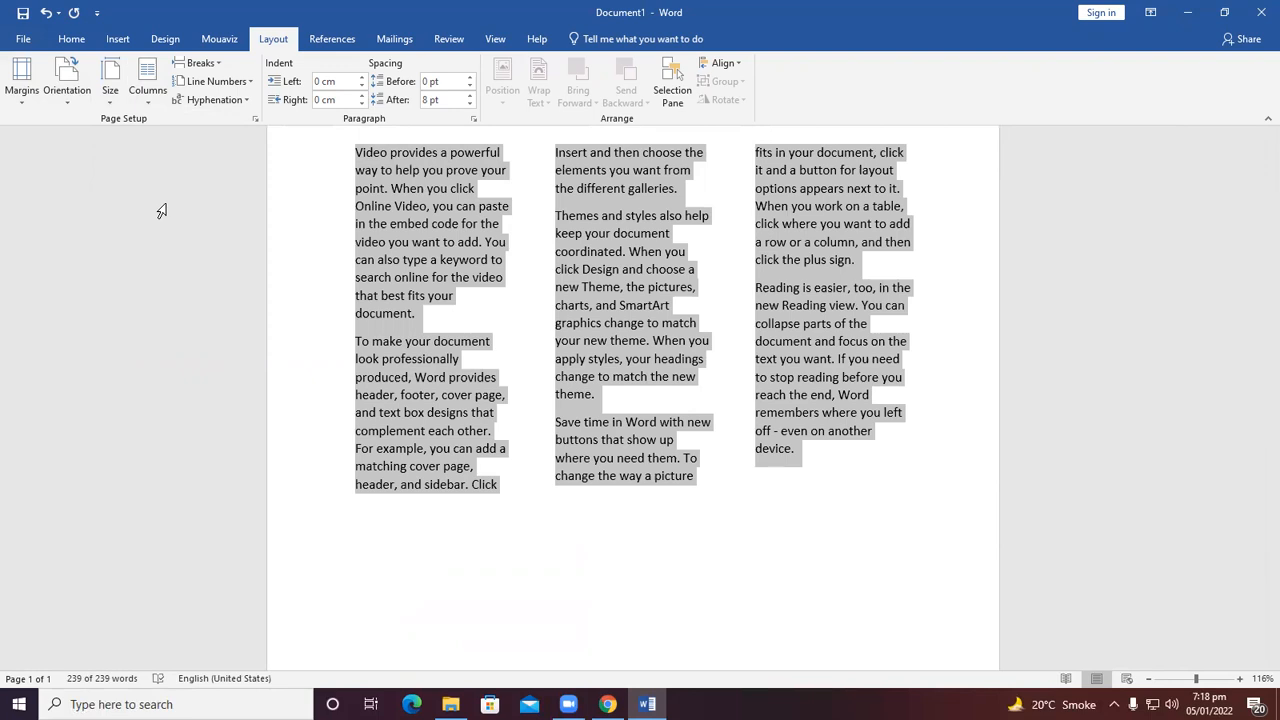
Apply the Left column layout to the selected text, then the Right column layout.
click(147, 82)
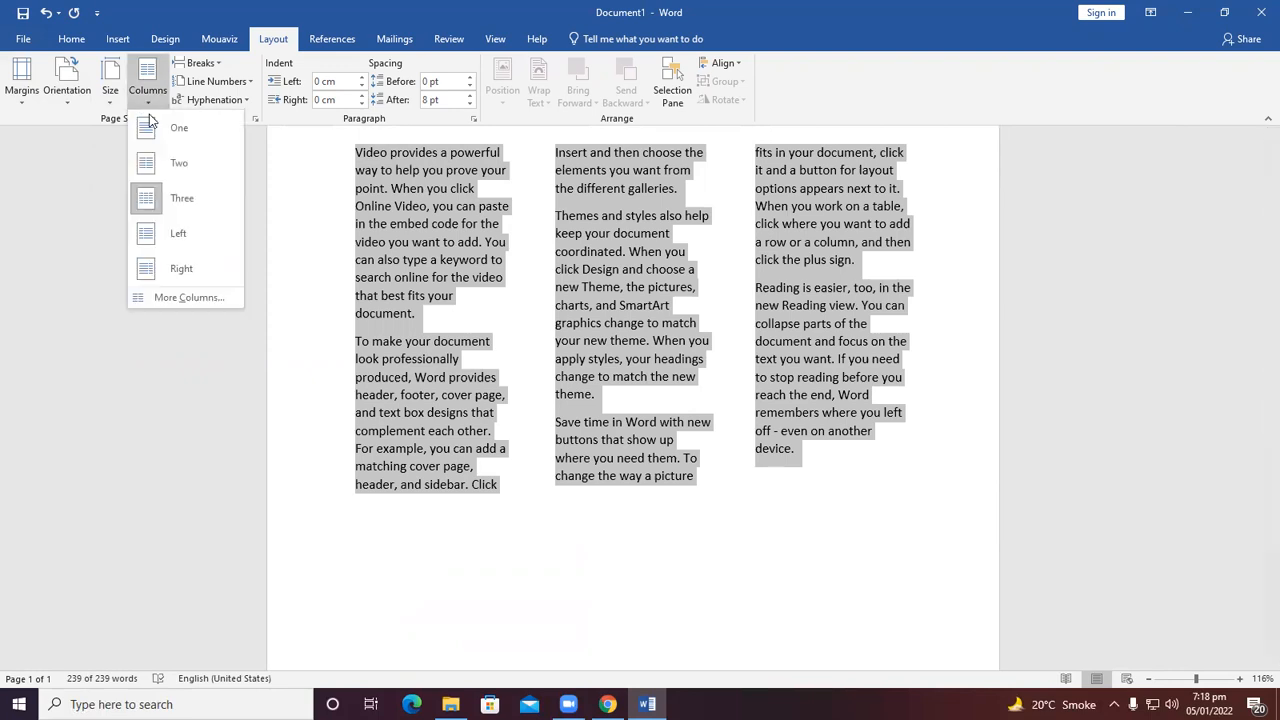
click(176, 240)
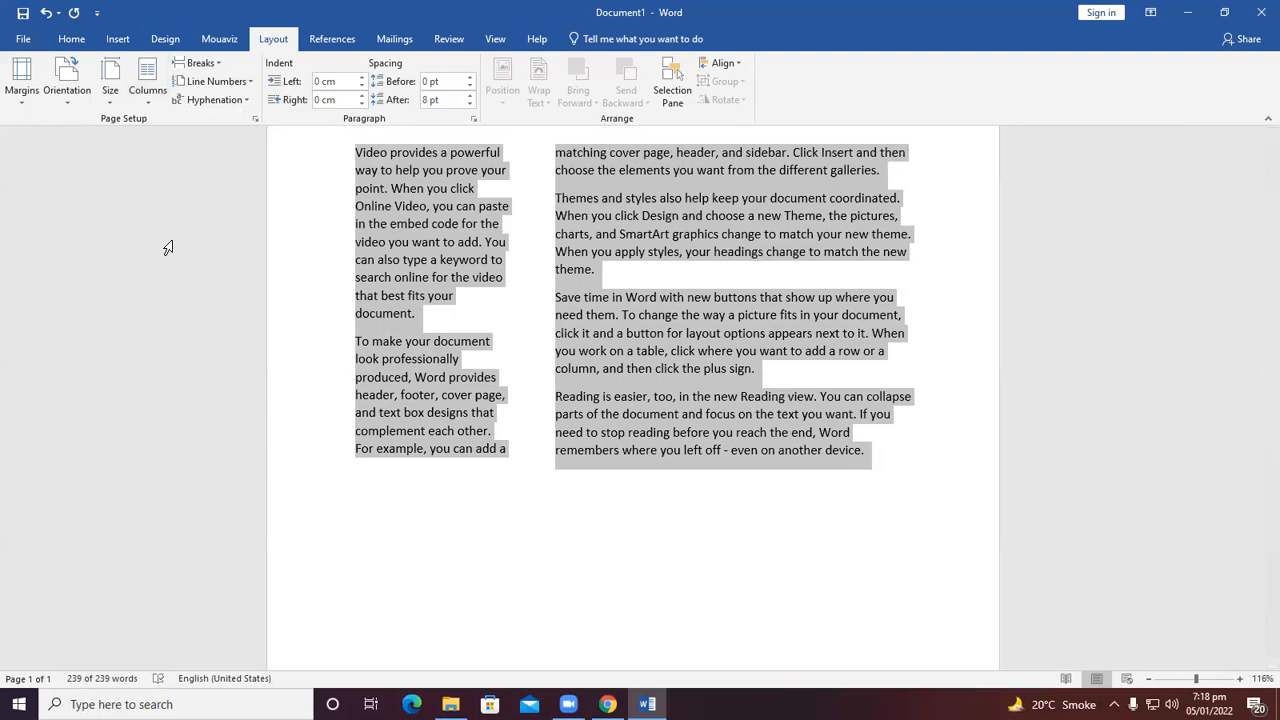
click(147, 95)
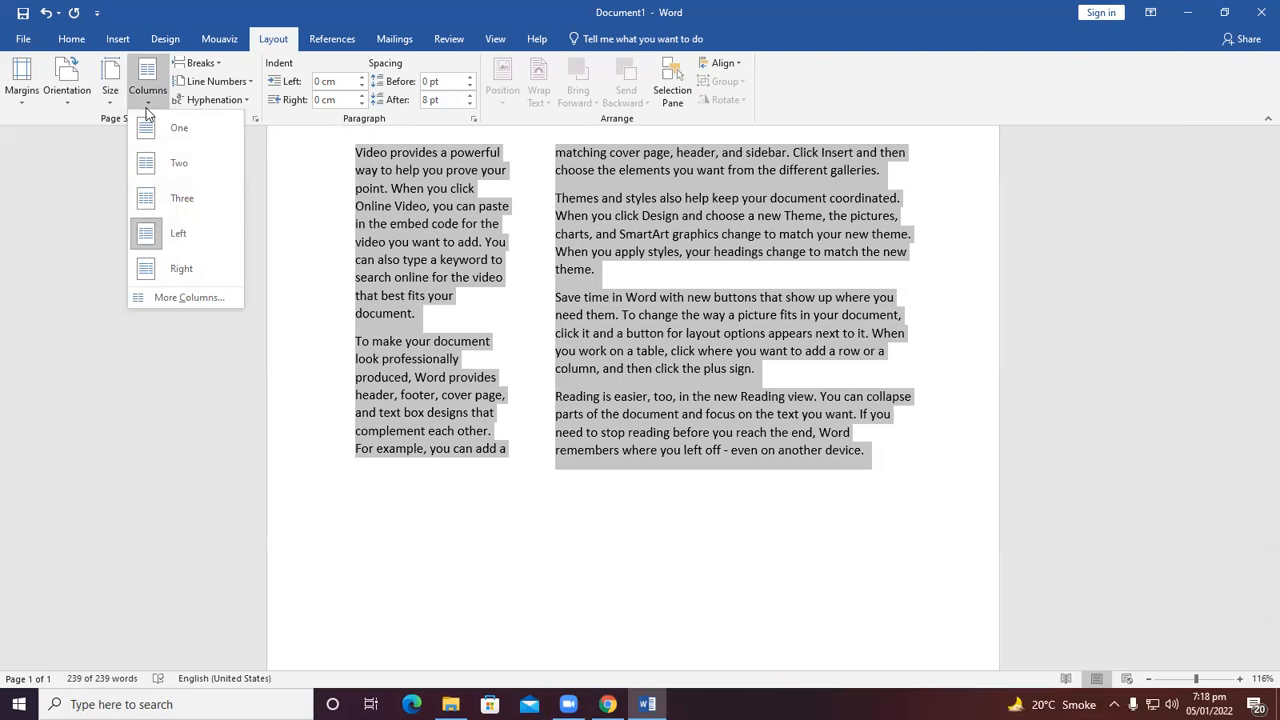
click(172, 270)
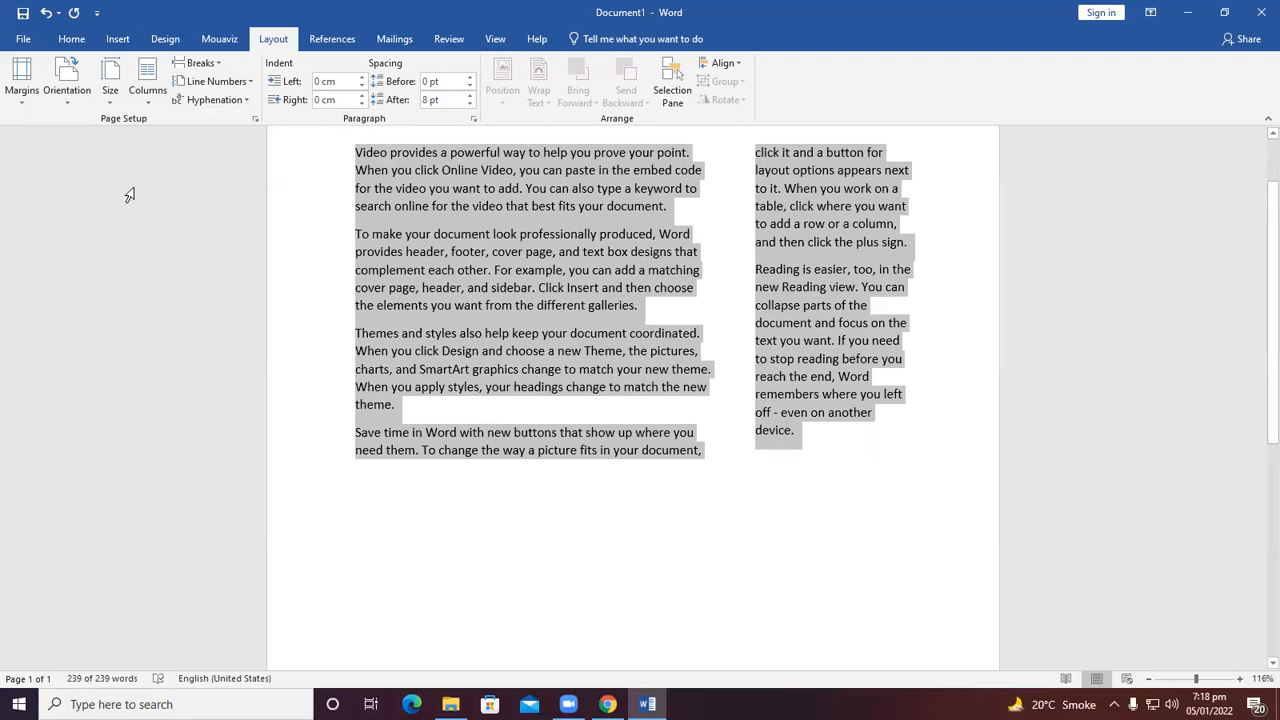
Return the selected text to a single column and deselect it.
click(141, 94)
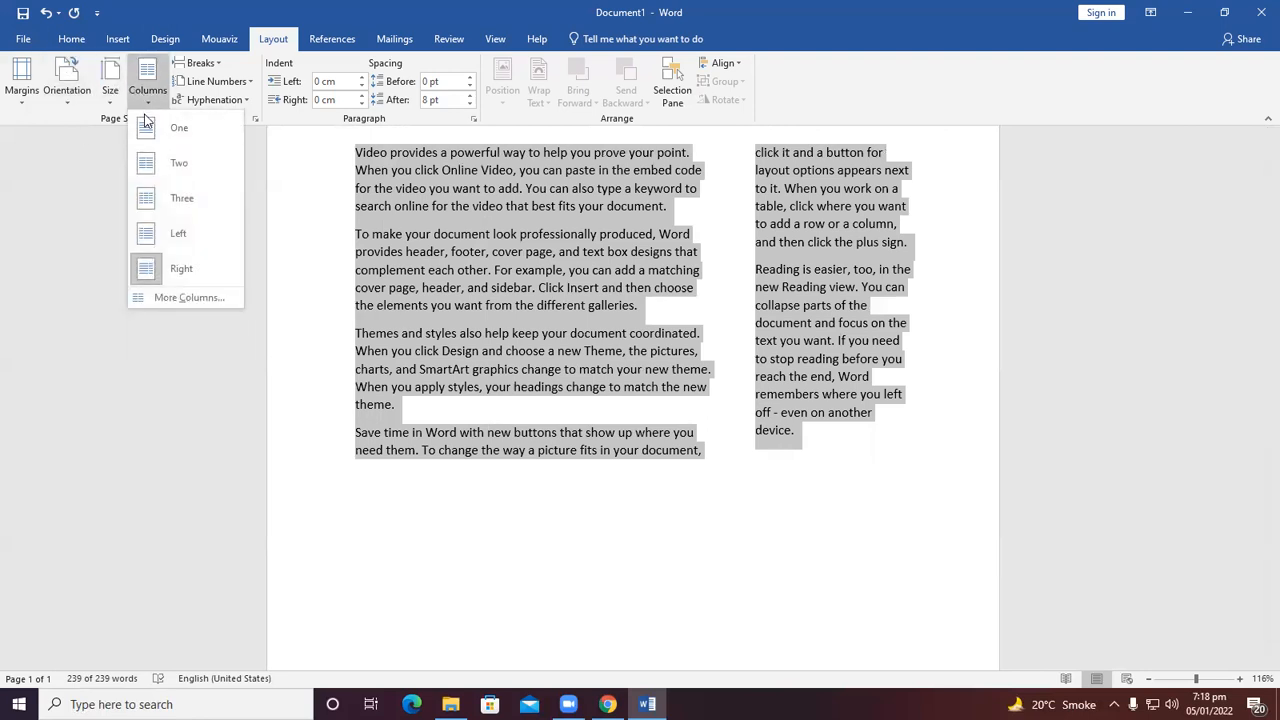
click(148, 127)
click(750, 558)
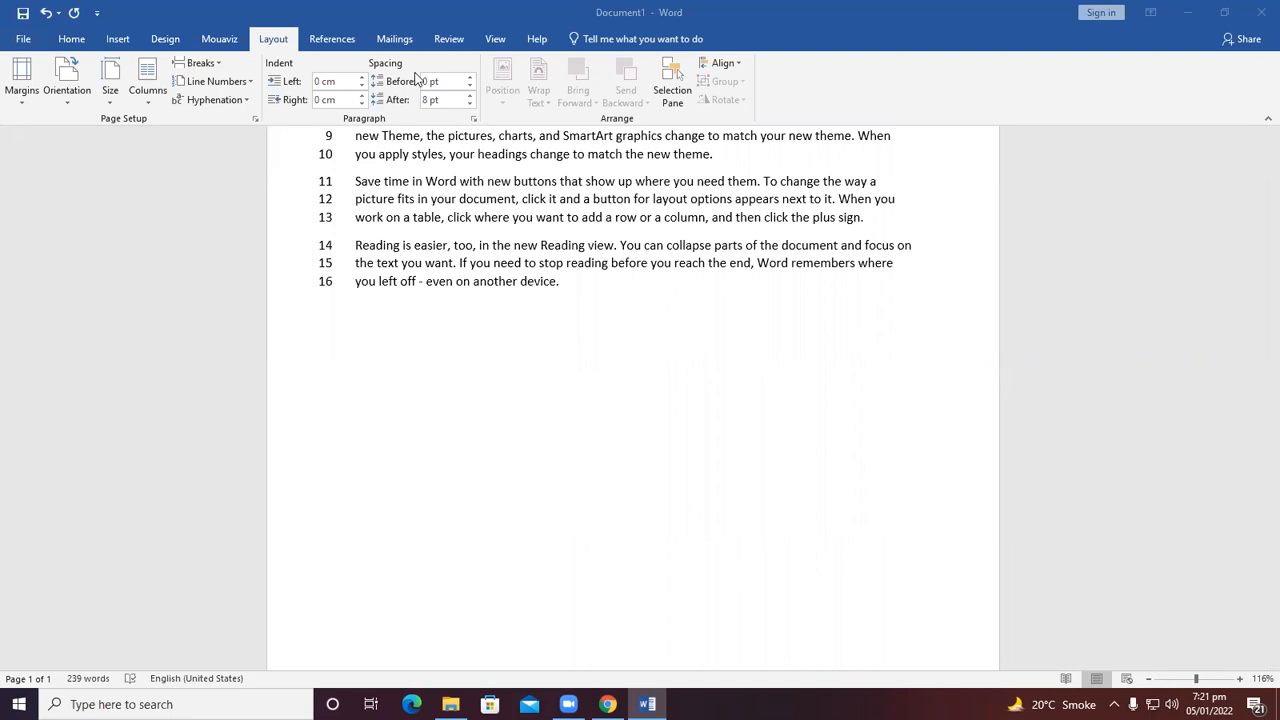
Insert the photo from the Desktop below the sample text.
click(541, 340)
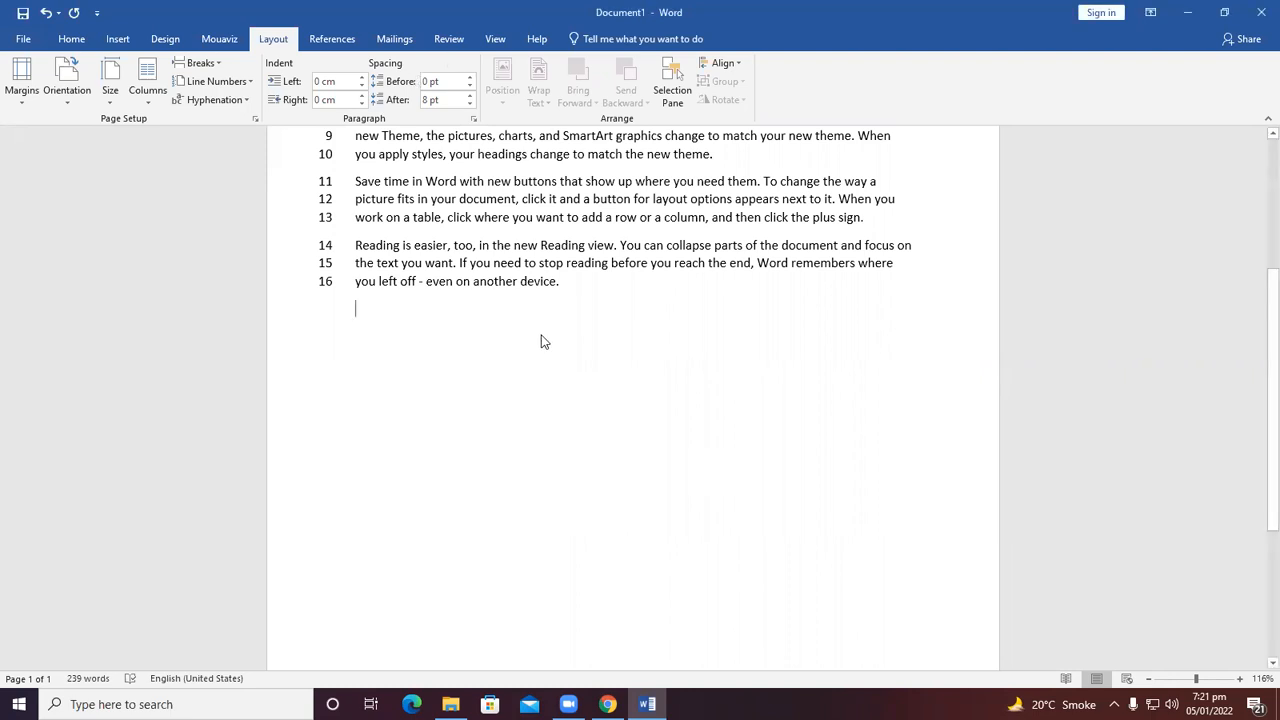
scroll(541, 287, up, 3)
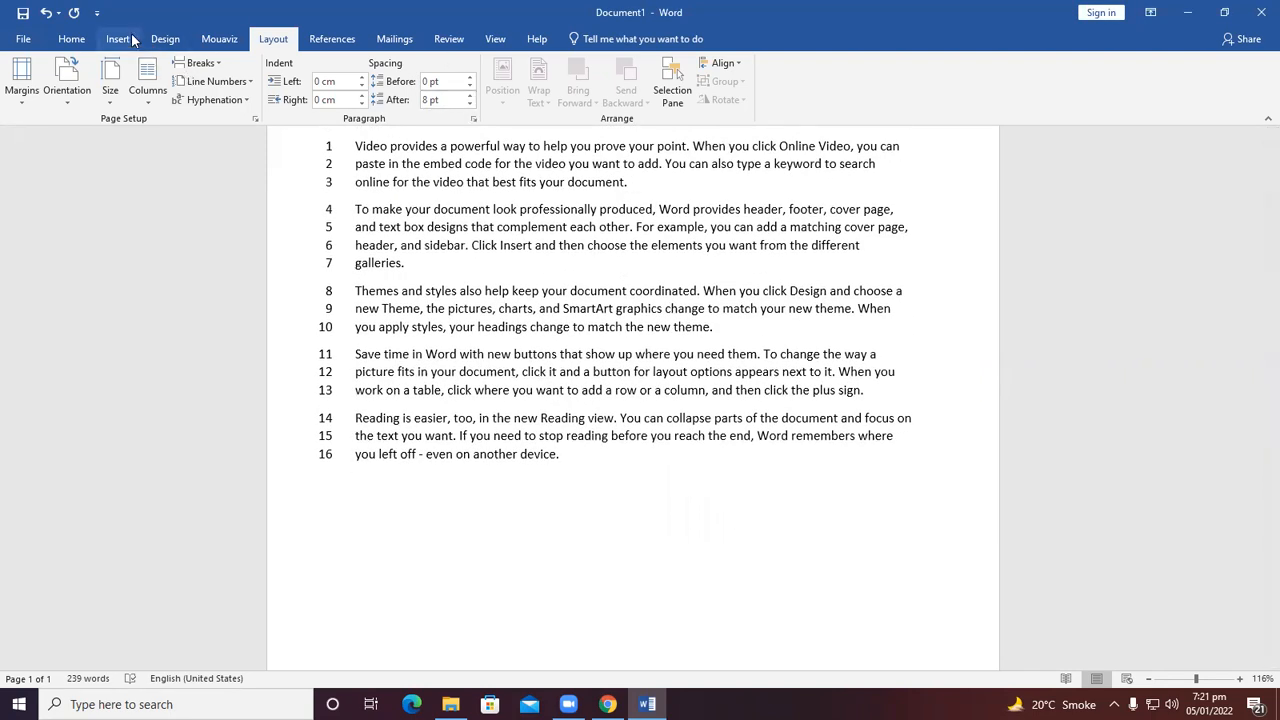
click(118, 39)
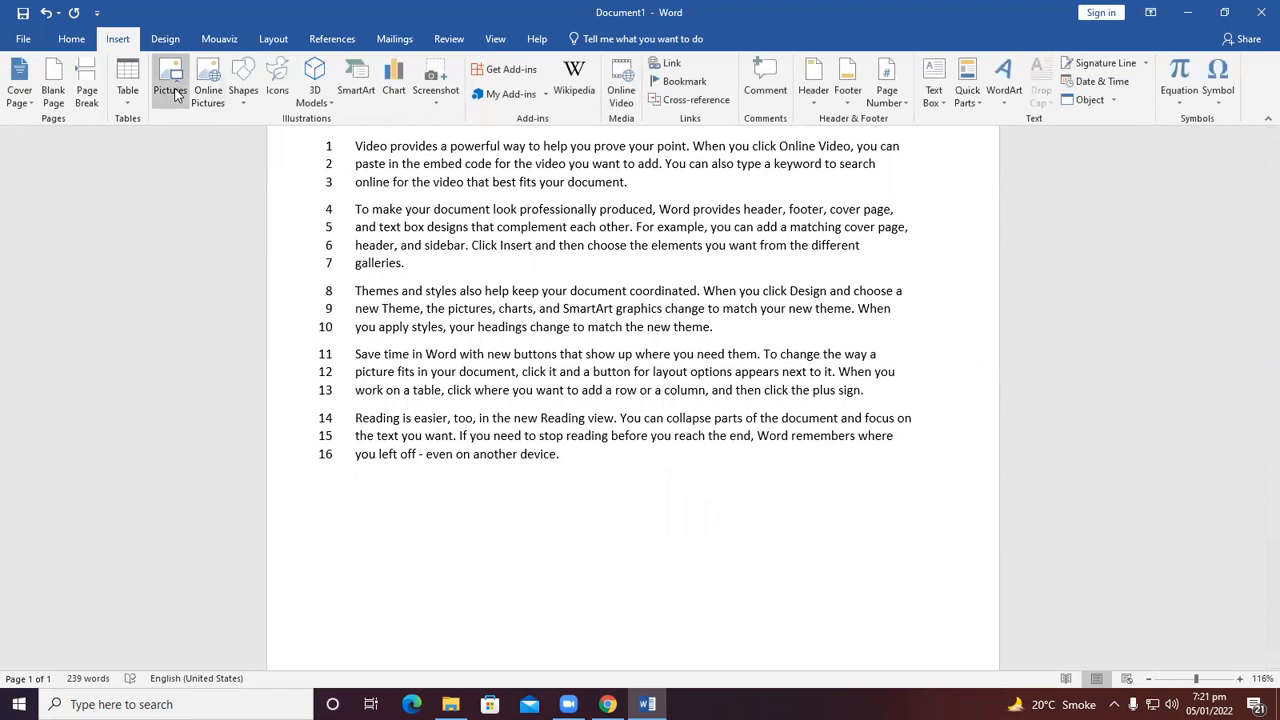
click(173, 92)
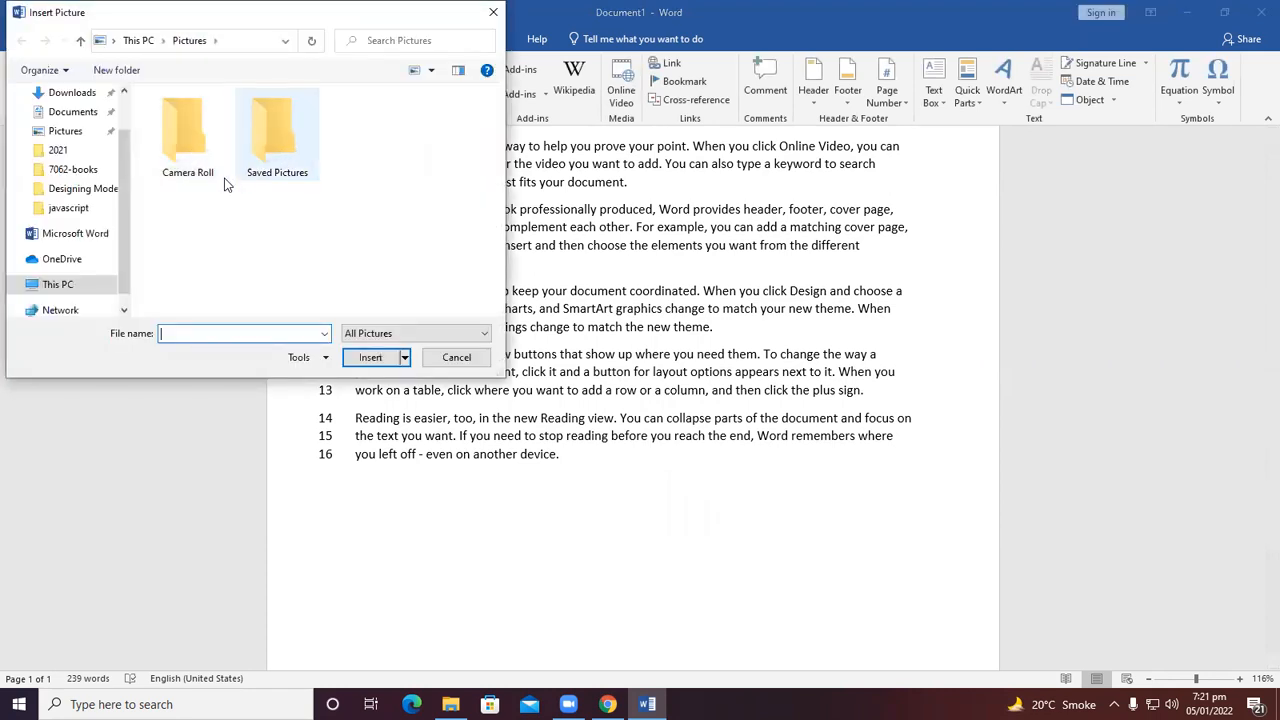
scroll(100, 150, up, 2)
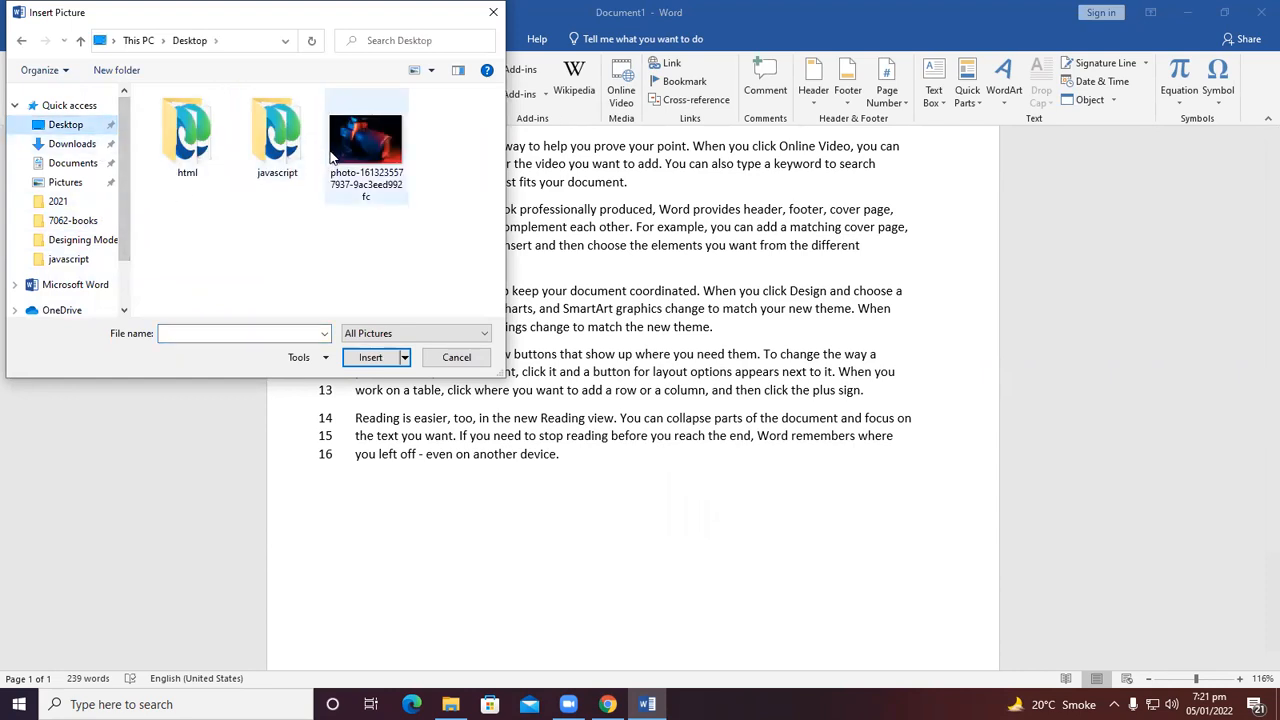
click(365, 145)
click(370, 357)
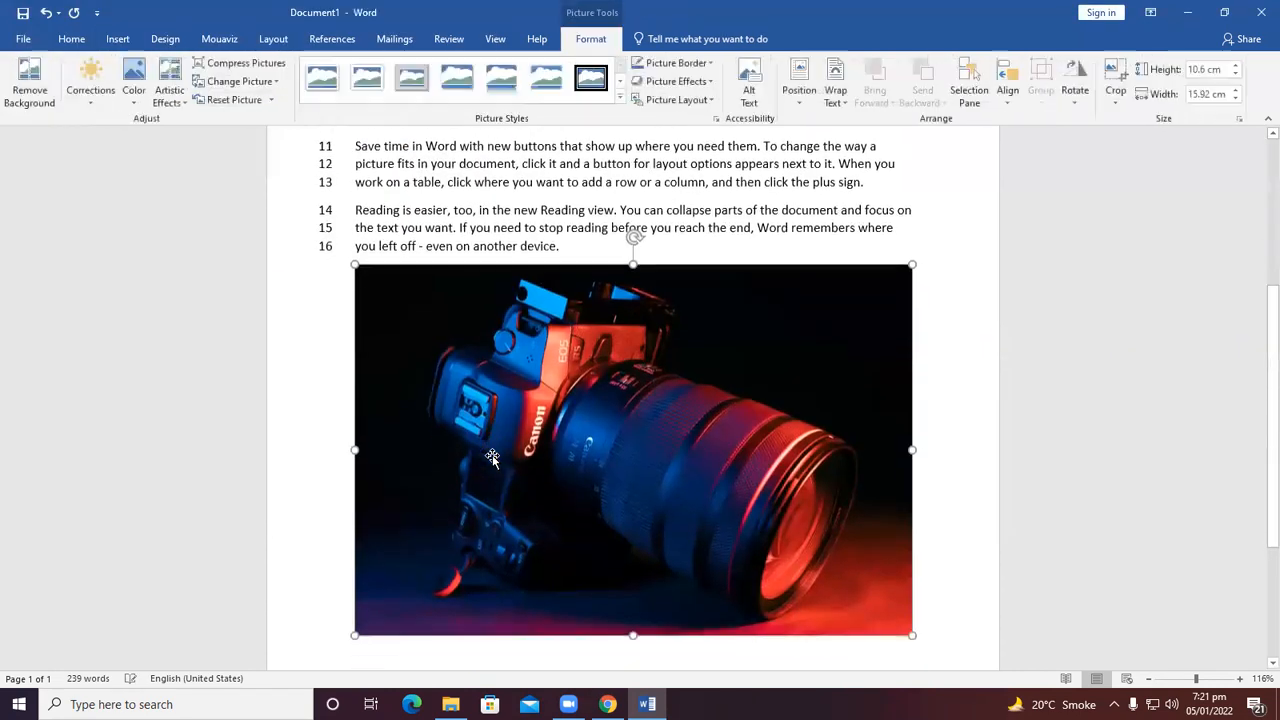
Resize the picture from its corner to about 7.52 cm high by 11.3 cm wide.
drag(355, 263, 516, 400)
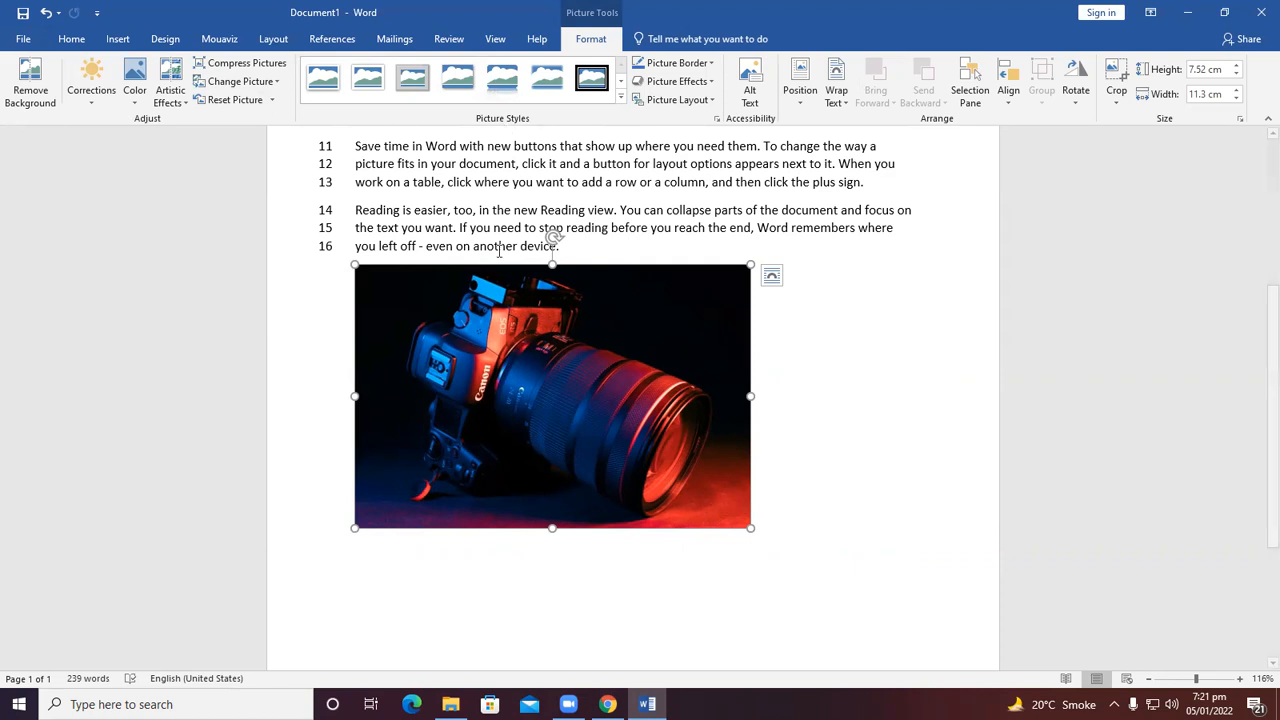
scroll(572, 283, up, 2)
scroll(572, 283, up, 2)
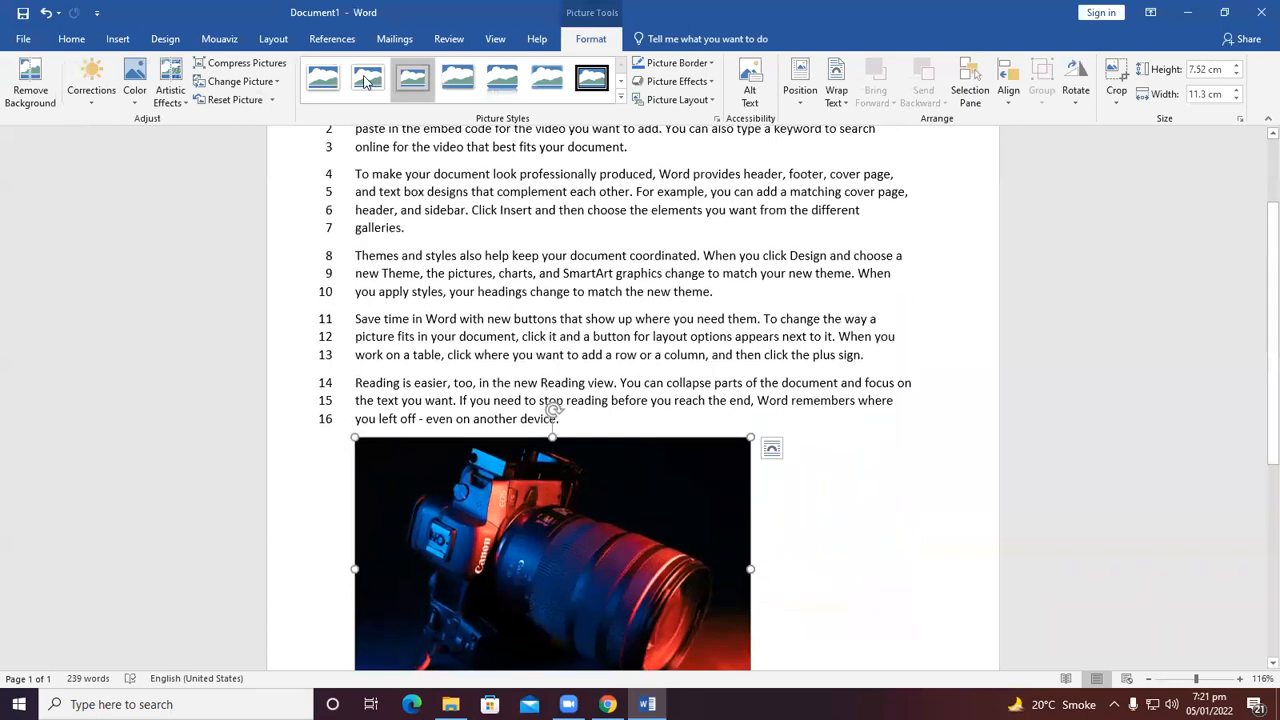
Position the picture at the bottom left of the page with text wrapping.
click(275, 48)
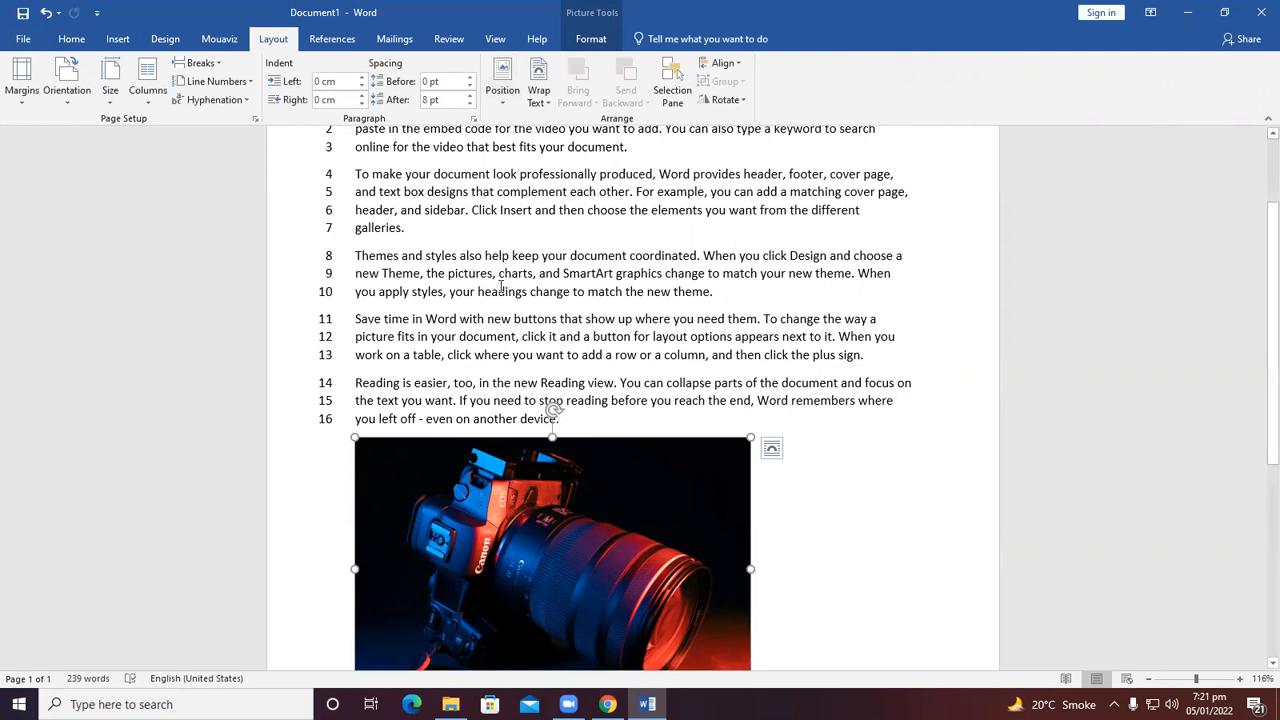
click(499, 90)
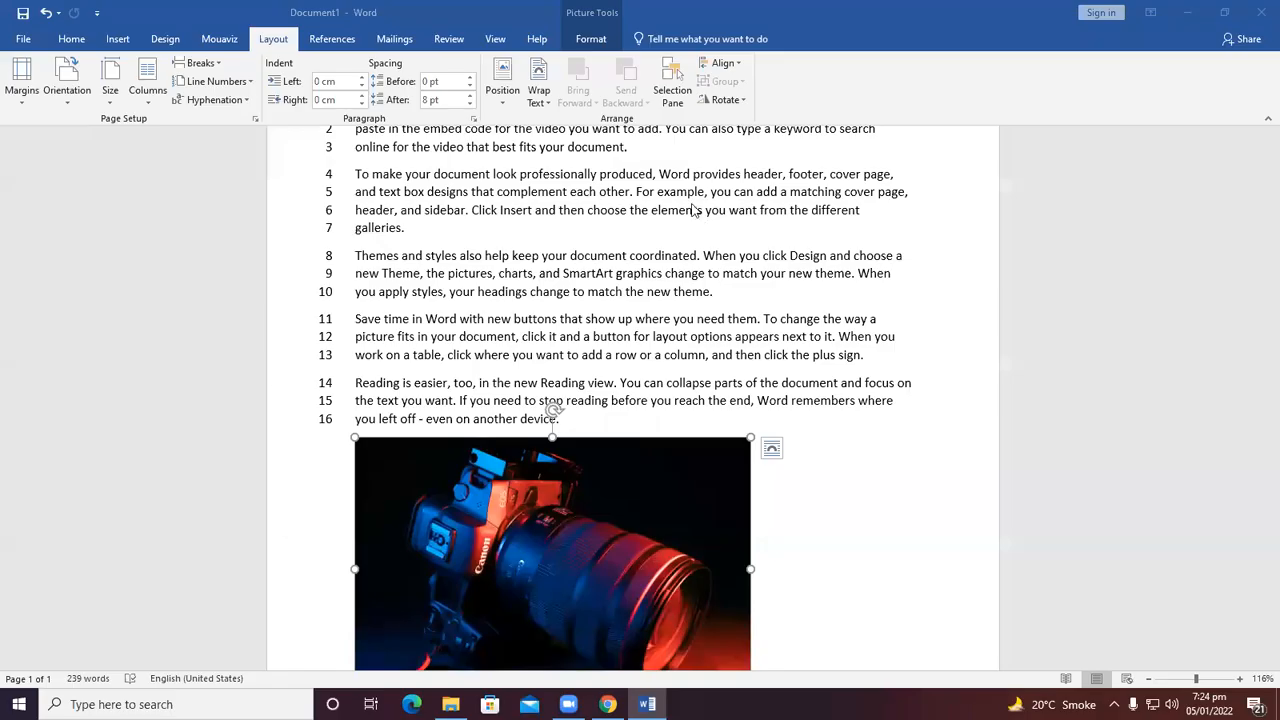
click(512, 95)
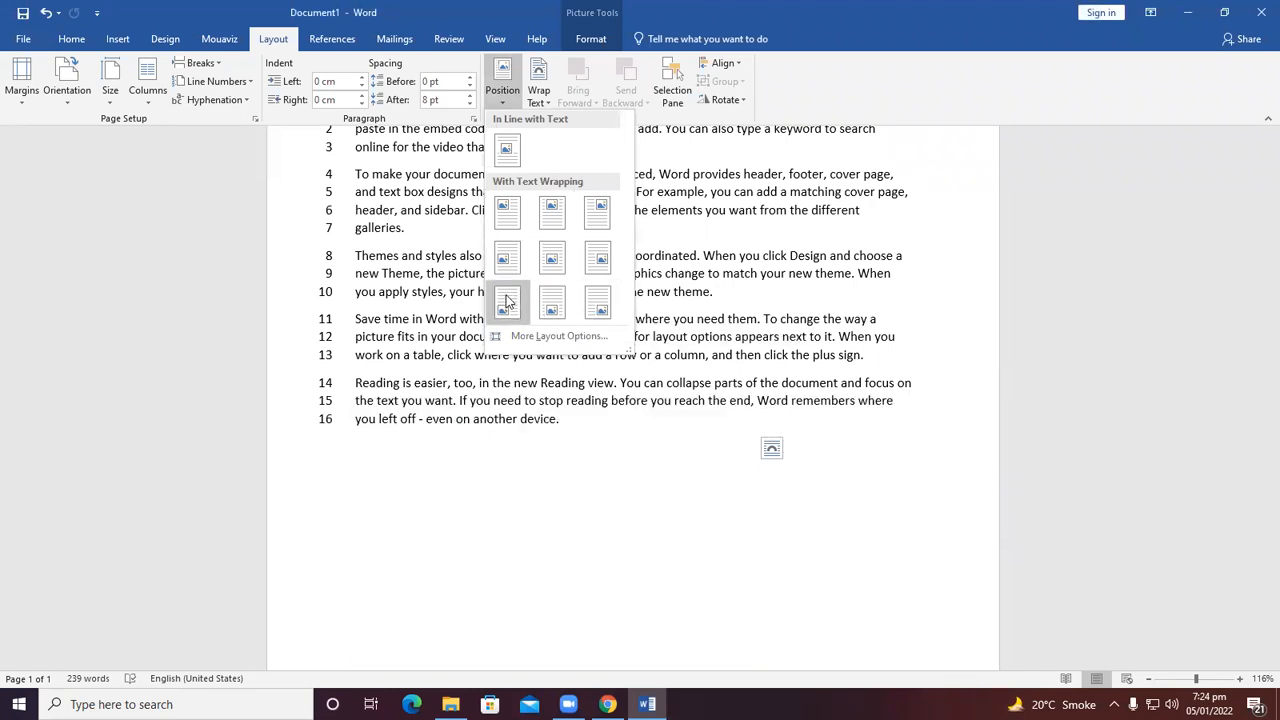
click(507, 300)
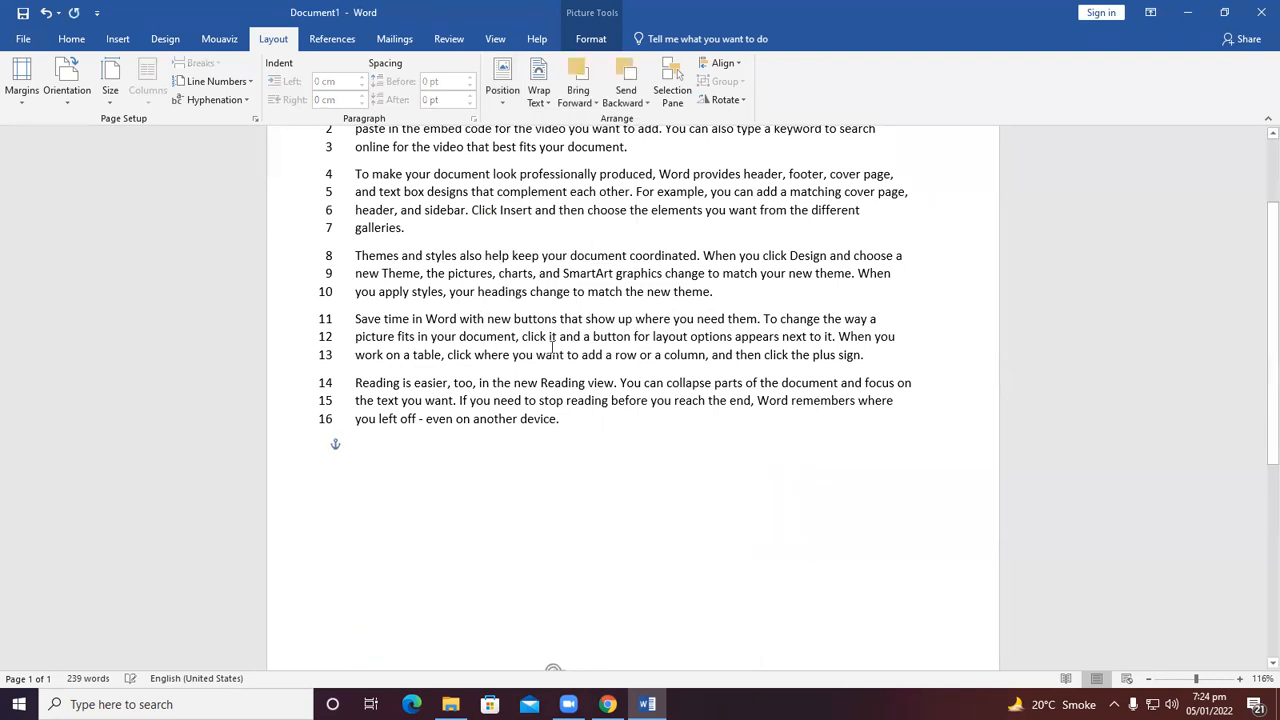
Move the picture up into the middle of the text so the paragraphs wrap around it.
scroll(529, 457, down, 4)
scroll(534, 542, down, 4)
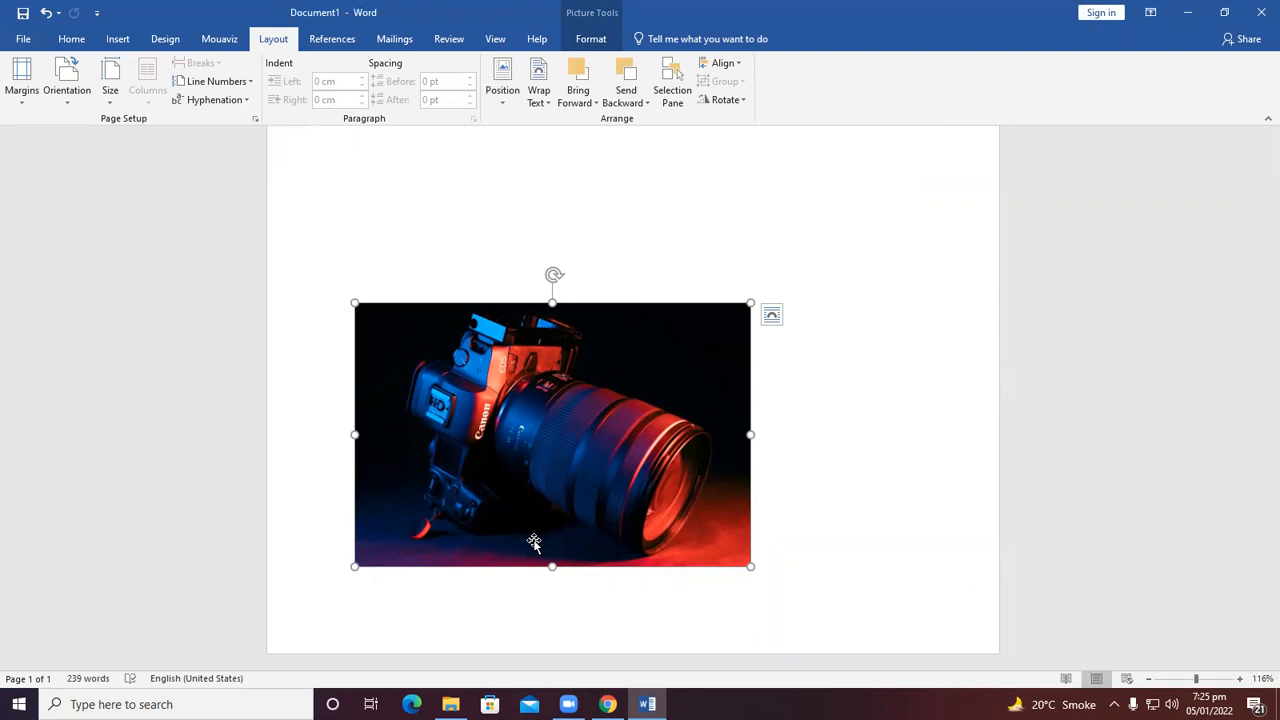
drag(457, 329, 486, 146)
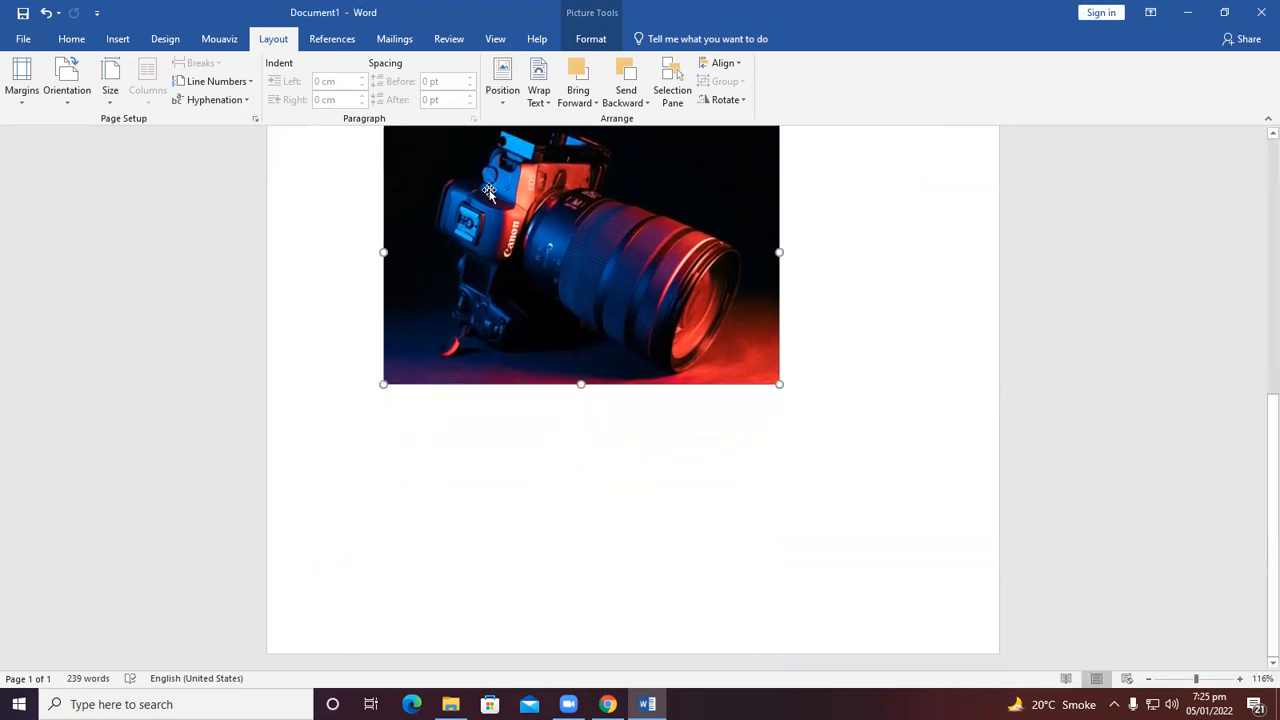
scroll(546, 284, up, 5)
drag(505, 440, 541, 155)
click(538, 90)
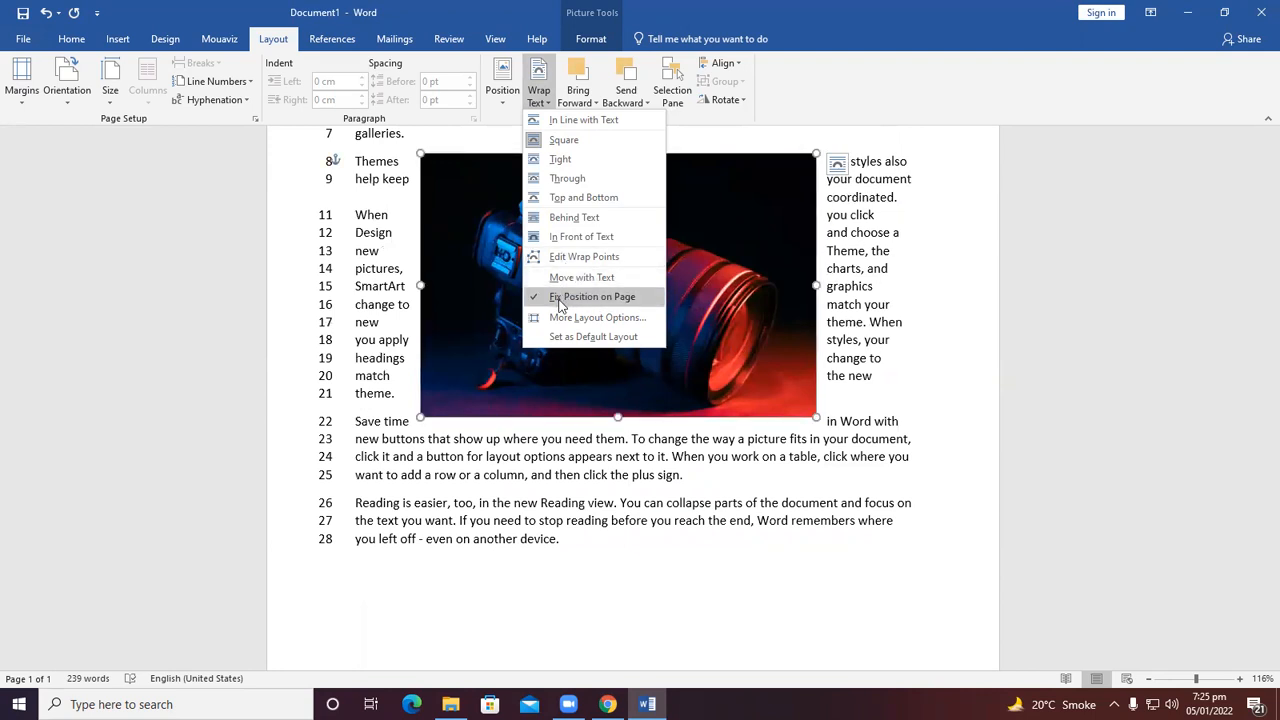
click(553, 638)
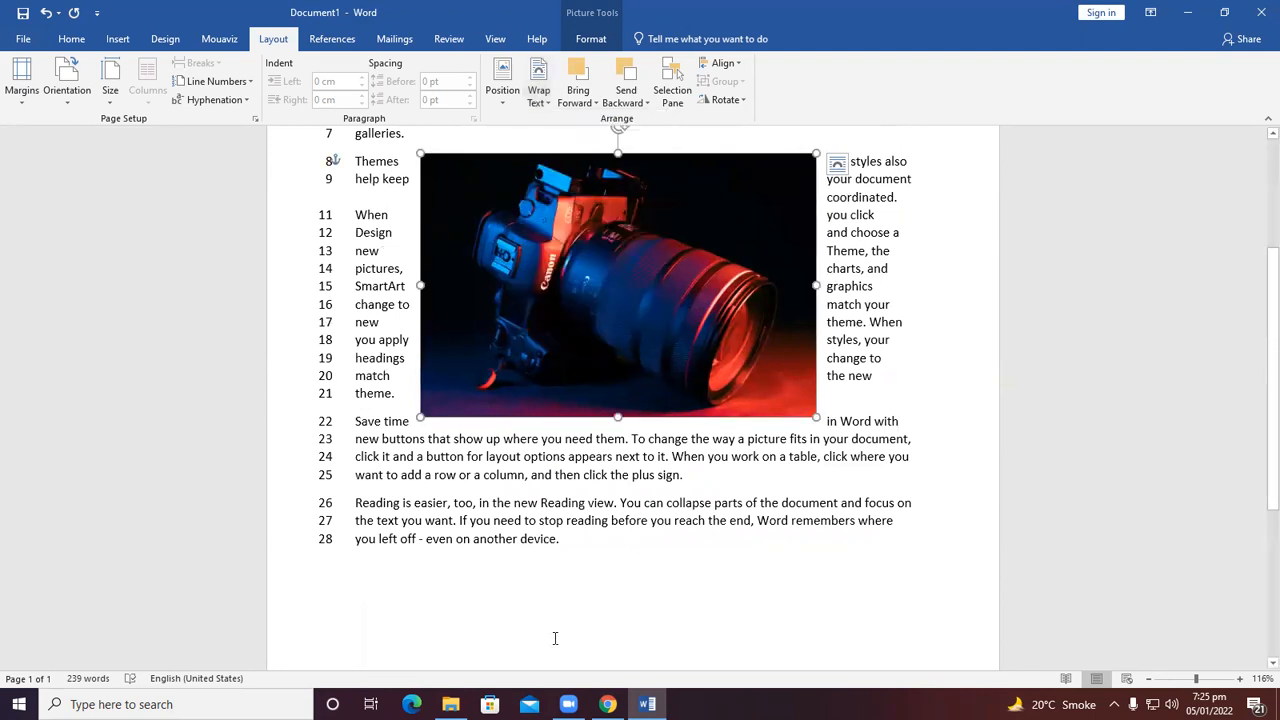
scroll(486, 300, up, 3)
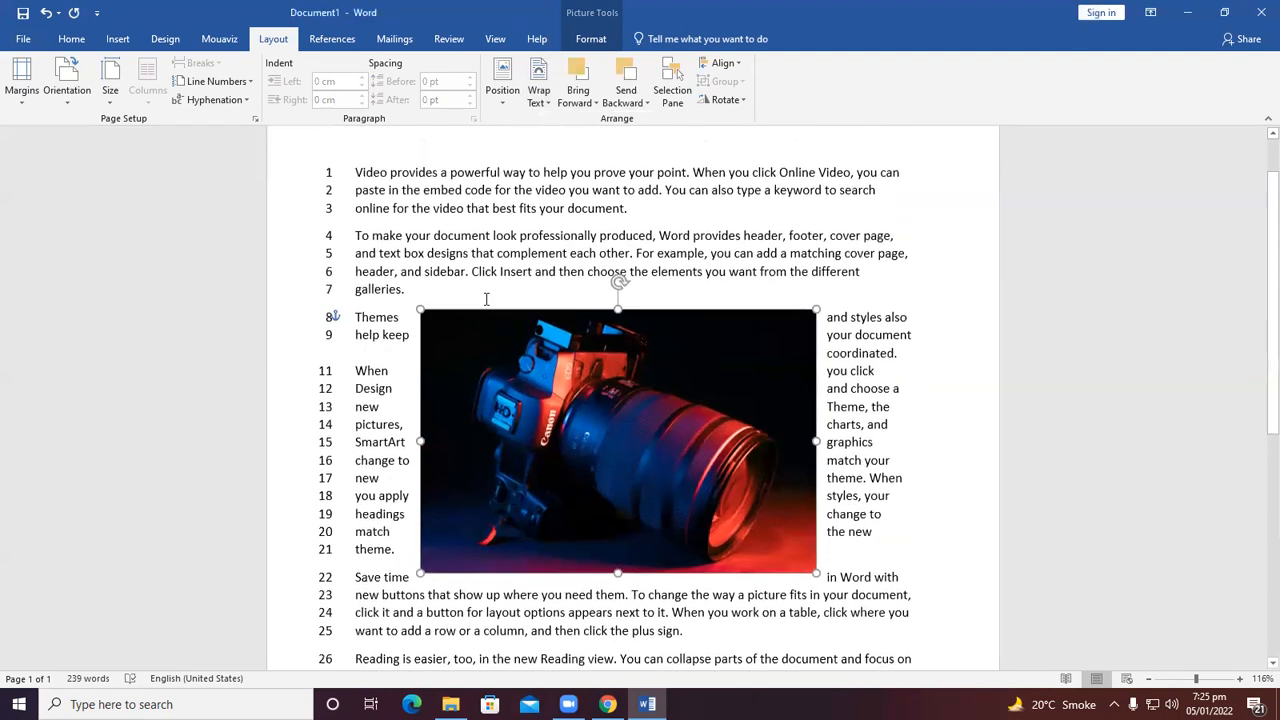
scroll(483, 311, down, 2)
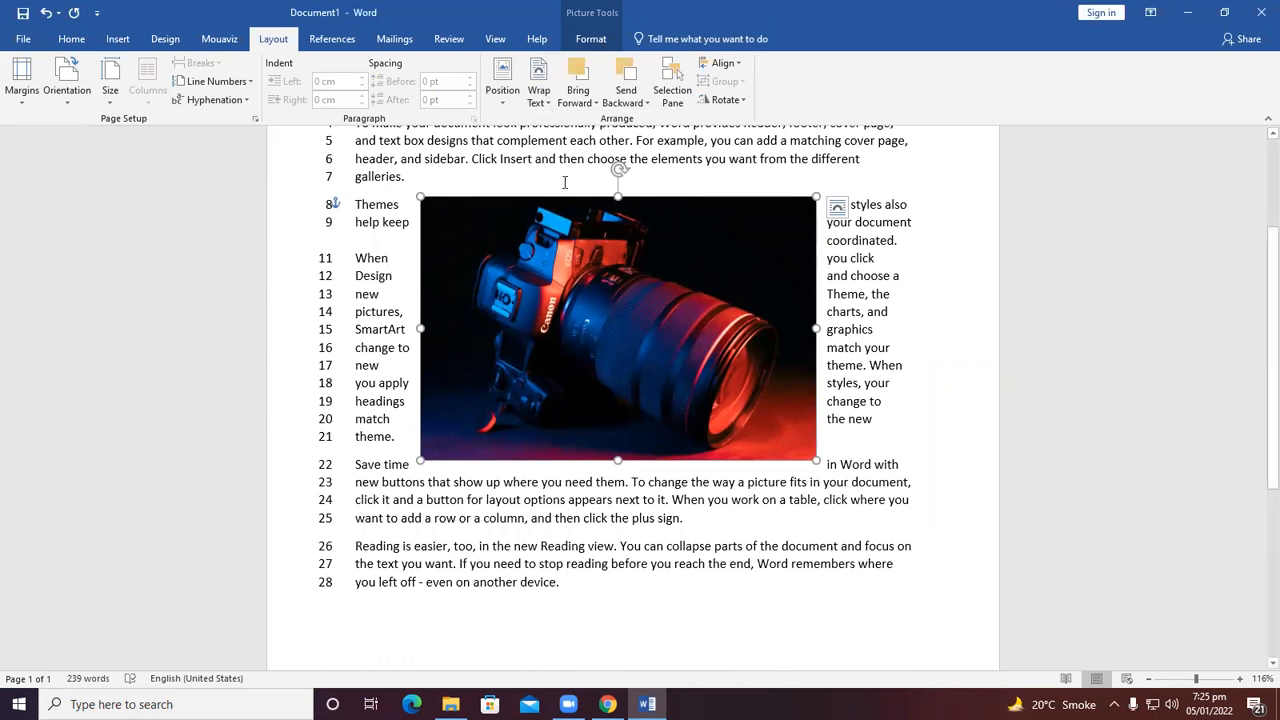
scroll(597, 234, up, 2)
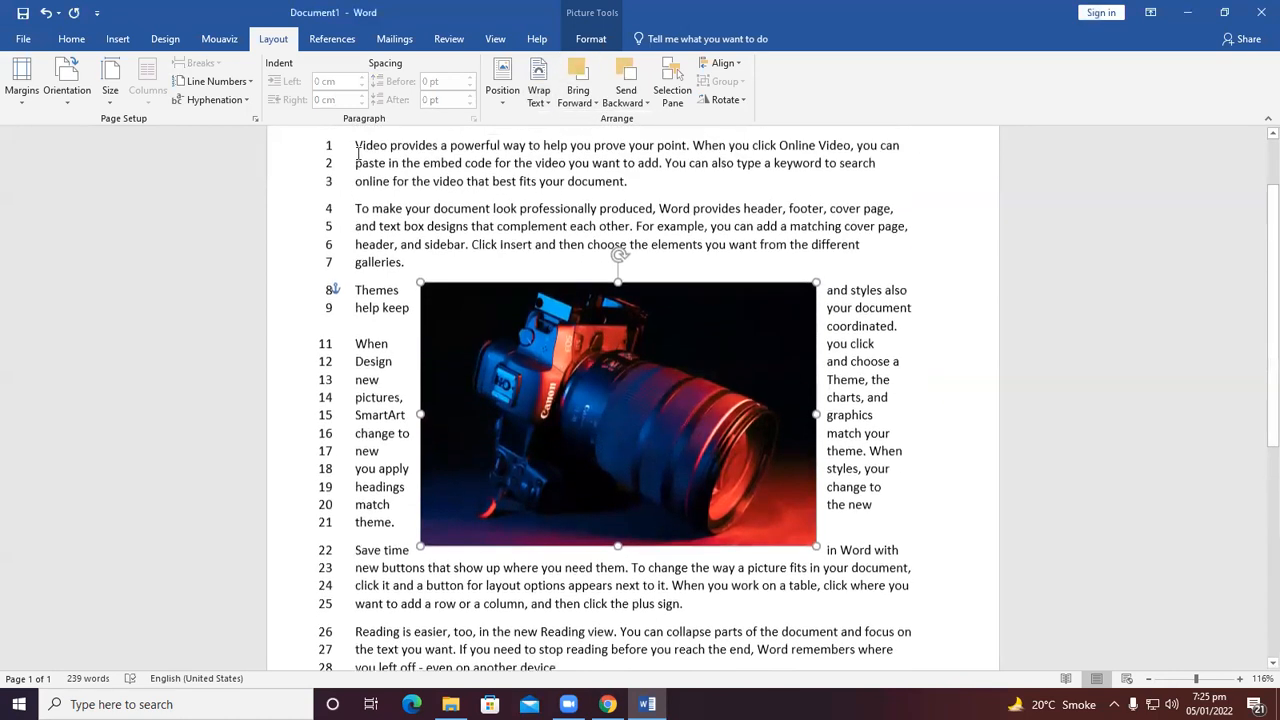
click(320, 40)
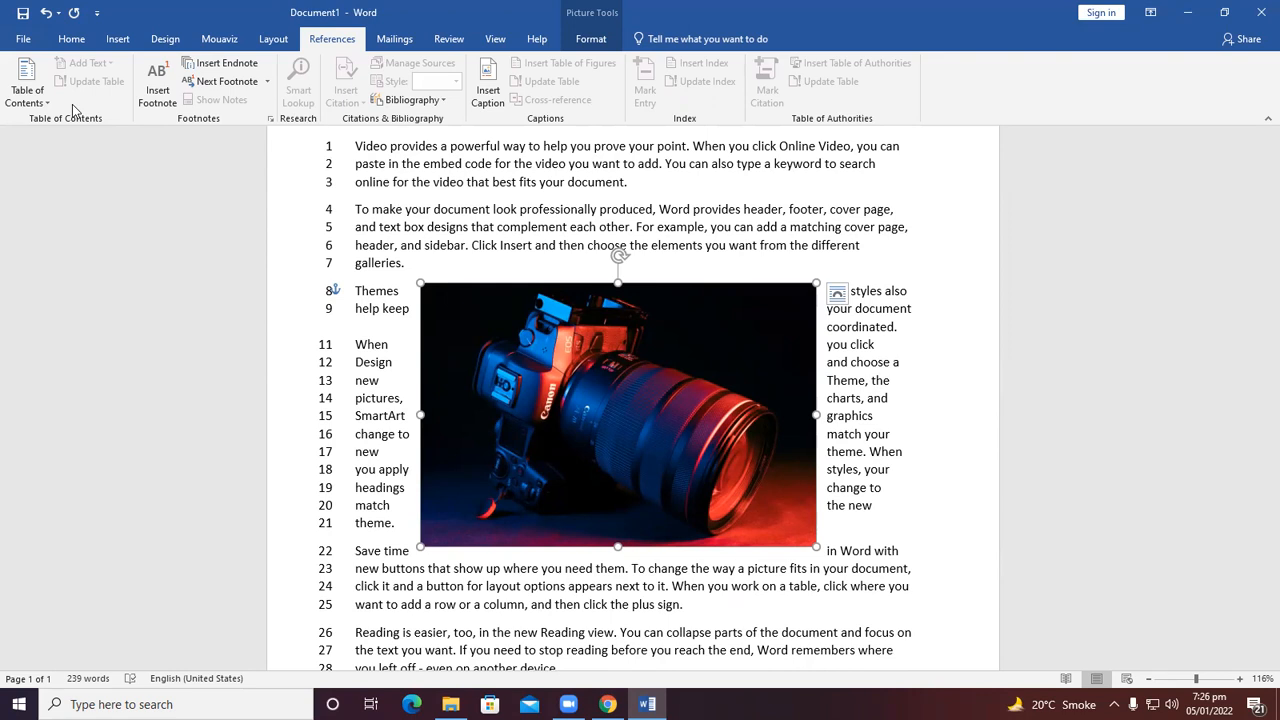
click(393, 39)
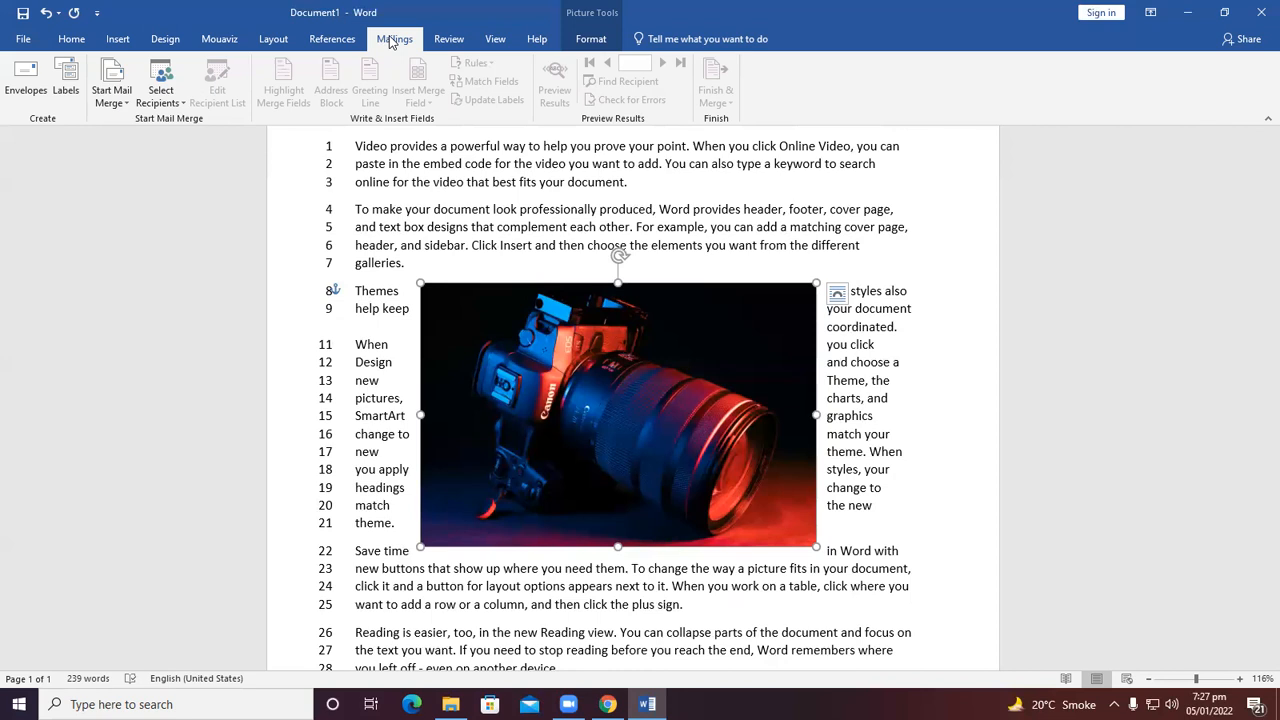
scroll(400, 380, down, 1)
scroll(546, 446, up, 2)
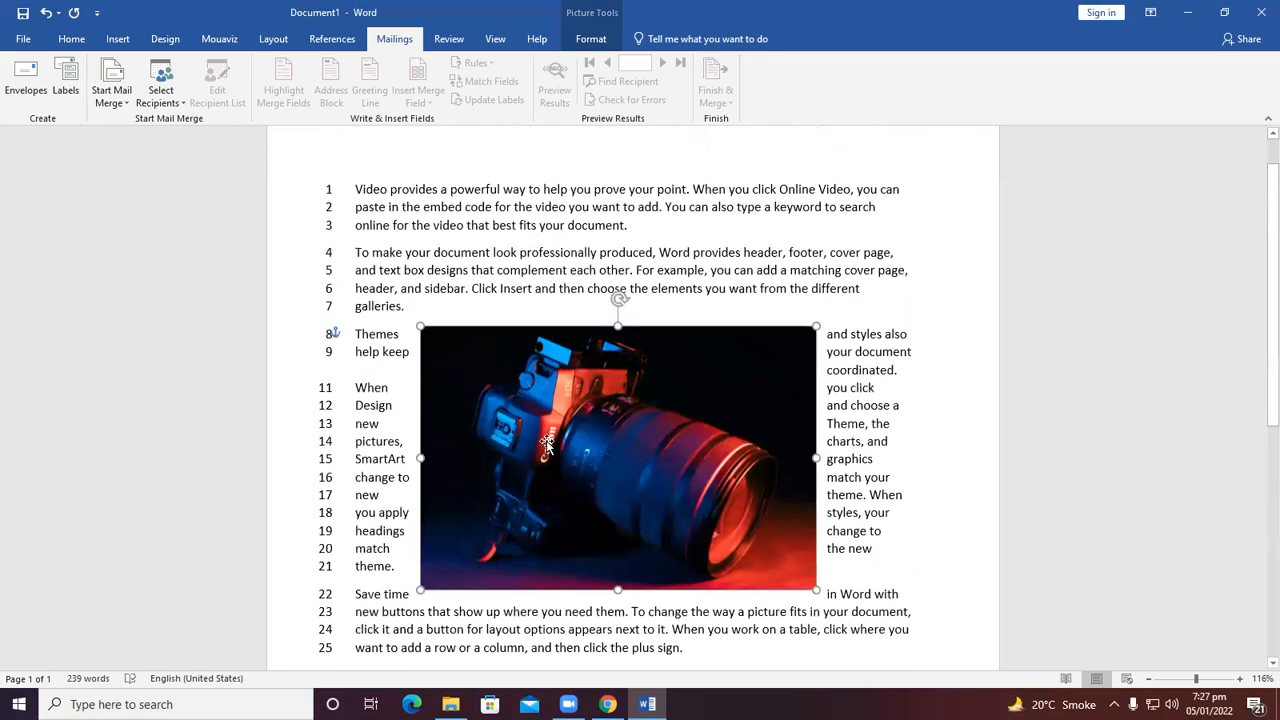
Delete the picture and all the sample text to empty the page.
key(Delete)
drag(566, 497, 362, 173)
key(Delete)
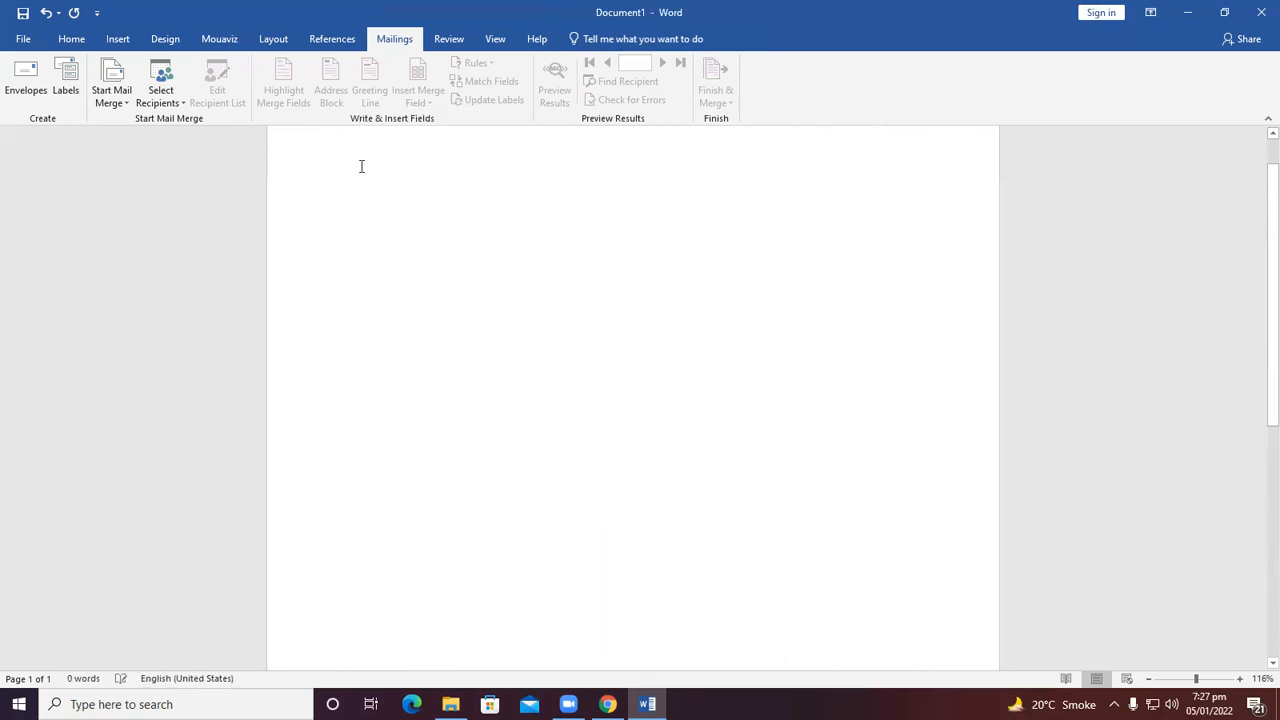
Place the insertion point on the blank page and add a second empty line.
double_click(485, 199)
click(843, 93)
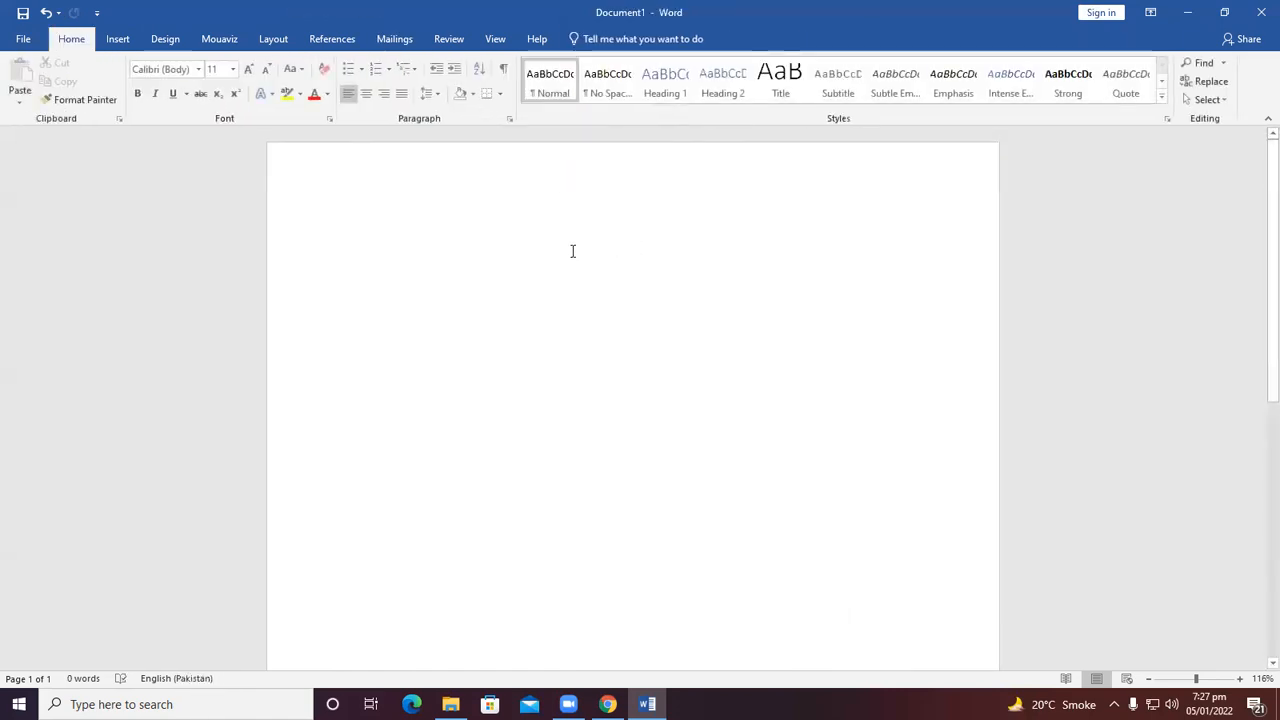
text(1)
key(Return)
text(2)
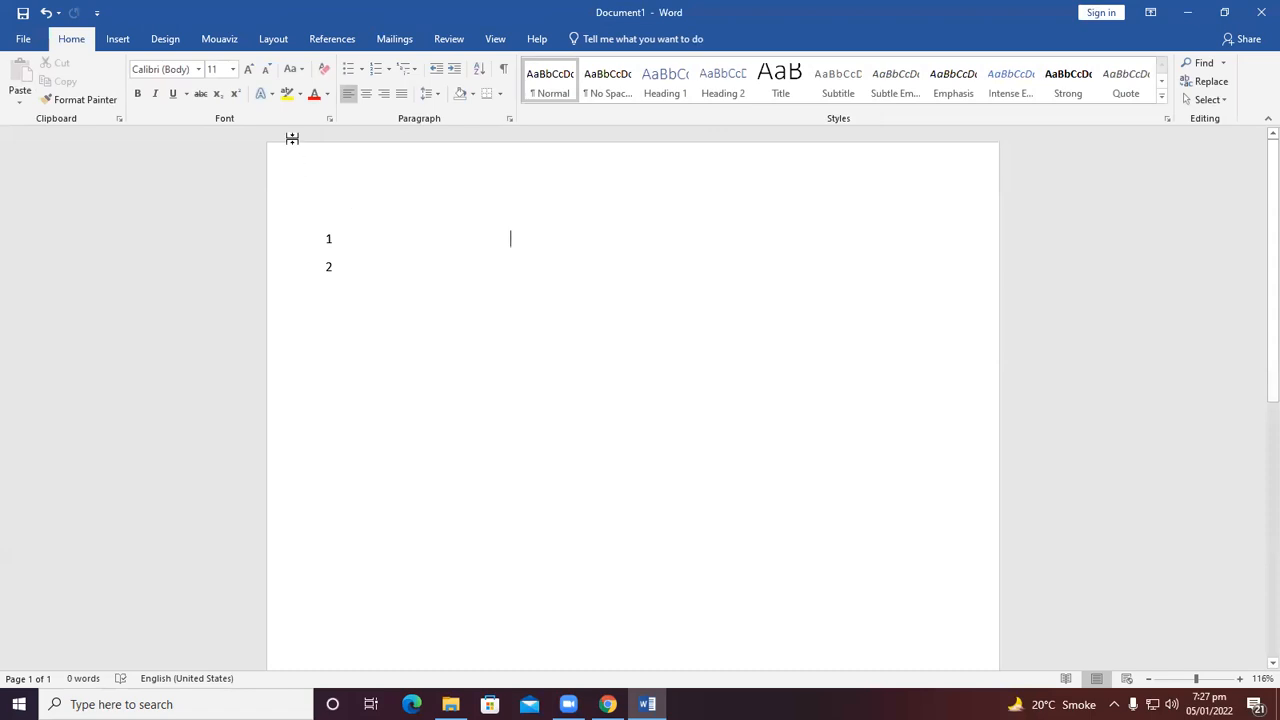
Turn line numbering off for the document and clear the paragraph's formatting.
click(280, 42)
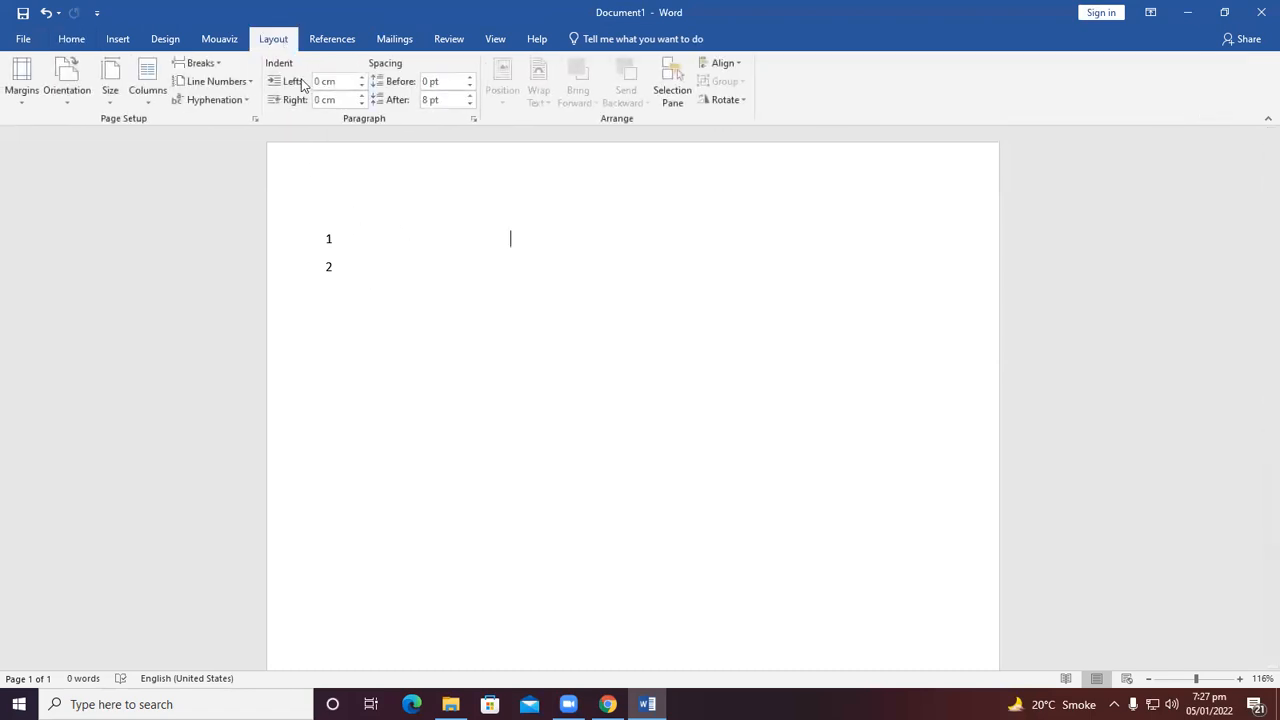
click(244, 82)
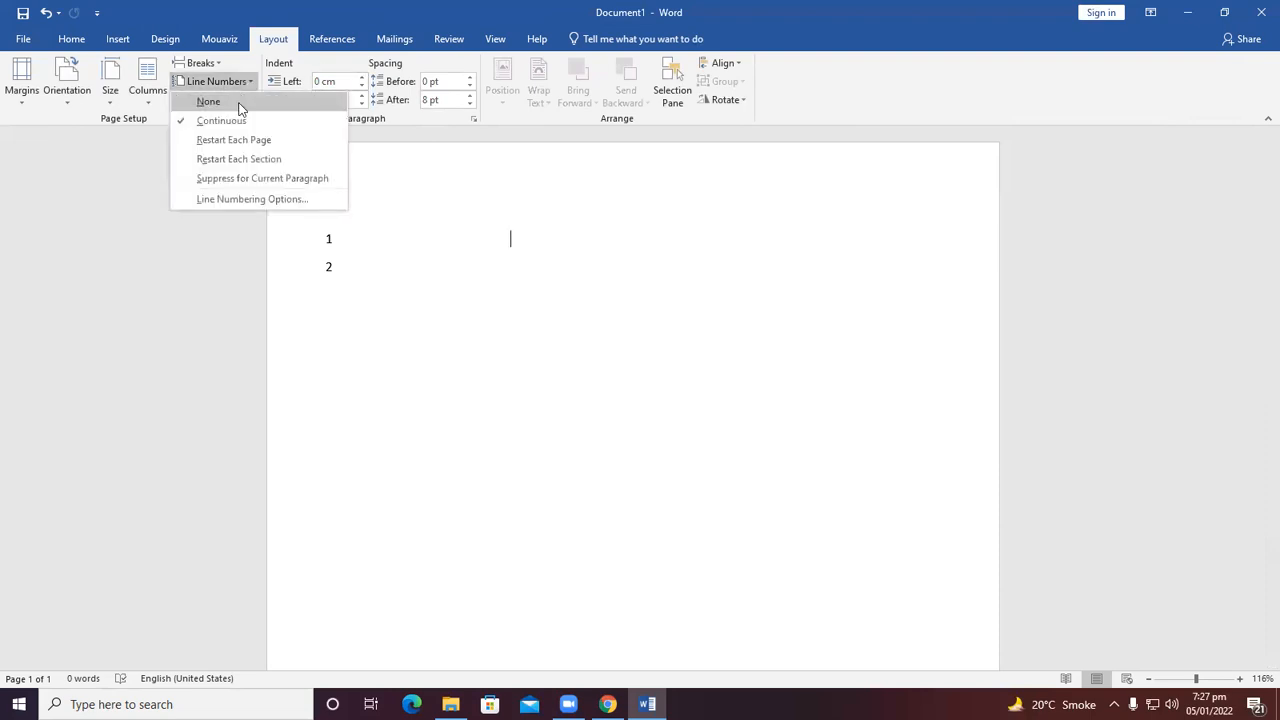
click(240, 104)
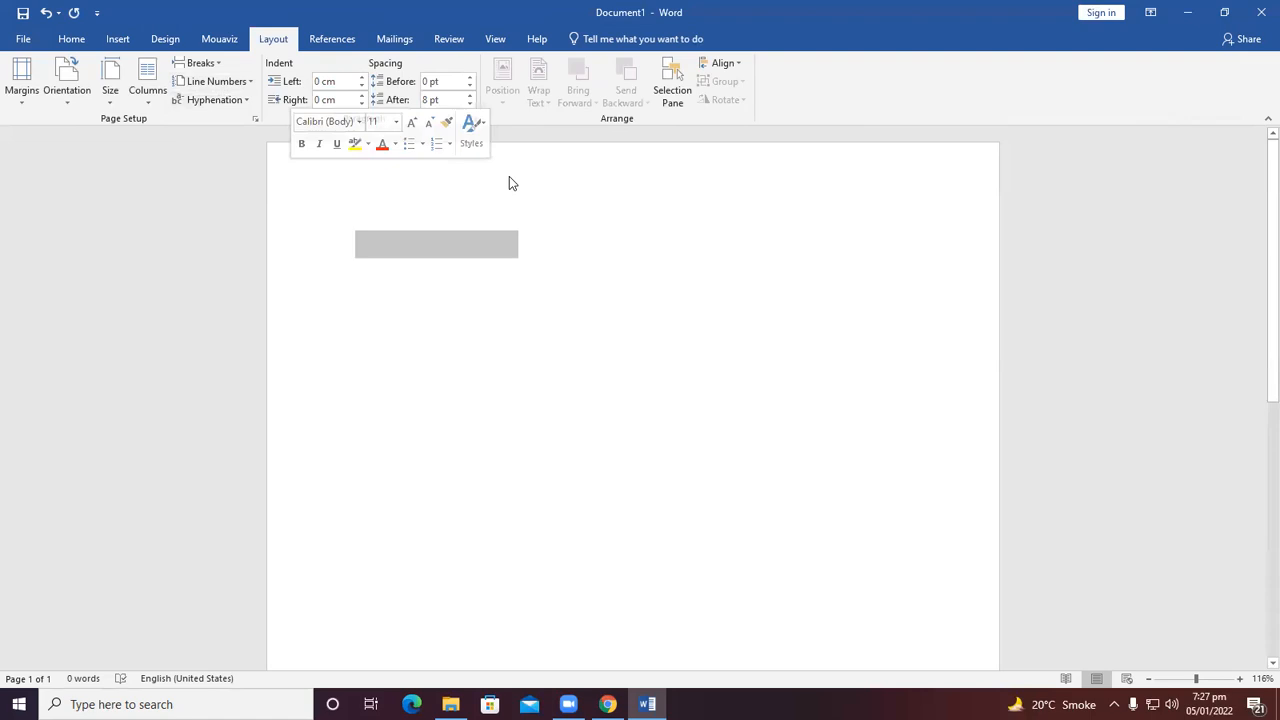
click(71, 38)
click(325, 74)
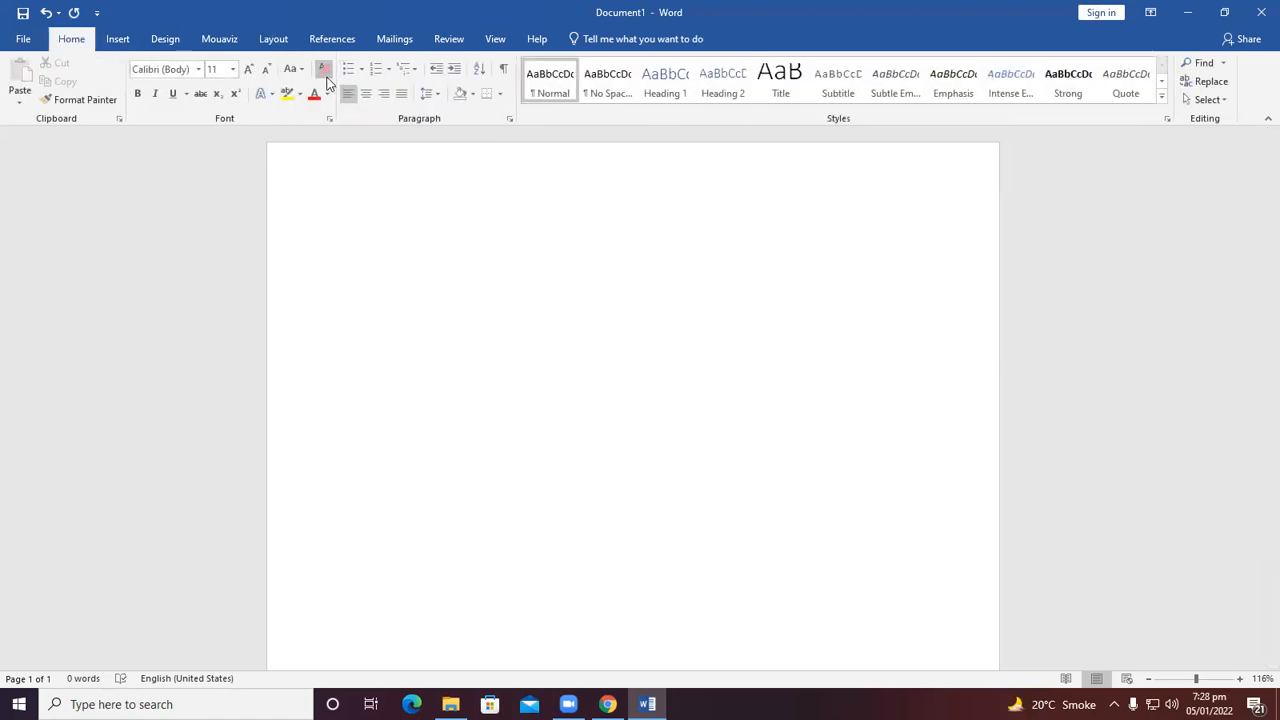
Type the heading "Important Announcemnt" and correct the misspelled word to "Announcement".
text(Important Announce)
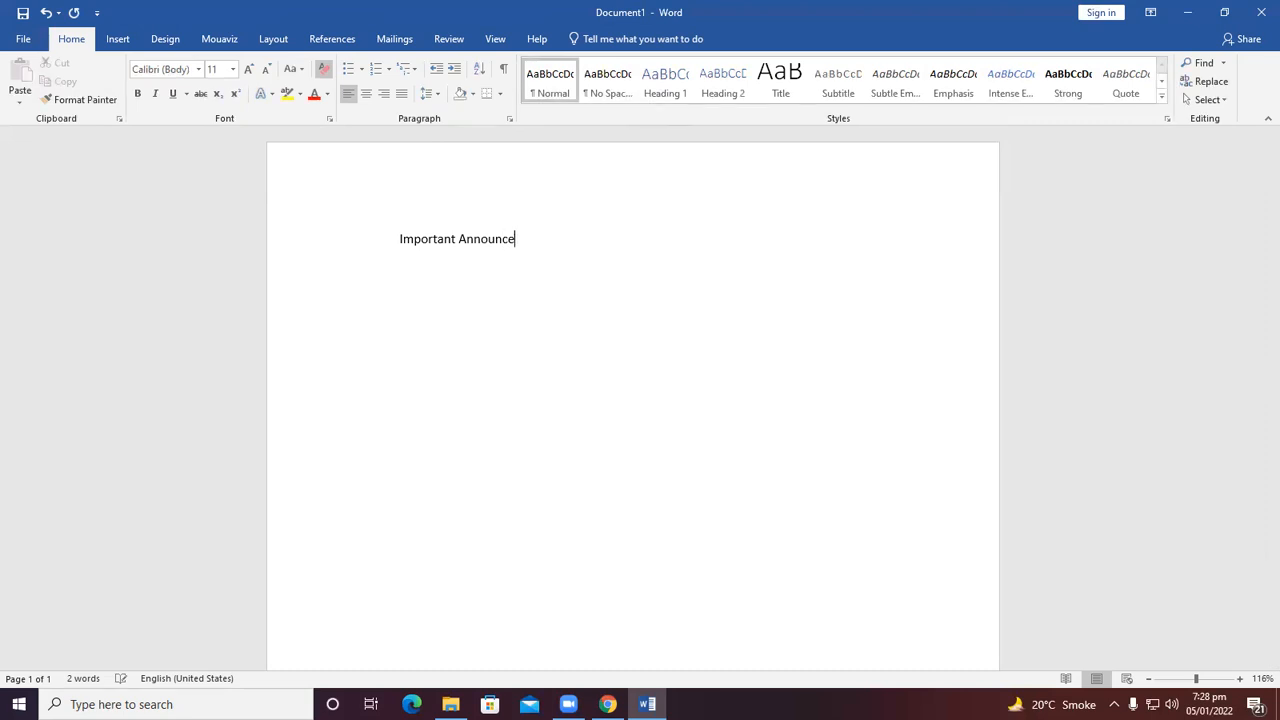
text(mnt)
right_click(492, 246)
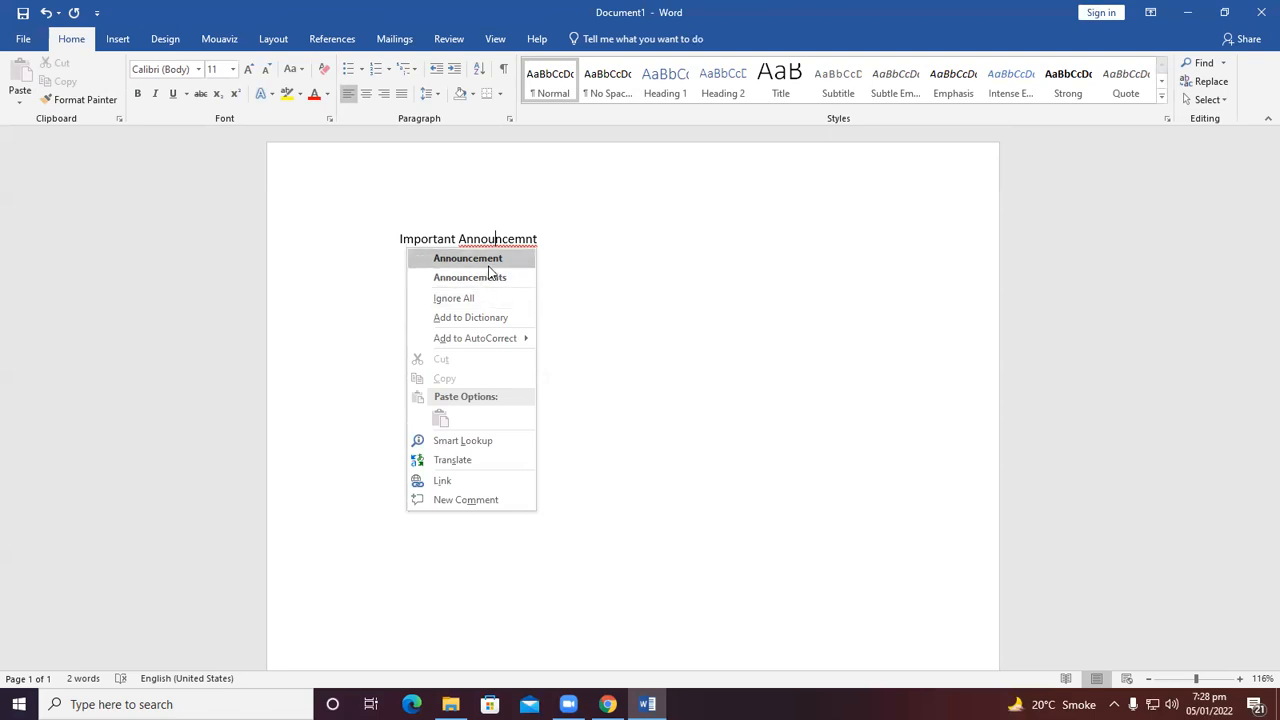
click(489, 259)
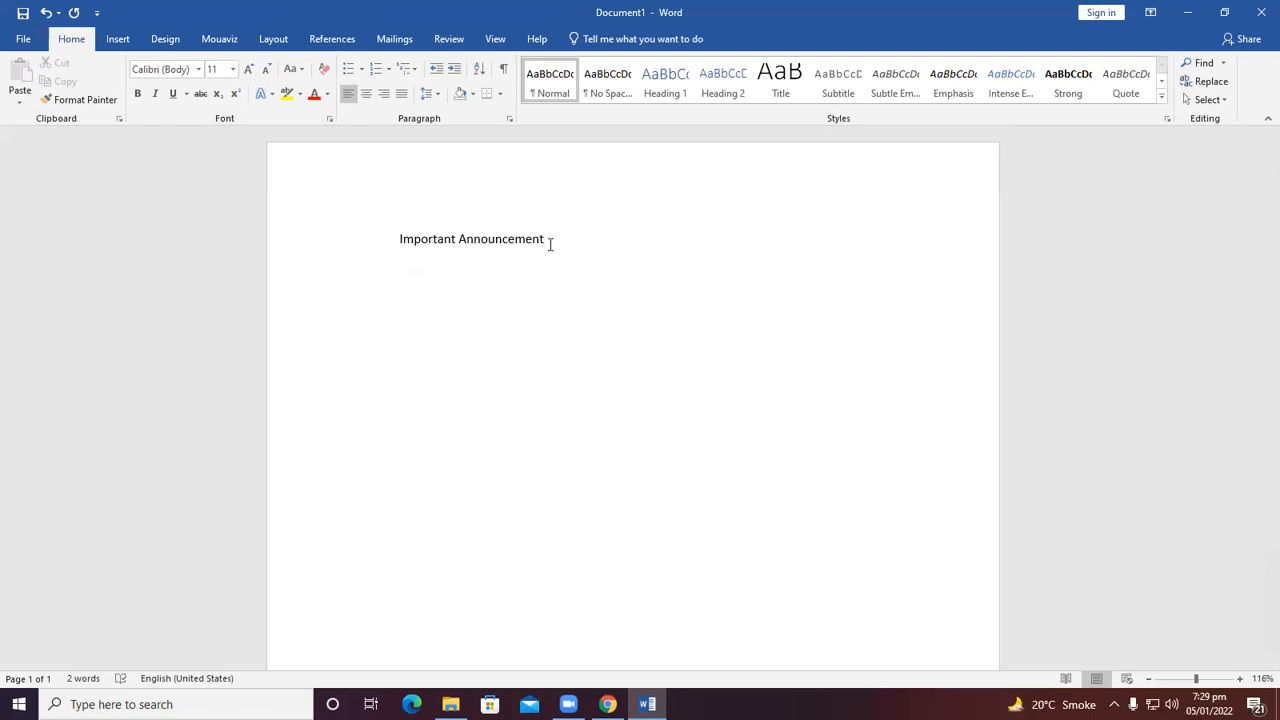
Select the heading and enlarge its font size to 18.
drag(576, 241, 374, 237)
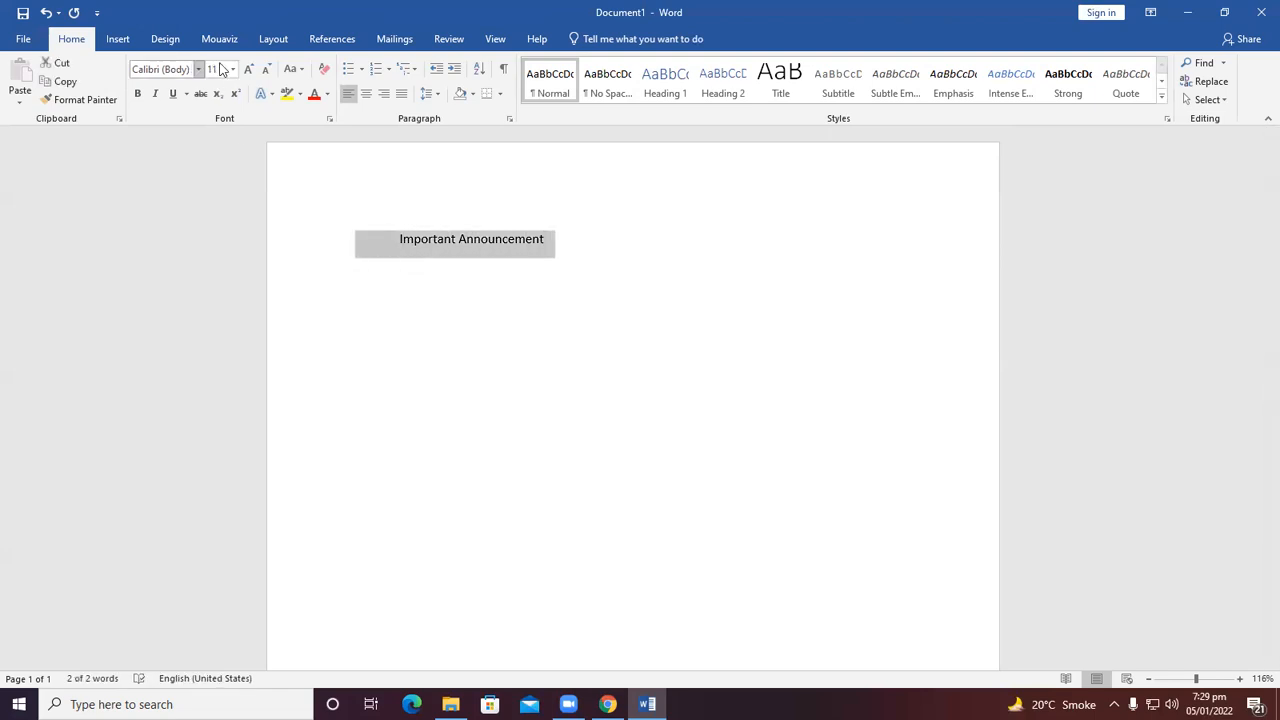
click(249, 70)
click(249, 70)
click(249, 70)
click(249, 70)
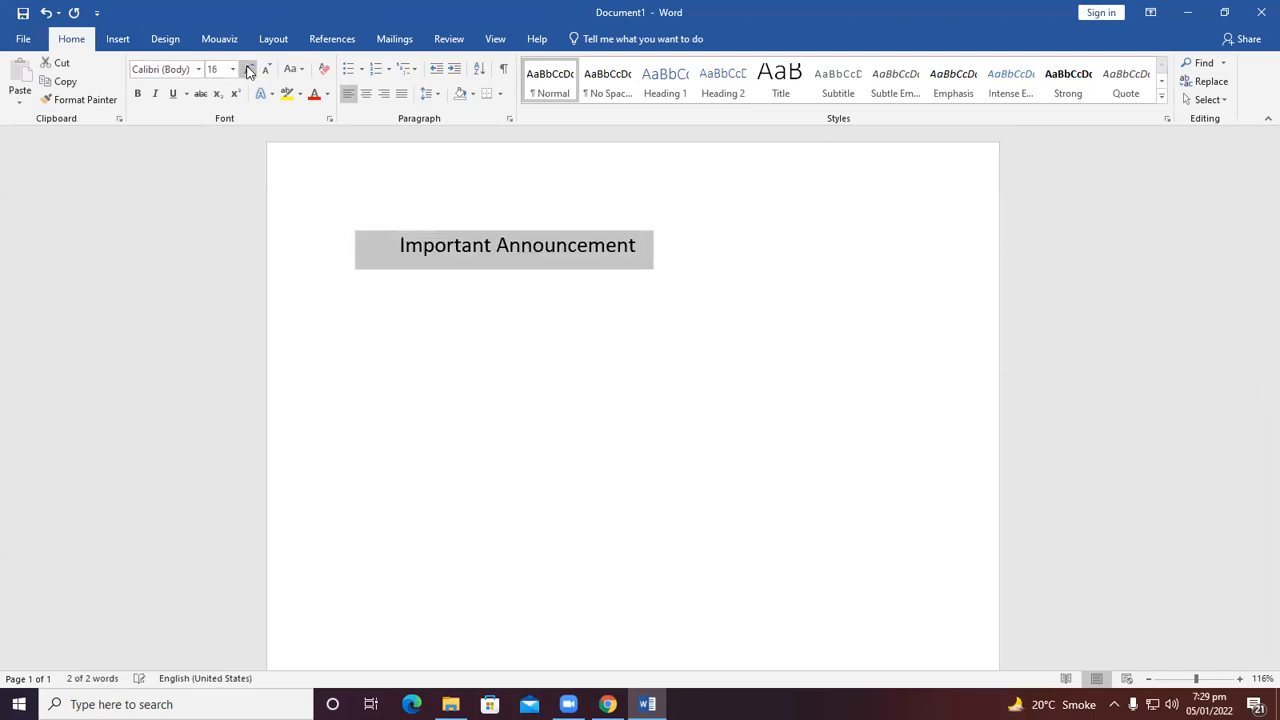
click(118, 39)
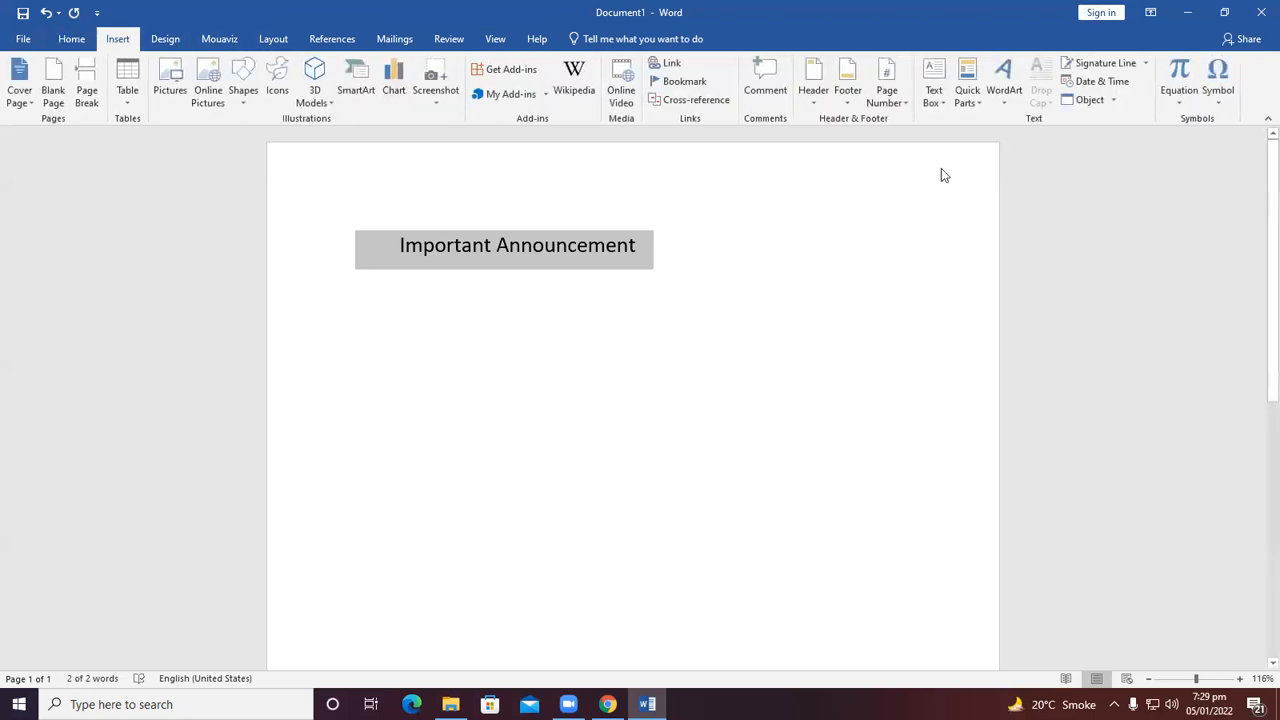
Convert the selected heading into WordArt using the plain black WordArt style.
click(1007, 94)
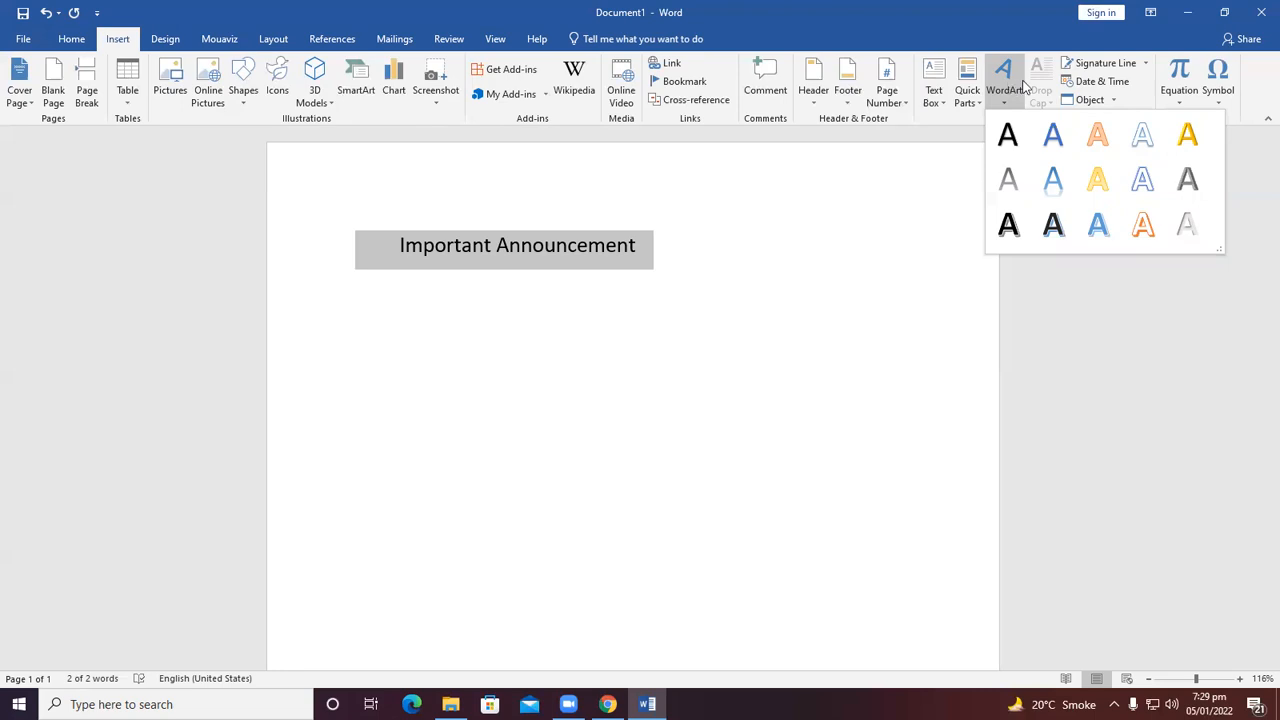
click(1008, 145)
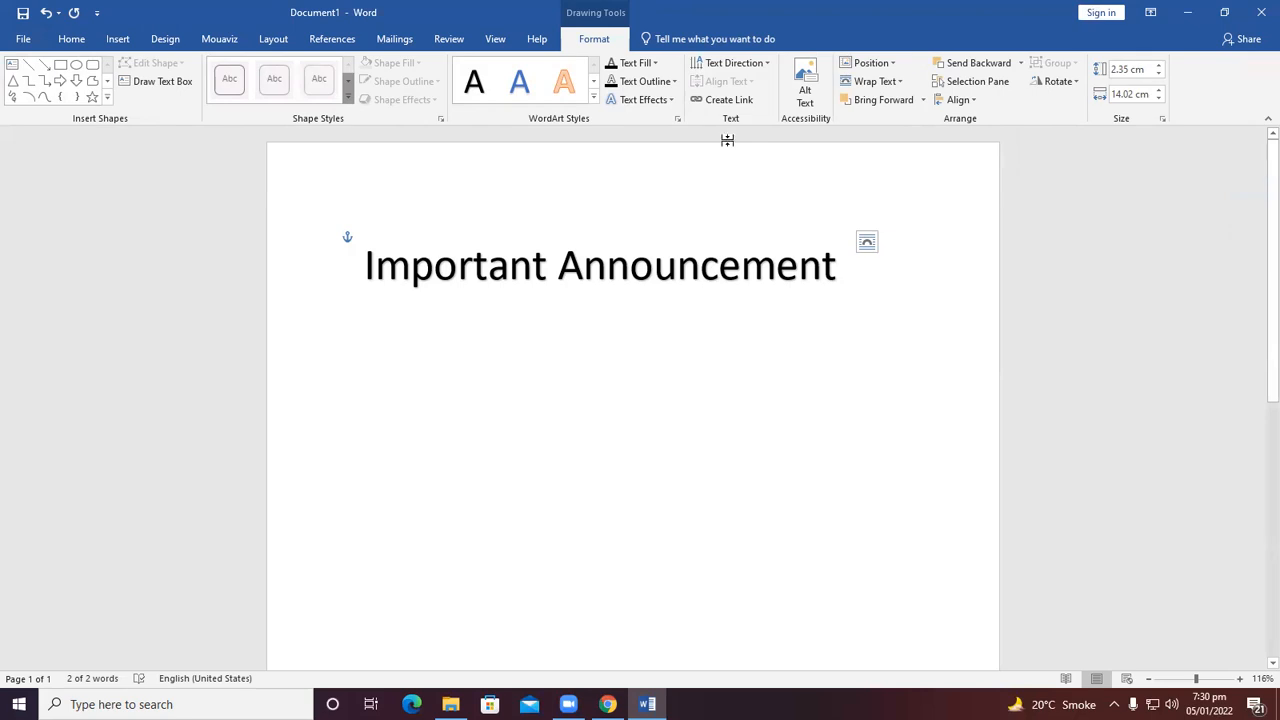
Center the WordArt's text and move the WordArt box to the horizontal centre of the page.
click(495, 235)
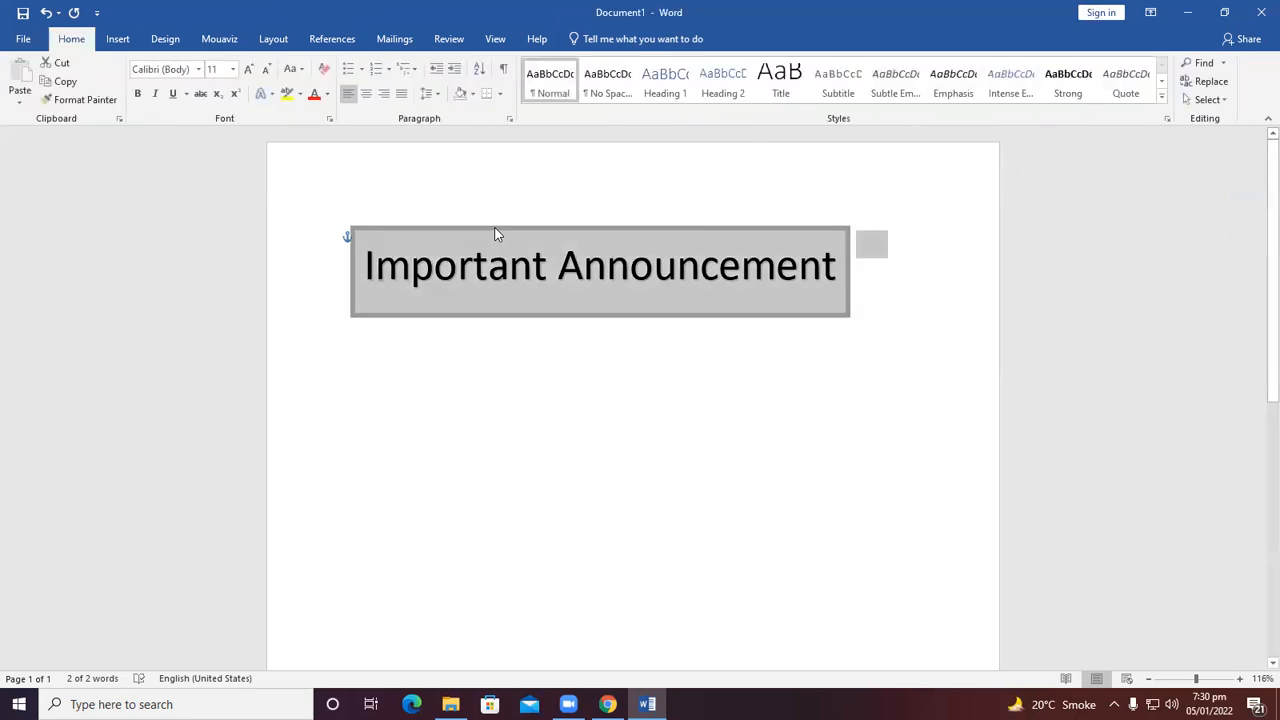
click(368, 95)
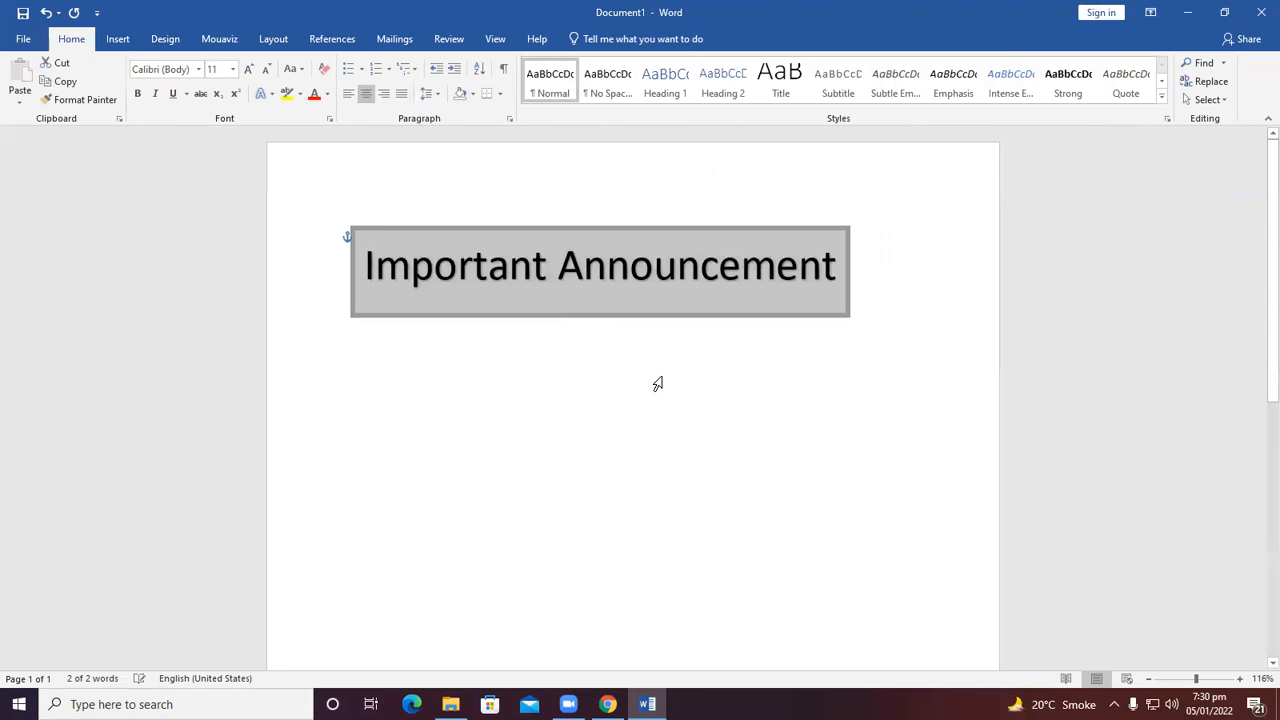
click(596, 229)
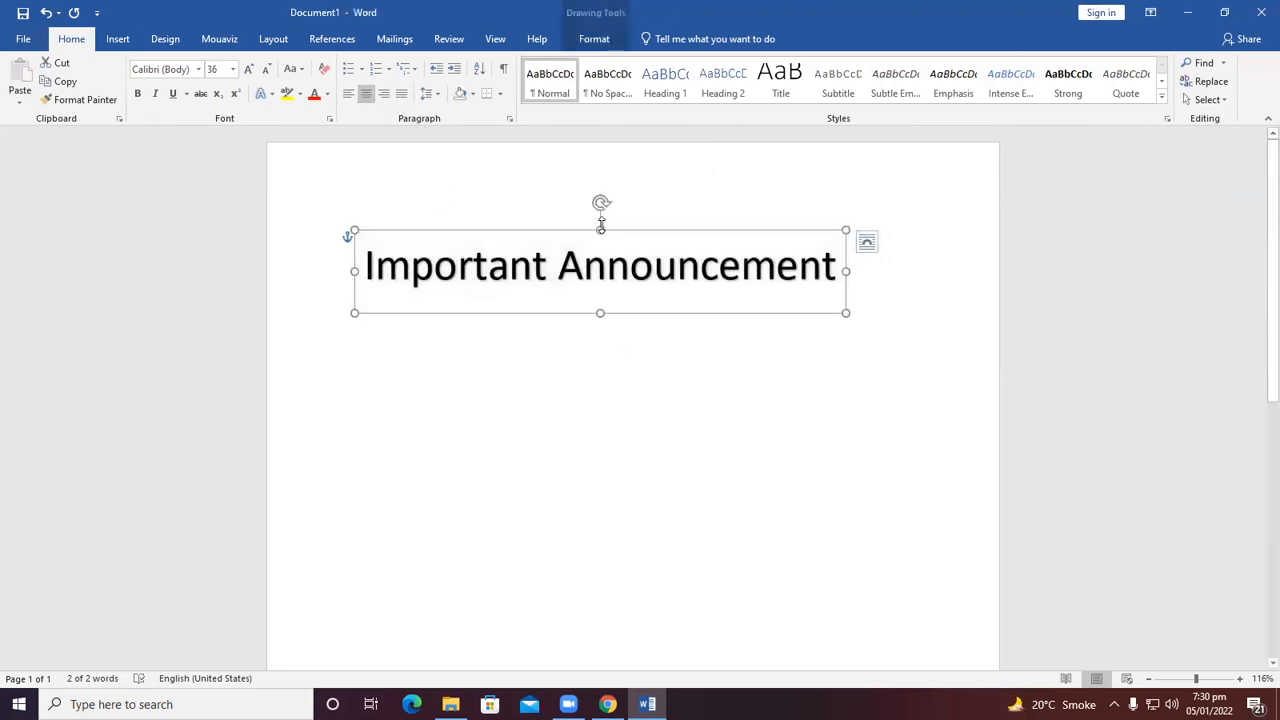
drag(574, 226, 617, 218)
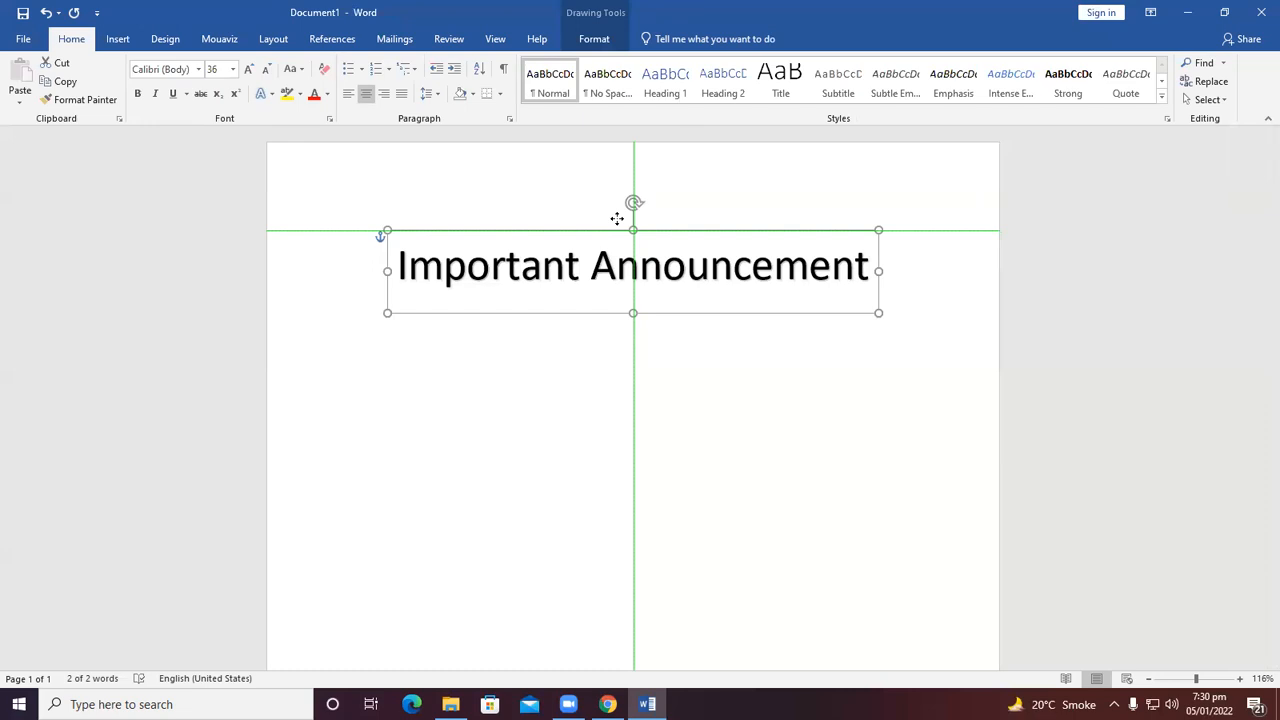
drag(617, 218, 618, 219)
click(666, 409)
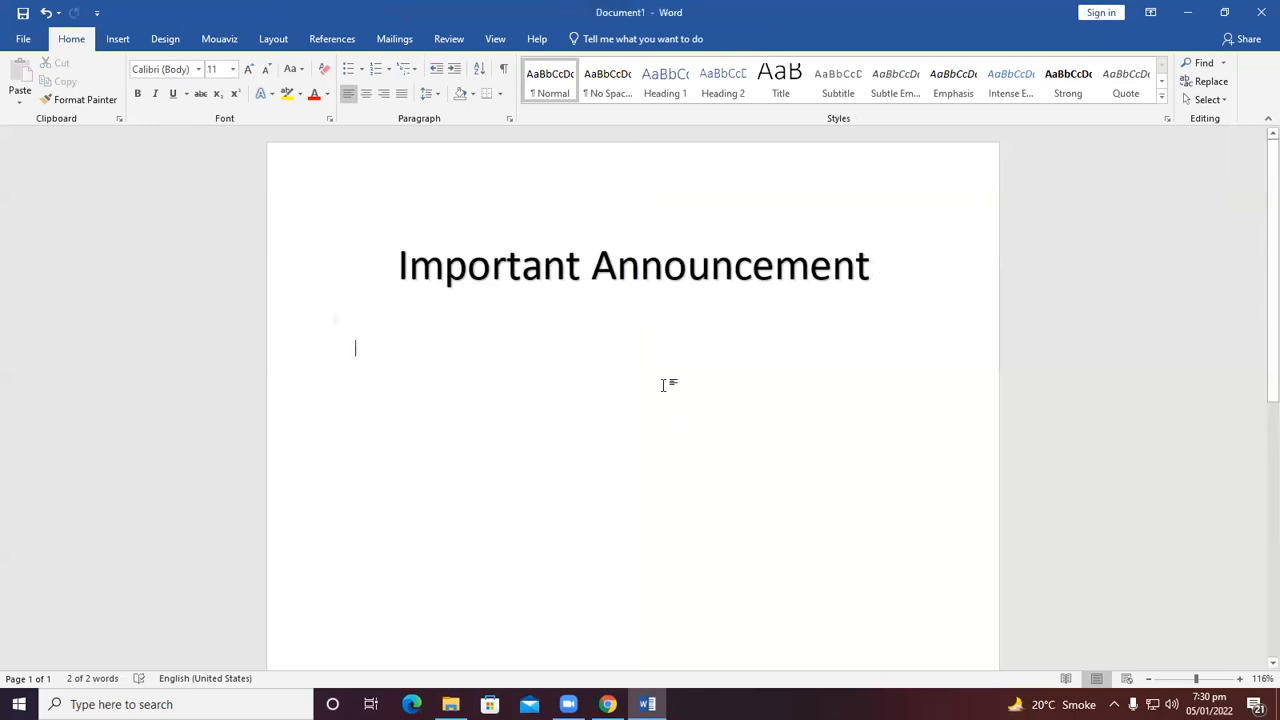
Try applying a perspective shadow text effect to the WordArt heading.
click(636, 268)
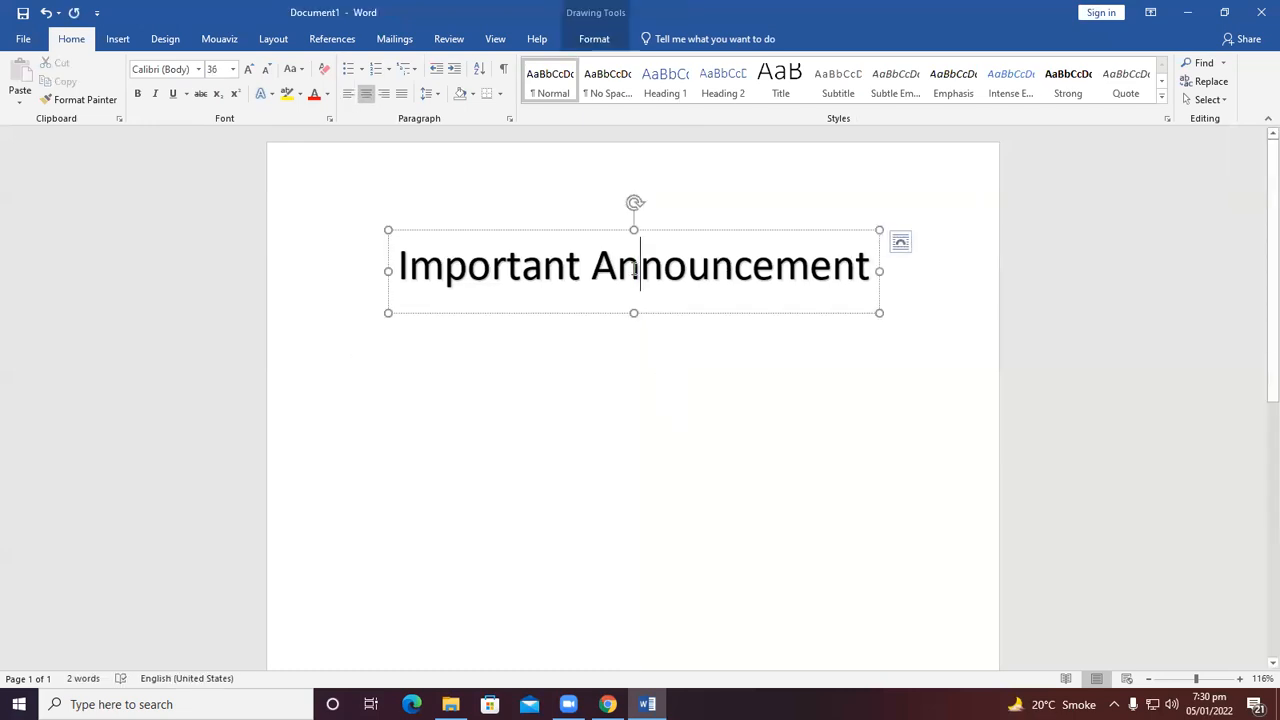
click(604, 42)
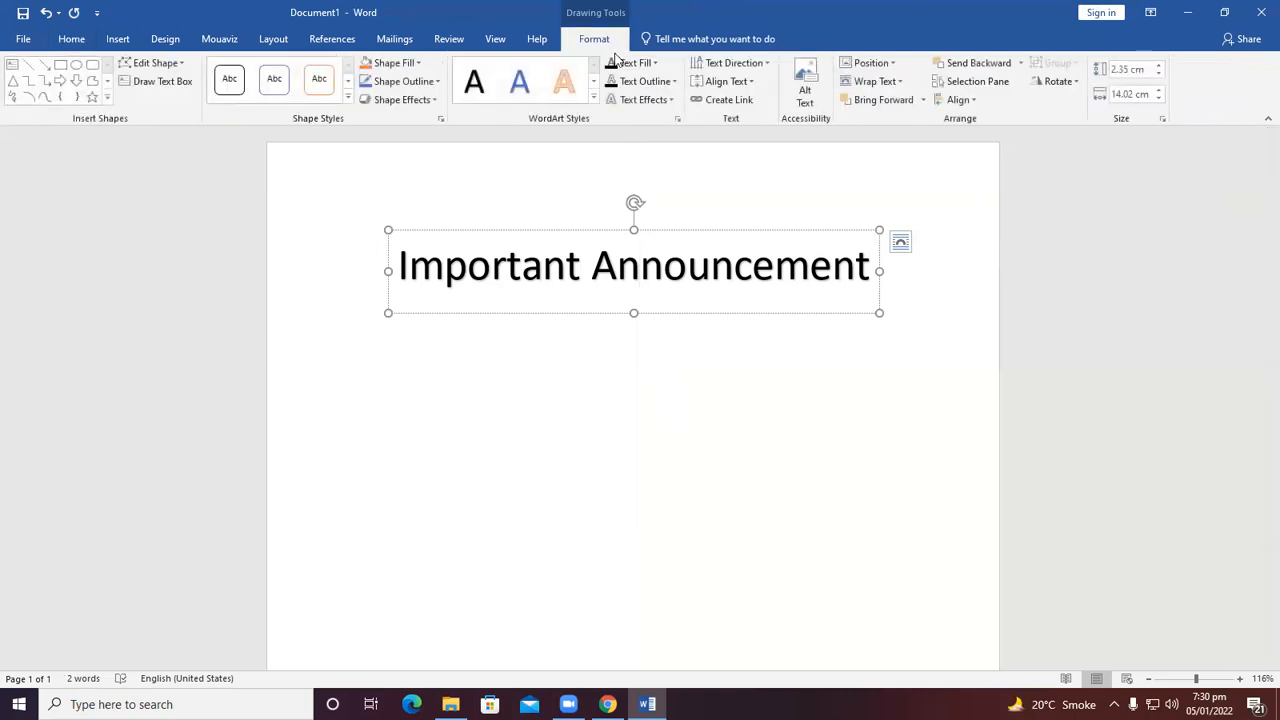
click(655, 100)
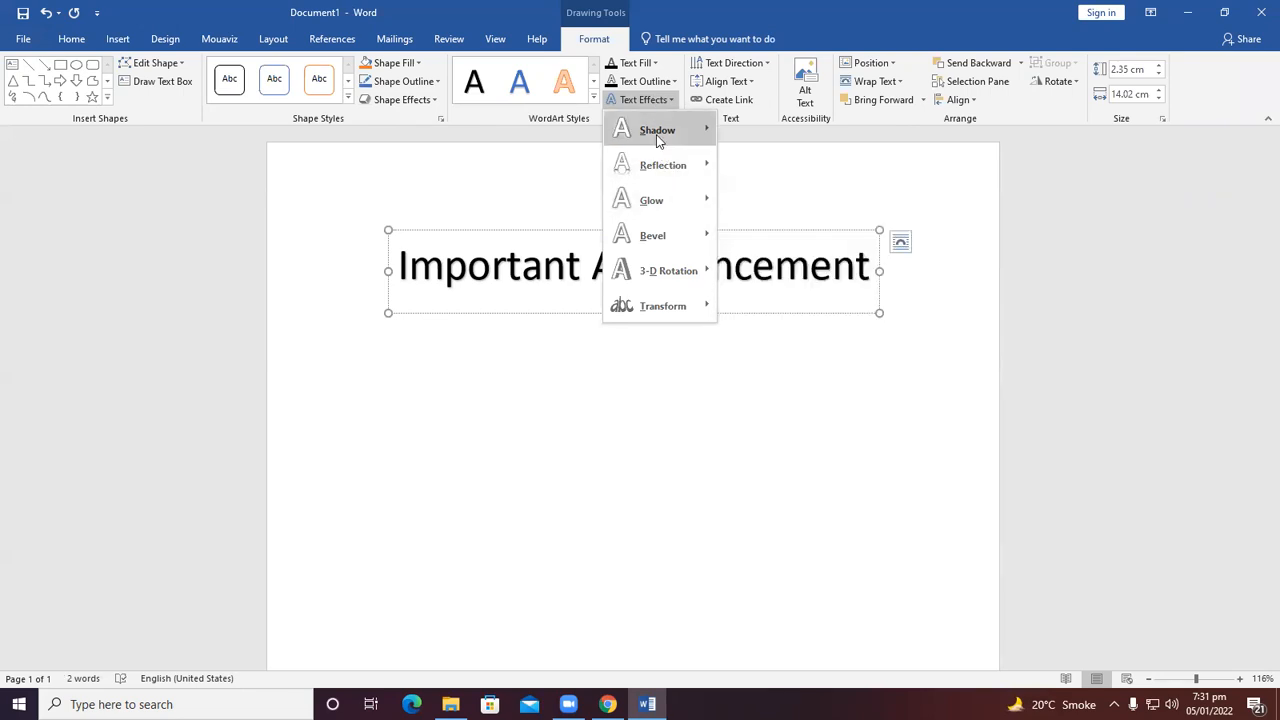
mouse_move(657, 131)
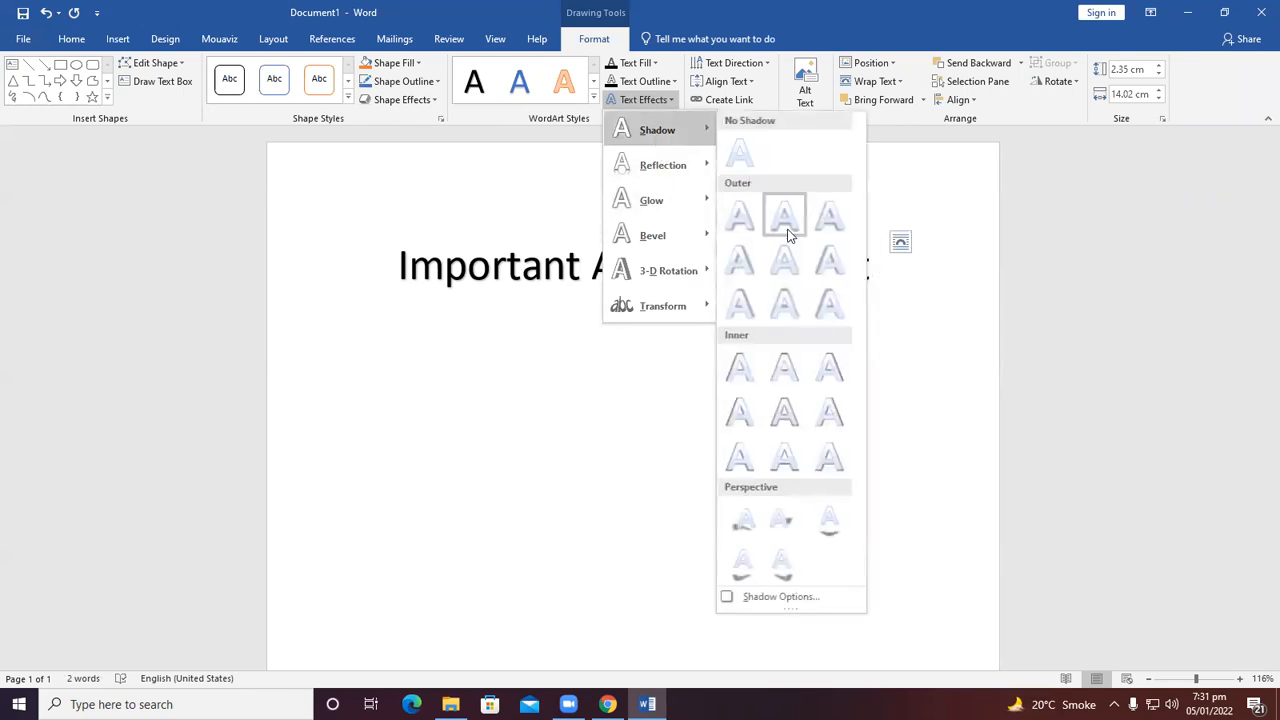
click(828, 528)
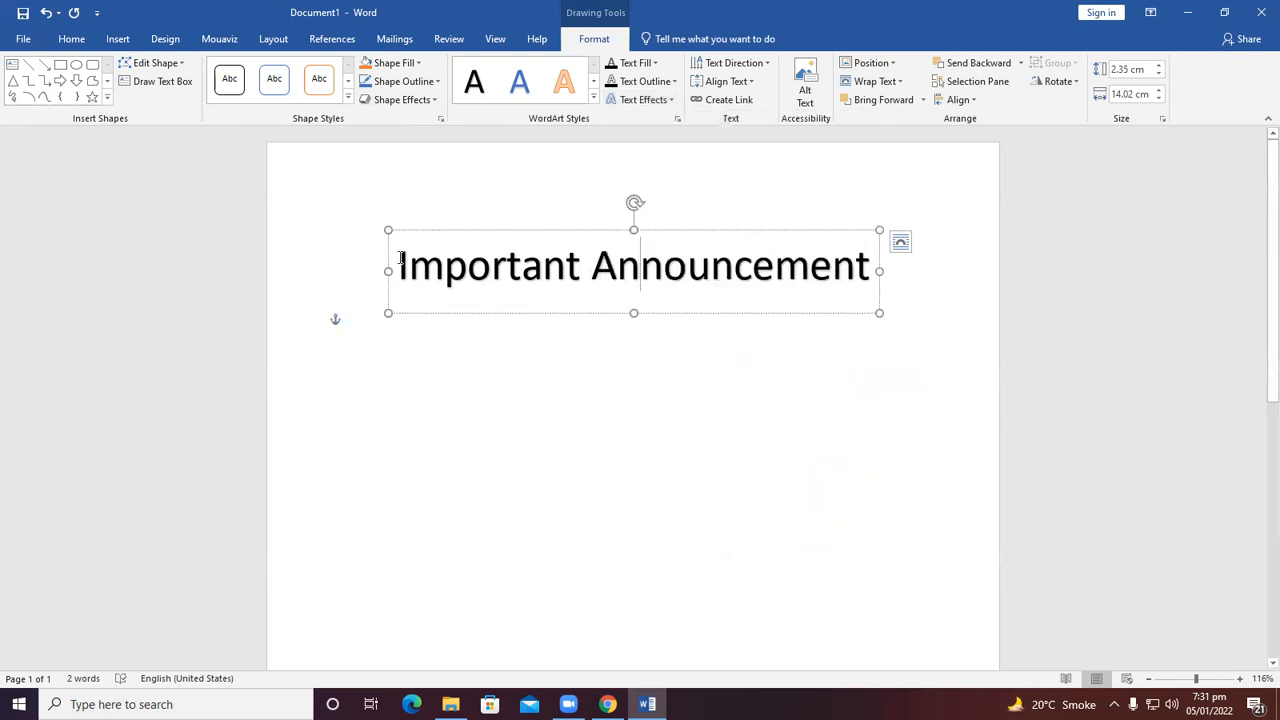
Select all the WordArt text and apply a perspective shadow that falls below it.
drag(400, 262, 830, 240)
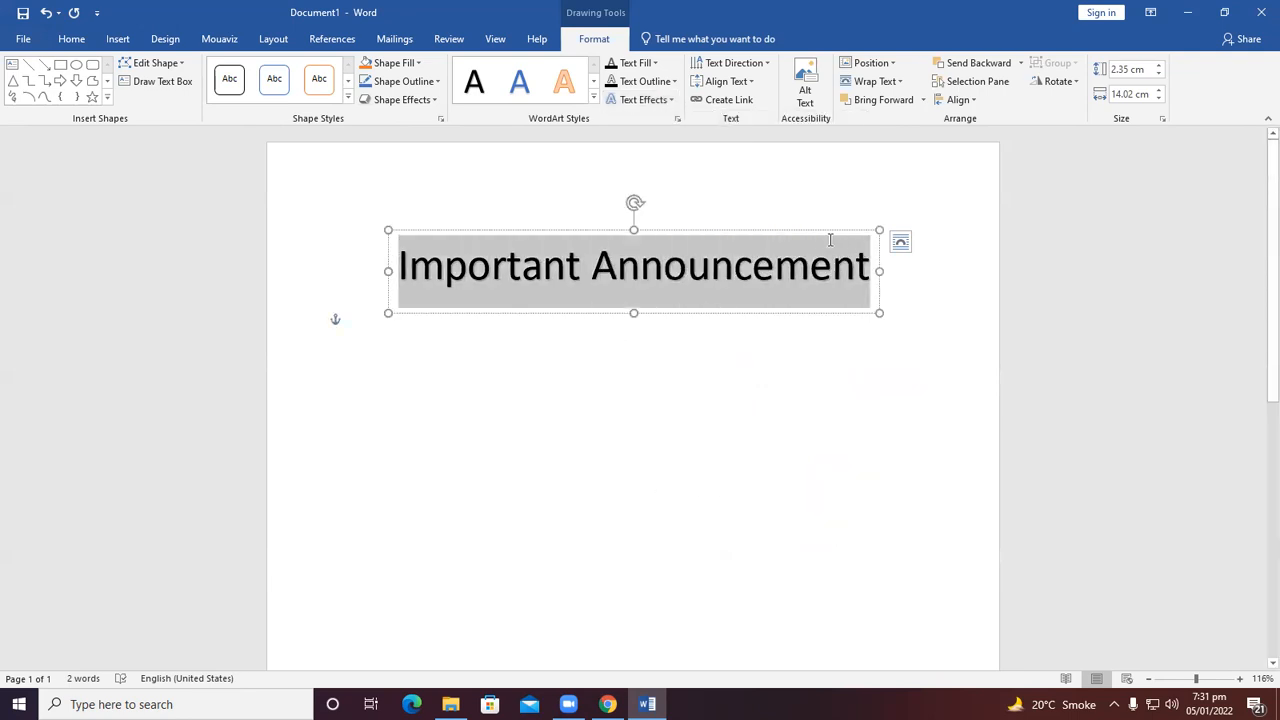
click(650, 101)
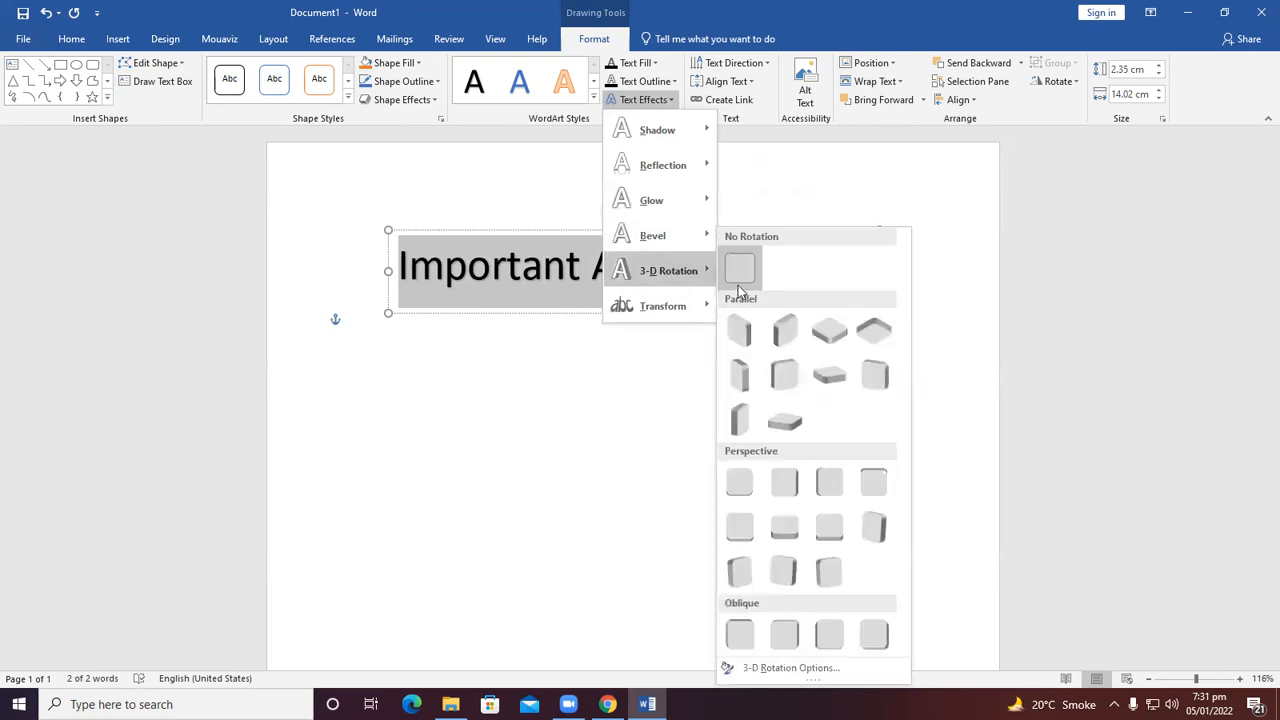
mouse_move(679, 146)
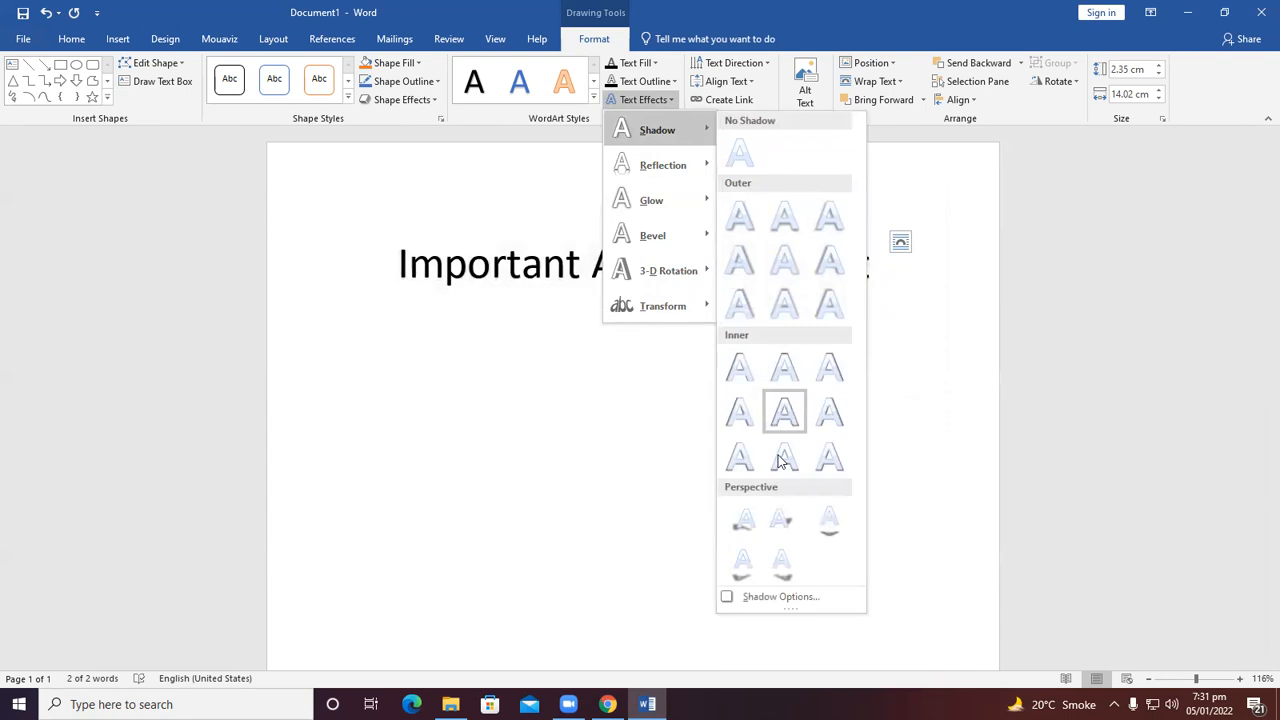
click(742, 564)
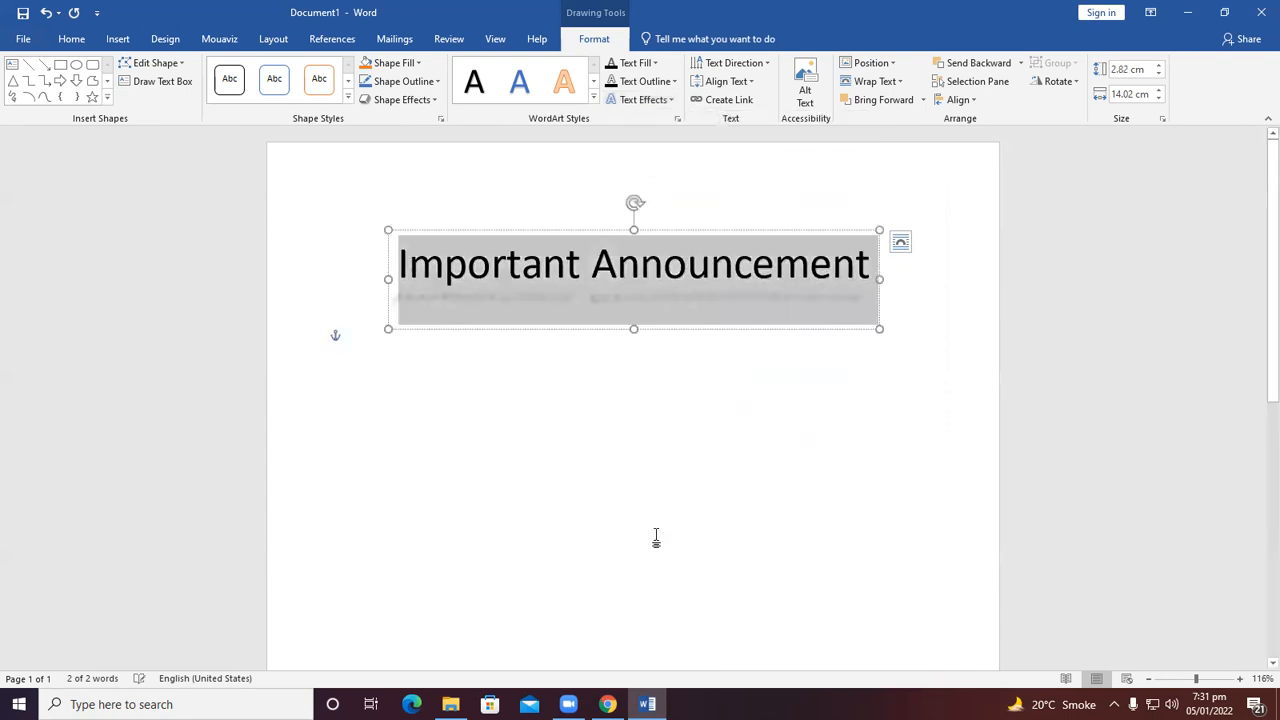
Add a full reflection text effect to the WordArt heading.
click(643, 100)
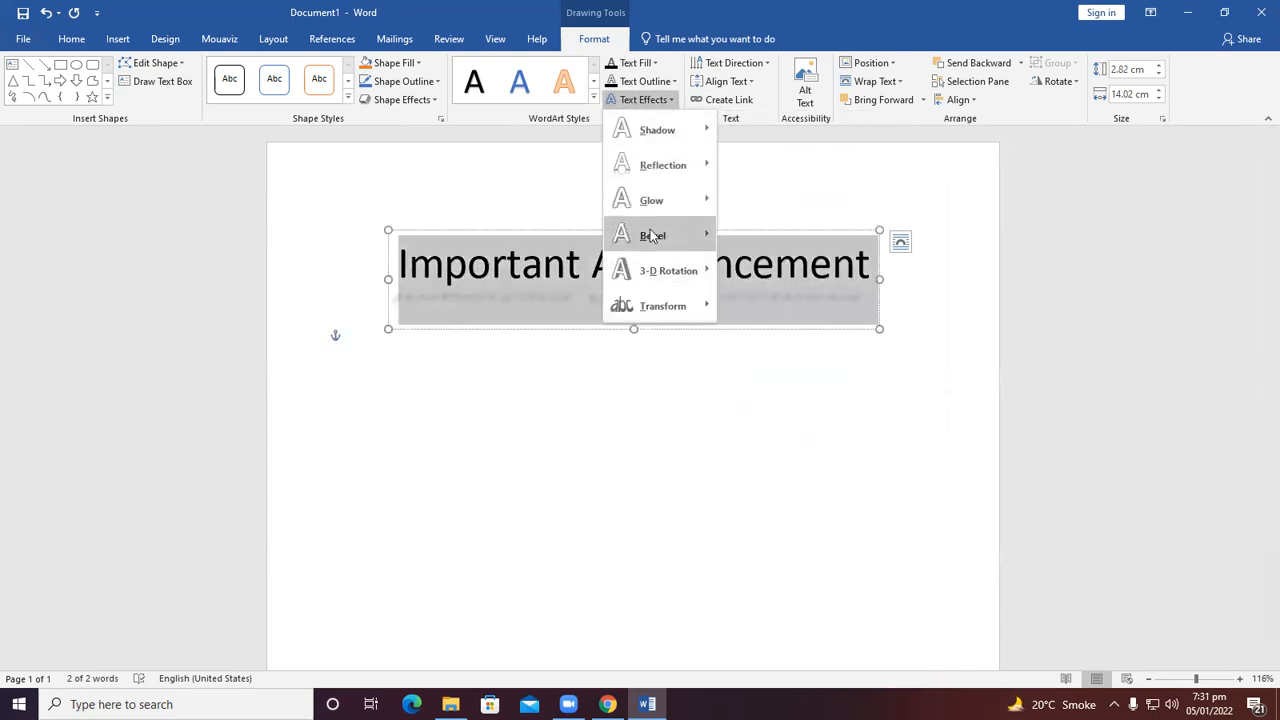
mouse_move(663, 166)
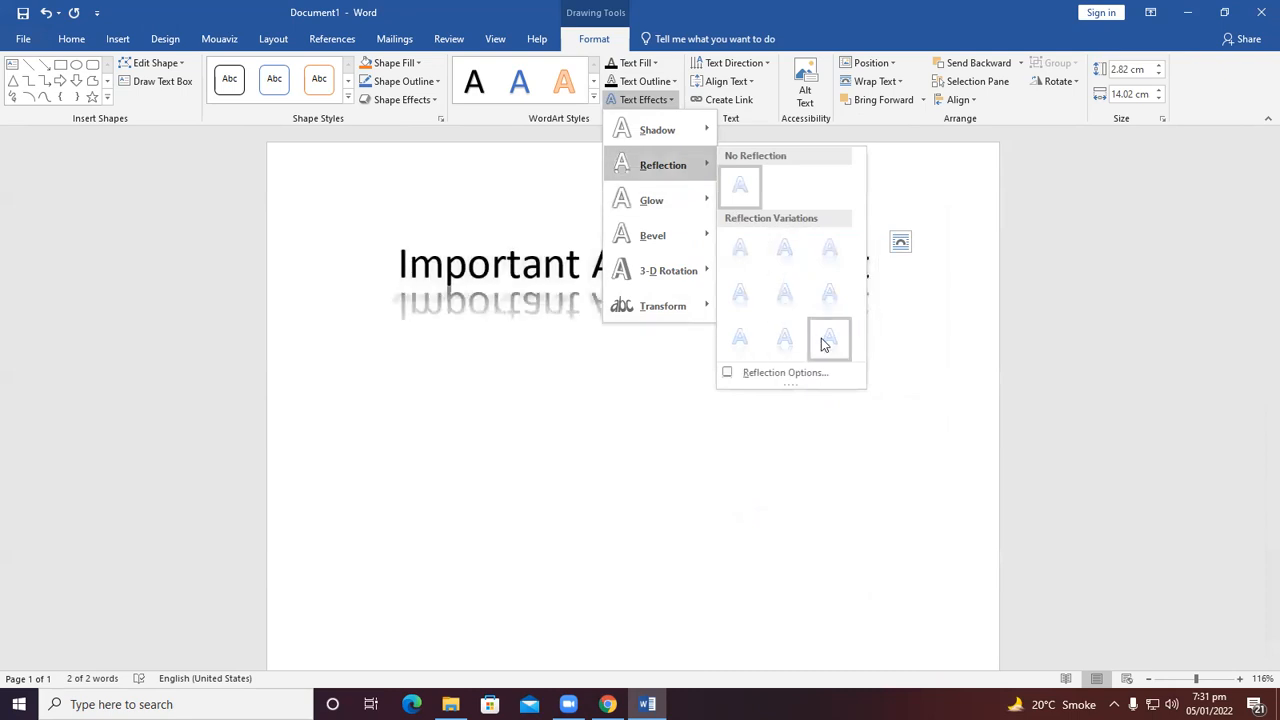
click(829, 338)
click(676, 442)
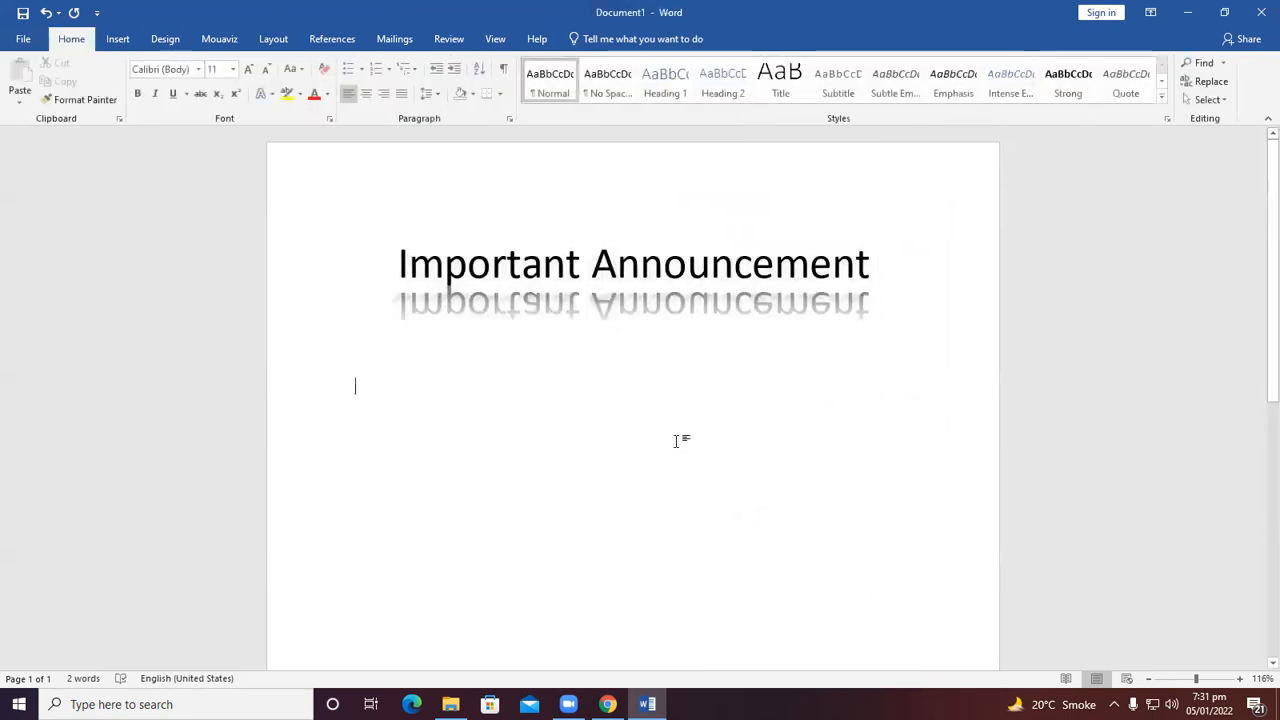
Select the WordArt text and apply a Warp transform text effect to it.
click(706, 260)
drag(401, 262, 911, 263)
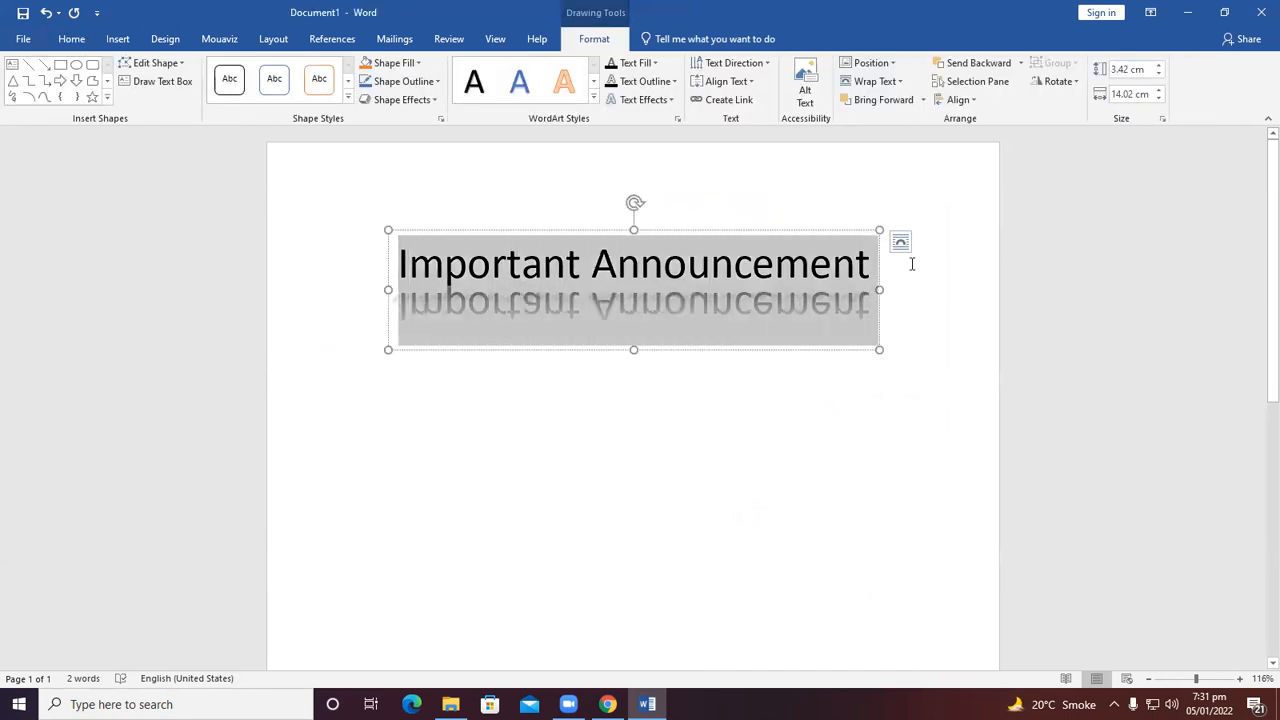
click(643, 99)
mouse_move(671, 318)
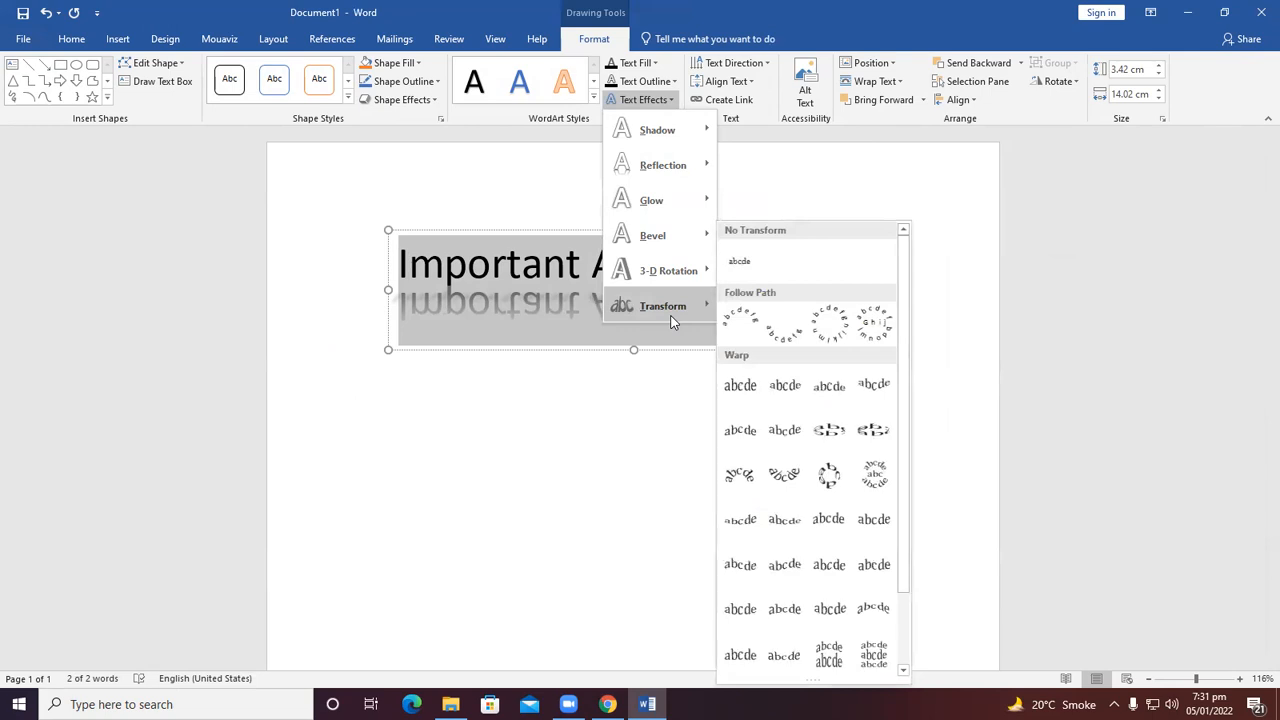
click(783, 430)
click(557, 531)
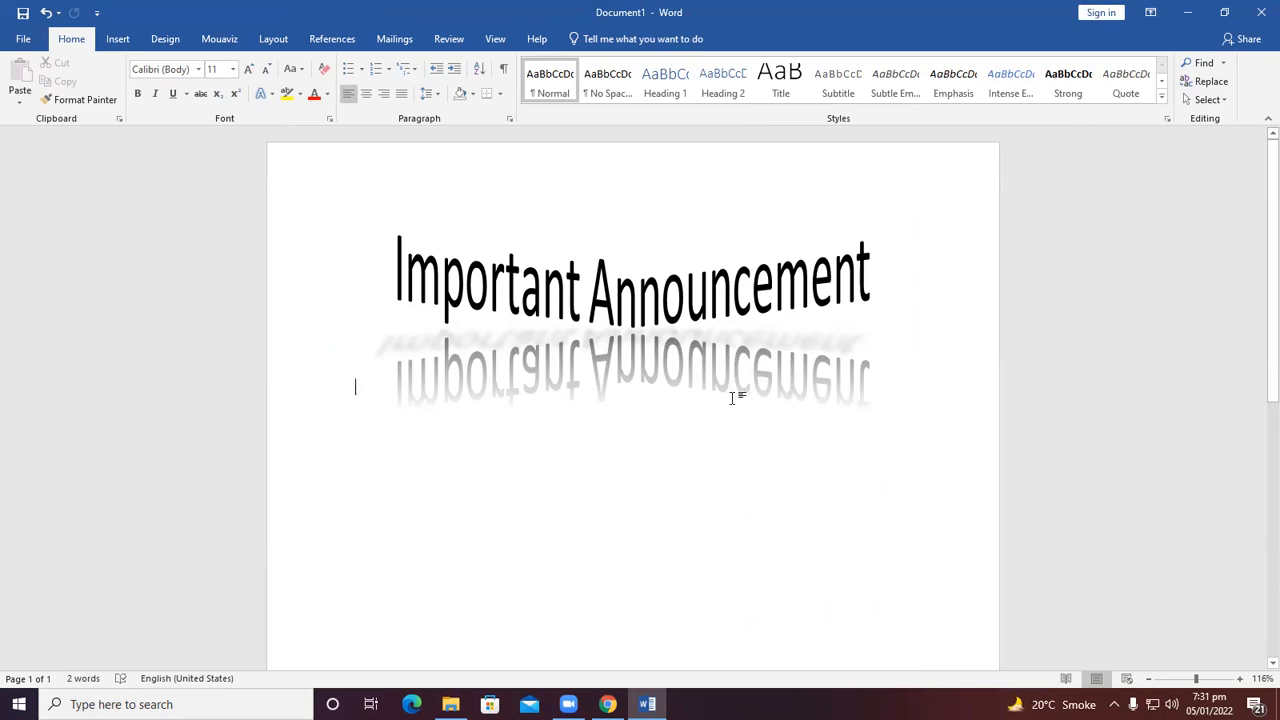
Below the heading, type the labels "Name :", "Email:", "Phone:" and "Address:" on separate lines.
key(ctrl+e)
click(601, 268)
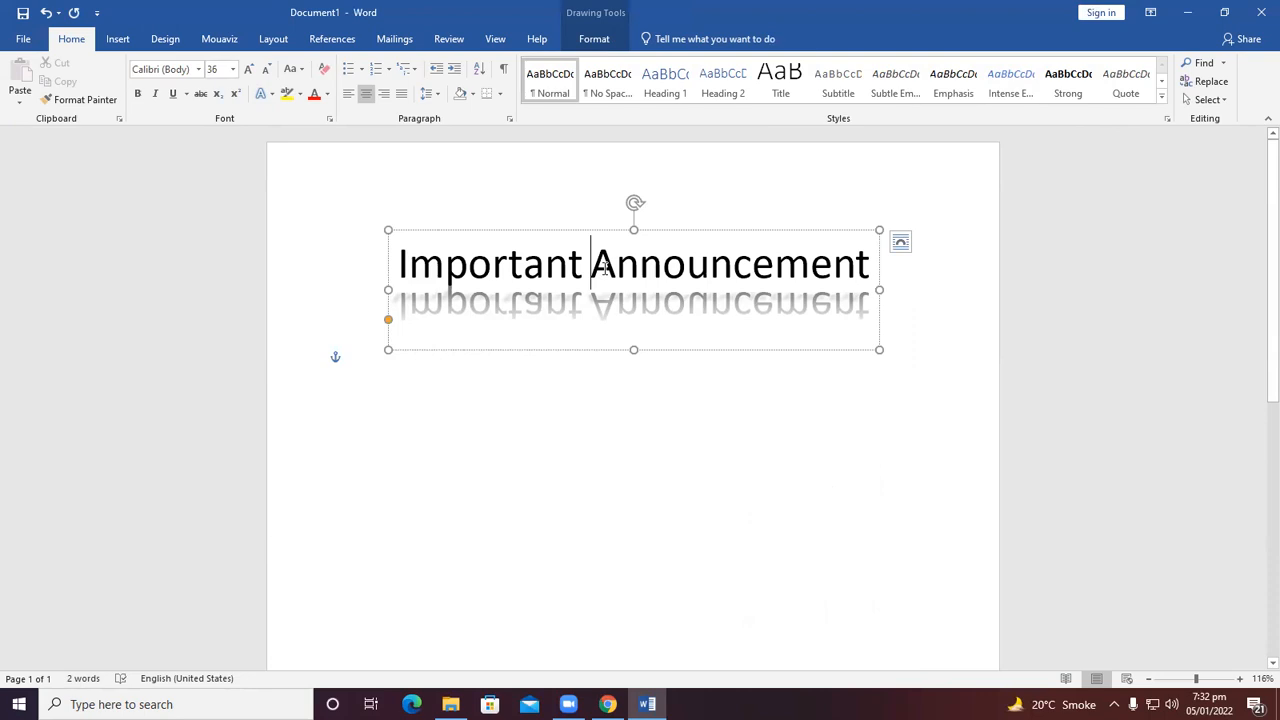
click(348, 392)
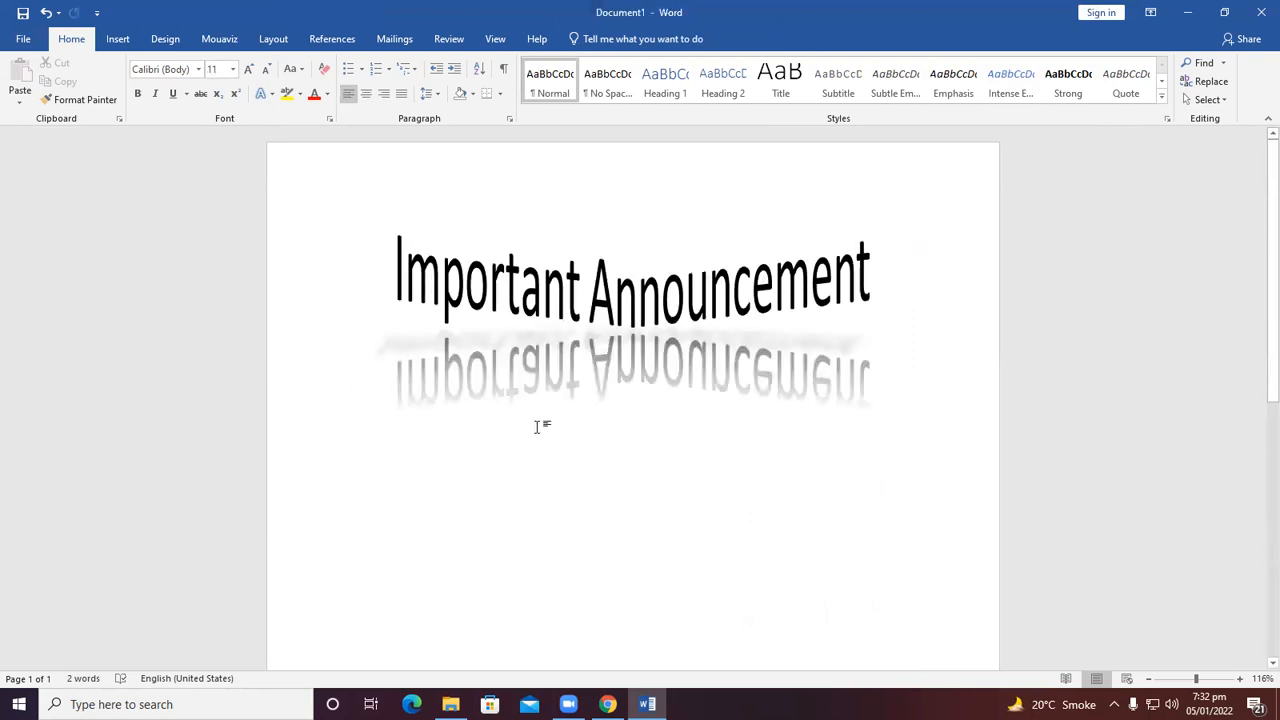
text(Name)
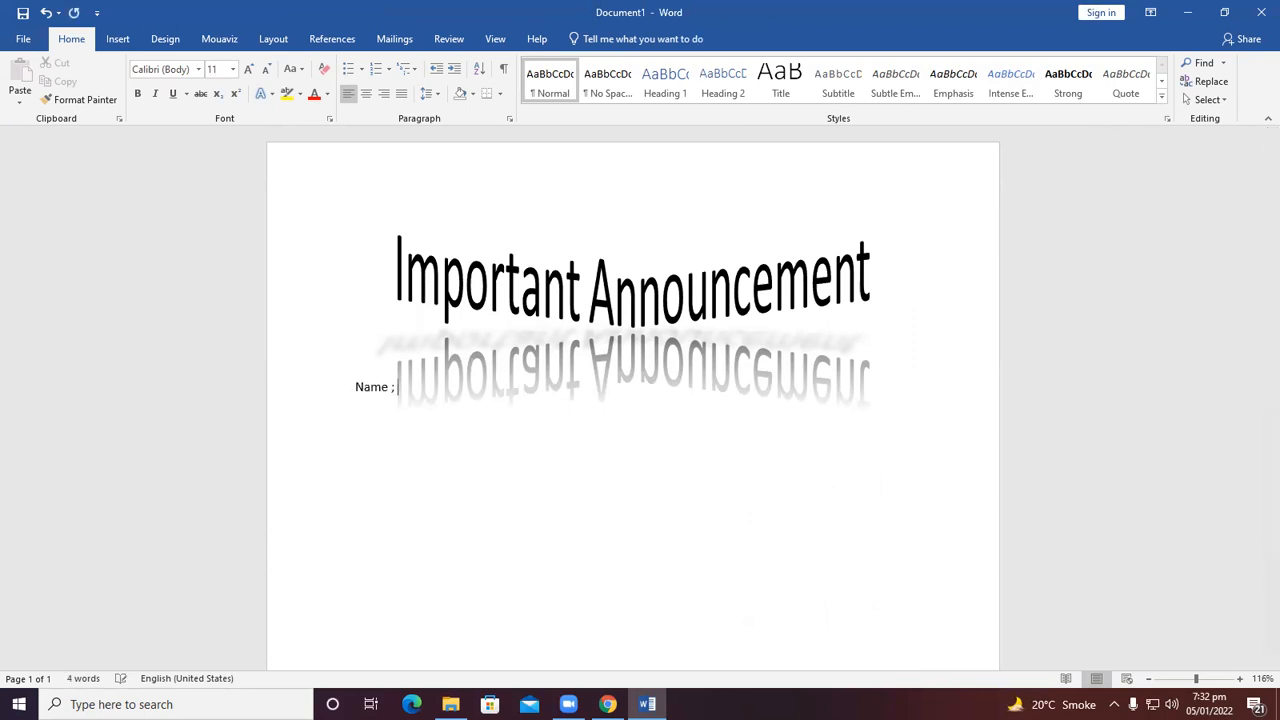
text( :)
key(Return)
text(Email:)
key(Return)
text(Phone)
key(BackSpace)
text(:)
key(Return)
text(Add)
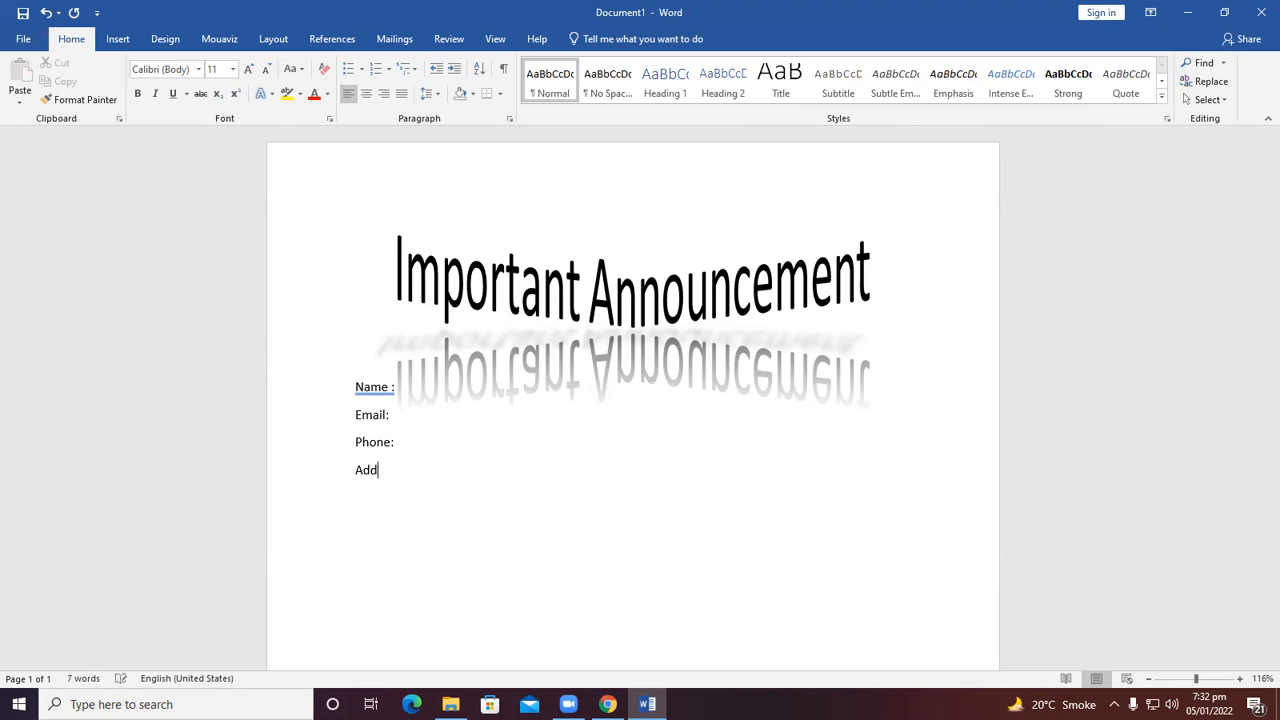
text(ress:)
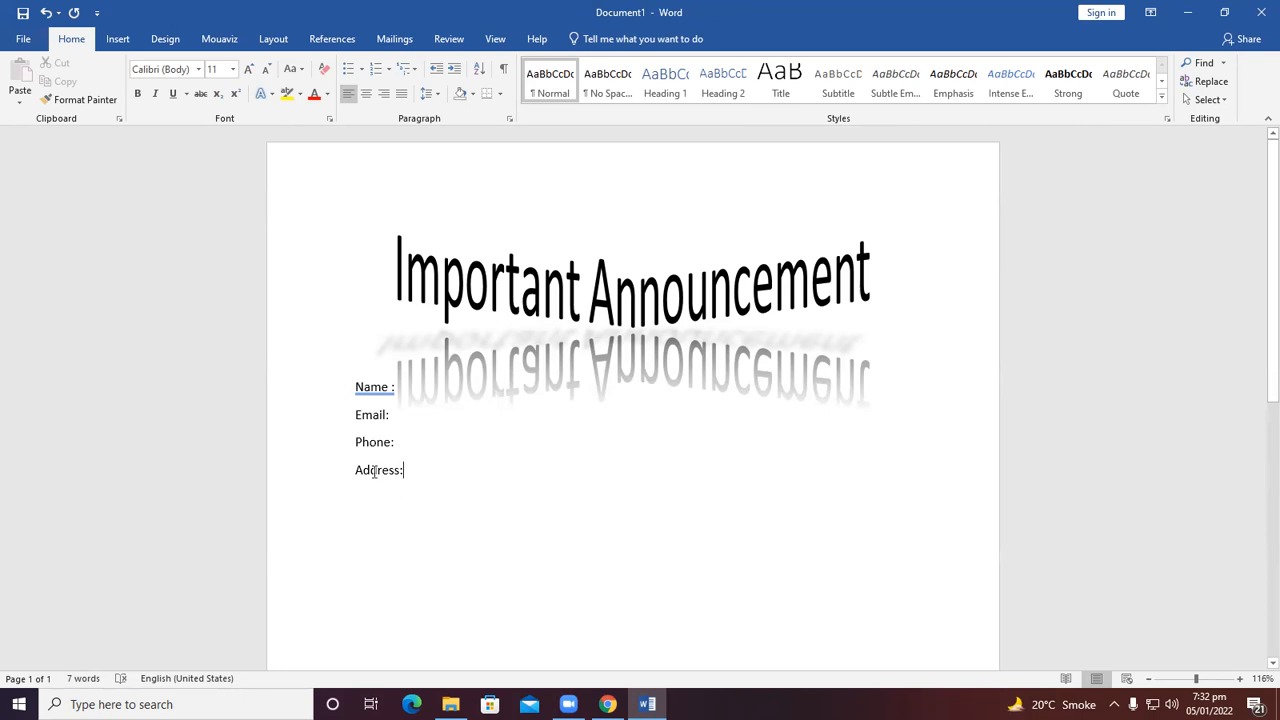
Correct the first label to "Name:" using the spelling suggestion.
right_click(364, 386)
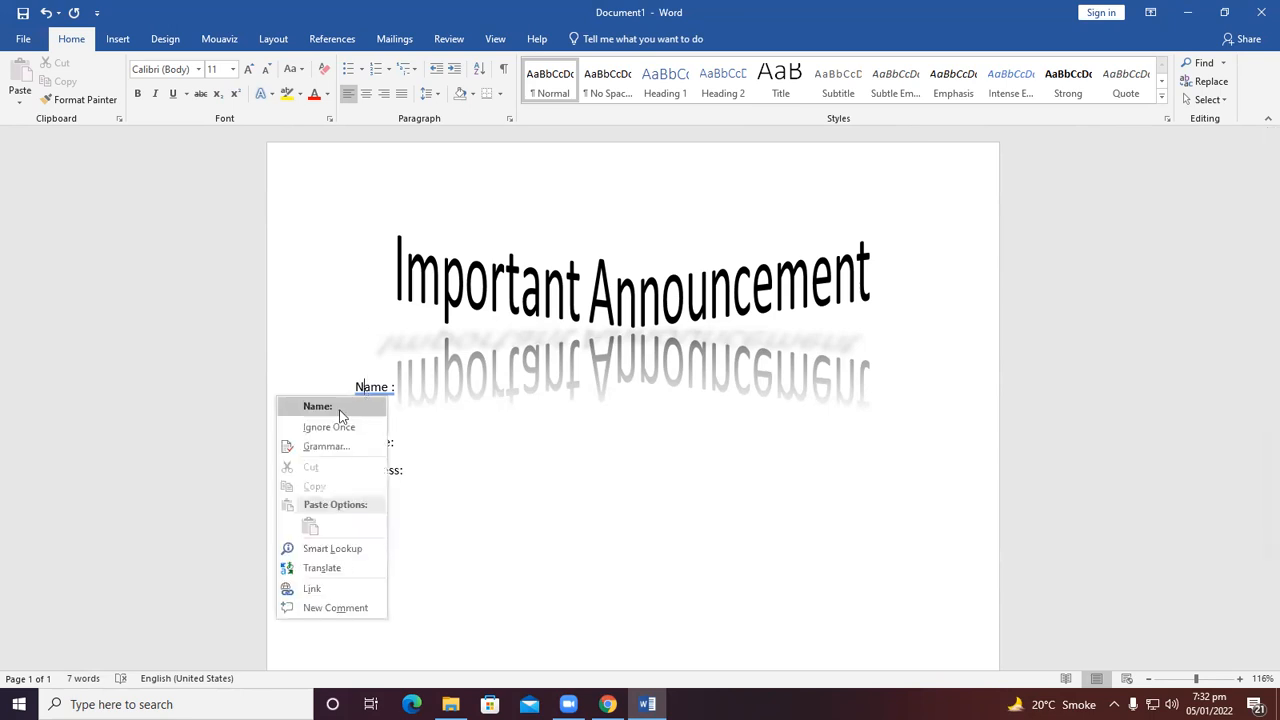
click(340, 410)
Add three blank lines after the Address: label and type the label "Message".
click(410, 472)
key(Return)
key(Return)
key(Return)
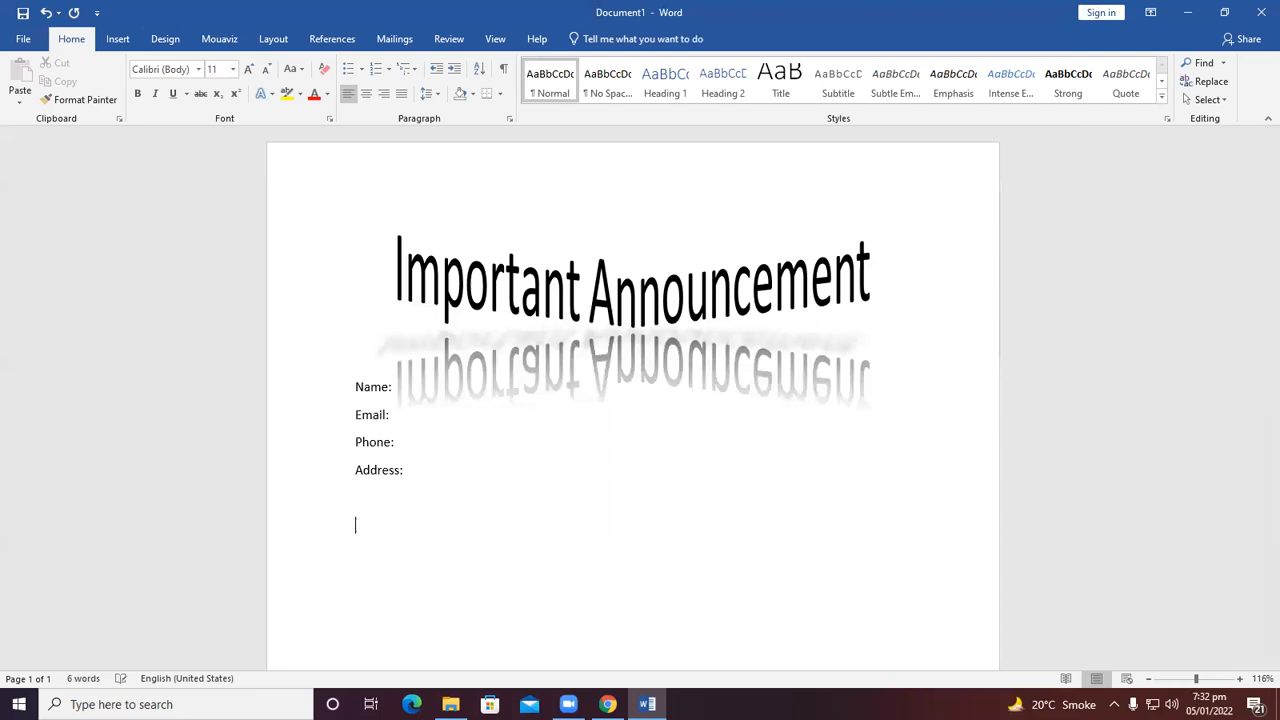
text(E)
key(BackSpace)
text(Message)
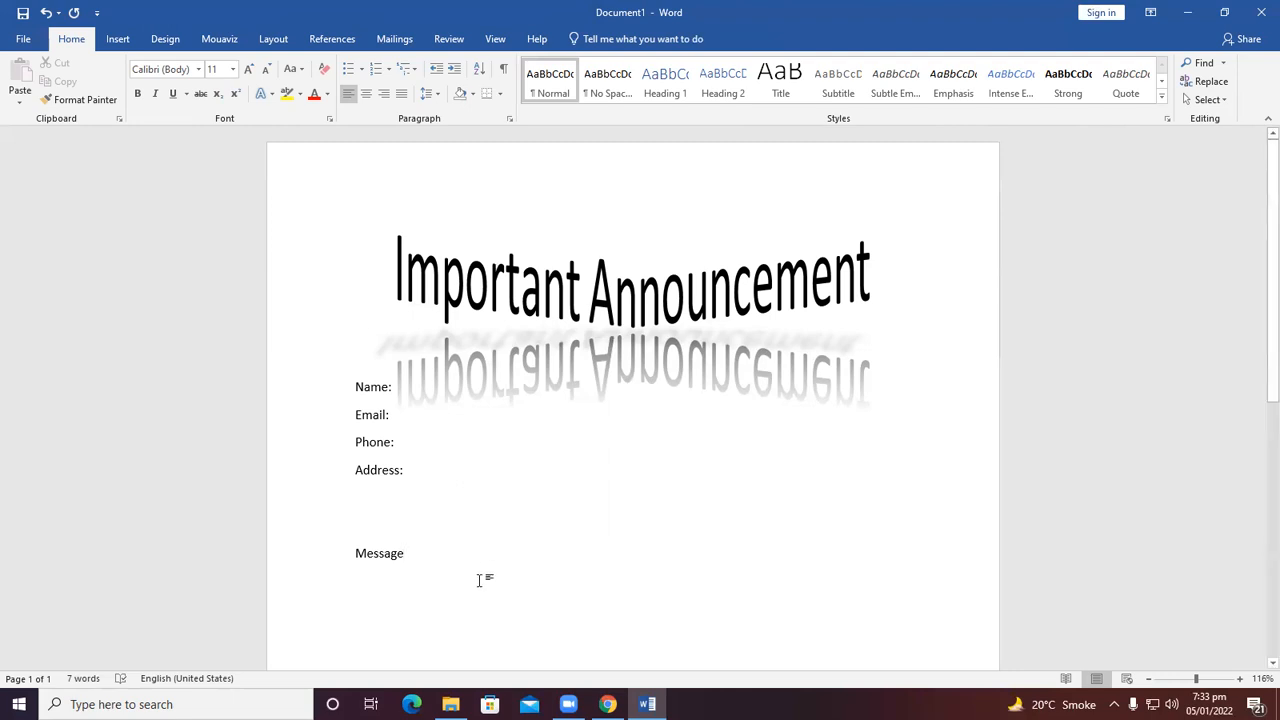
Copy the WordArt heading's formatting onto the Message label with Format Painter.
click(551, 295)
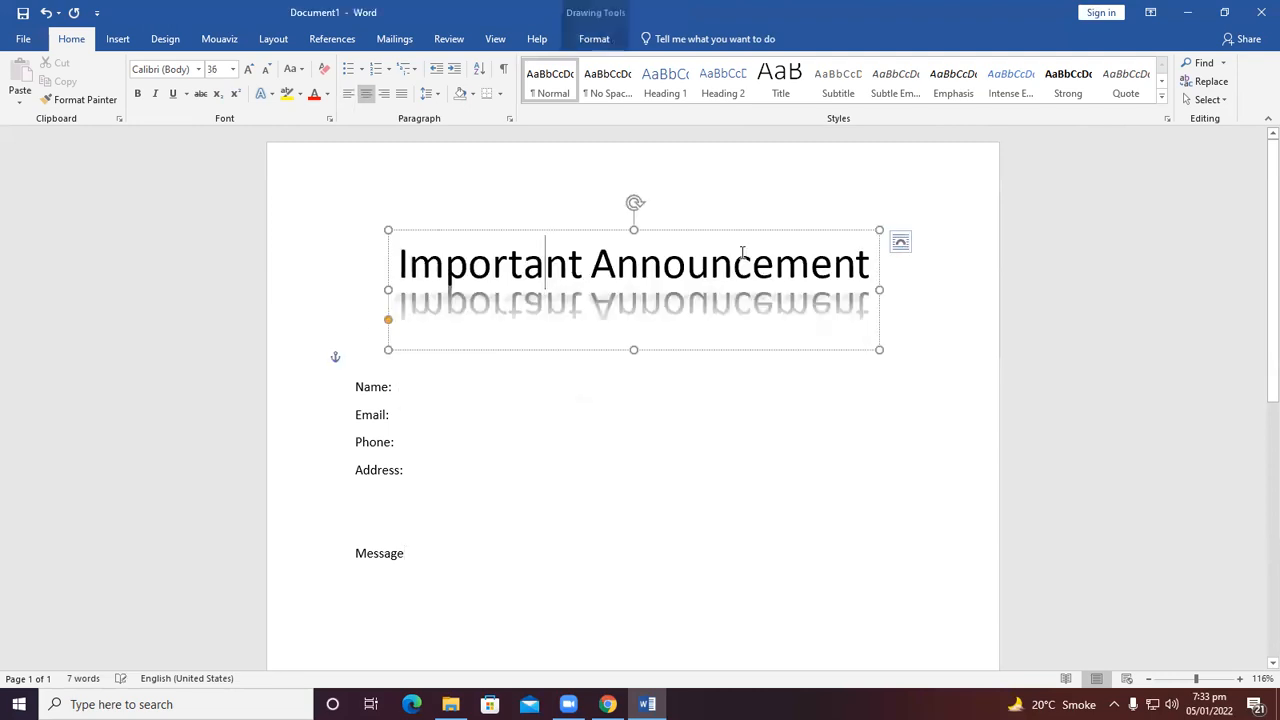
drag(822, 268, 498, 272)
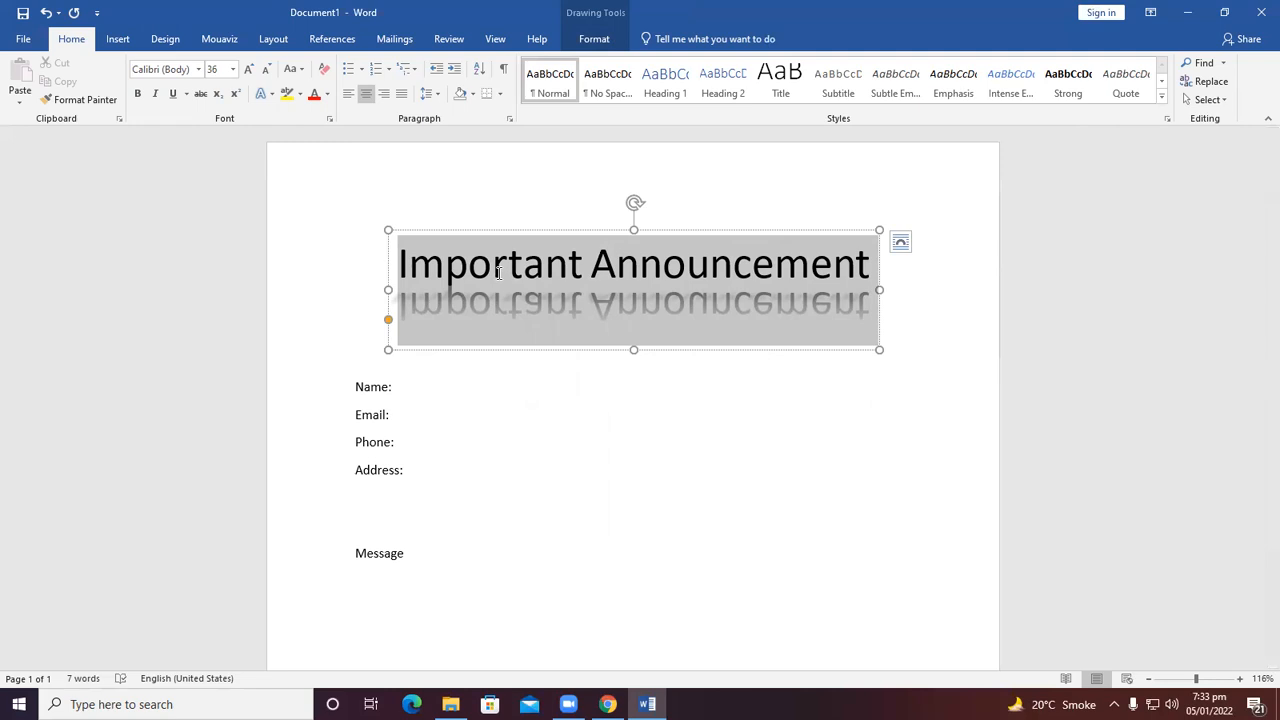
click(80, 99)
drag(407, 549, 332, 547)
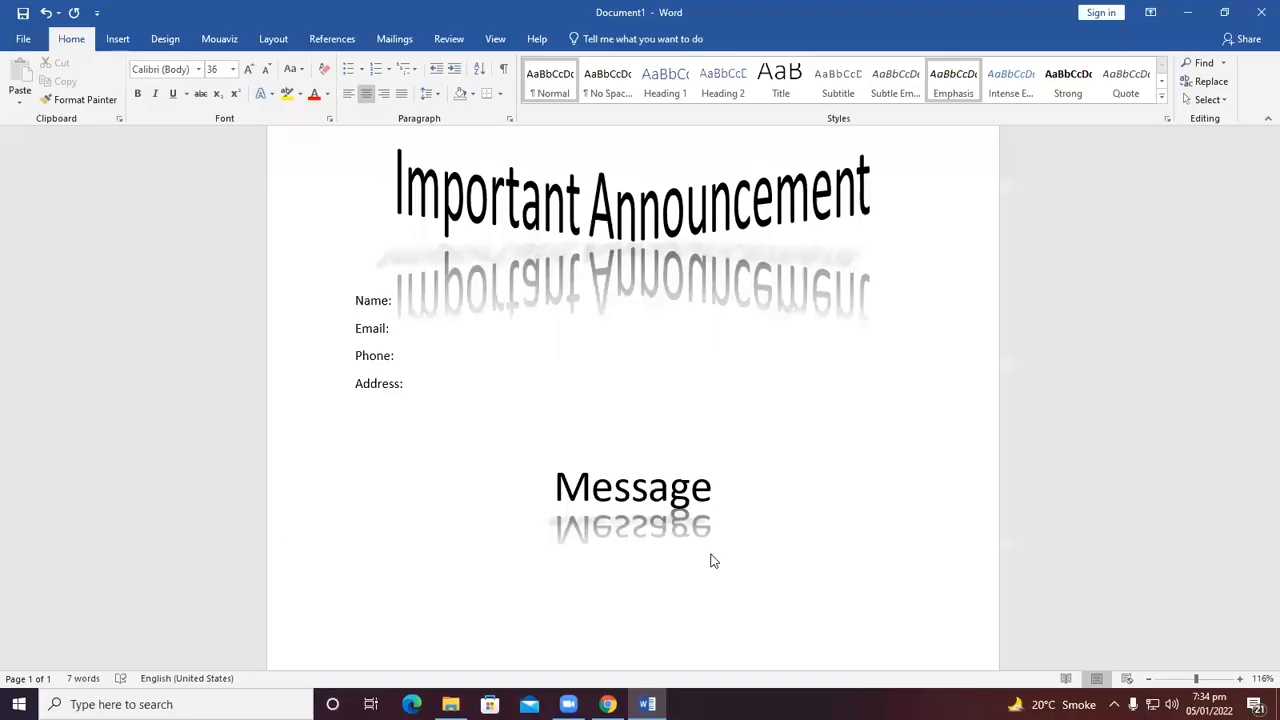
Place the insertion point after the Message label and start a new line.
click(720, 524)
click(600, 540)
click(744, 471)
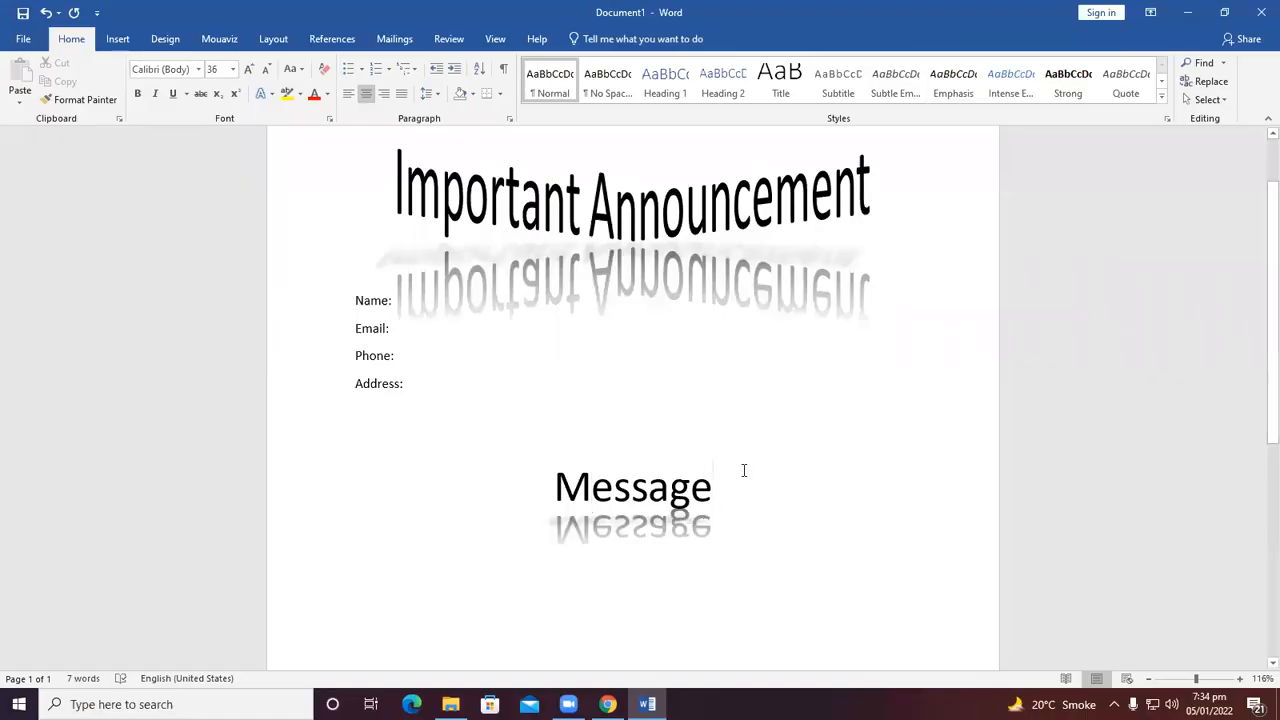
key(Return)
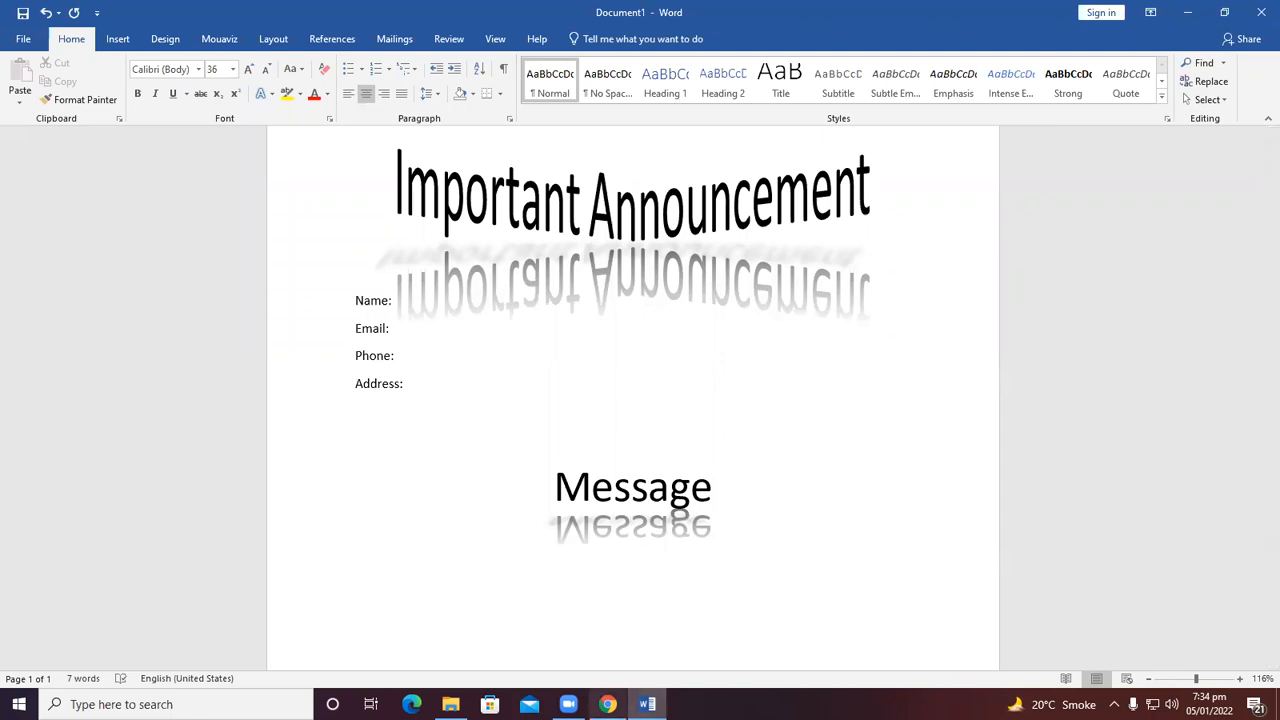
Clear the formatting on the new line and generate two paragraphs of sample text with =rand(2).
mouse_move(607, 704)
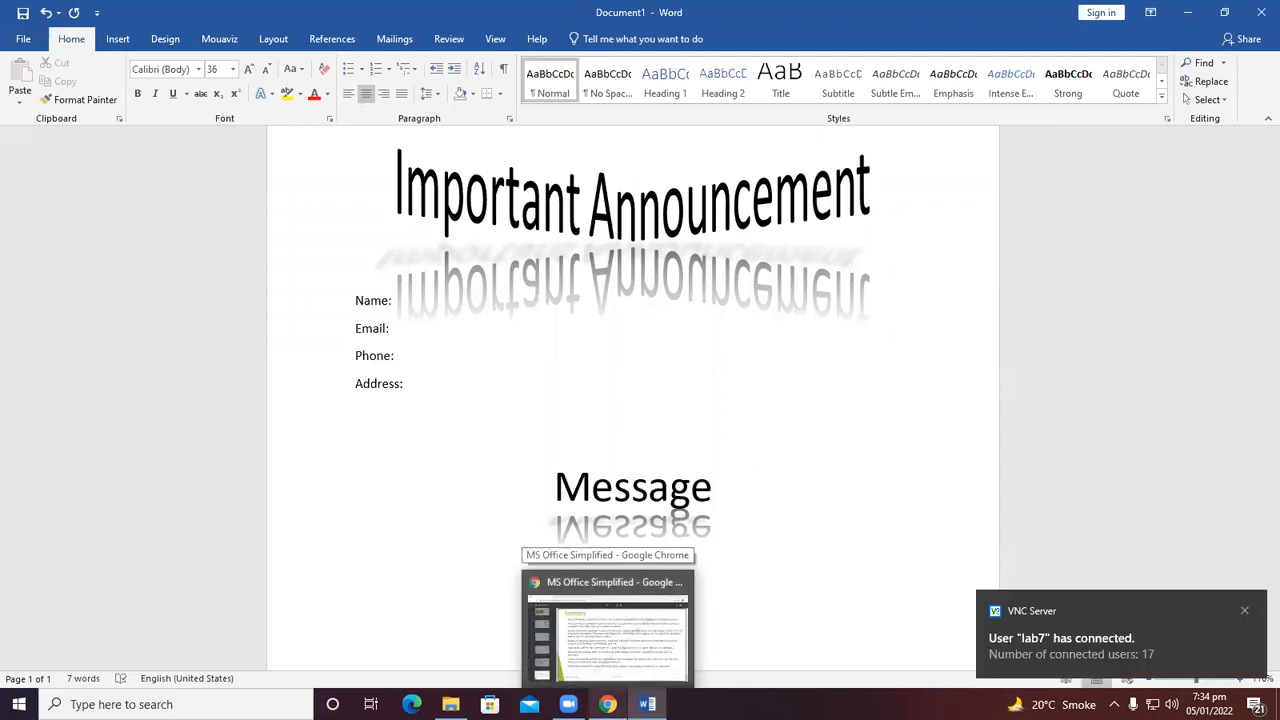
click(325, 74)
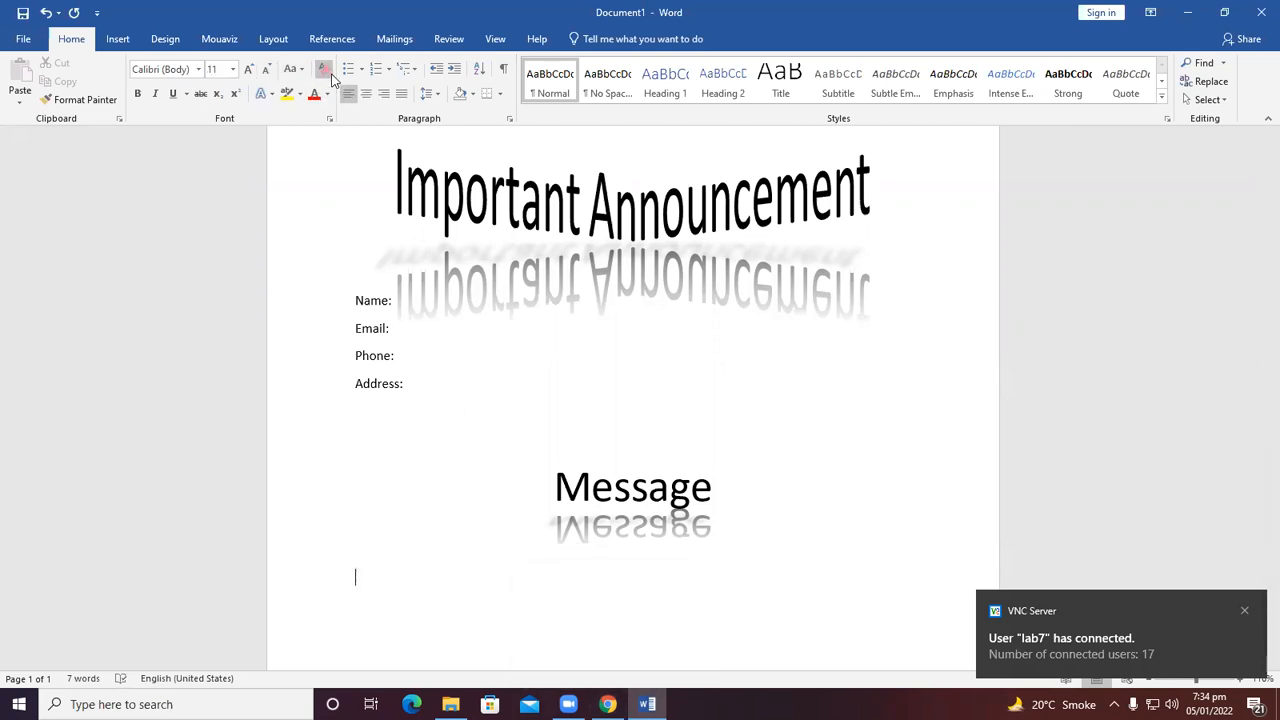
text(=)
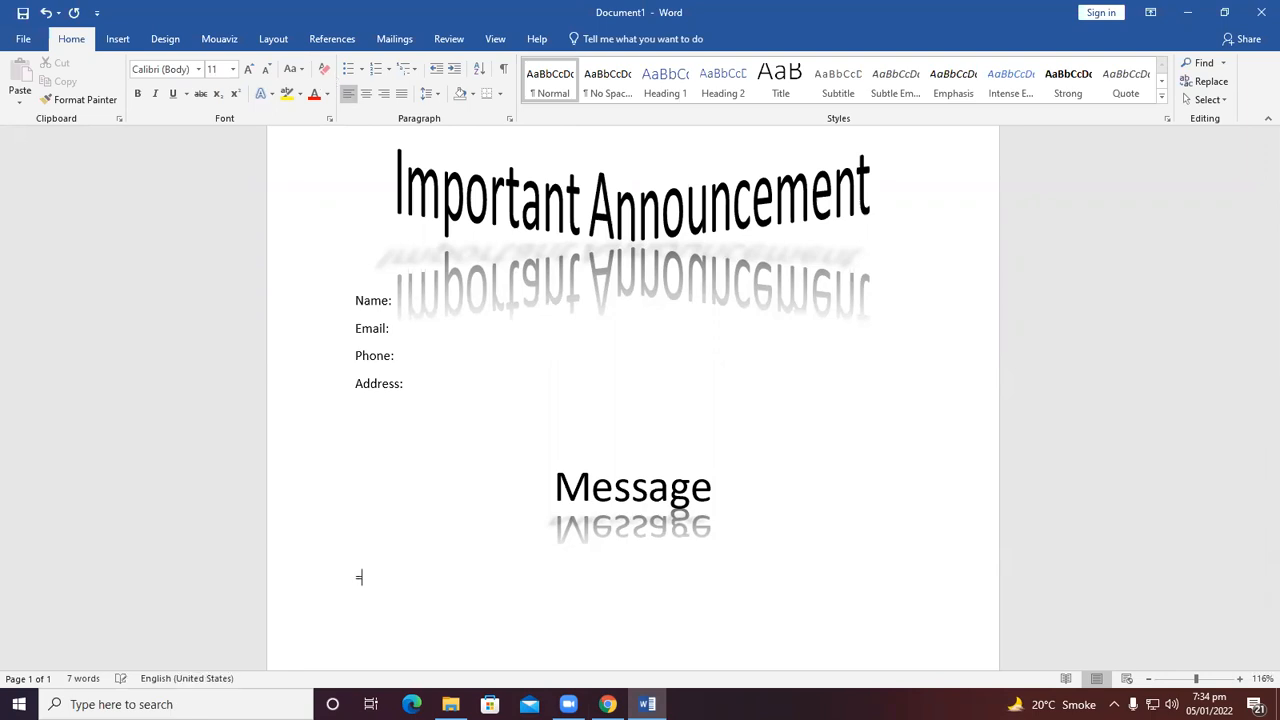
text(rand(2))
key(Return)
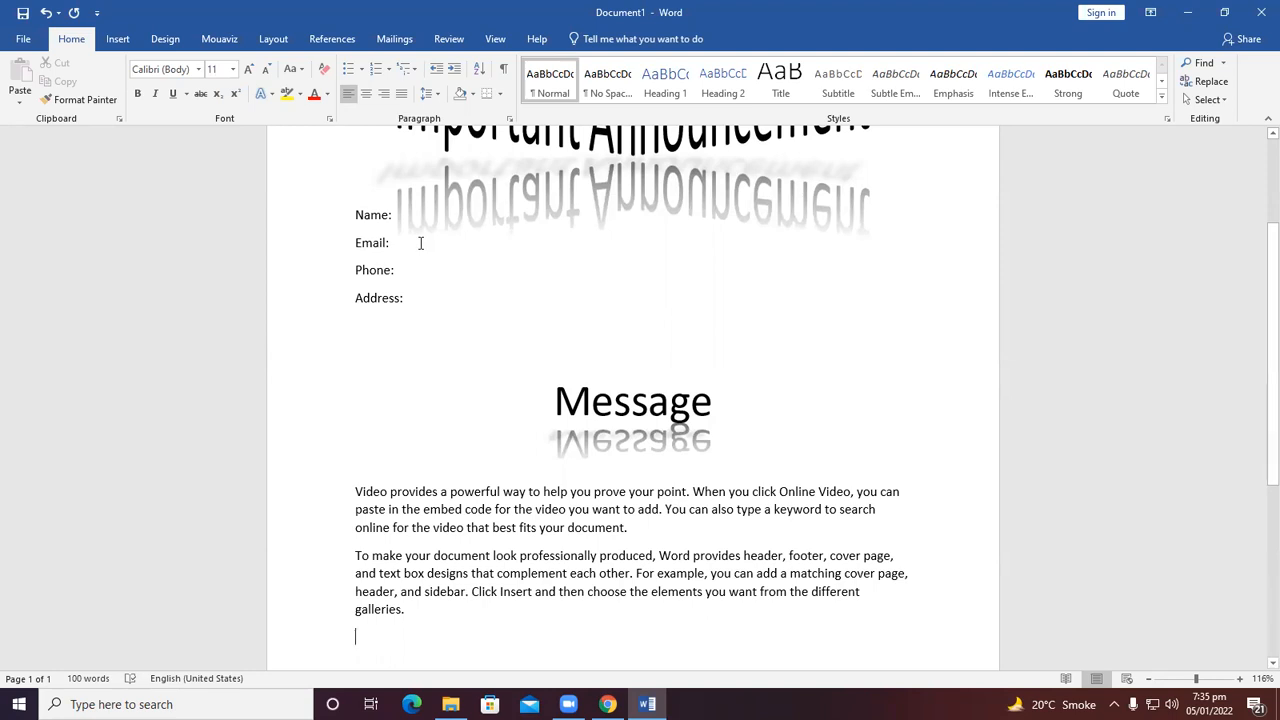
Start typing a new mail merge recipient list, customize its columns, and delete the Title field.
click(377, 30)
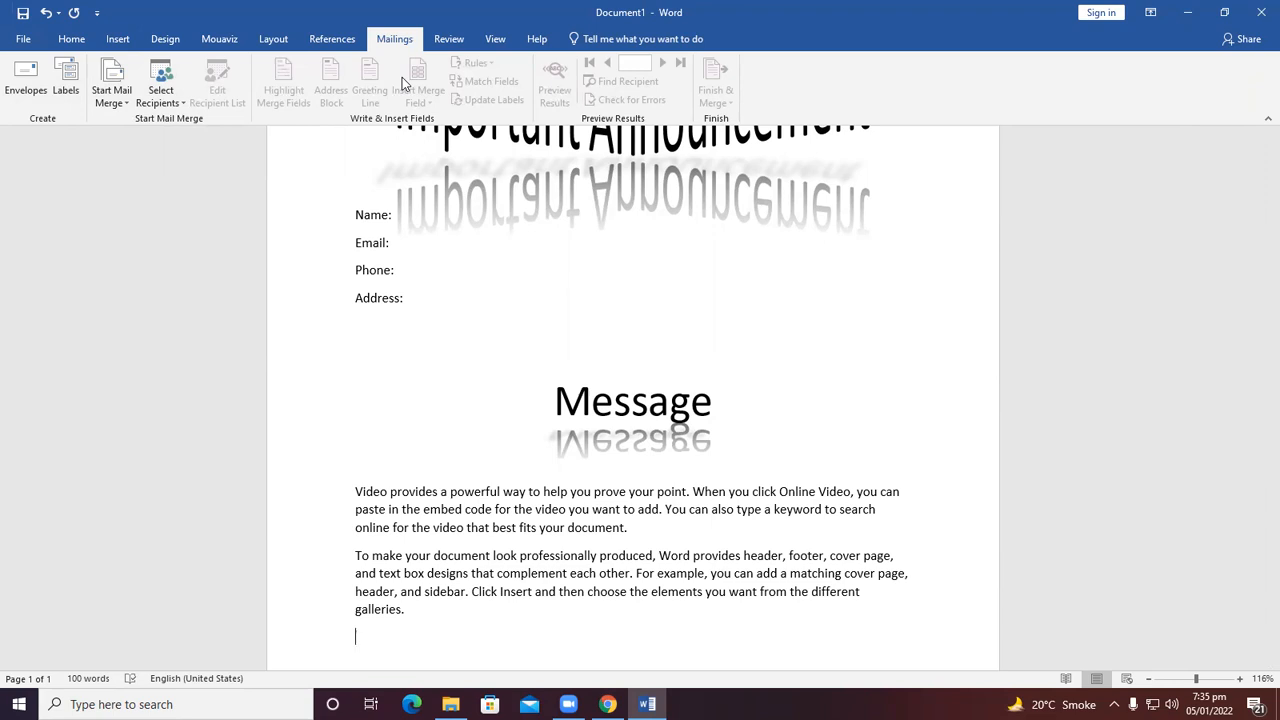
click(184, 103)
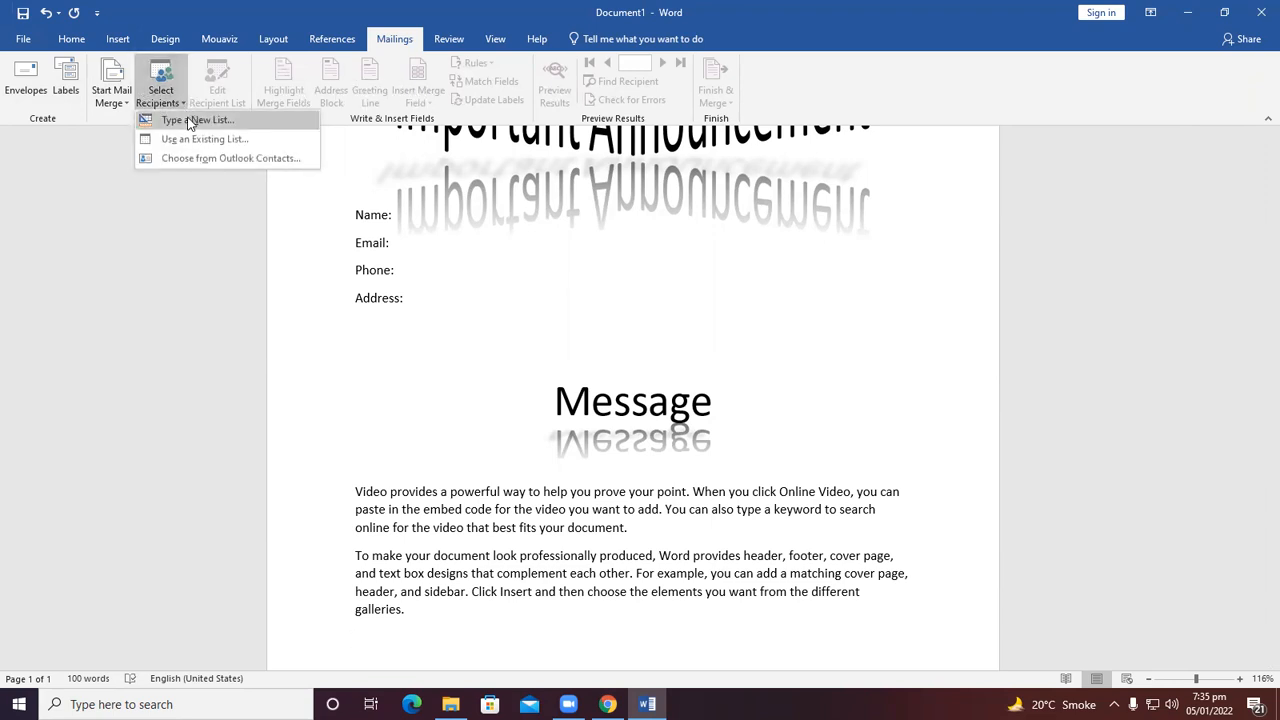
click(189, 119)
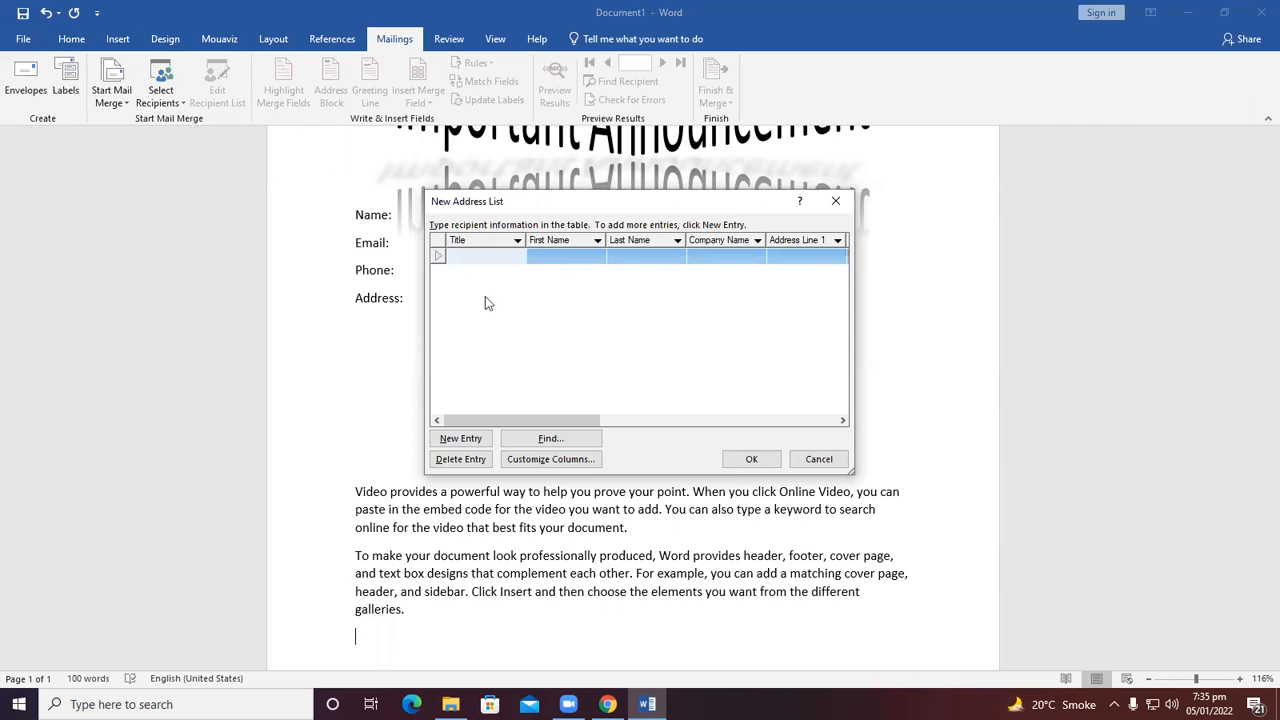
click(557, 466)
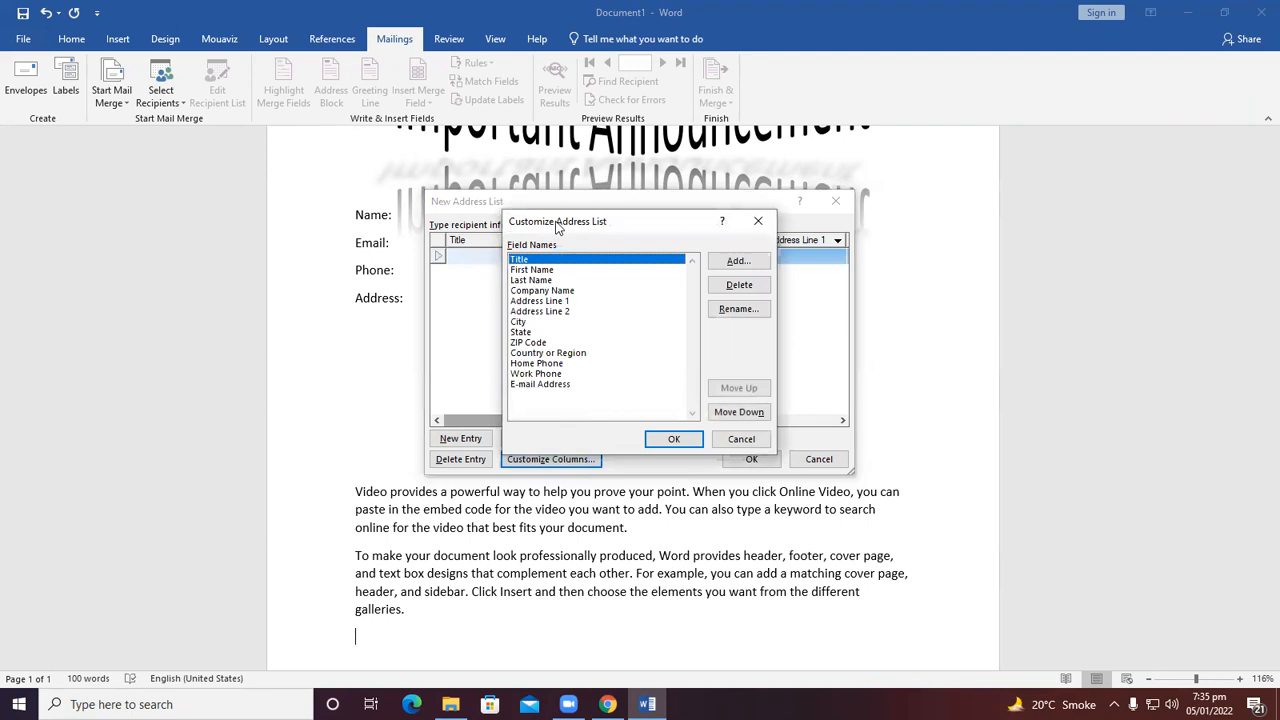
drag(561, 226, 575, 220)
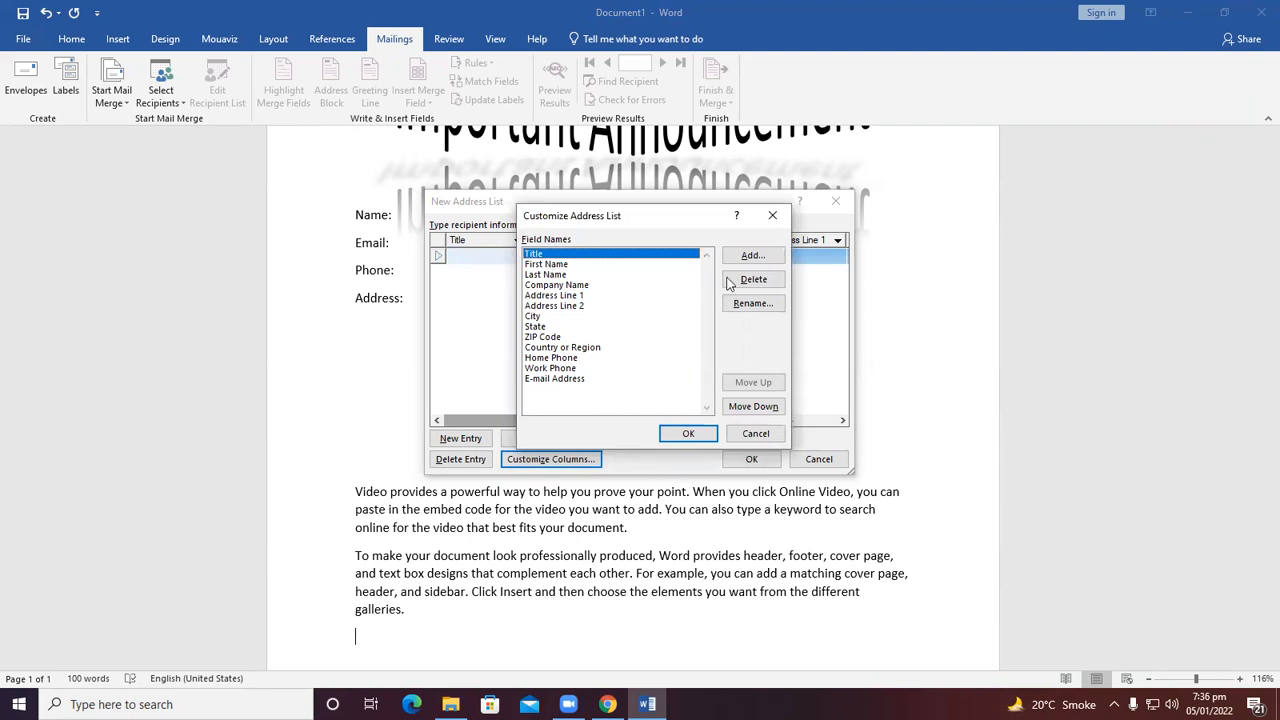
key(Down)
key(Up)
click(729, 283)
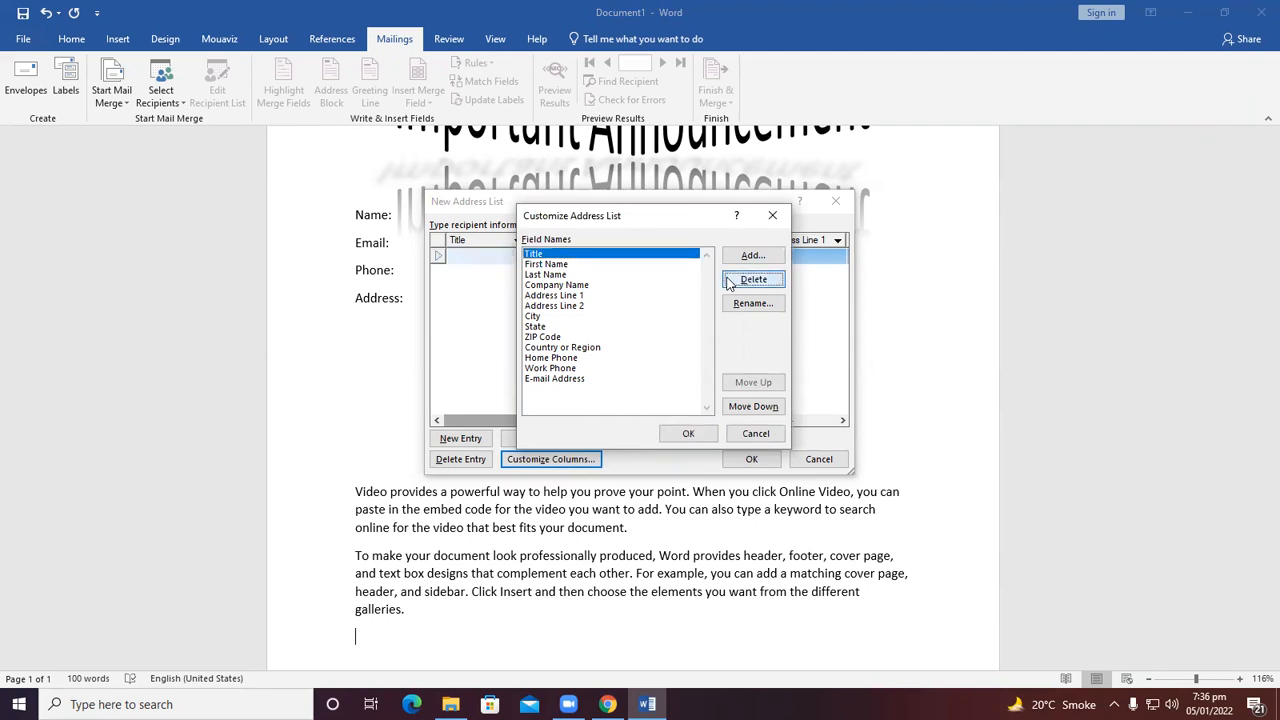
click(729, 283)
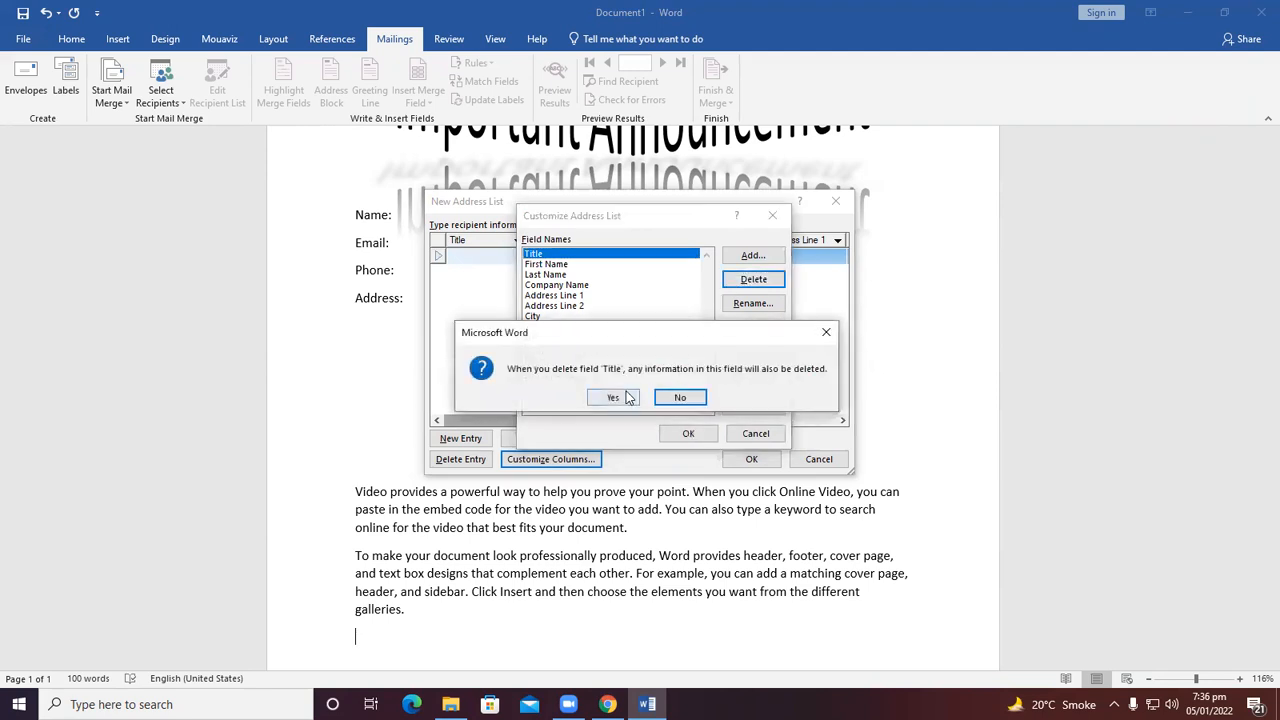
click(612, 397)
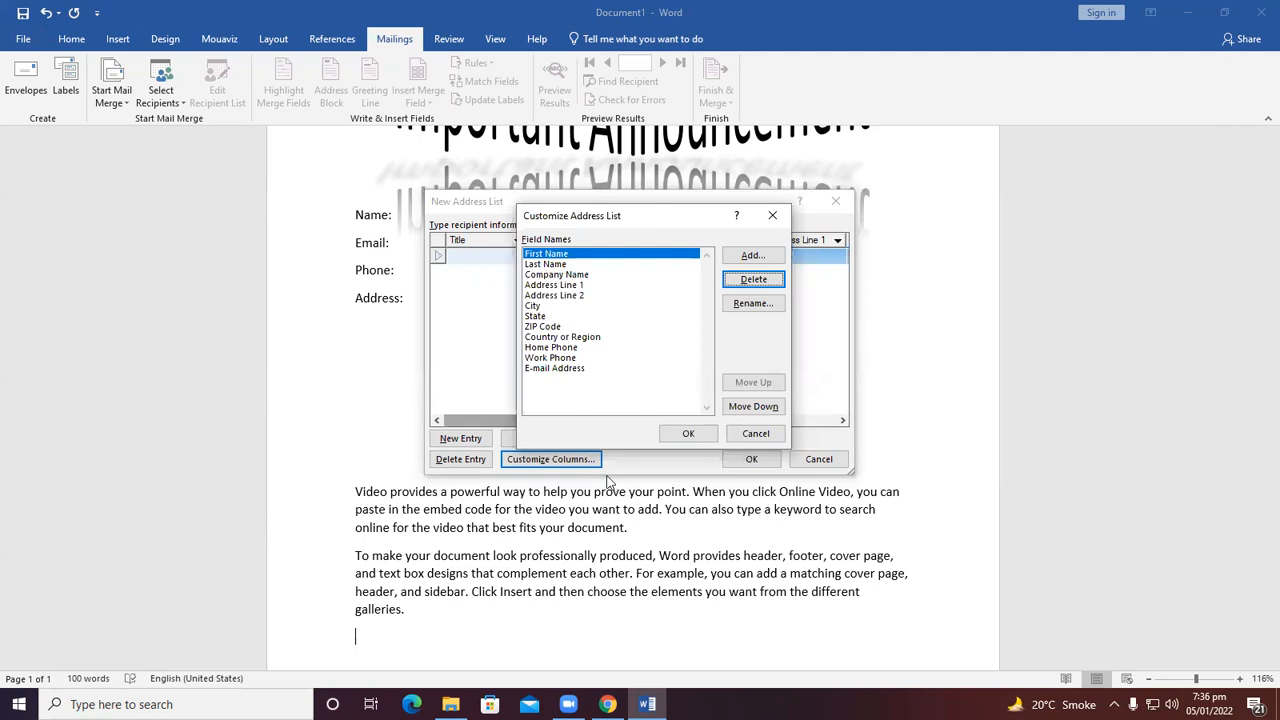
Delete the Last Name field from the recipient list's field names.
key(Tab)
key(Tab)
key(Tab)
key(Tab)
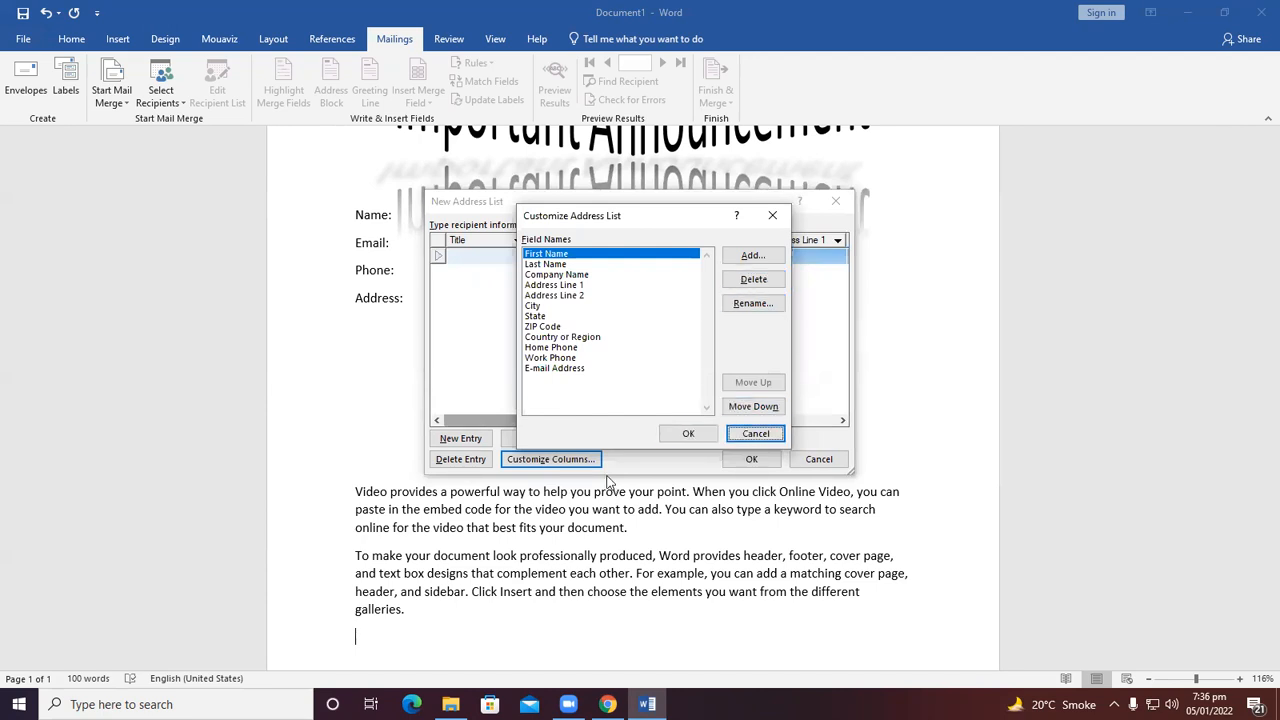
click(557, 254)
click(556, 264)
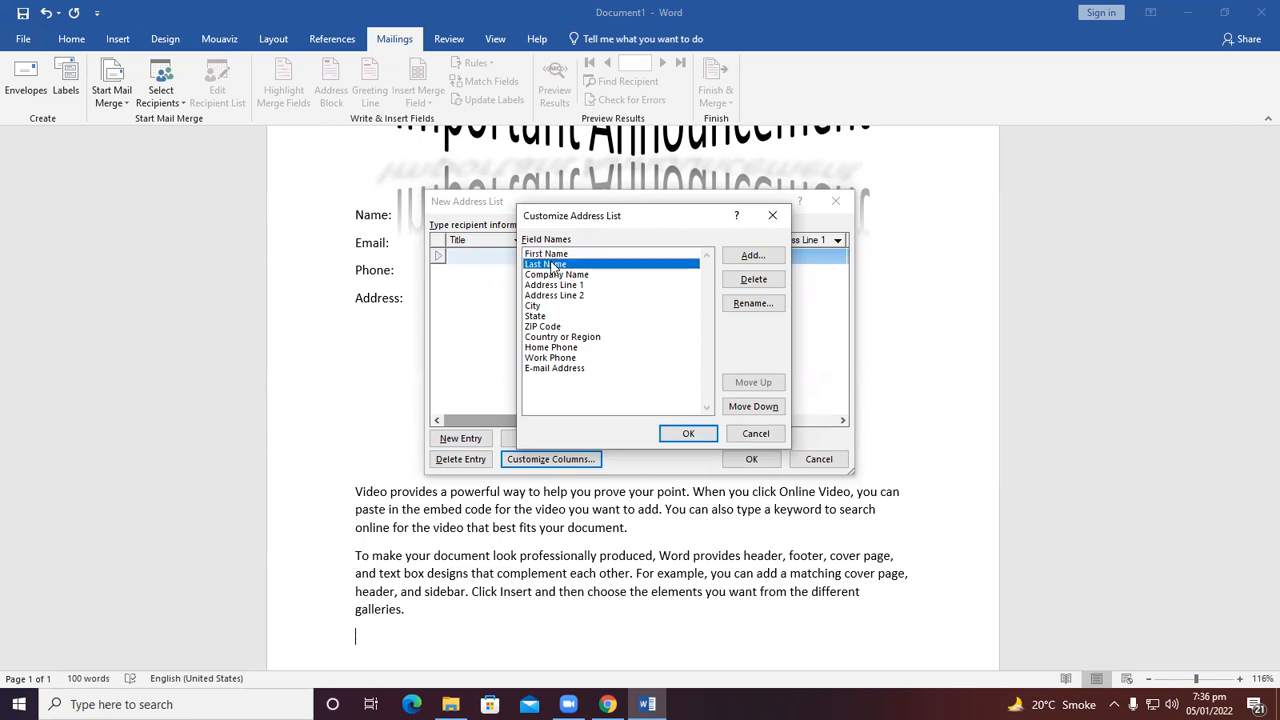
click(556, 274)
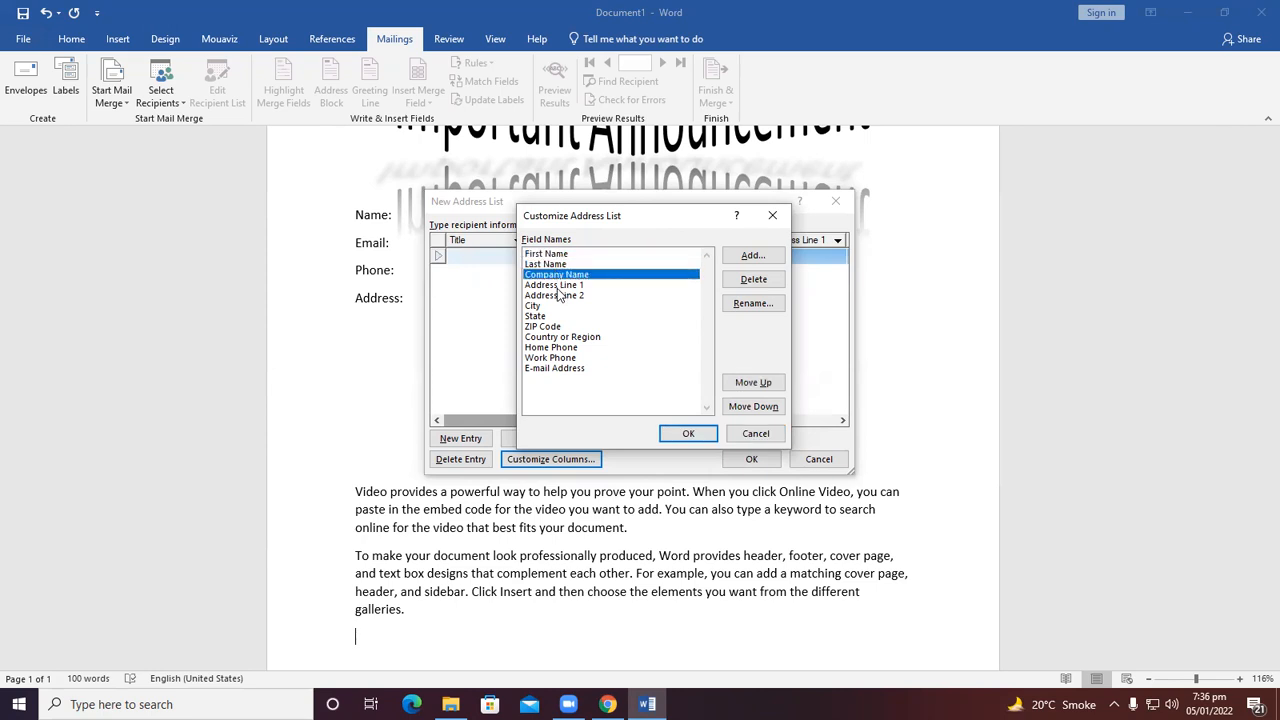
click(540, 254)
click(540, 264)
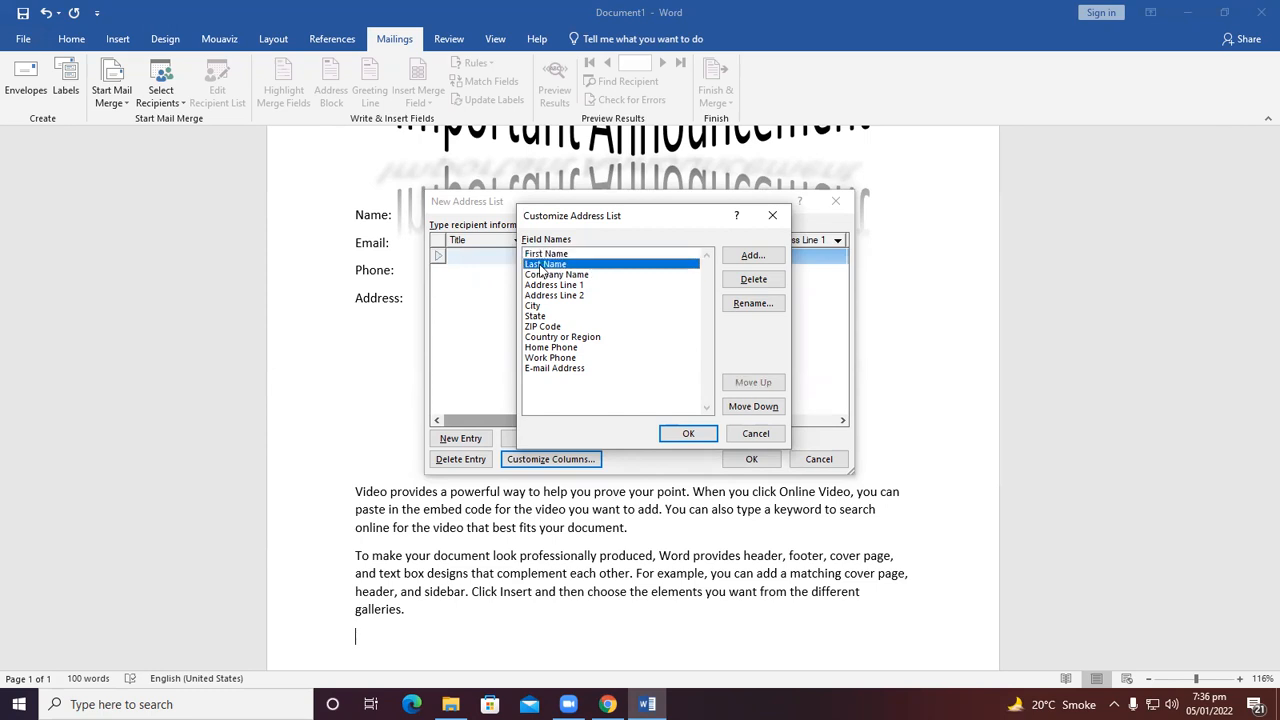
click(752, 279)
click(613, 398)
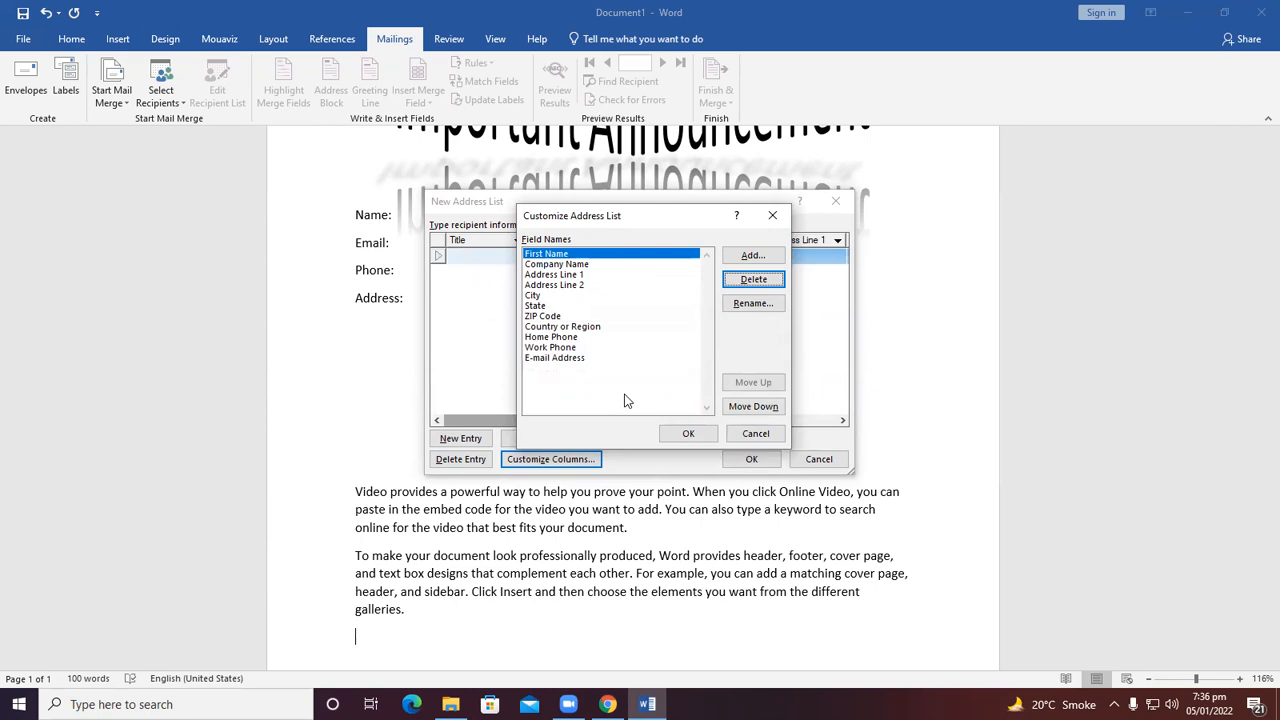
Rename the First Name field to "Name".
click(753, 303)
click(580, 347)
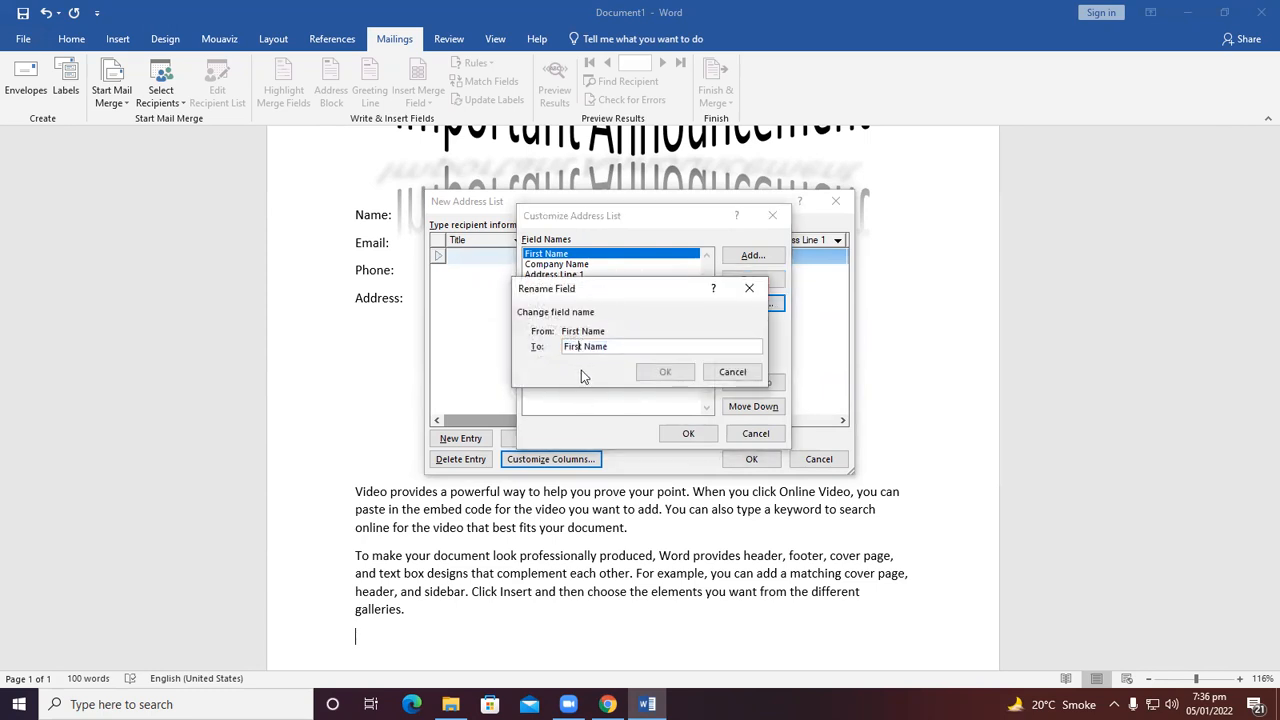
key(BackSpace)
key(BackSpace)
key(BackSpace)
key(BackSpace)
key(BackSpace)
key(BackSpace)
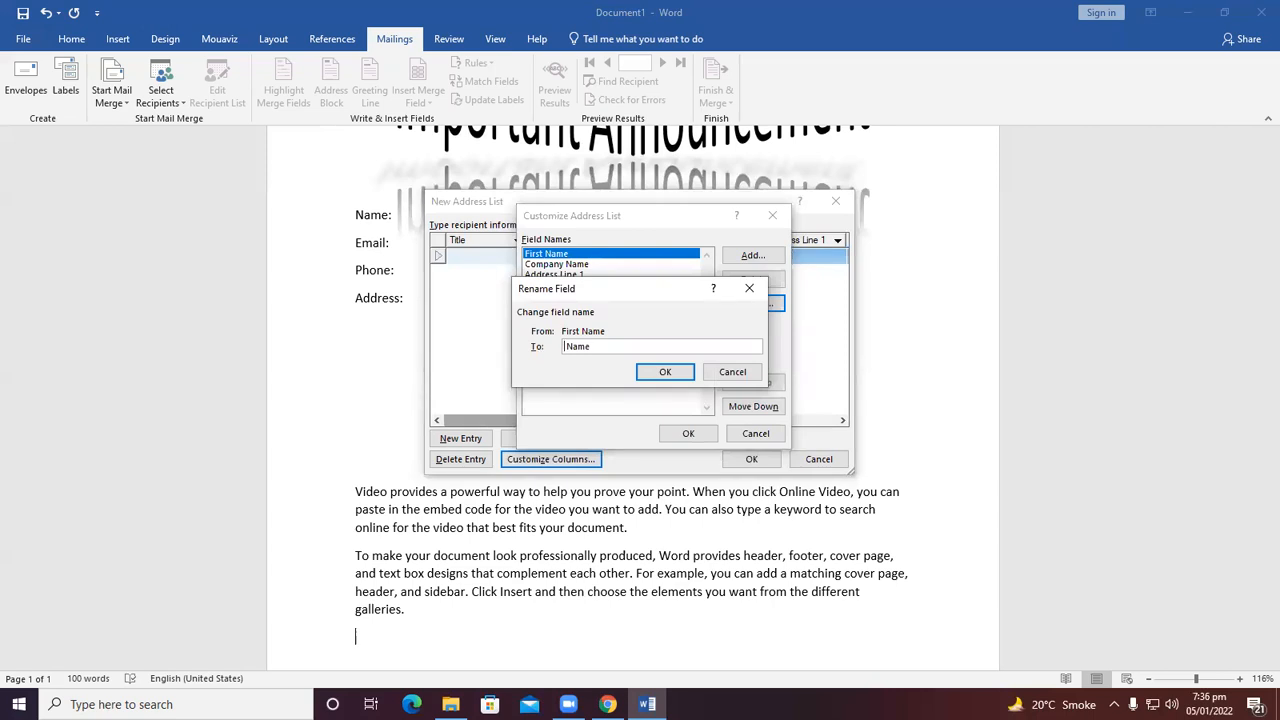
click(670, 373)
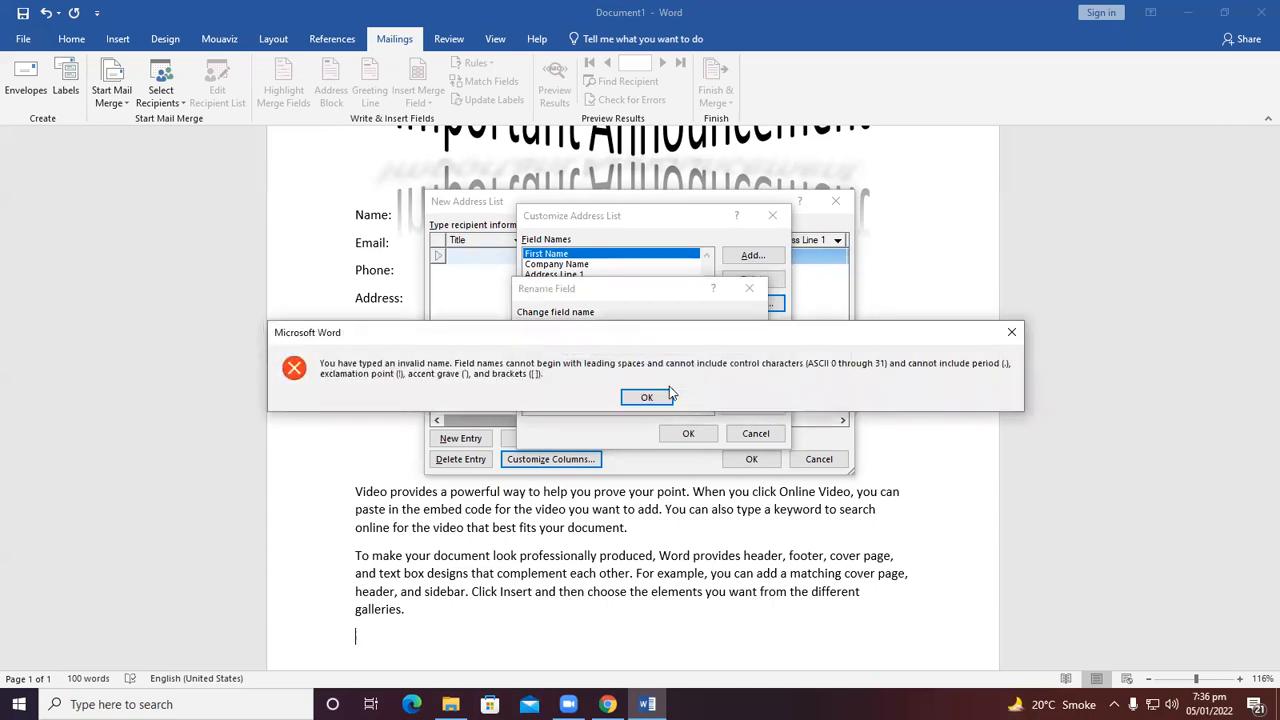
click(646, 397)
key(Home)
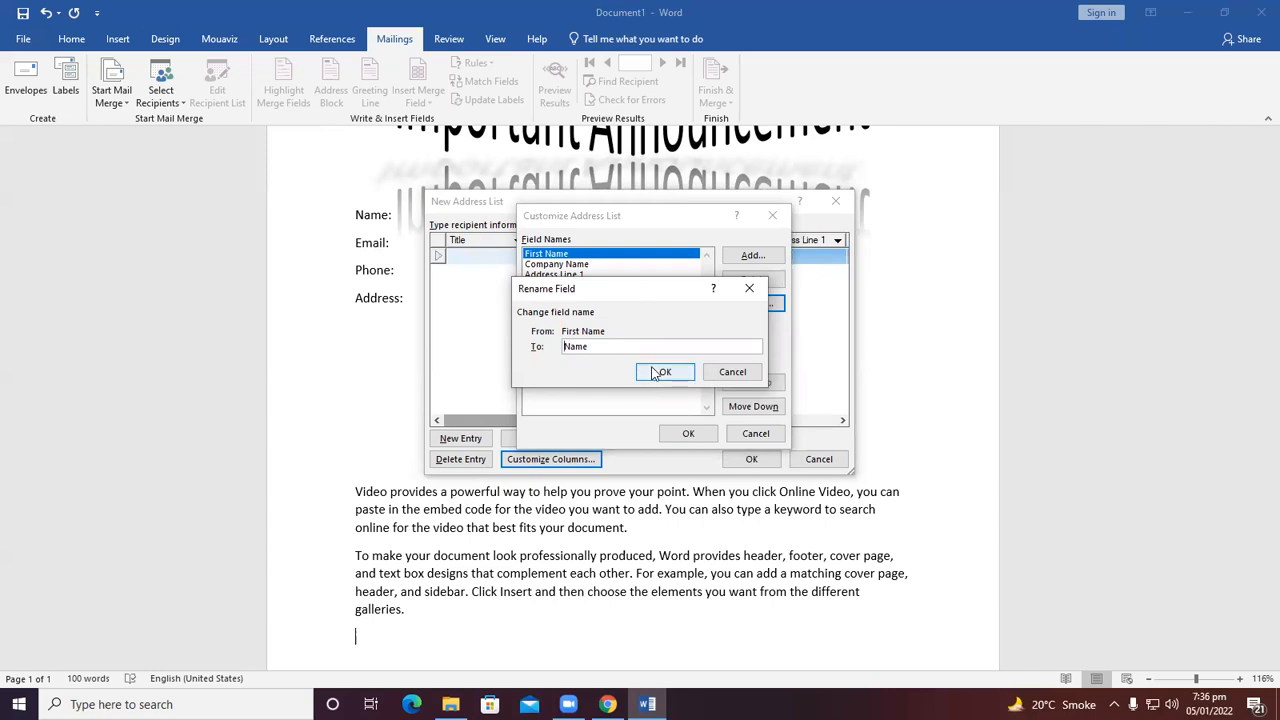
click(665, 372)
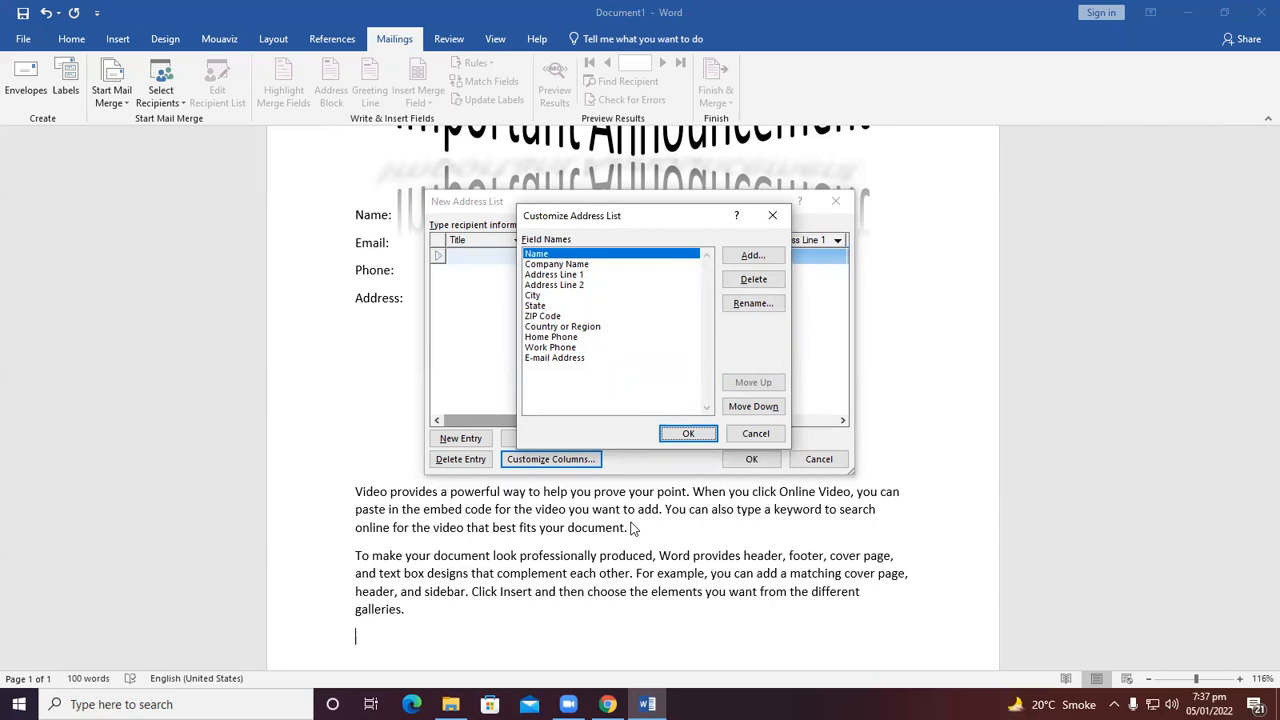
Delete the Company Name field from the recipient list.
click(553, 264)
click(753, 279)
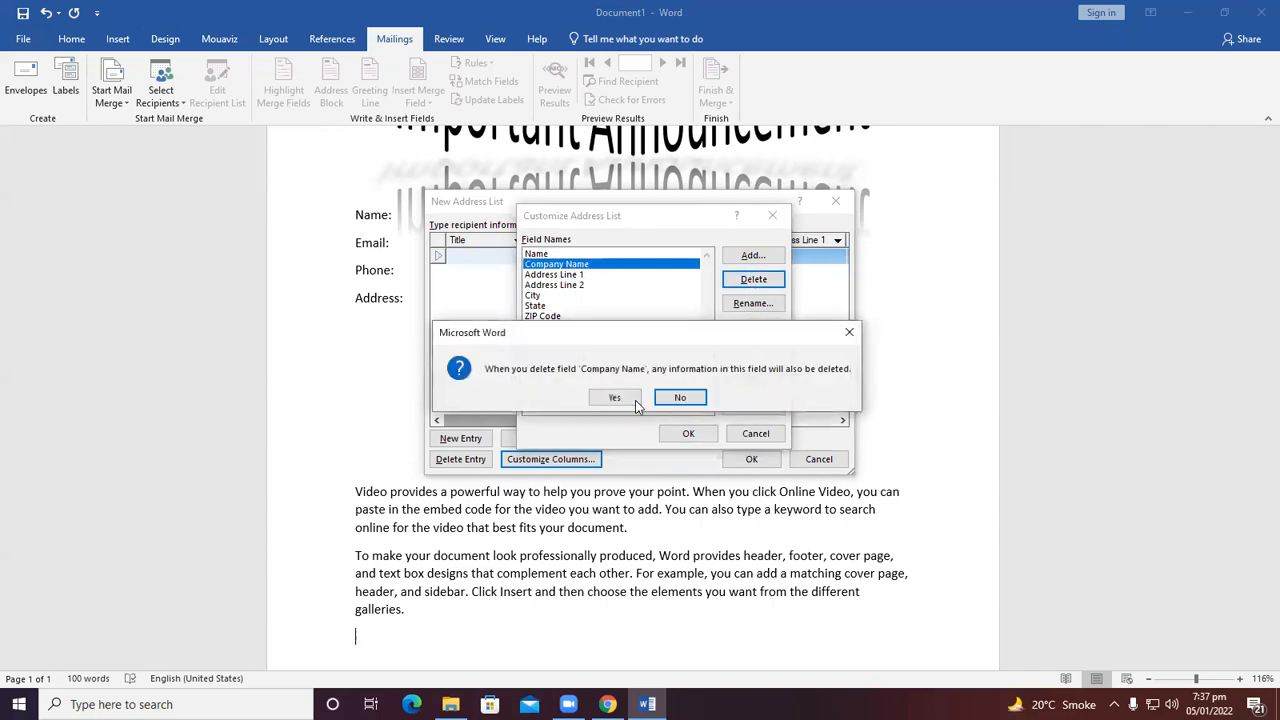
click(632, 398)
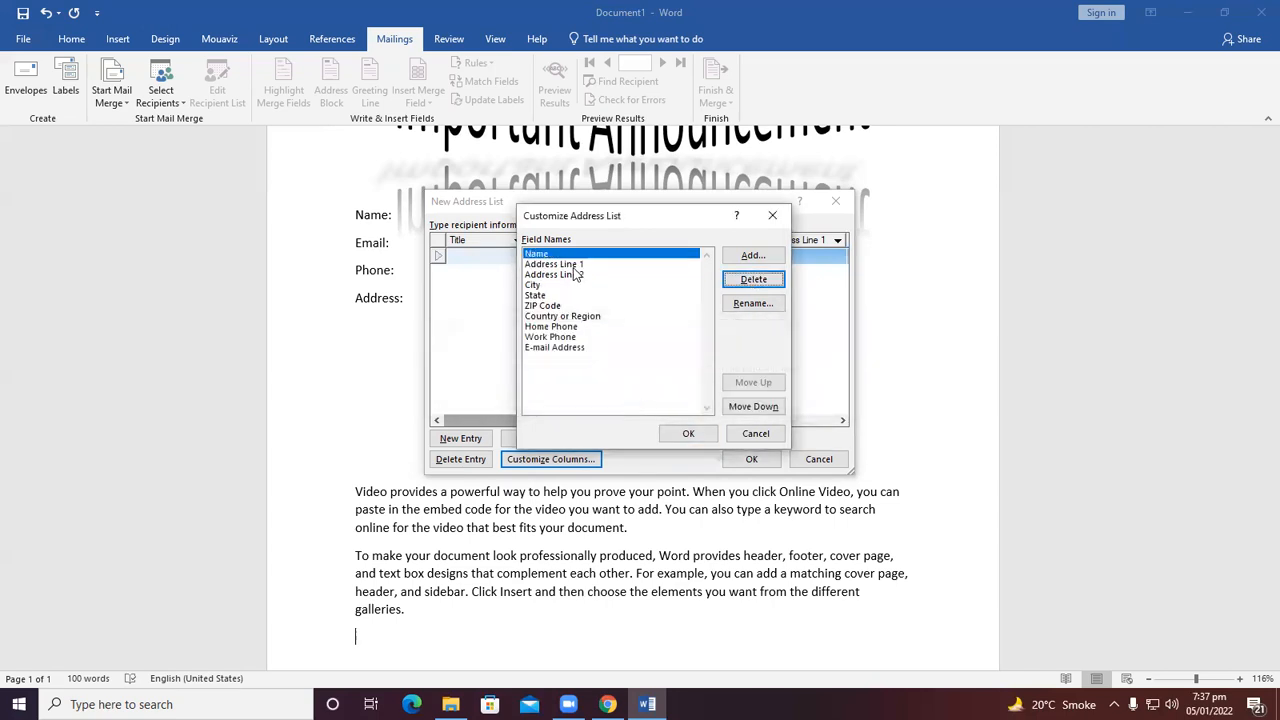
Rename the Address Line 1 field to "Address".
click(575, 266)
click(753, 303)
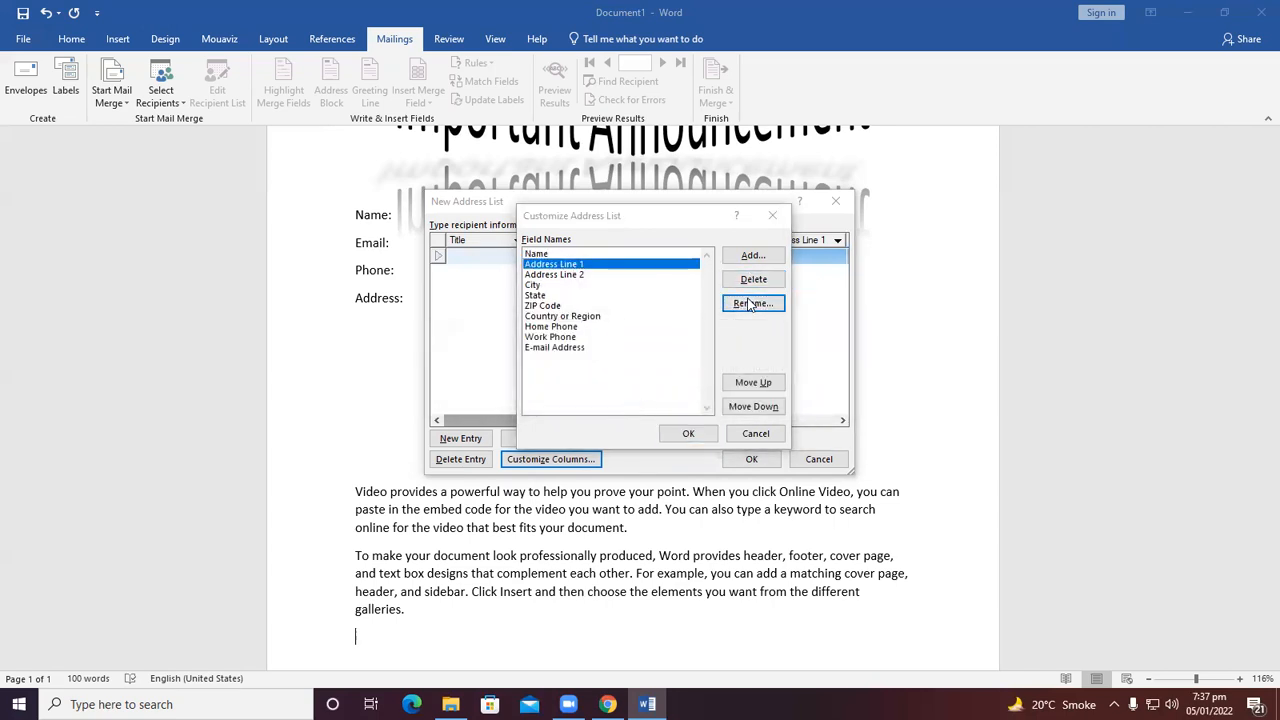
click(641, 342)
key(BackSpace)
key(BackSpace)
key(BackSpace)
key(BackSpace)
key(BackSpace)
key(BackSpace)
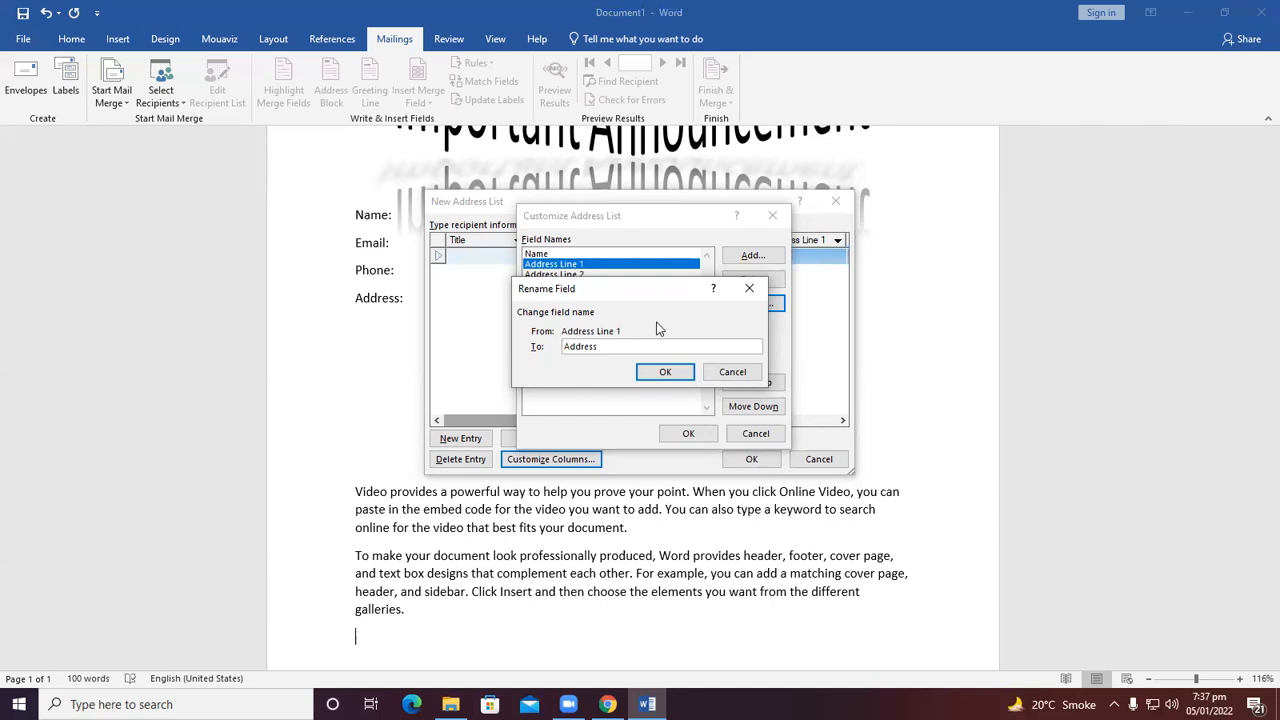
click(666, 376)
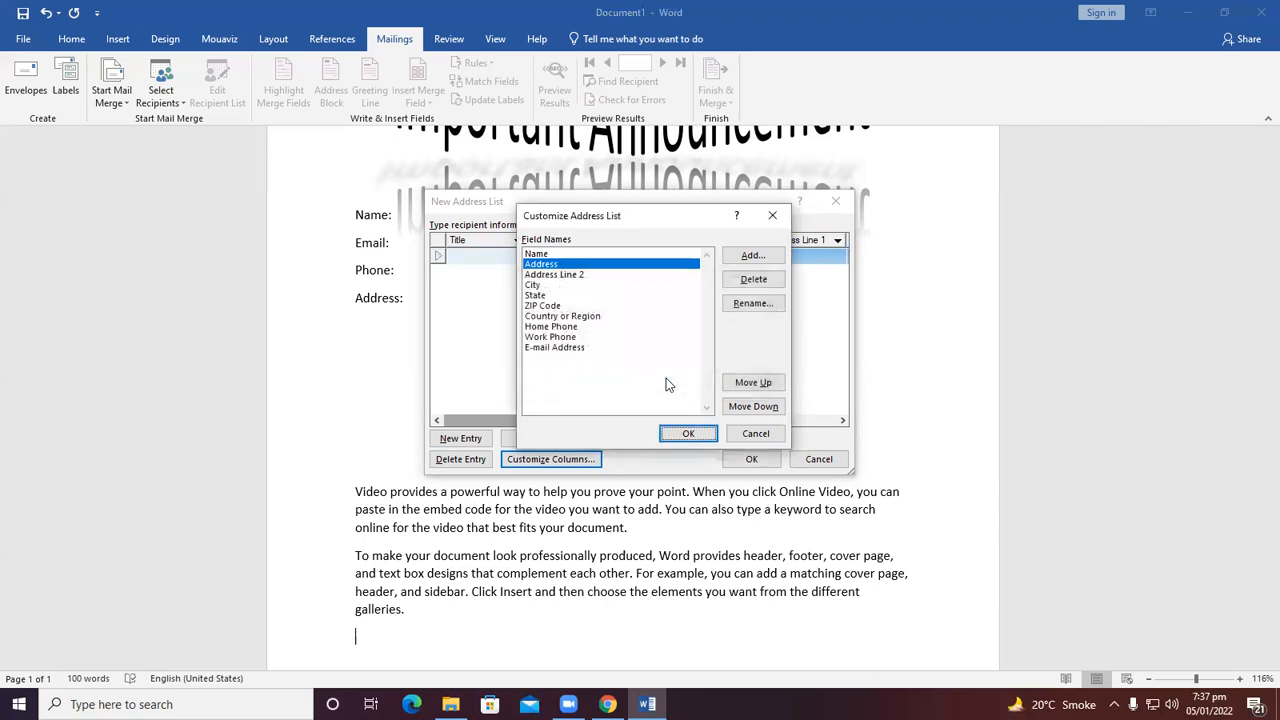
Delete the Address Line 2 and City fields from the recipient list.
click(579, 275)
click(766, 283)
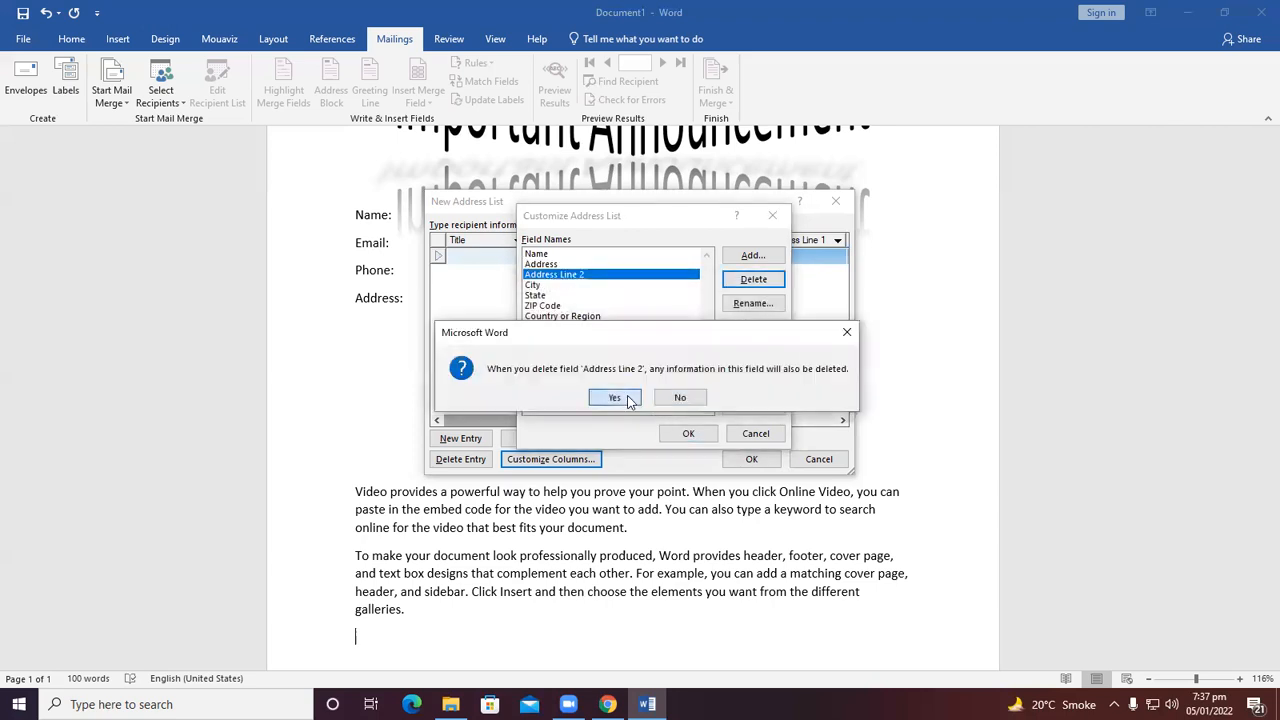
click(626, 398)
click(532, 275)
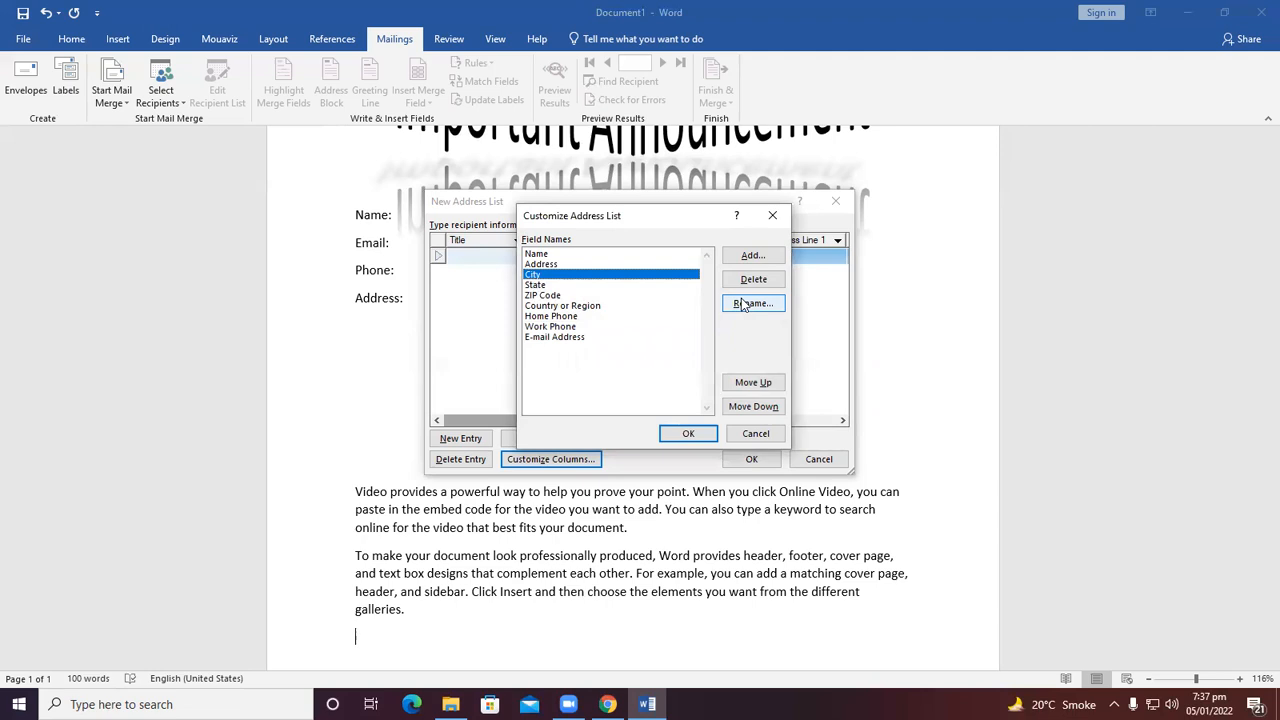
click(745, 285)
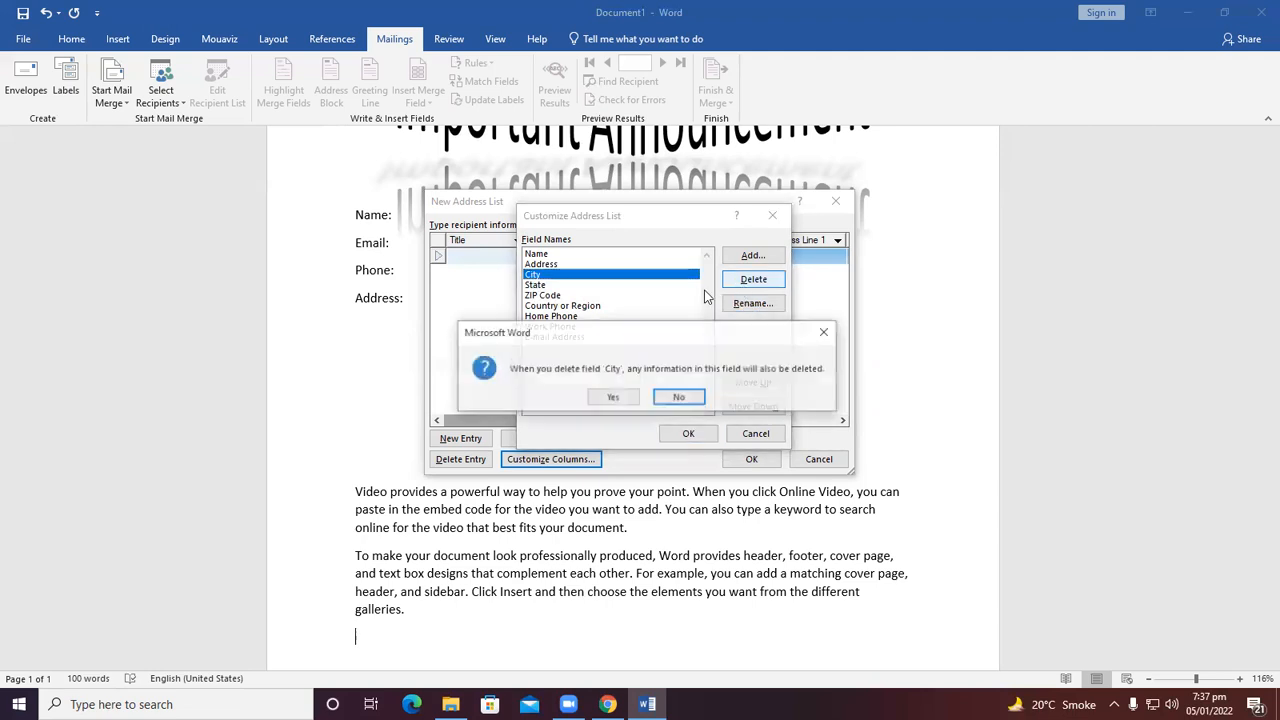
click(610, 397)
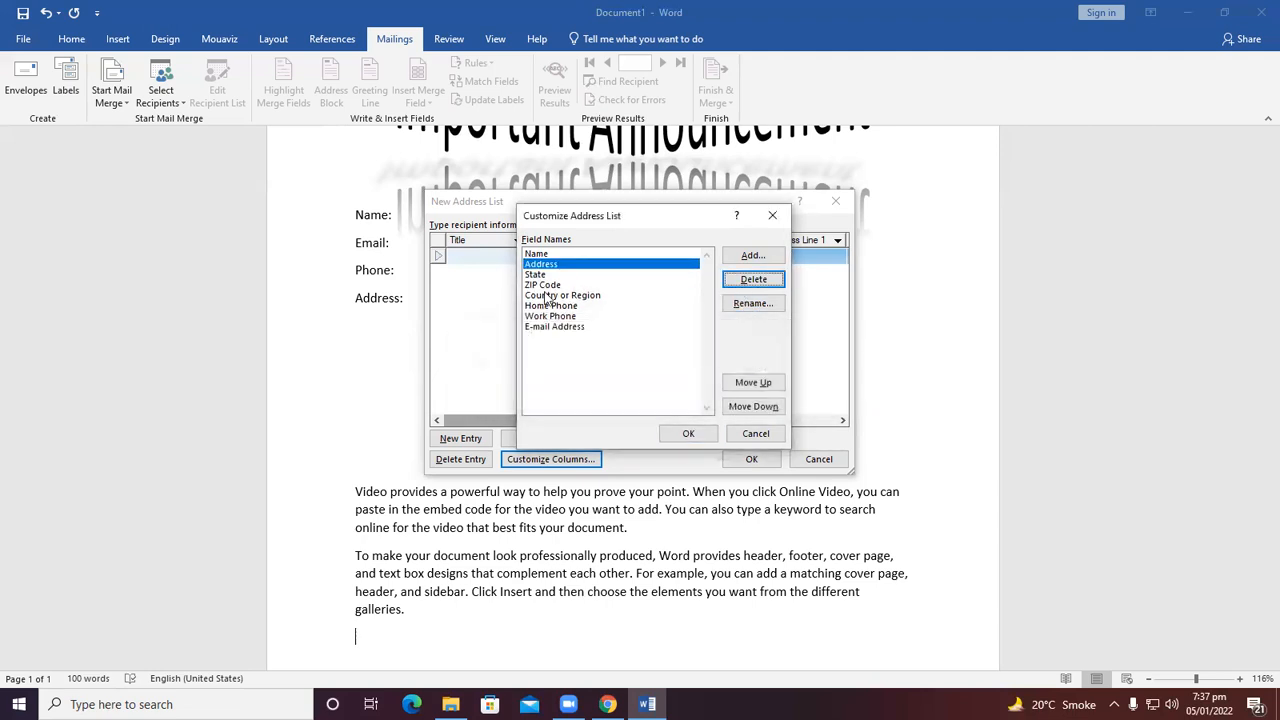
Delete the State, ZIP Code and Country or Region fields from the recipient list.
click(740, 286)
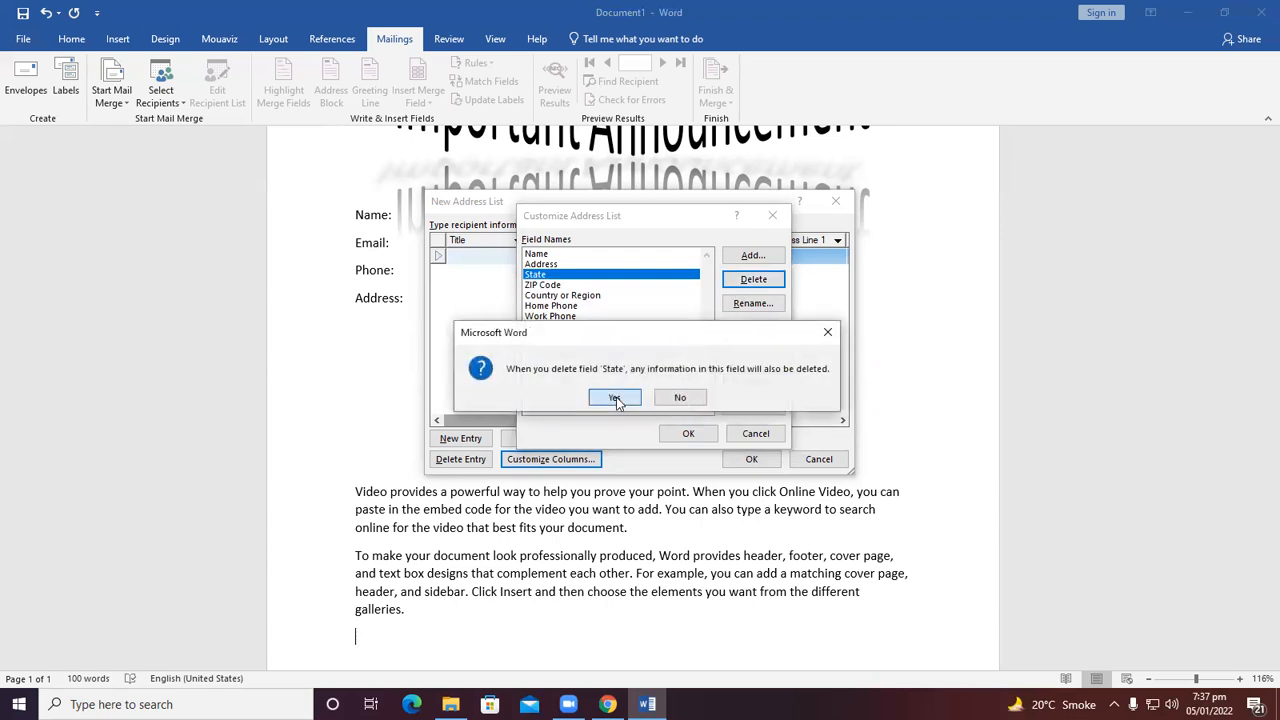
click(610, 397)
click(752, 280)
click(676, 397)
click(752, 280)
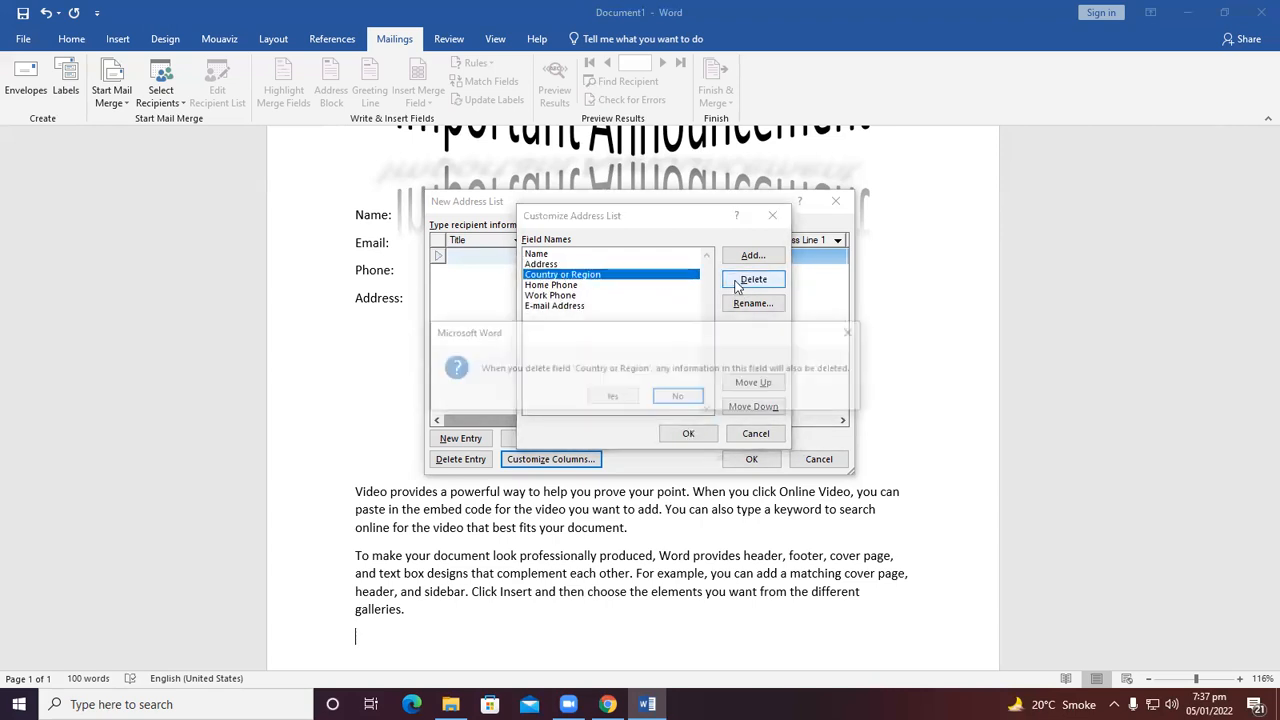
click(612, 398)
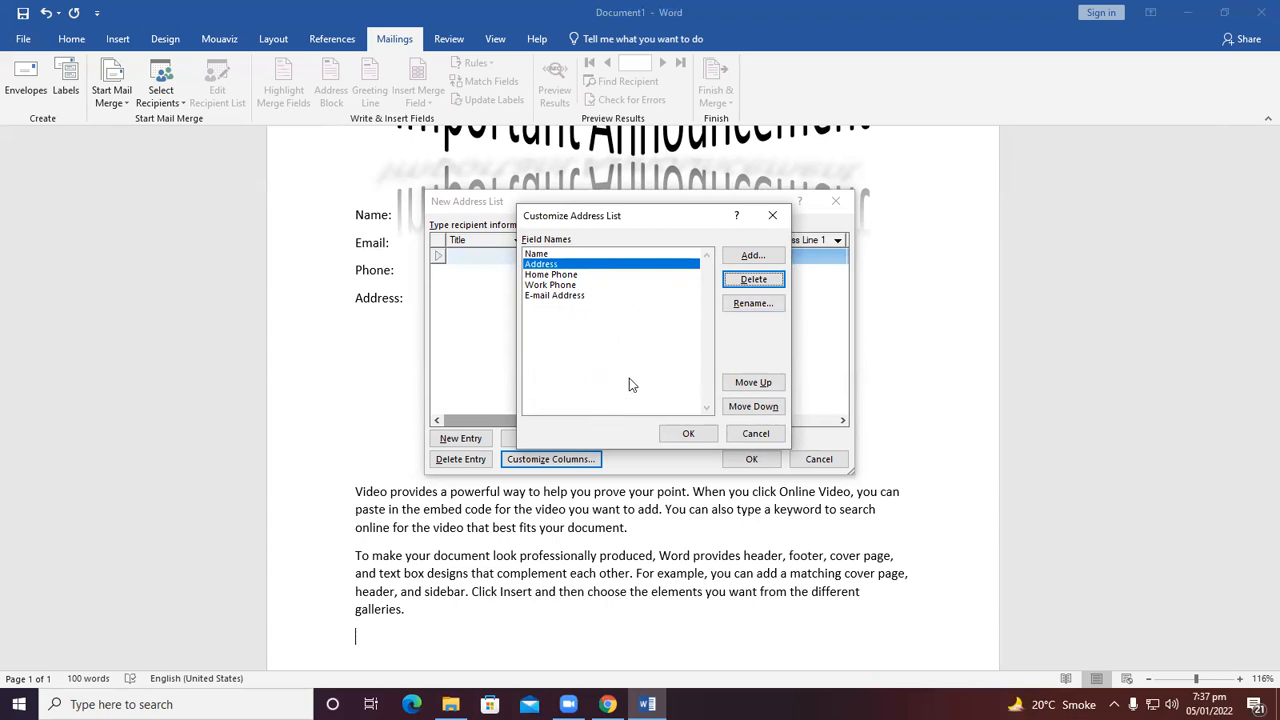
Rename the Home Phone field to "Phone".
click(557, 276)
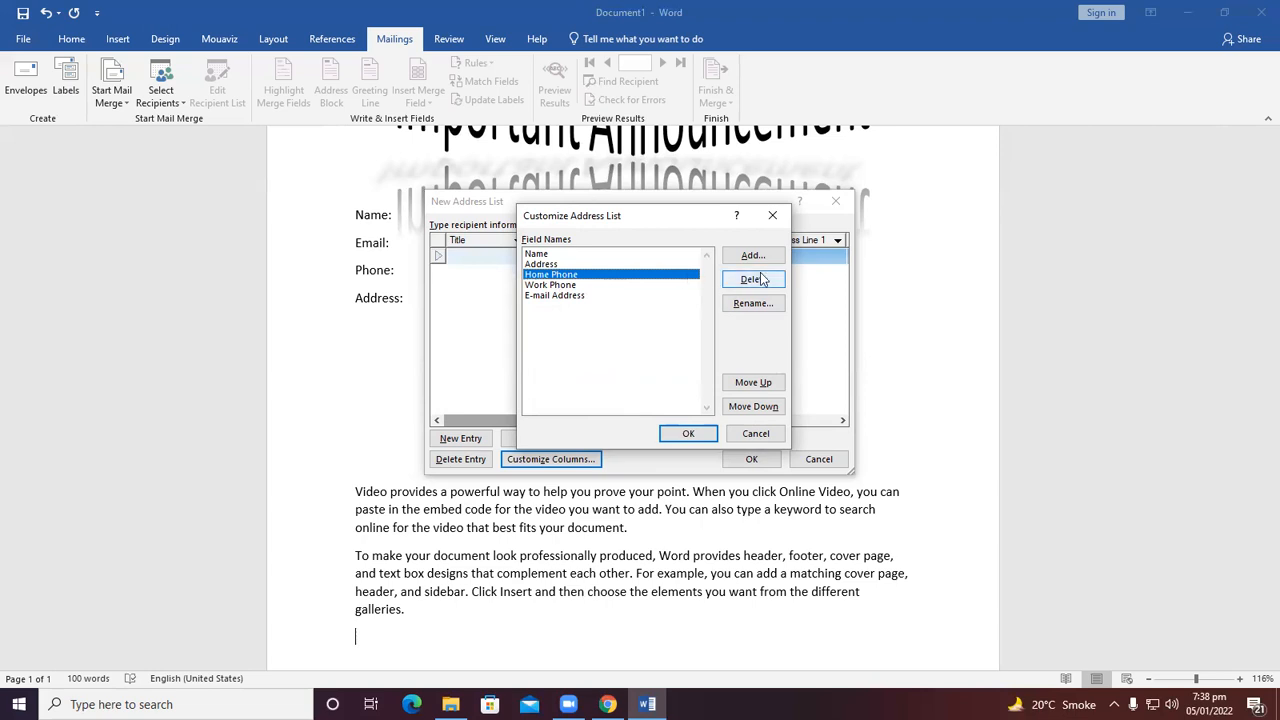
click(593, 345)
key(BackSpace)
key(BackSpace)
key(BackSpace)
key(BackSpace)
key(BackSpace)
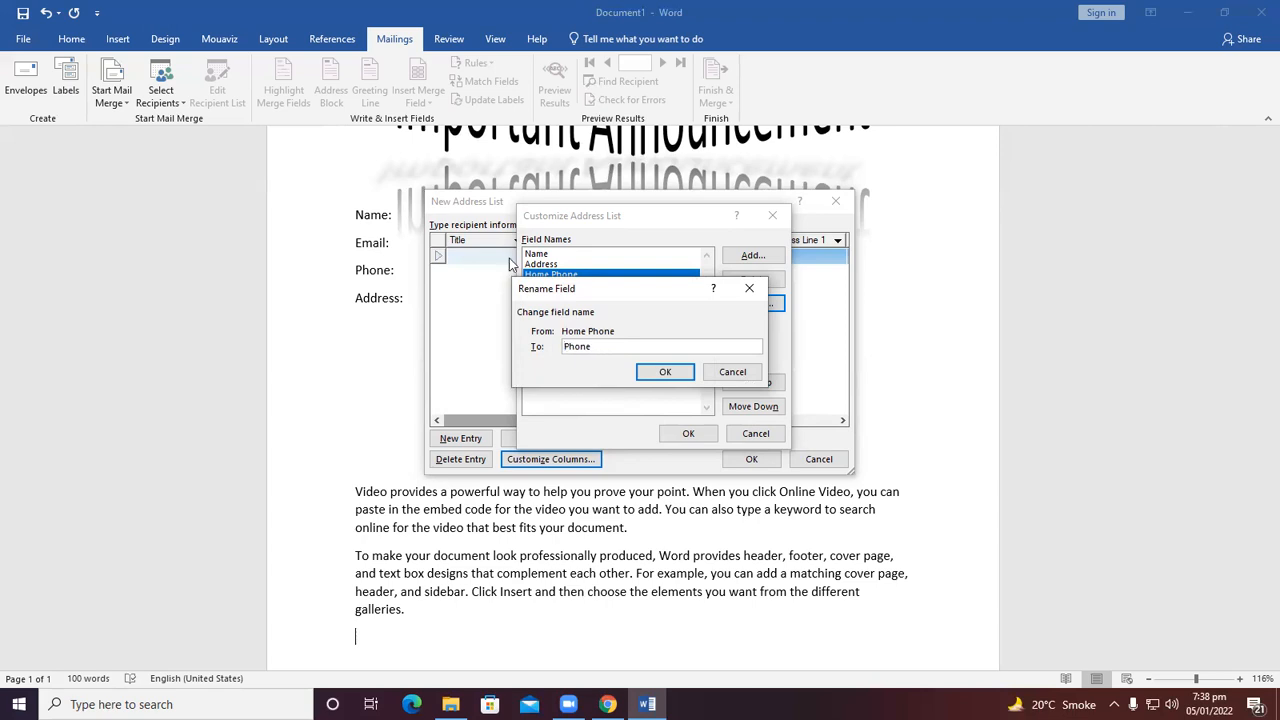
click(665, 371)
Delete the Work Phone field from the recipient list.
click(566, 286)
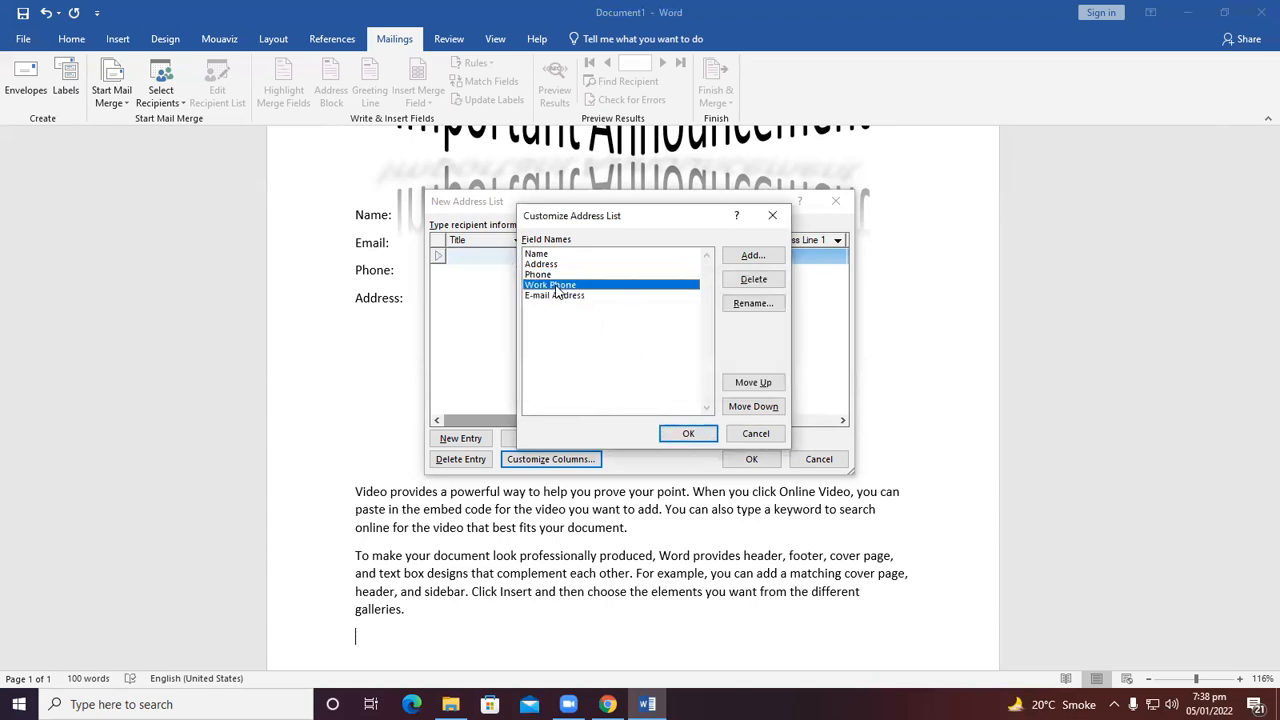
click(752, 279)
click(603, 397)
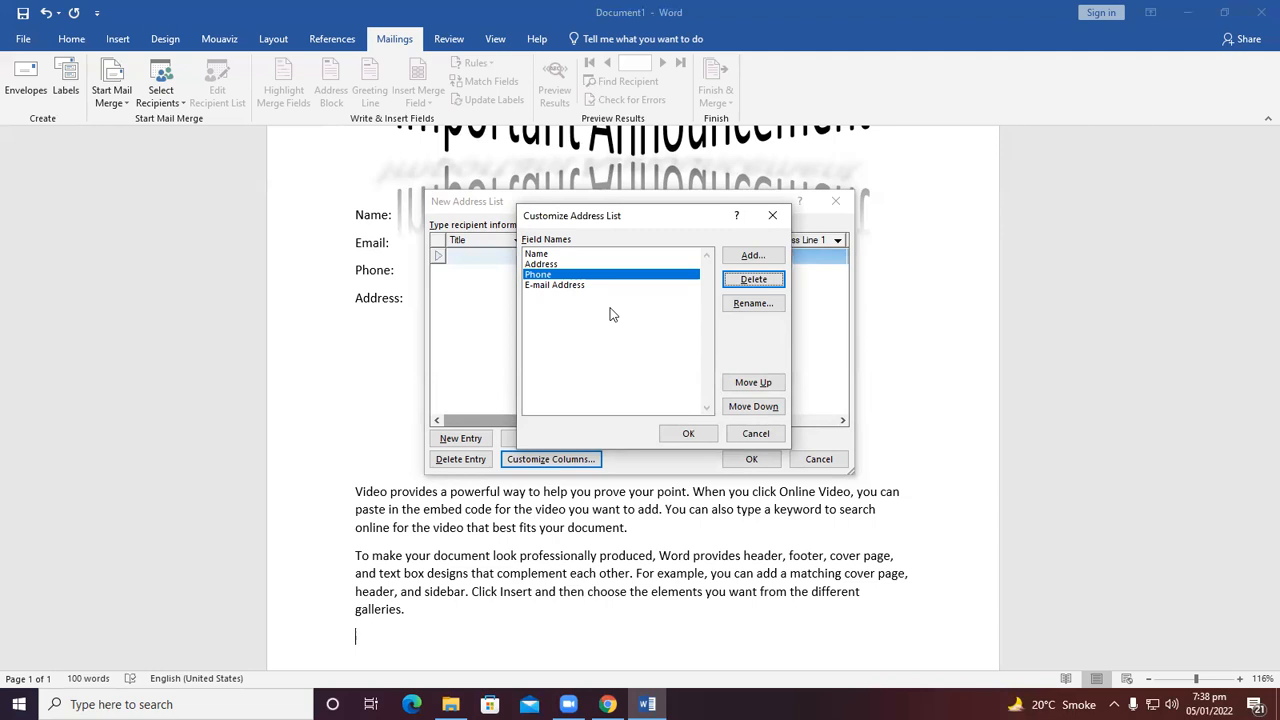
Reorder the fields to Name, E-mail Address, Phone, Address and close the column customization.
click(557, 274)
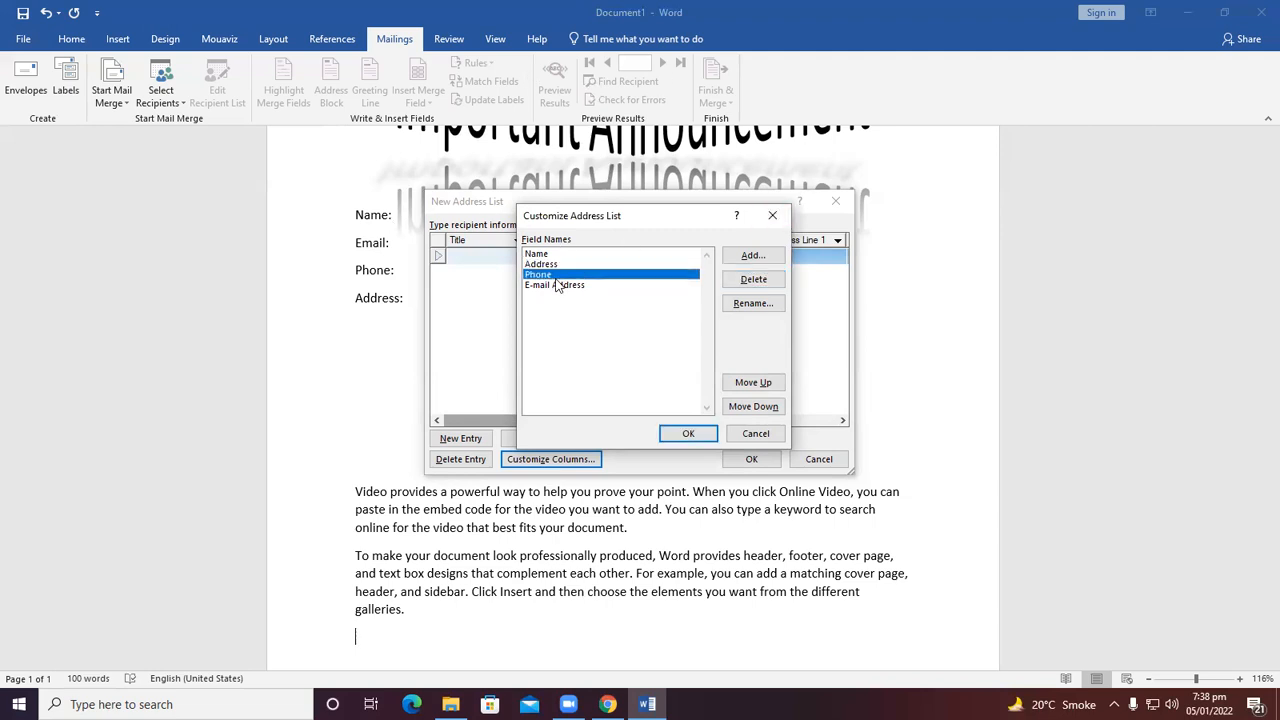
click(560, 285)
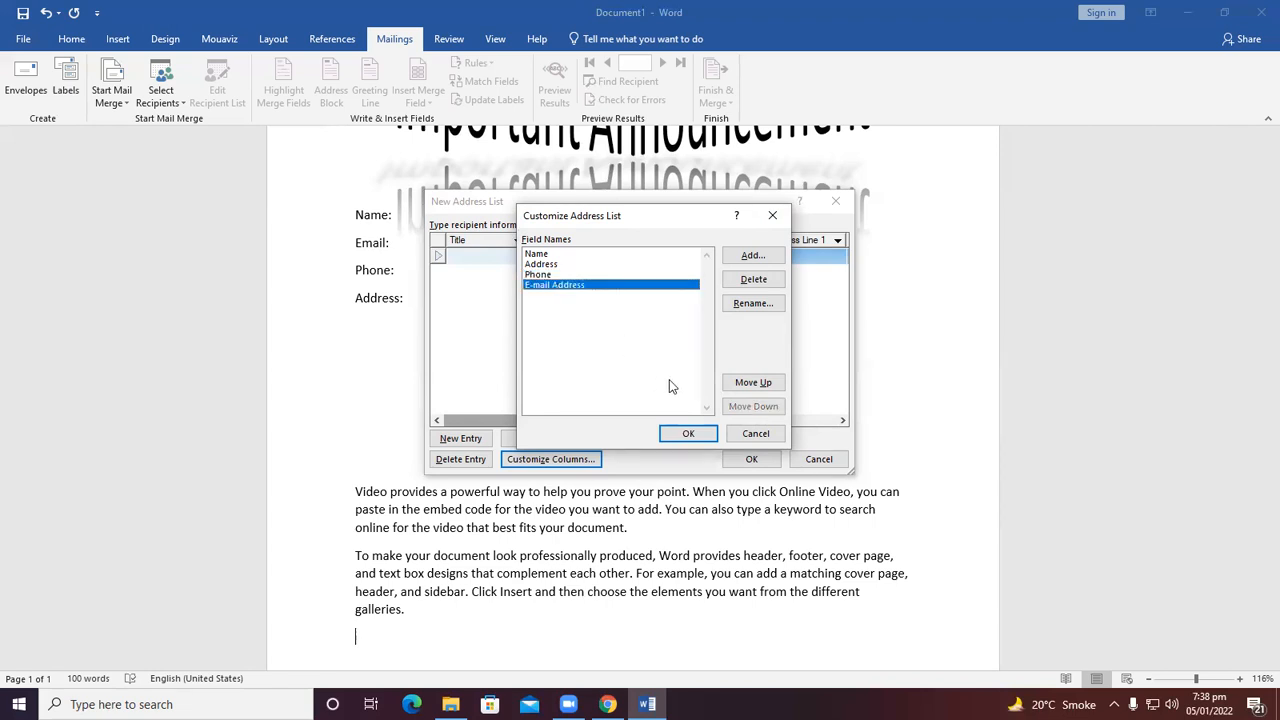
click(745, 382)
click(745, 382)
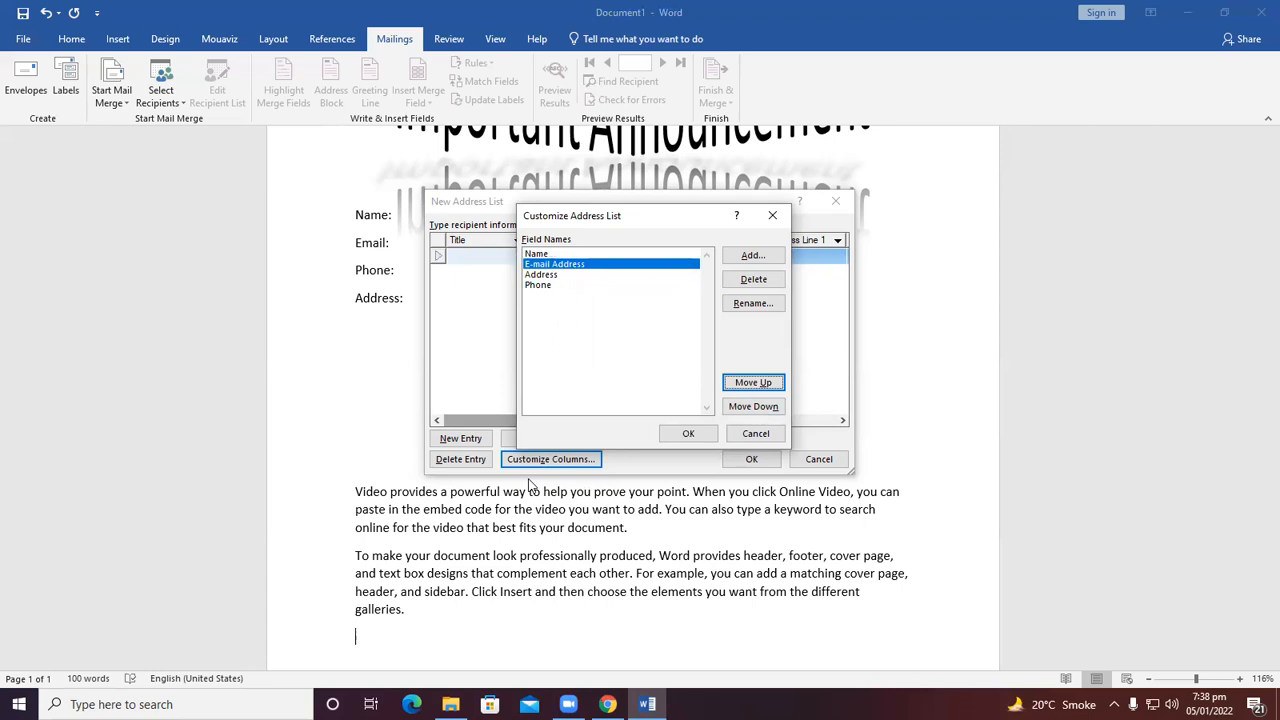
click(752, 407)
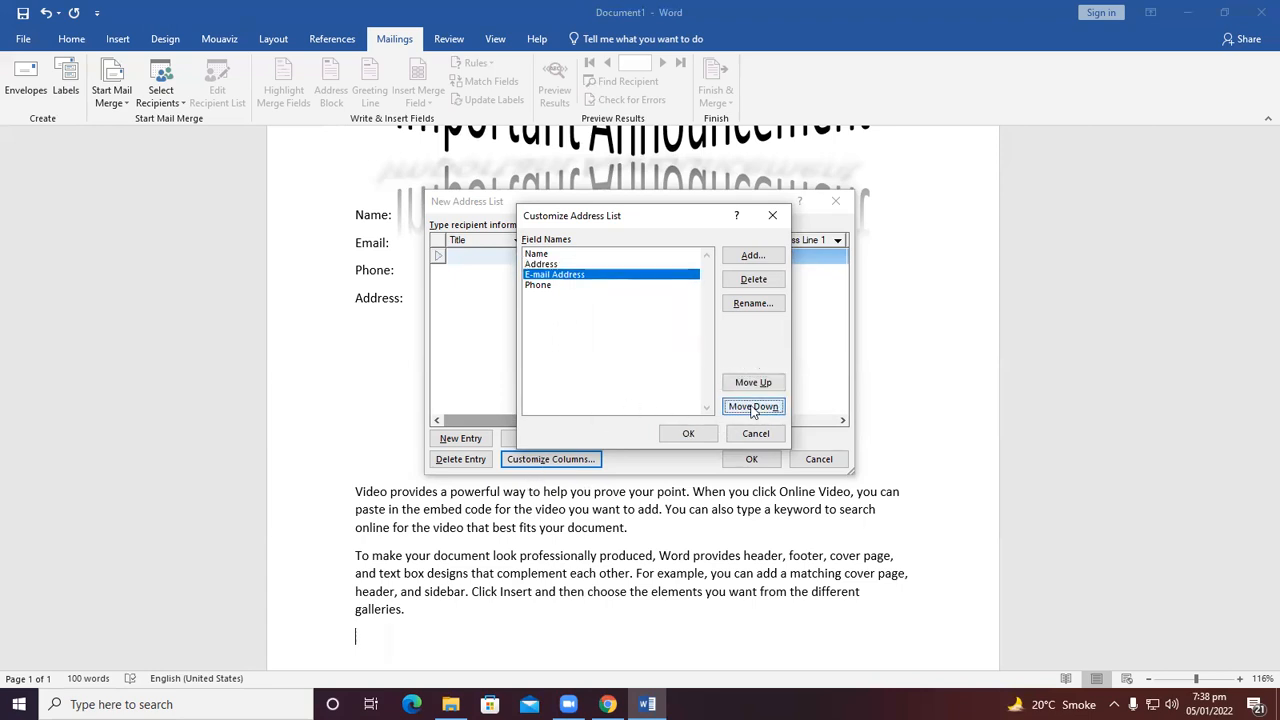
click(751, 386)
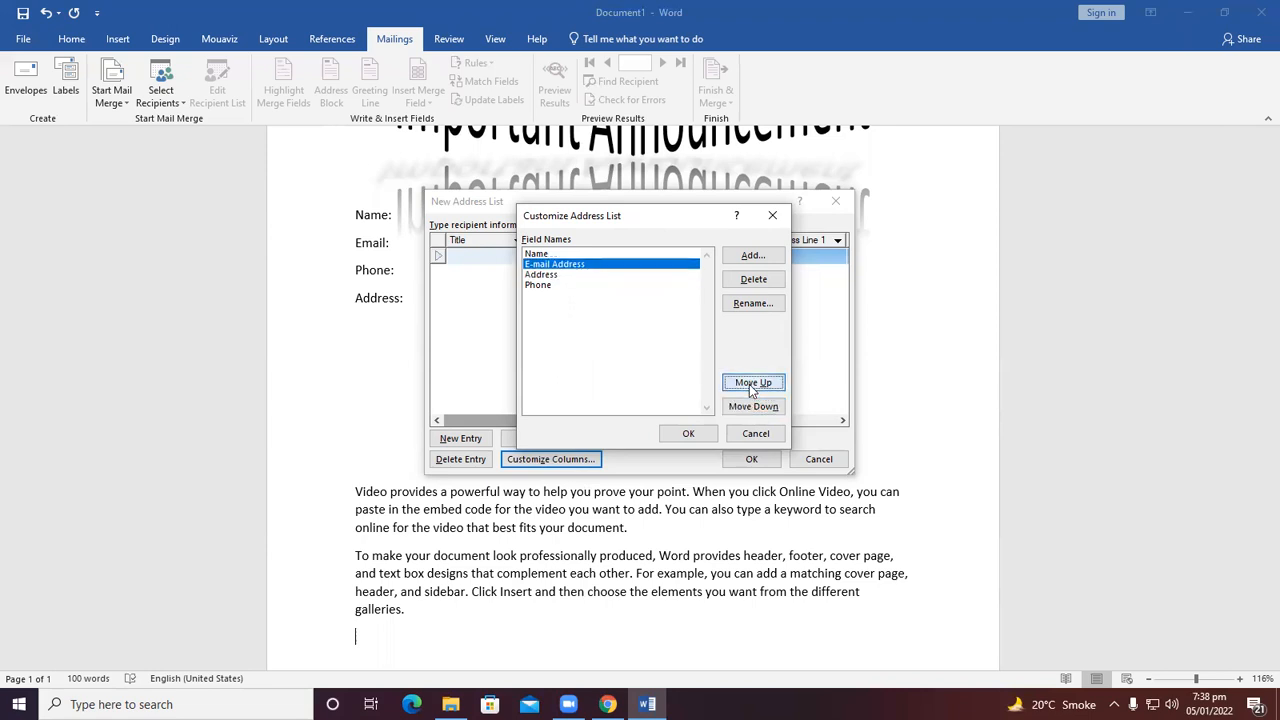
click(546, 285)
click(750, 383)
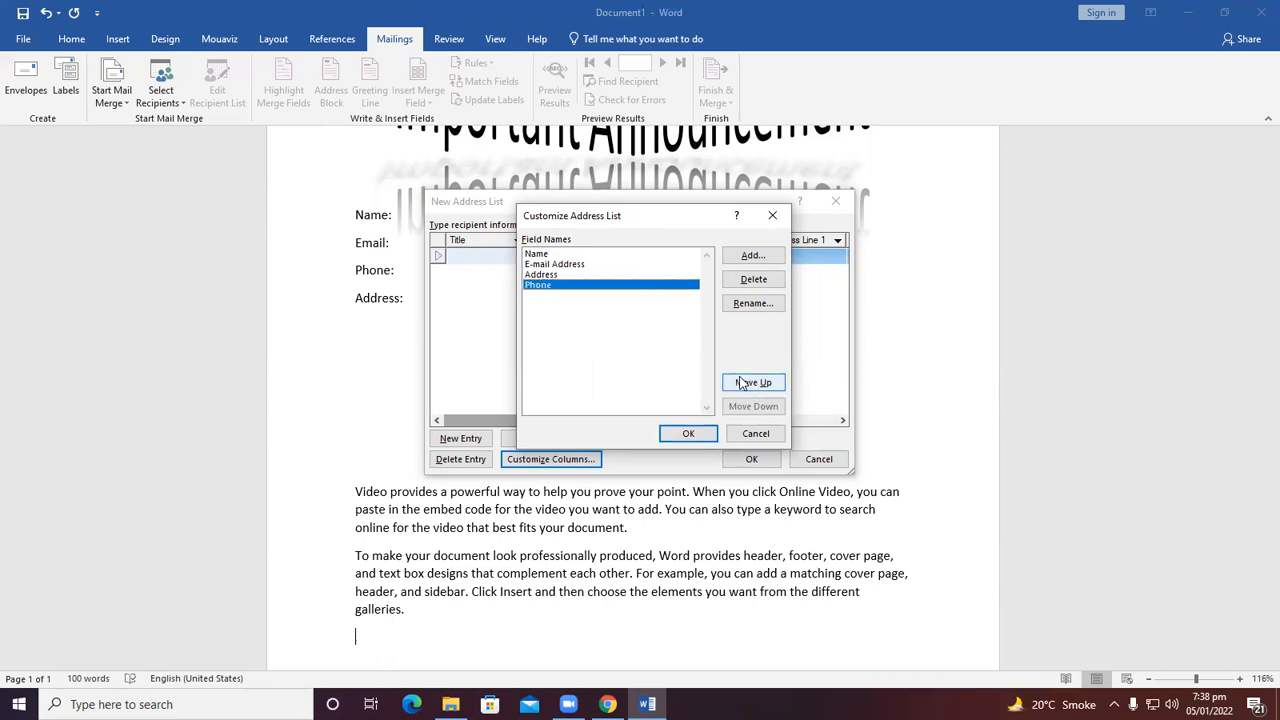
click(690, 434)
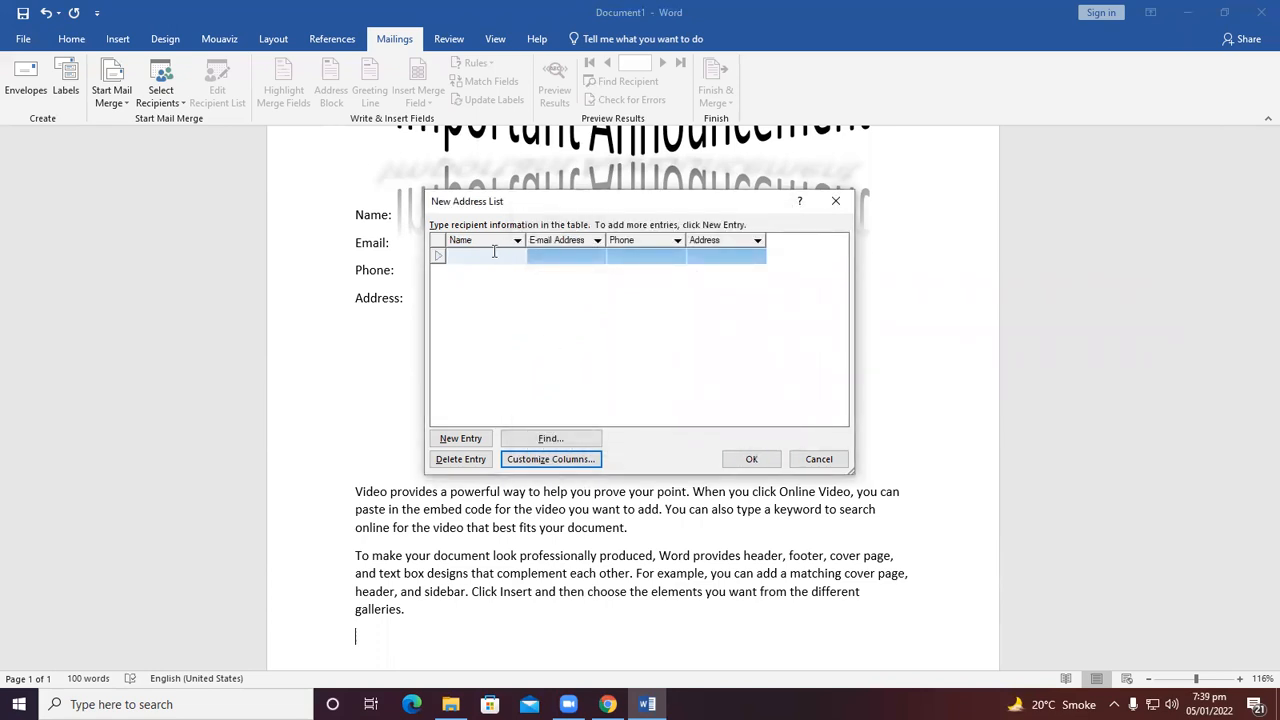
Enter the first recipient's name and e-mail address in the new address list.
text(Simon)
key(Tab)
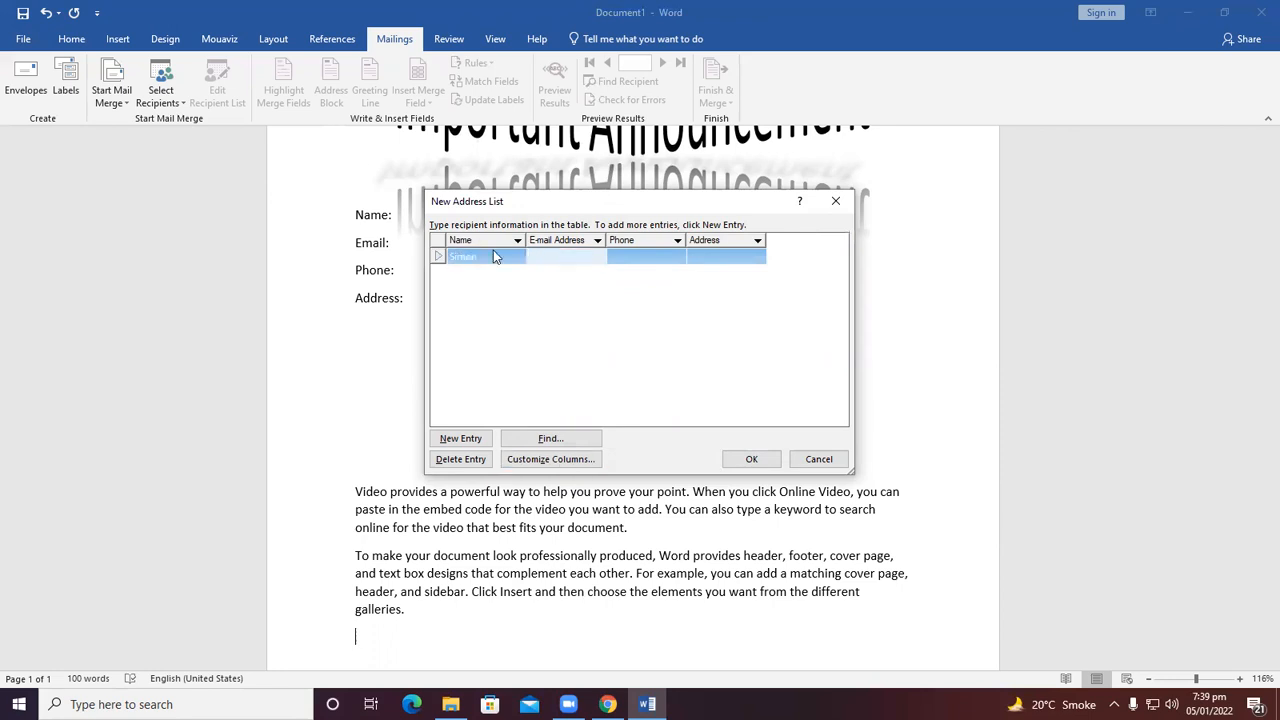
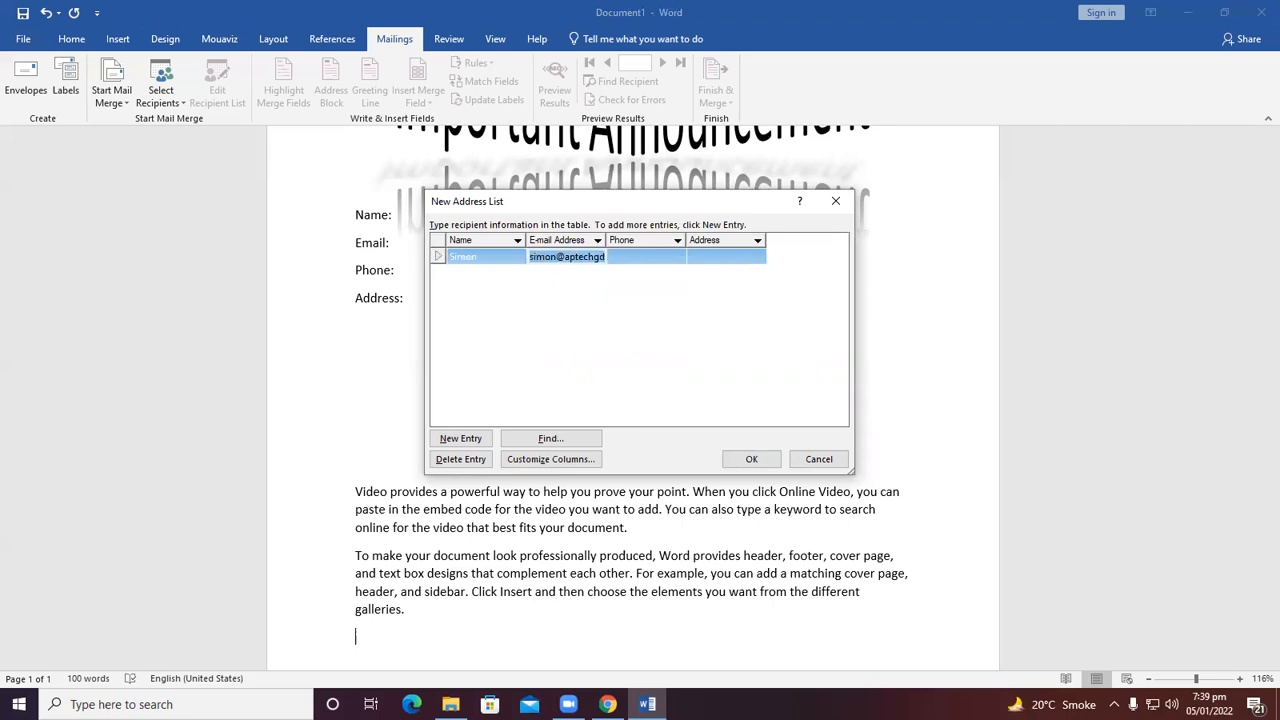
key(shift+Right)
key(shift+Right)
key(shift+Right)
key(shift+Right)
key(shift+Right)
key(shift+Right)
key(shift+Left)
key(Right)
key(Tab)
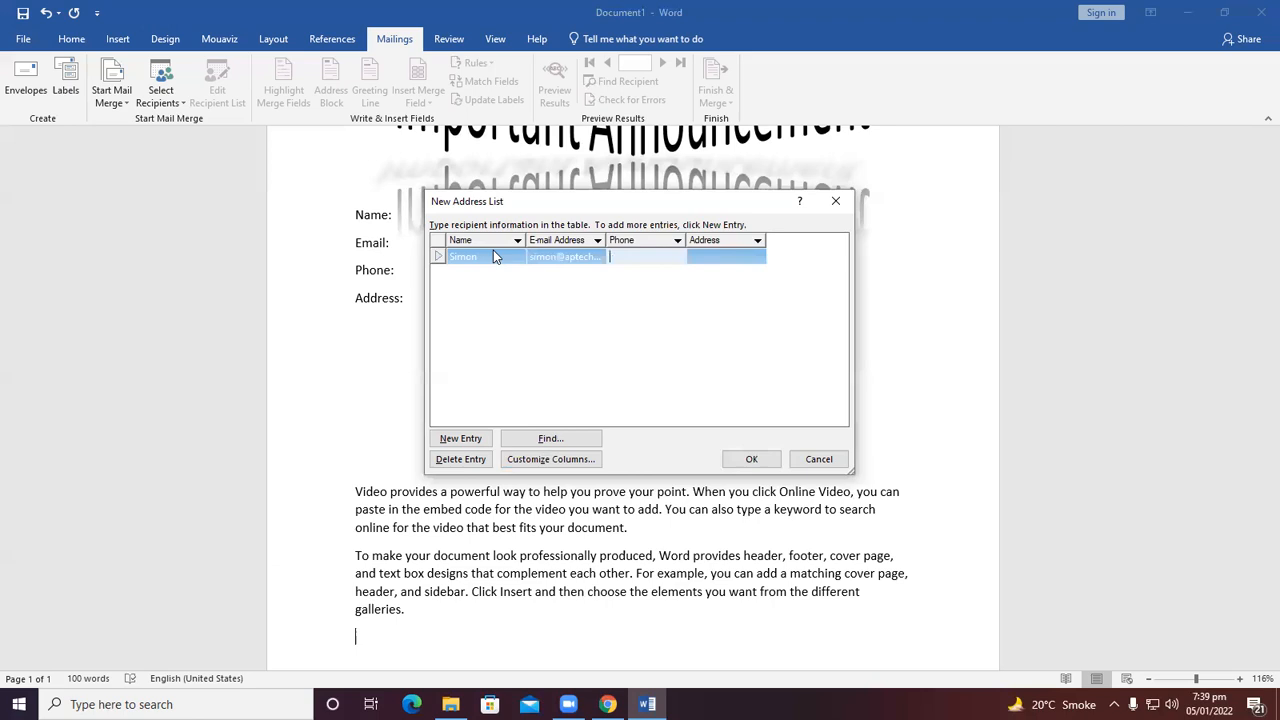
key(shift+Tab)
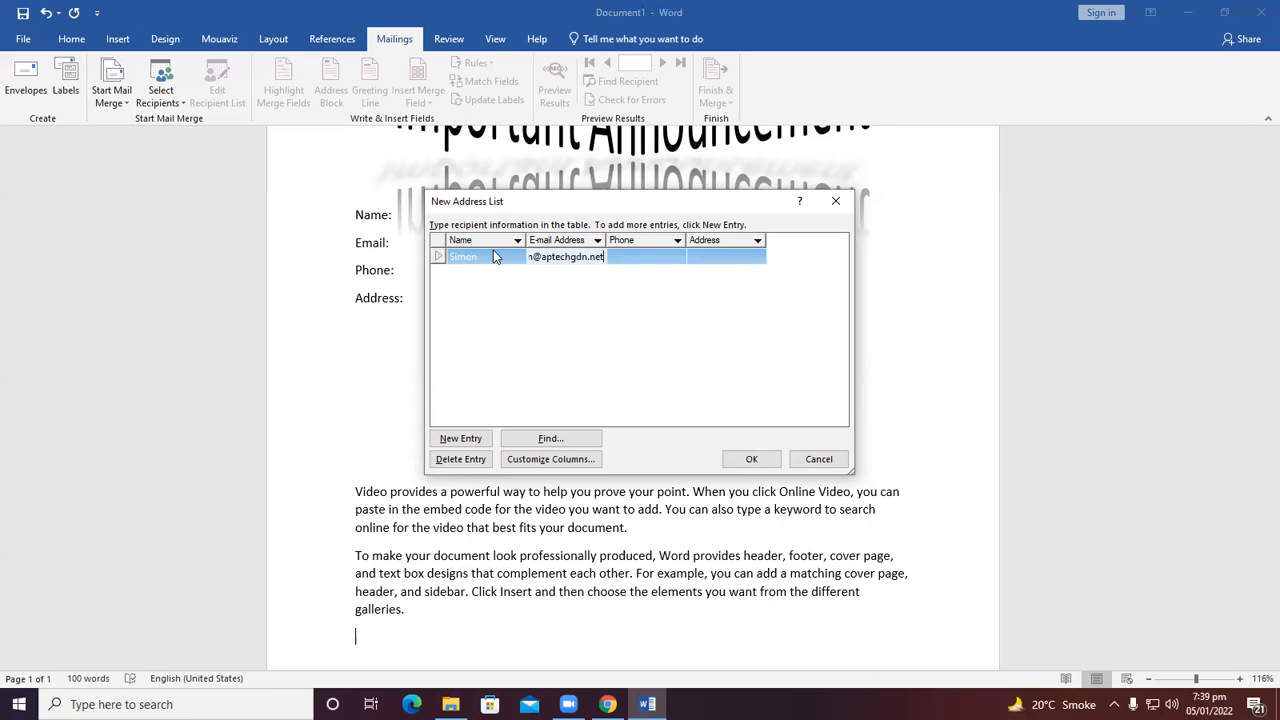
Fill in the first recipient's phone number and city as the address, starting a new row.
key(Tab)
text(5)
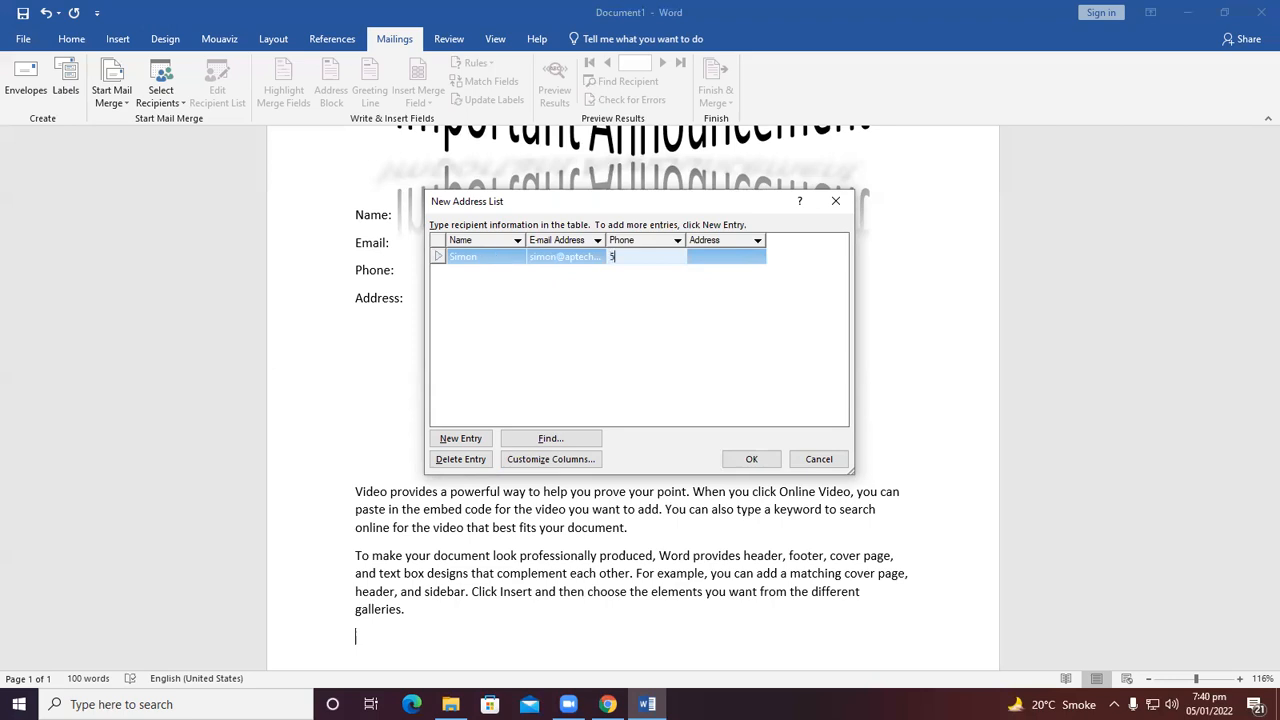
text(42123+6)
key(BackSpace)
key(BackSpace)
text(45)
key(Tab)
text(Karachi)
key(Tab)
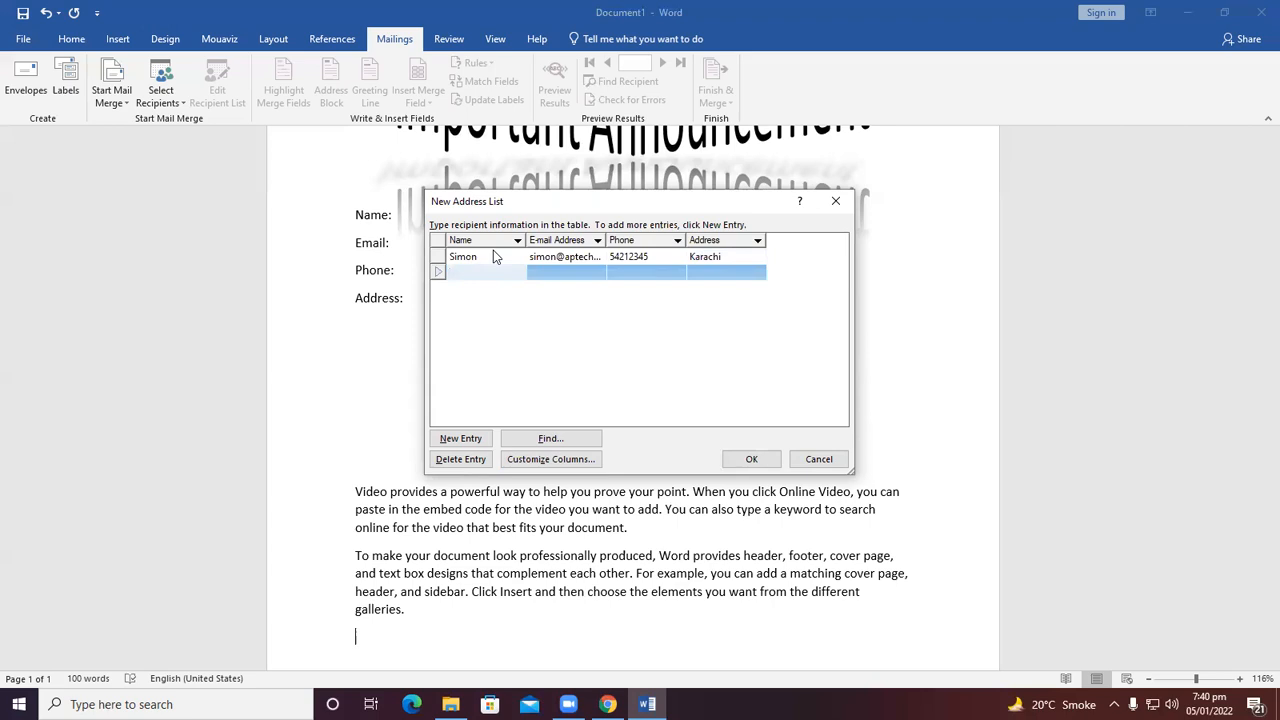
Enter the second recipient's name and e-mail address.
text(Hasan)
key(Tab)
text(sa)
key(BackSpace)
key(BackSpace)
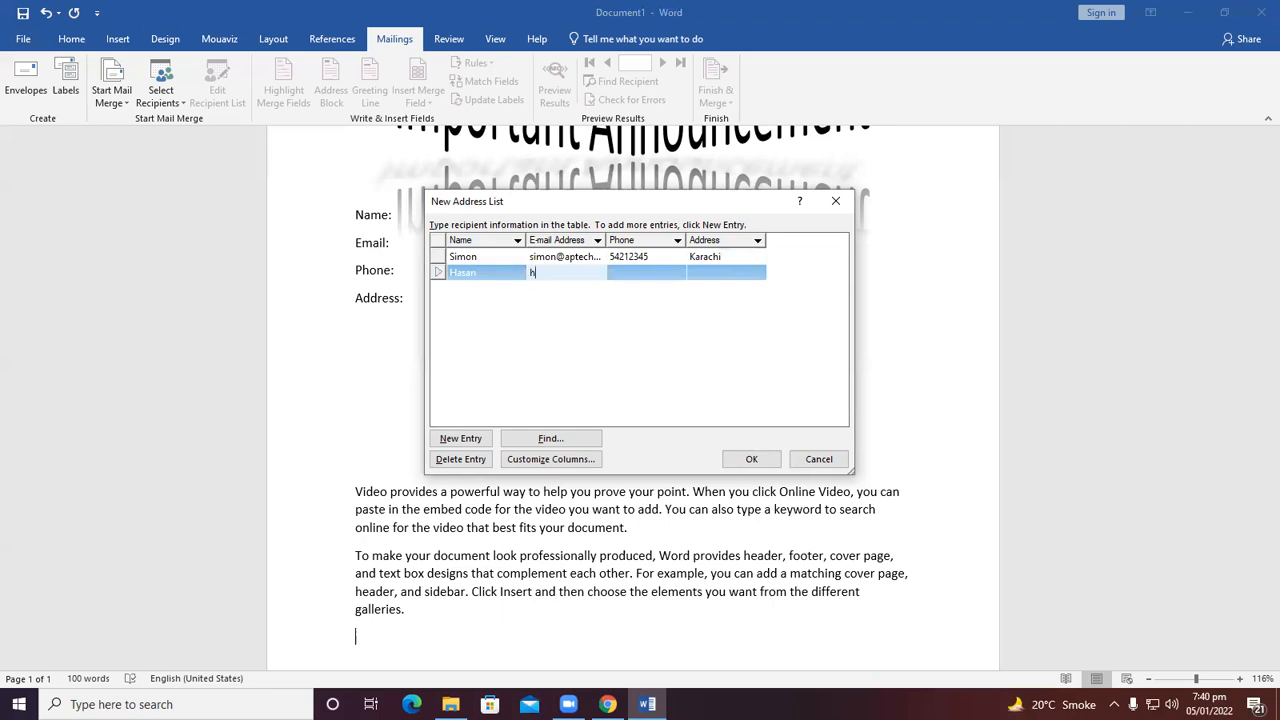
key(Tab)
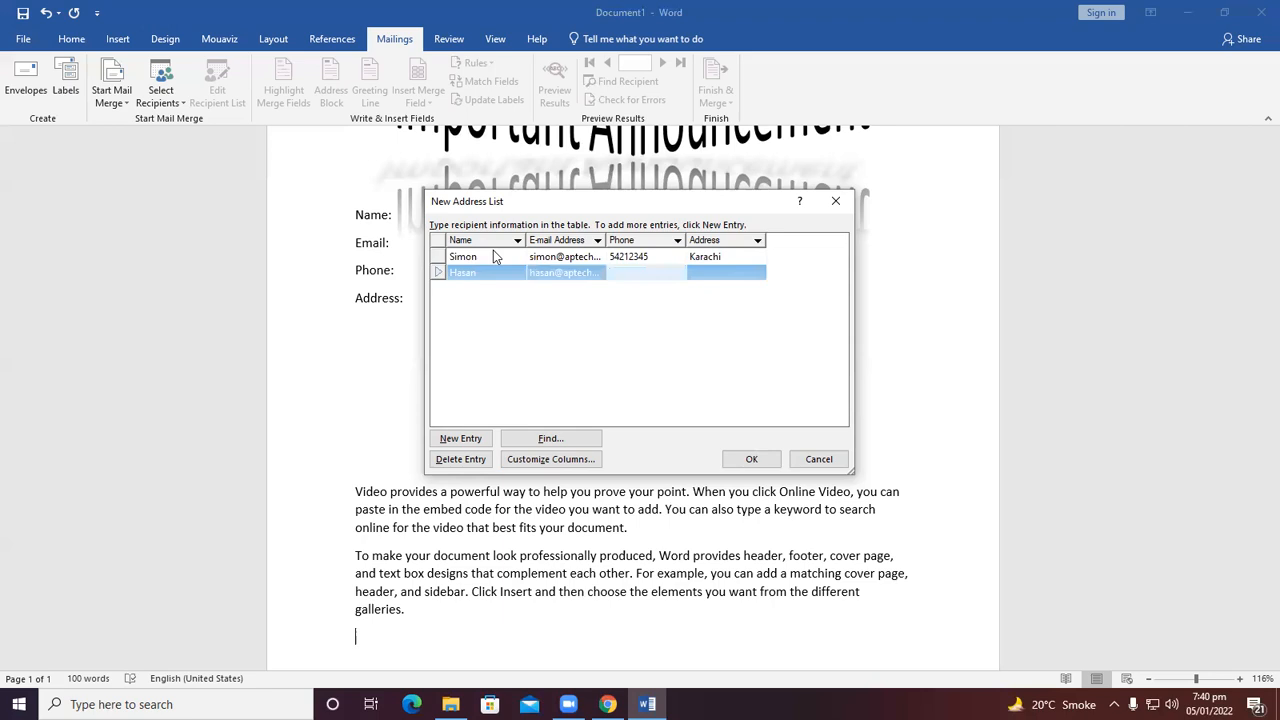
Fill in the second recipient's phone number and city address, then finish the address list.
text(6554555)
key(Tab)
text(Lahore)
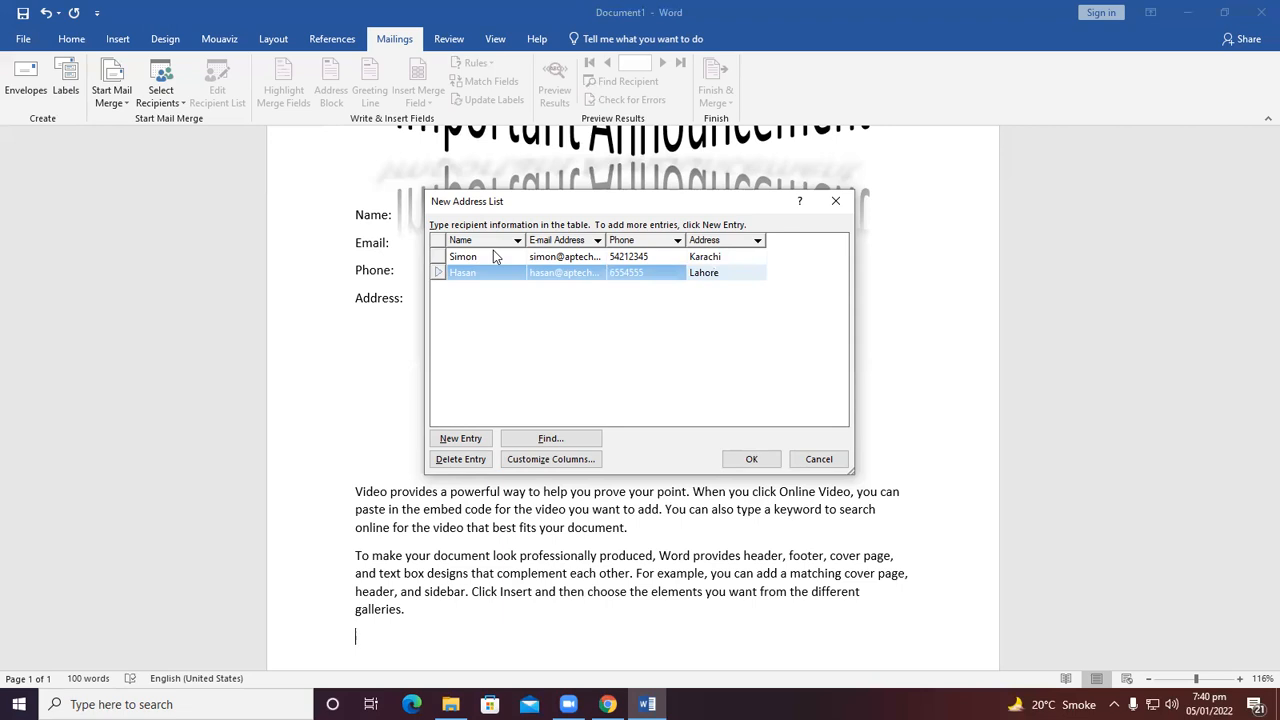
key(Return)
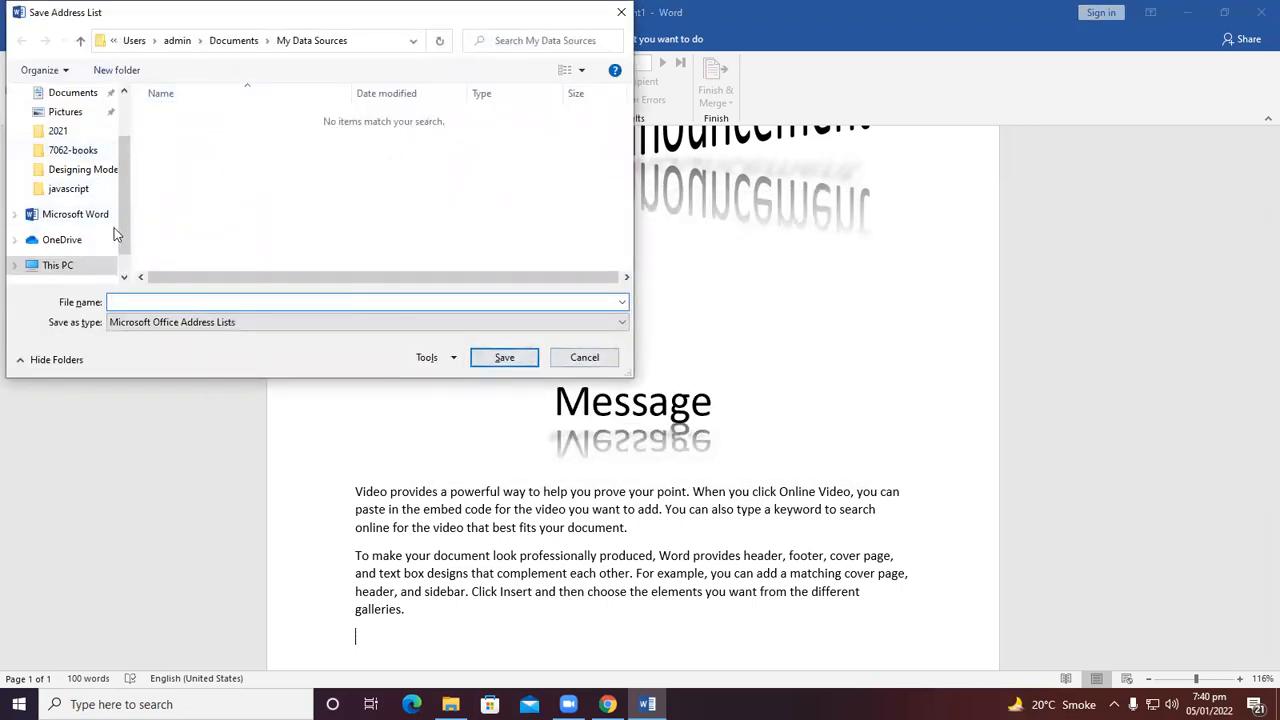
Save the address list on the Desktop as "mylist".
scroll(88, 160, up, 1)
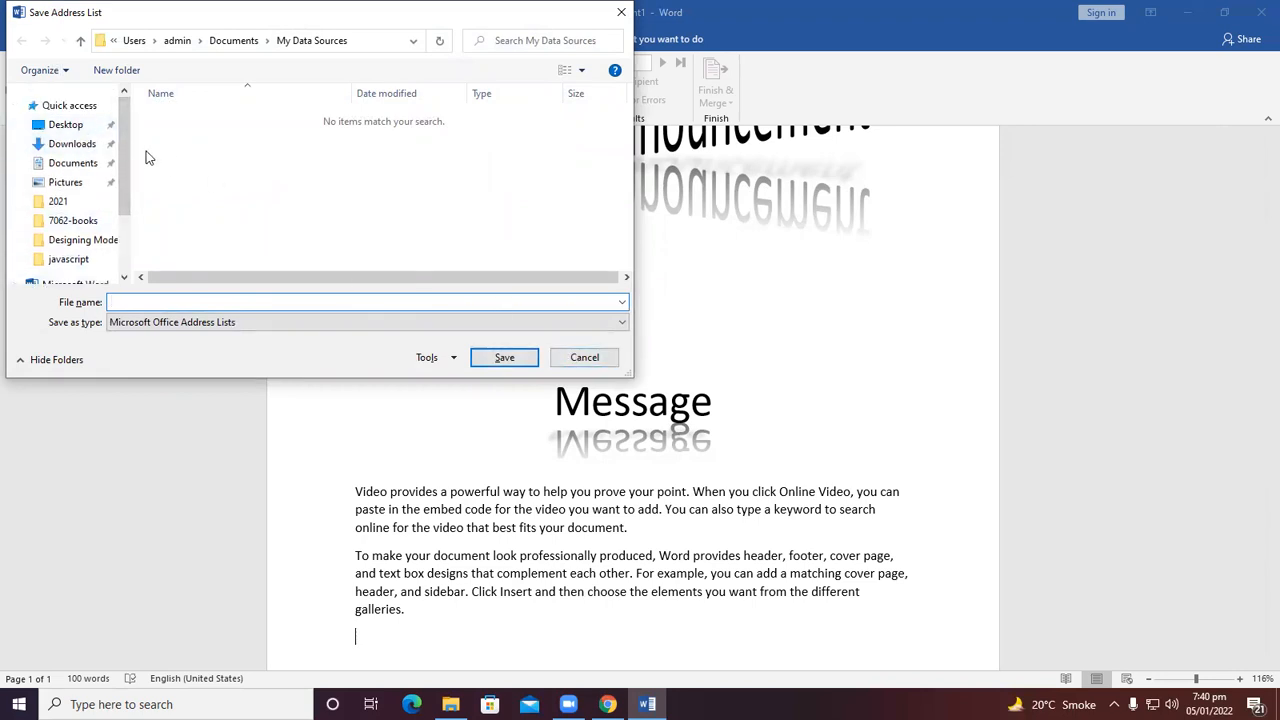
click(88, 127)
click(147, 300)
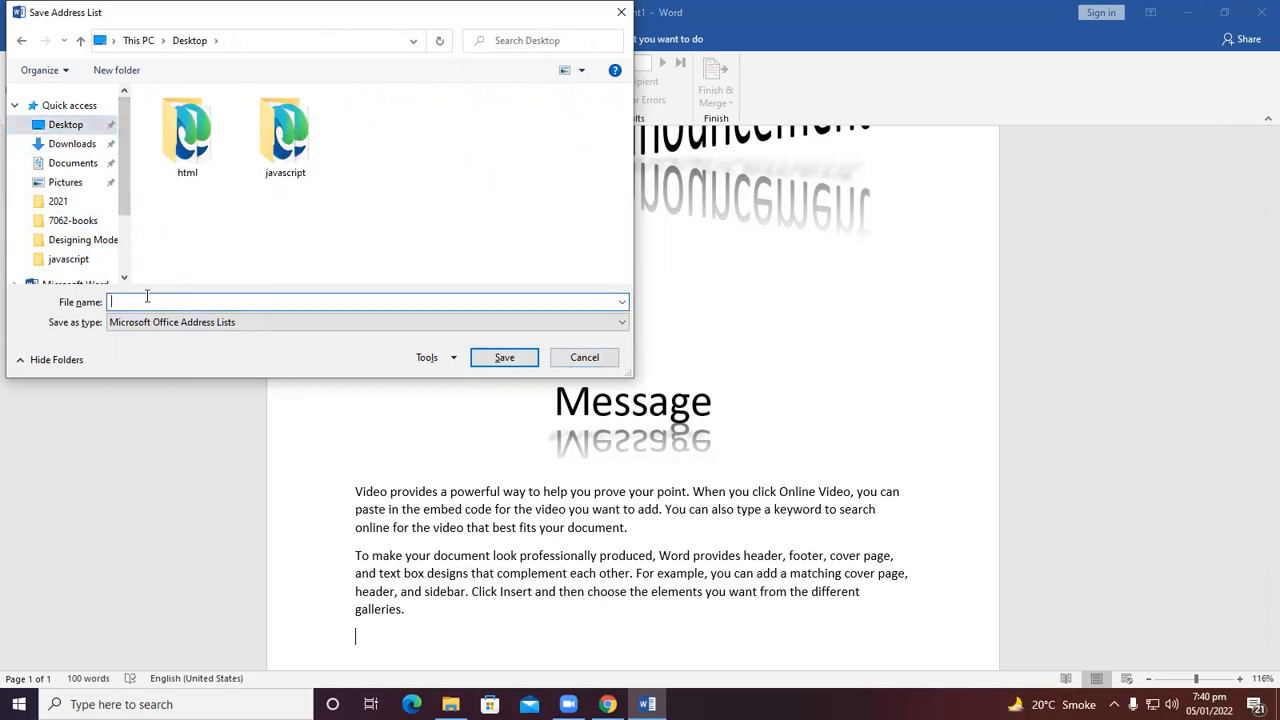
text(mylist)
click(504, 358)
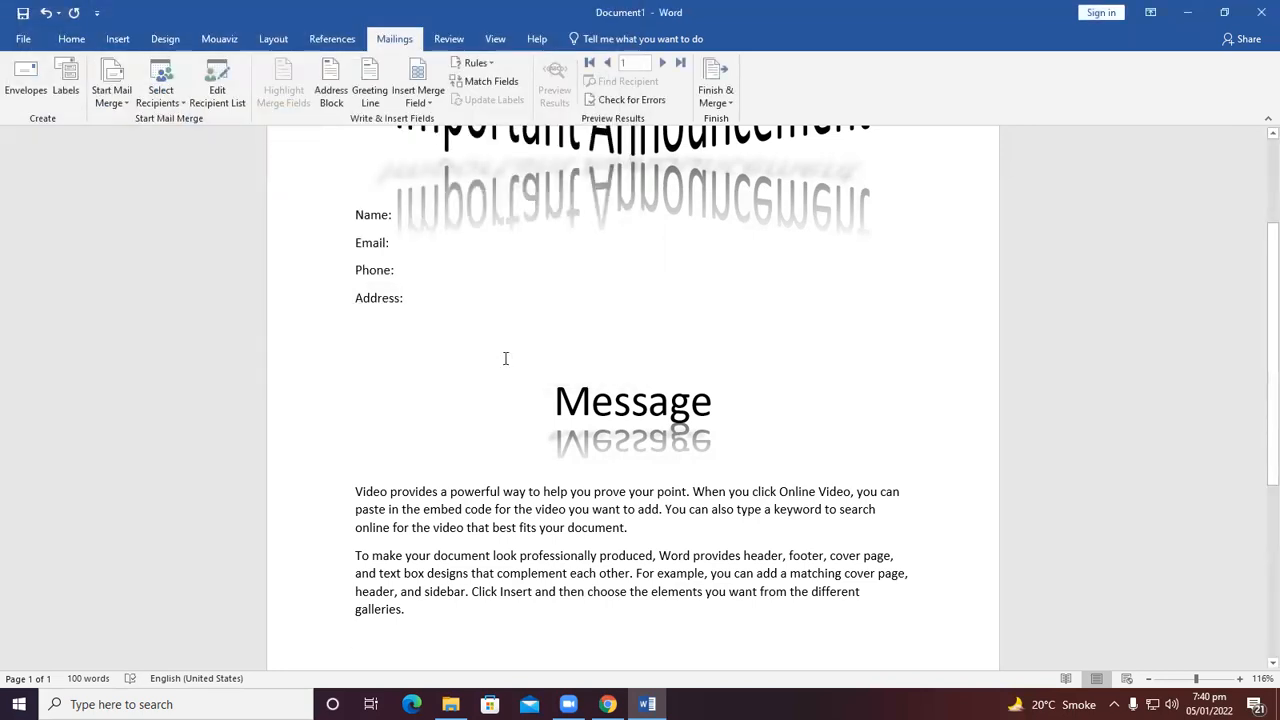
Open the mylist.mdb data source for editing from the recipient list and start a new row.
click(215, 92)
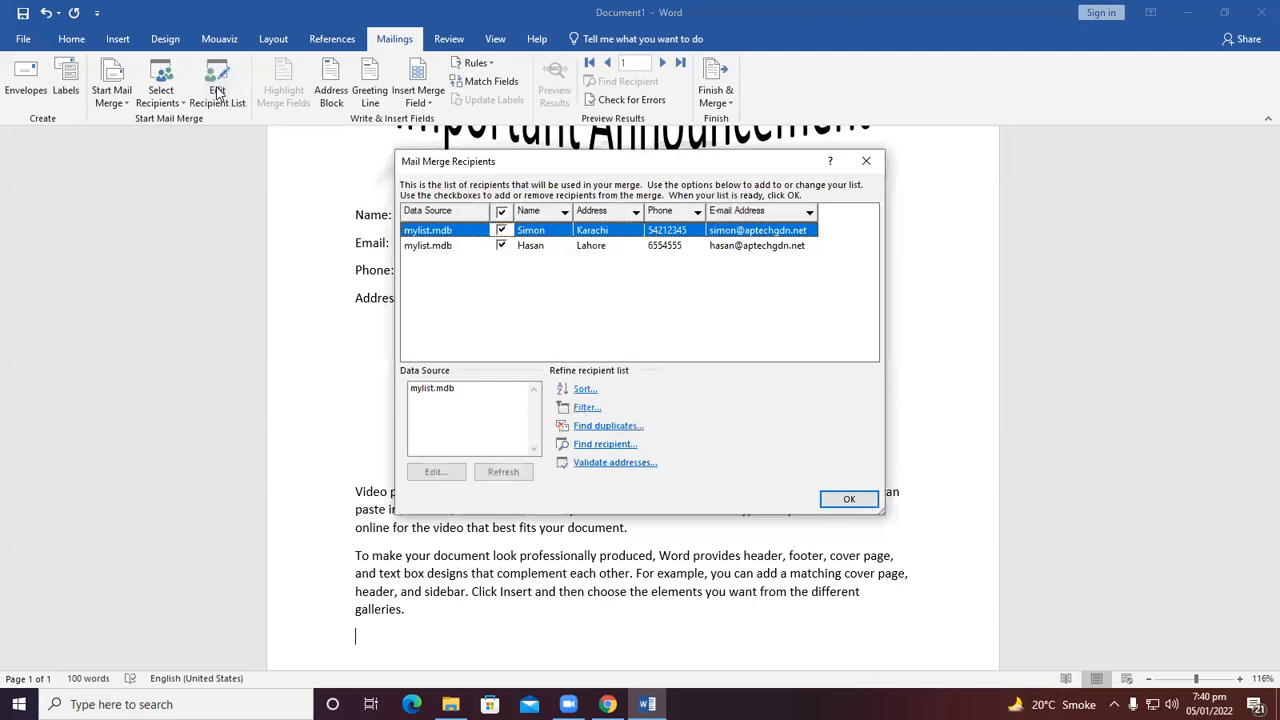
click(450, 390)
click(433, 473)
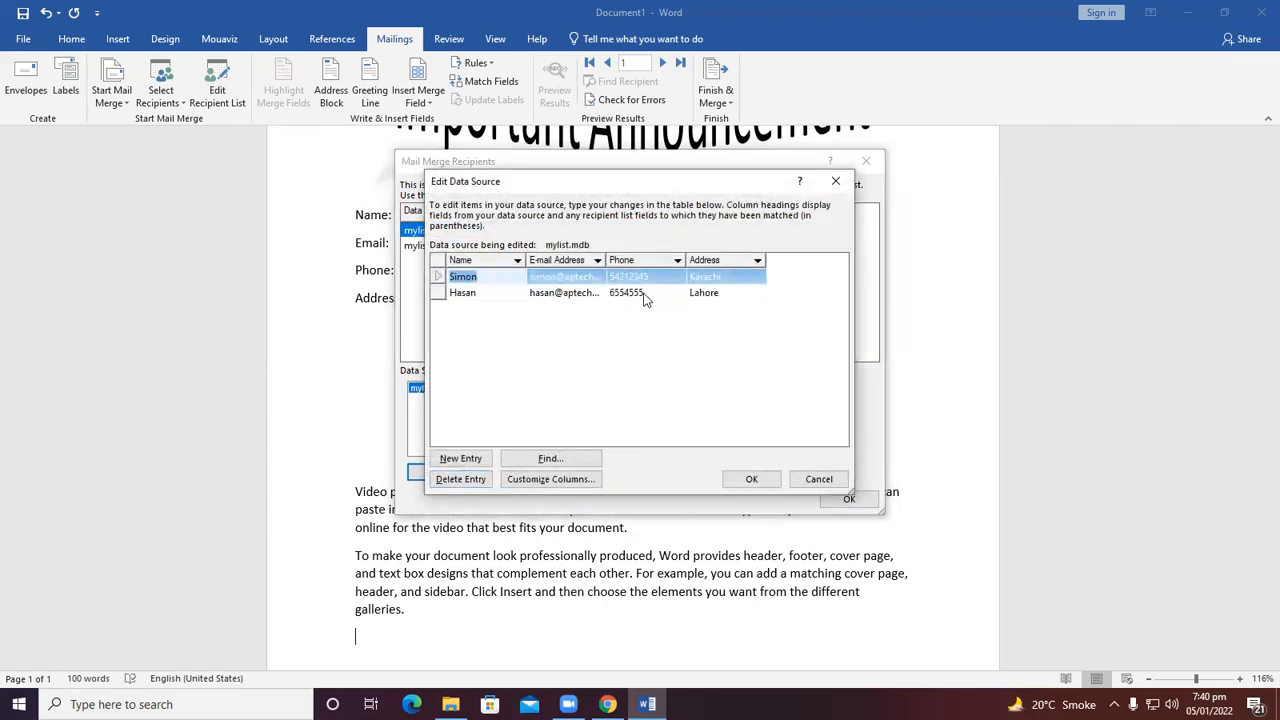
click(724, 293)
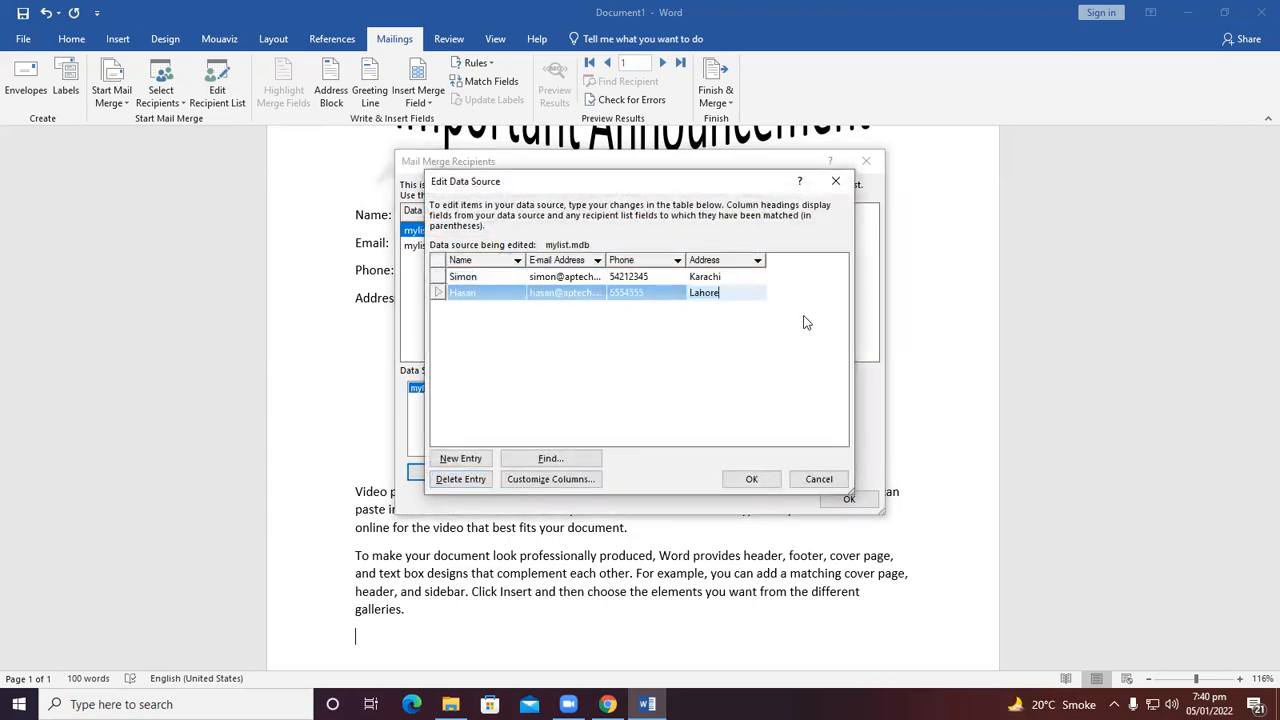
key(Tab)
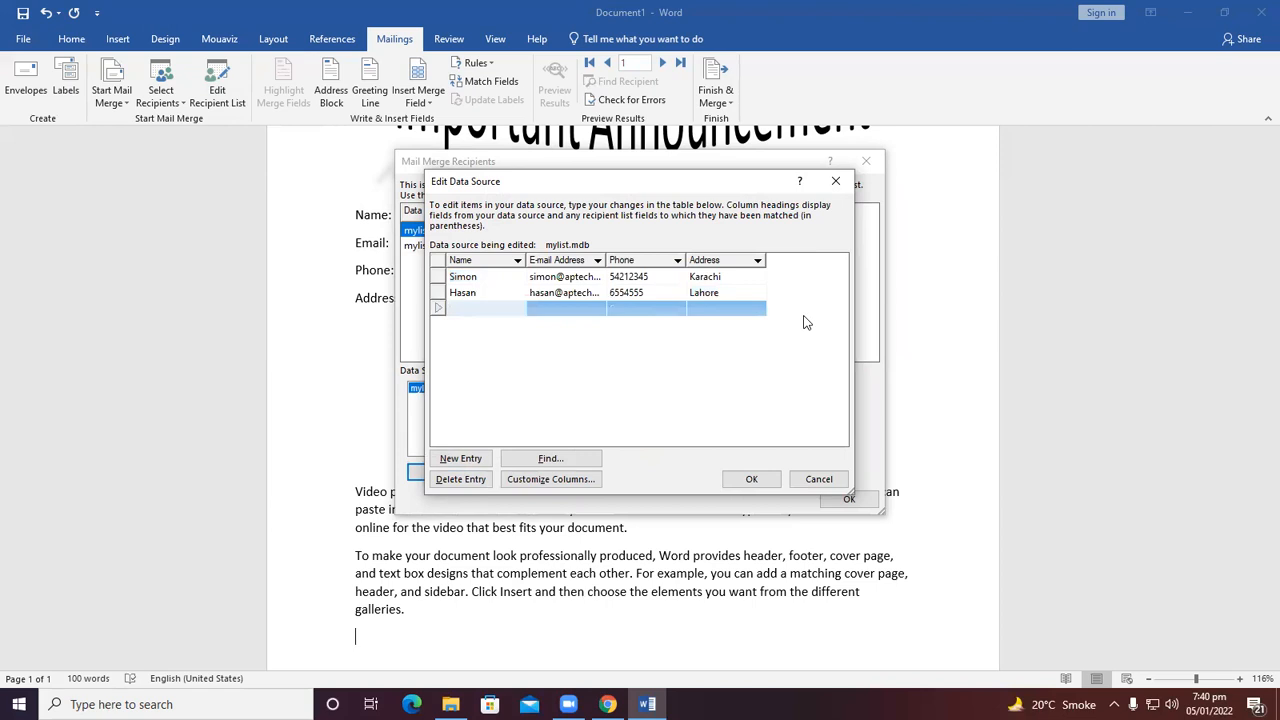
Add a third recipient with name, e-mail address, phone number and city address.
text(Faisal)
key(Tab)
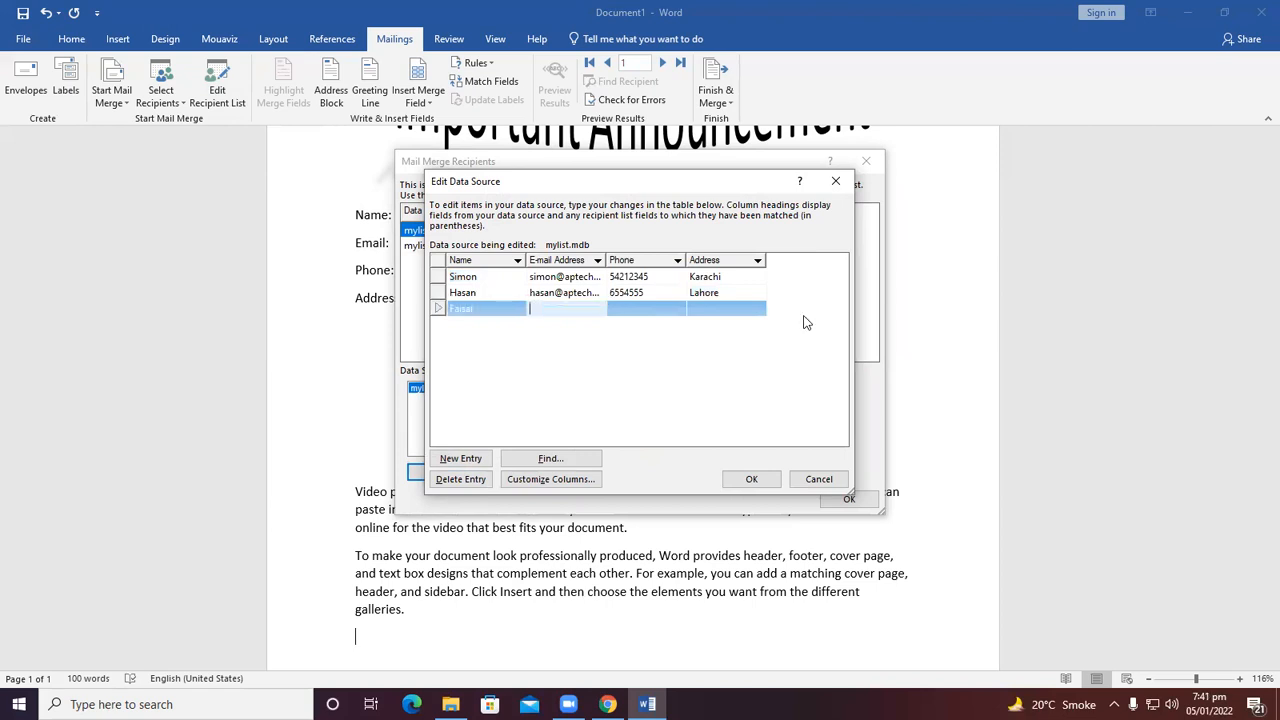
text(g)
key(BackSpace)
key(Tab)
text(6554533)
key(Tab)
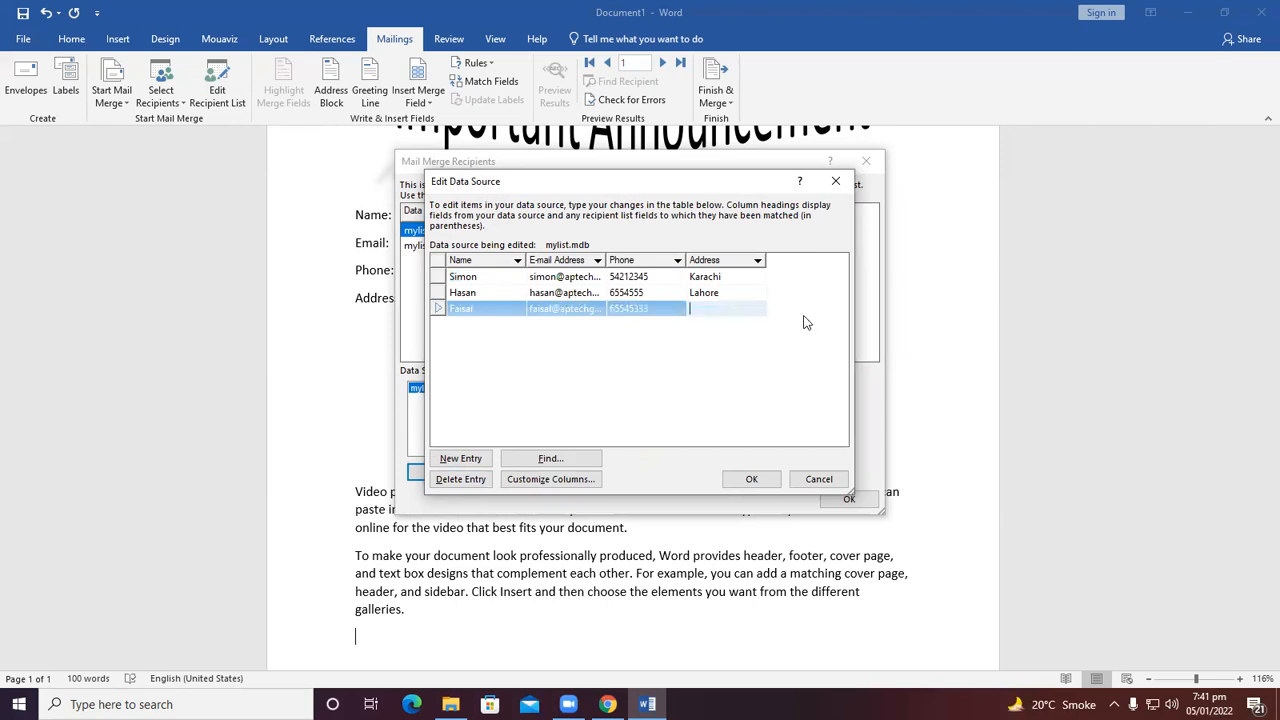
text(Peshwar)
key(Tab)
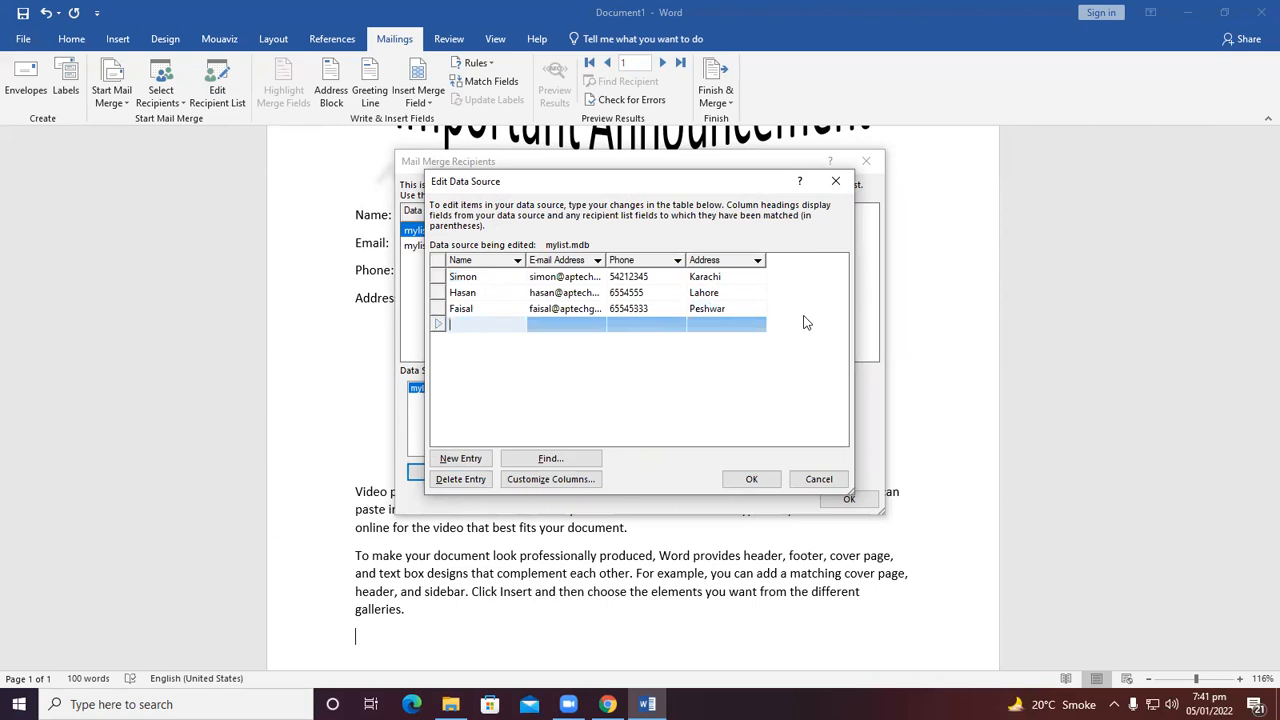
Enter a fourth recipient's name and e-mail address.
text(Kousar)
key(Tab)
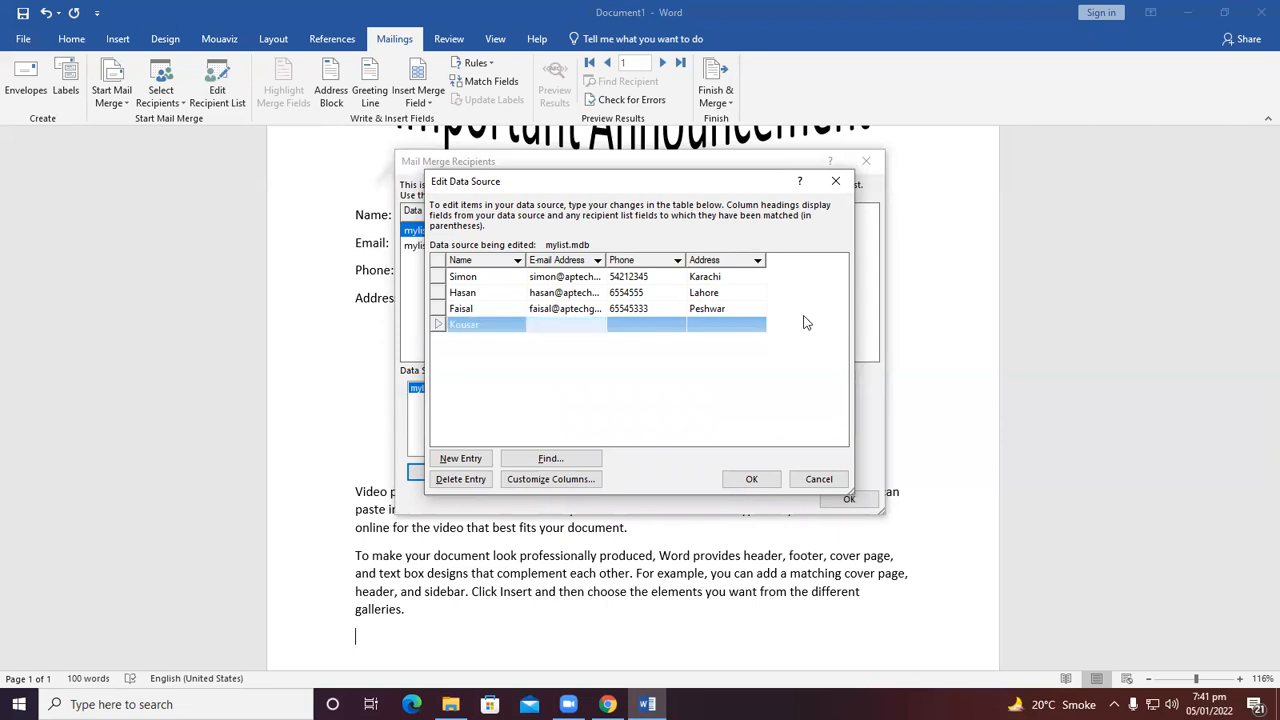
key(Tab)
Fill in the fourth recipient's phone number and city address.
text(55442+6)
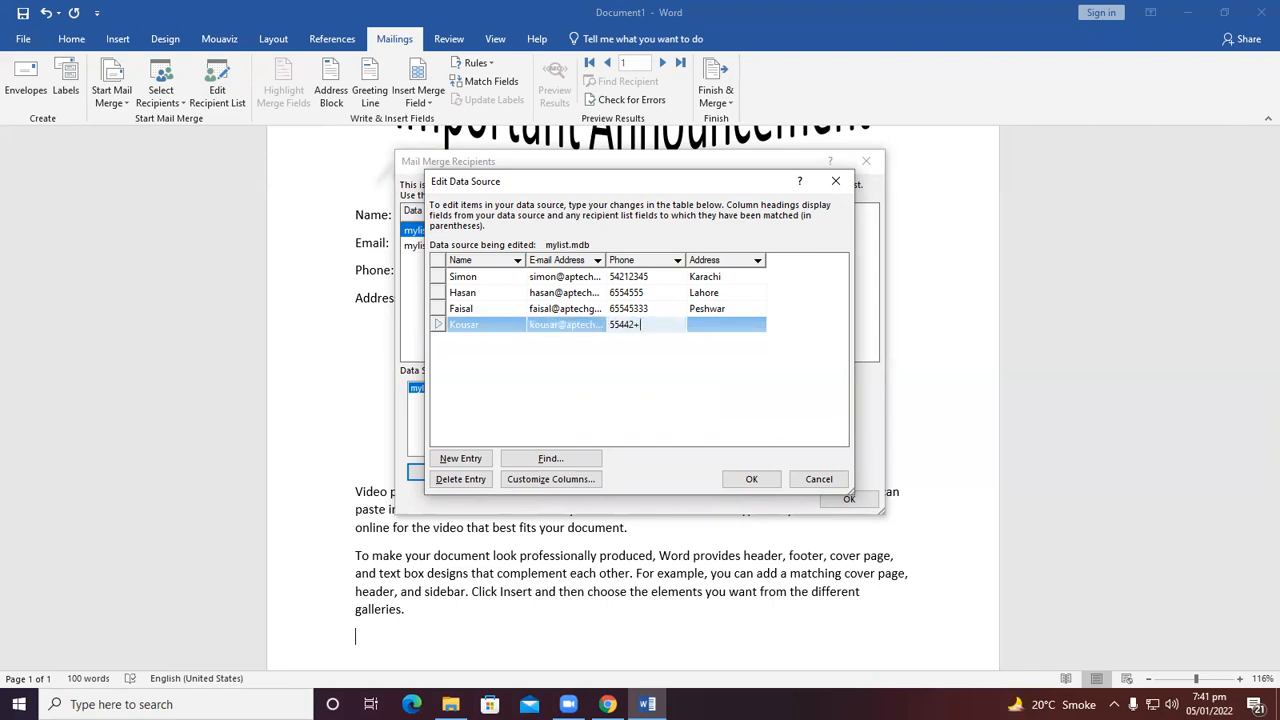
key(BackSpace)
key(BackSpace)
key(BackSpace)
text(5755)
key(Tab)
text(mULTAN)
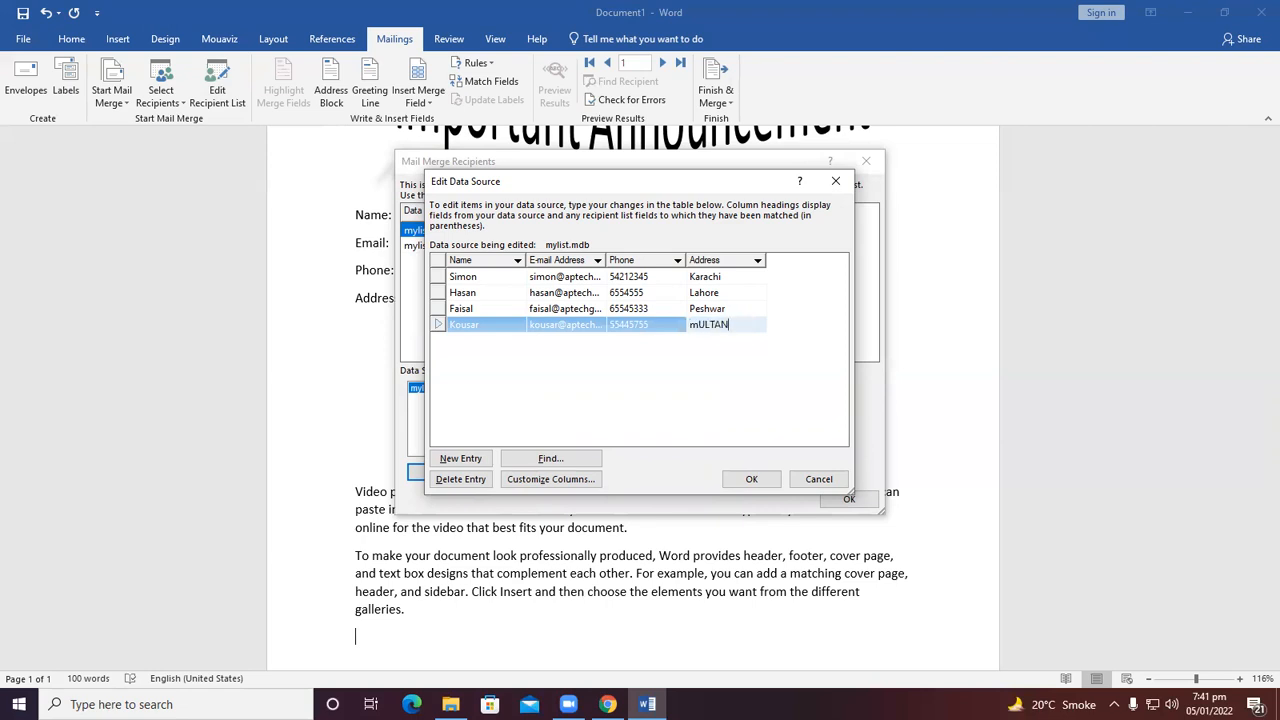
key(BackSpace)
key(BackSpace)
key(BackSpace)
key(BackSpace)
key(BackSpace)
key(BackSpace)
text(Multan)
click(712, 308)
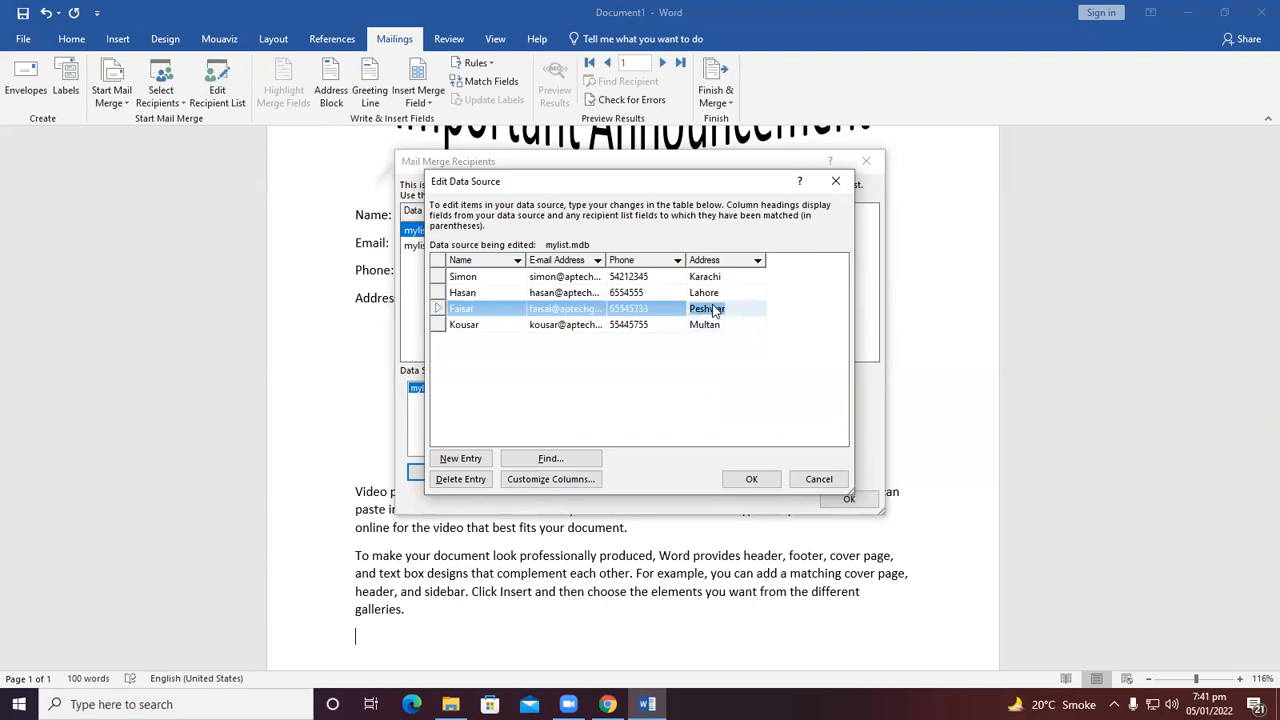
Complete the third recipient's address as Peshawar.
text(a)
click(722, 325)
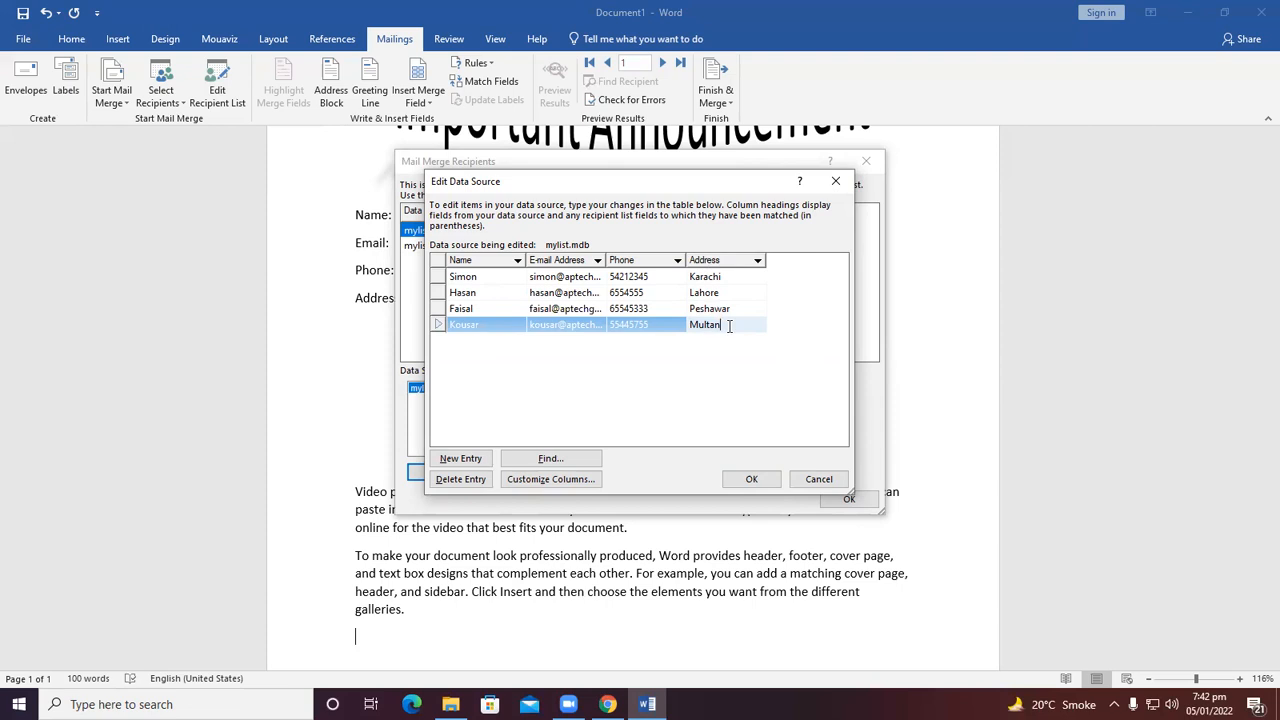
click(461, 458)
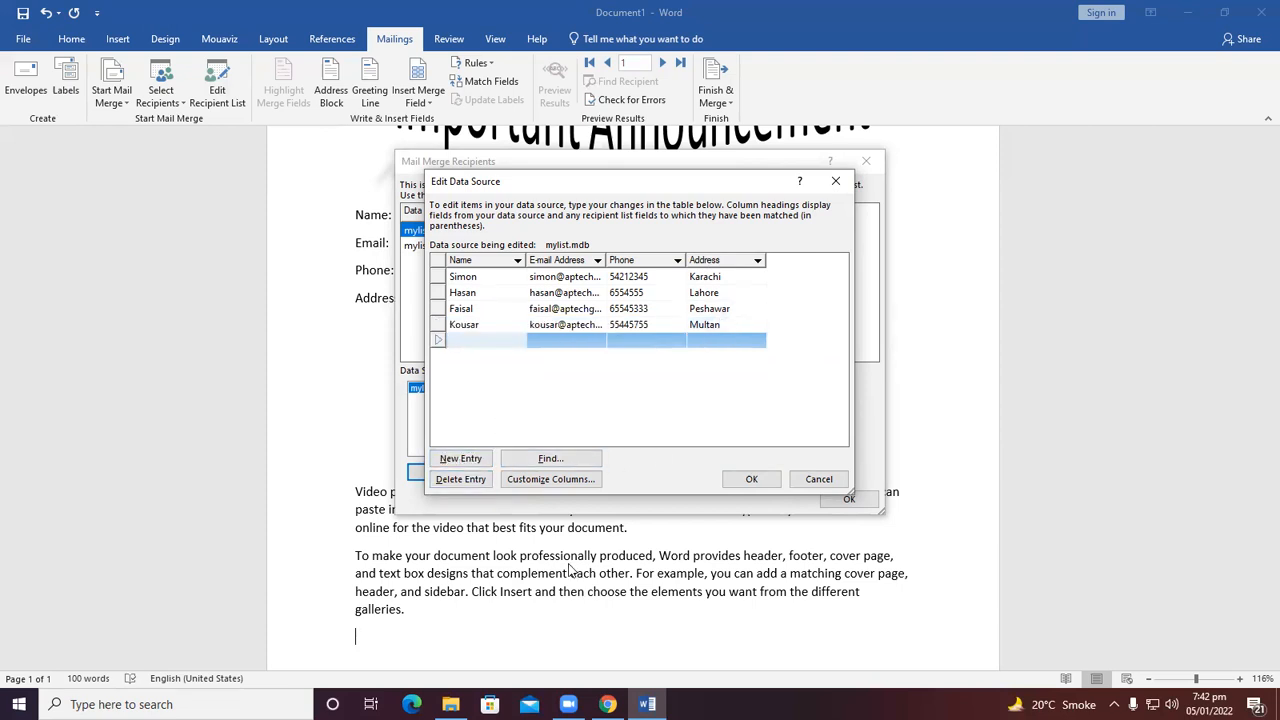
click(469, 480)
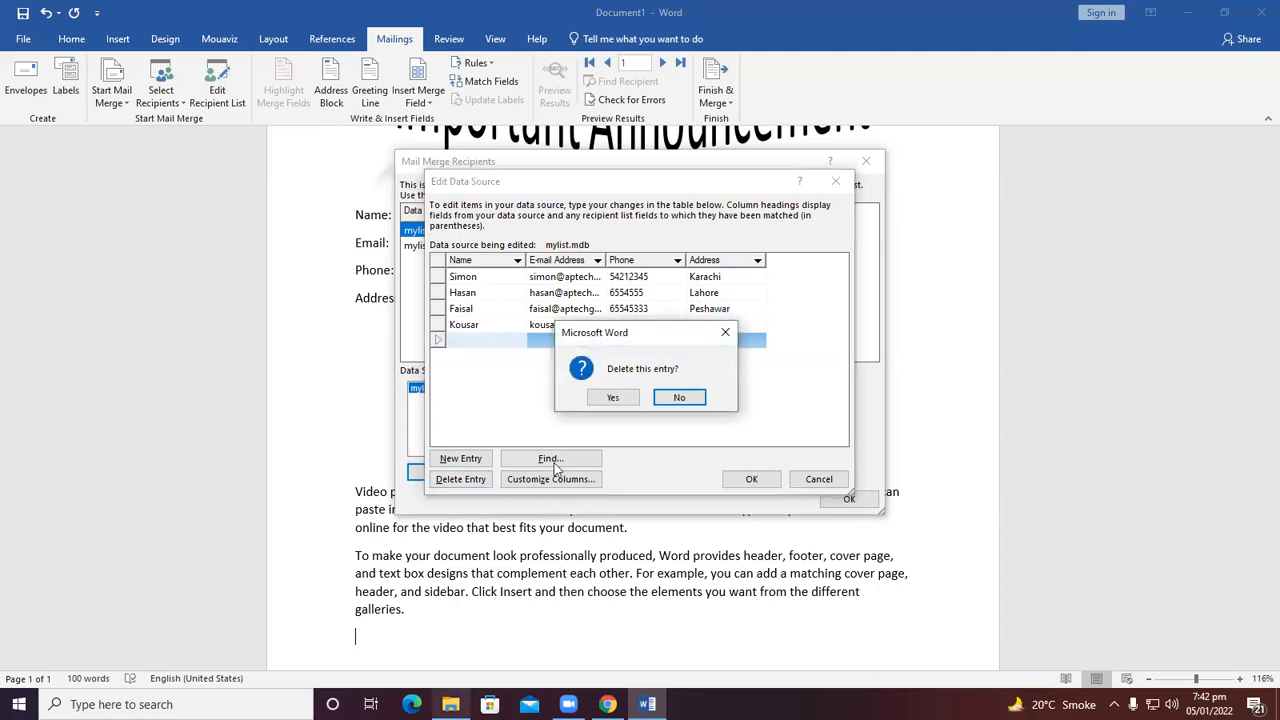
click(612, 397)
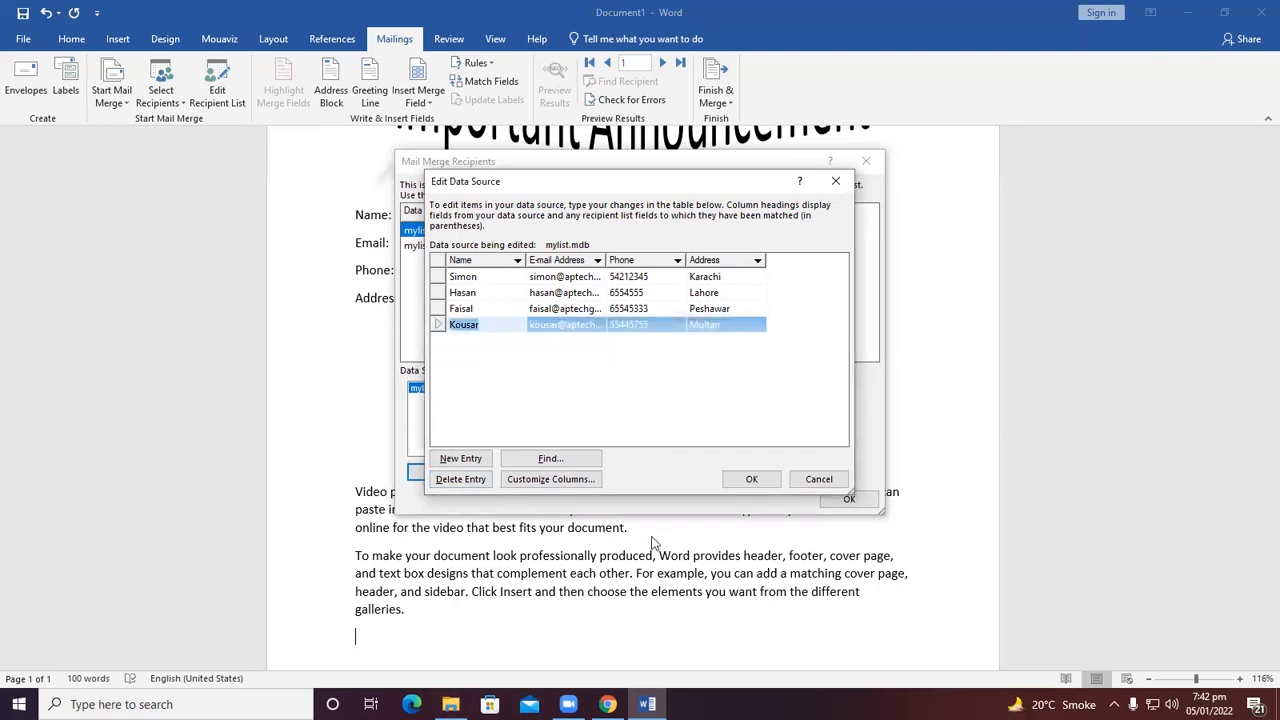
Save the edited recipient list to mylist.mdb and close the recipient list.
click(752, 479)
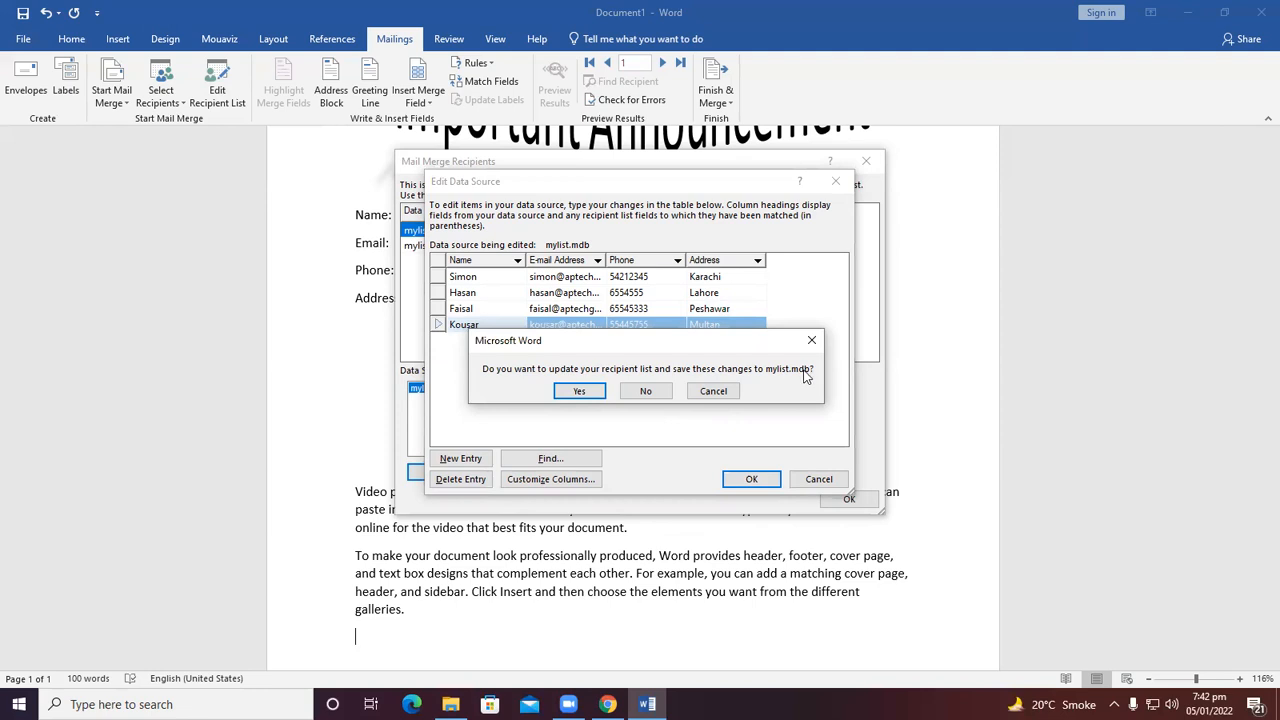
click(580, 392)
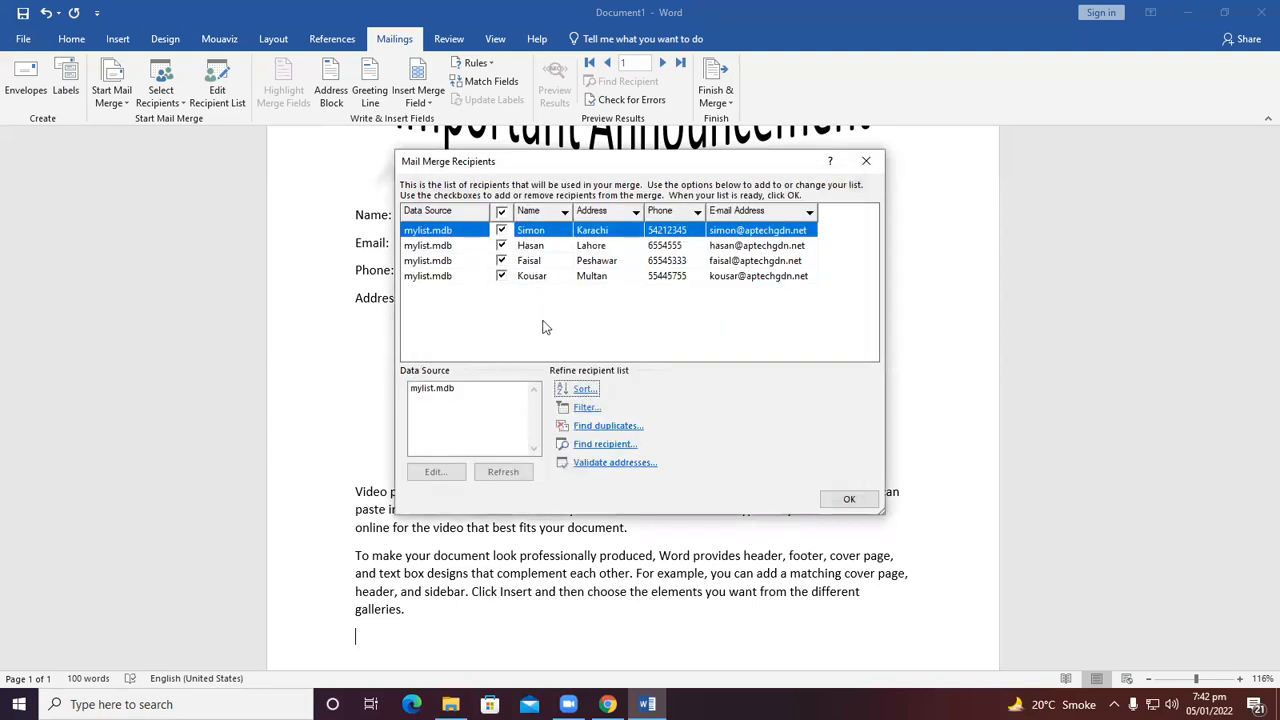
click(836, 503)
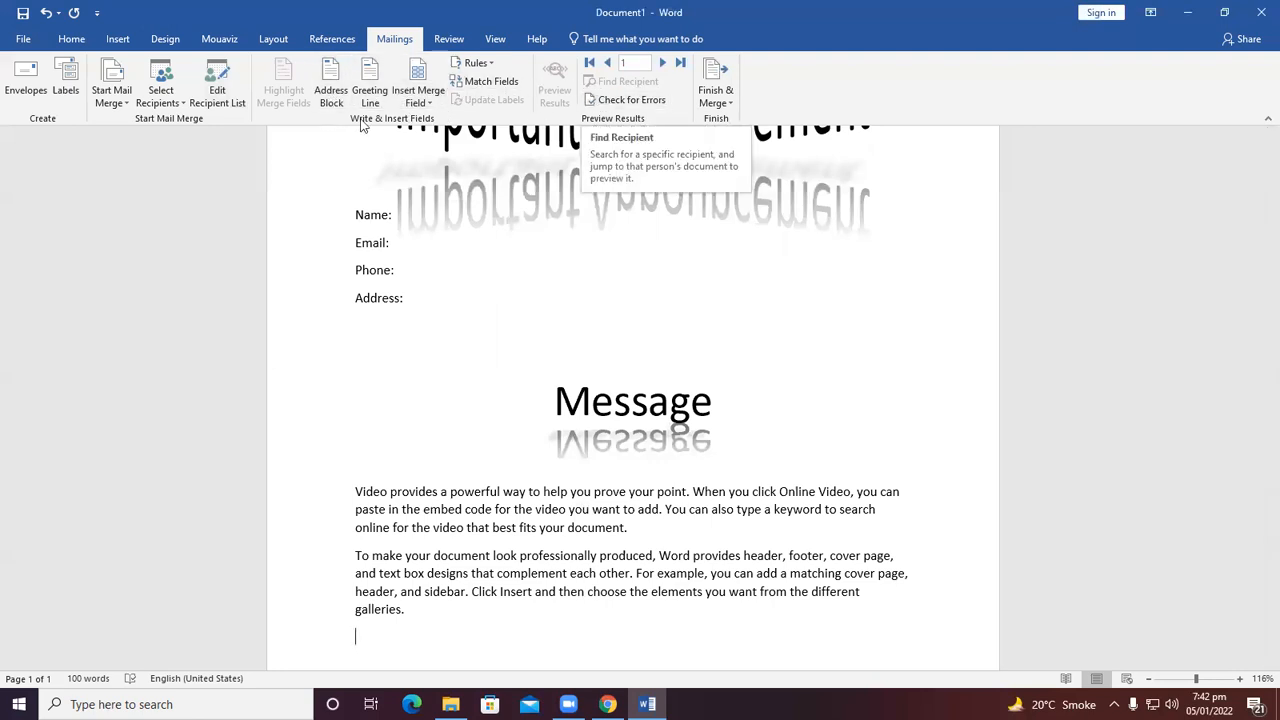
click(161, 96)
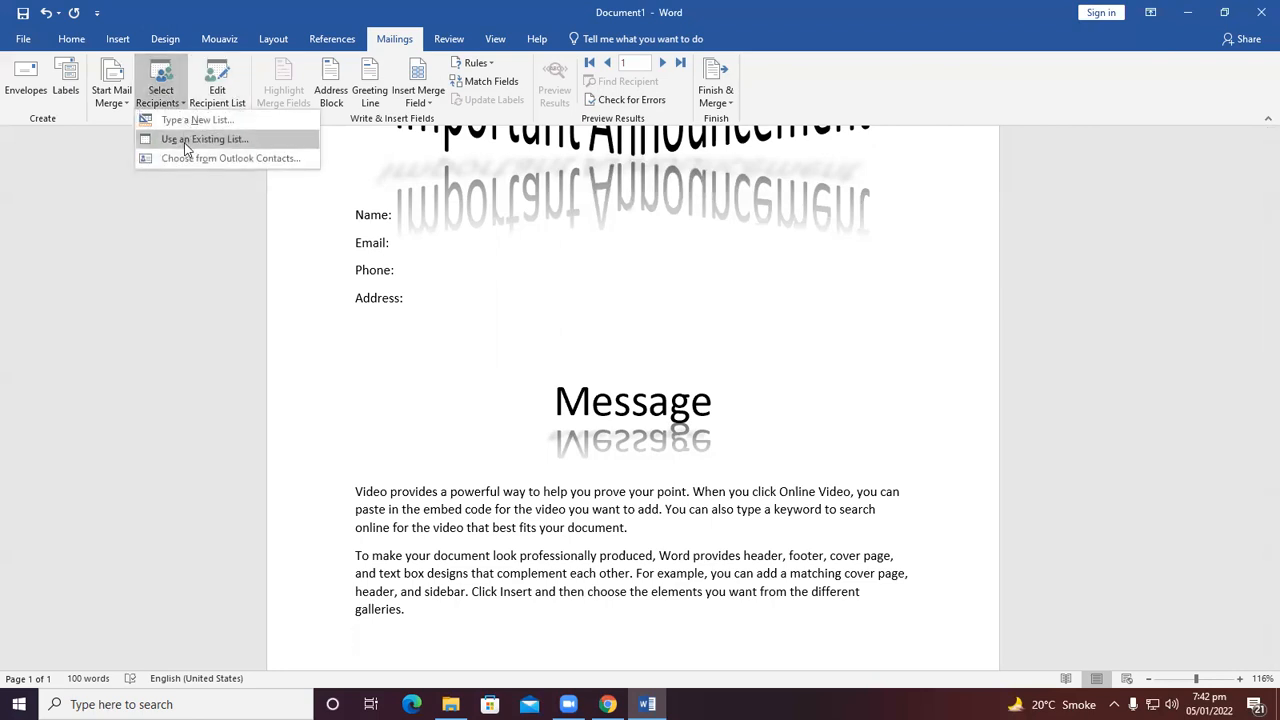
click(178, 355)
click(1190, 14)
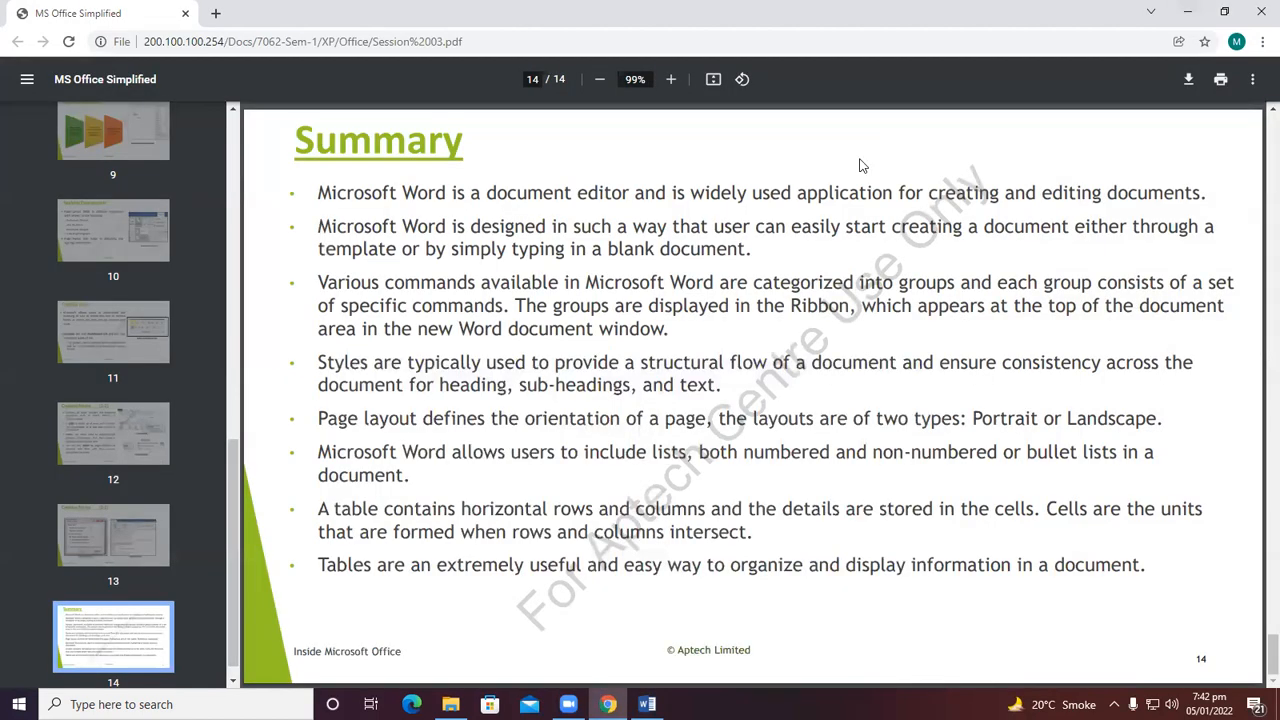
click(1188, 10)
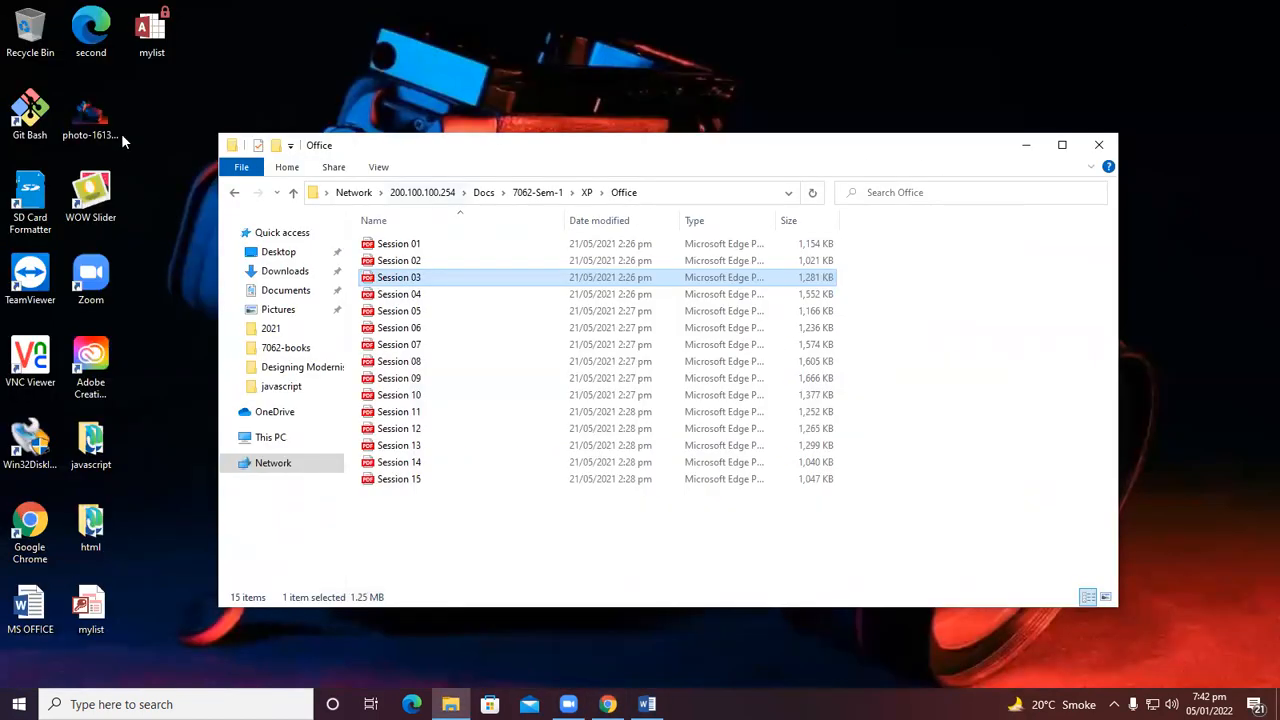
click(152, 30)
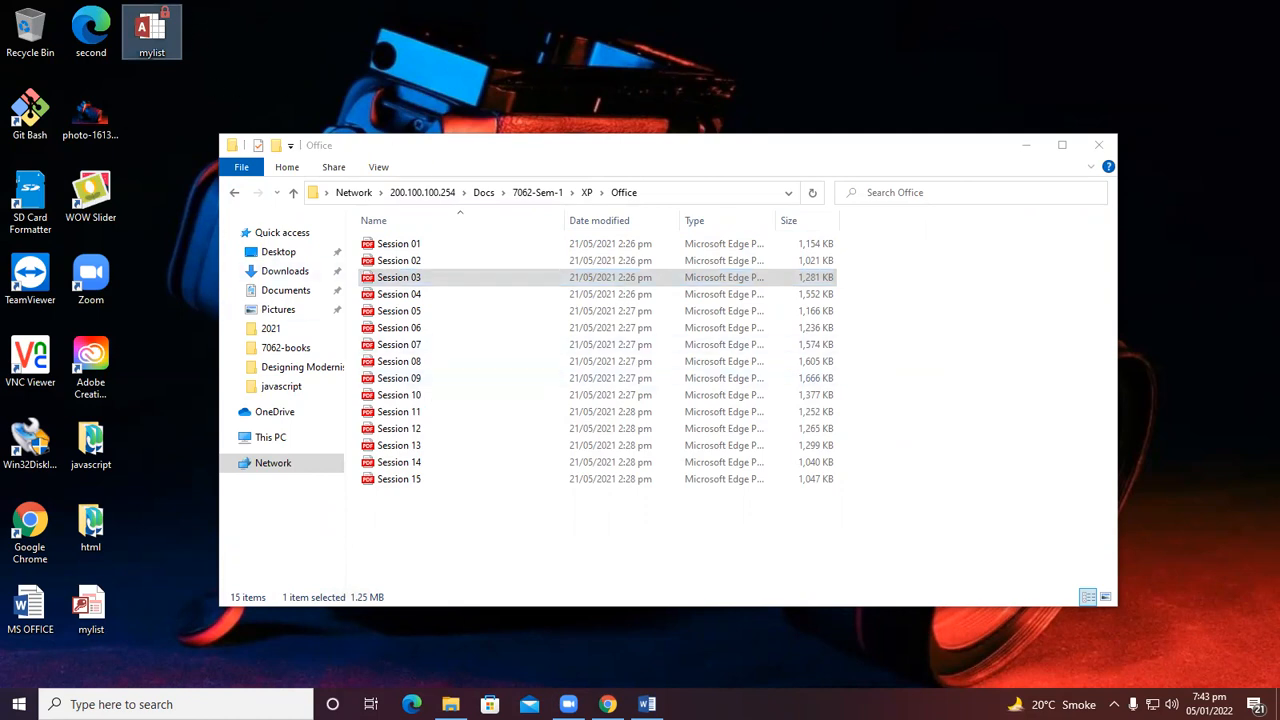
click(607, 704)
click(647, 704)
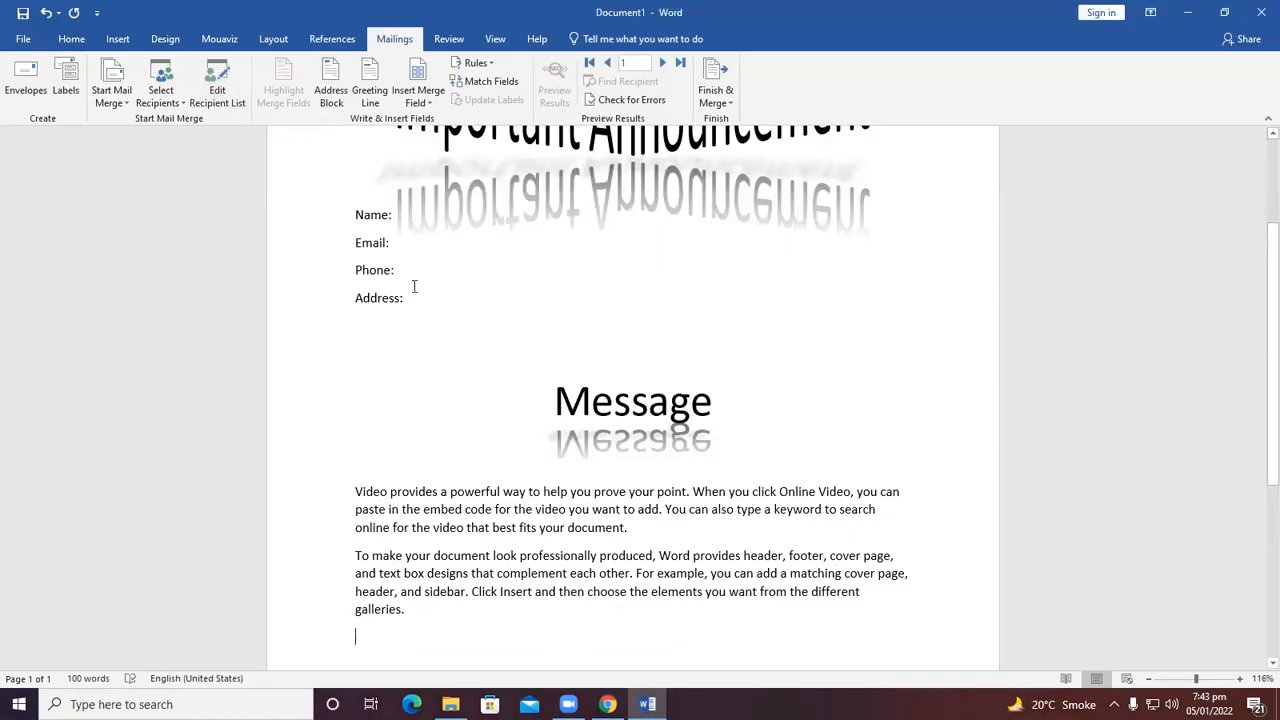
Examine the Address Block and Greeting Line dialogs without inserting either.
scroll(414, 287, up, 3)
click(338, 96)
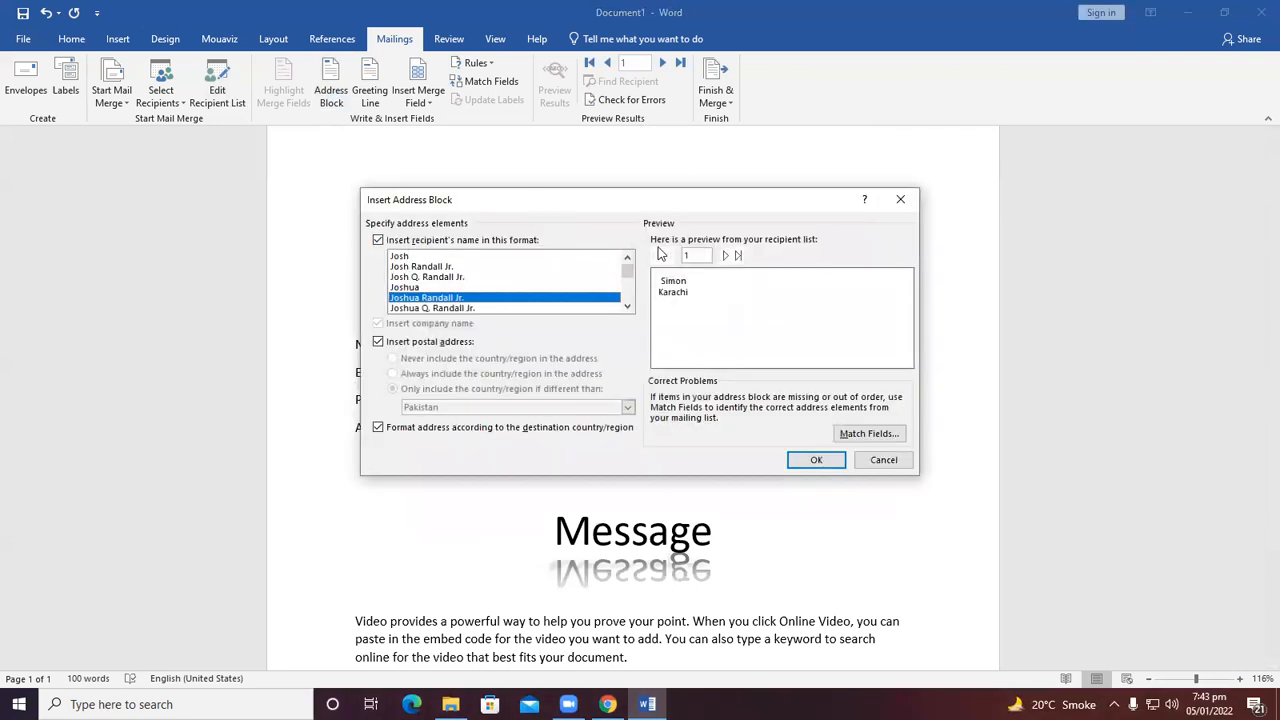
click(900, 199)
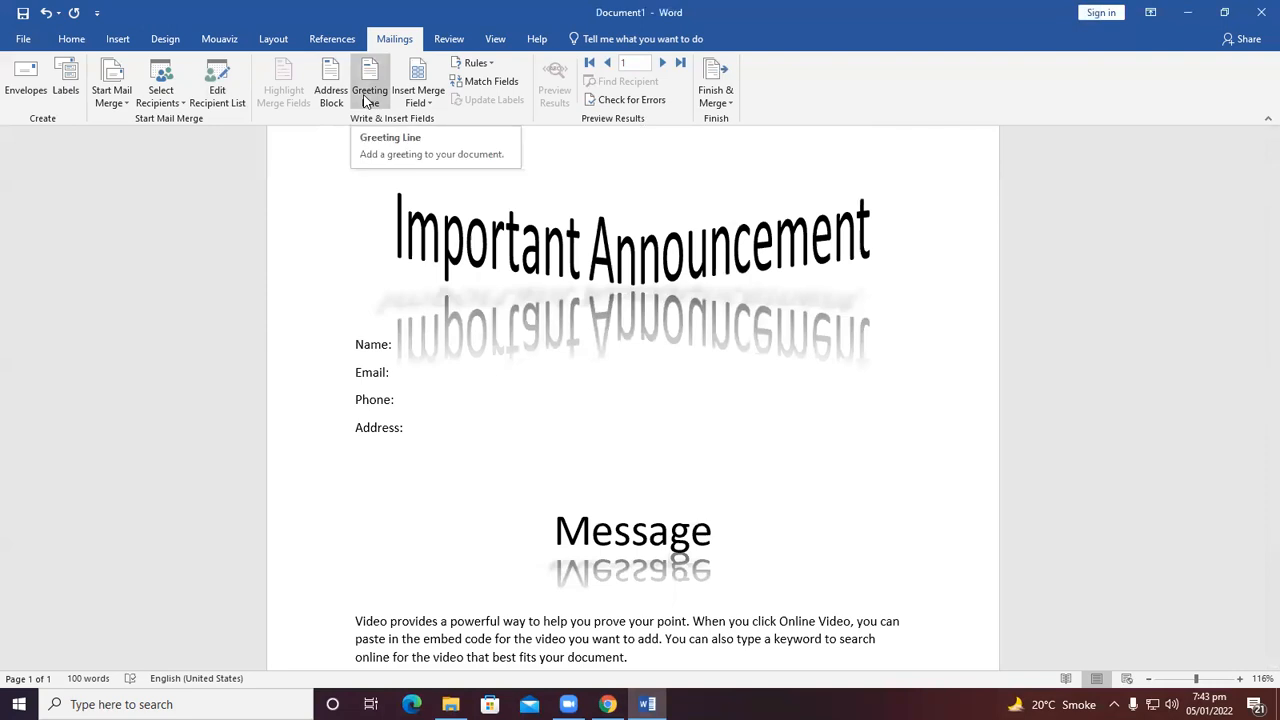
click(367, 98)
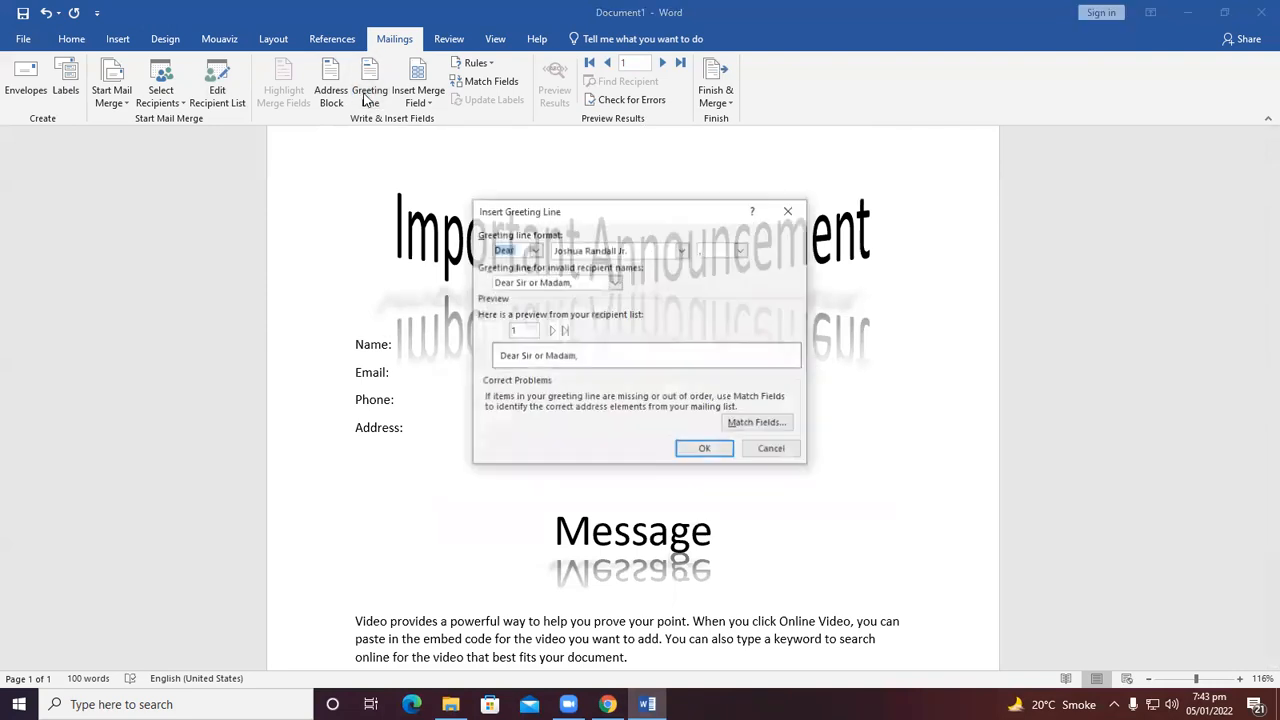
click(535, 250)
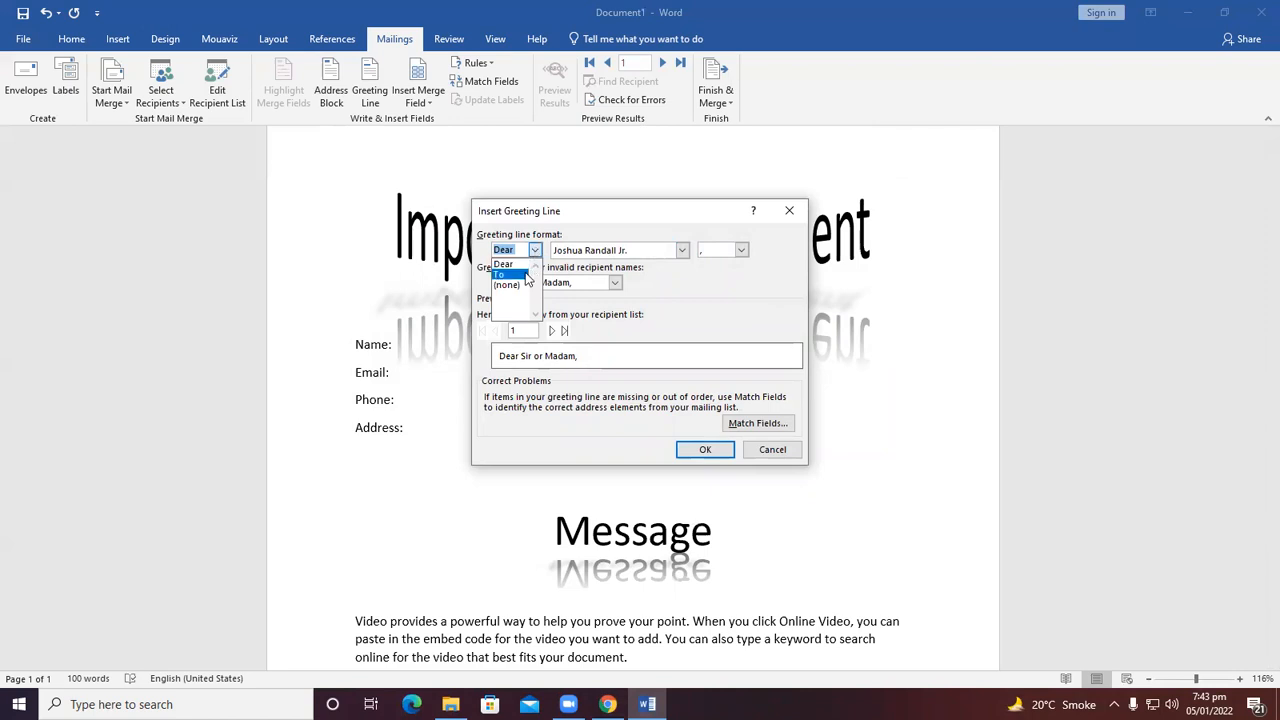
click(567, 213)
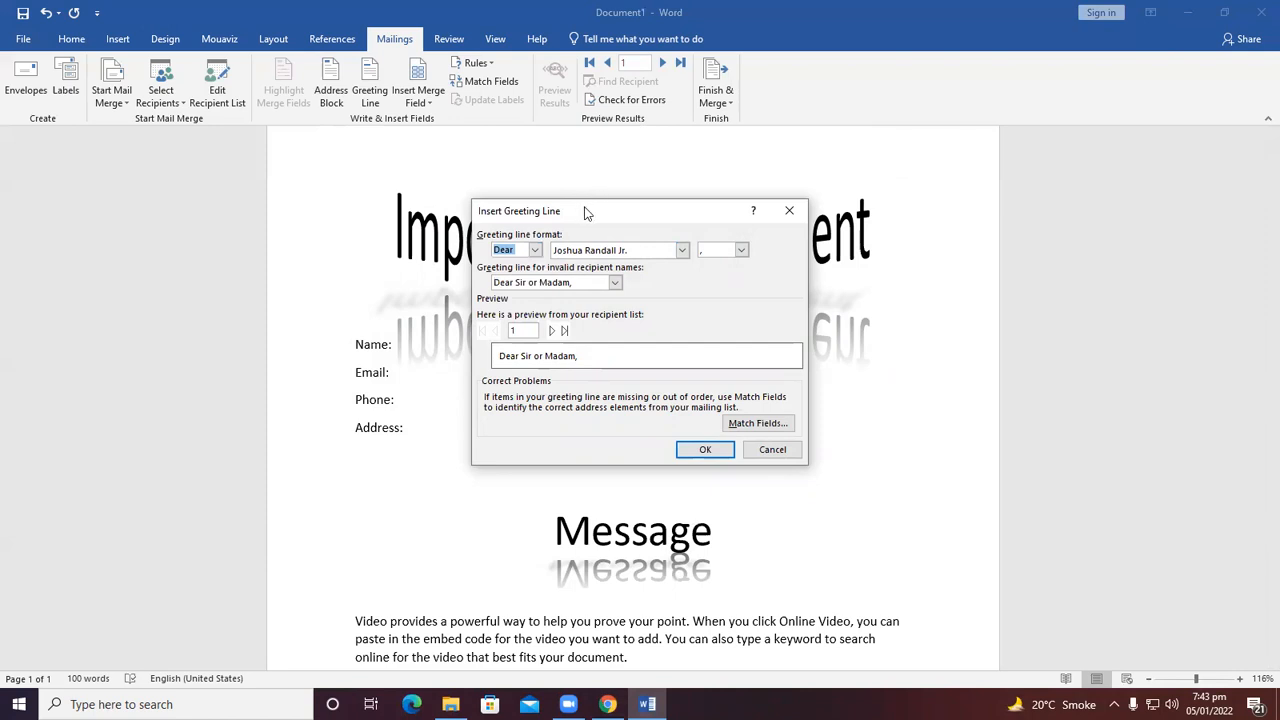
drag(586, 213, 717, 127)
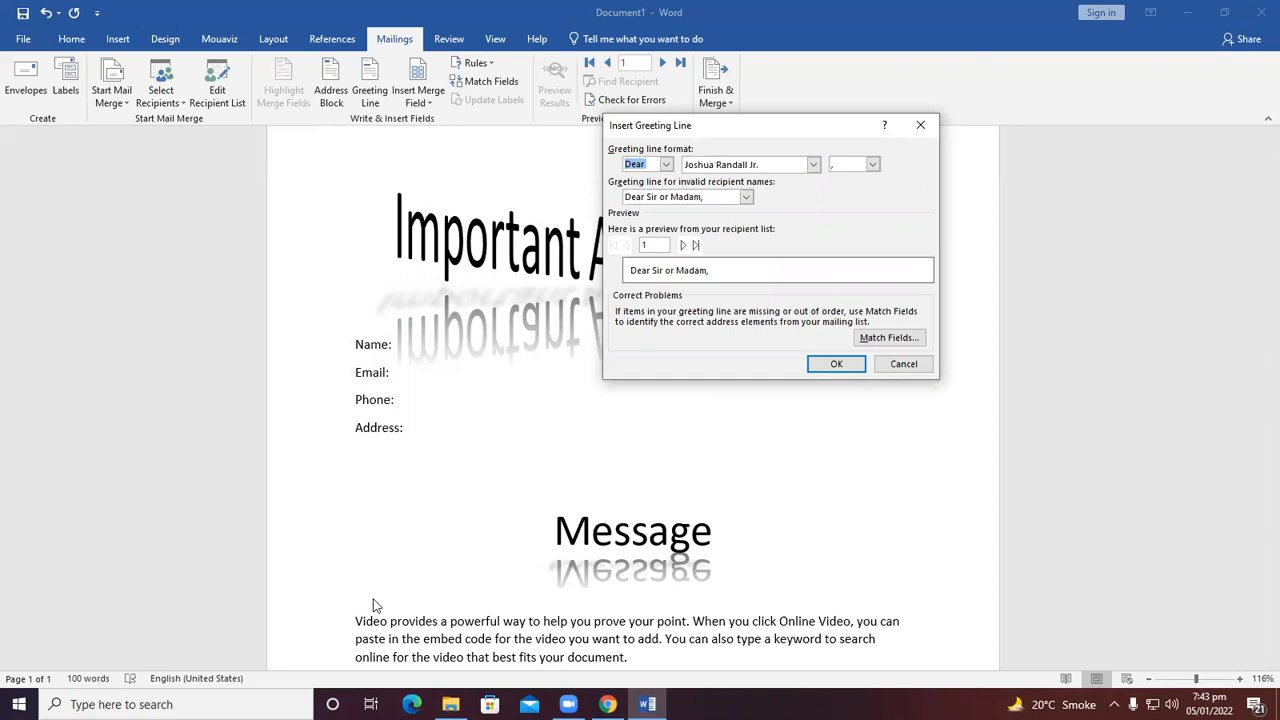
click(920, 125)
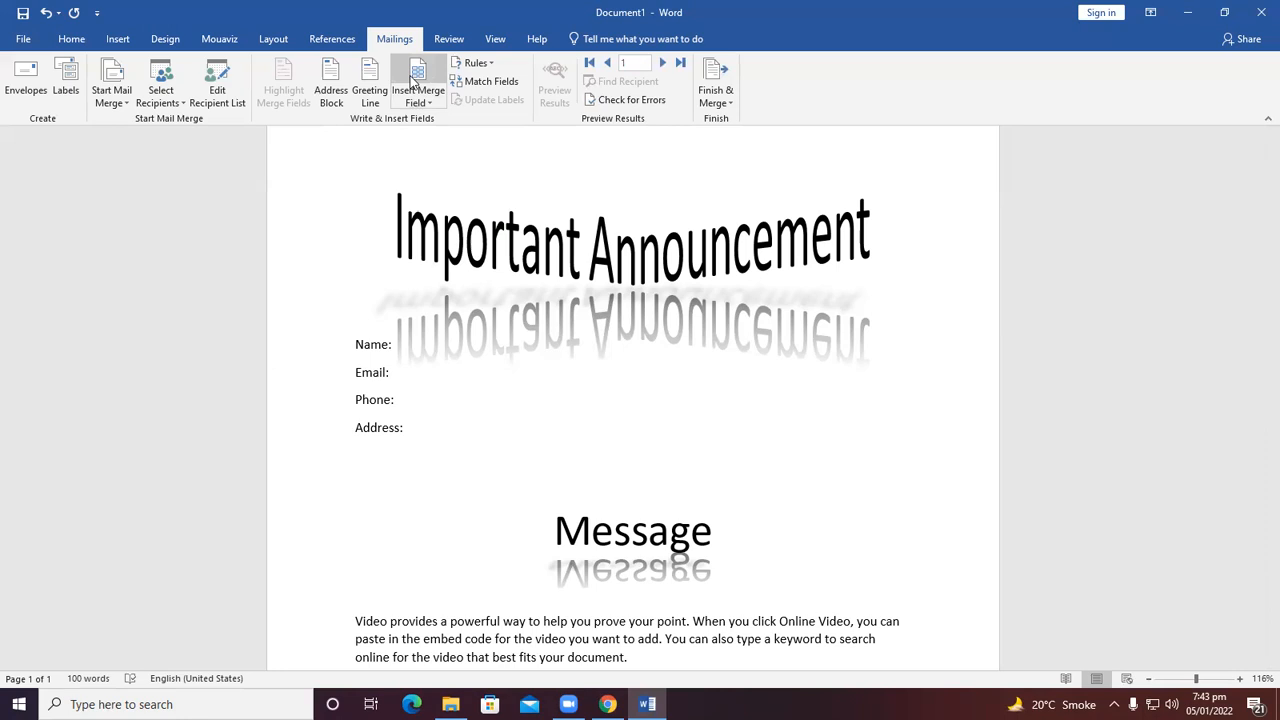
Insert the Name merge field after the Name: label.
scroll(414, 82, up, 1)
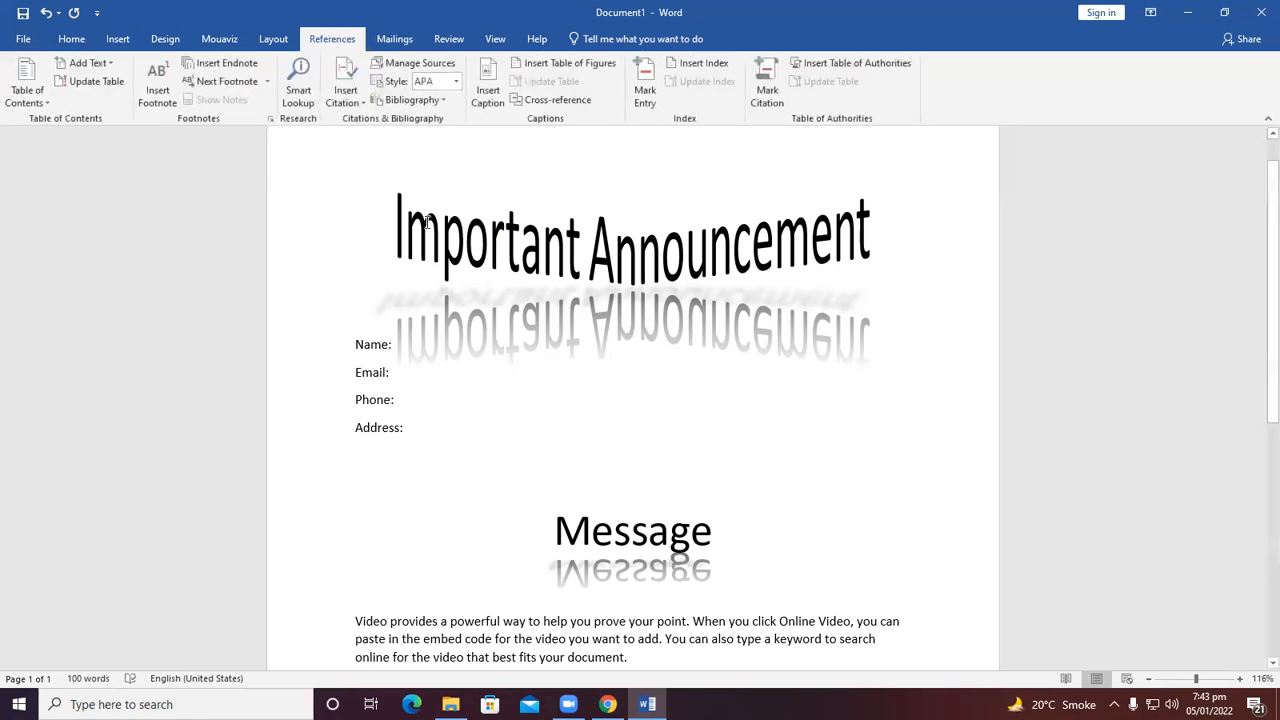
click(388, 42)
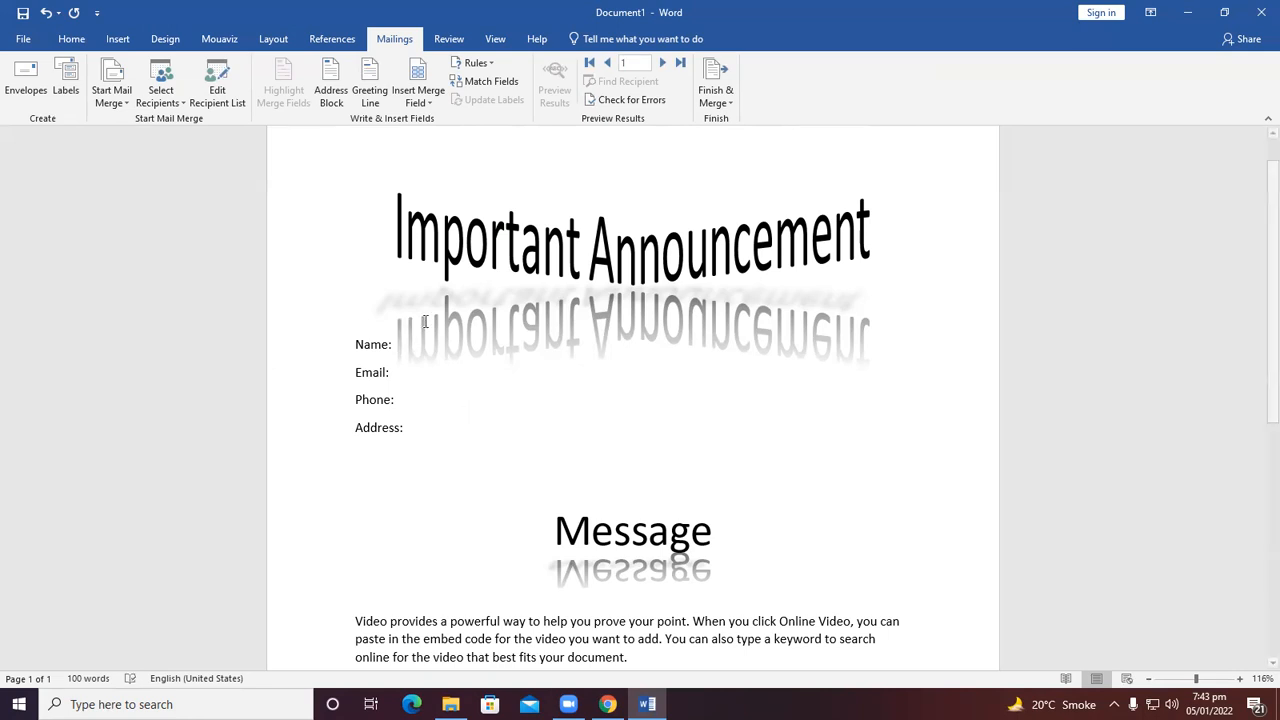
click(418, 78)
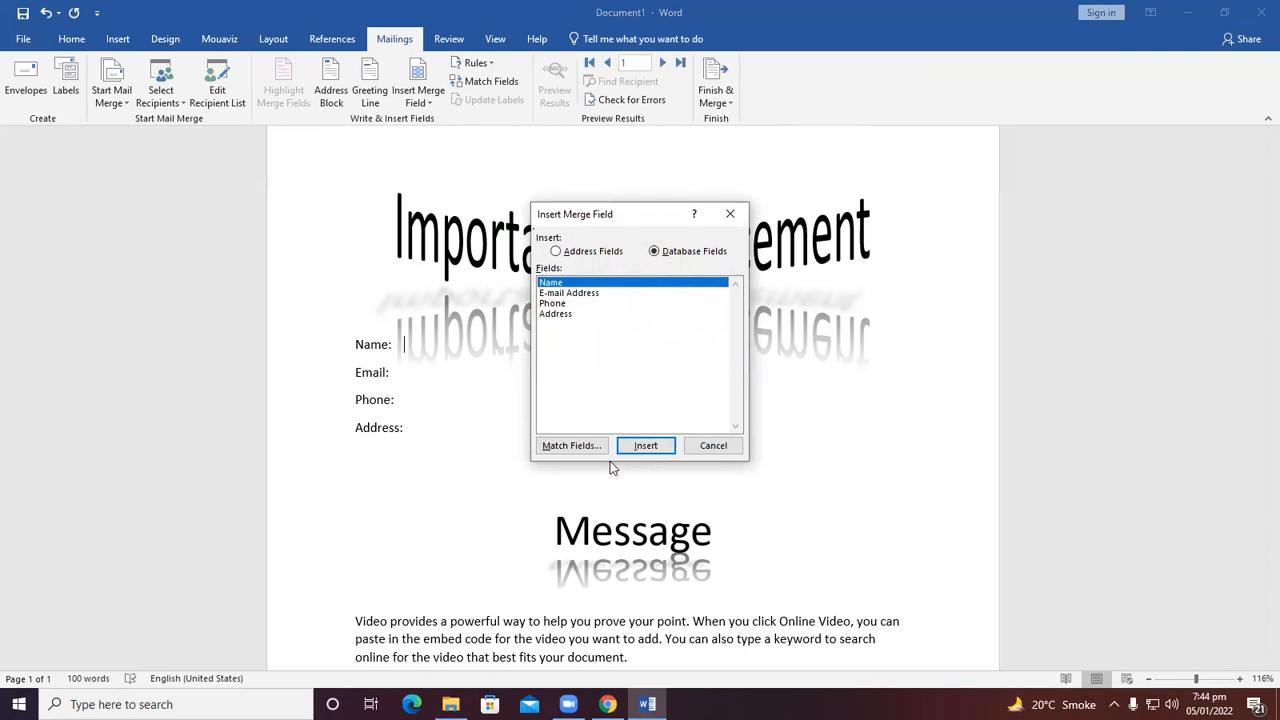
click(648, 445)
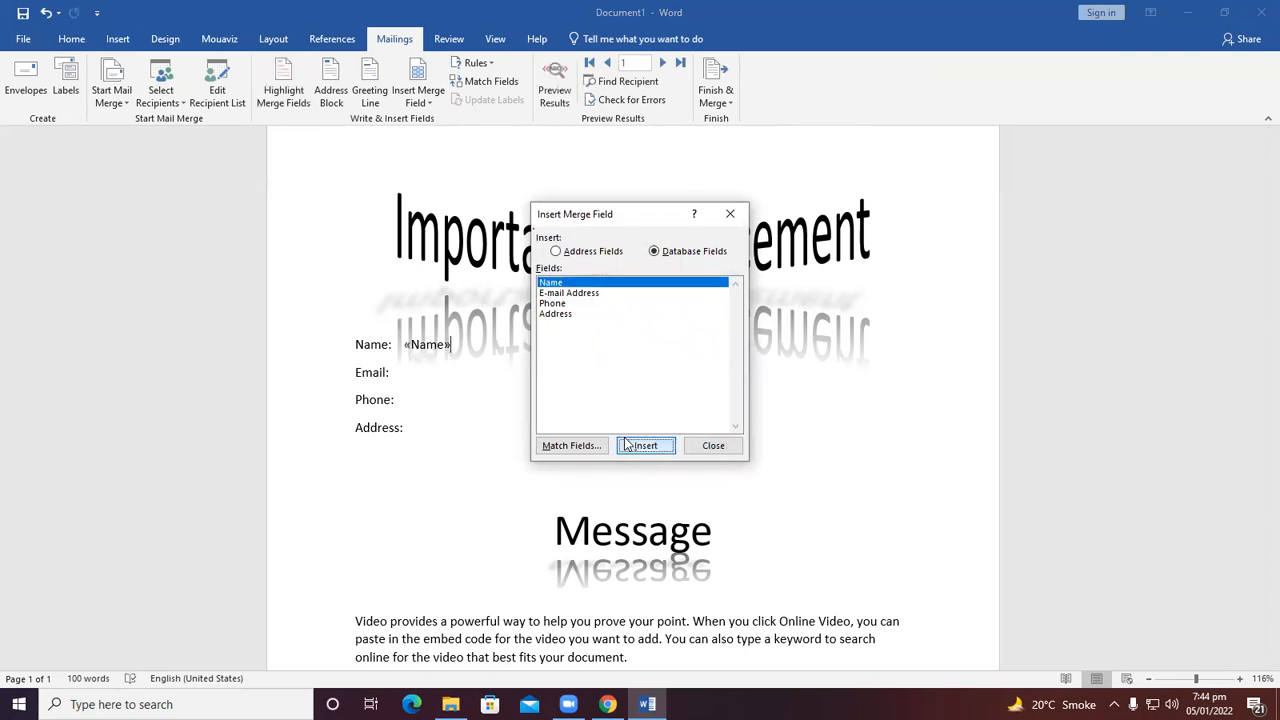
click(713, 445)
Insert the Email_Address, Phone and Address merge fields after the Email:, Phone: and Address: labels.
click(406, 376)
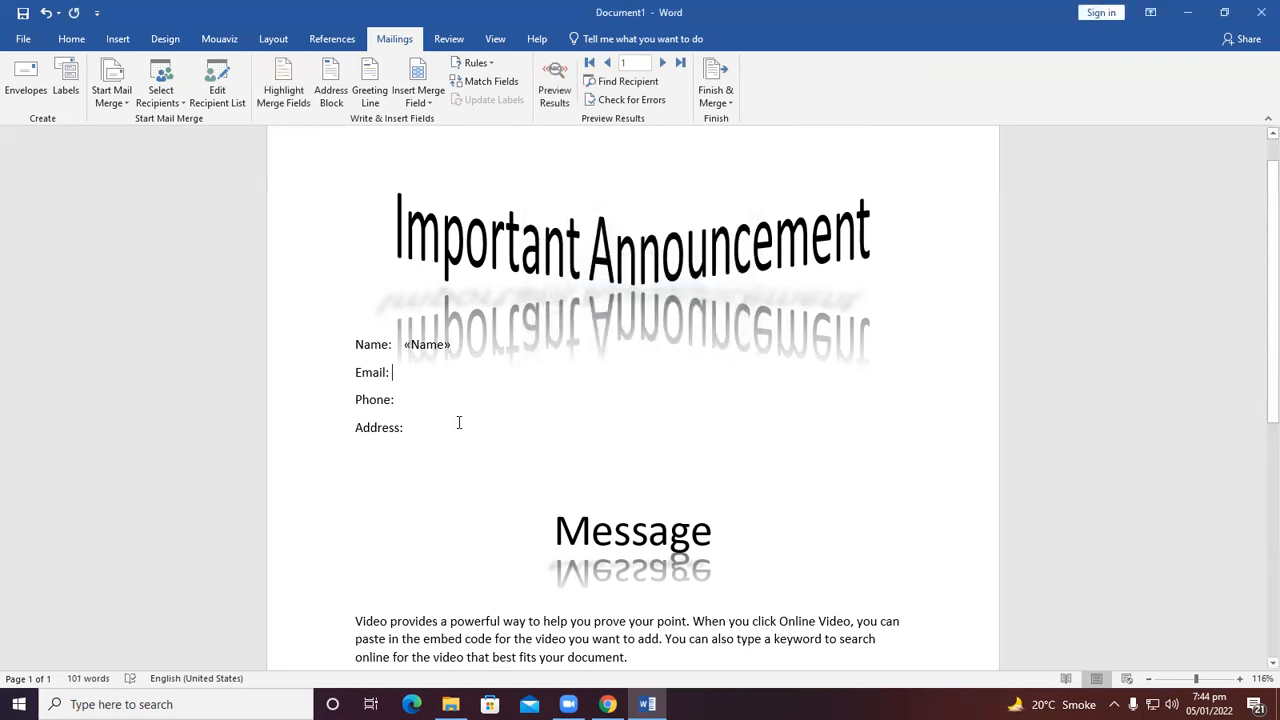
click(432, 106)
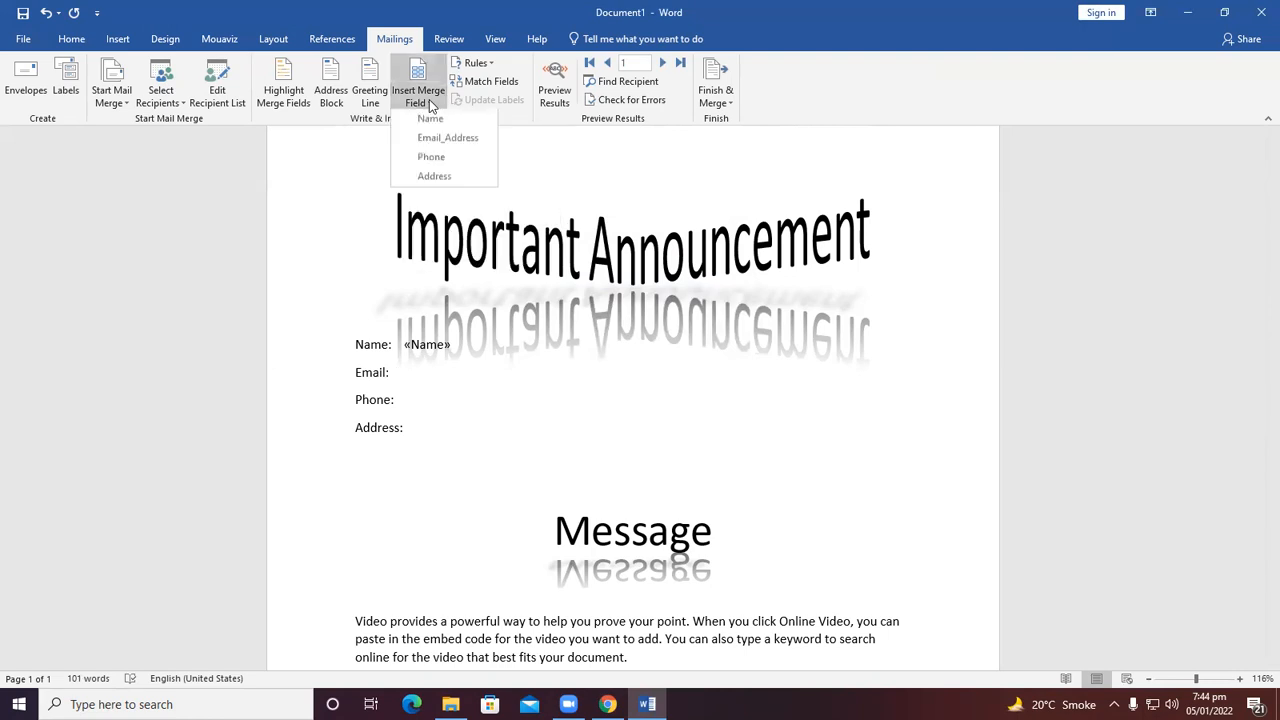
click(446, 139)
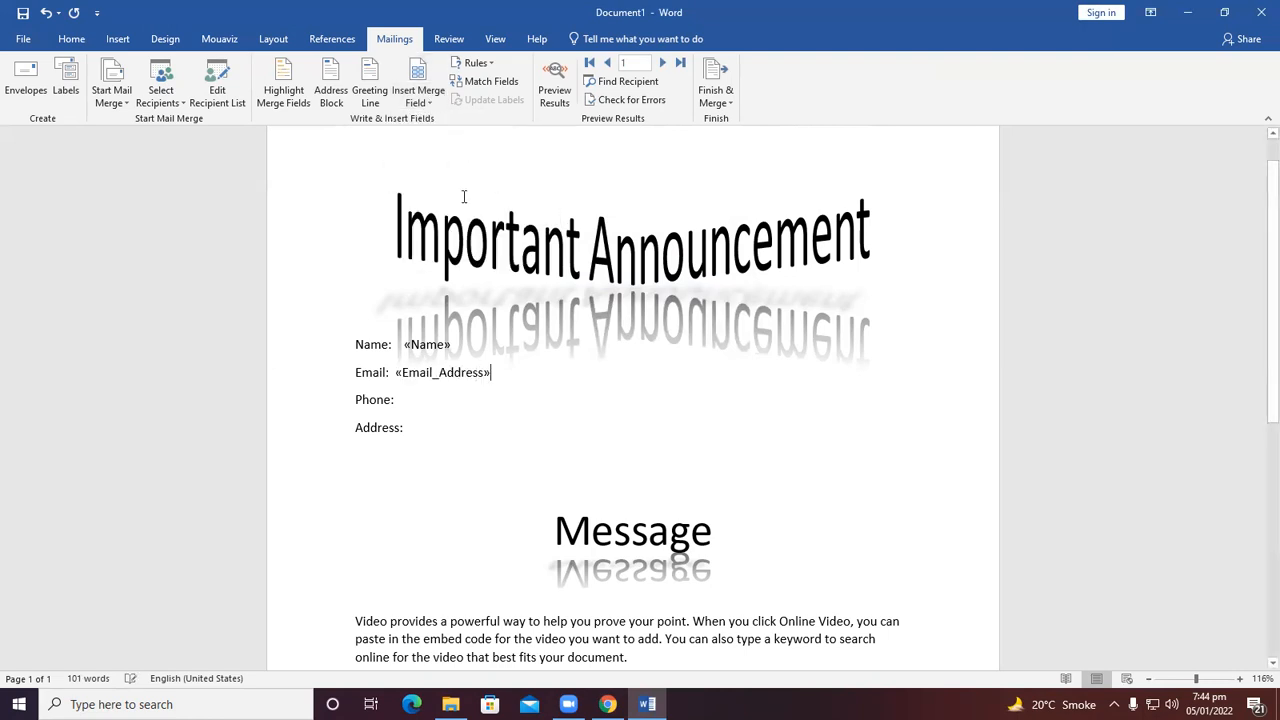
click(410, 401)
click(430, 104)
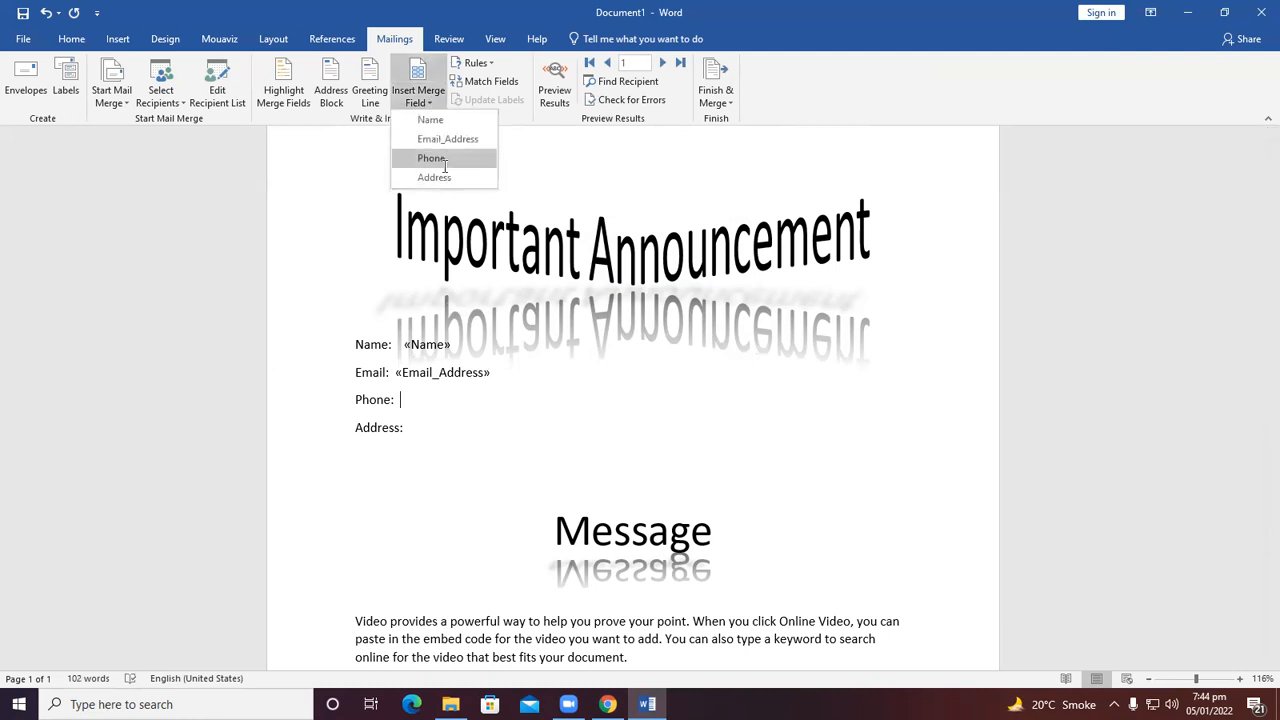
click(432, 158)
click(412, 429)
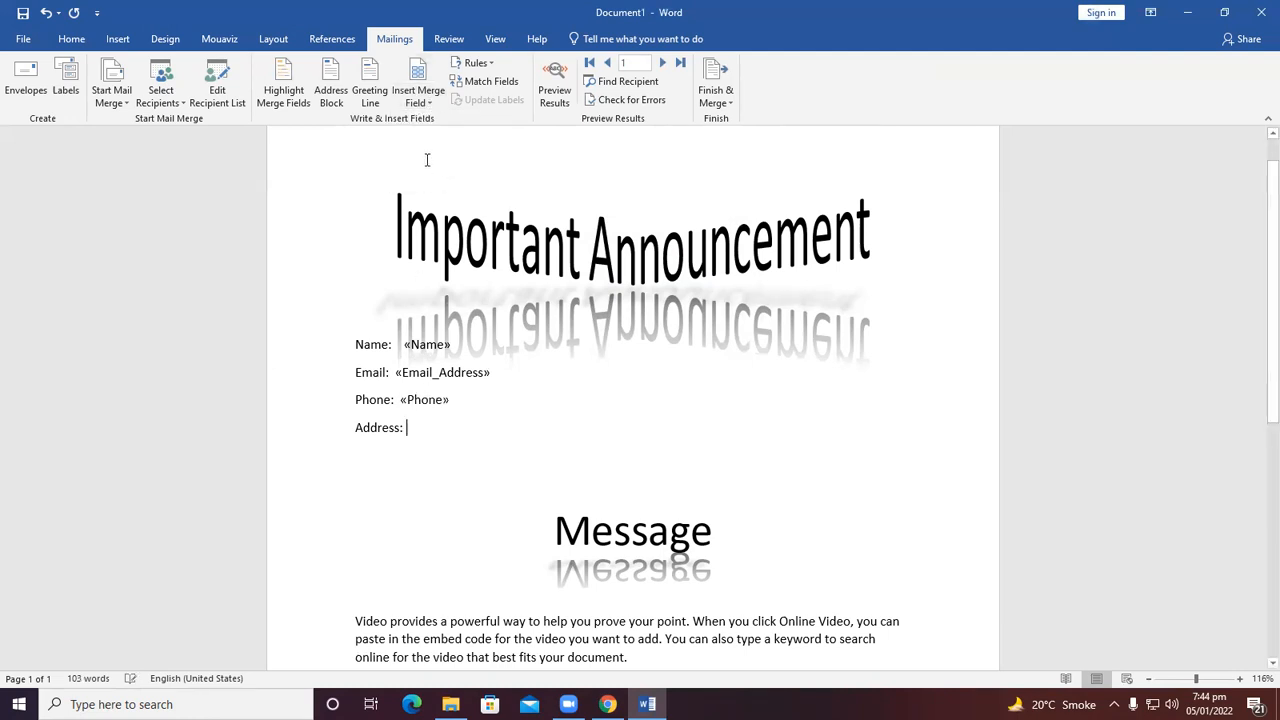
click(428, 103)
click(432, 178)
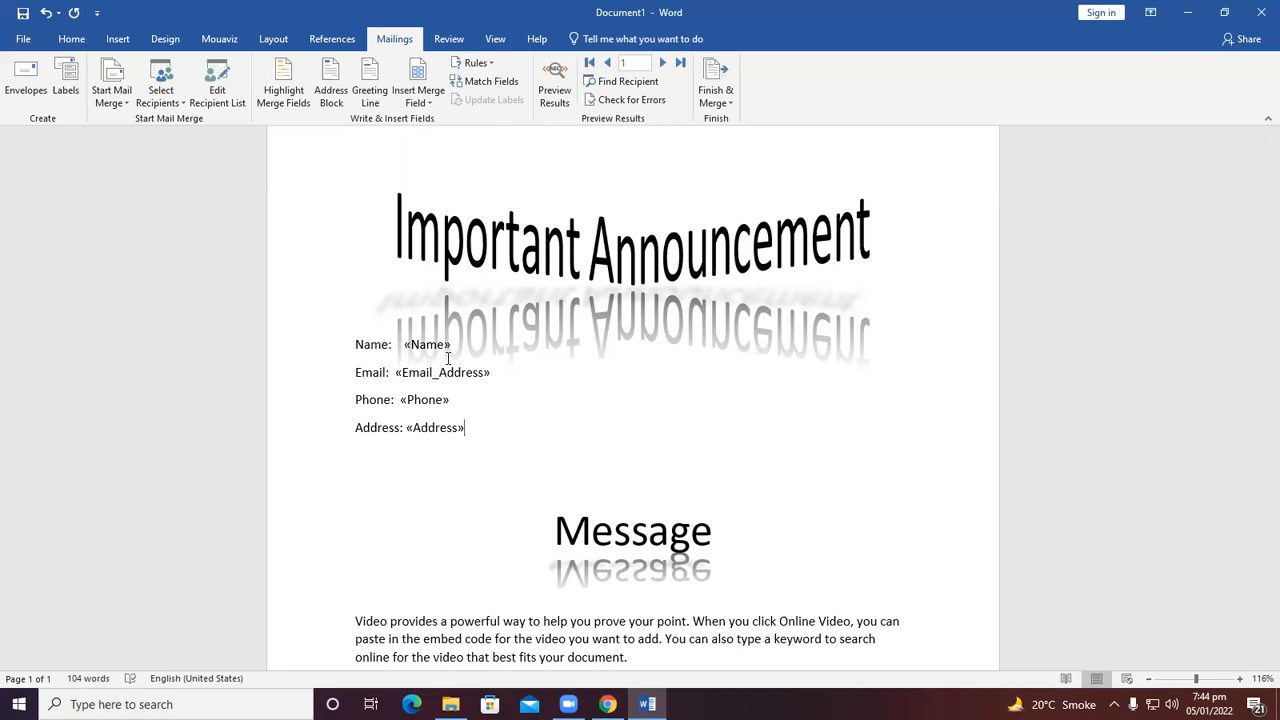
click(477, 64)
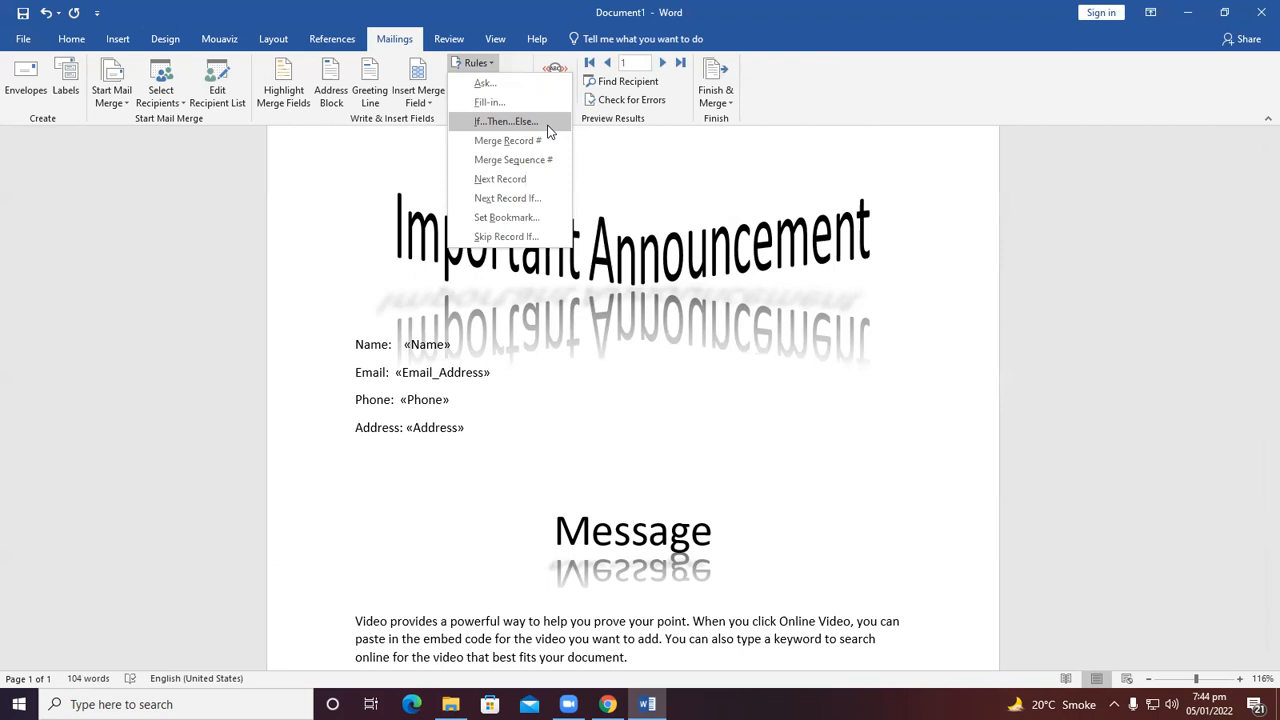
click(616, 152)
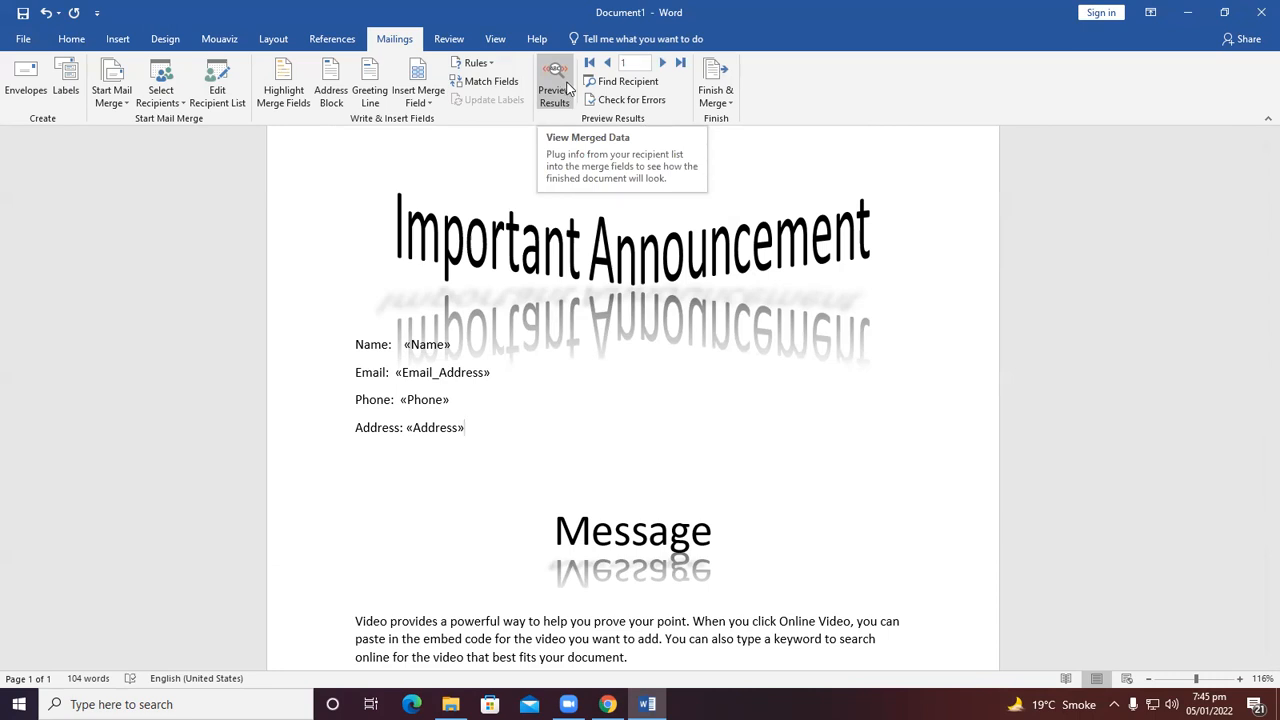
click(700, 82)
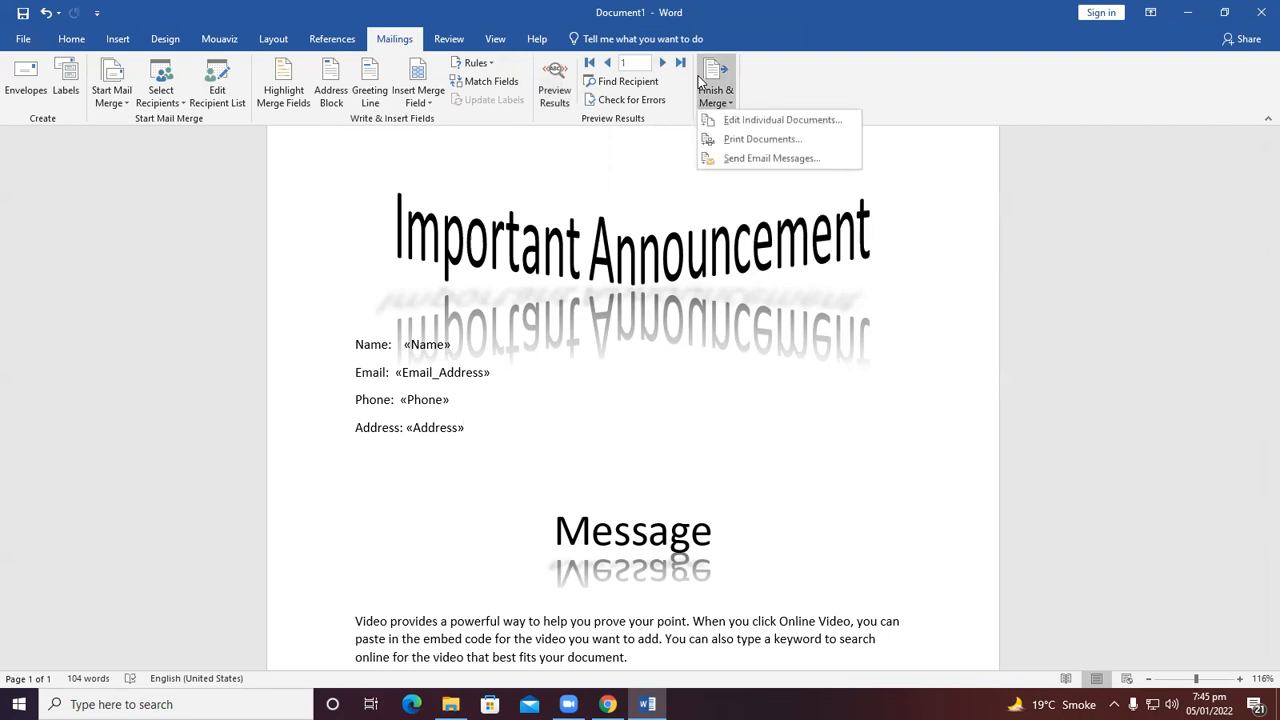
click(741, 122)
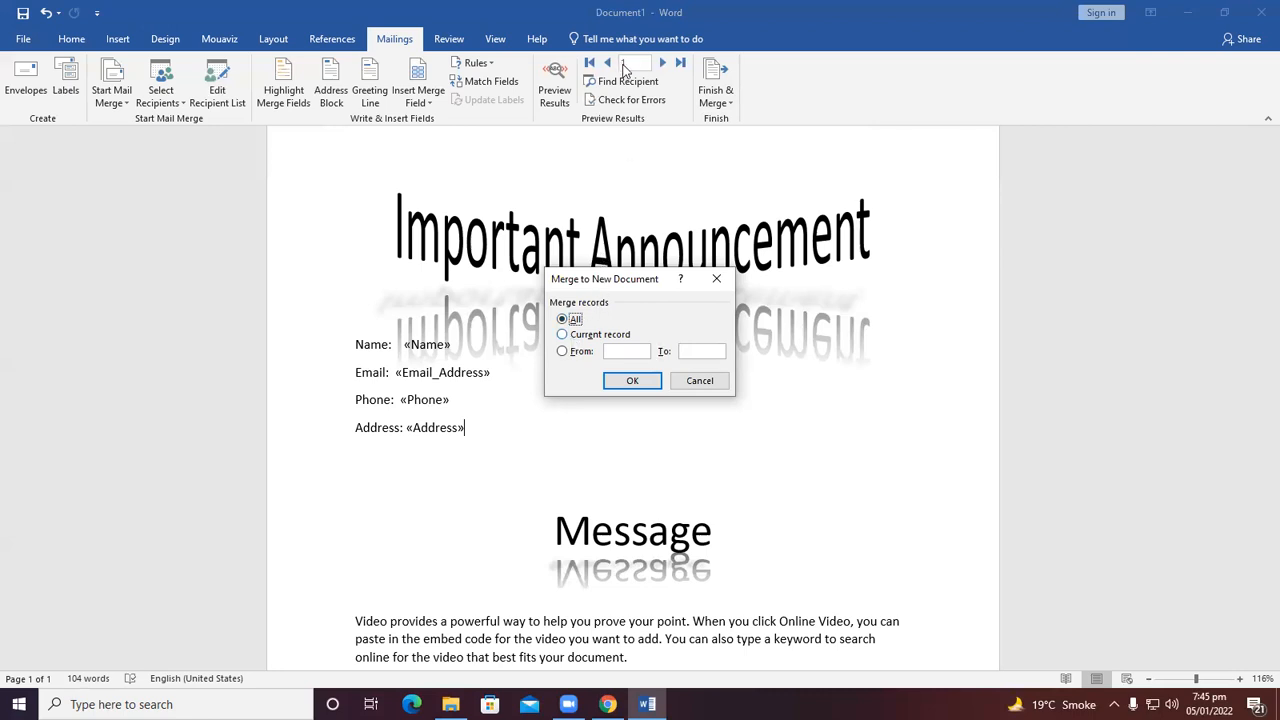
click(700, 380)
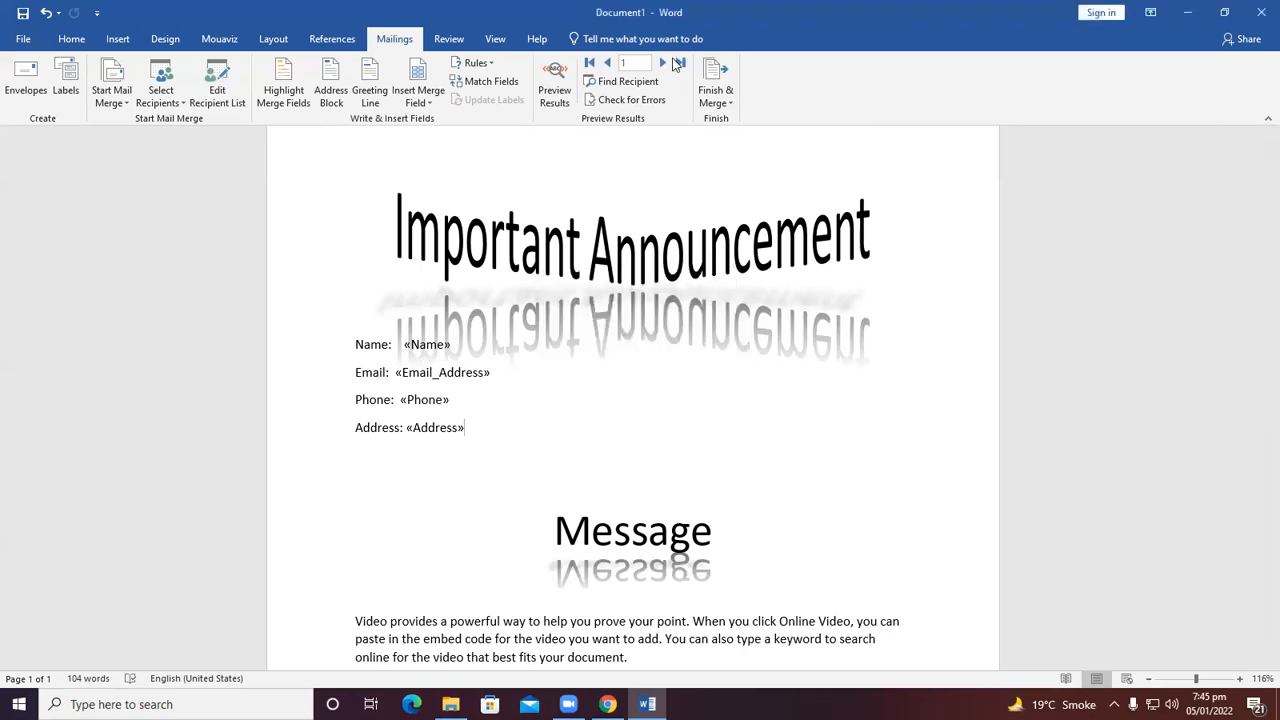
Advance to record 2 and start merging the records into a new document.
click(664, 62)
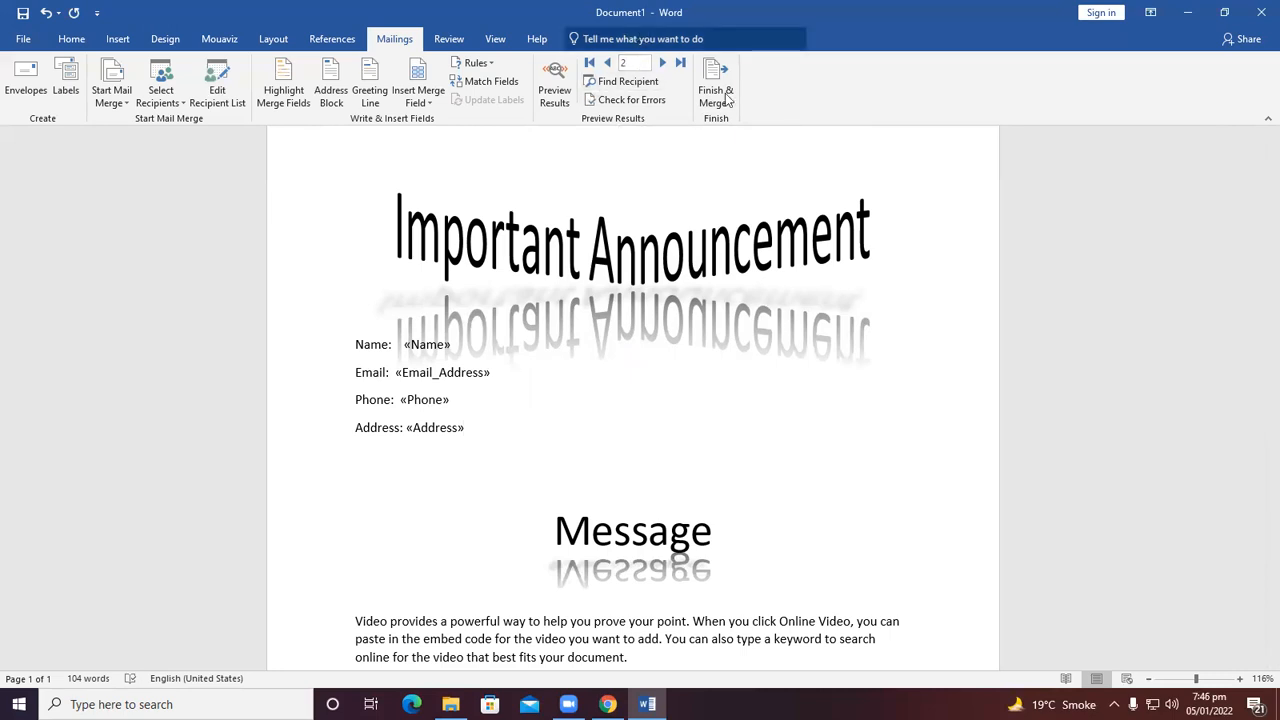
key(alt+shift+n)
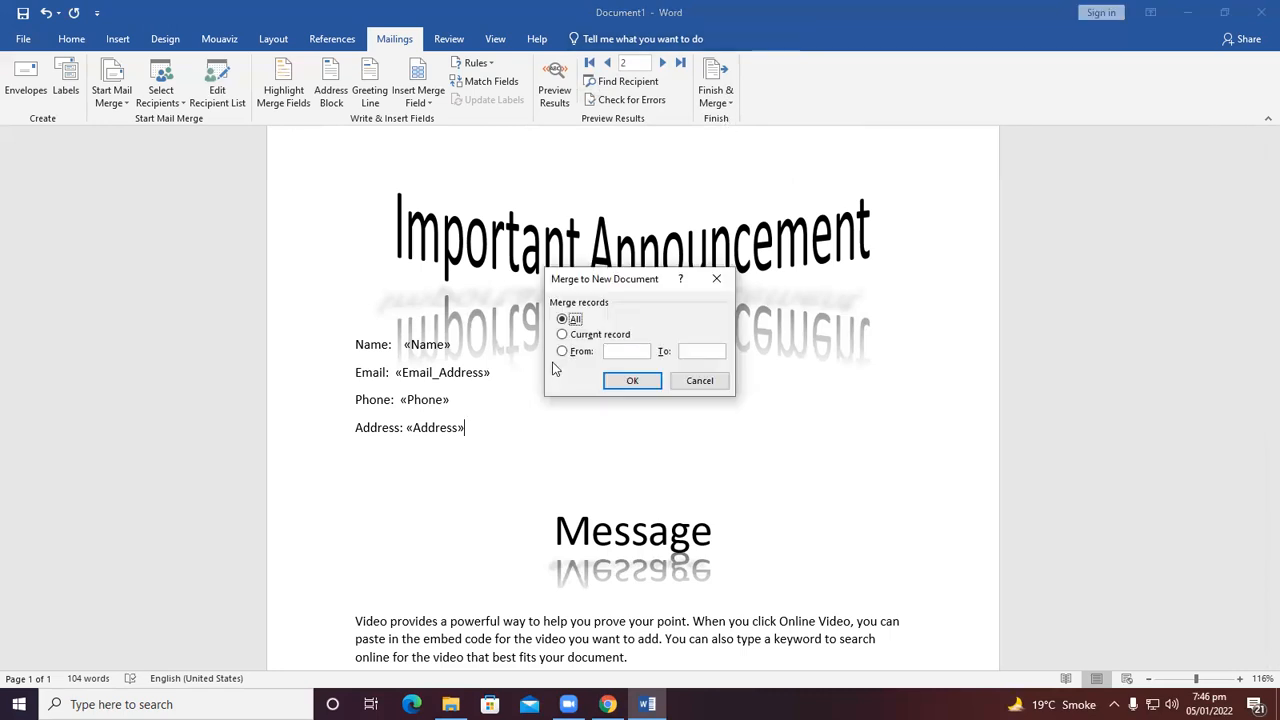
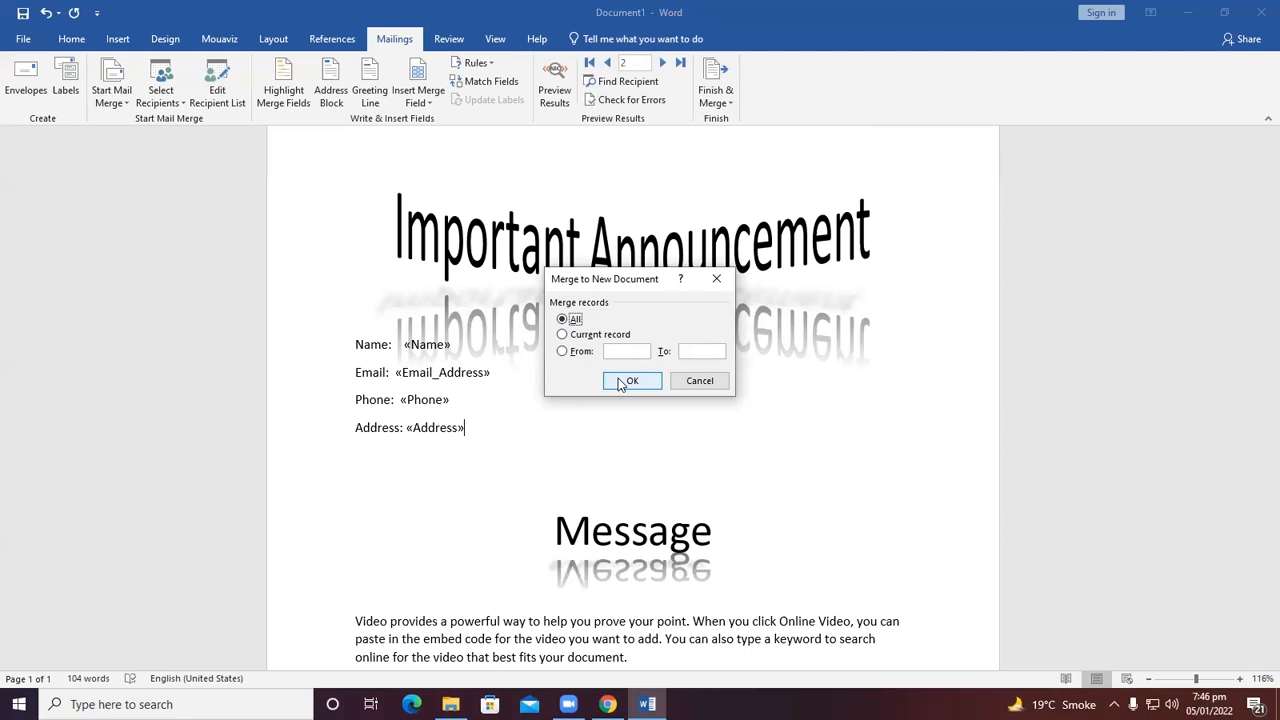
Merge all records into a new document and scroll through each merged letter.
click(631, 381)
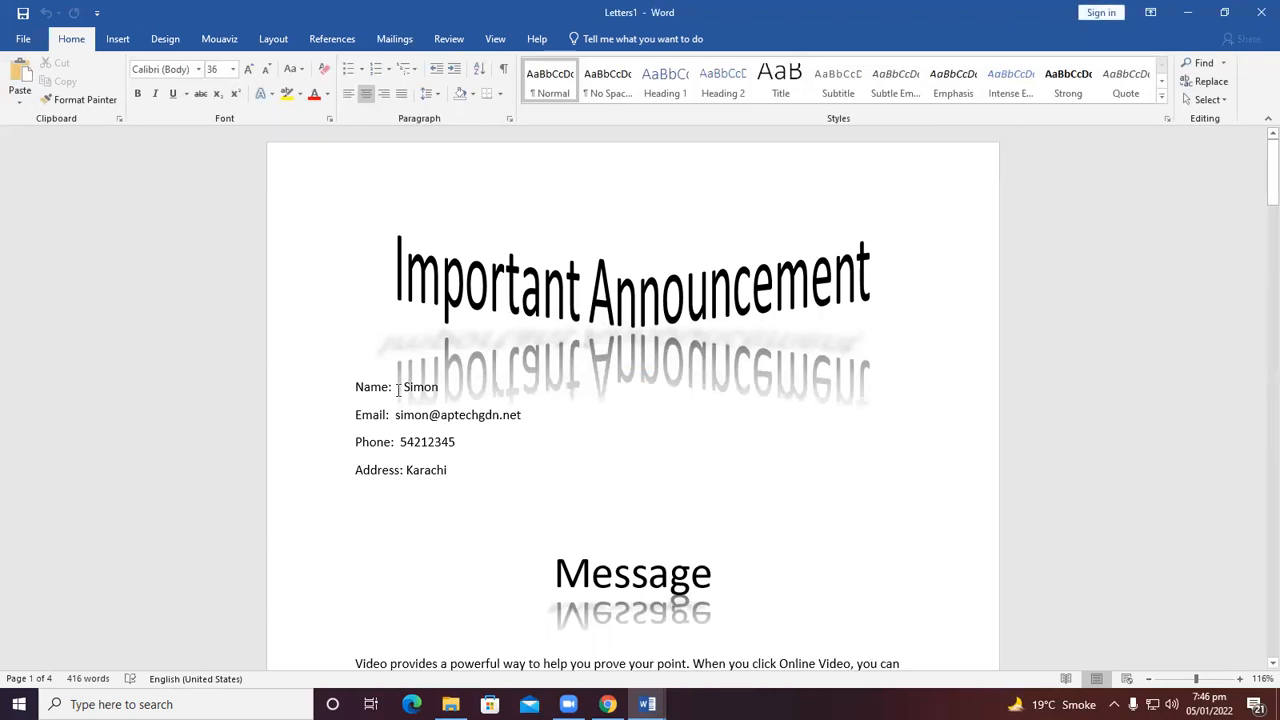
click(430, 386)
double_click(430, 386)
scroll(628, 364, down, 5)
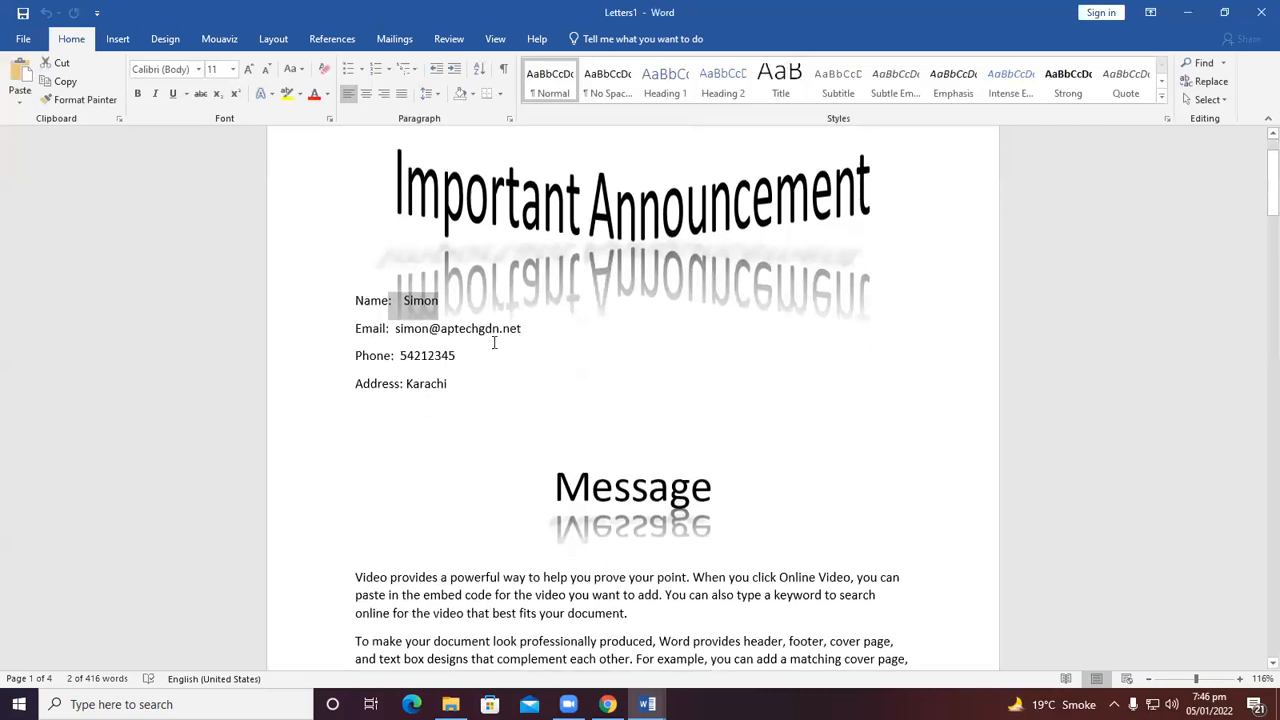
scroll(628, 364, down, 3)
scroll(700, 377, up, 1)
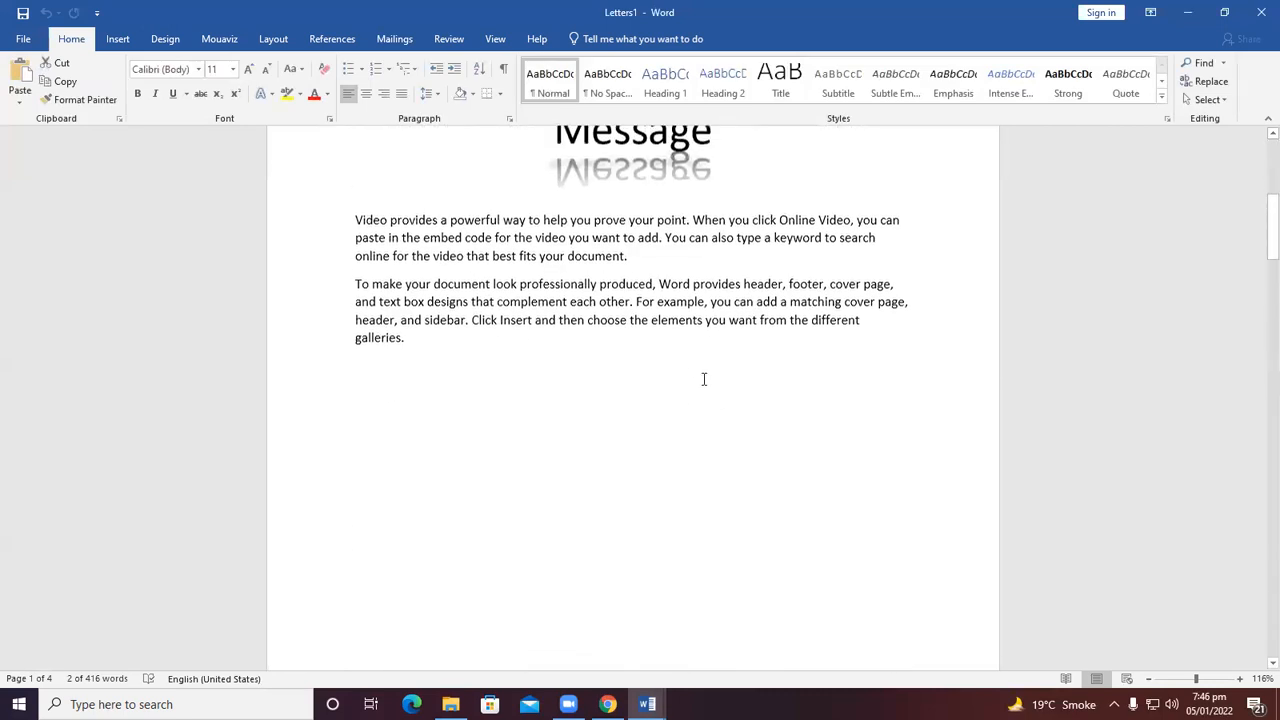
scroll(703, 594, down, 5)
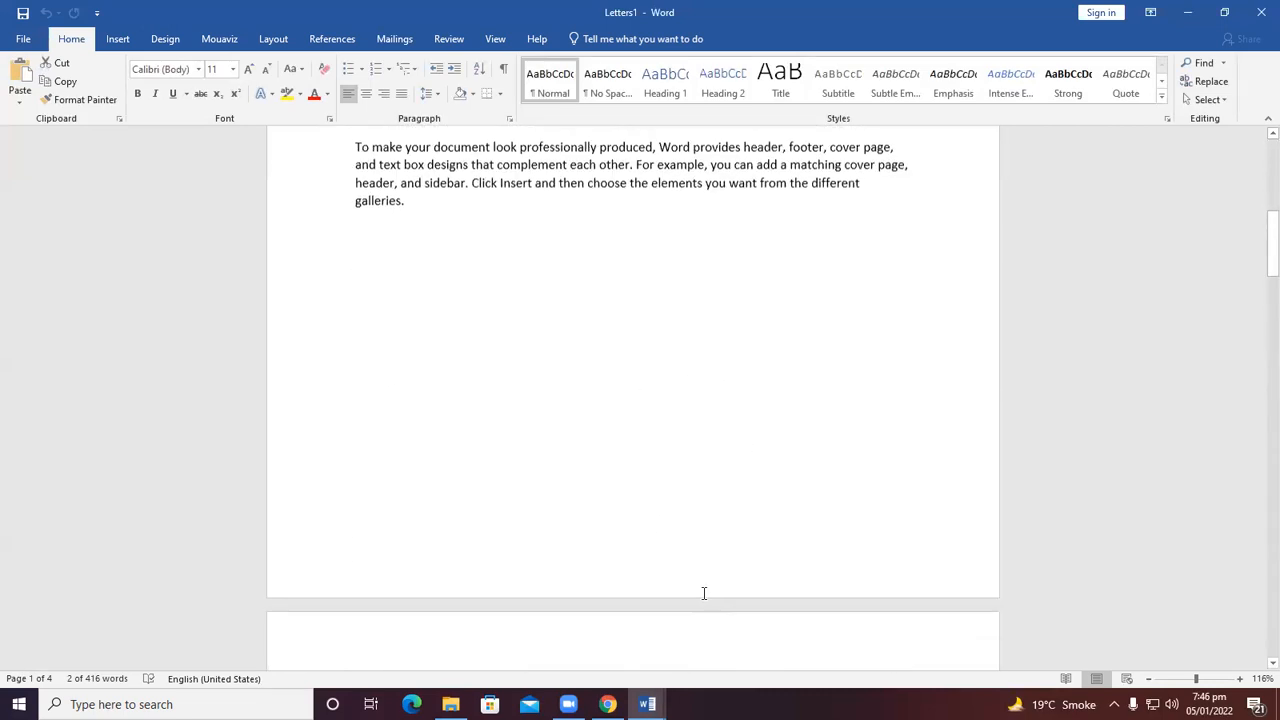
scroll(690, 597, down, 3)
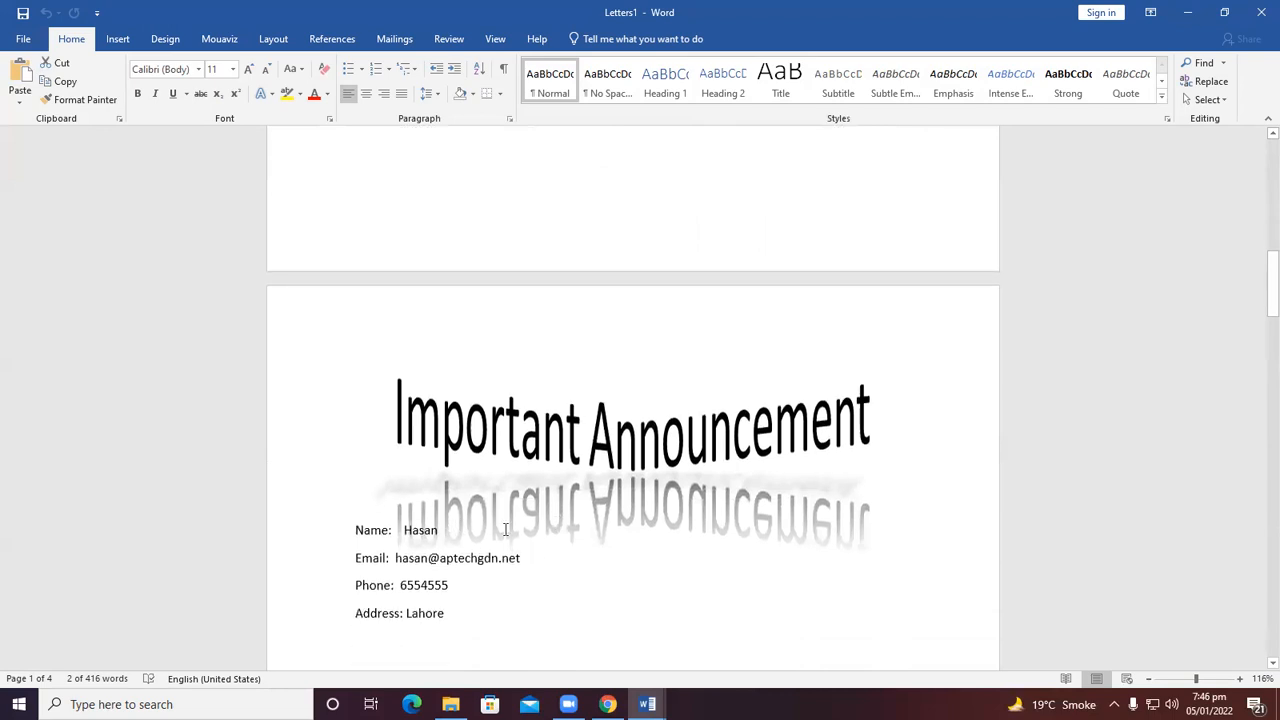
scroll(513, 535, down, 2)
scroll(513, 535, down, 20)
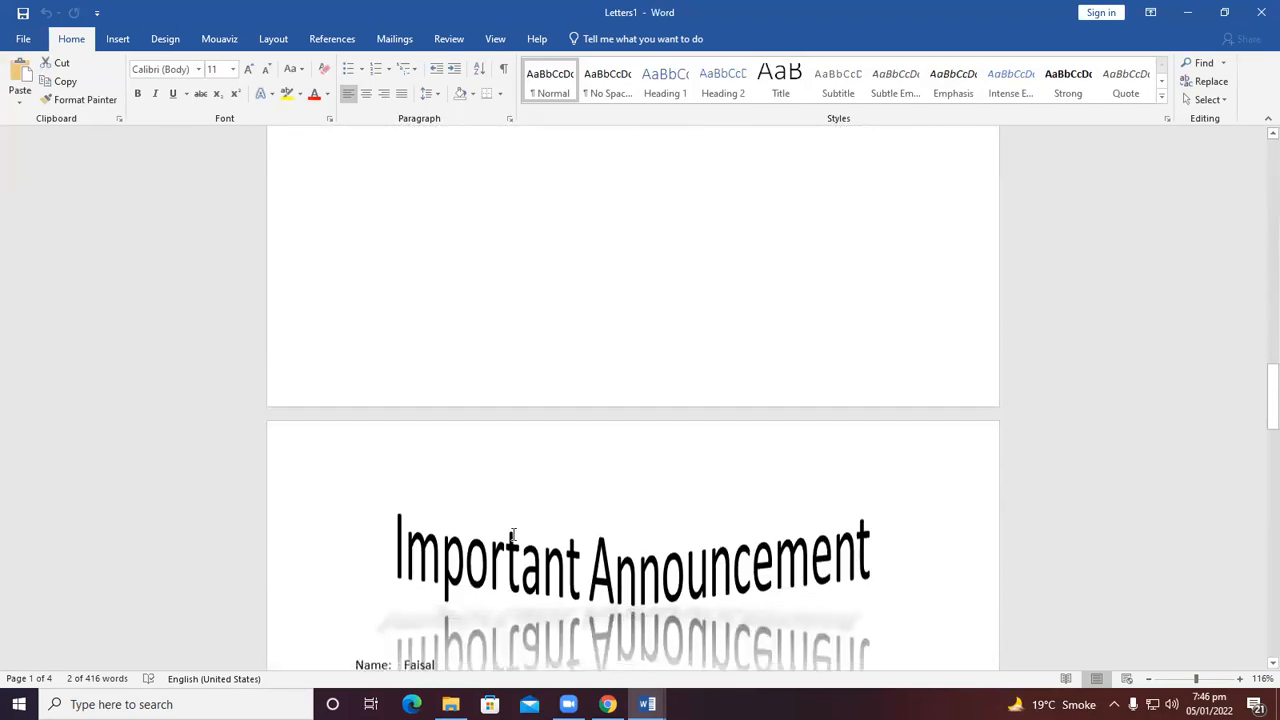
scroll(473, 529, down, 10)
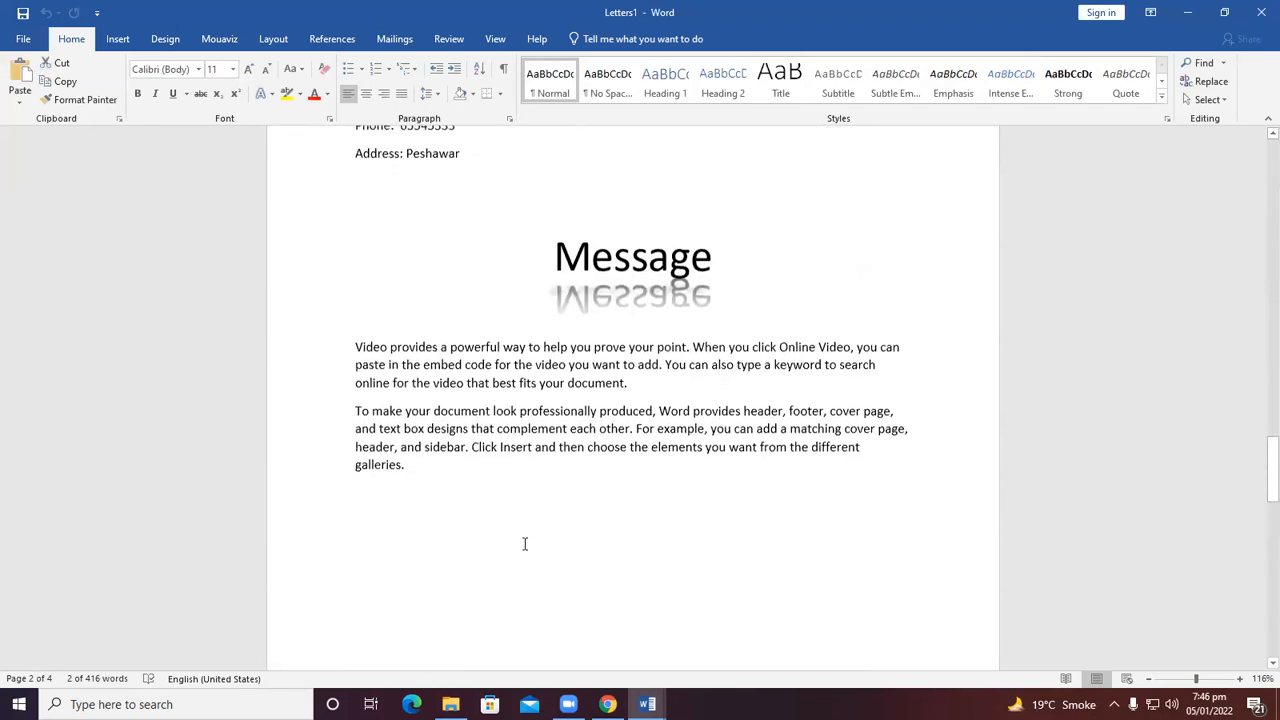
scroll(524, 543, down, 6)
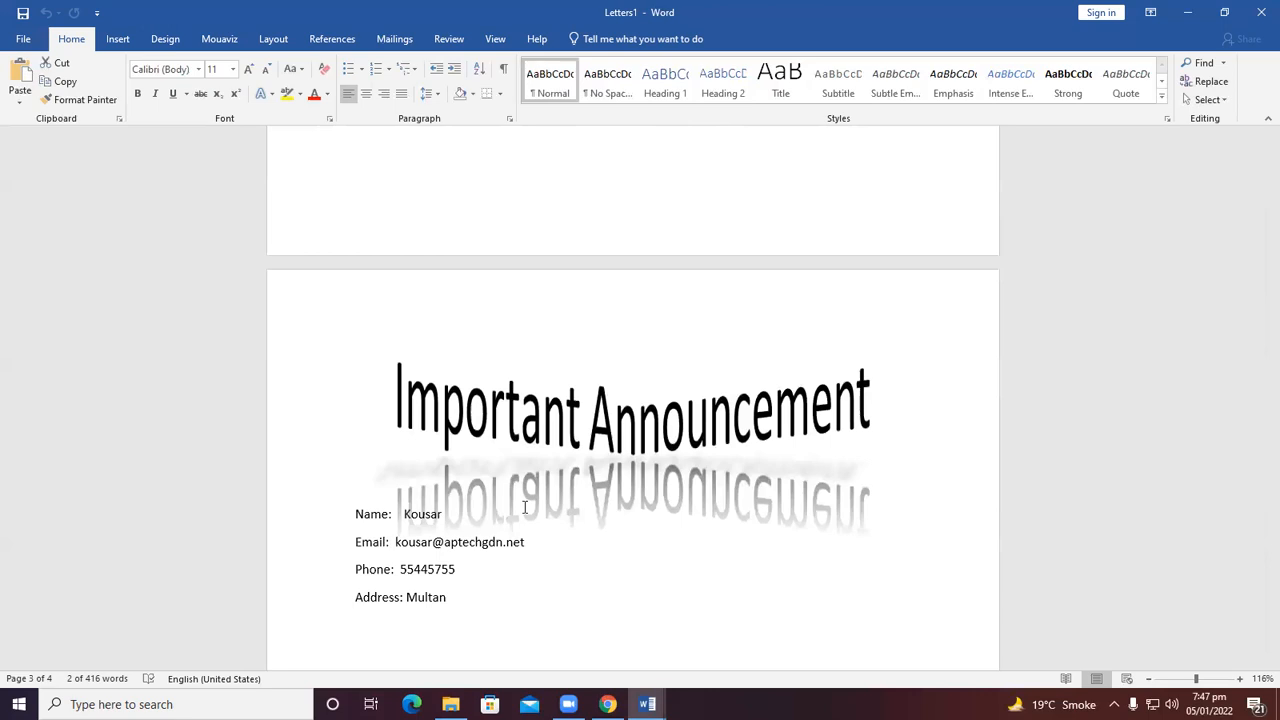
scroll(524, 507, up, 3)
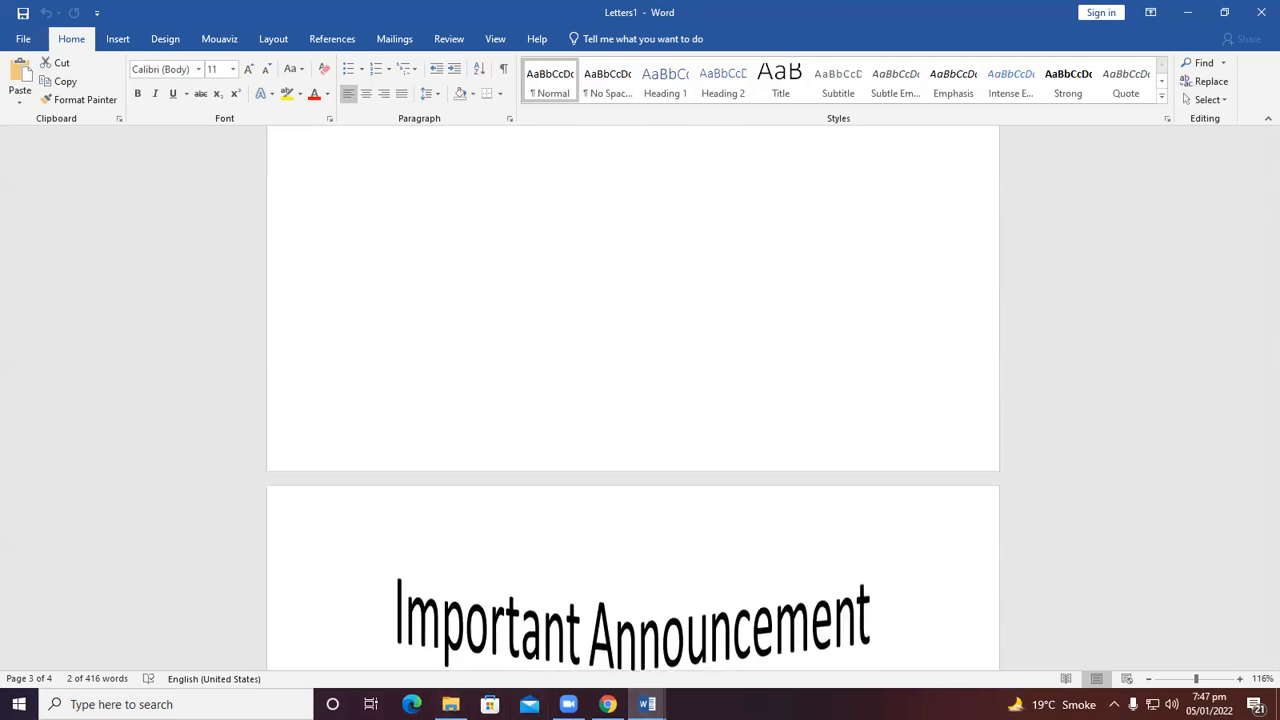
In the main document, replace the body text under Message with three random paragraphs using =rand(3).
mouse_move(647, 704)
click(578, 666)
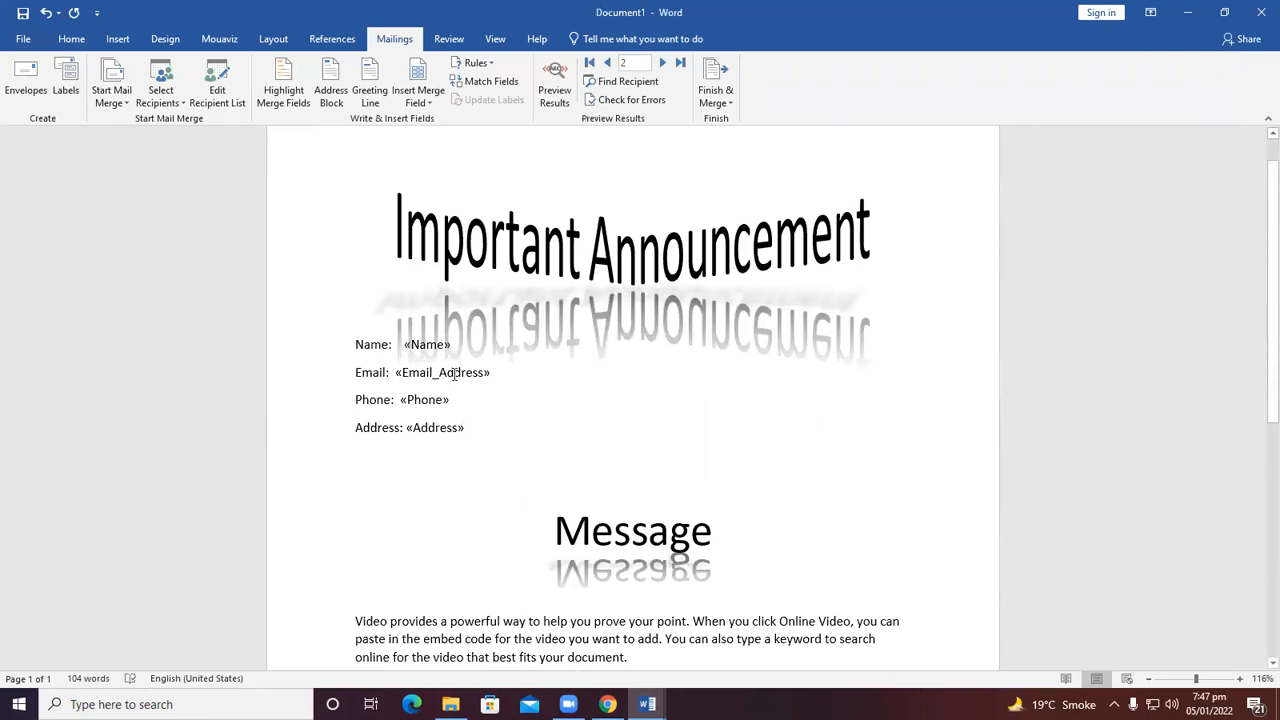
scroll(455, 373, down, 6)
drag(426, 440, 401, 419)
drag(371, 355, 355, 318)
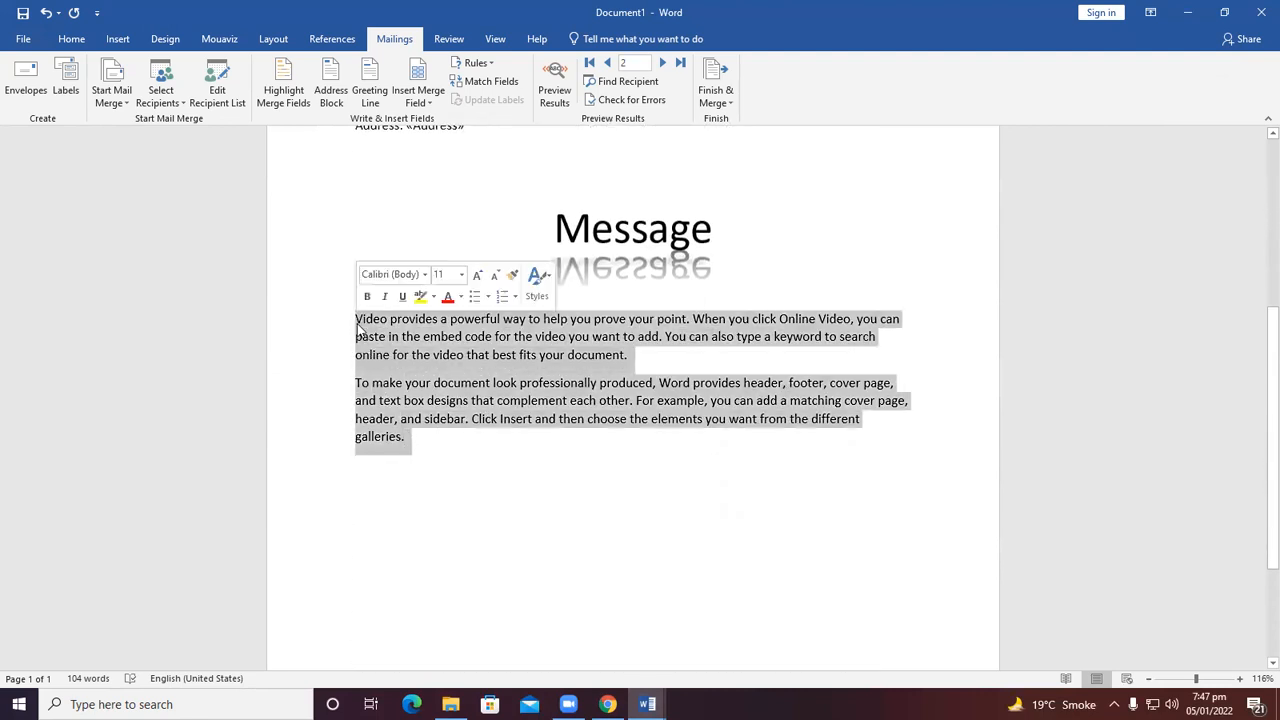
key(Delete)
text(=rand(3))
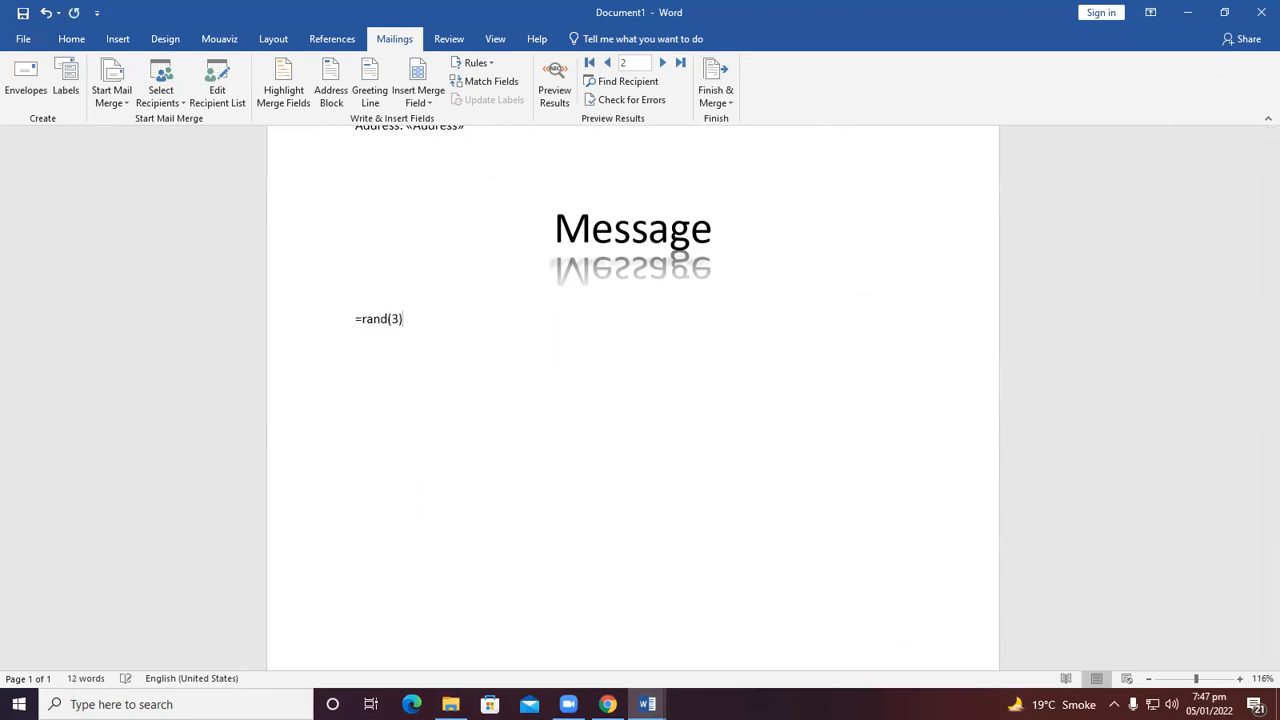
key(Return)
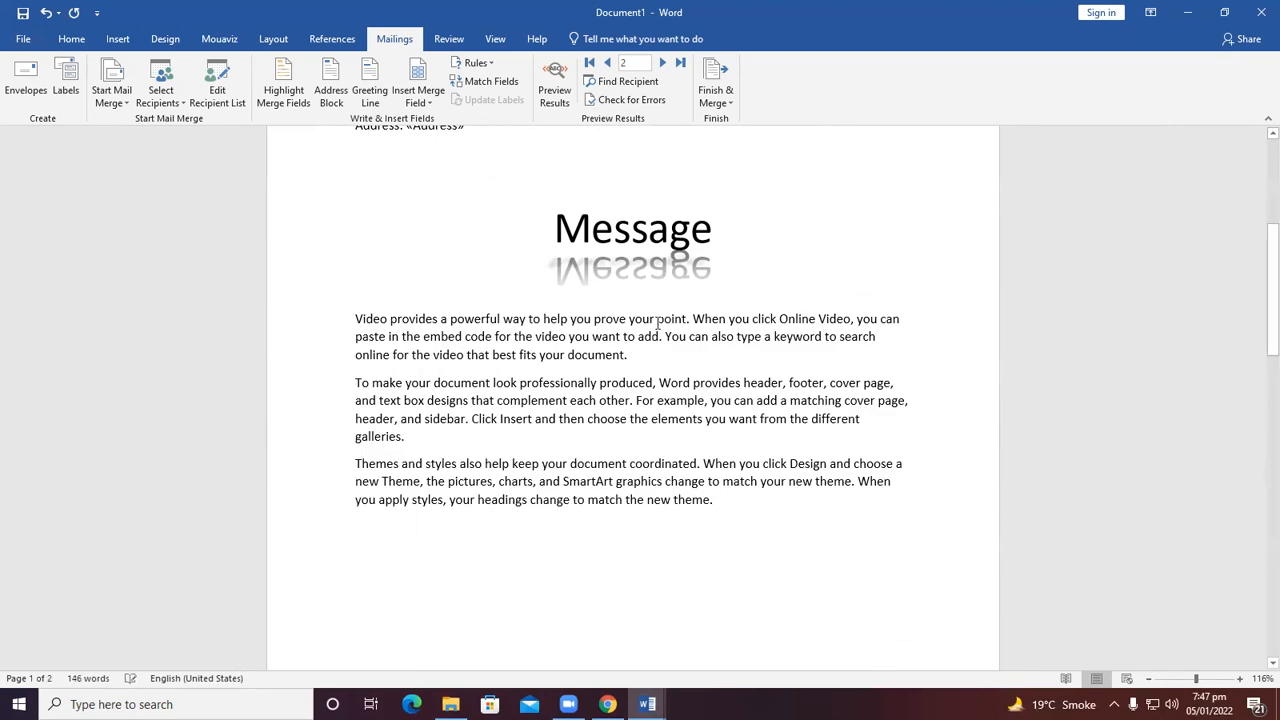
Merge all records into a second new document and scroll through its letters.
click(716, 85)
click(765, 119)
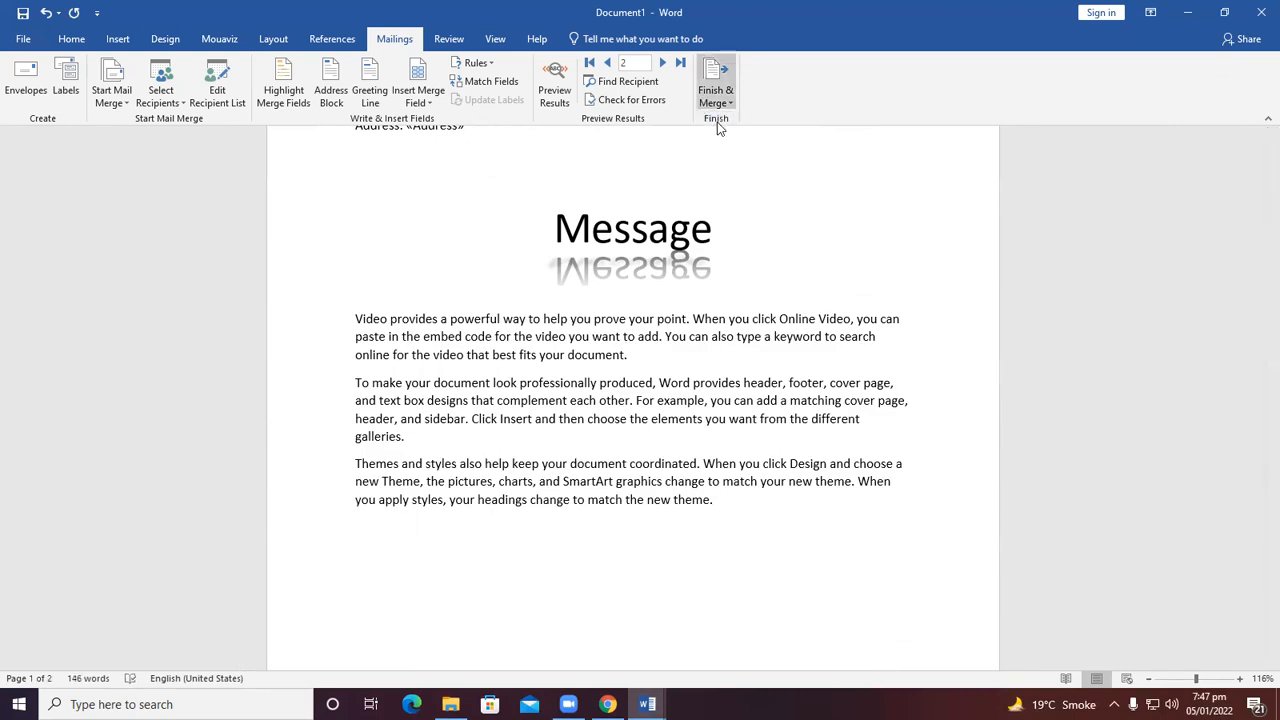
click(631, 381)
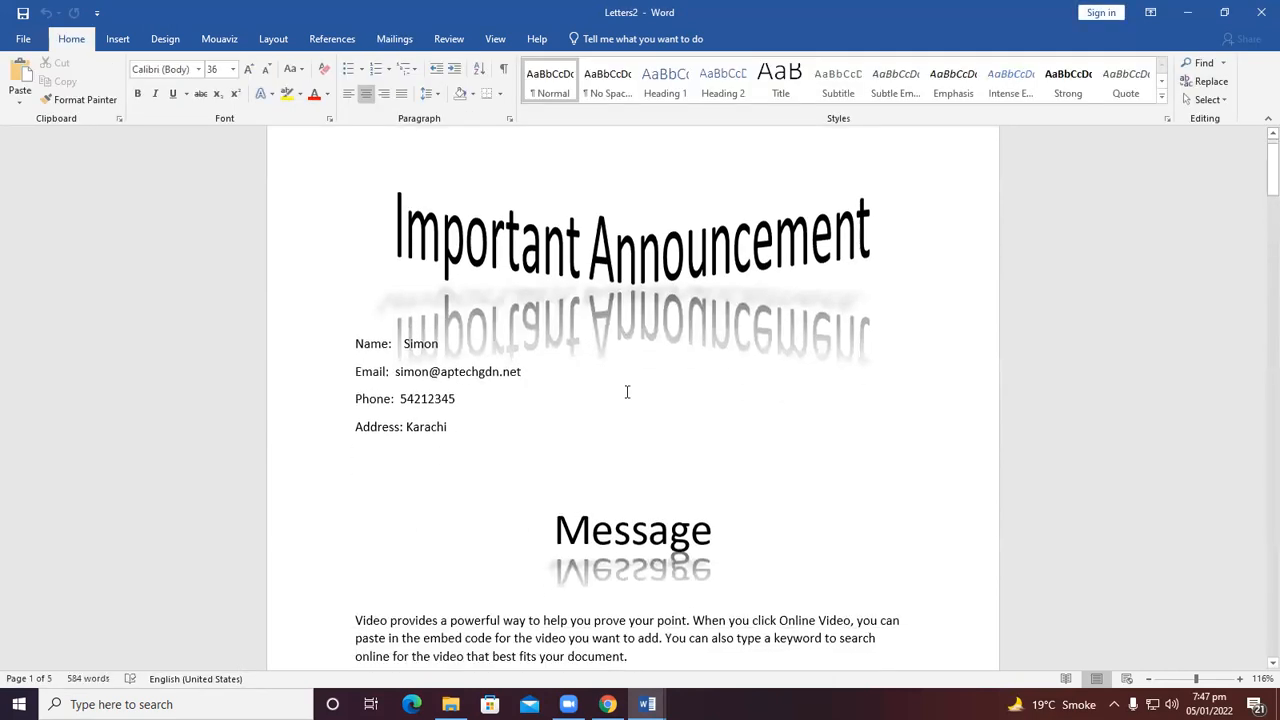
scroll(627, 388, down, 8)
scroll(627, 392, down, 20)
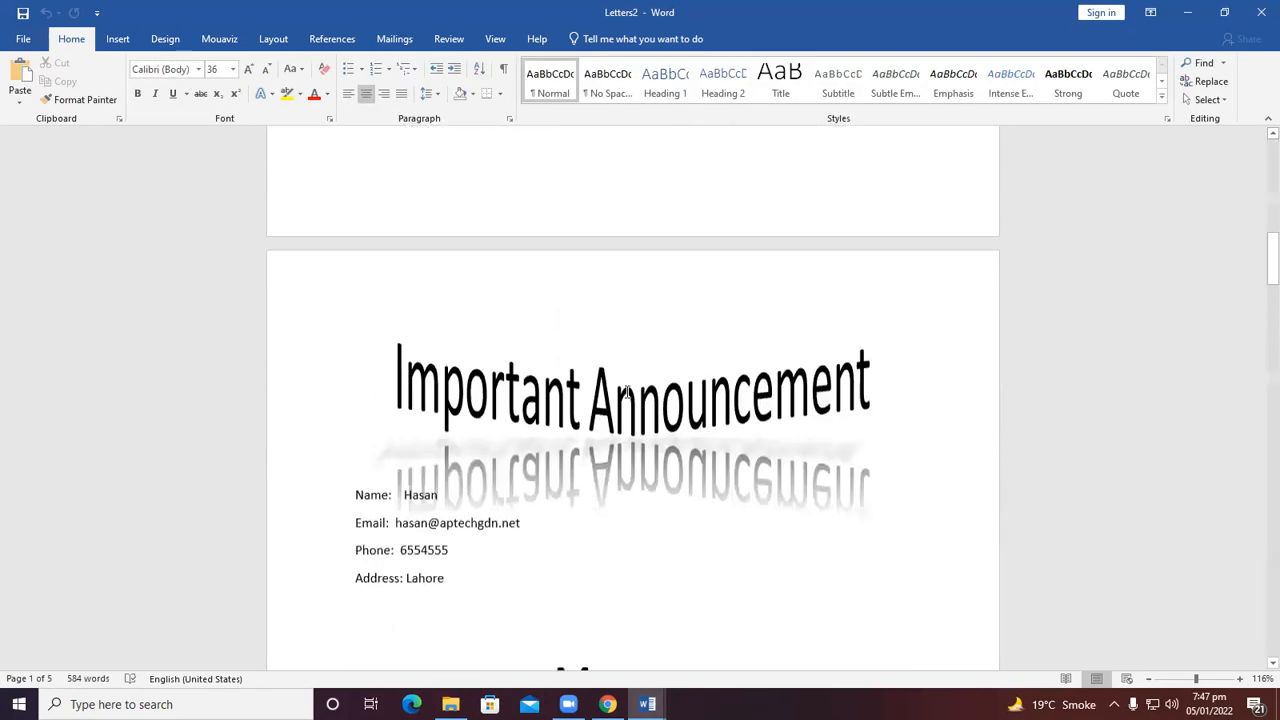
scroll(627, 392, down, 15)
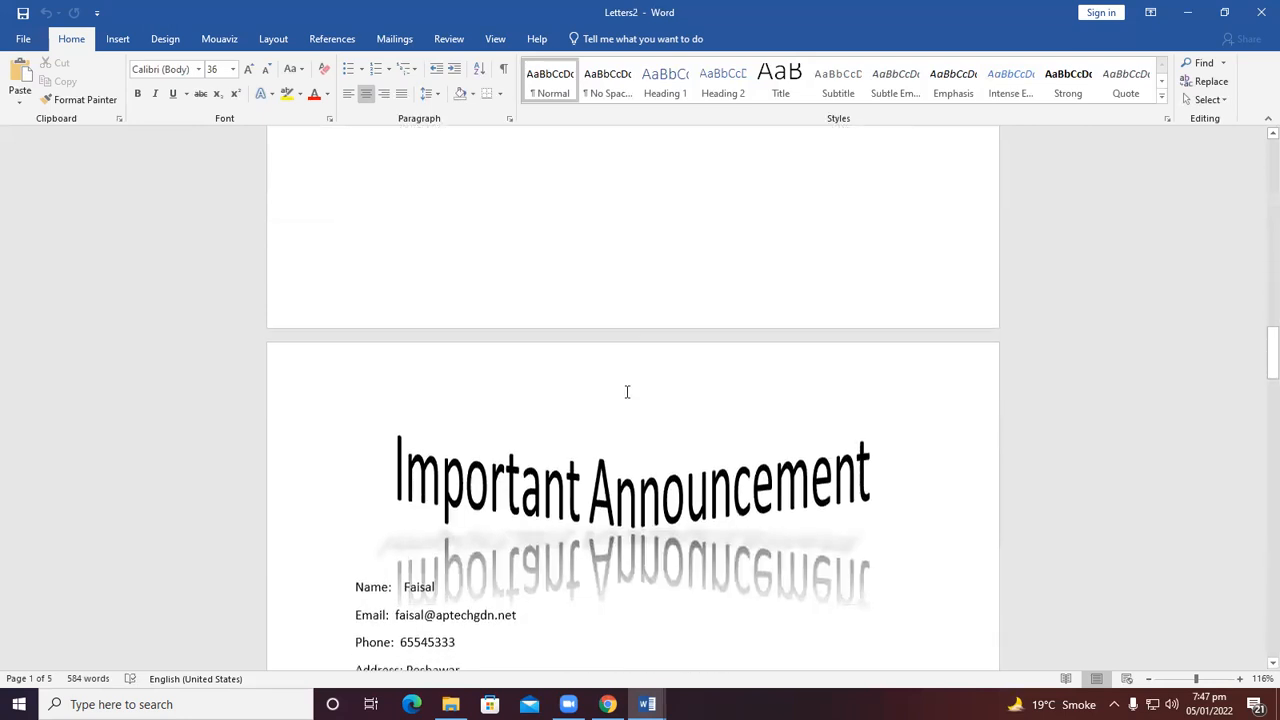
scroll(627, 392, down, 15)
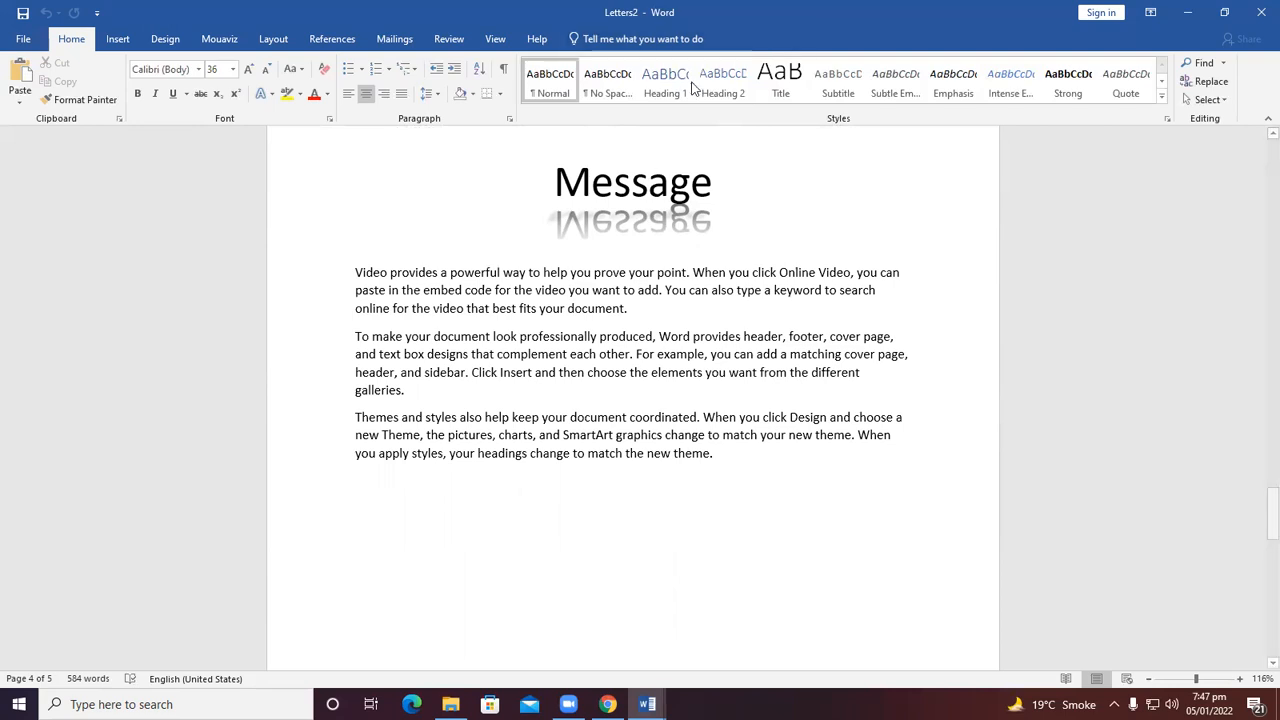
click(460, 40)
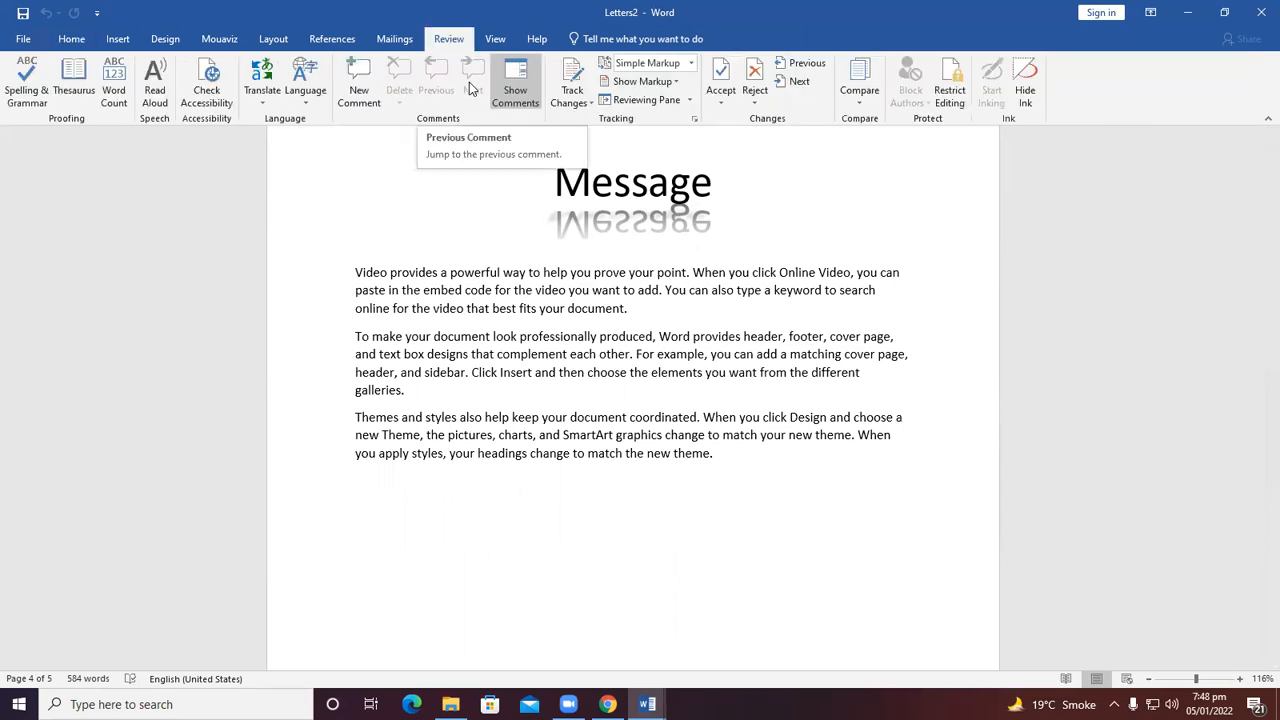
scroll(524, 290, up, 10)
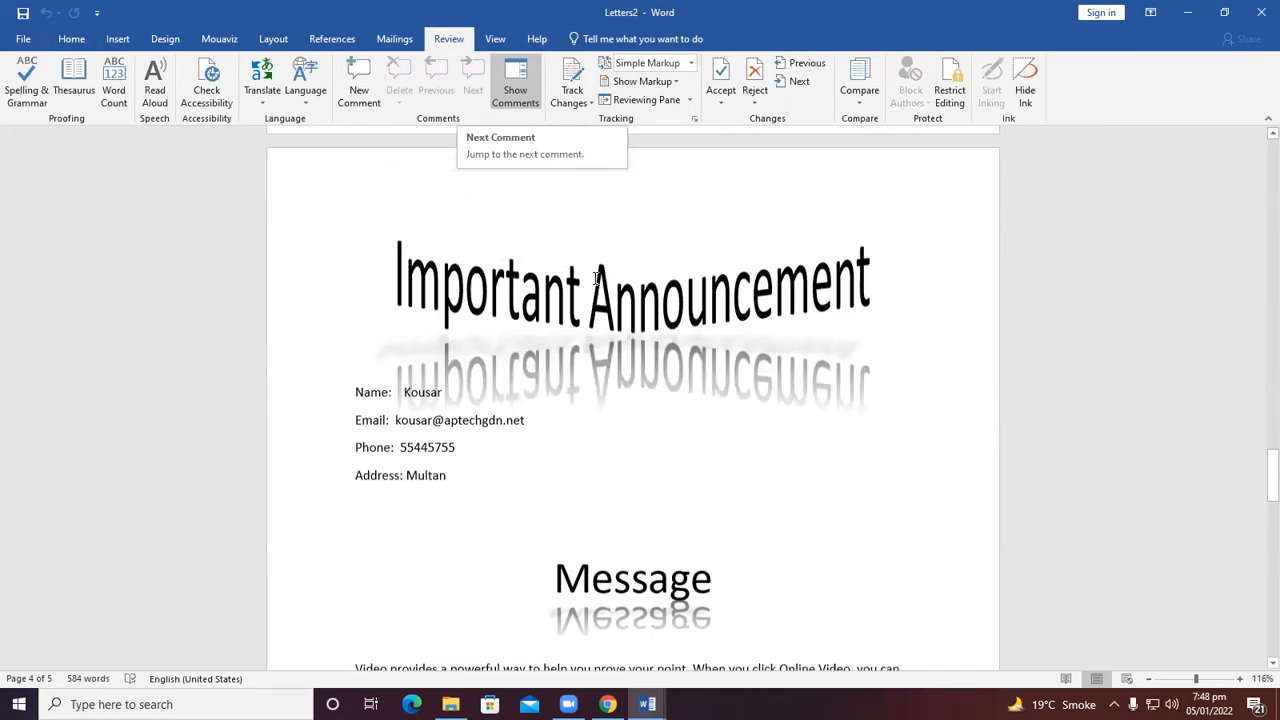
scroll(524, 294, up, 8)
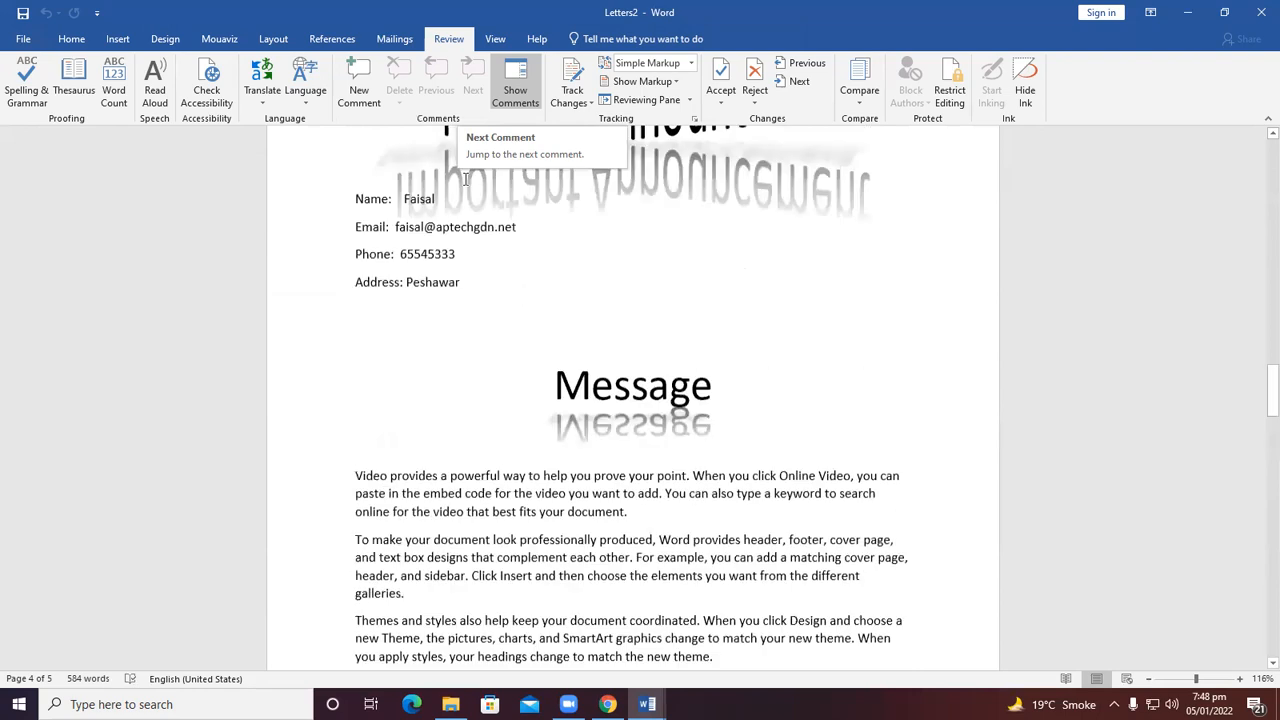
click(394, 39)
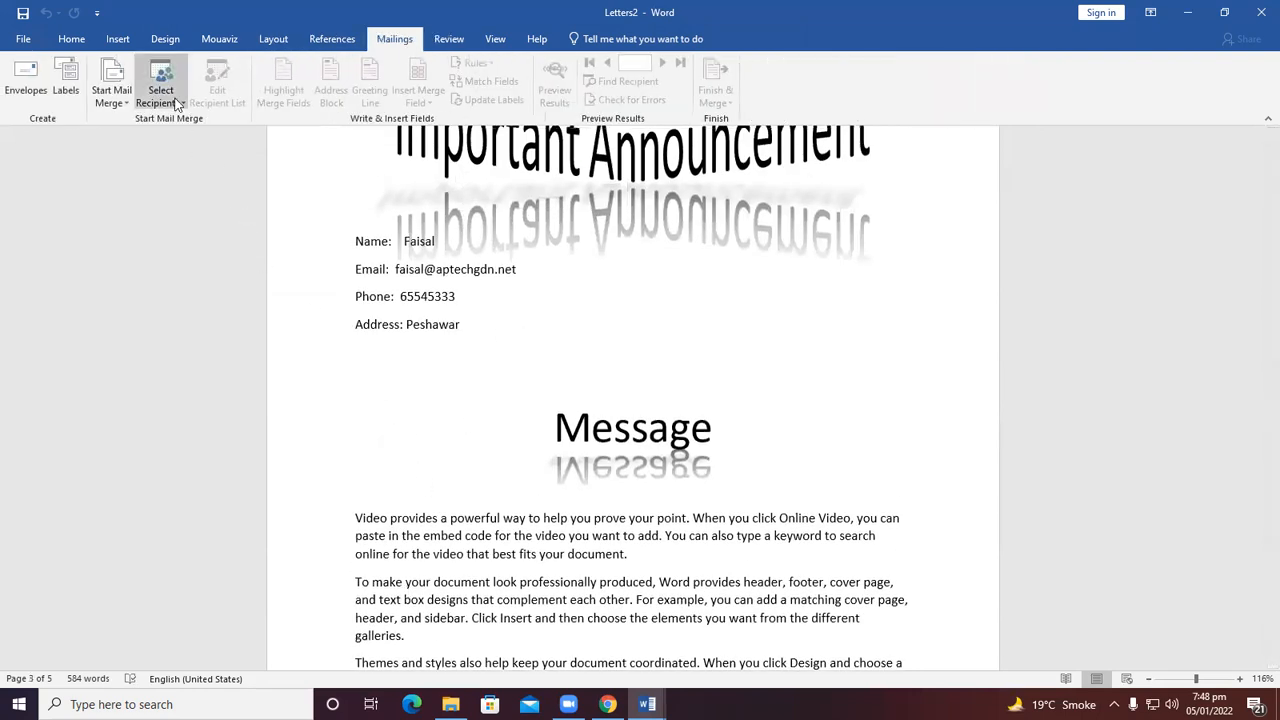
Return to the main document and open the mylist.mdb data source for editing, closing it without changes.
mouse_move(647, 704)
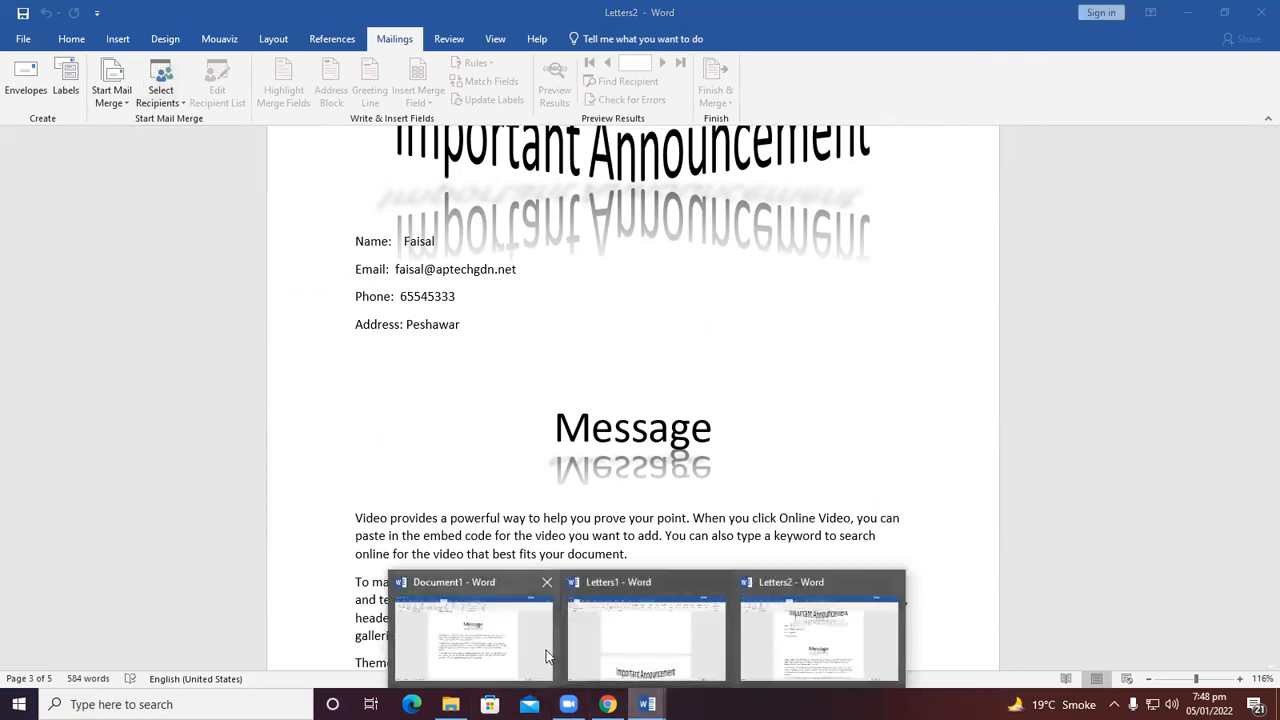
click(546, 650)
scroll(552, 552, up, 6)
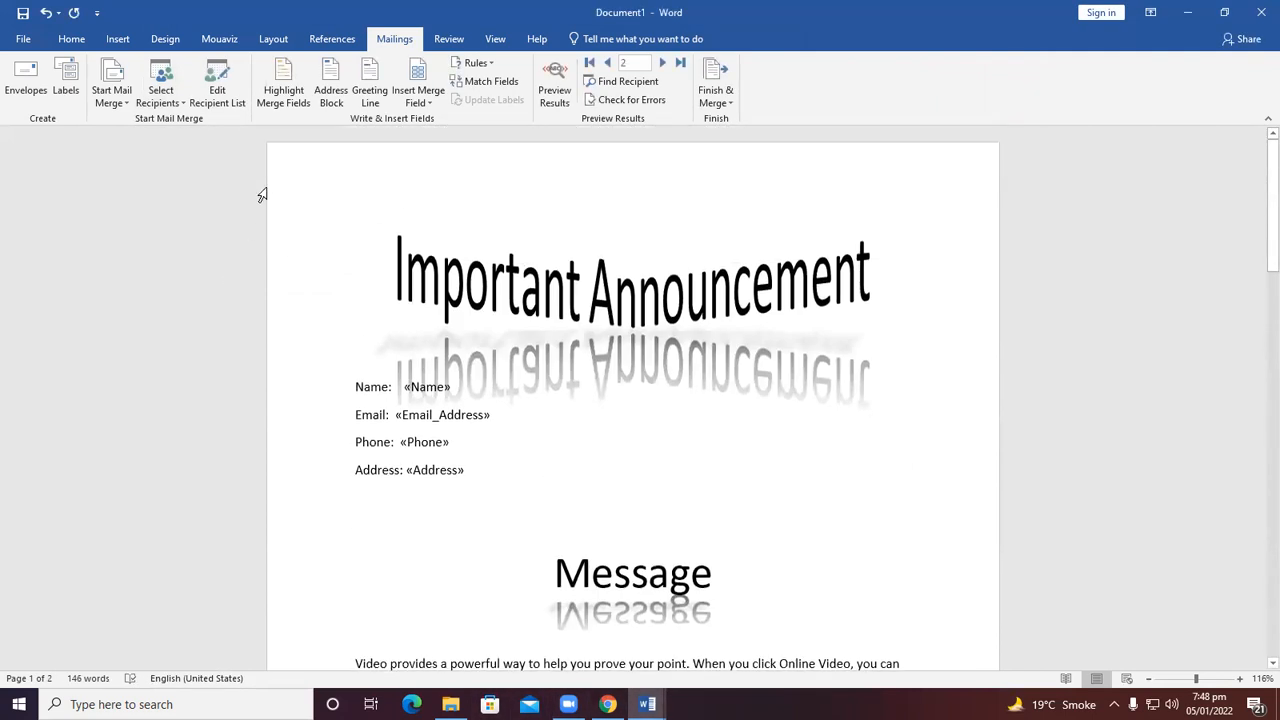
click(236, 103)
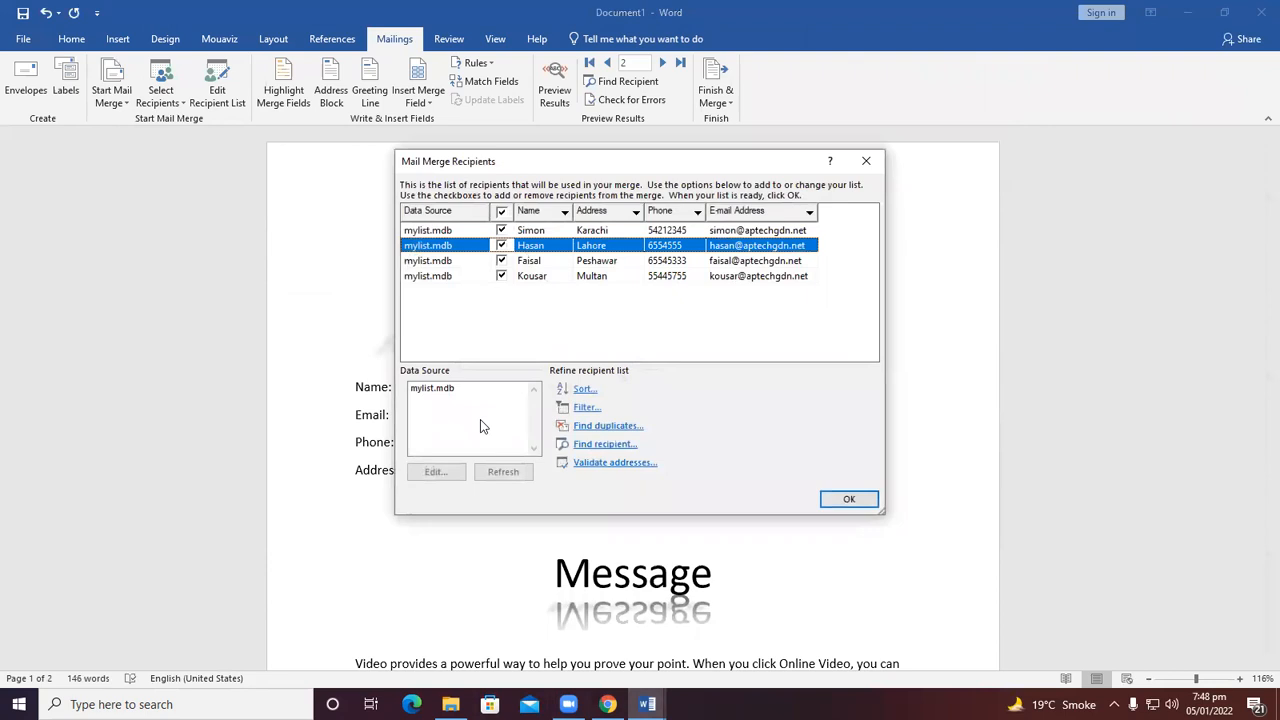
click(429, 390)
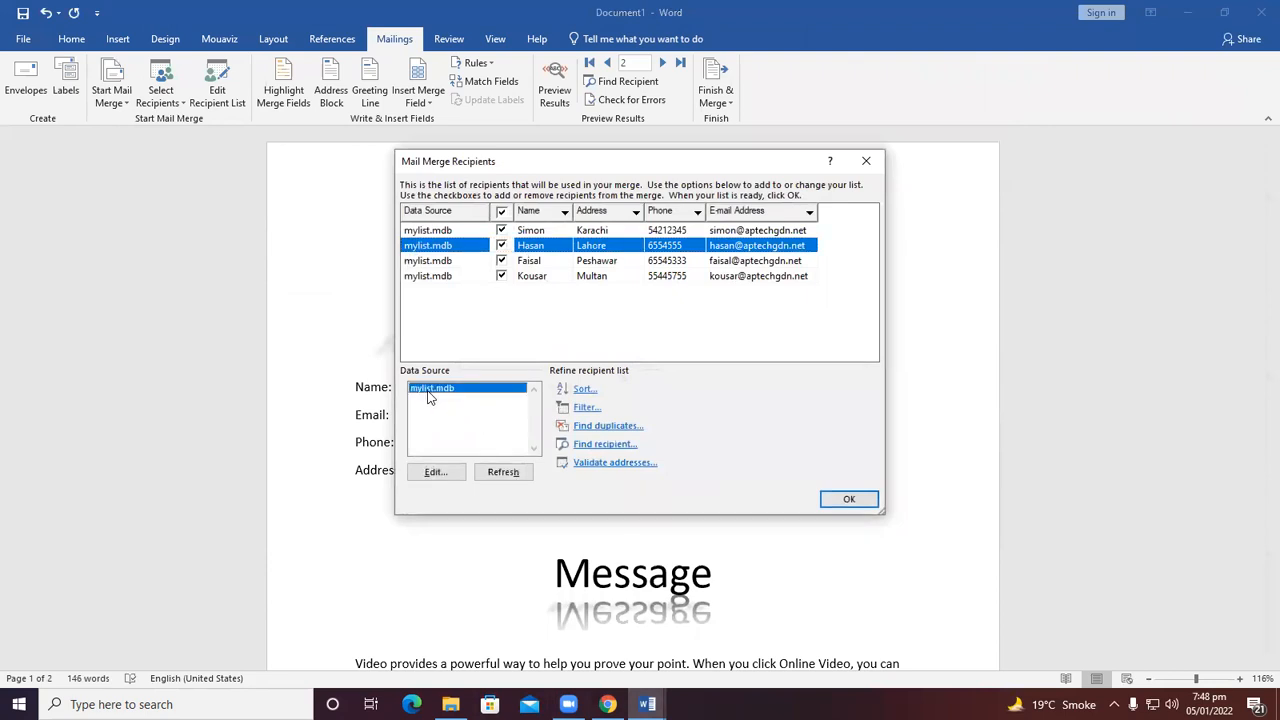
click(430, 471)
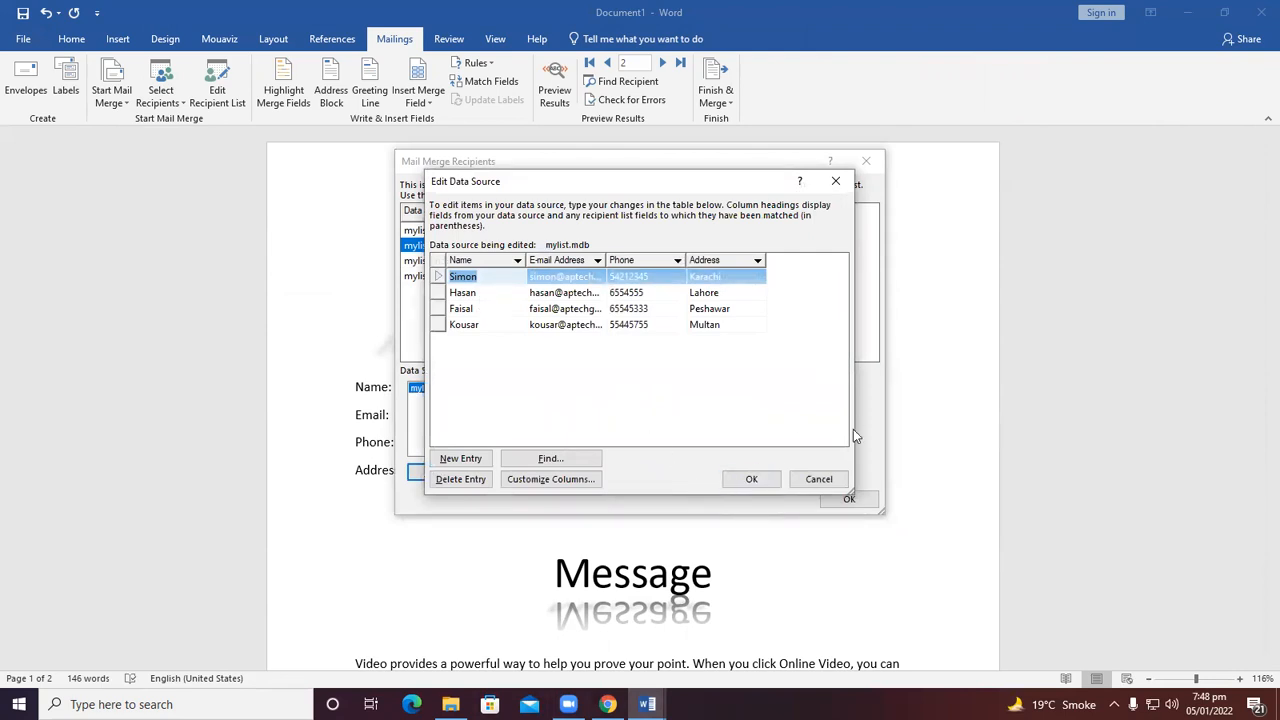
click(817, 482)
click(848, 499)
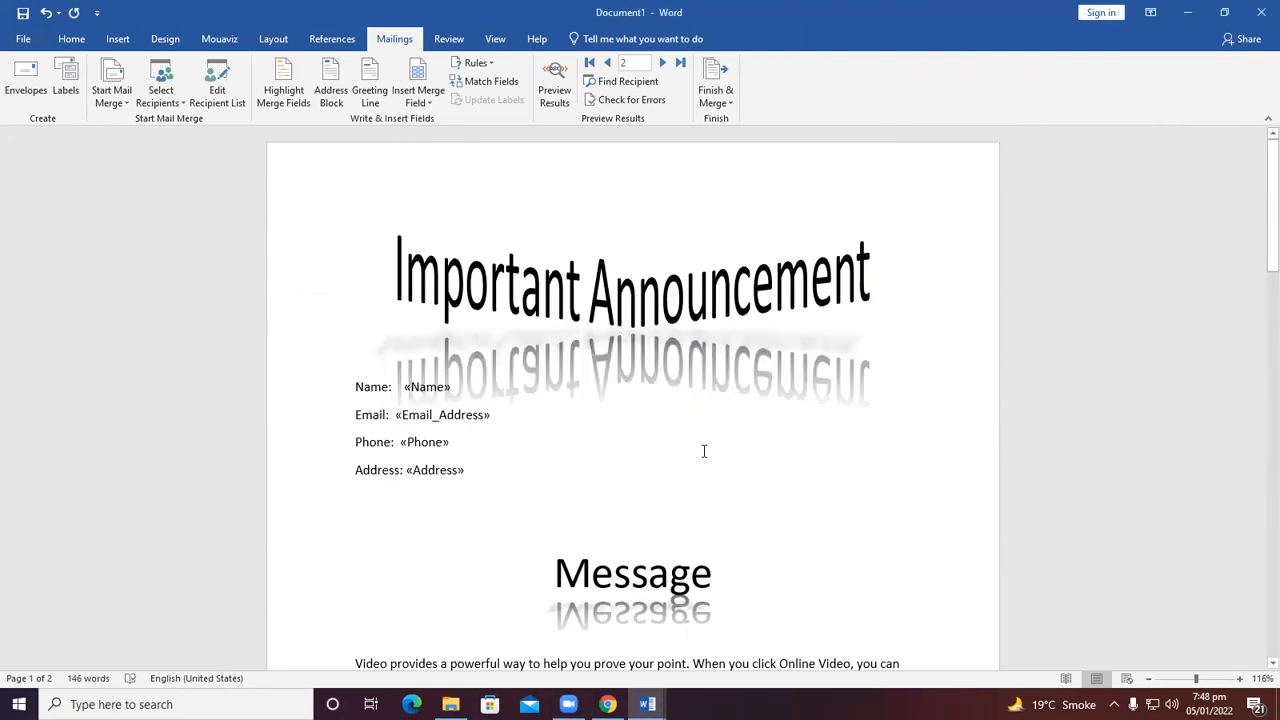
drag(406, 390, 450, 390)
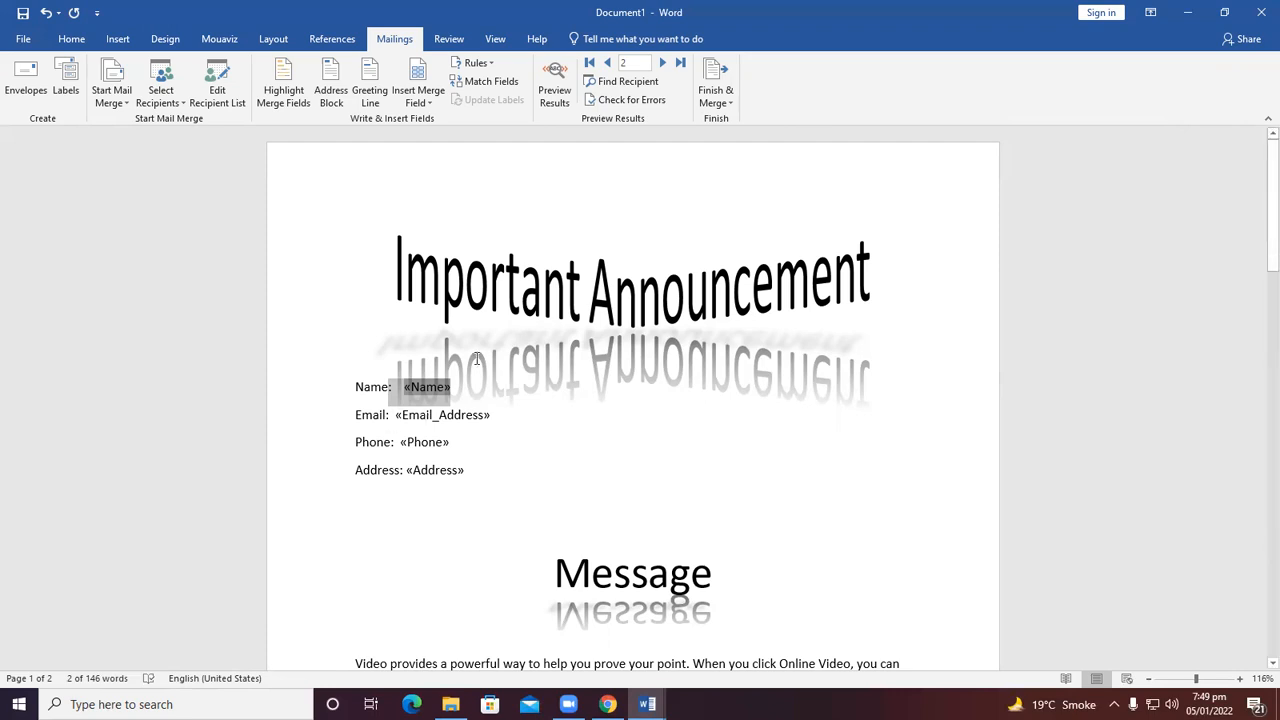
scroll(463, 386, down, 2)
scroll(466, 395, up, 1)
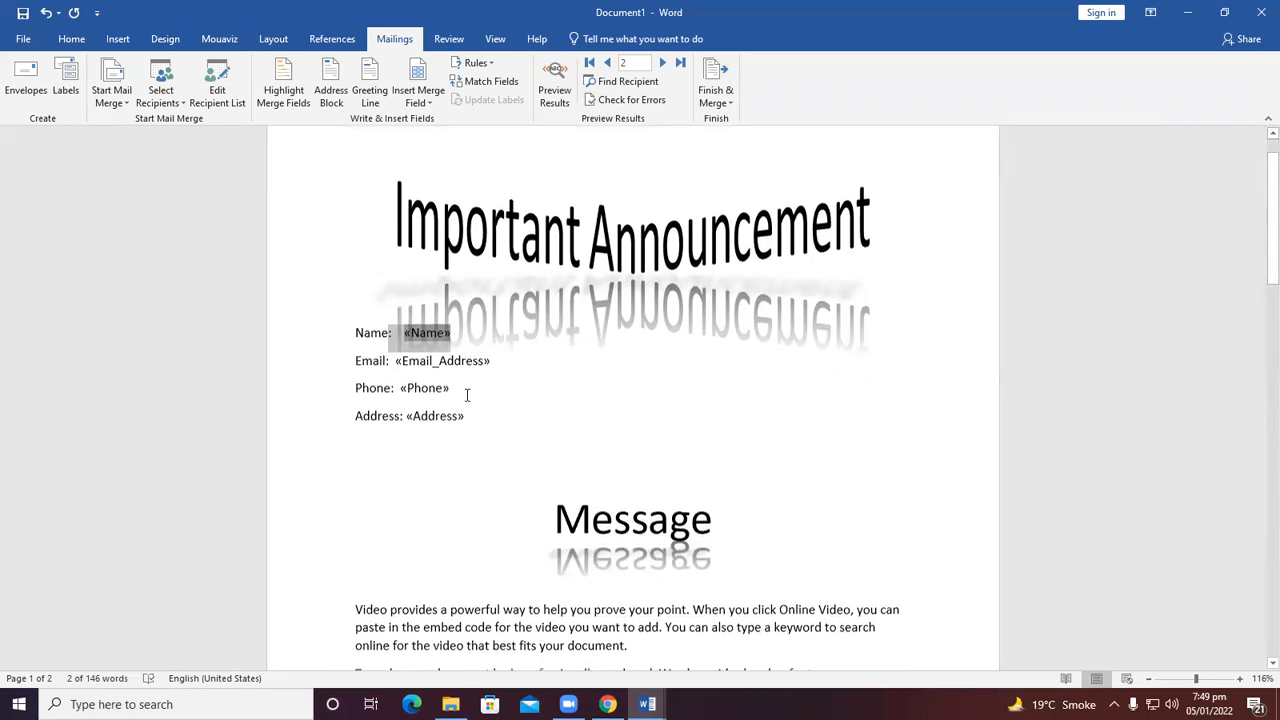
Close the Letters1 and Letters2 merged documents without saving them.
mouse_move(647, 704)
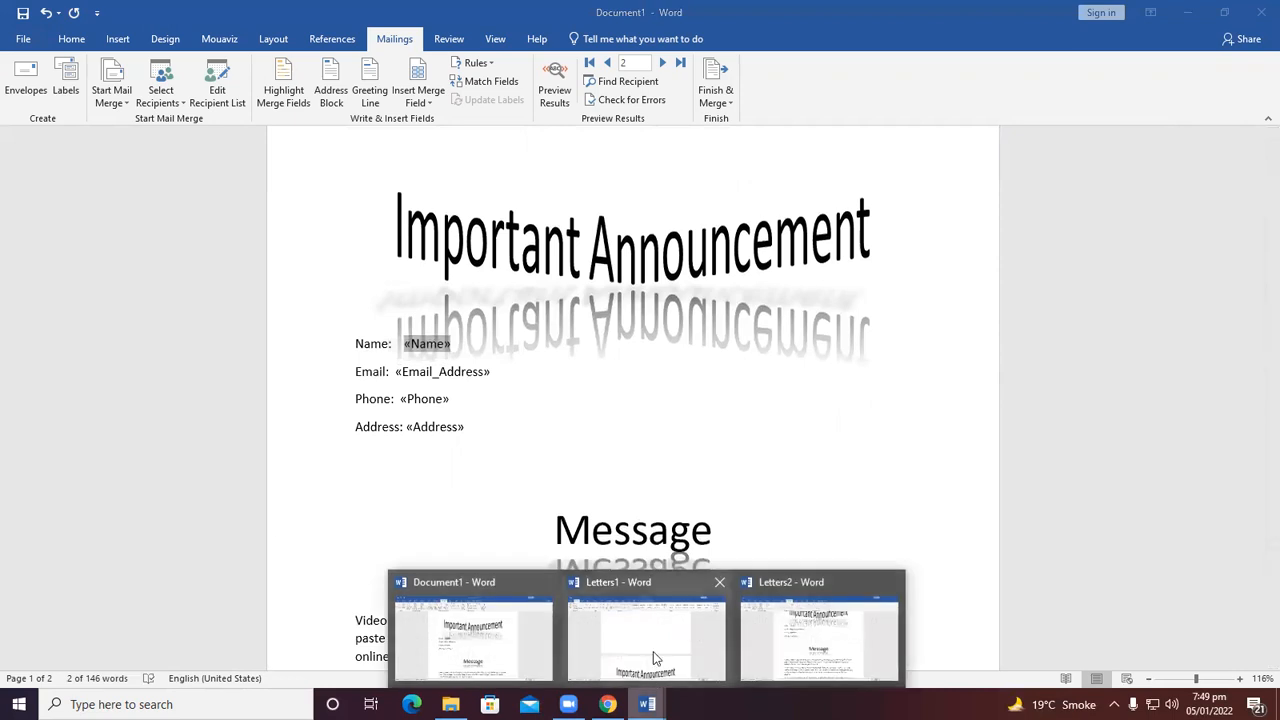
click(719, 582)
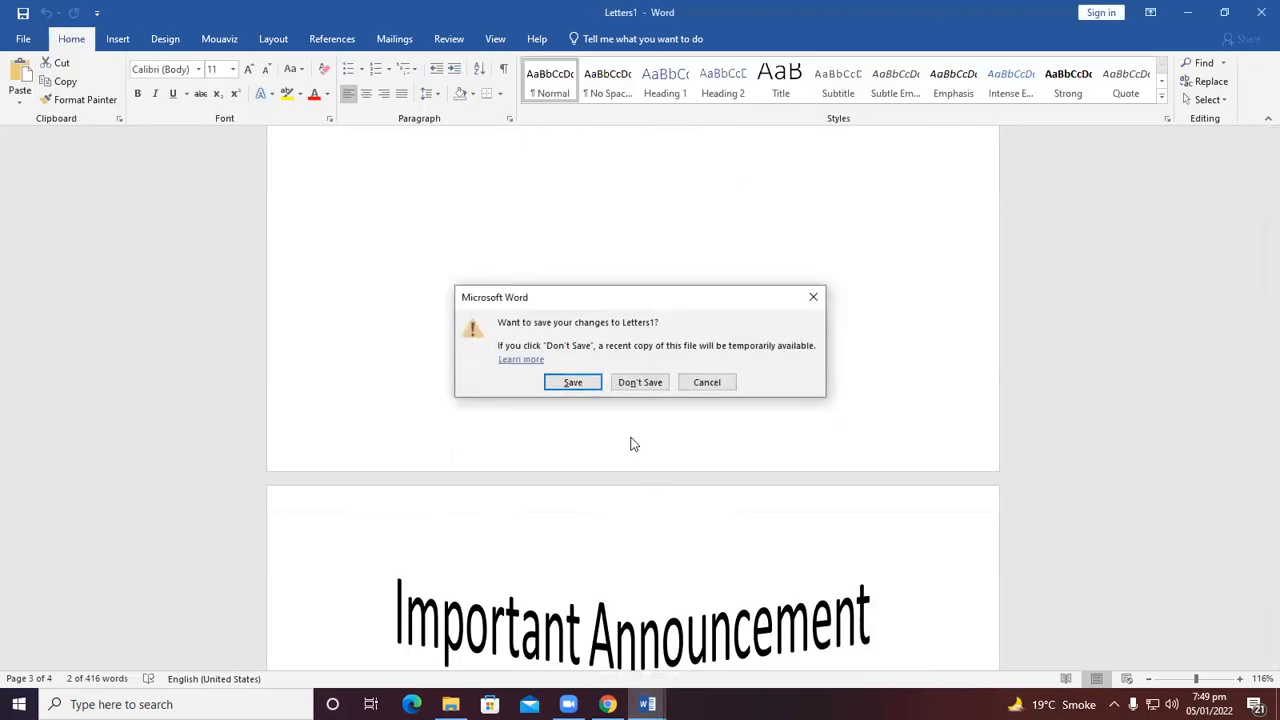
click(638, 382)
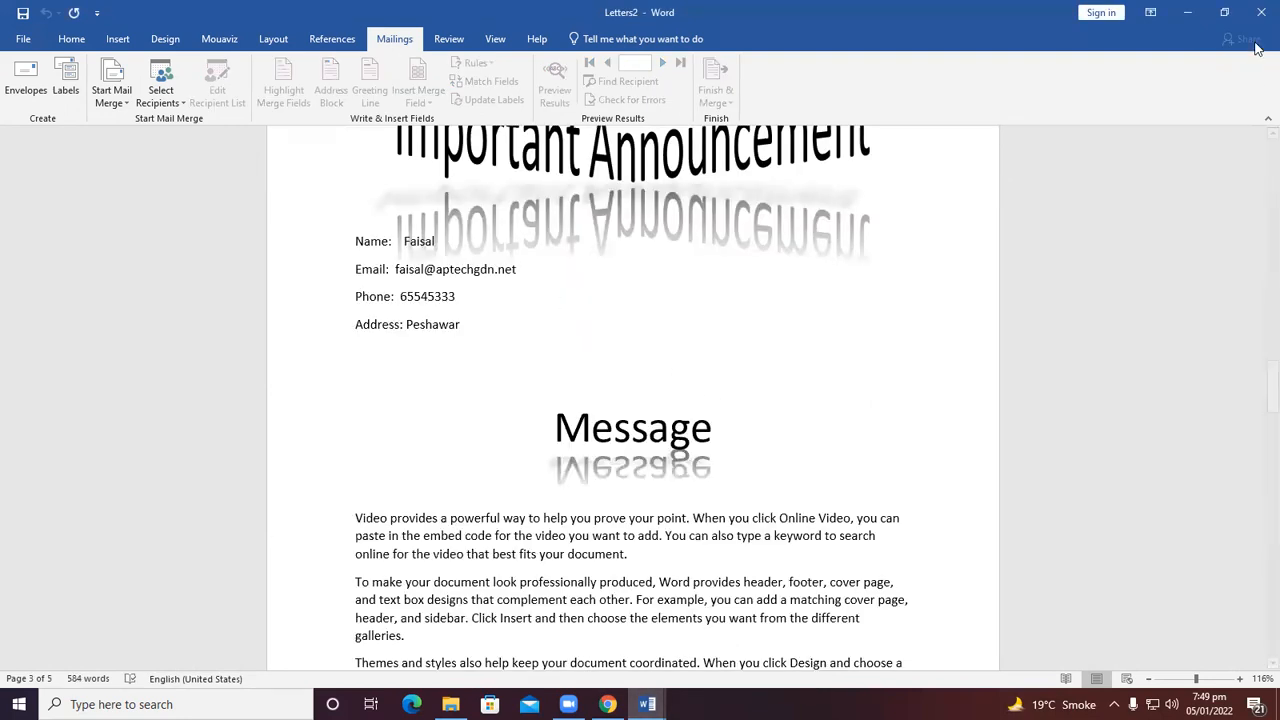
click(1261, 12)
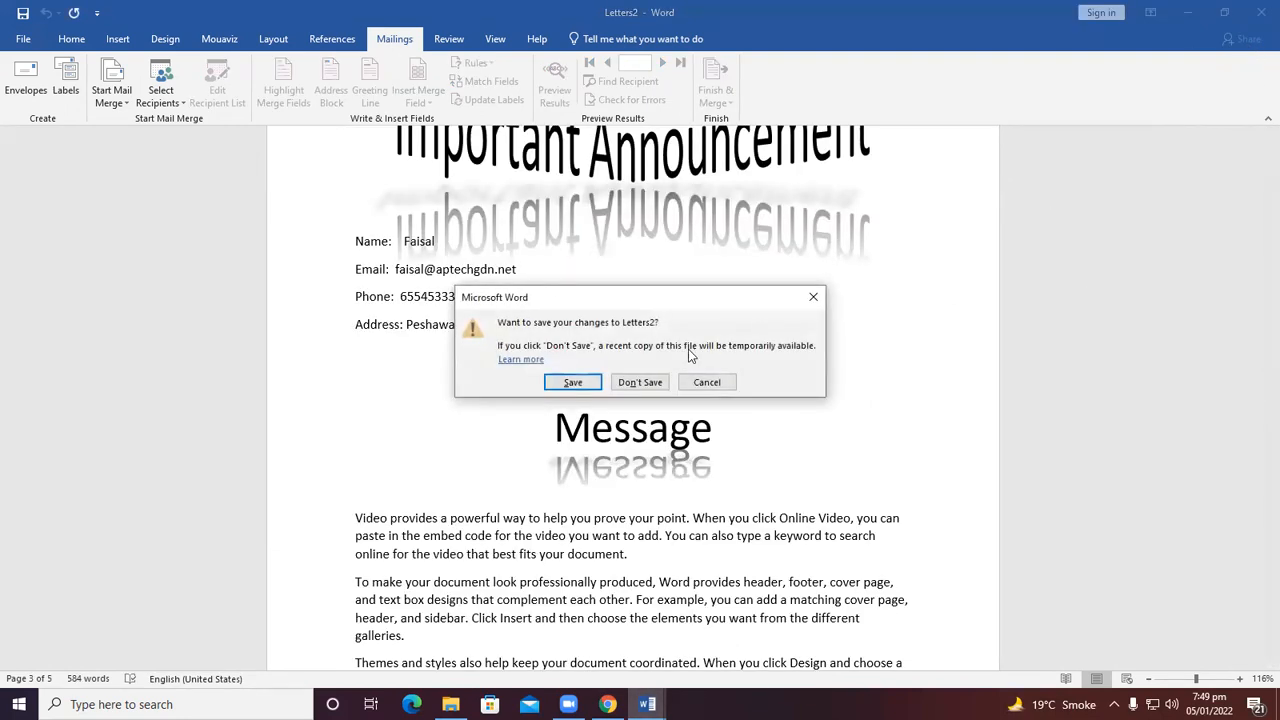
click(640, 382)
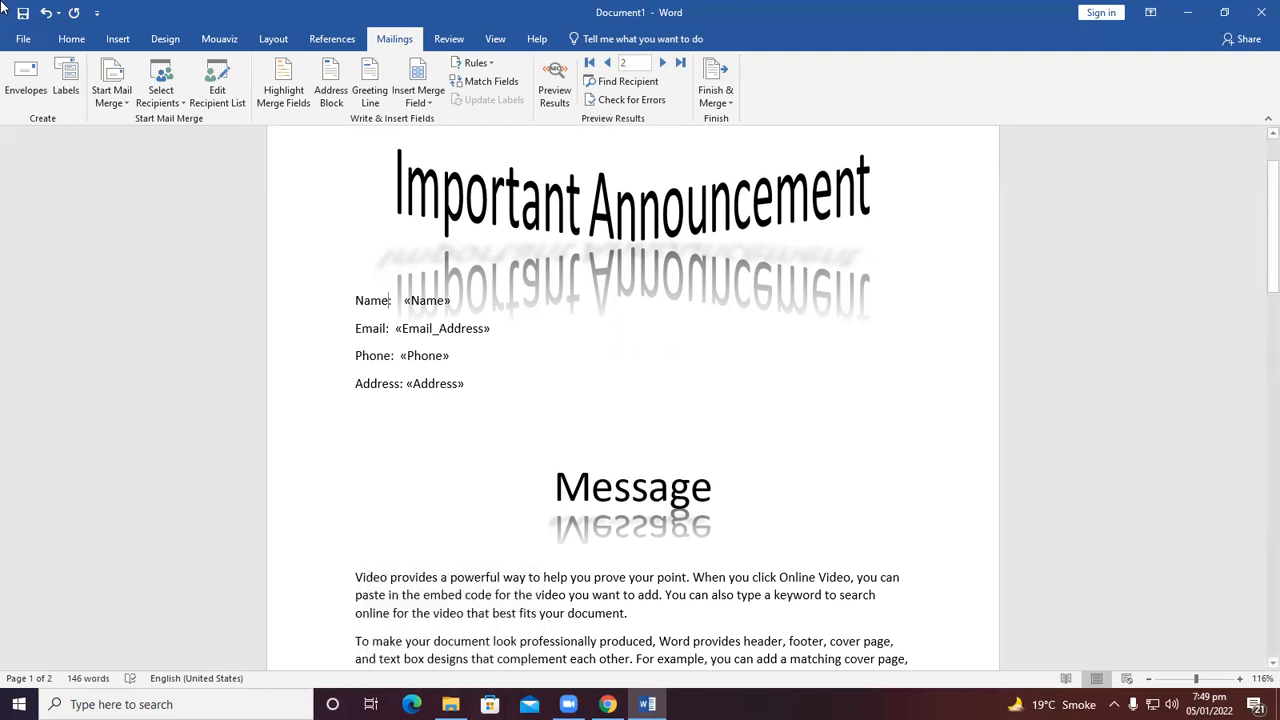
Open the document's Protect Document options and leave without choosing one.
click(20, 42)
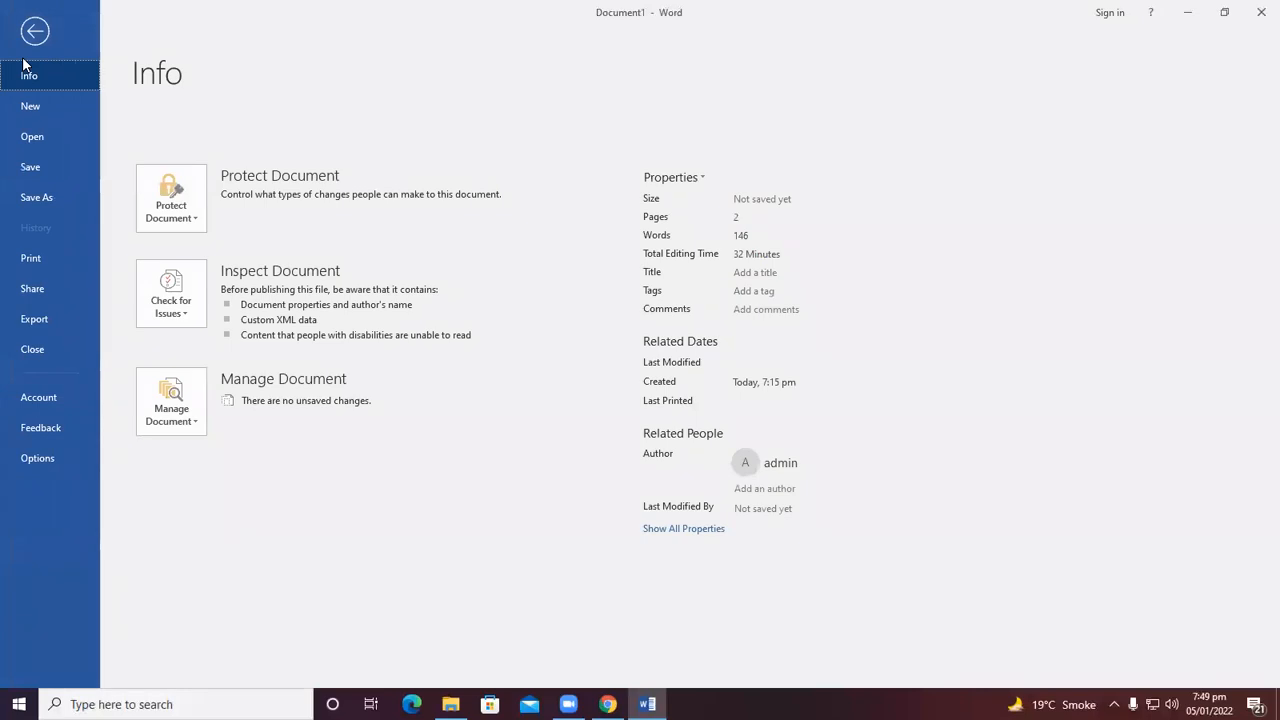
click(191, 215)
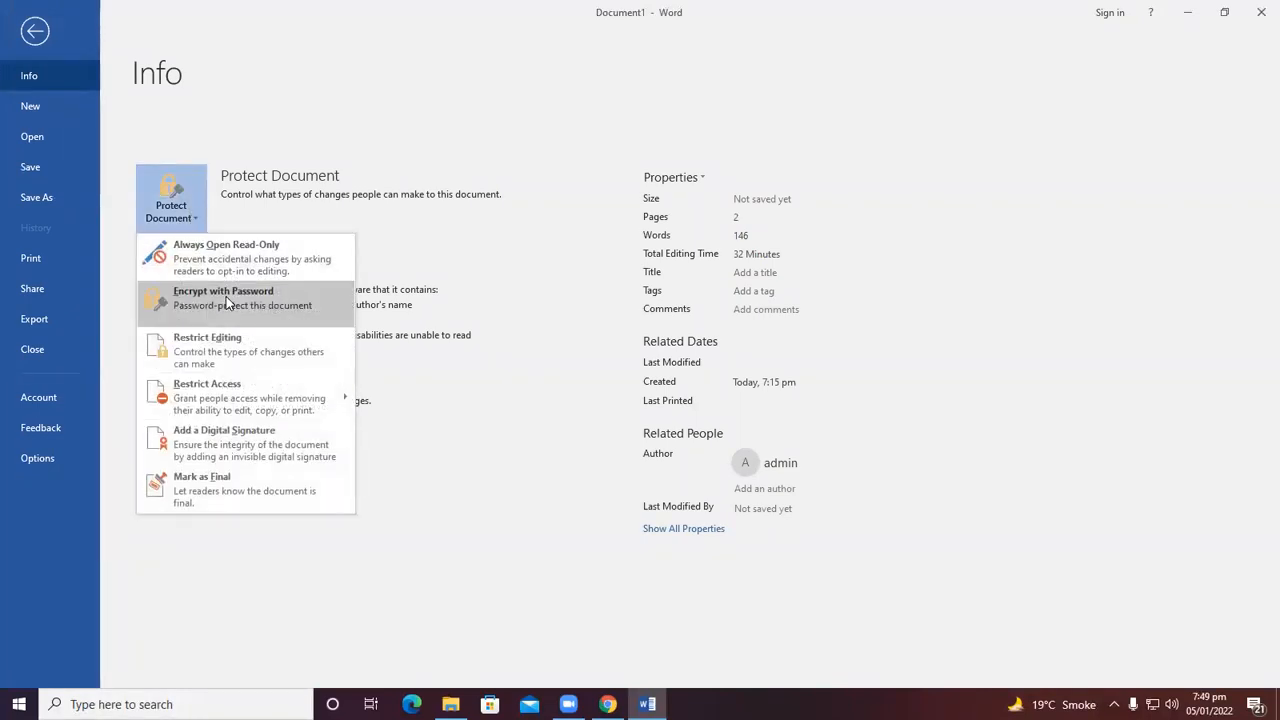
click(30, 37)
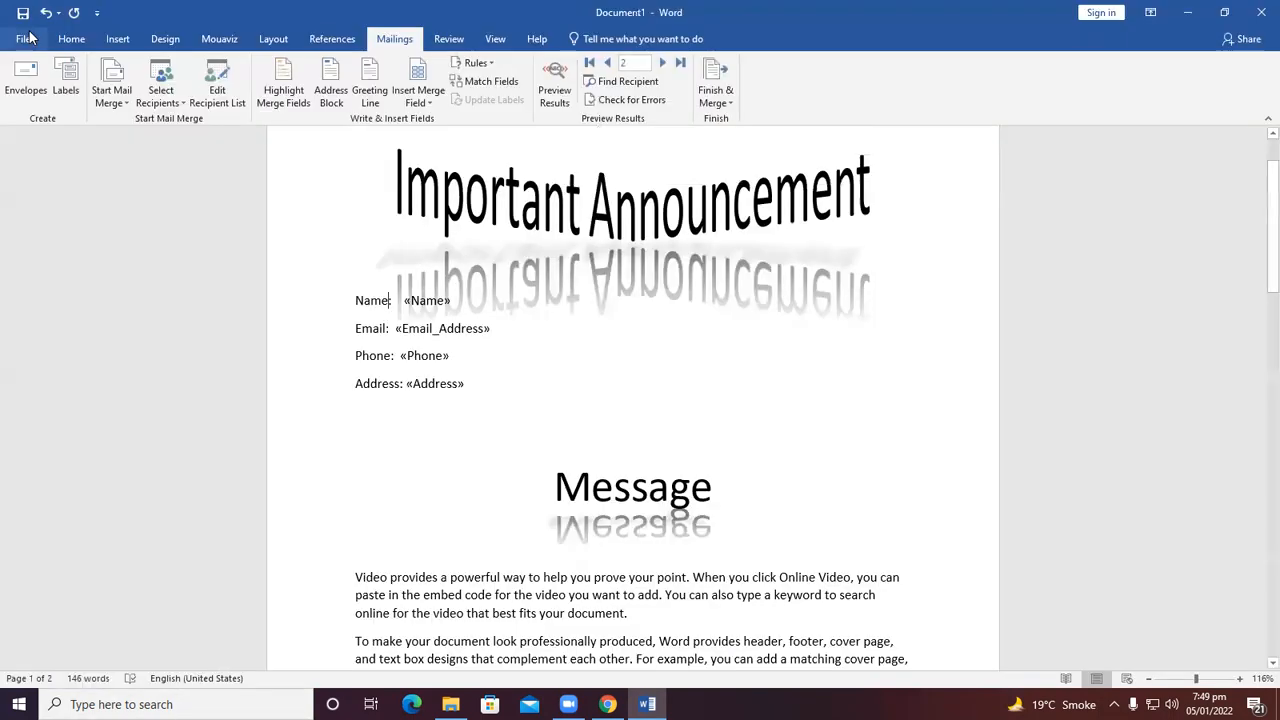
Insert a blank page after the last paragraph of the main document.
click(118, 38)
scroll(482, 400, down, 6)
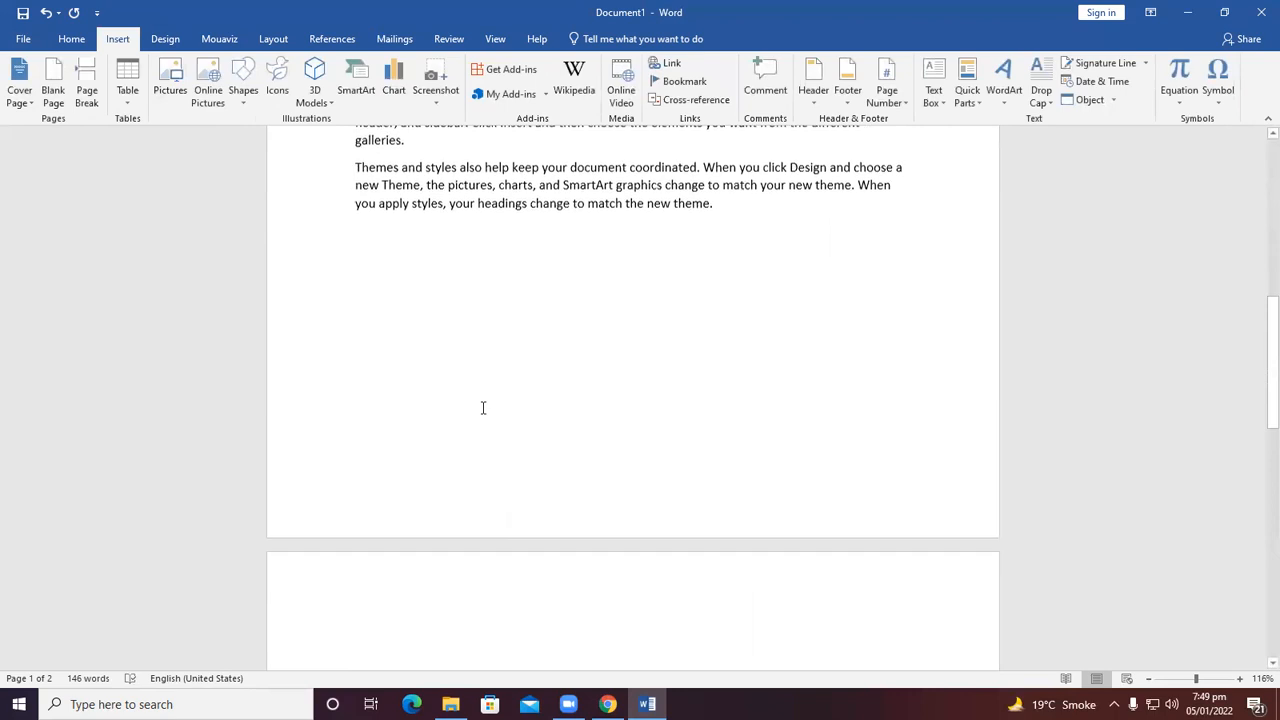
scroll(486, 395, down, 4)
scroll(560, 355, up, 3)
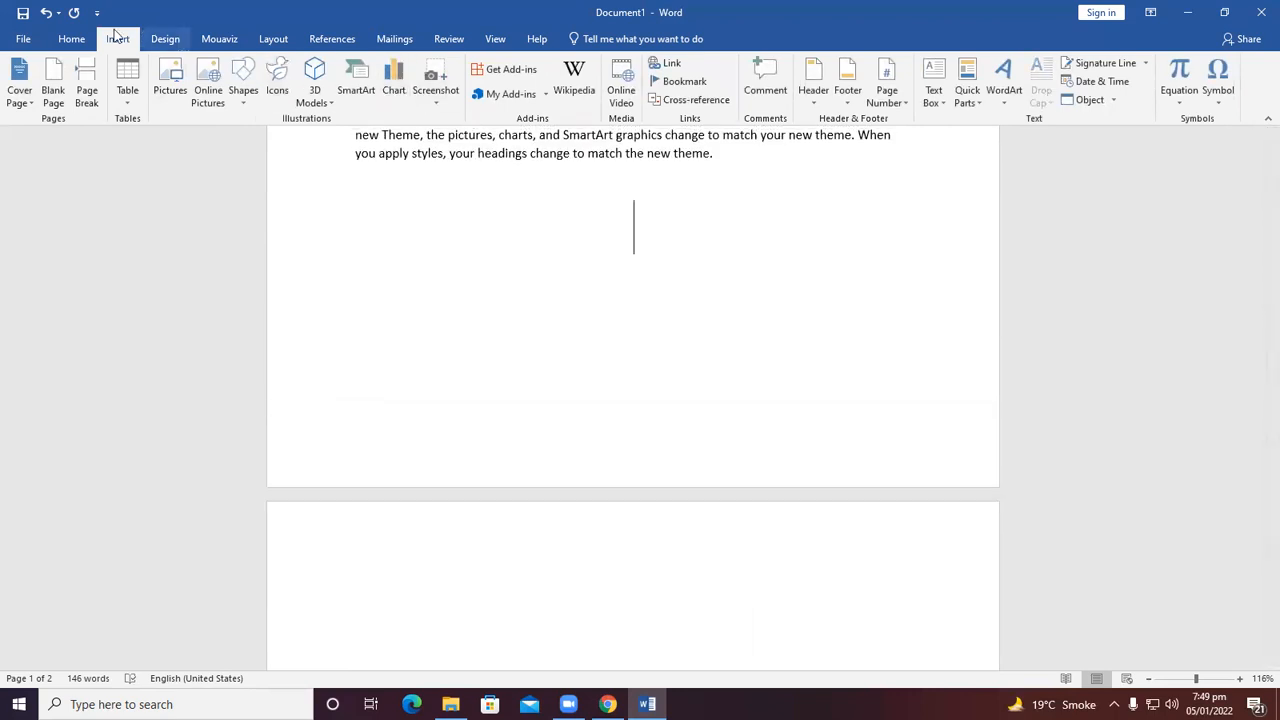
click(71, 38)
scroll(255, 80, up, 3)
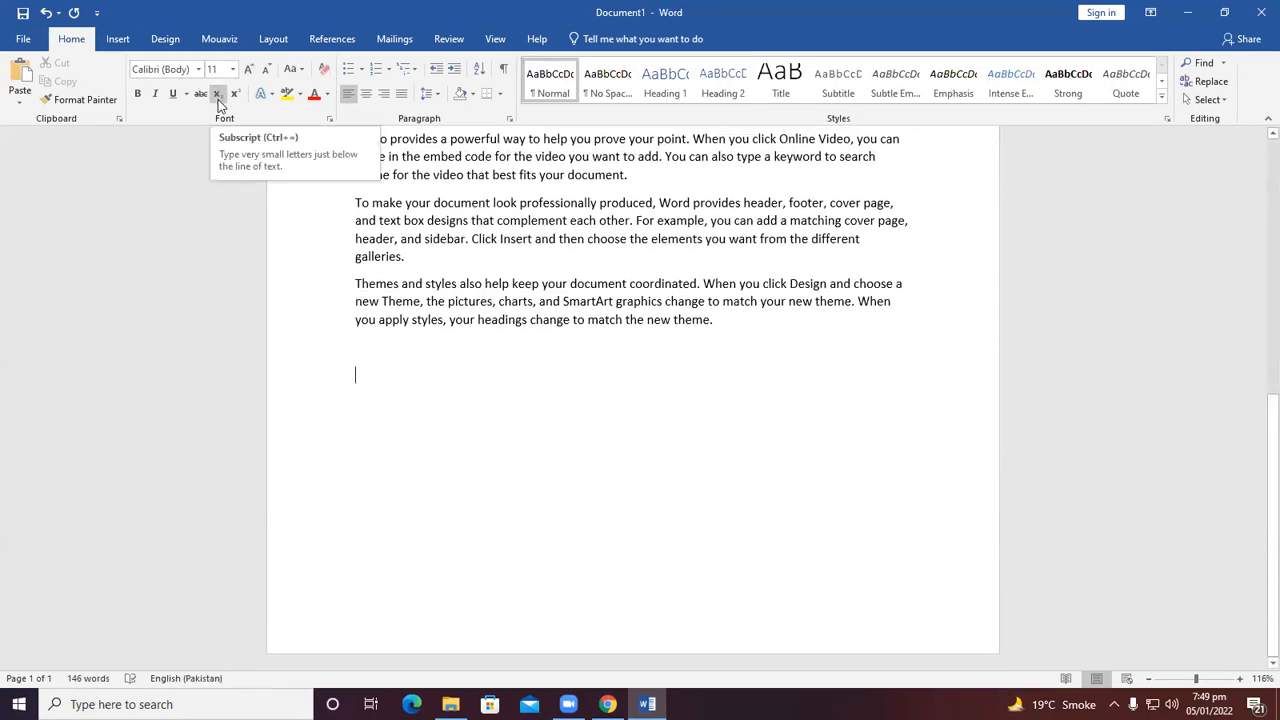
click(22, 40)
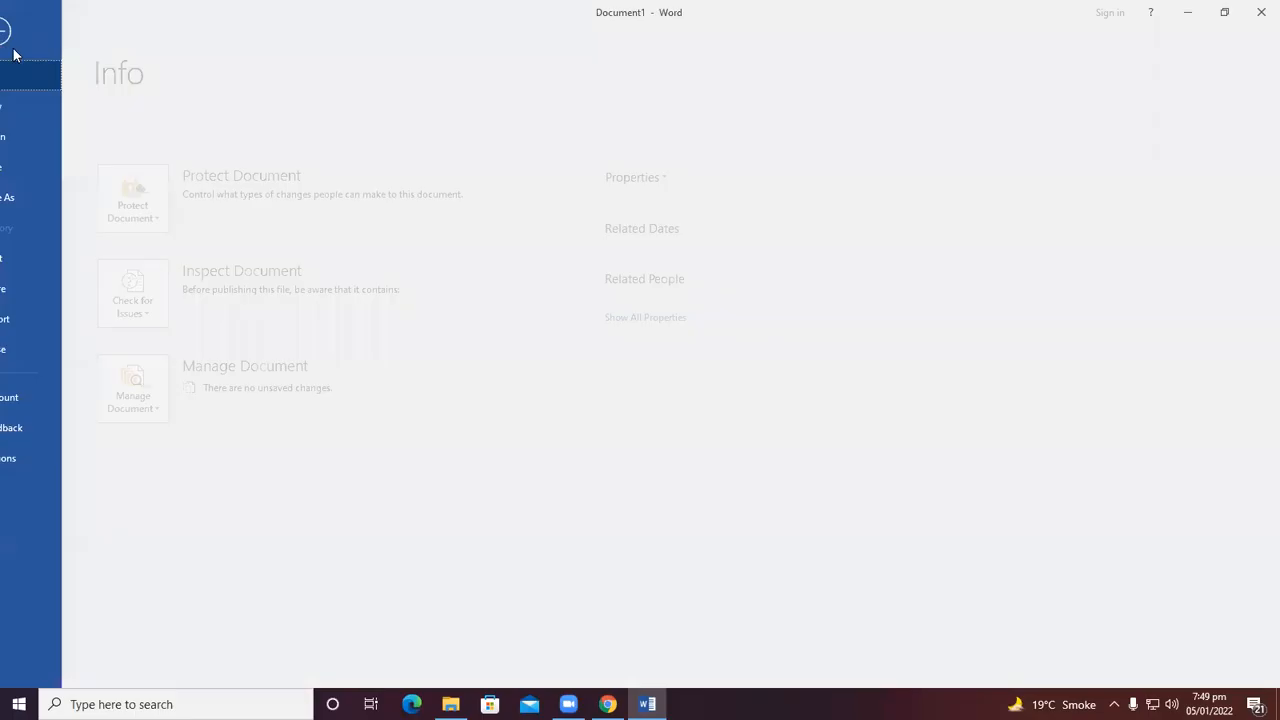
click(29, 107)
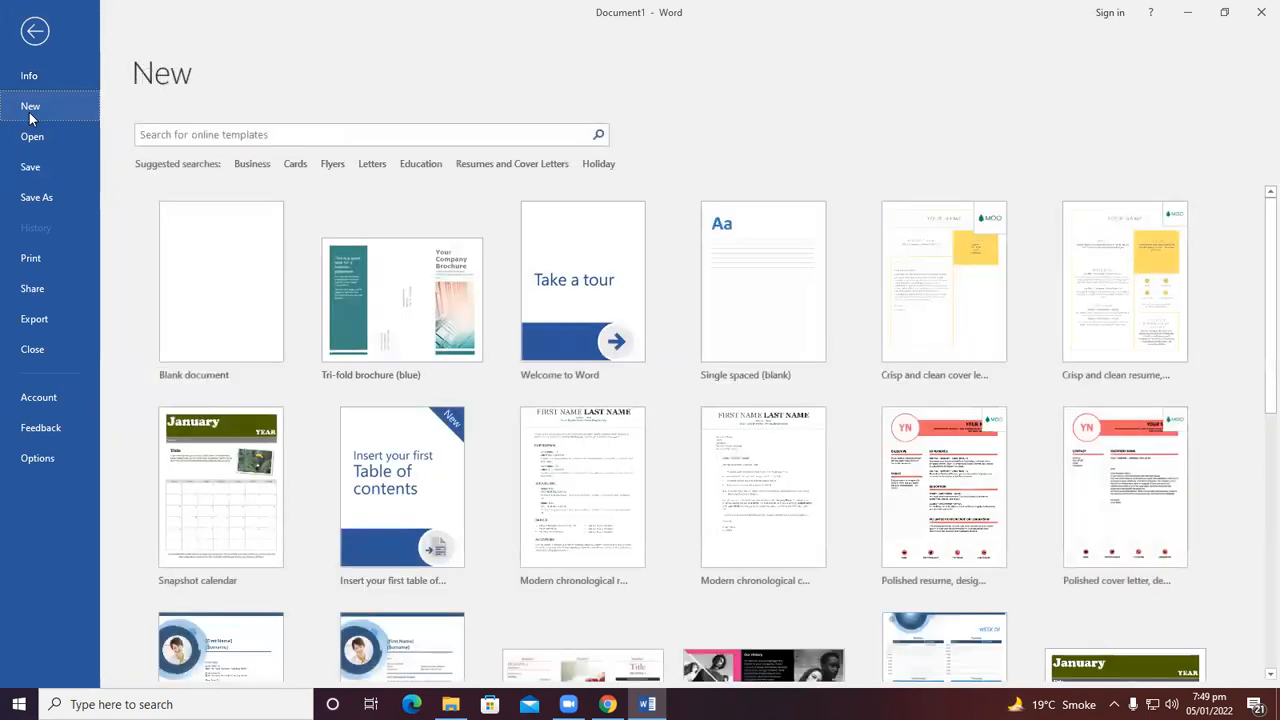
click(35, 31)
click(112, 39)
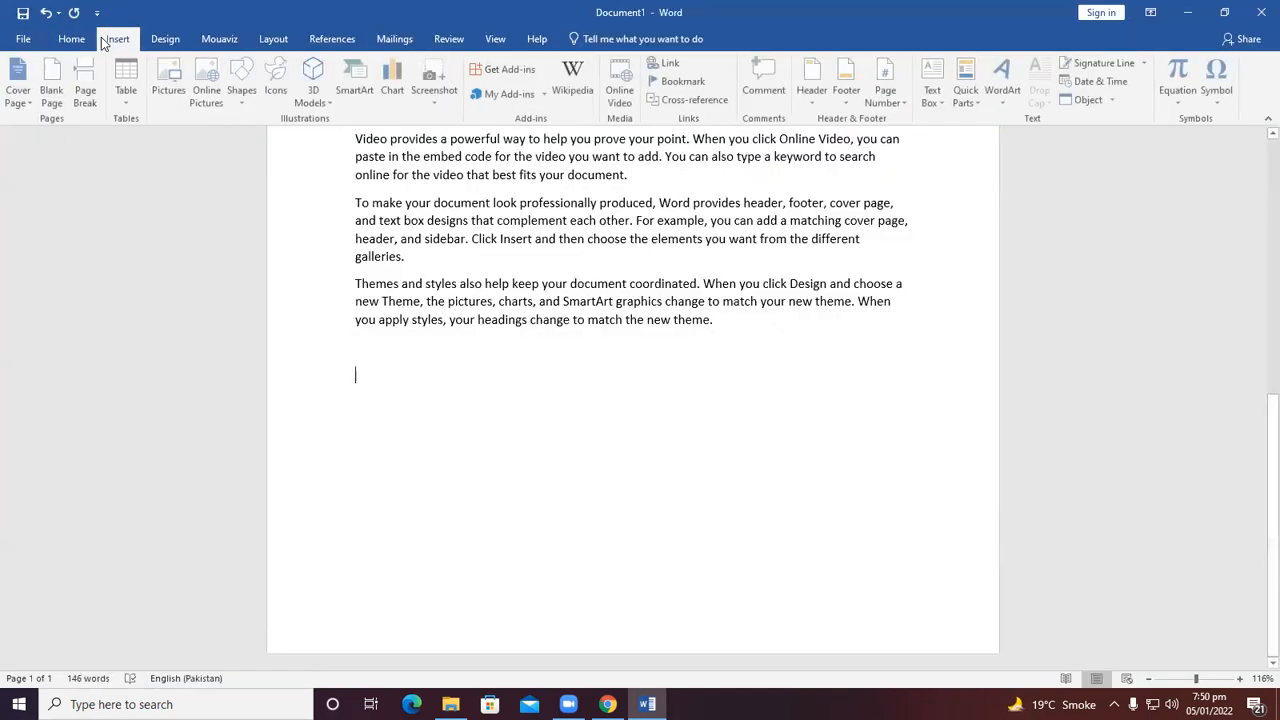
click(47, 109)
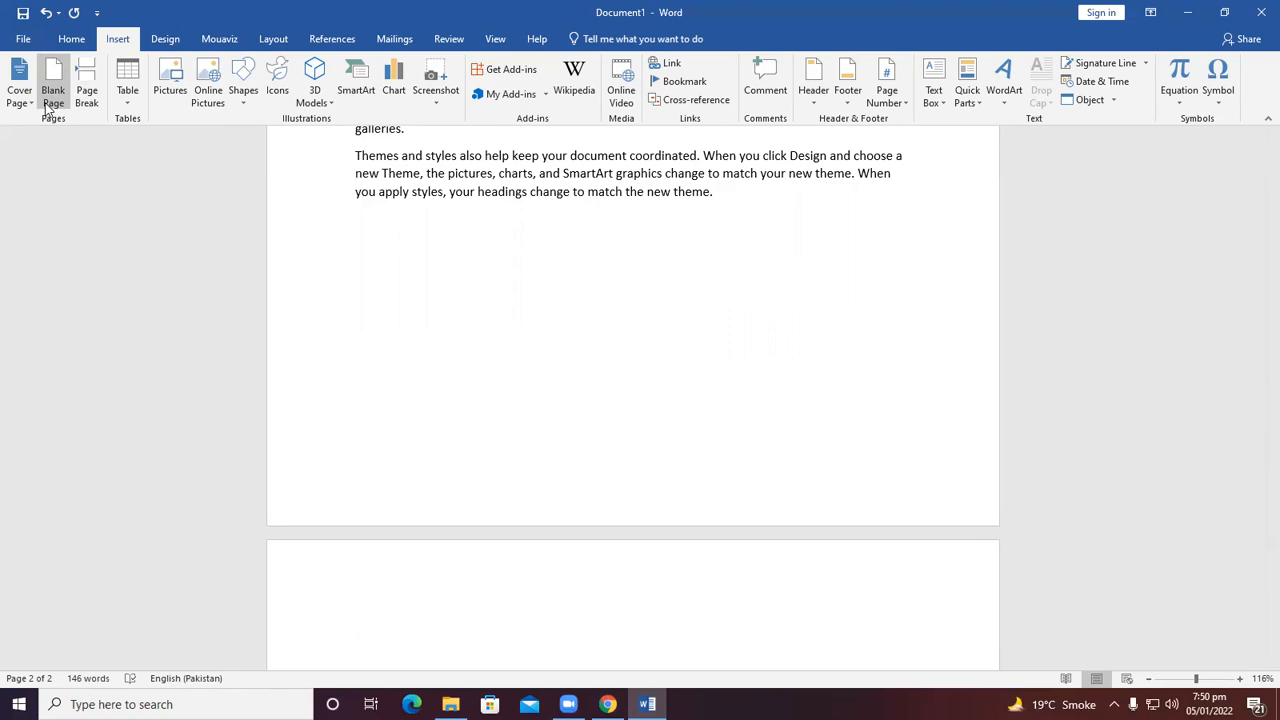
Create a new blank document and close it again without saving.
click(20, 38)
click(43, 106)
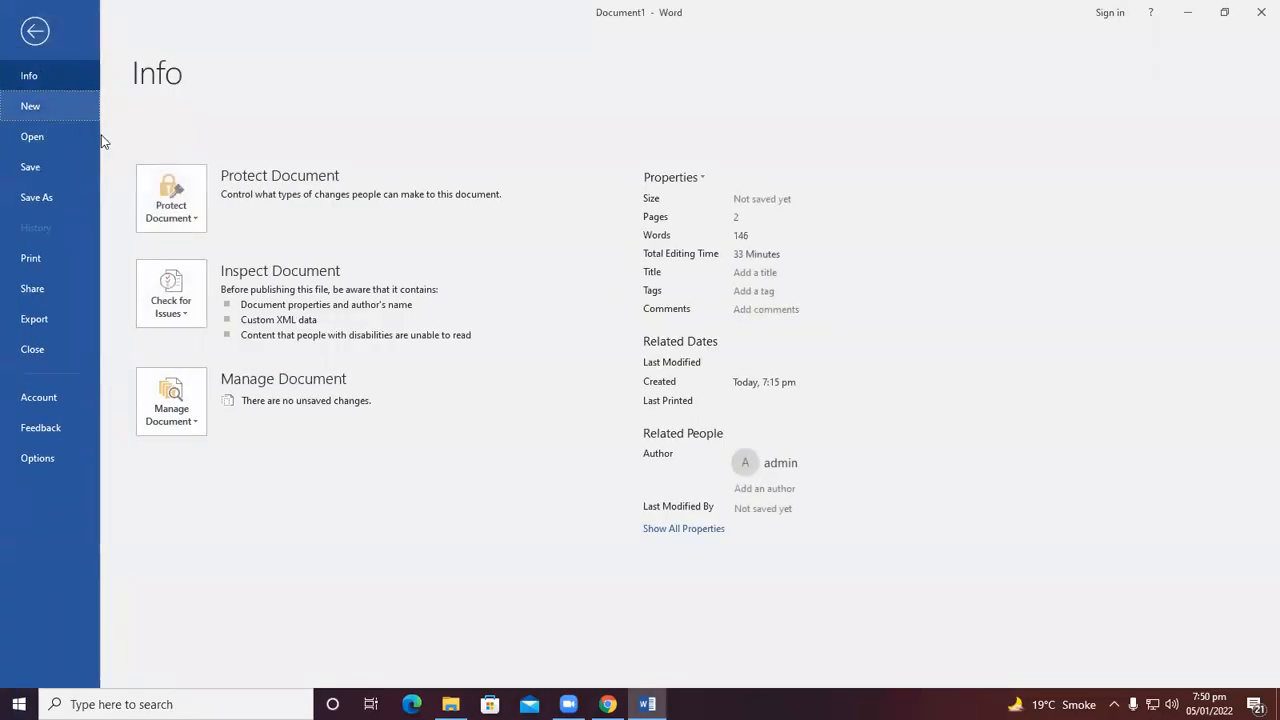
click(236, 295)
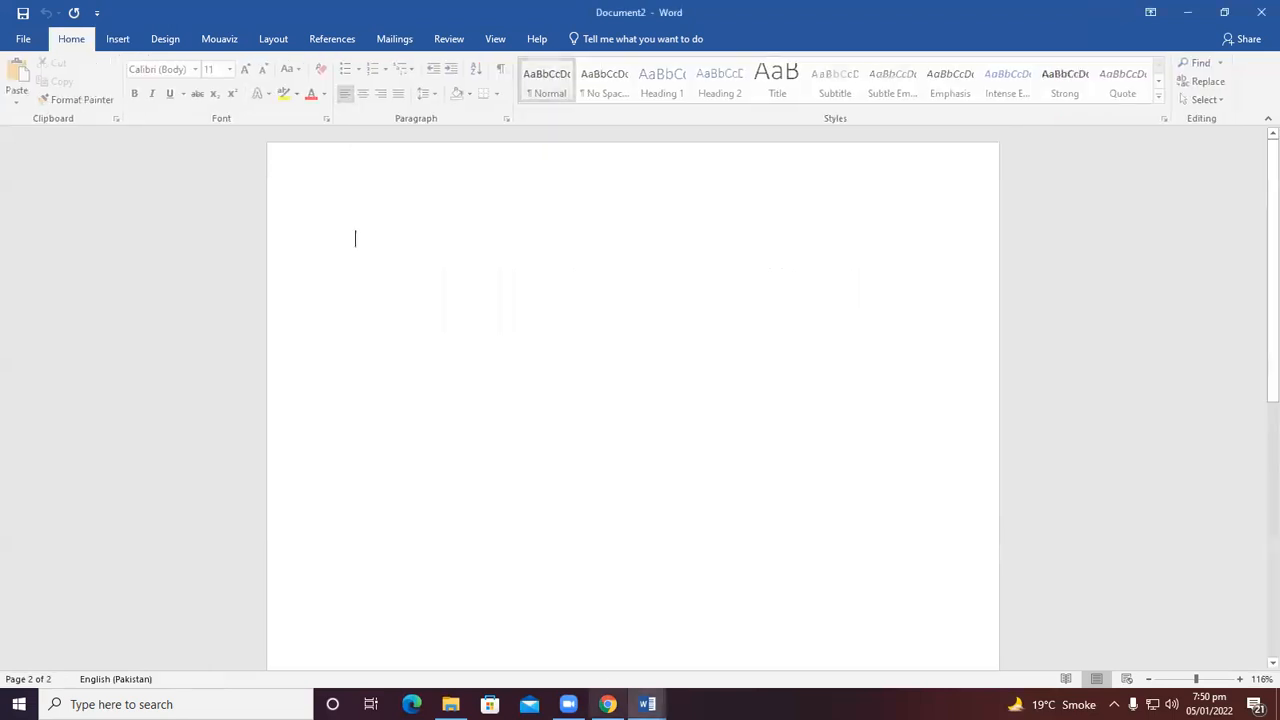
mouse_move(647, 704)
click(566, 655)
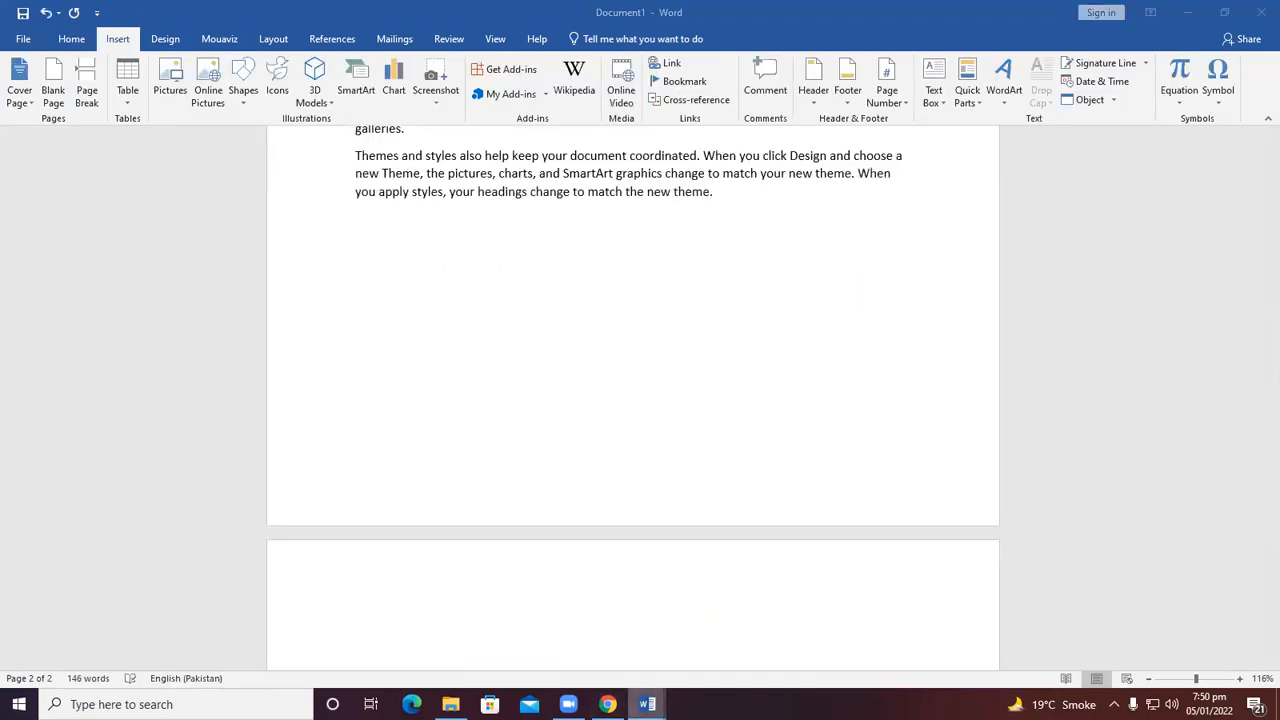
click(691, 640)
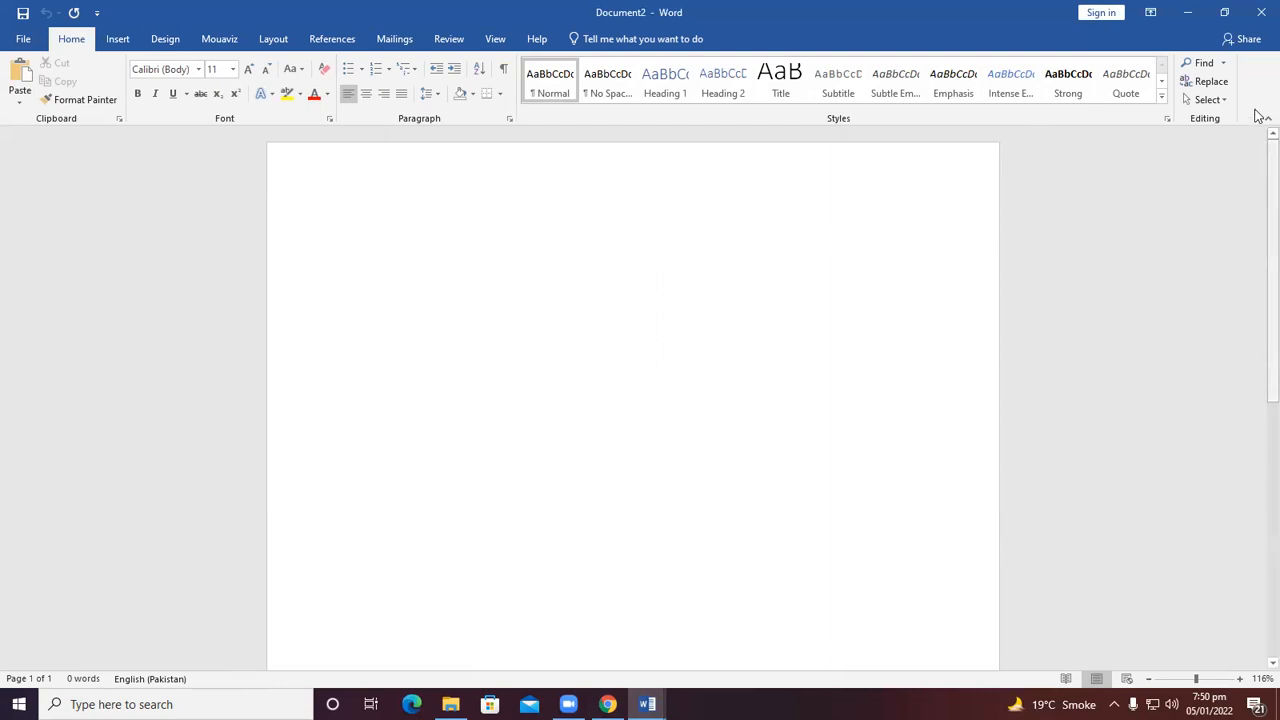
click(1250, 20)
Switch to Chrome, open a new tab and search Google Images for aptech logo.
scroll(691, 346, down, 2)
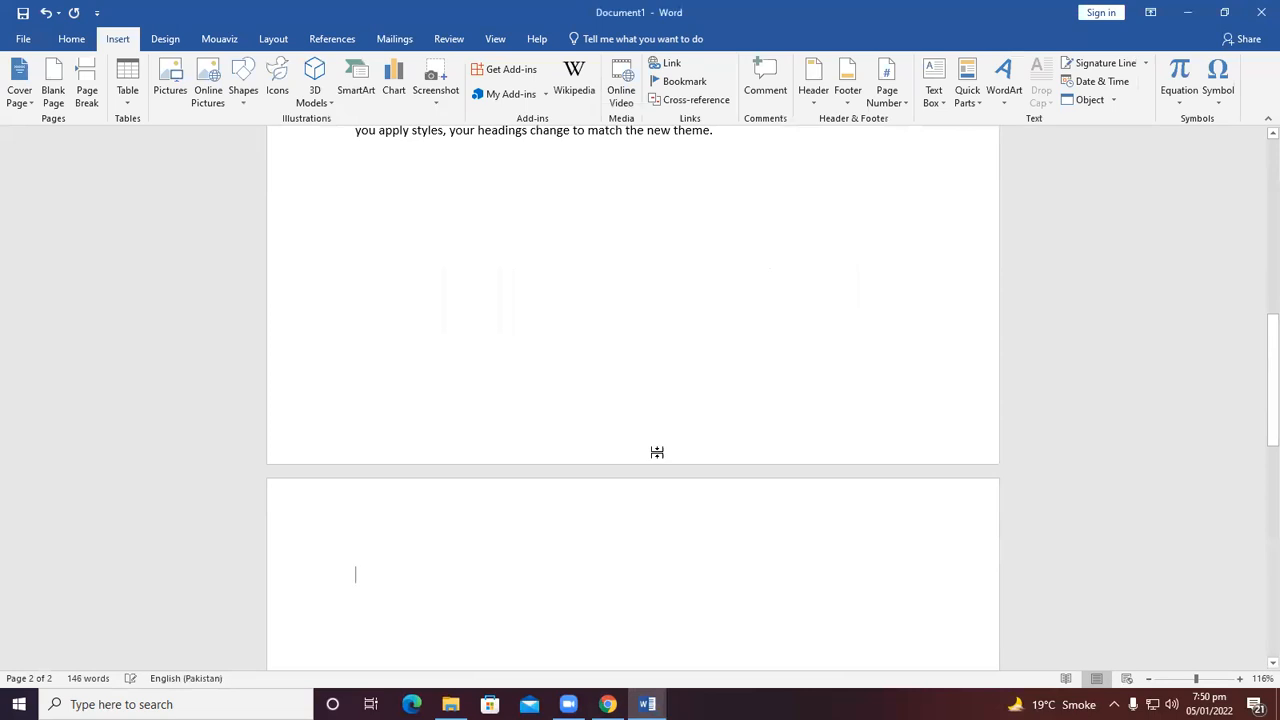
click(607, 704)
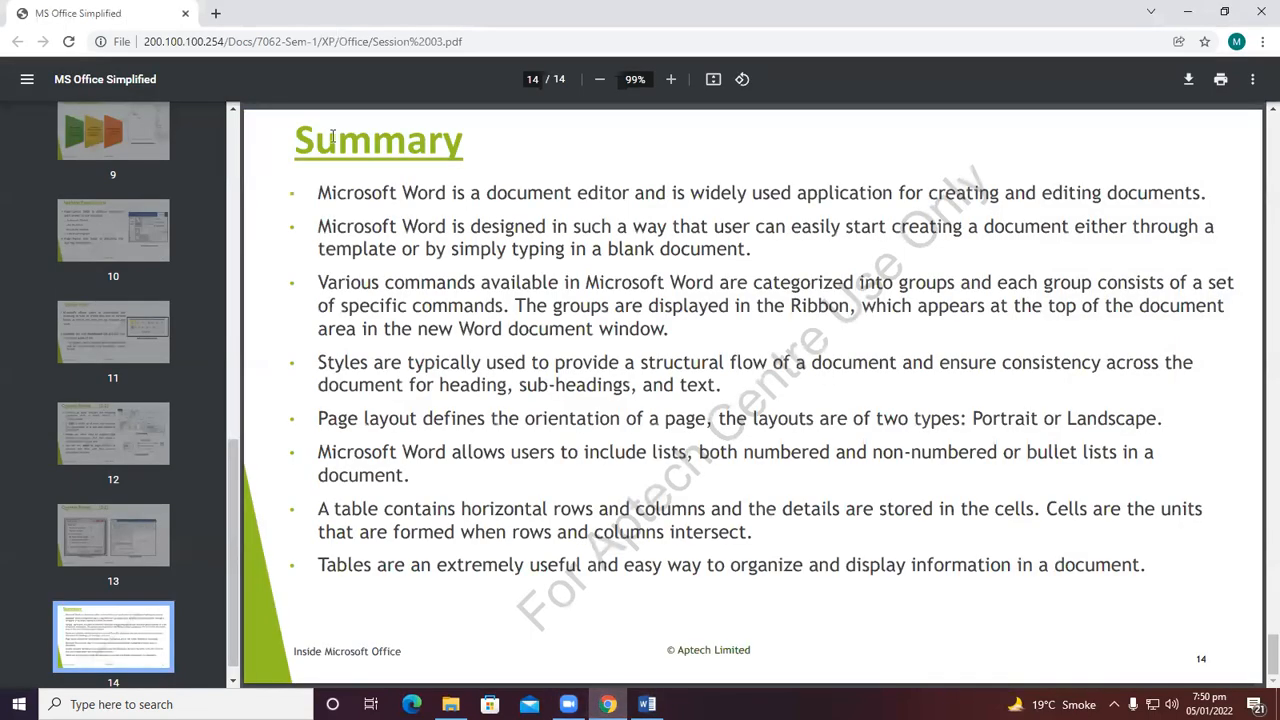
click(224, 15)
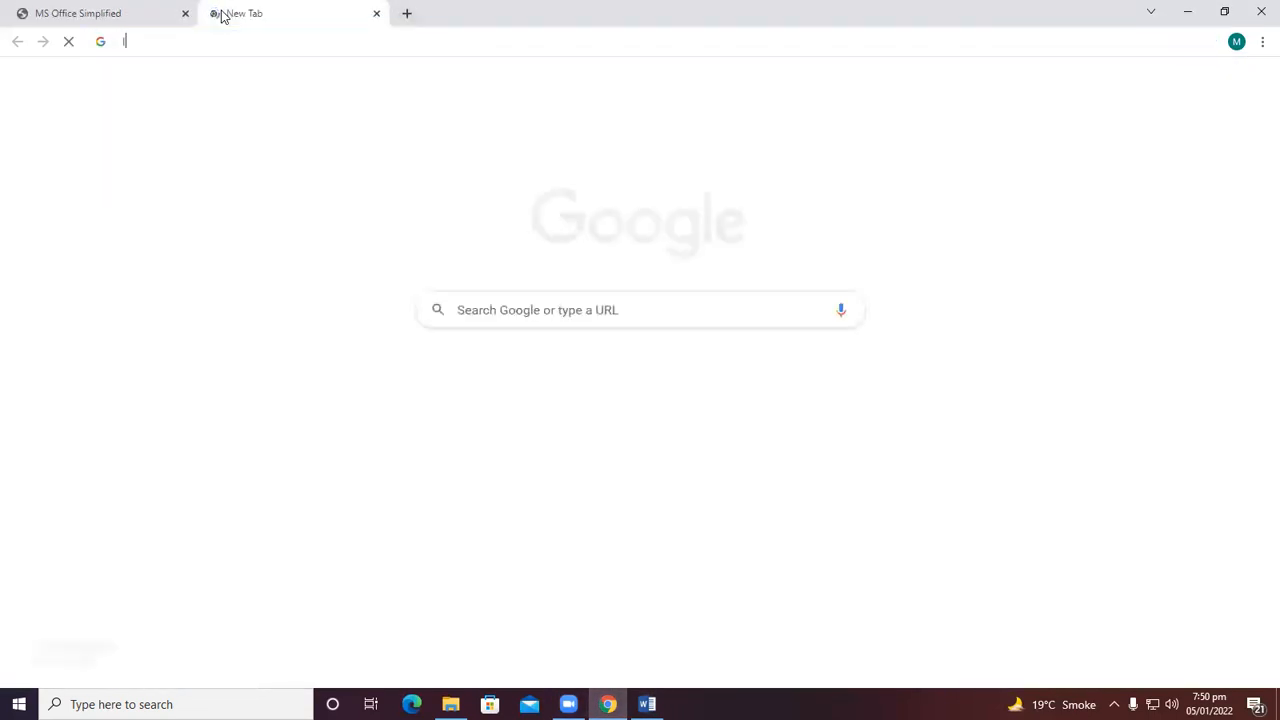
text(l)
key(BackSpace)
text(a)
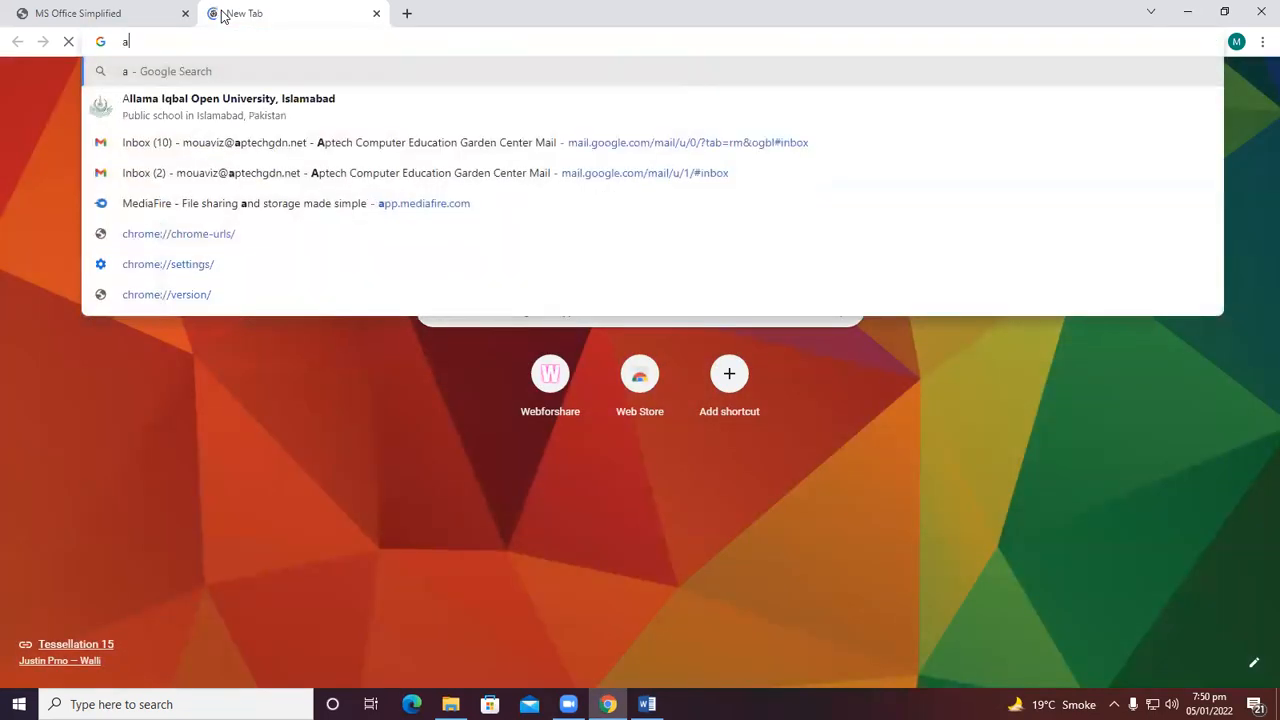
text(ptech )
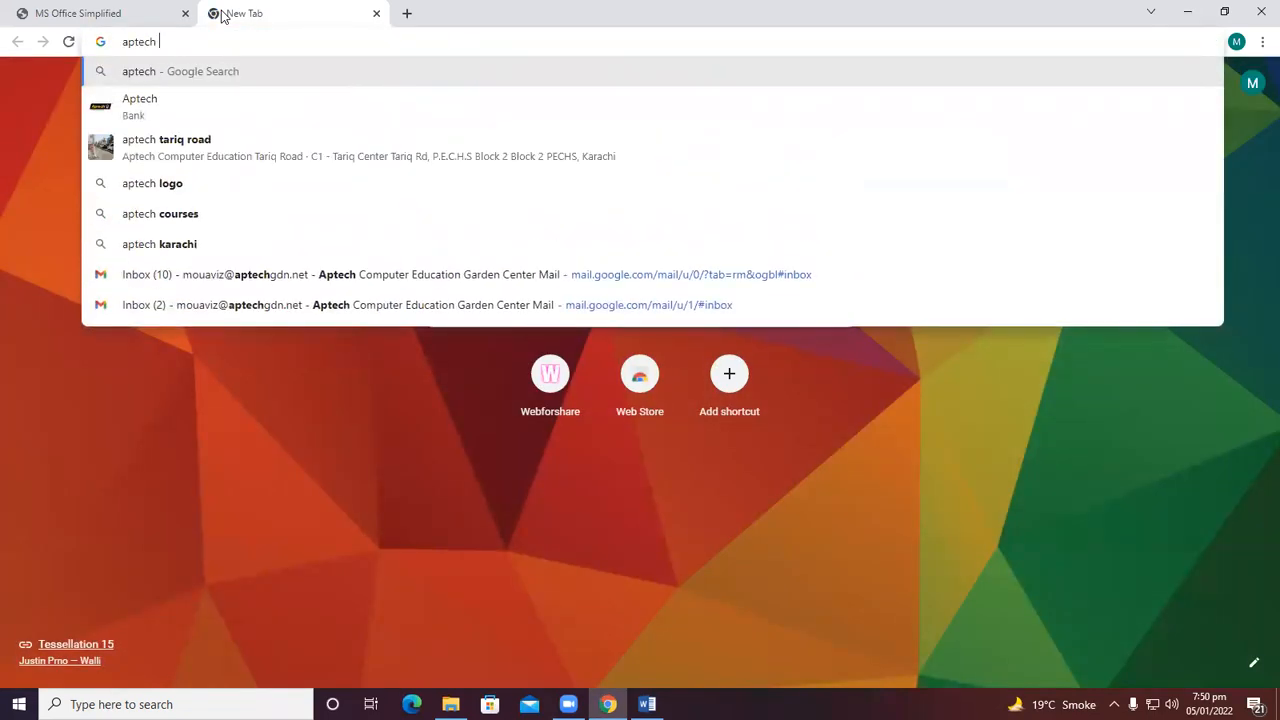
text(logo)
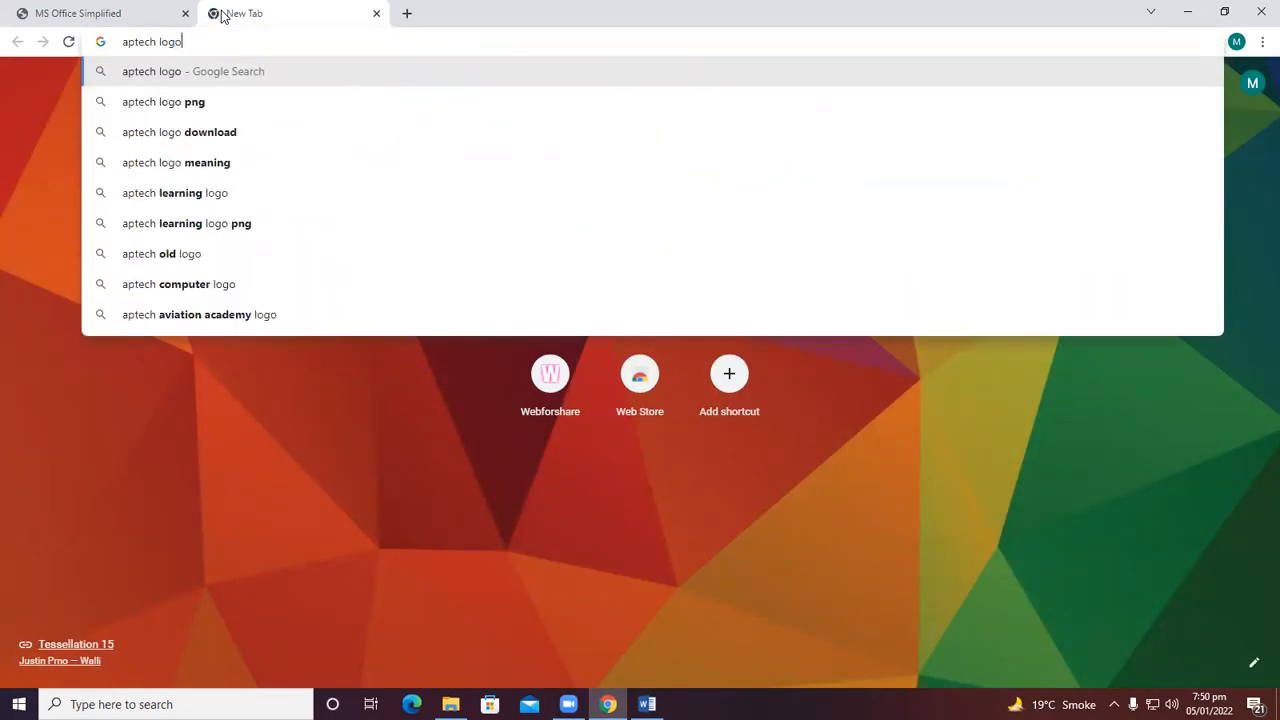
key(Return)
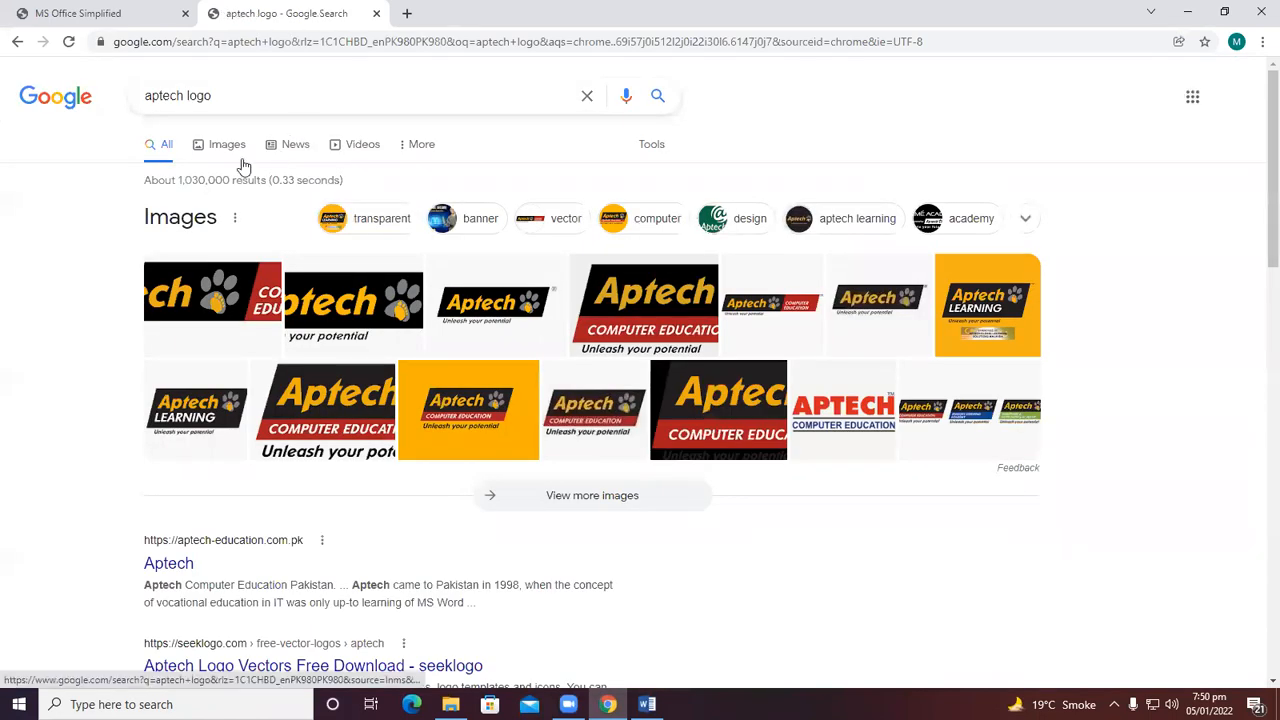
click(222, 142)
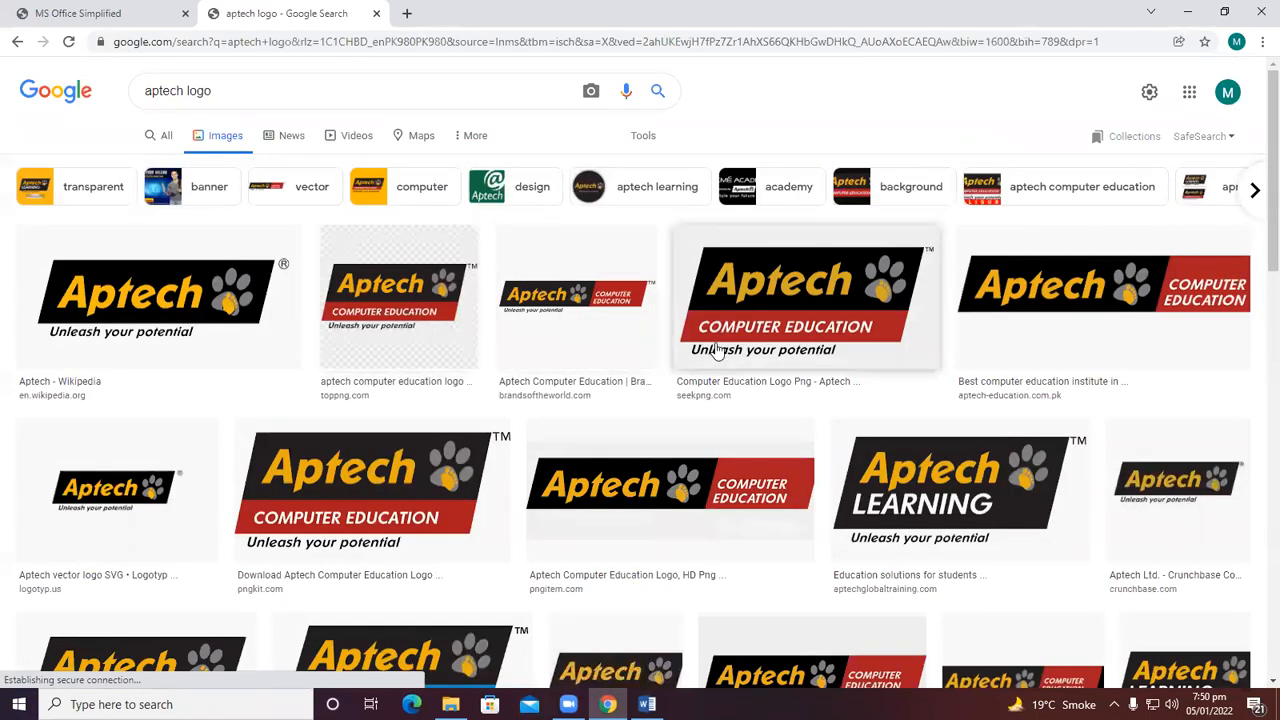
Save the Aptech Premier League logo image to the Desktop as logo-01 (2) PNG image.
scroll(780, 370, down, 2)
scroll(780, 370, down, 3)
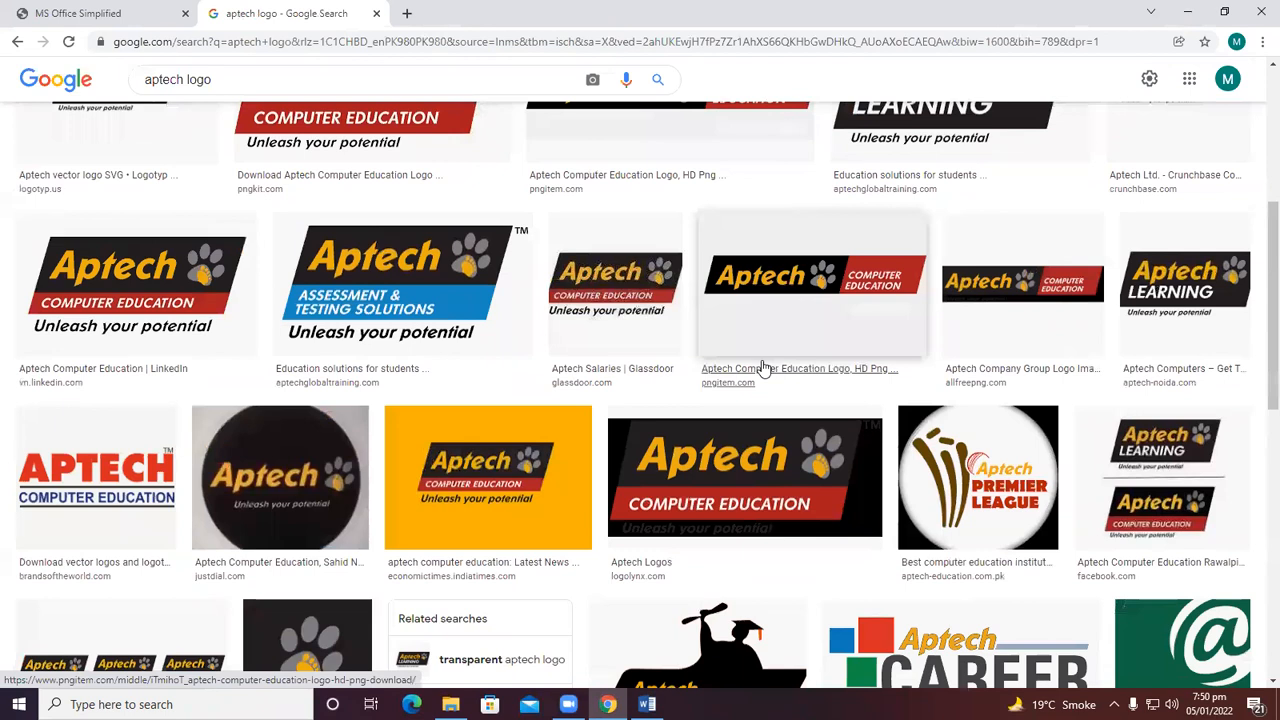
click(860, 430)
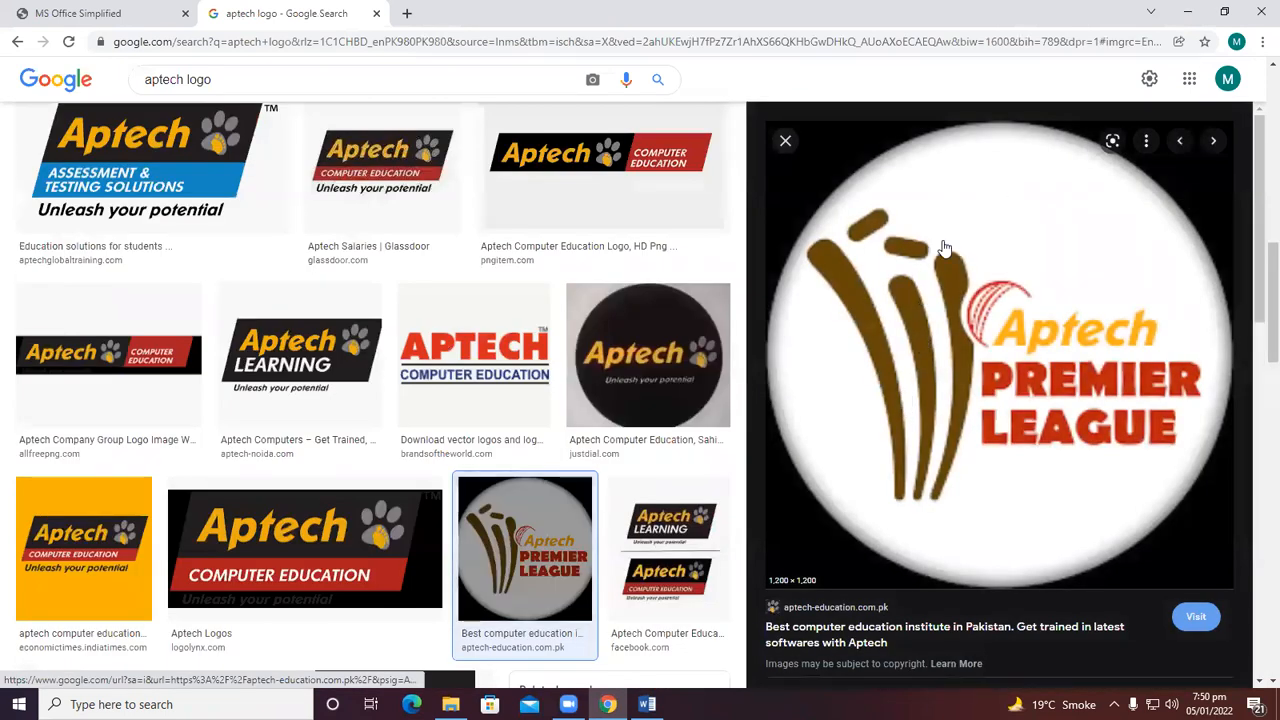
right_click(945, 247)
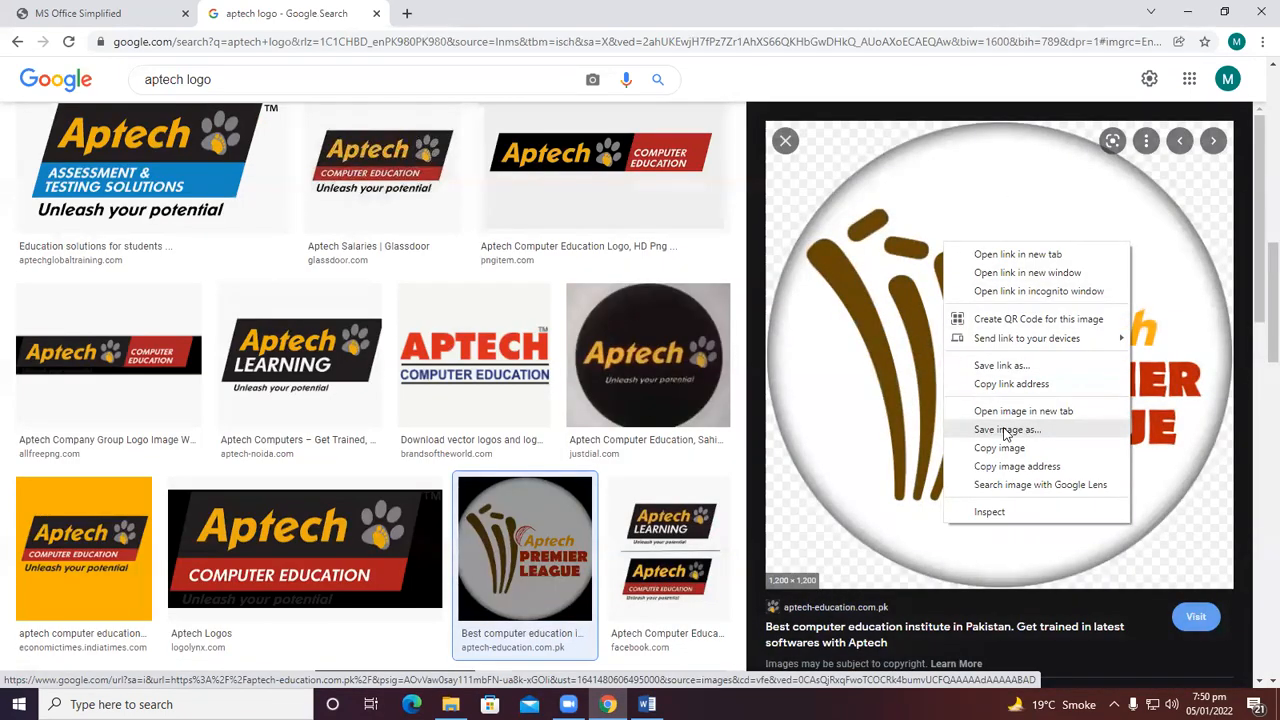
click(1003, 427)
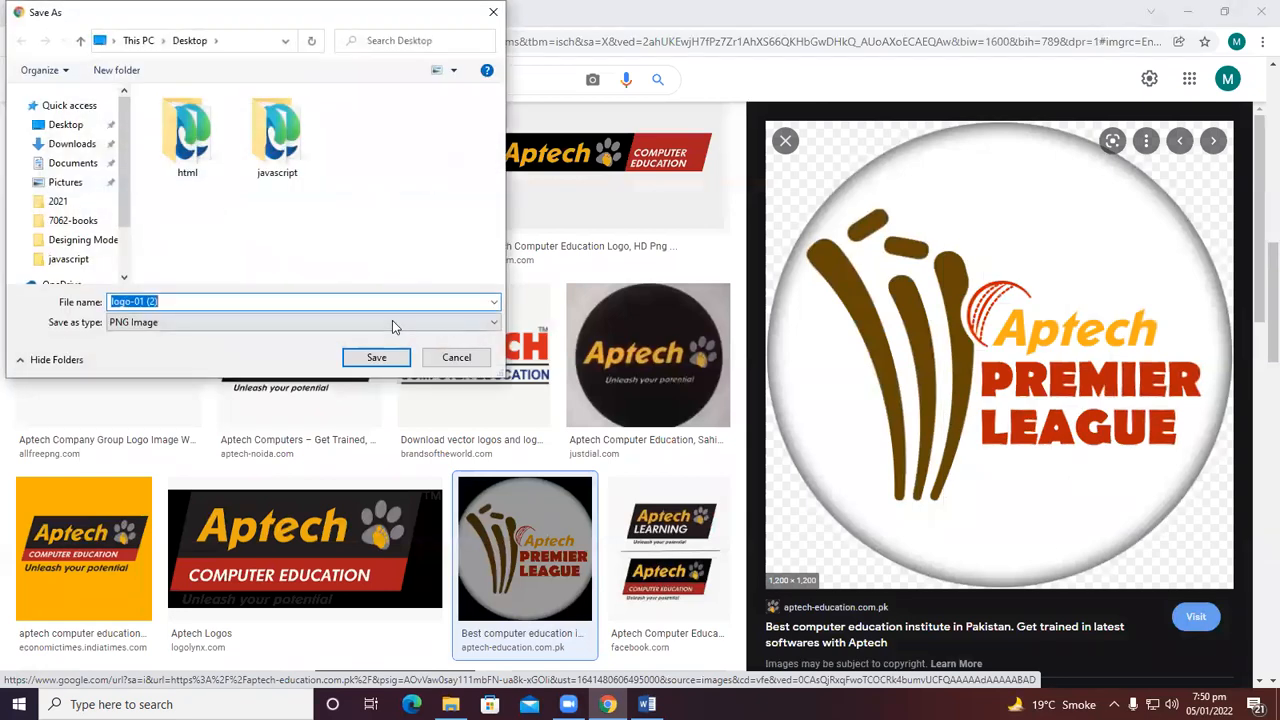
click(85, 135)
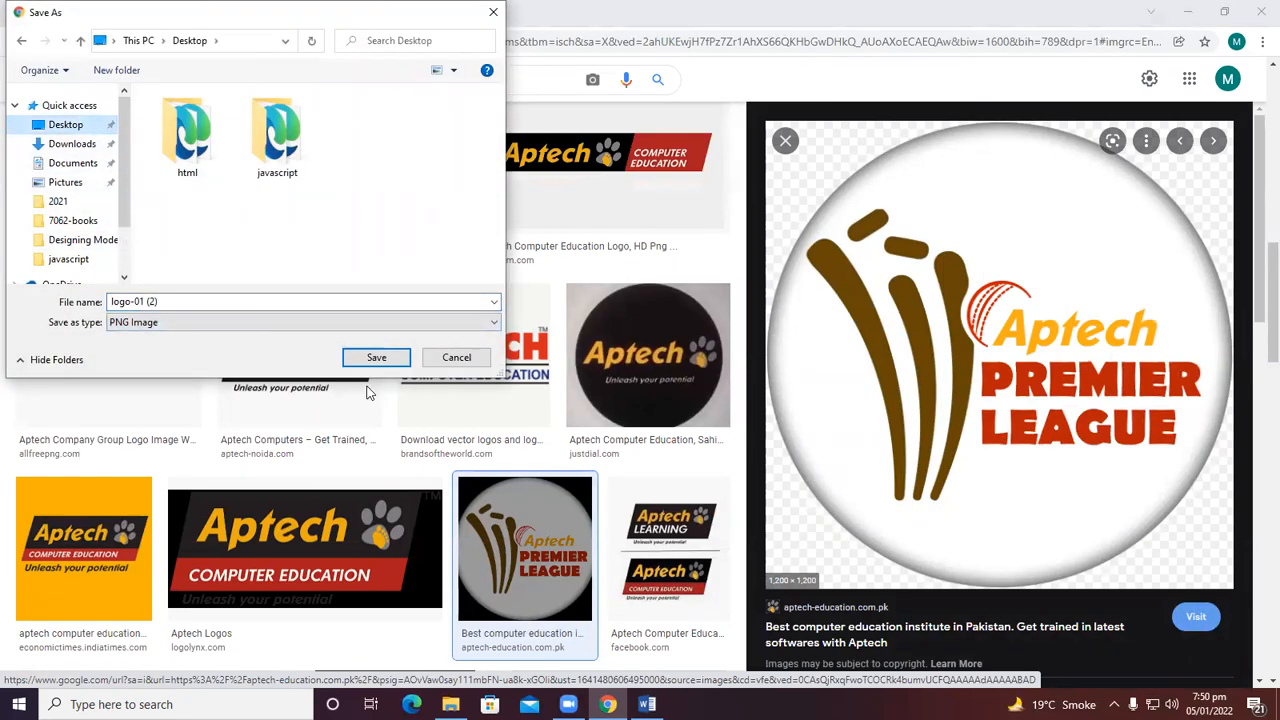
click(376, 357)
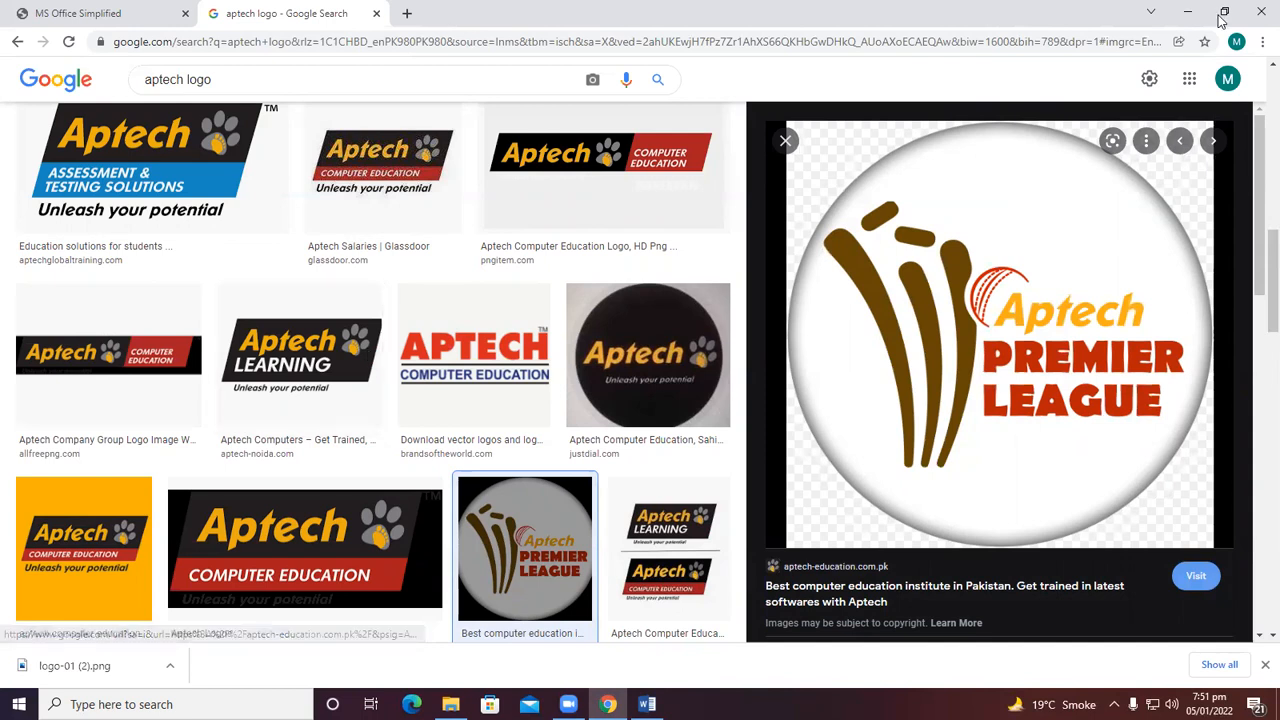
Minimize the browser and open the desktop photo file's Properties, then close them.
click(1187, 12)
click(1187, 12)
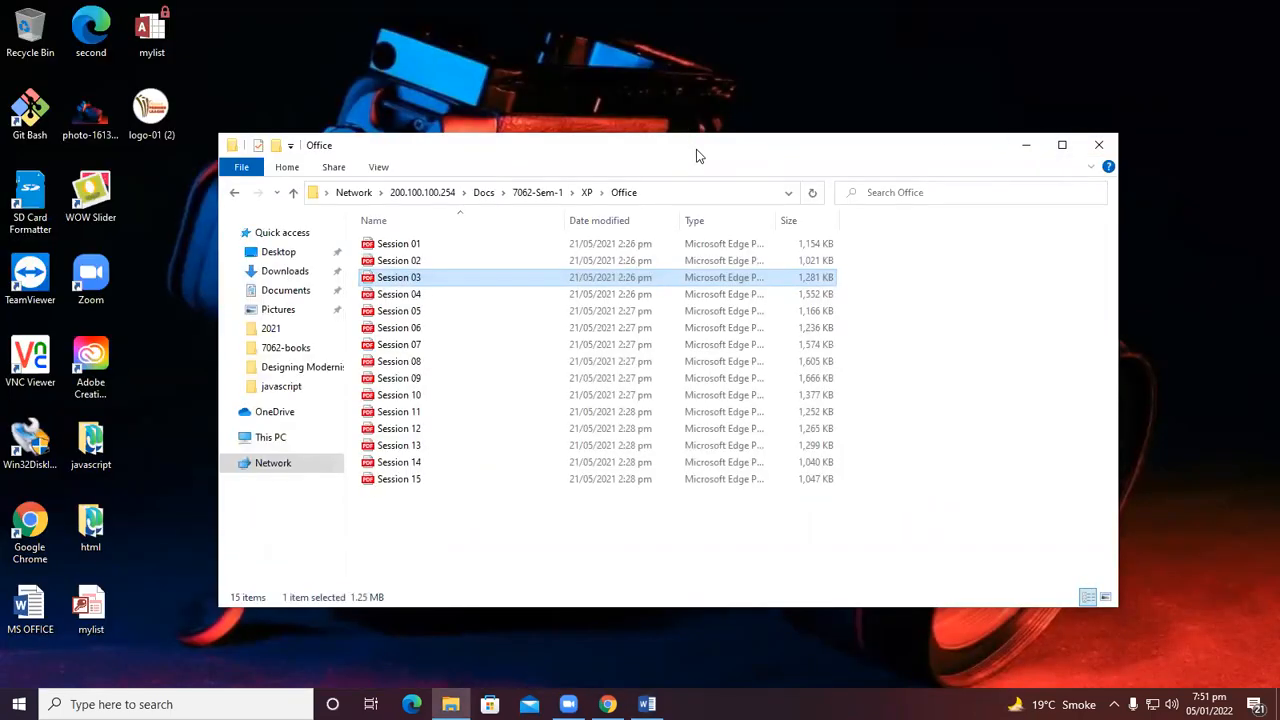
drag(698, 155, 789, 170)
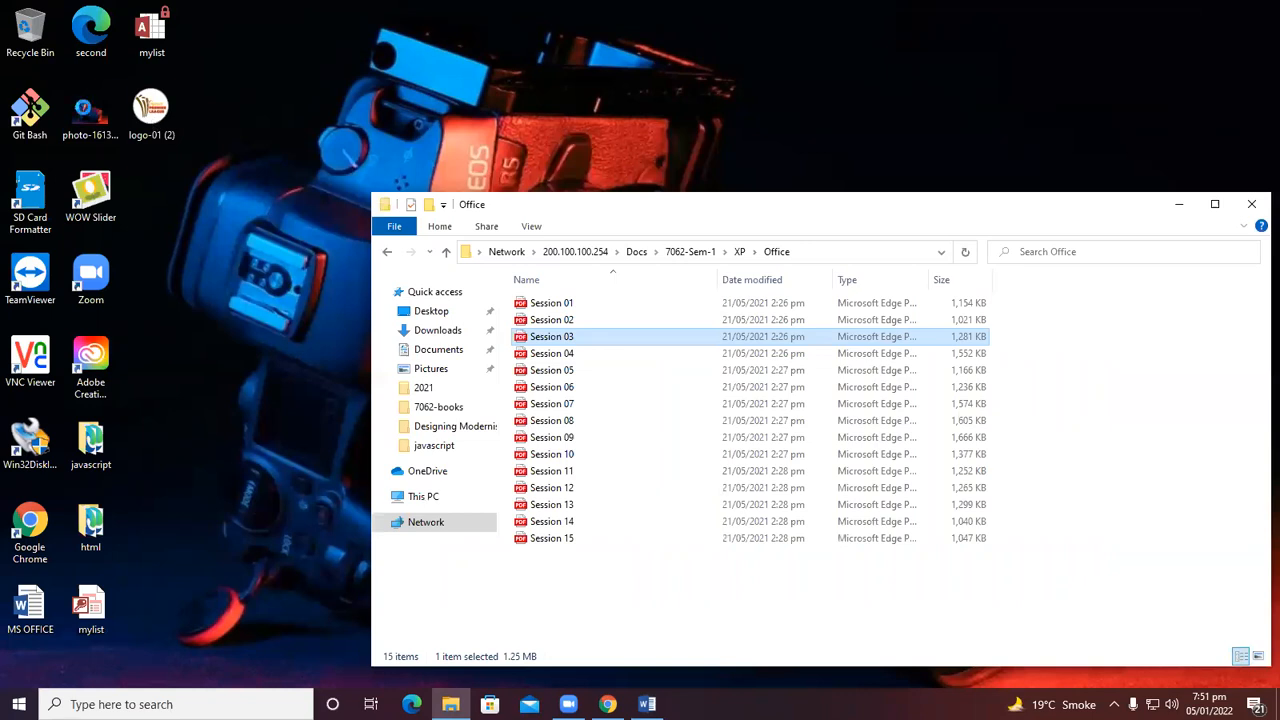
click(90, 115)
right_click(86, 118)
click(160, 675)
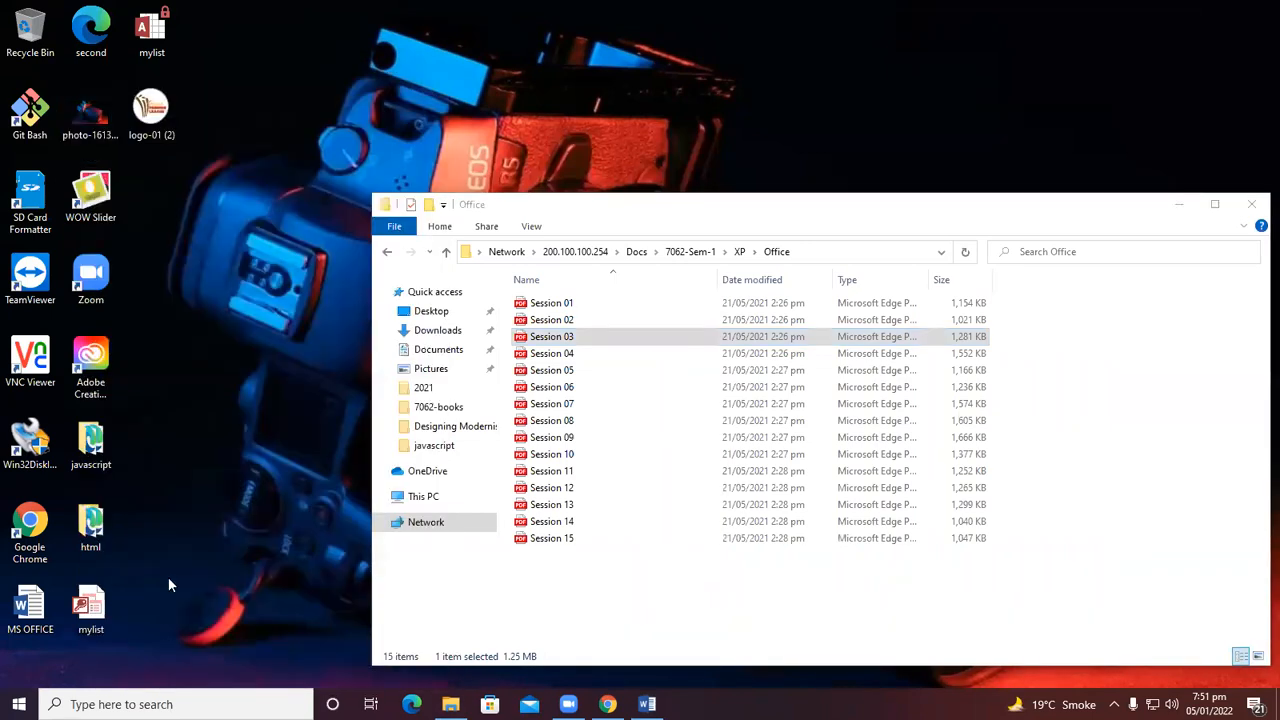
drag(206, 218, 220, 215)
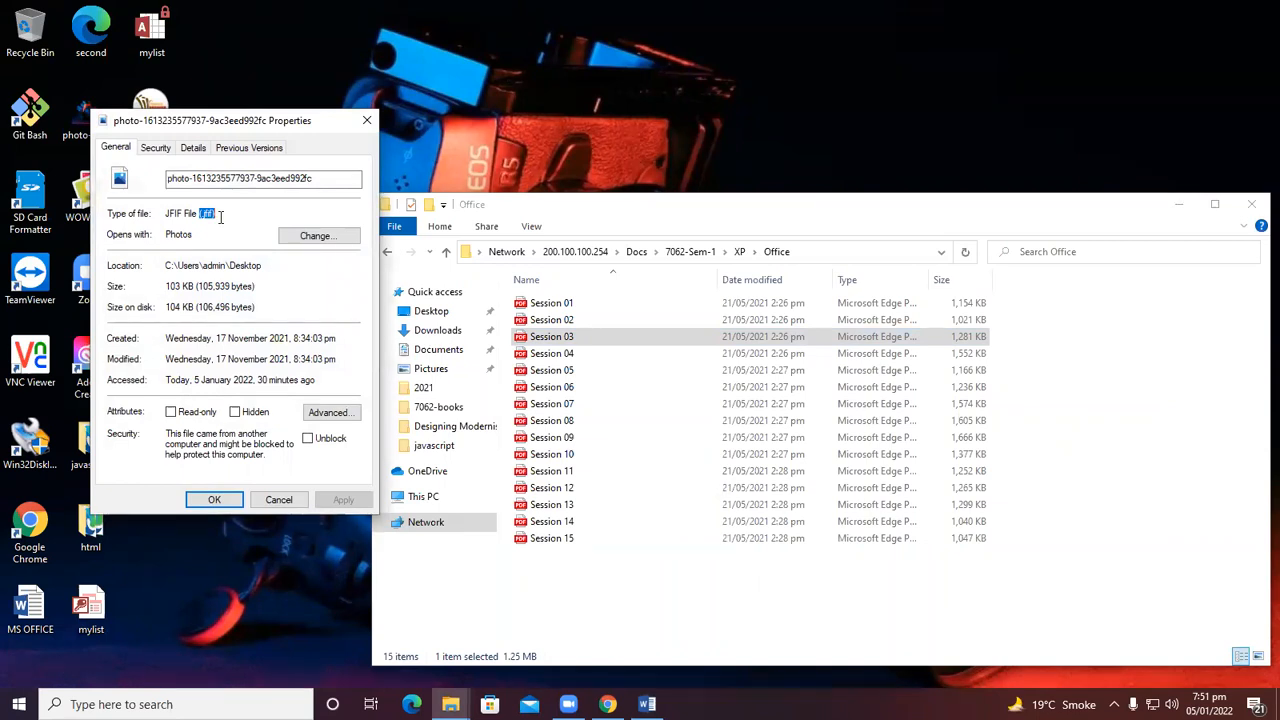
click(367, 122)
Open the Properties of the saved logo-01 (2) image on the desktop.
right_click(150, 115)
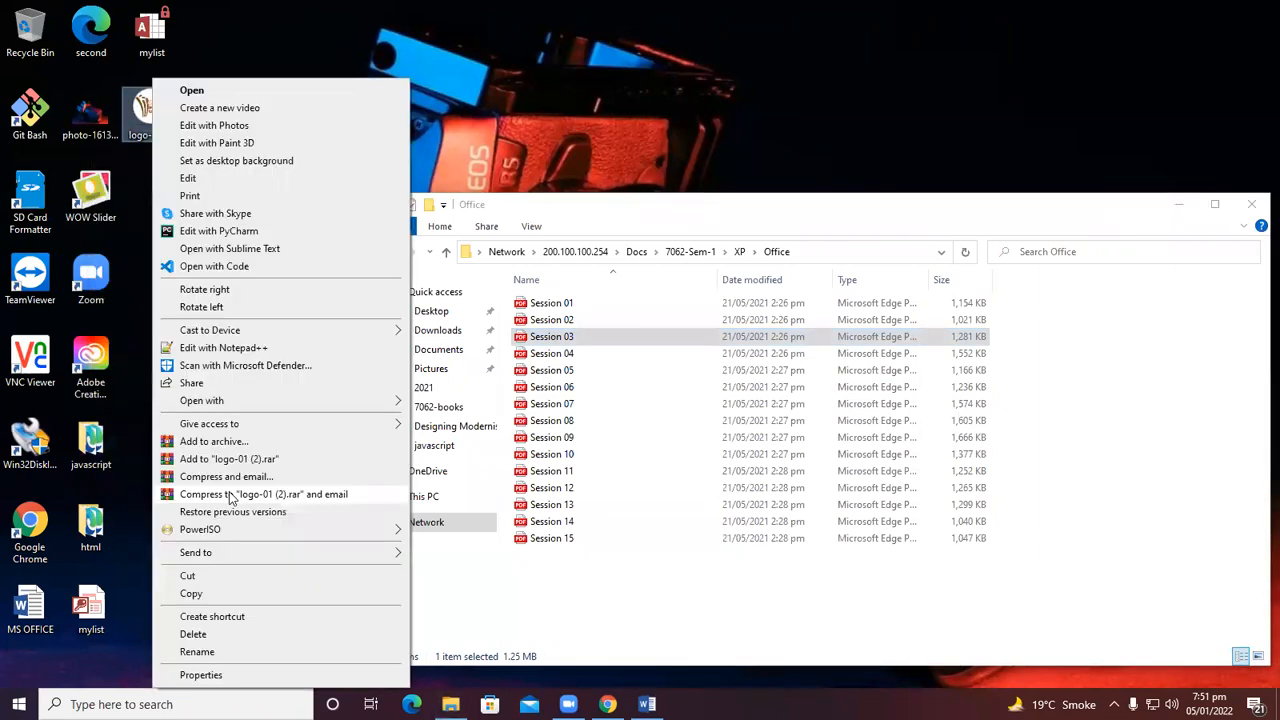
click(235, 674)
drag(270, 220, 294, 221)
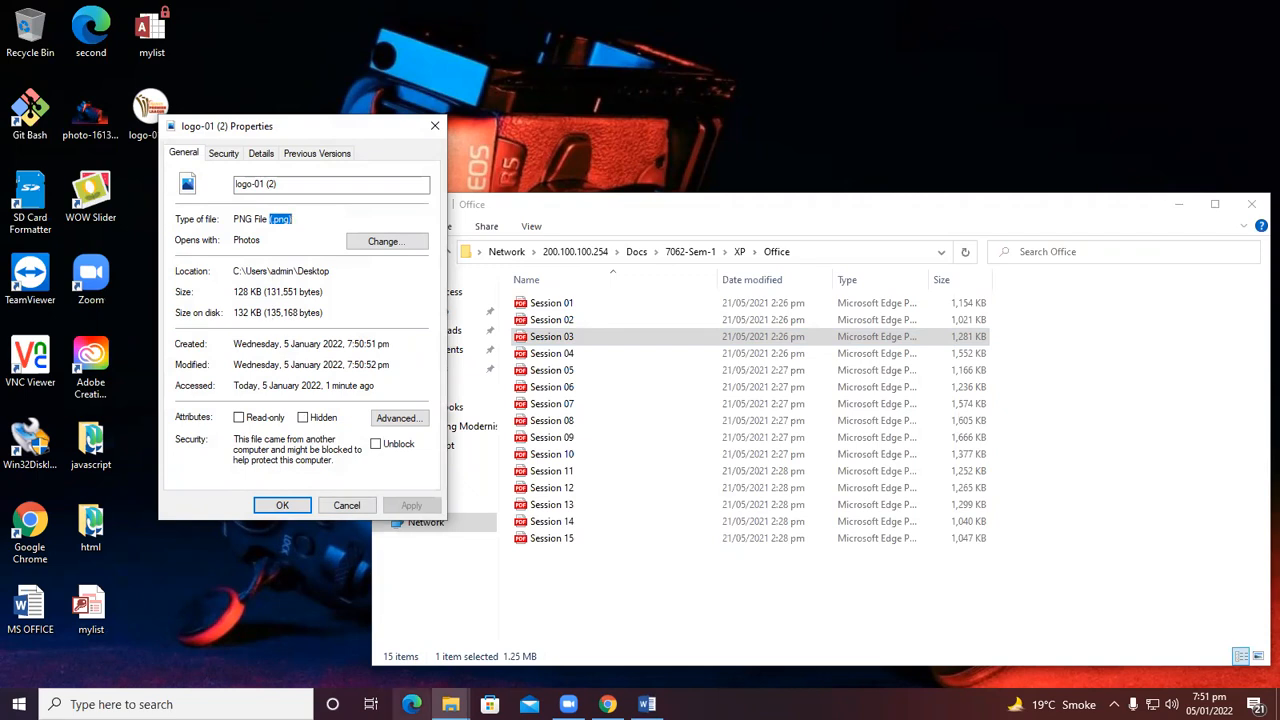
mouse_move(450, 704)
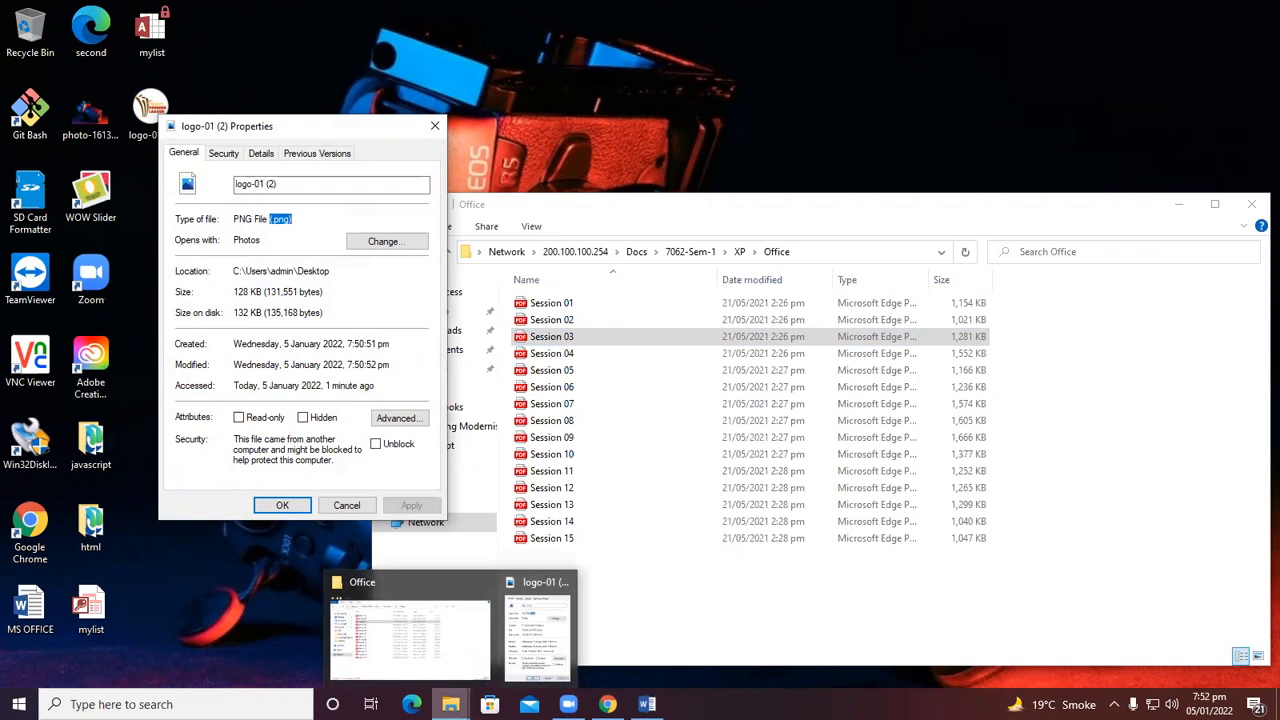
Close the image Properties and insert the logo-01 (2) picture from the Desktop into the document's second page.
click(435, 126)
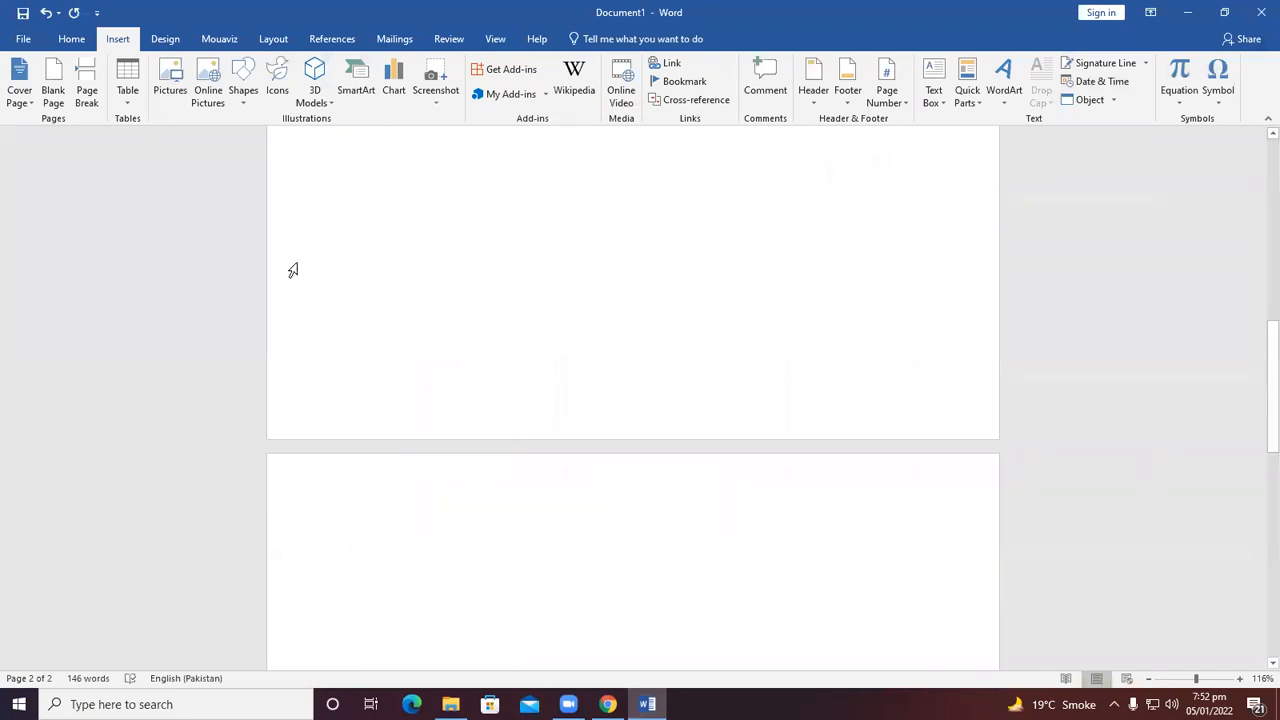
click(182, 93)
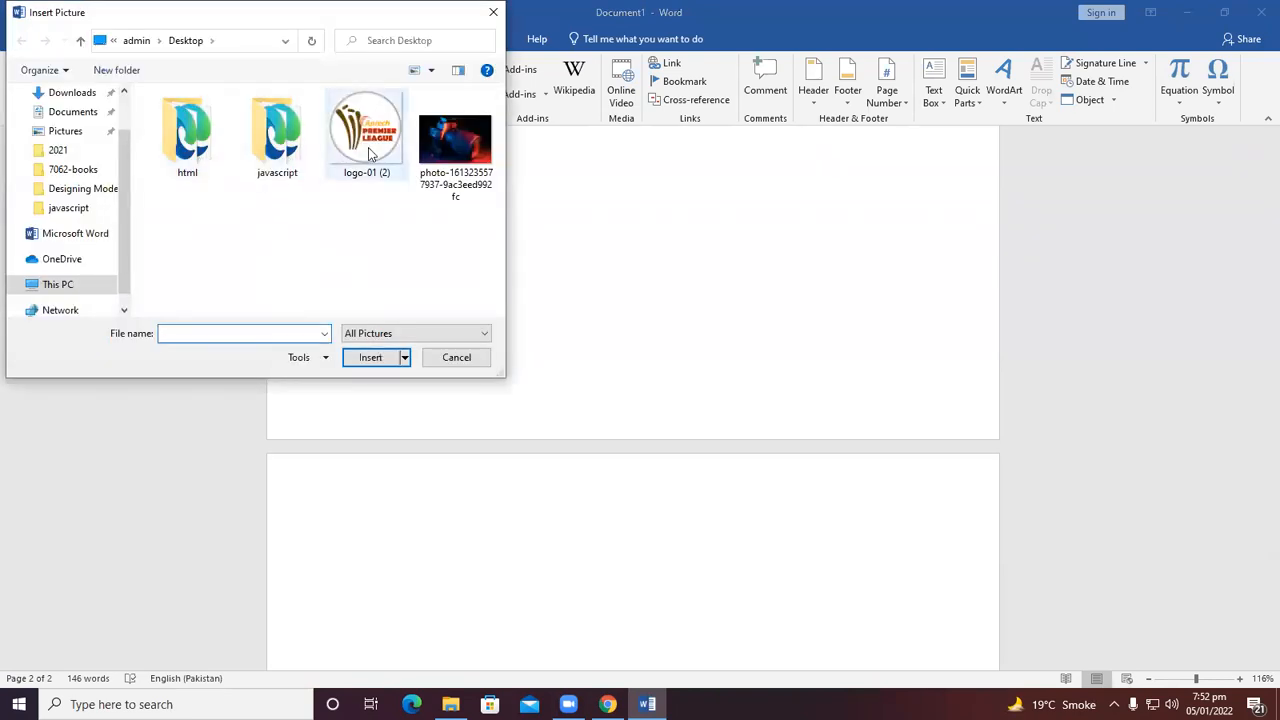
click(368, 147)
click(356, 360)
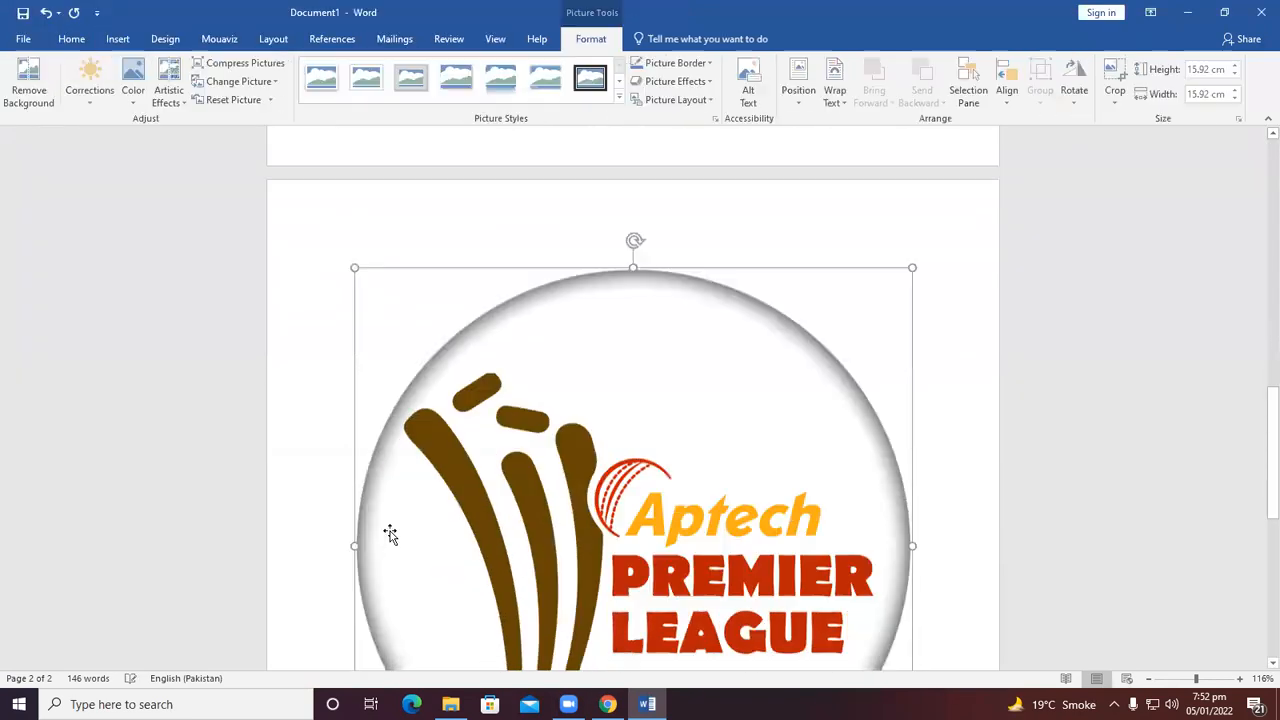
Shrink the inserted logo to about 1.46 cm square.
drag(405, 298, 820, 714)
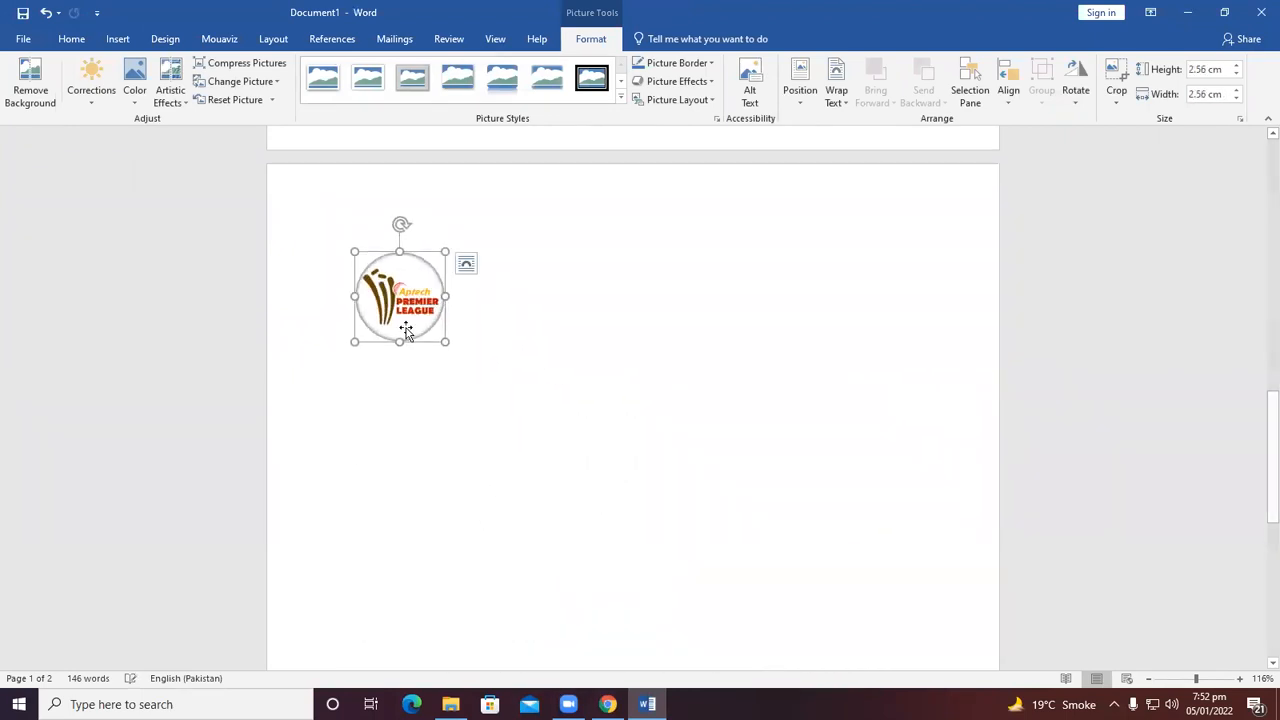
drag(443, 337, 347, 228)
drag(376, 279, 337, 206)
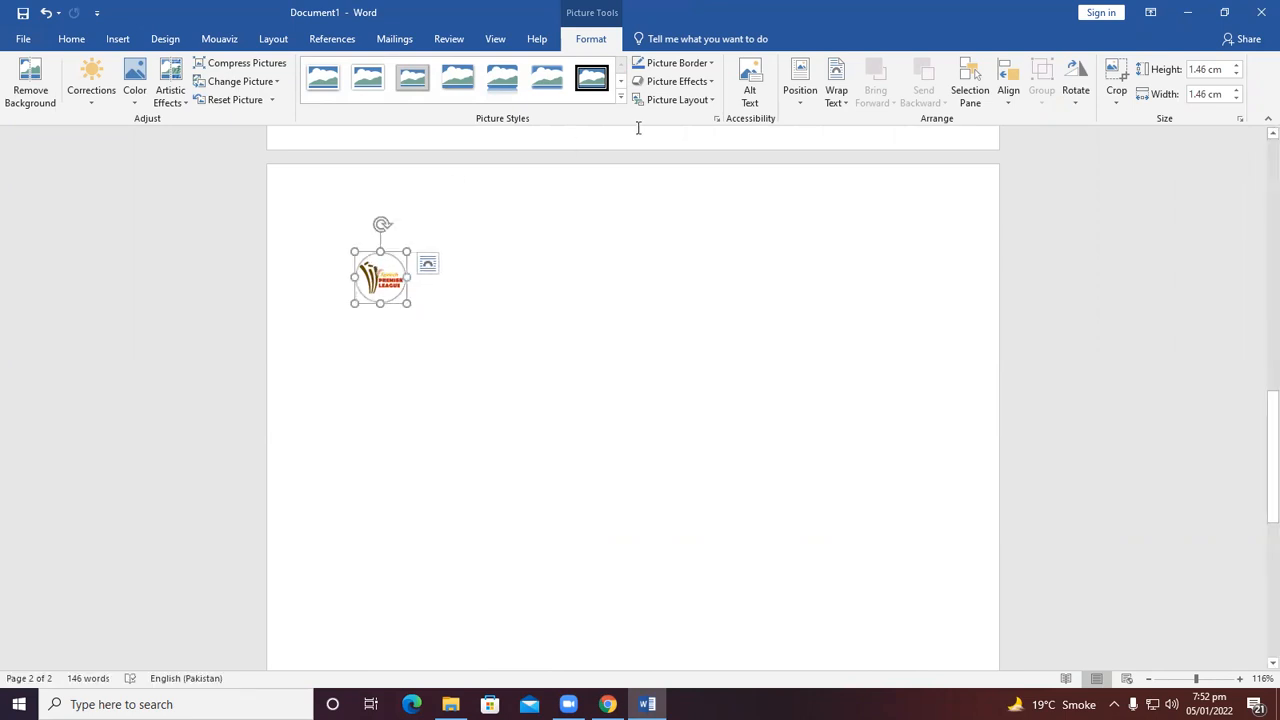
Change the logo's text wrapping, move it to the page's top-left corner and enlarge it to about 2.66 cm square.
click(836, 90)
click(860, 237)
drag(376, 251, 324, 198)
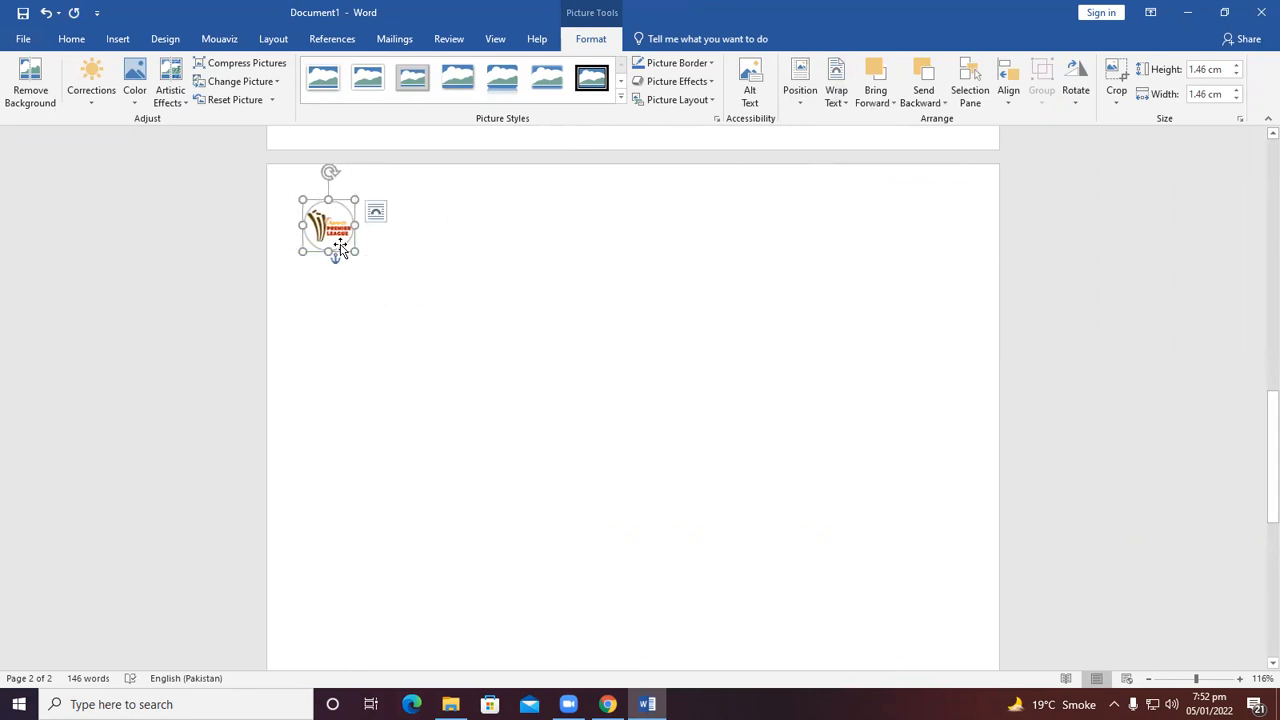
drag(355, 251, 397, 293)
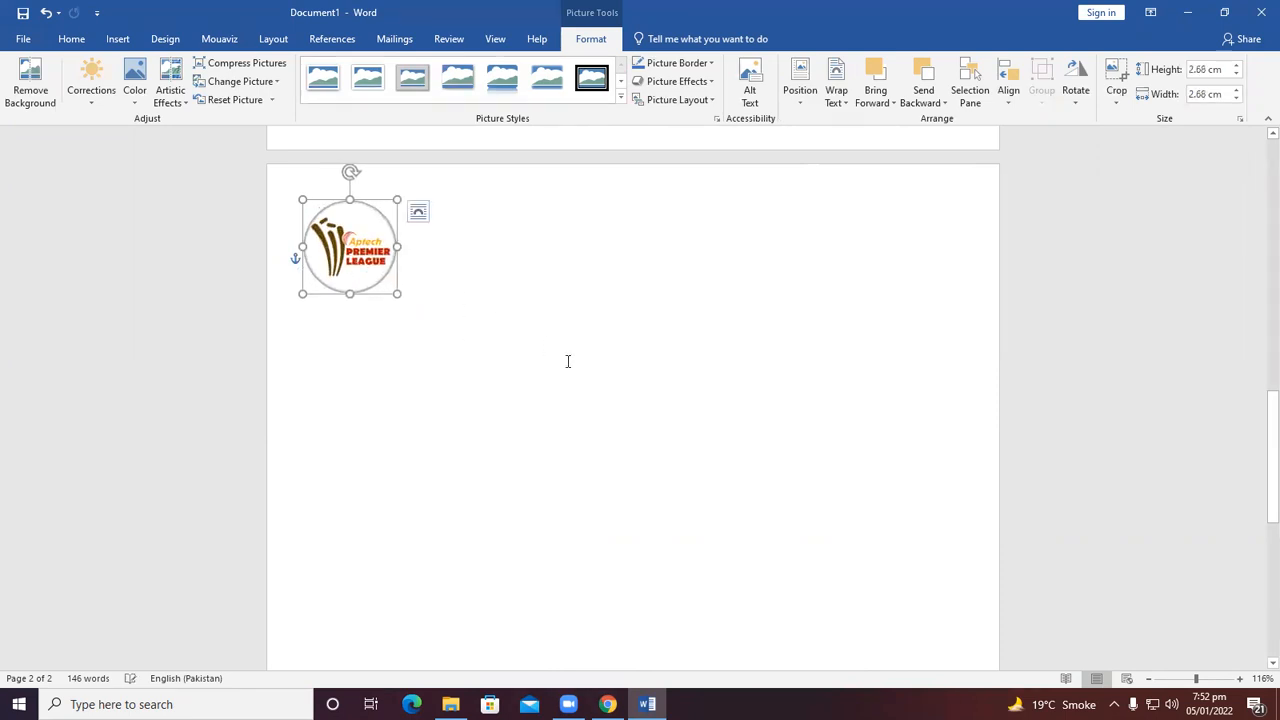
click(577, 374)
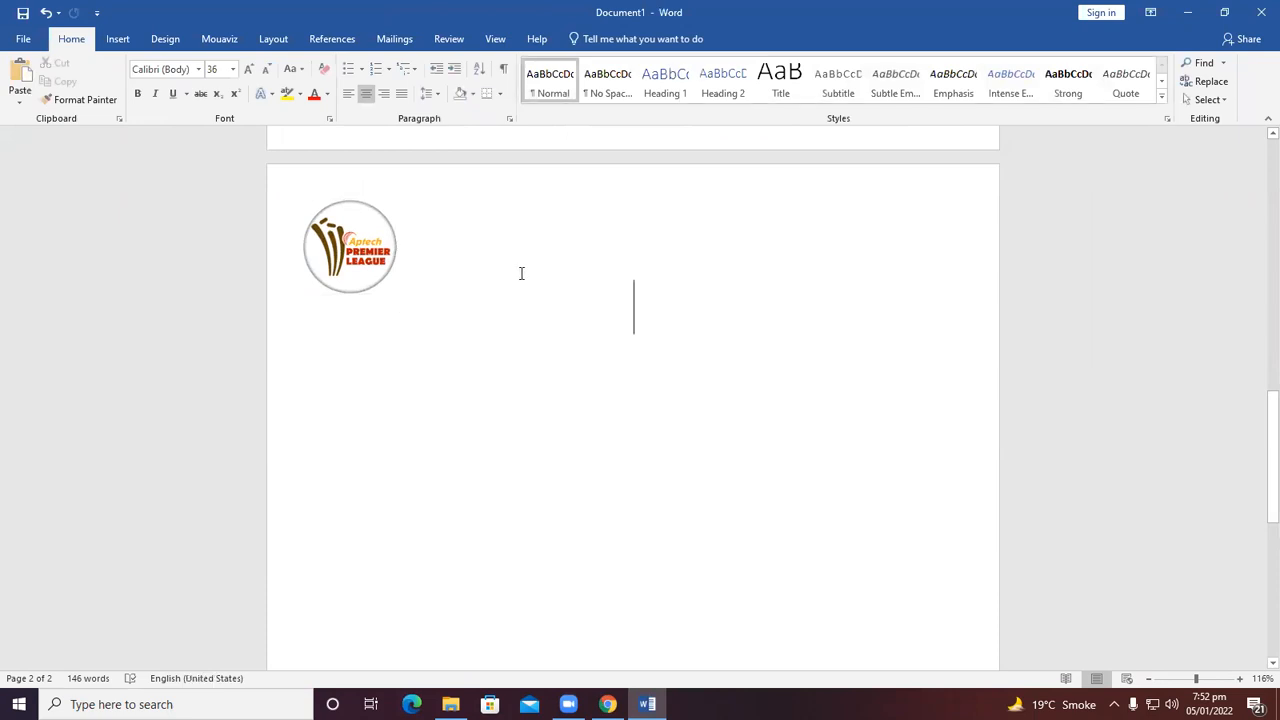
Type the title Registration Form beside the logo and start a new line below it.
text(Registration )
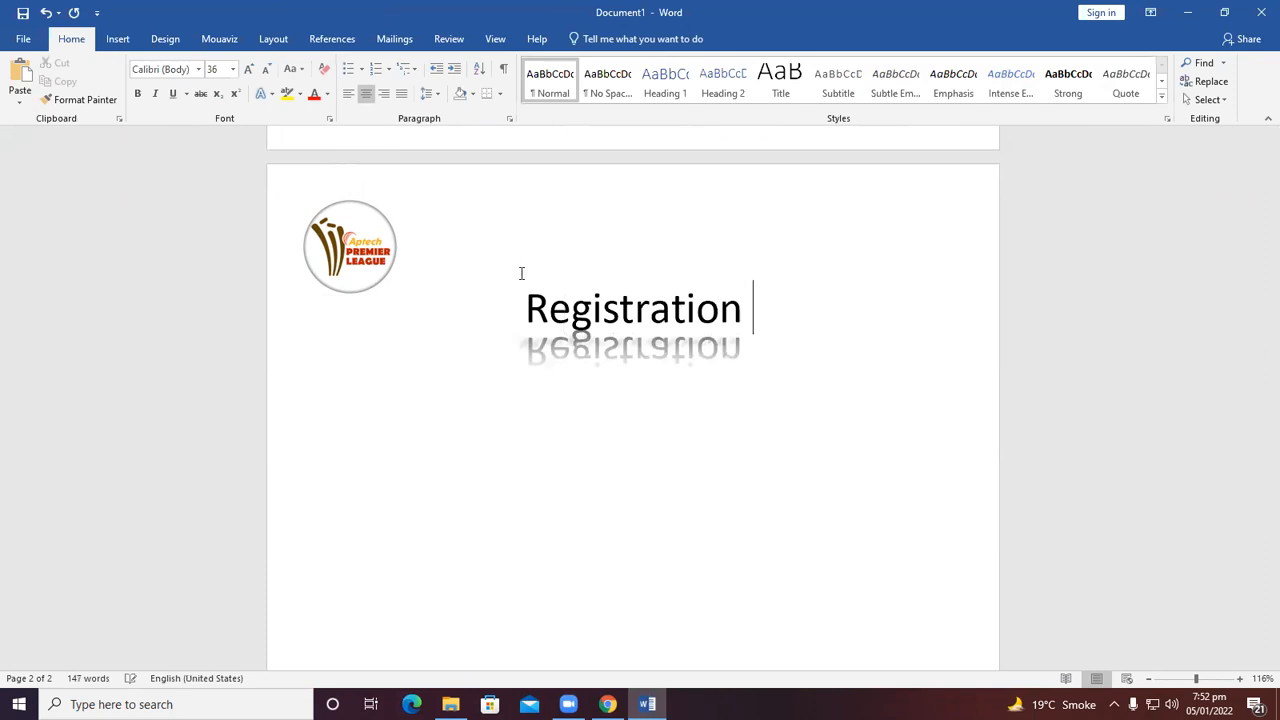
text(Form)
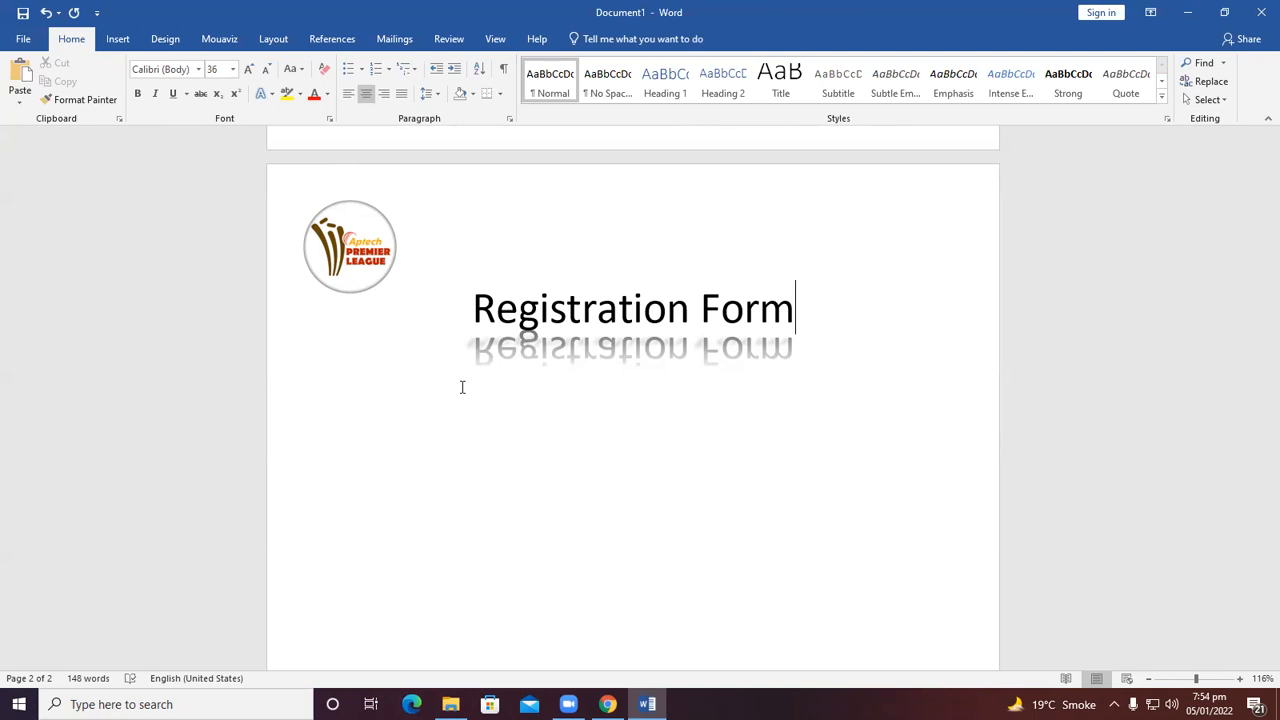
key(Return)
key(Return)
key(BackSpace)
Clear the formatting and draw a large rectangle below the title, about 11 by 18 cm.
click(323, 68)
click(128, 40)
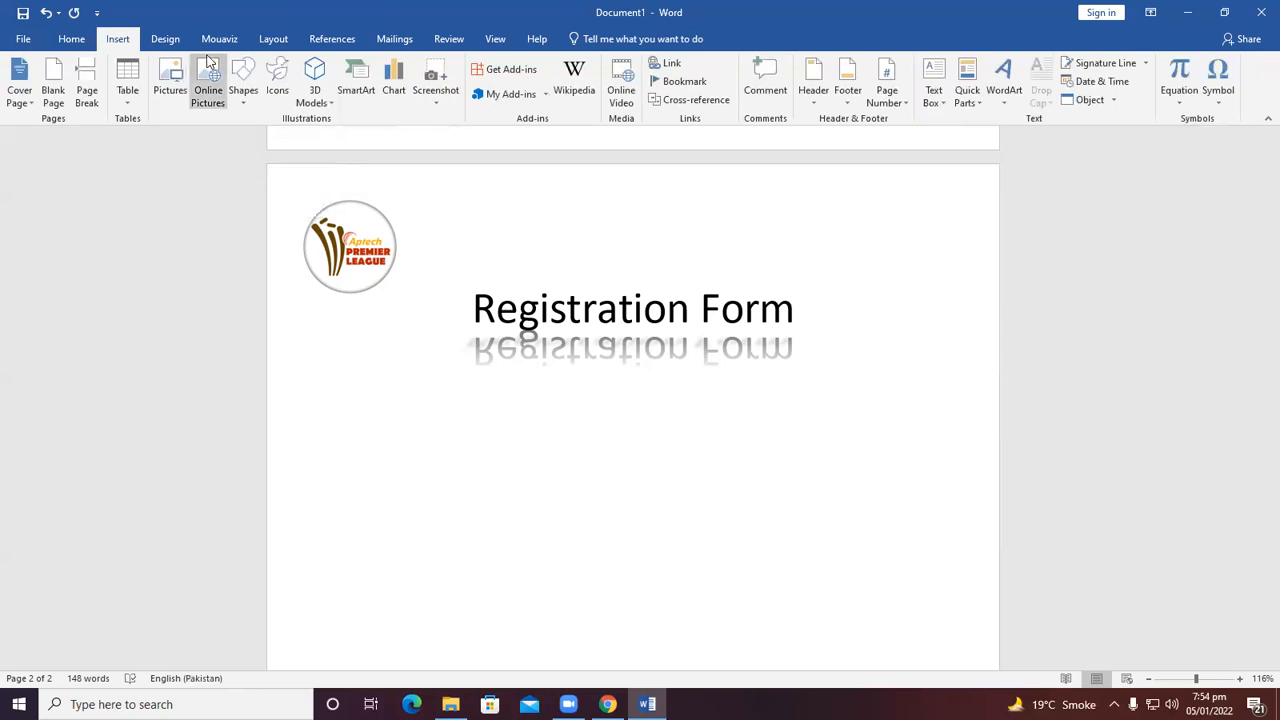
click(241, 78)
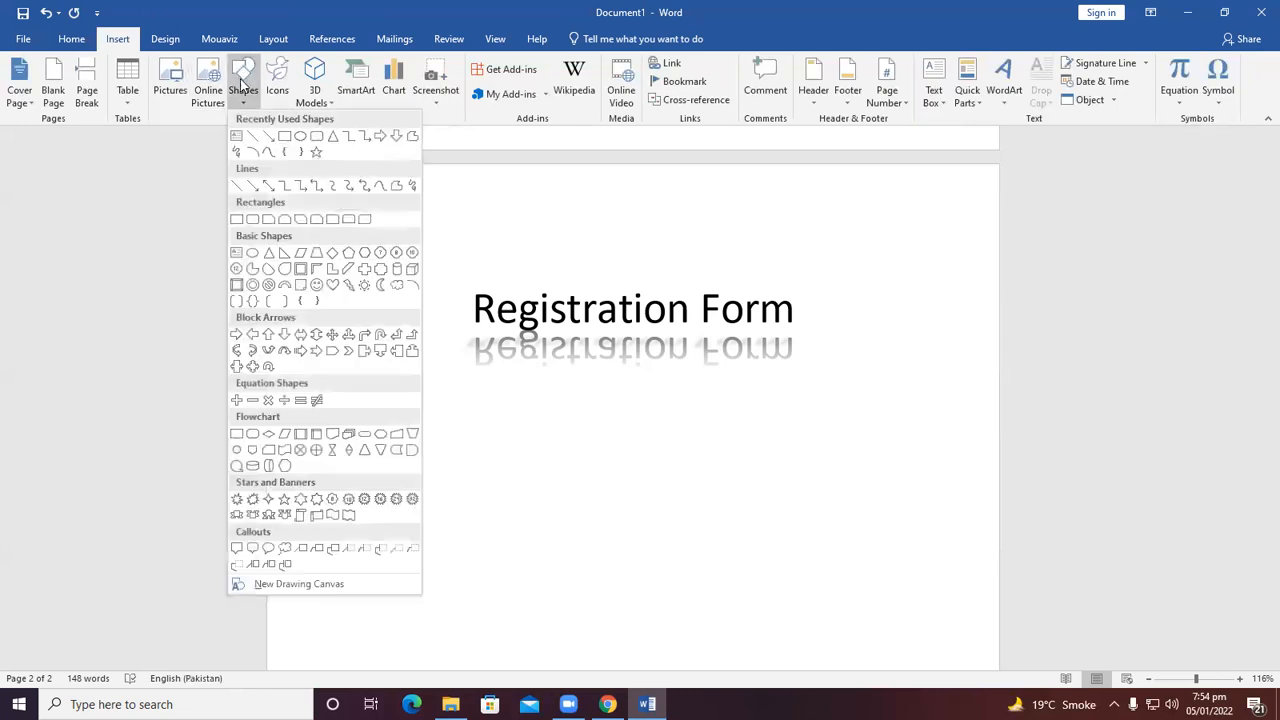
click(236, 140)
mouse_move(331, 384)
mouse_down()
mouse_move(720, 529)
mouse_move(927, 658)
mouse_move(951, 663)
mouse_move(970, 642)
mouse_up()
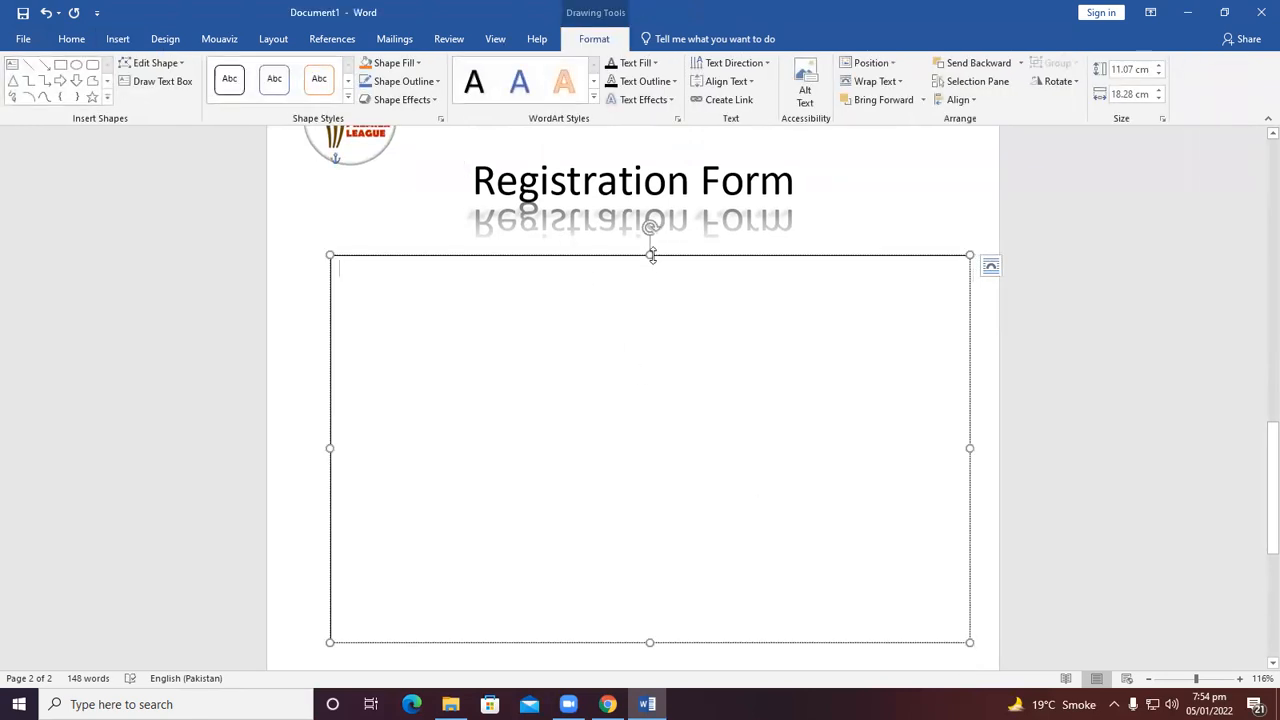
Move the rectangle down below the title and set its outline weight to 6 pt.
drag(649, 255, 650, 285)
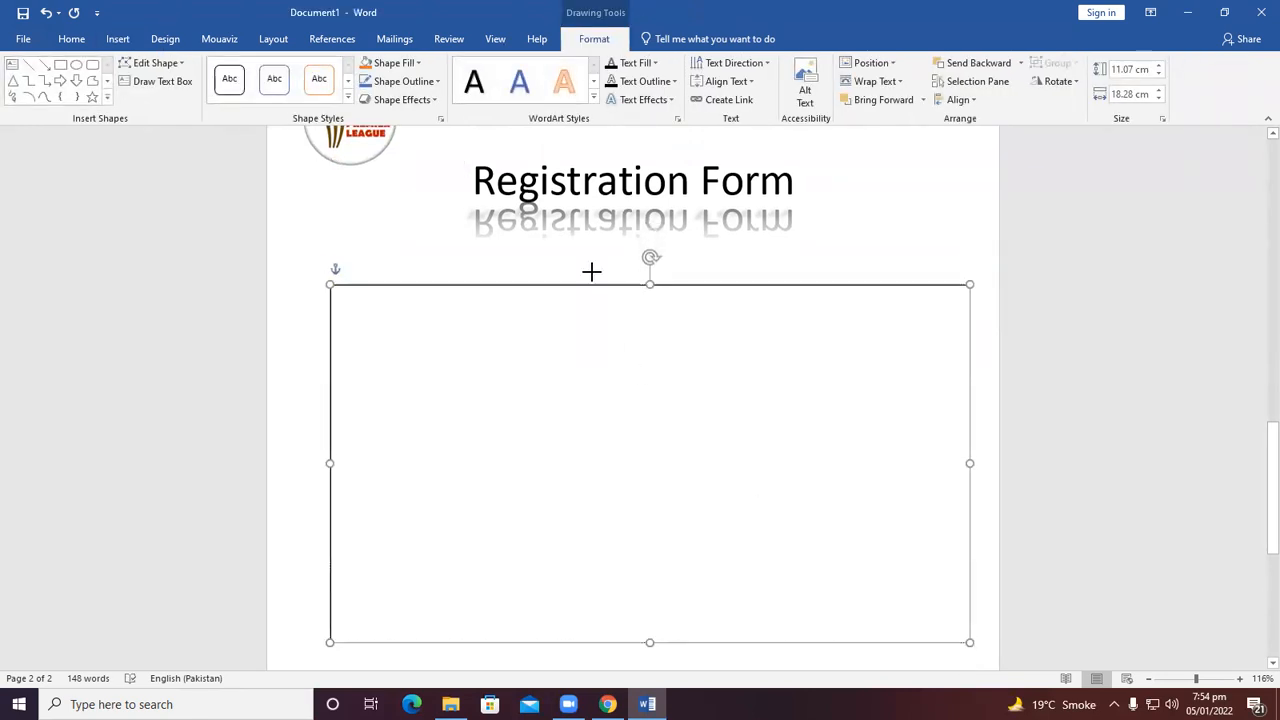
drag(563, 287, 541, 317)
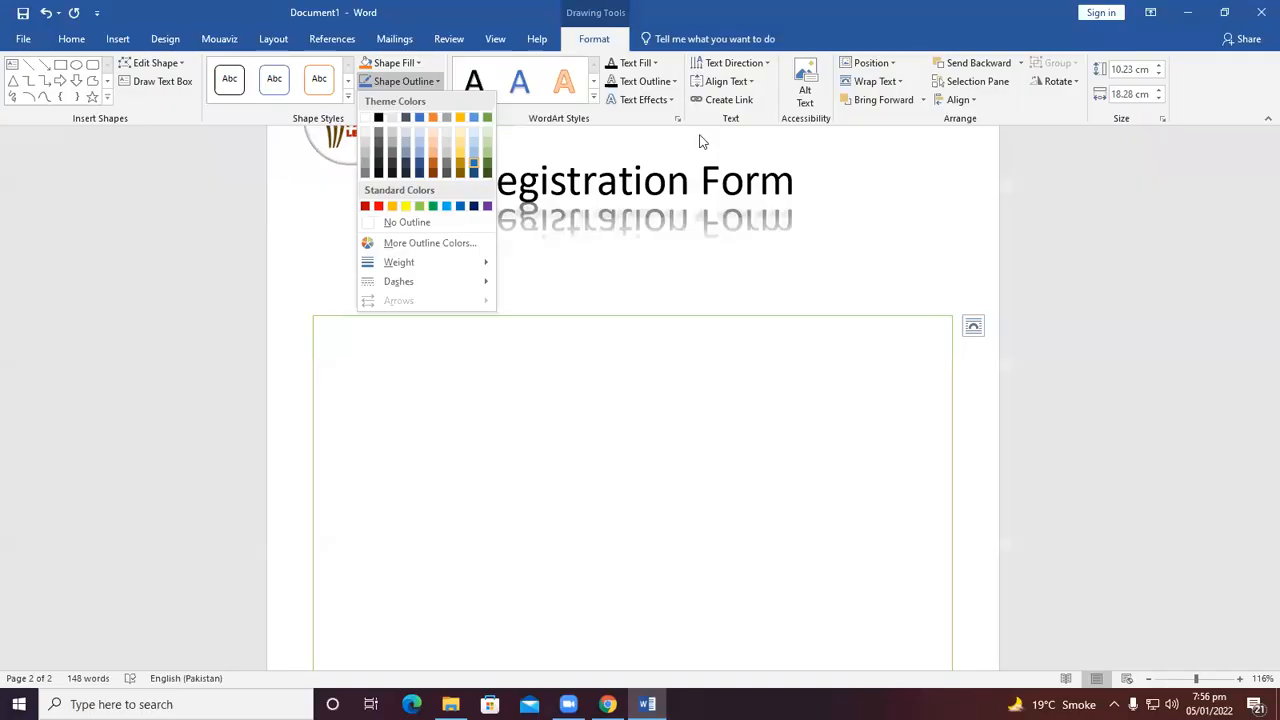
click(438, 84)
click(440, 84)
mouse_move(420, 263)
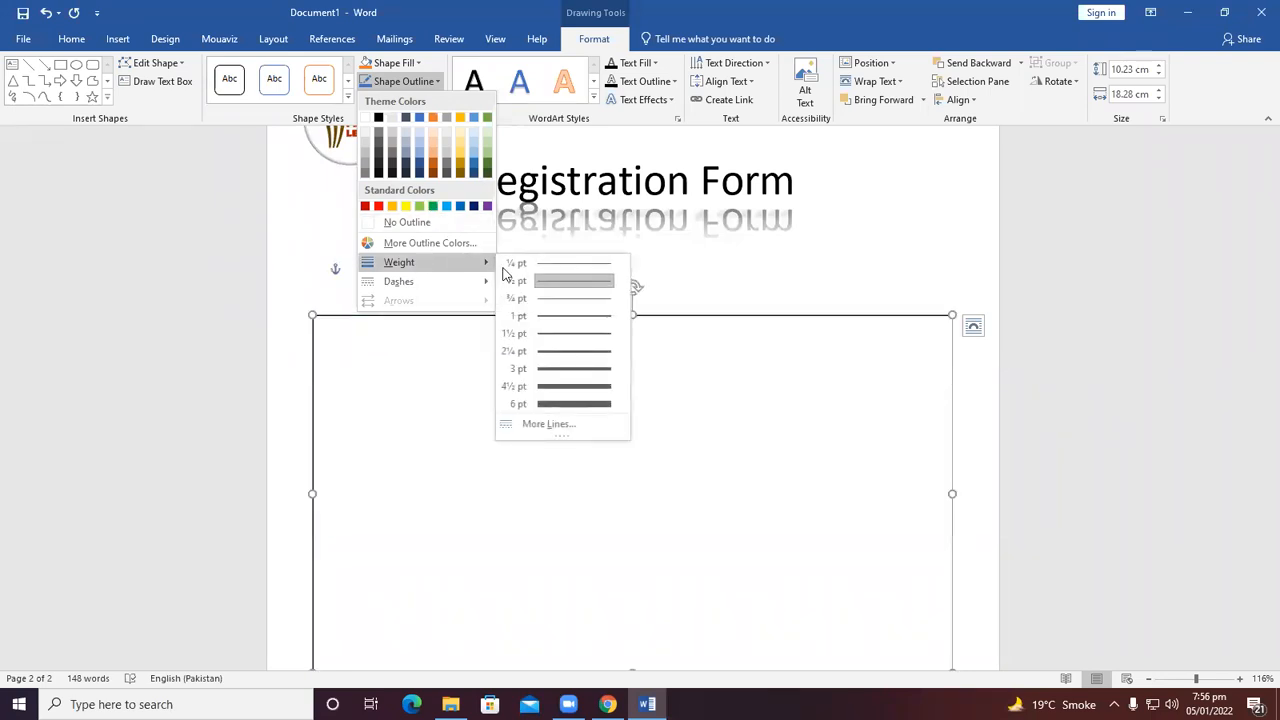
click(568, 401)
Apply a long-dash style to the rectangle's outline.
click(420, 81)
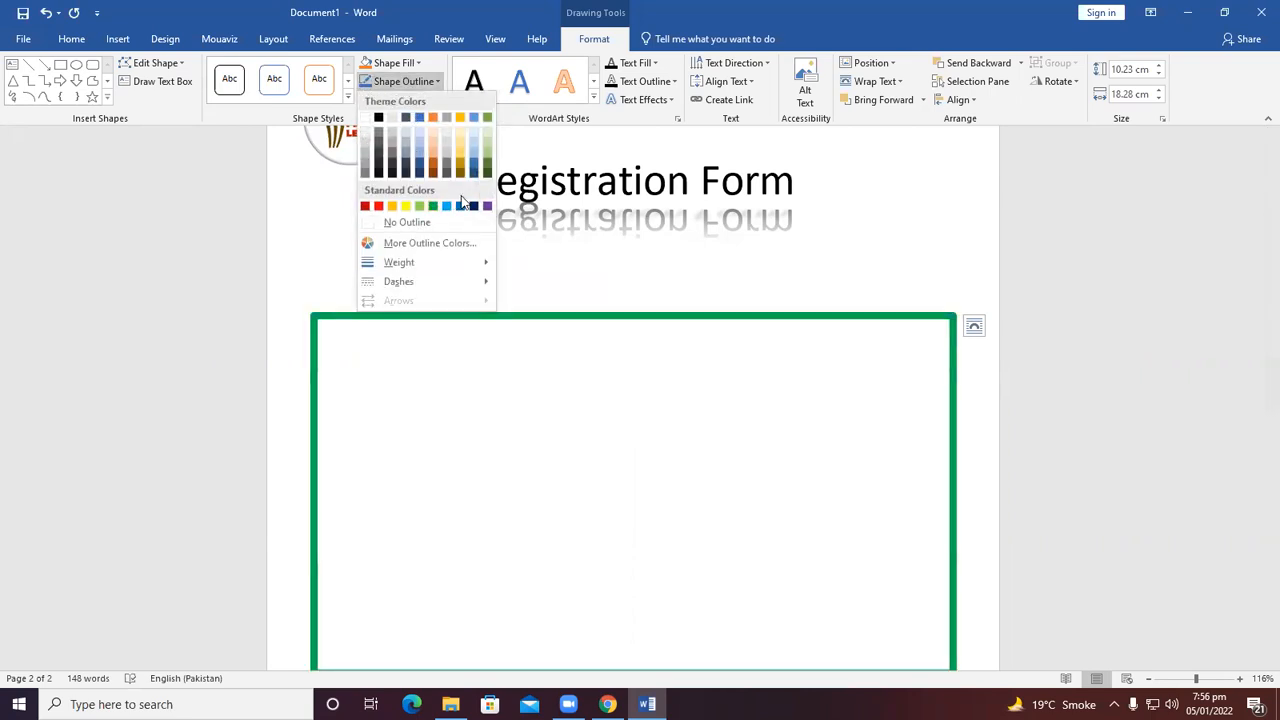
mouse_move(431, 283)
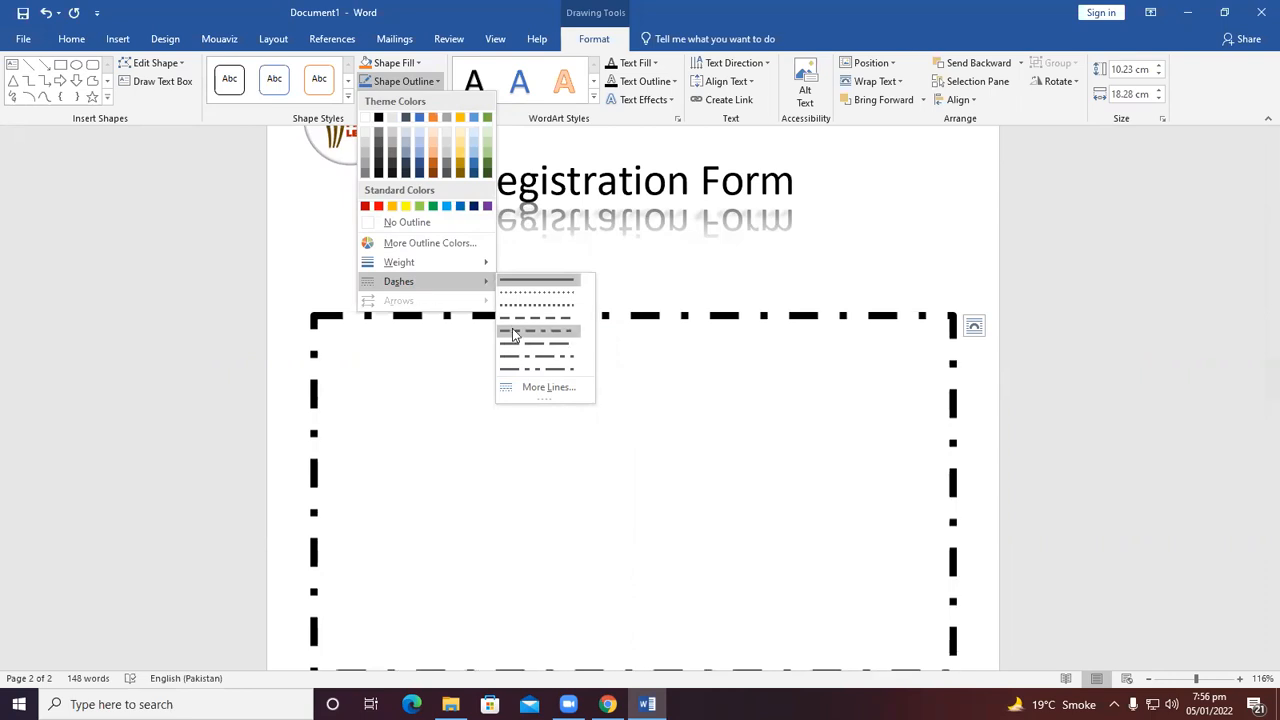
click(517, 327)
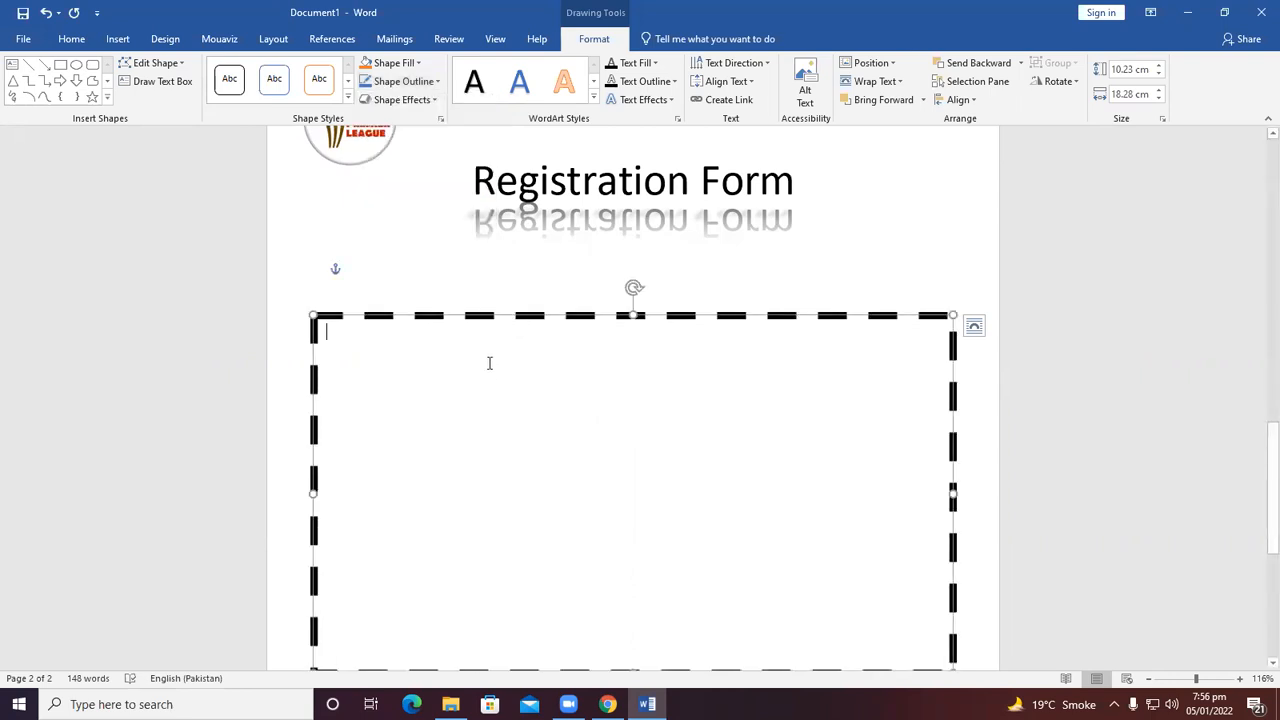
Make the rectangle's outline solid again and set its weight to ¼ pt.
click(400, 81)
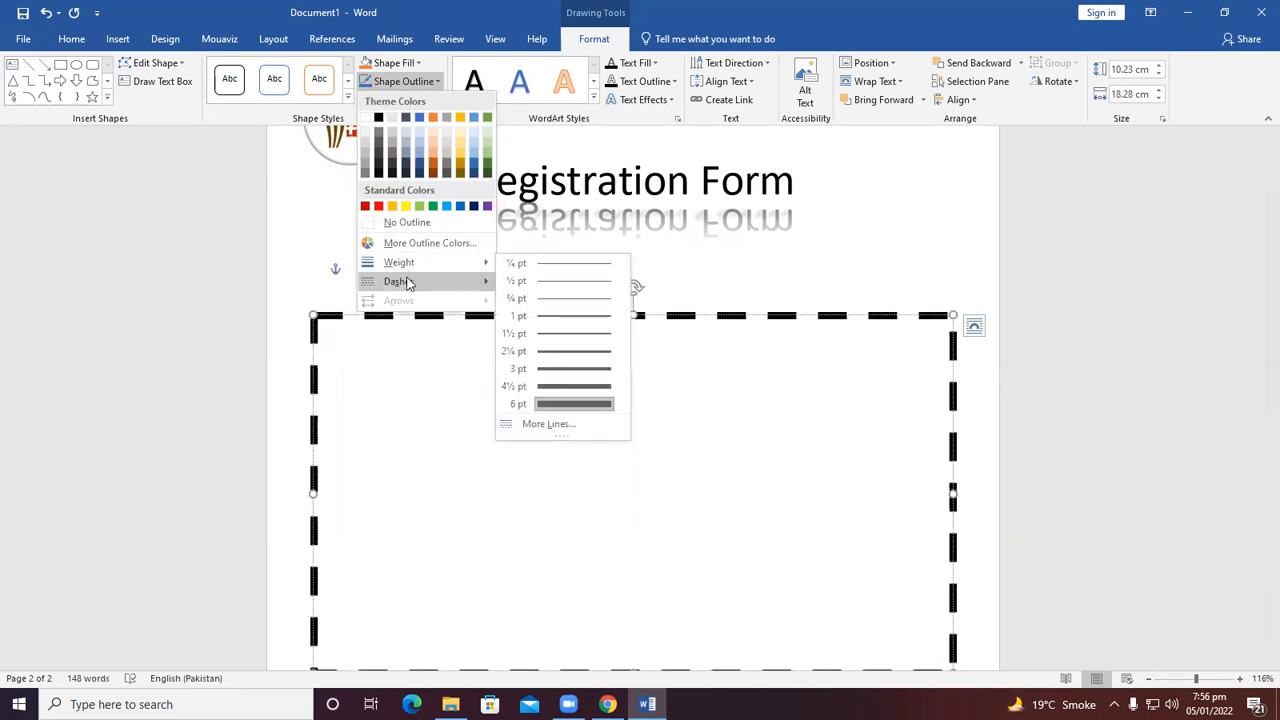
click(517, 280)
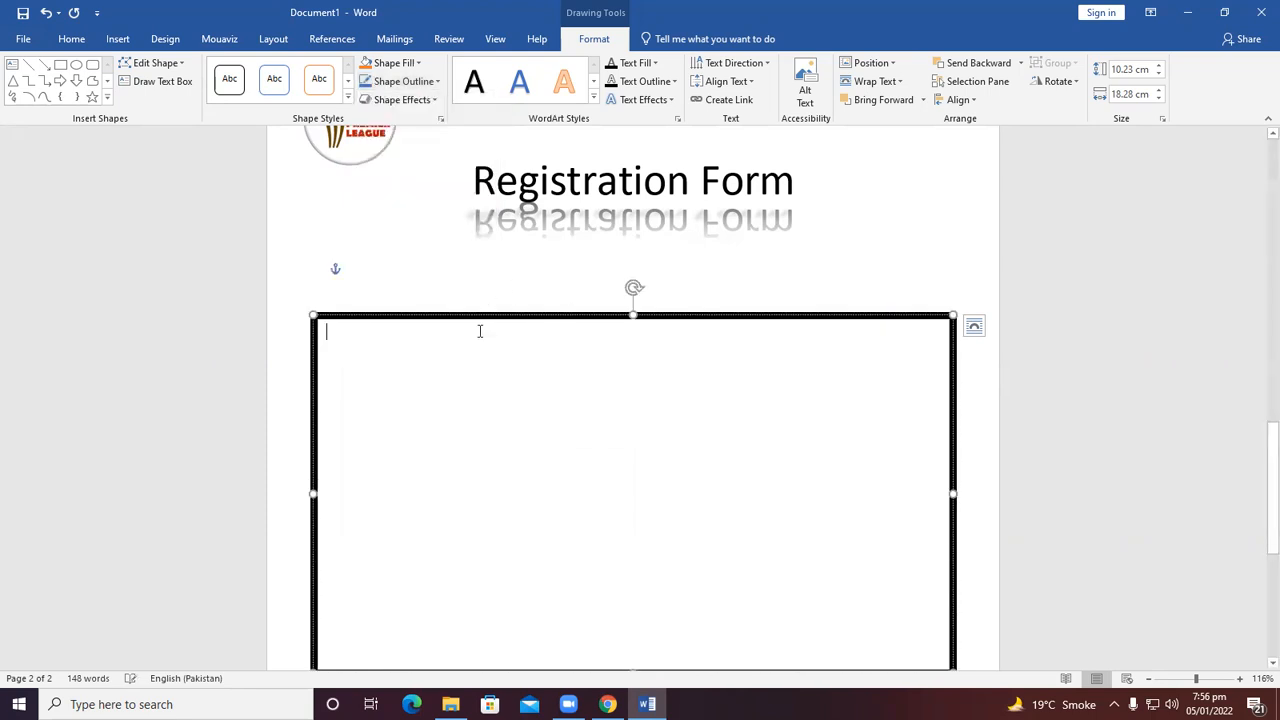
click(397, 87)
mouse_move(440, 254)
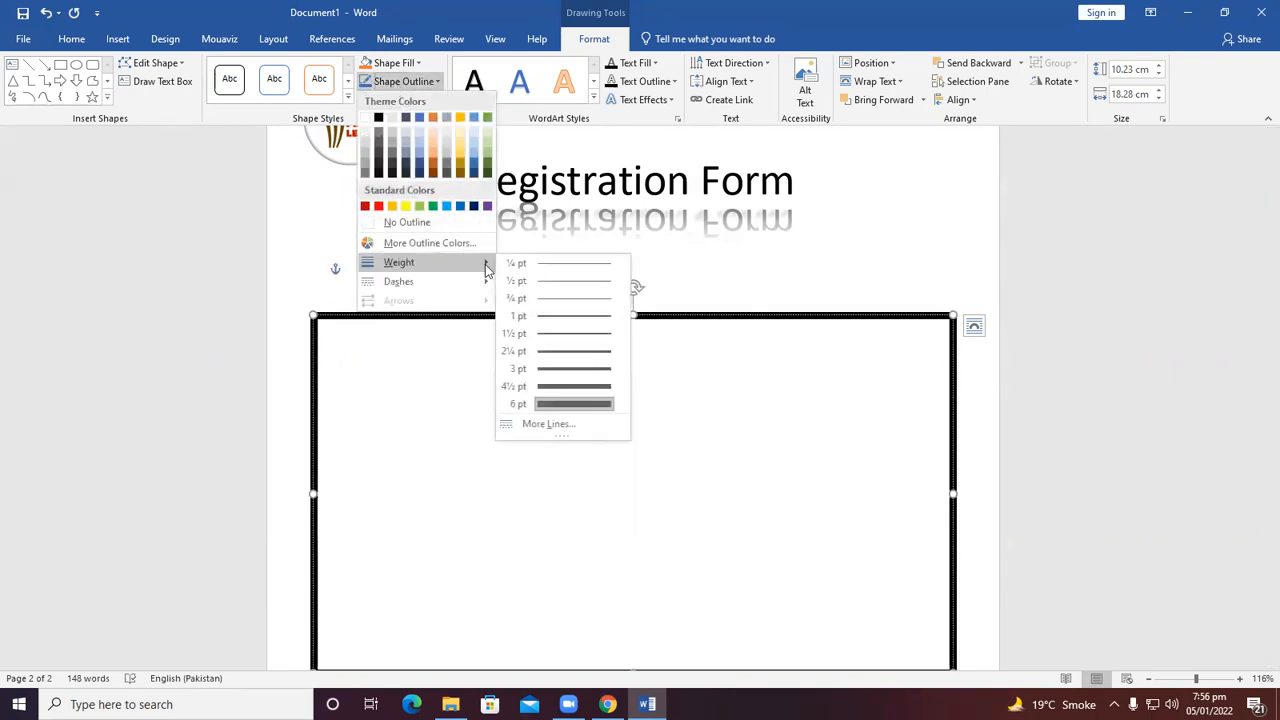
click(528, 264)
click(498, 358)
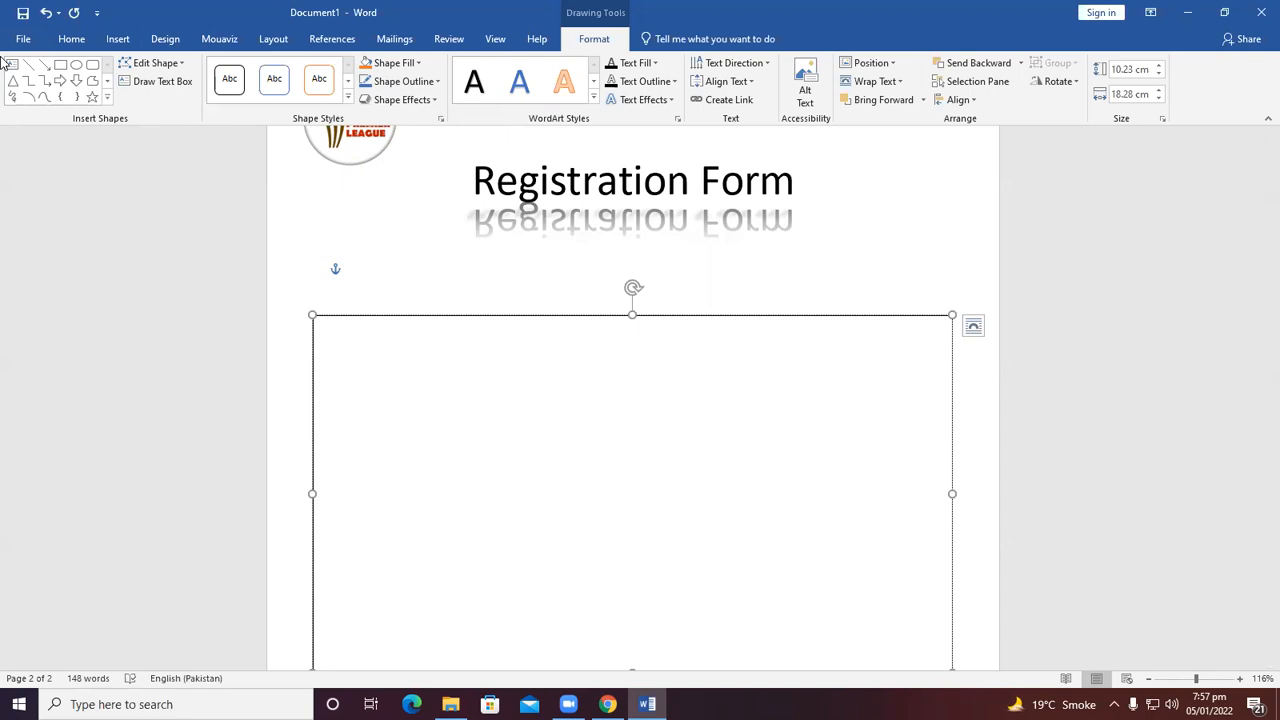
Draw a small rectangle about 2.13 × 8.01 cm over the large box's top edge and fill it blue.
click(108, 97)
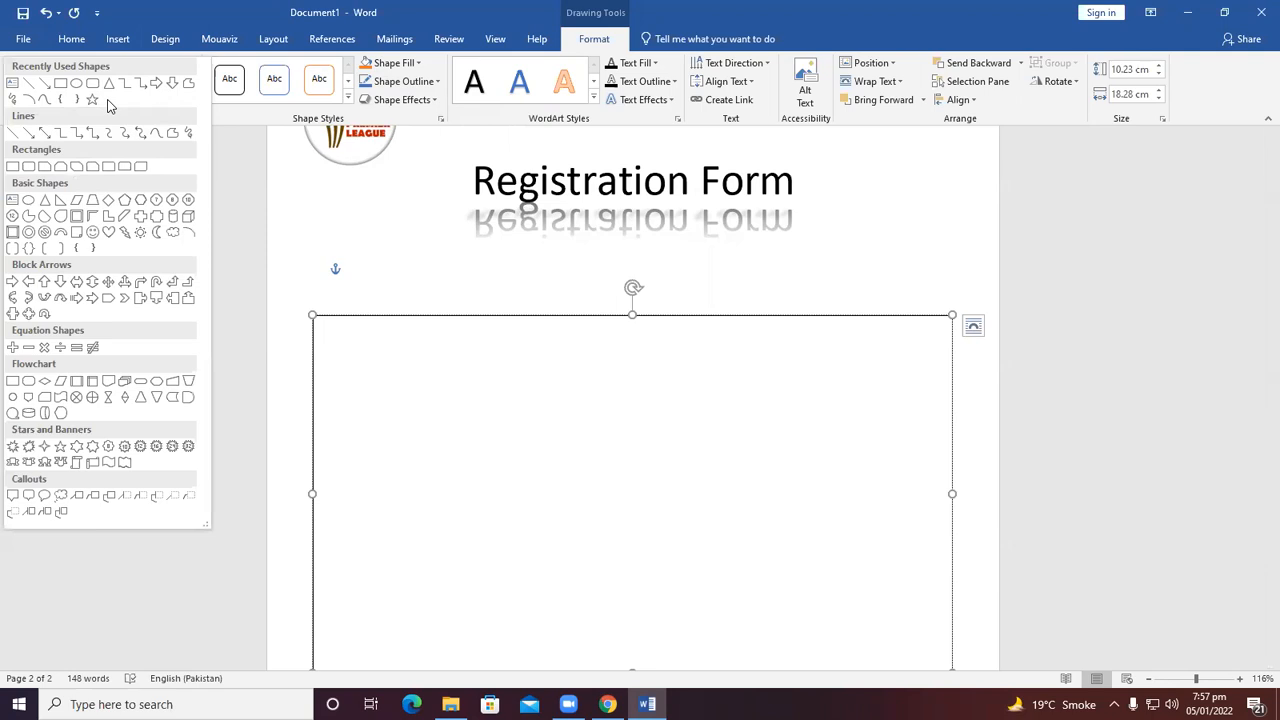
click(12, 82)
drag(355, 283, 635, 357)
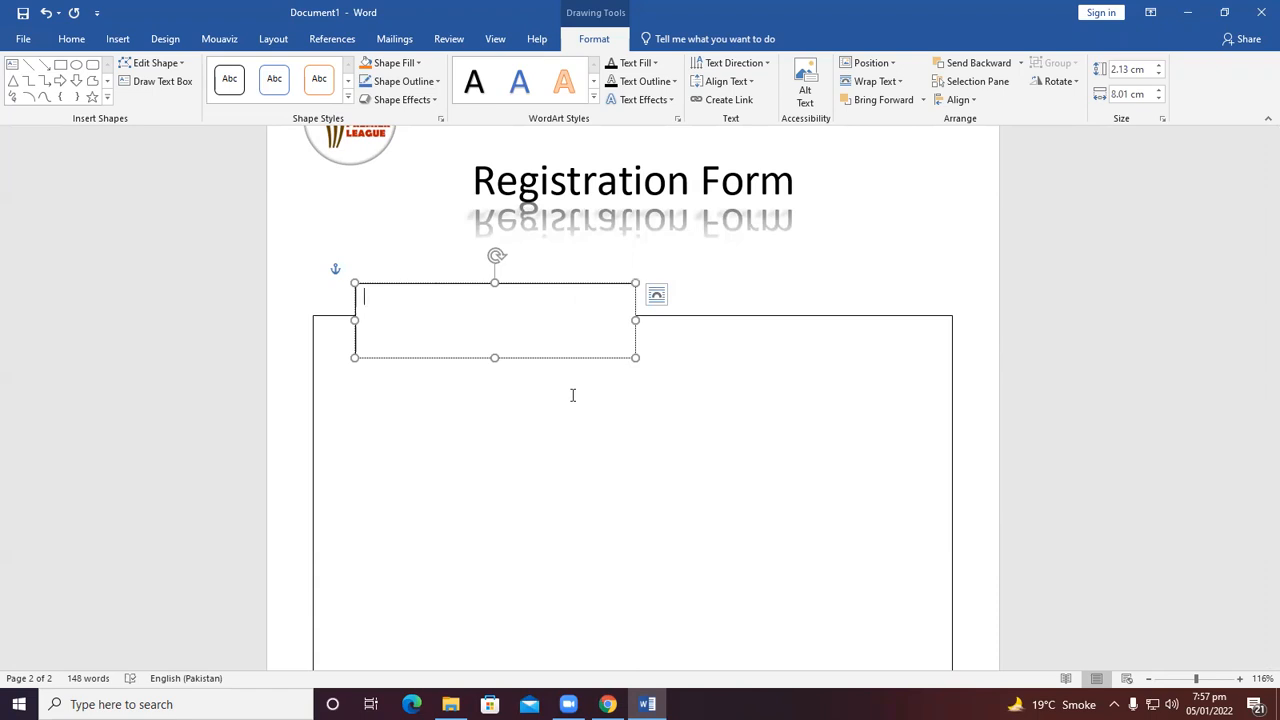
click(393, 62)
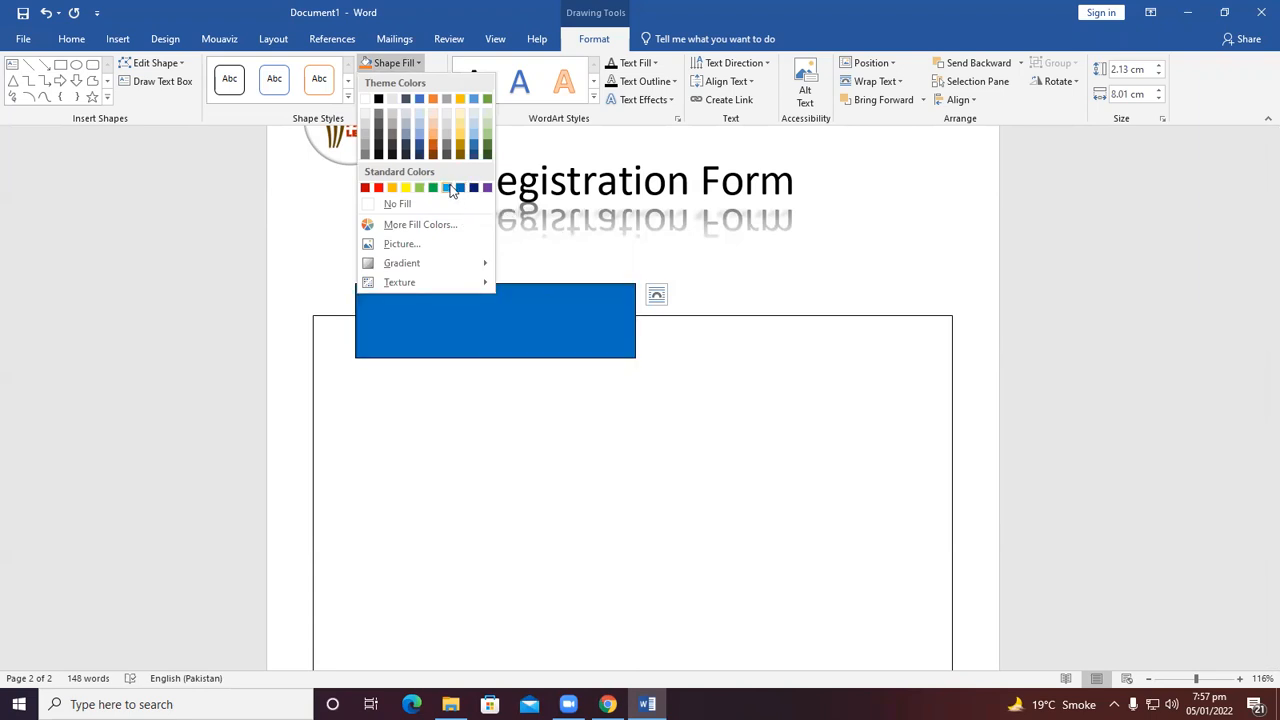
click(446, 188)
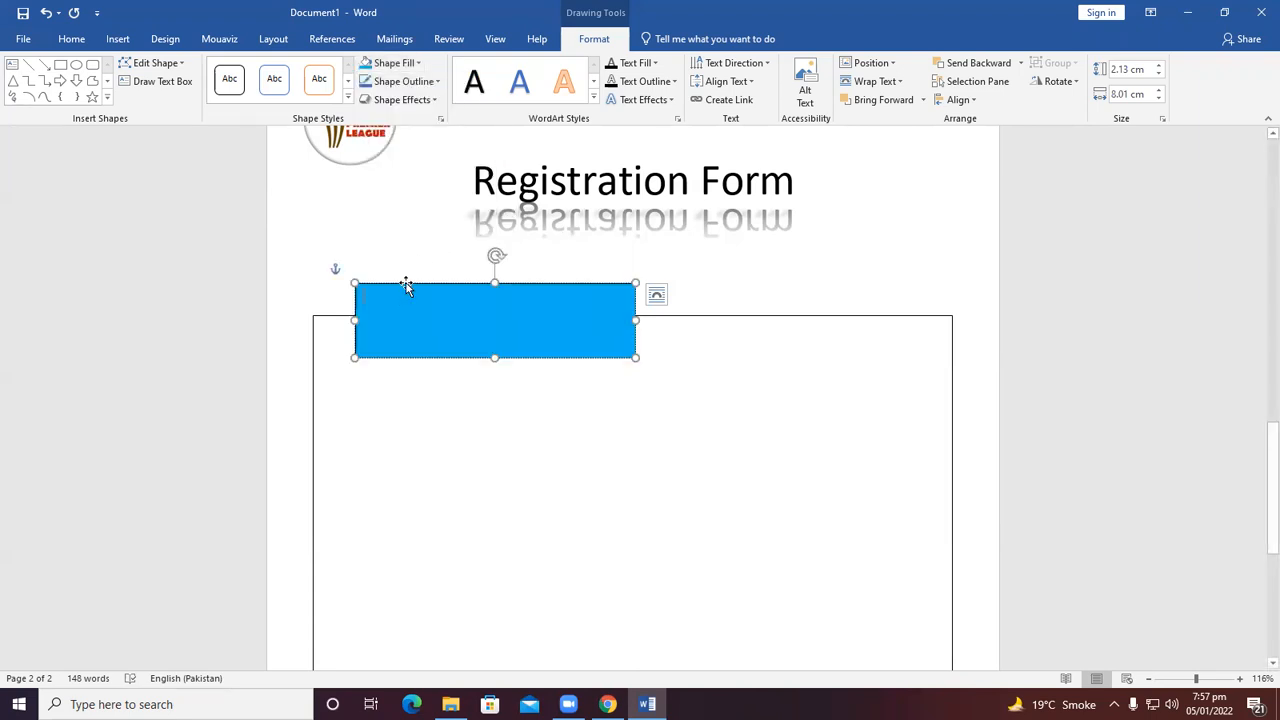
Type Personal Information inside the blue rectangle.
text(PEr)
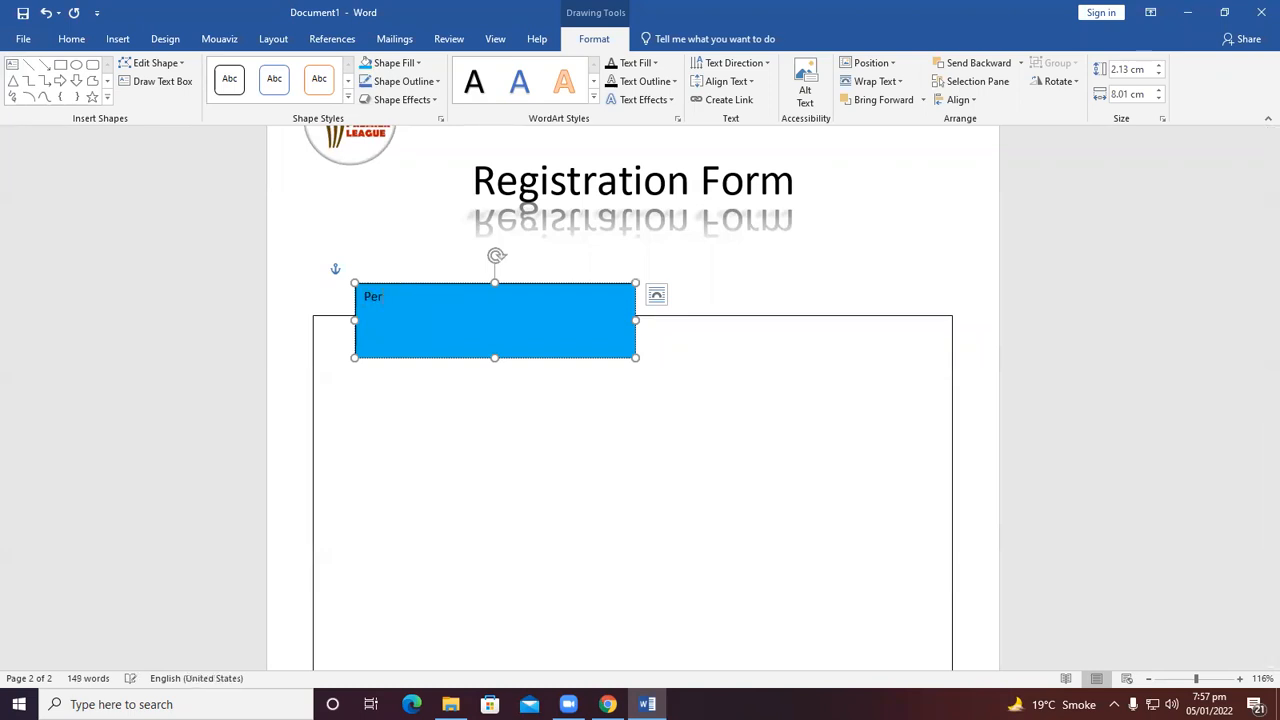
text(sonal Information)
Set the Personal Information text to 20 pt and centre it in the blue box.
drag(485, 290, 358, 290)
click(71, 39)
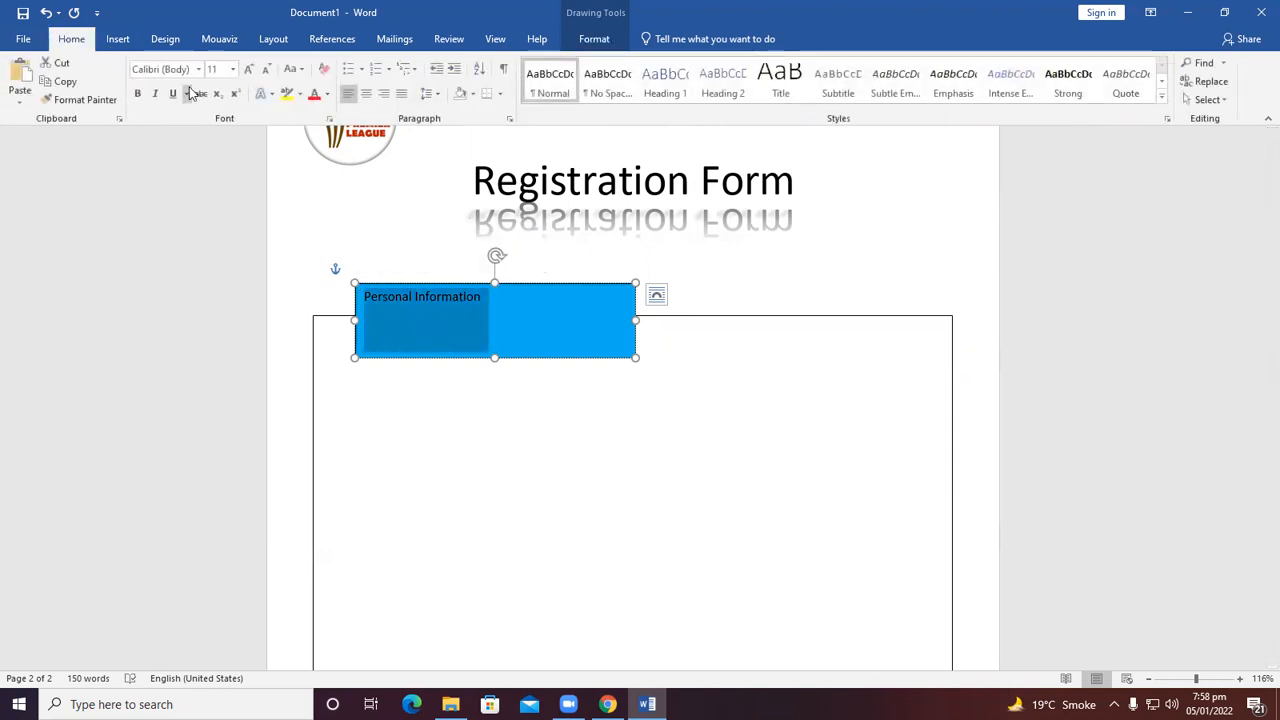
click(248, 69)
click(248, 69)
click(248, 69)
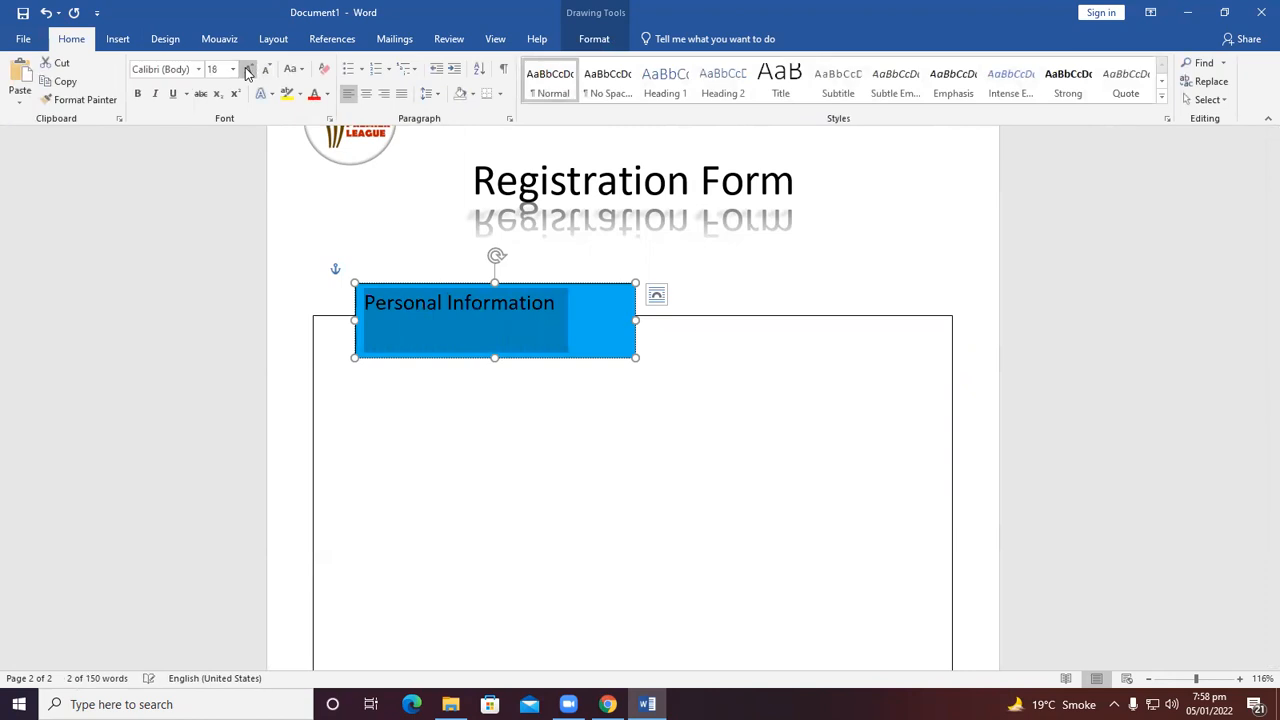
click(248, 69)
click(248, 69)
click(366, 93)
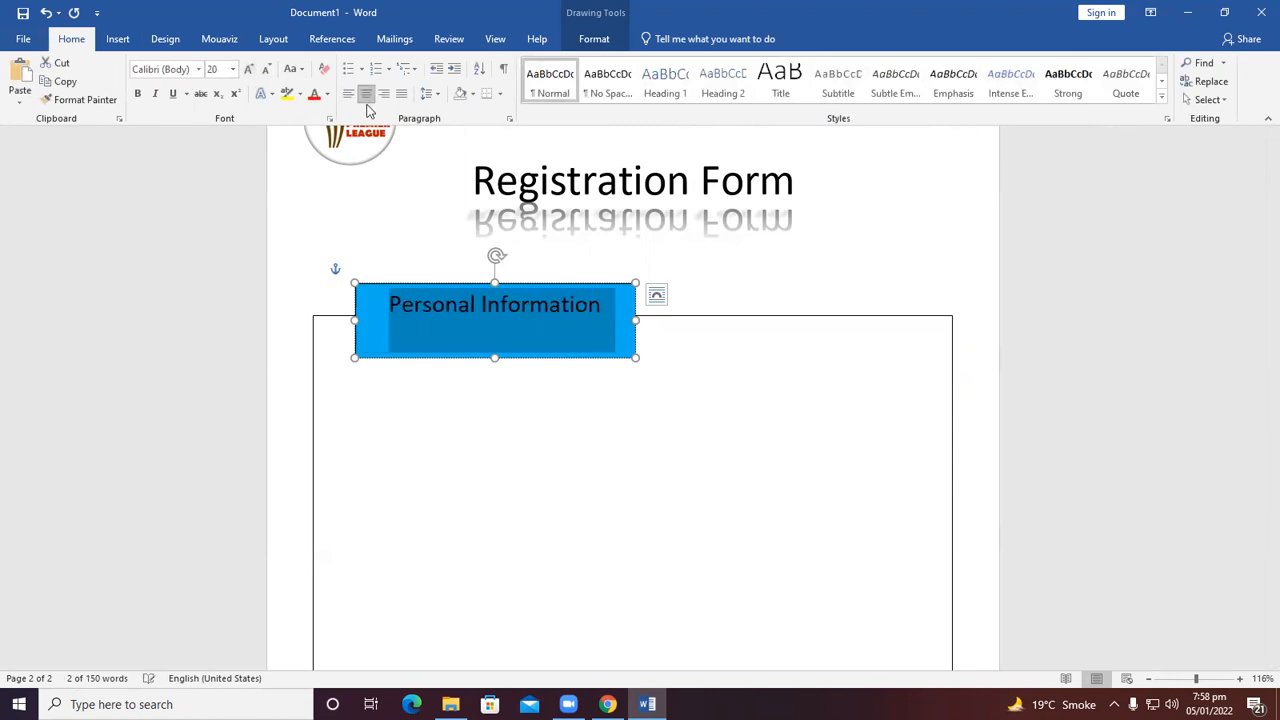
Reduce the blue heading box's height slightly.
click(700, 271)
click(486, 331)
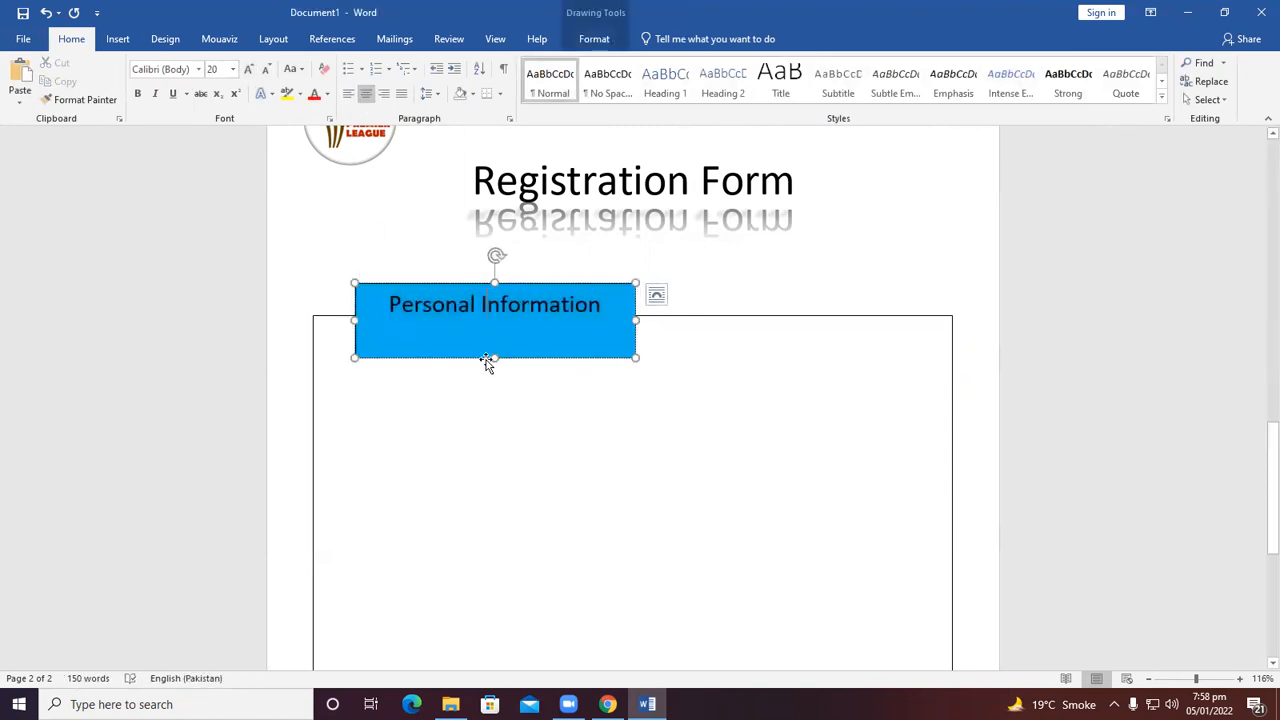
drag(491, 357, 491, 339)
drag(460, 287, 465, 288)
Shrink the large rectangle from its lower-right corner, then place the cursor inside it and add a new line.
scroll(528, 380, down, 2)
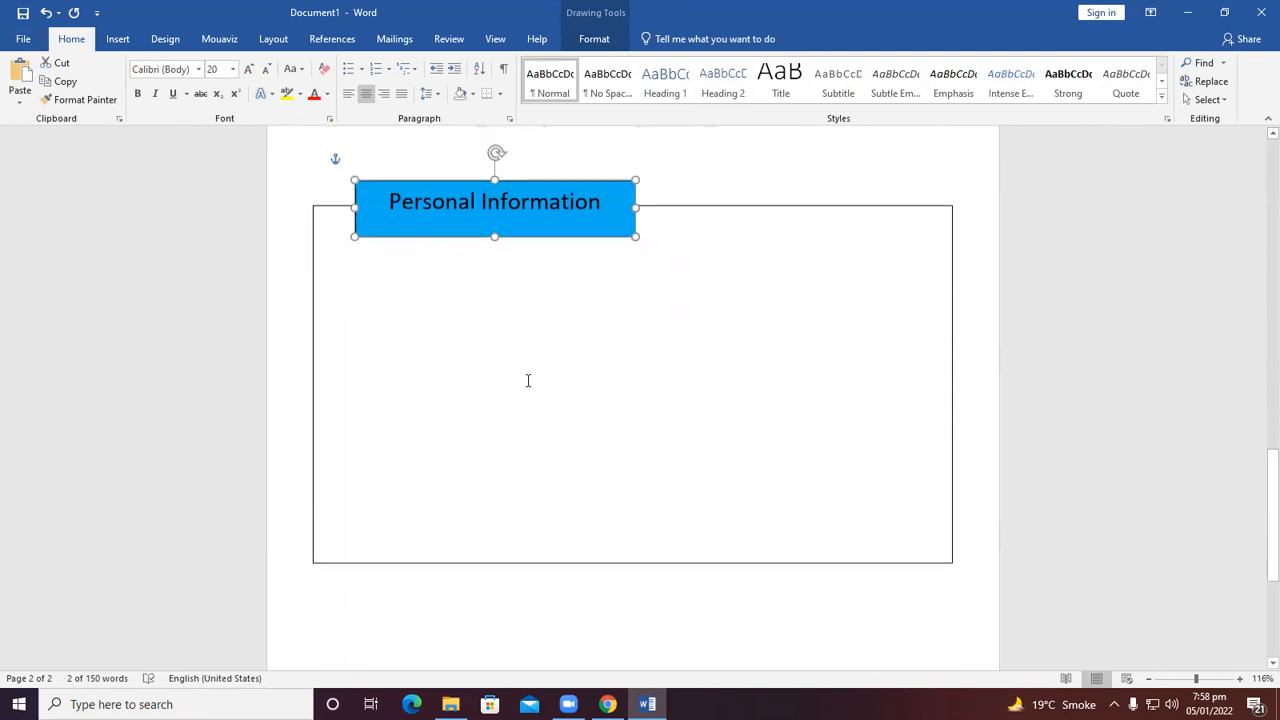
scroll(528, 380, down, 3)
click(948, 412)
drag(948, 412, 875, 309)
scroll(500, 431, up, 4)
click(588, 363)
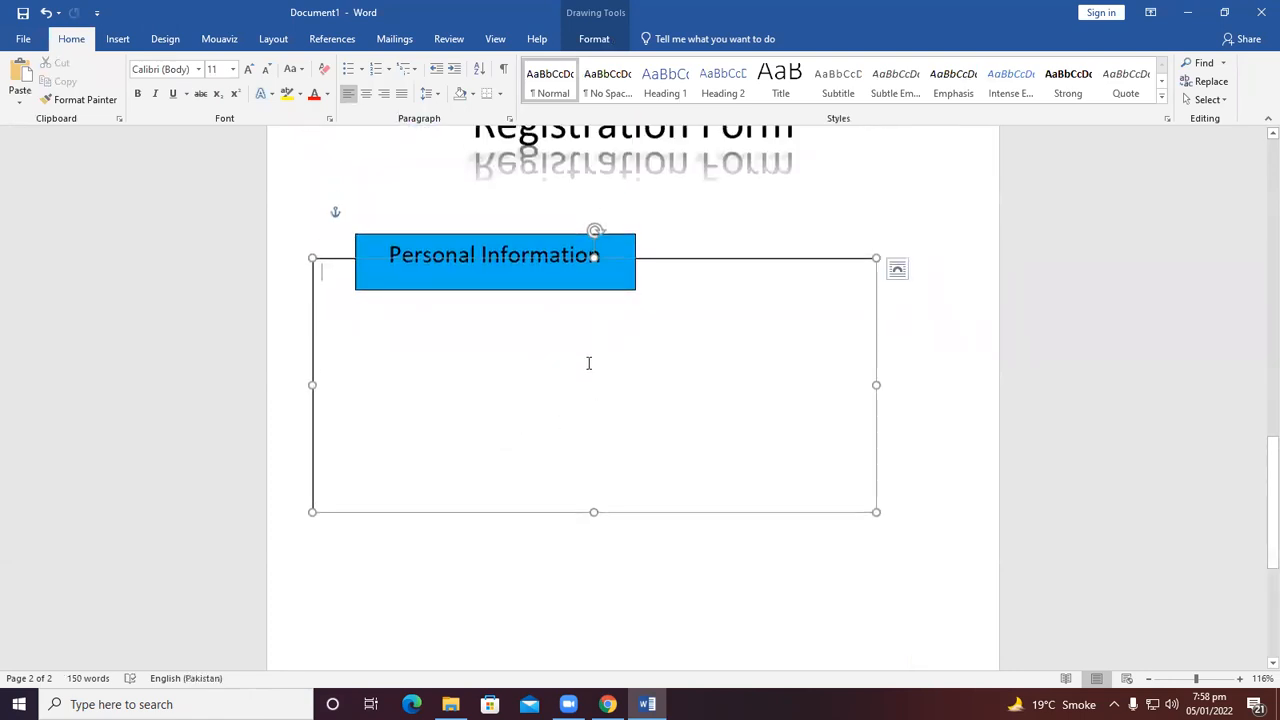
key(Return)
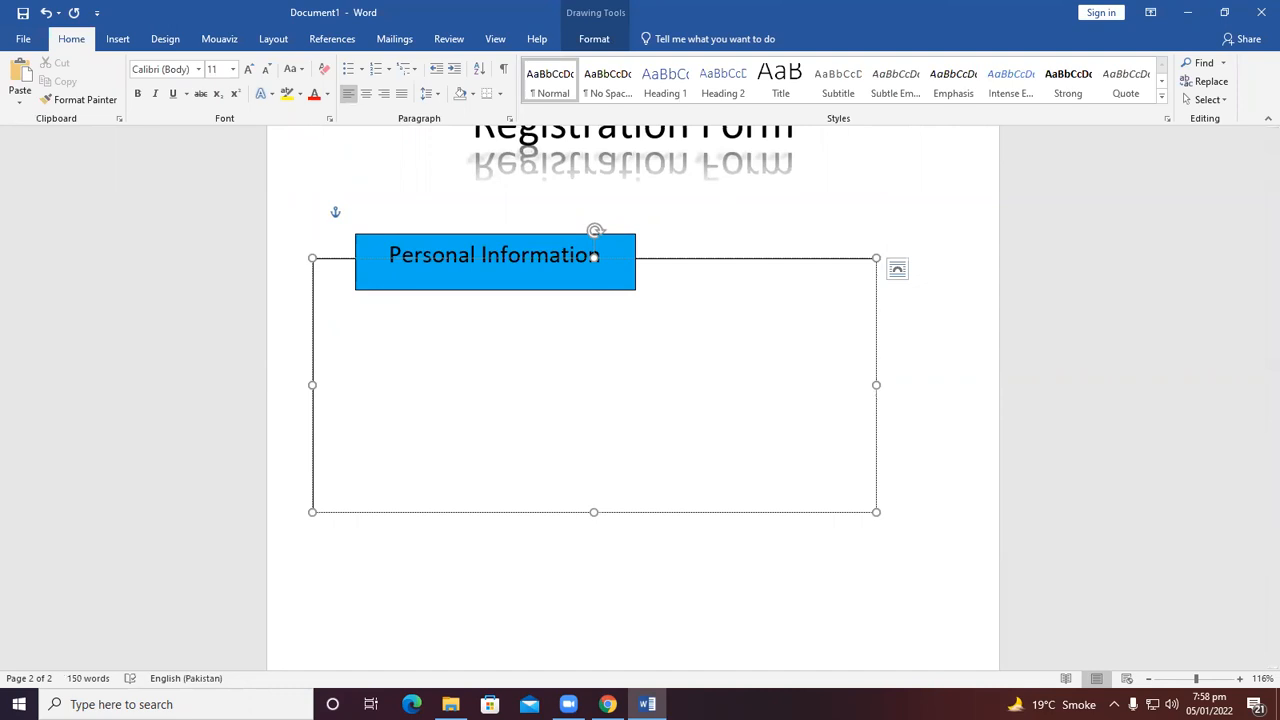
Add a "Name :" field followed by an underline inside the large rectangle and start a new line.
text(Name)
key(BackSpace)
key(BackSpace)
key(BackSpace)
key(BackSpace)
text(Name :)
text(______)
key(Return)
Add a "FatherName:" field with an underline on the next line.
text(Fat)
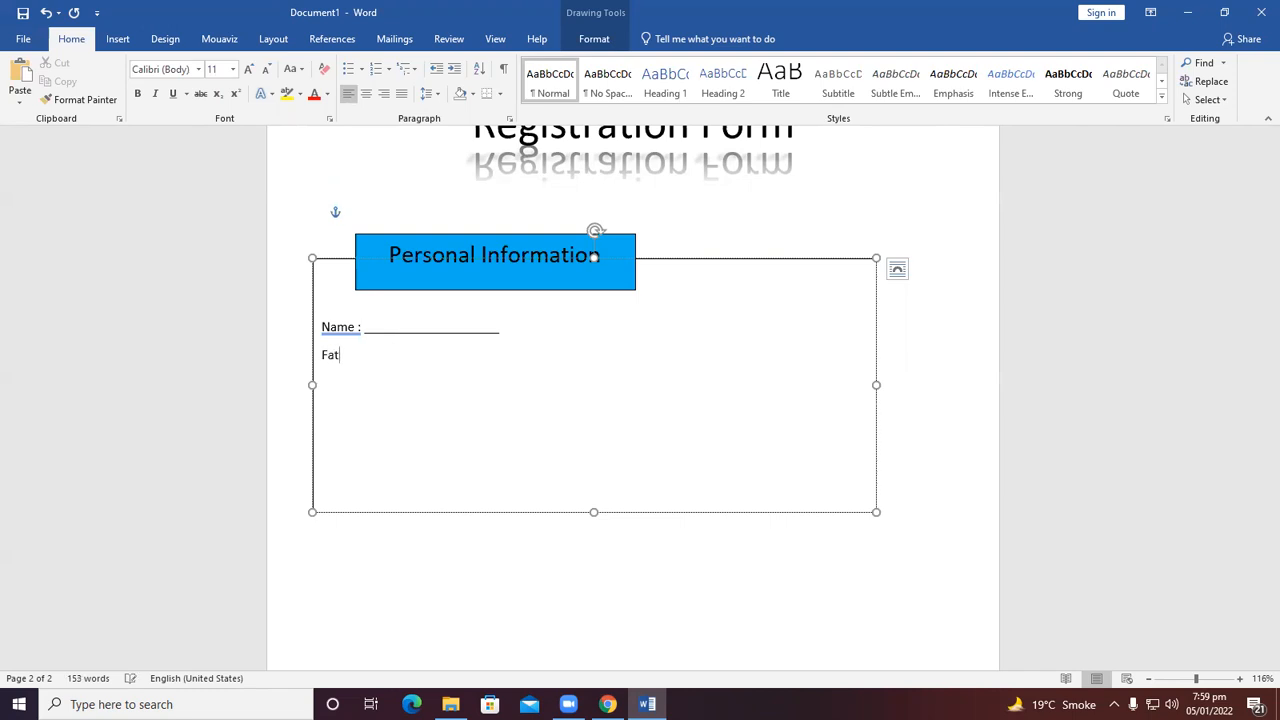
text(herName: ____________________)
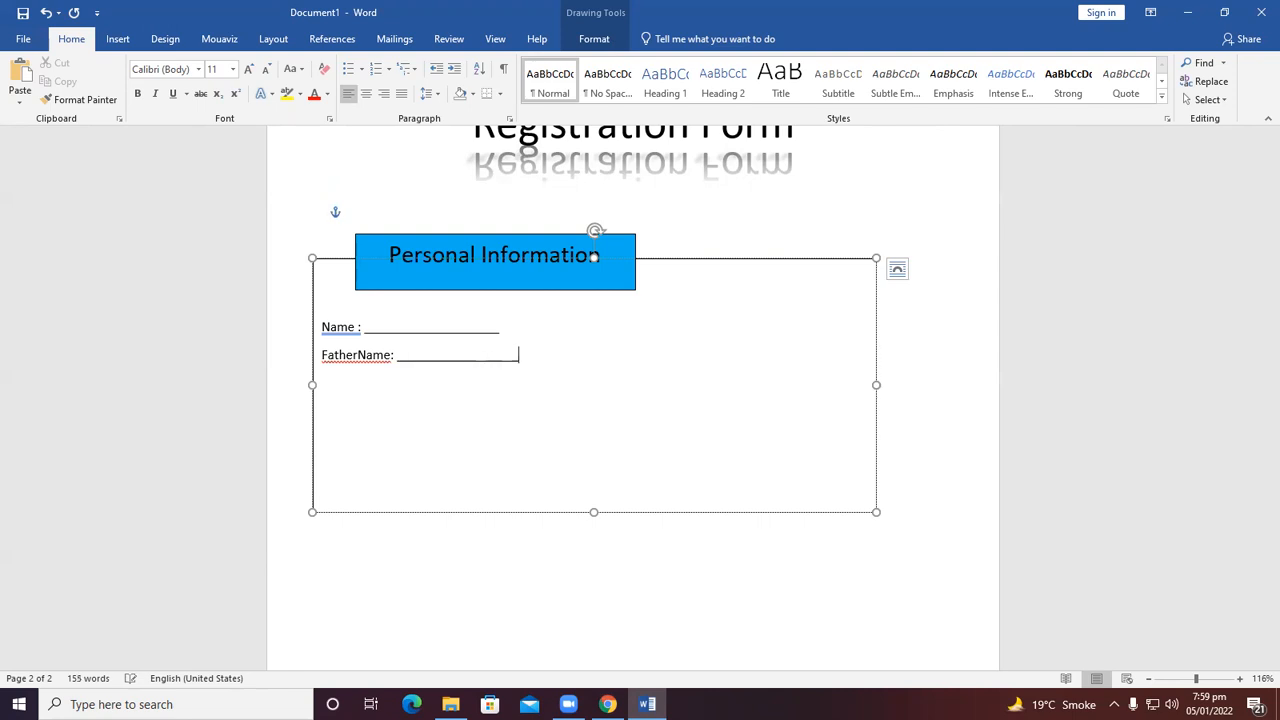
Accept the spelling corrections to "Father Name" and "Name:".
right_click(345, 357)
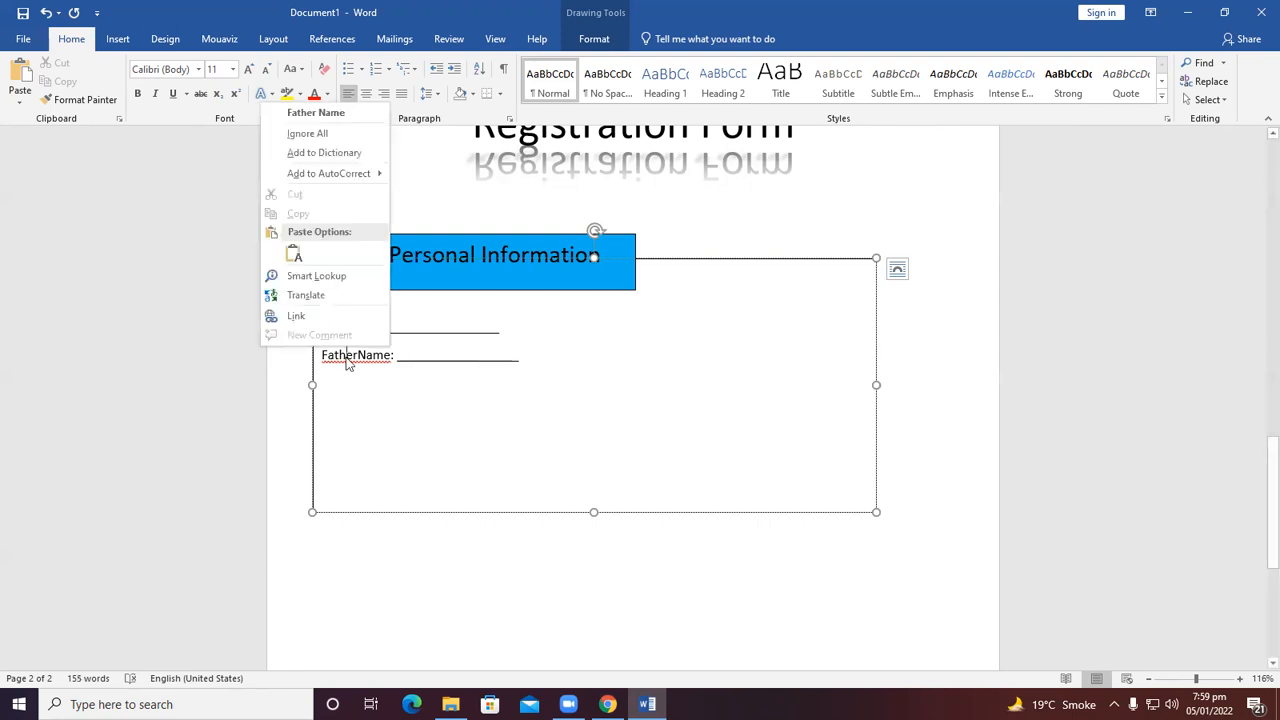
click(313, 118)
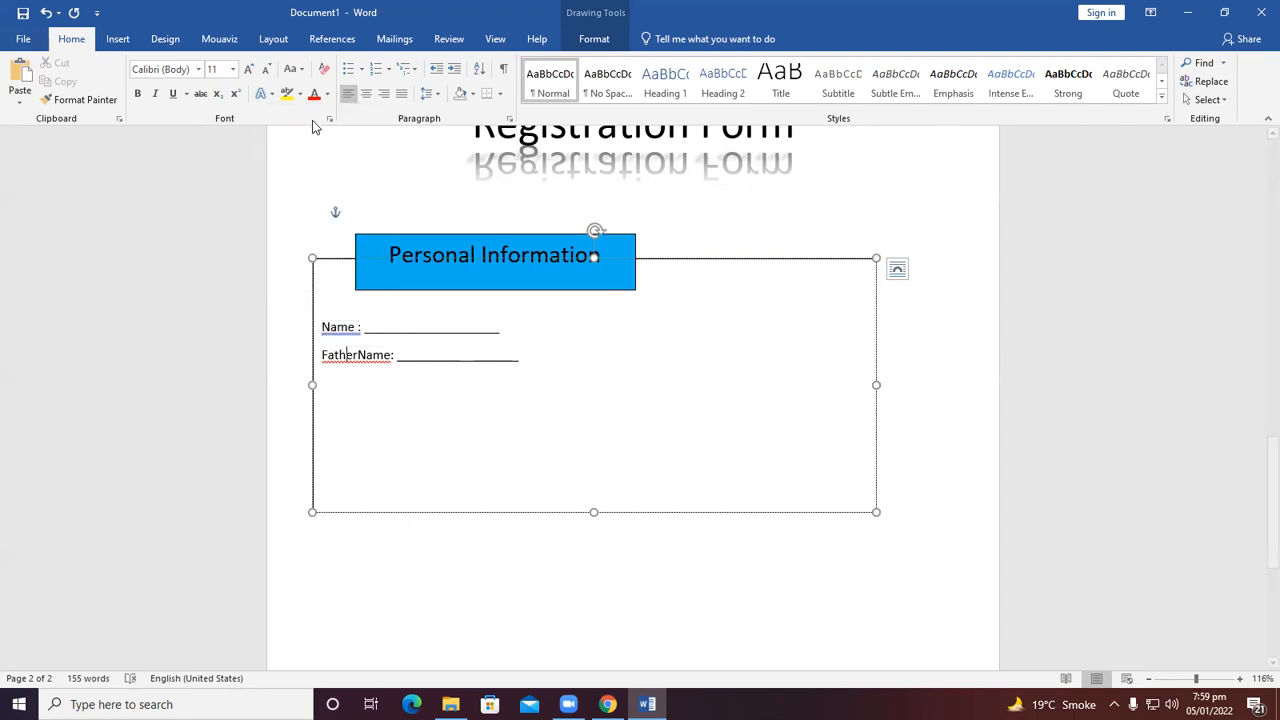
right_click(348, 327)
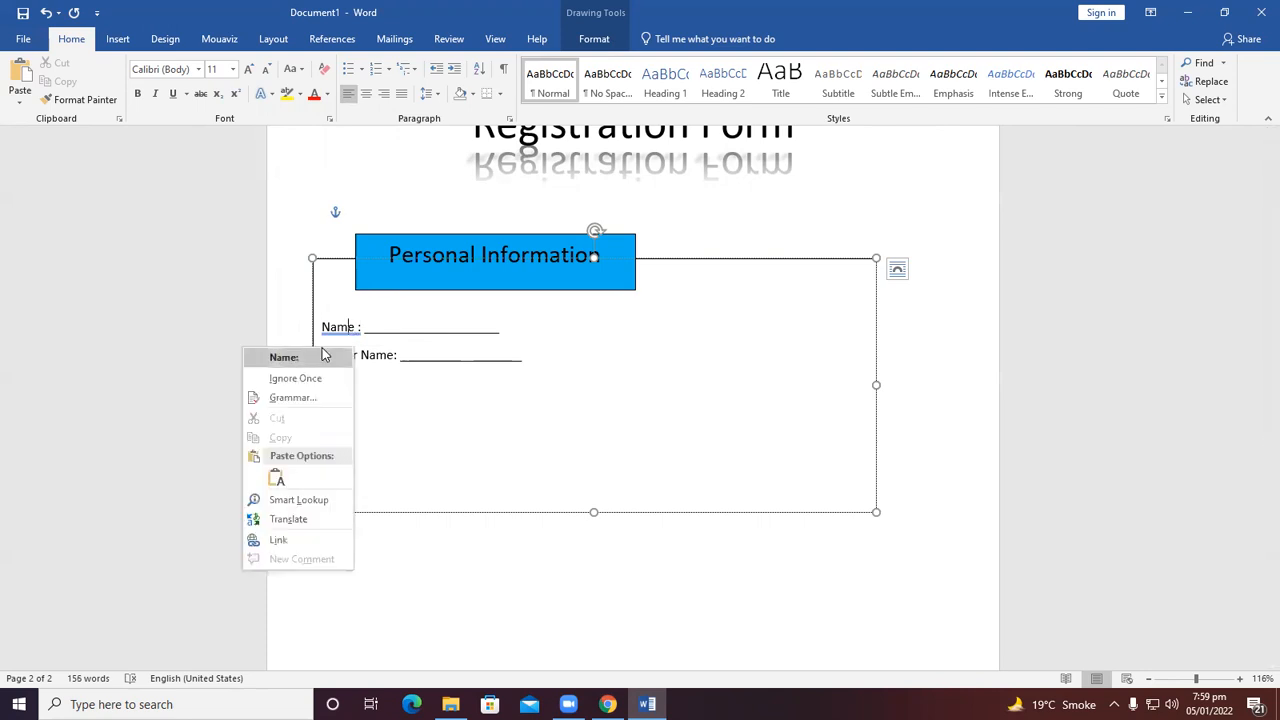
click(284, 357)
Add a "Class:" field line with an underline below Father Name.
key(Return)
text(Class:)
key(Return)
key(BackSpace)
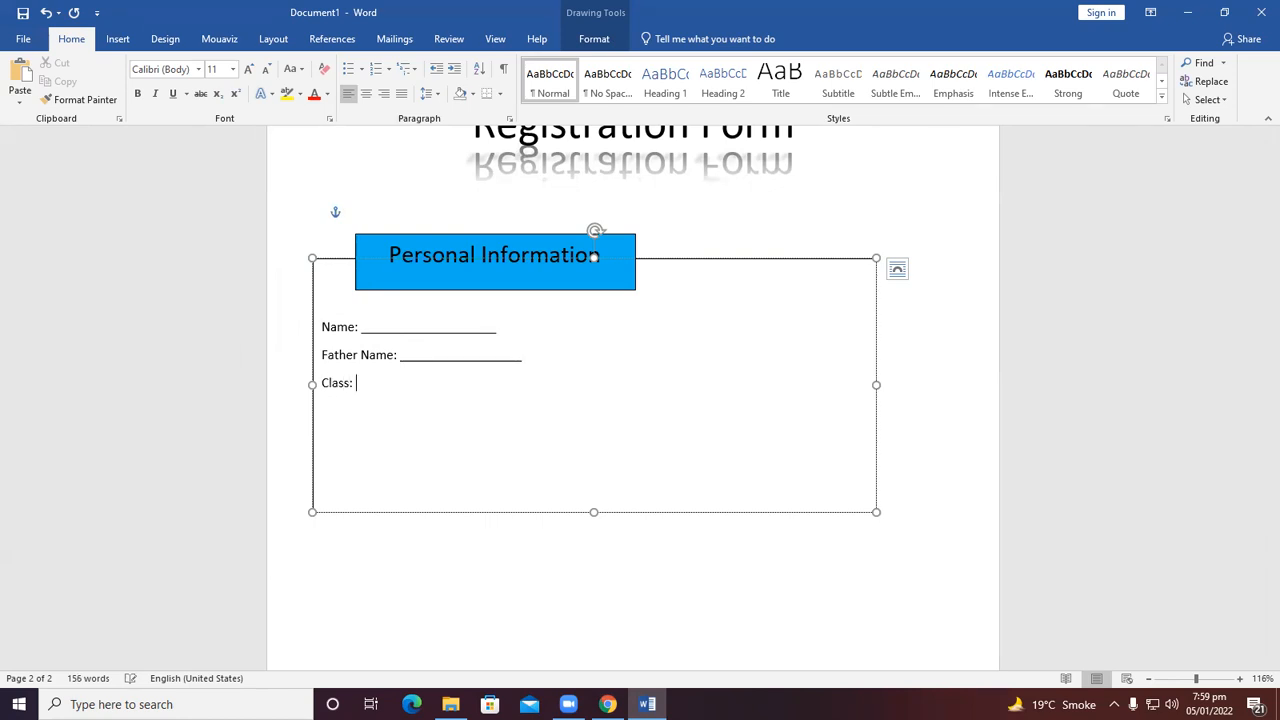
text(++++++++++)
key(BackSpace)
key(BackSpace)
key(BackSpace)
key(BackSpace)
key(BackSpace)
key(BackSpace)
key(BackSpace)
key(BackSpace)
key(BackSpace)
text(________________________)
key(Return)
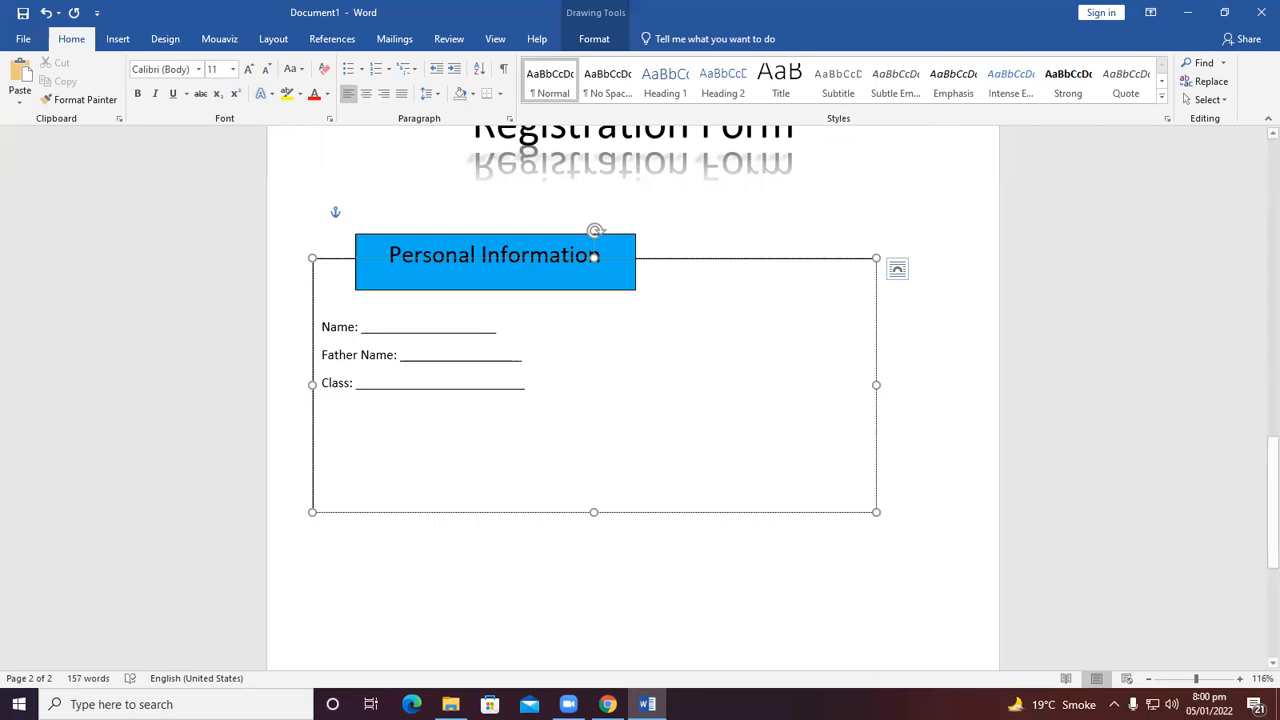
Add a "Batch:" field line with an underline below Class.
key(Return)
text(Batch)
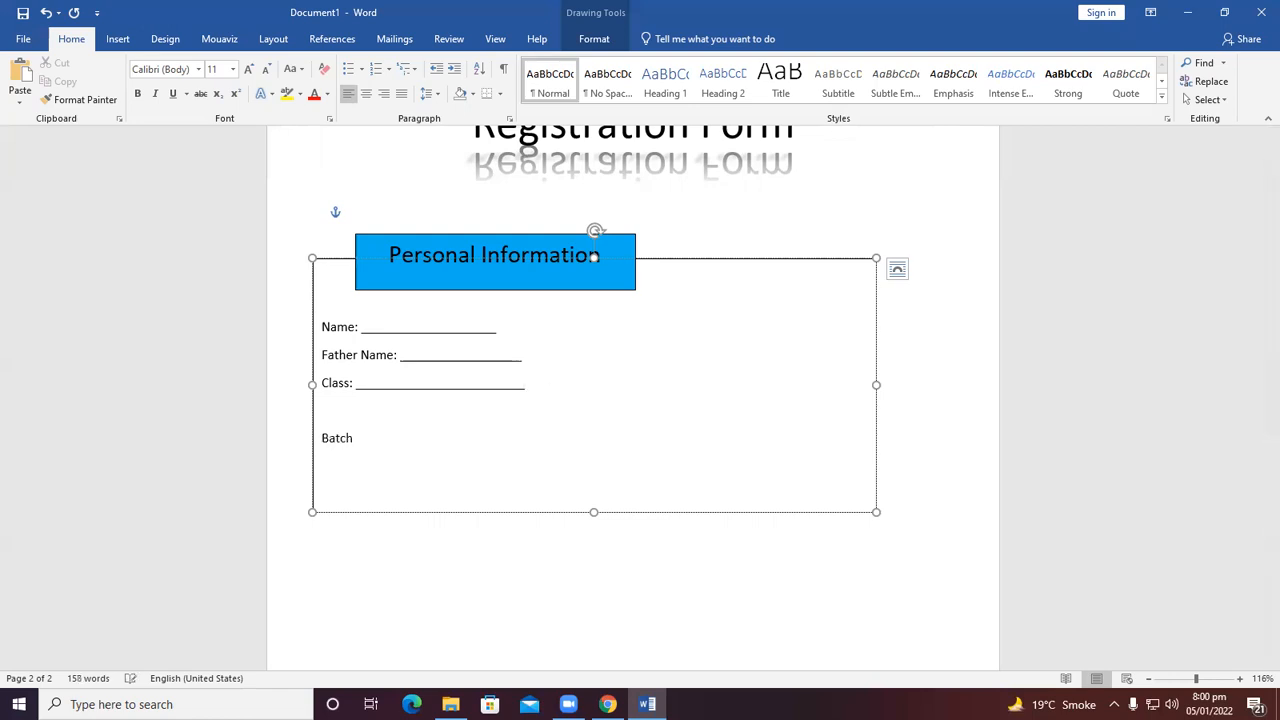
key(BackSpace)
key(BackSpace)
key(BackSpace)
key(BackSpace)
key(BackSpace)
key(BackSpace)
key(BackSpace)
key(Return)
text(Batch: ______________)
click(692, 565)
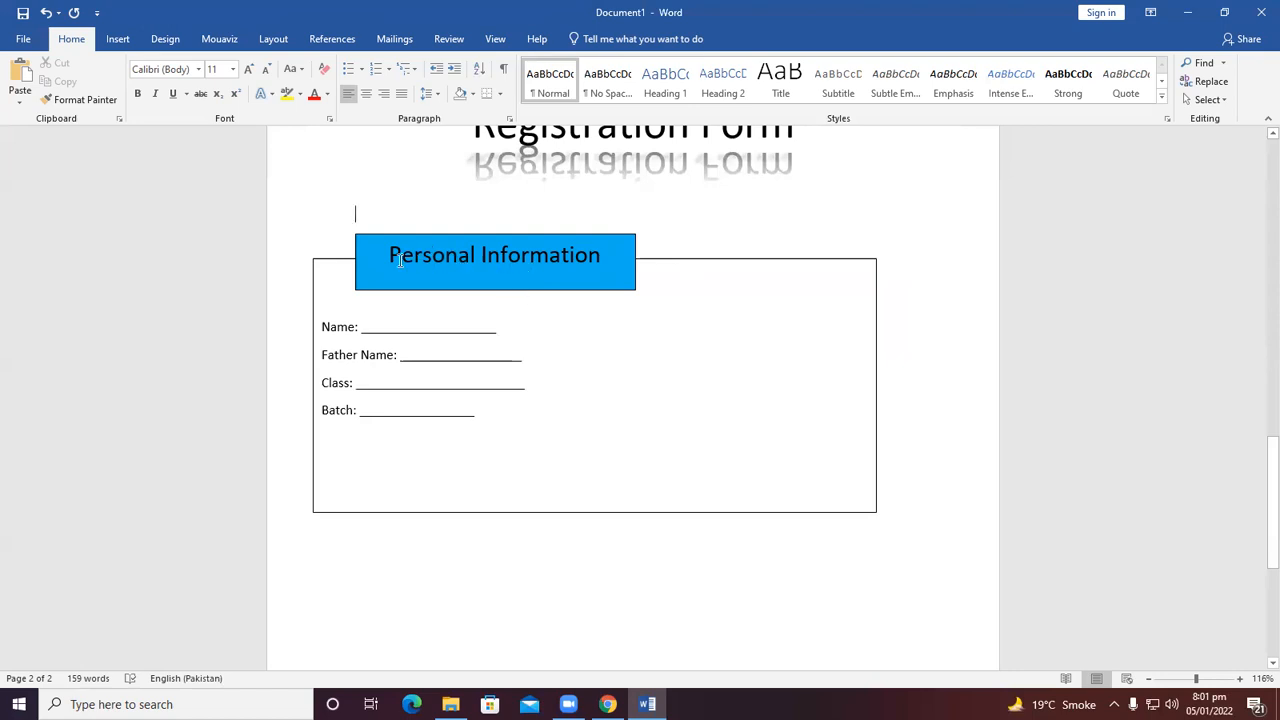
Shorten the blue Personal Information heading box slightly from its lower edge.
drag(389, 255, 602, 262)
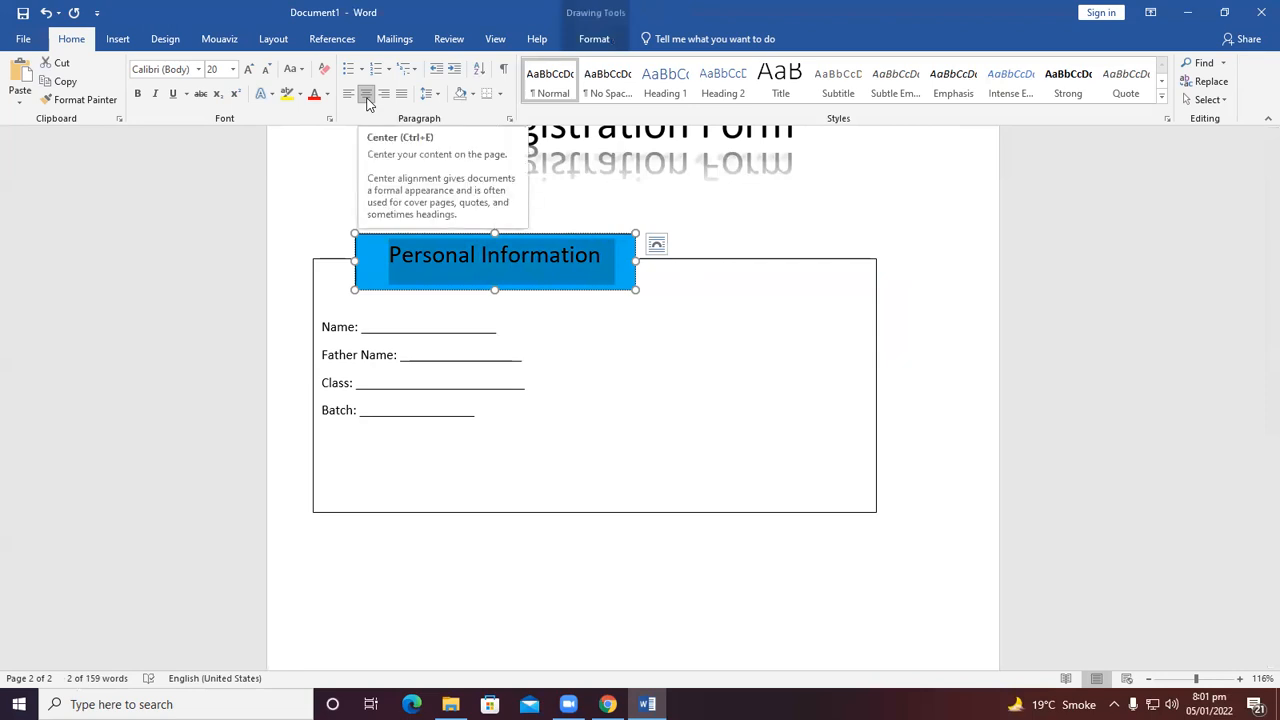
click(493, 291)
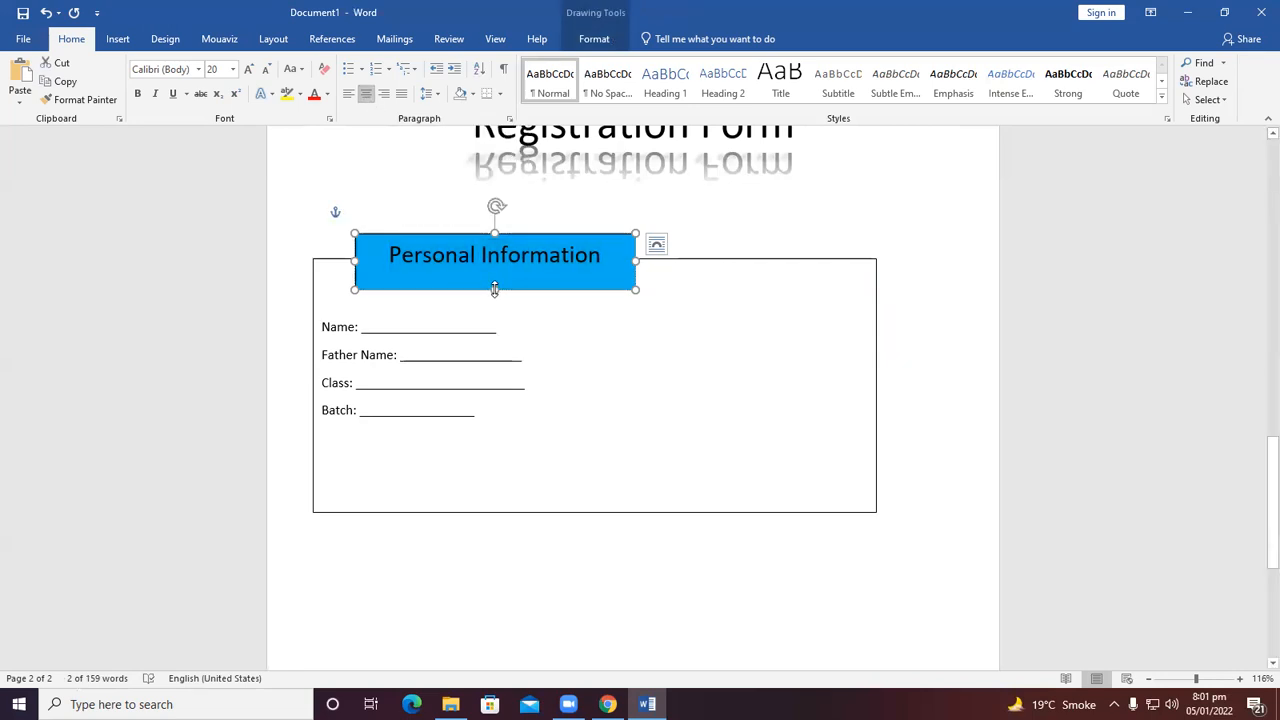
drag(494, 289, 494, 283)
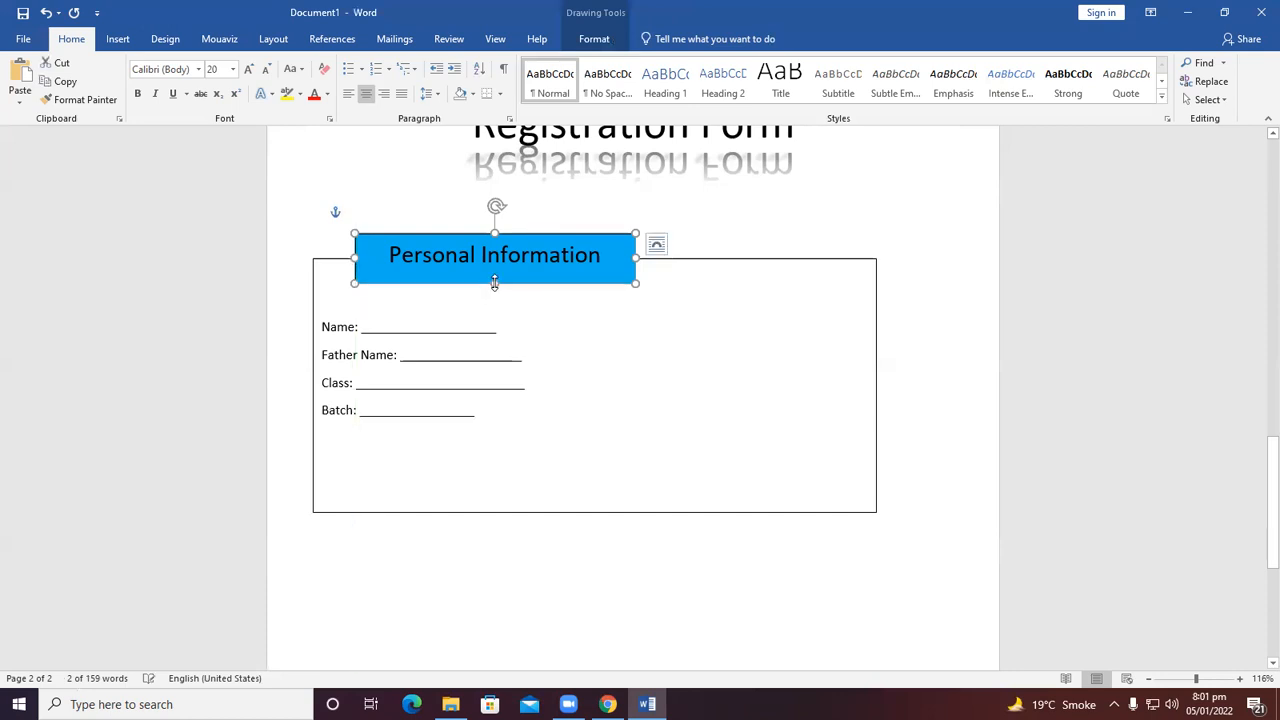
Add blank lines below Batch and draw a rectangle about 4.85 cm by 1.1 cm beneath the fields.
click(519, 318)
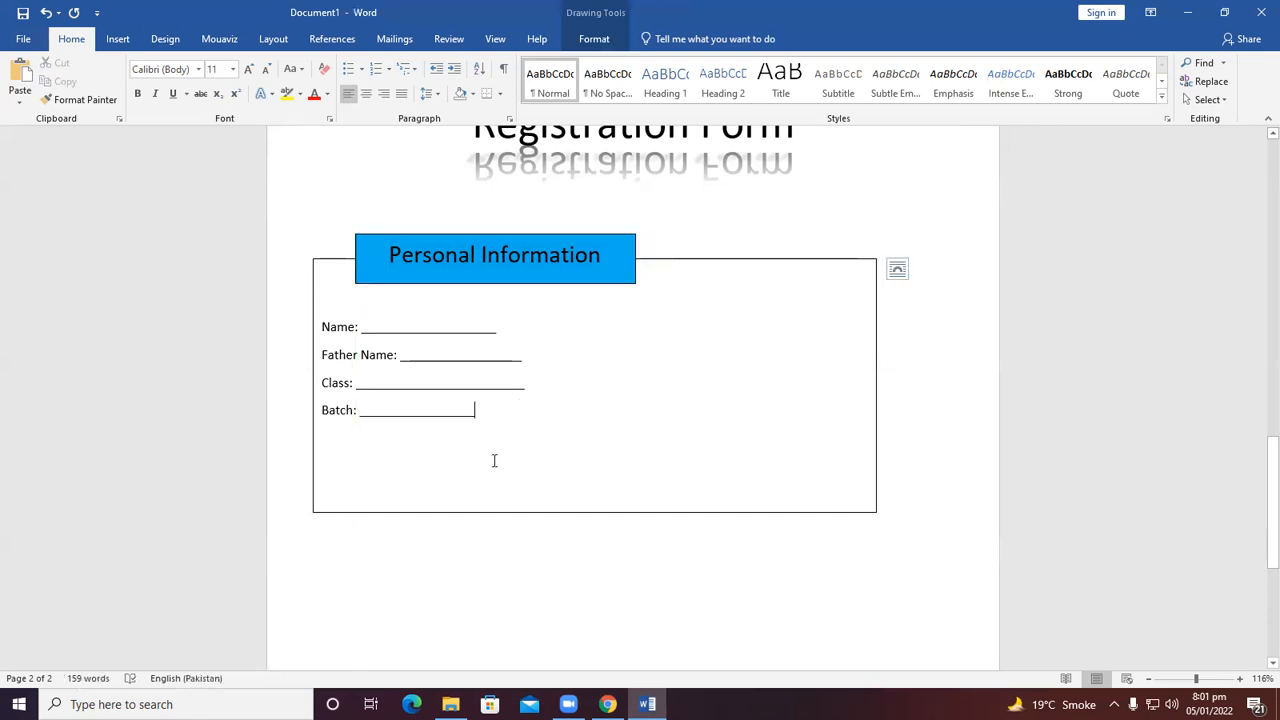
click(507, 433)
key(Return)
key(Return)
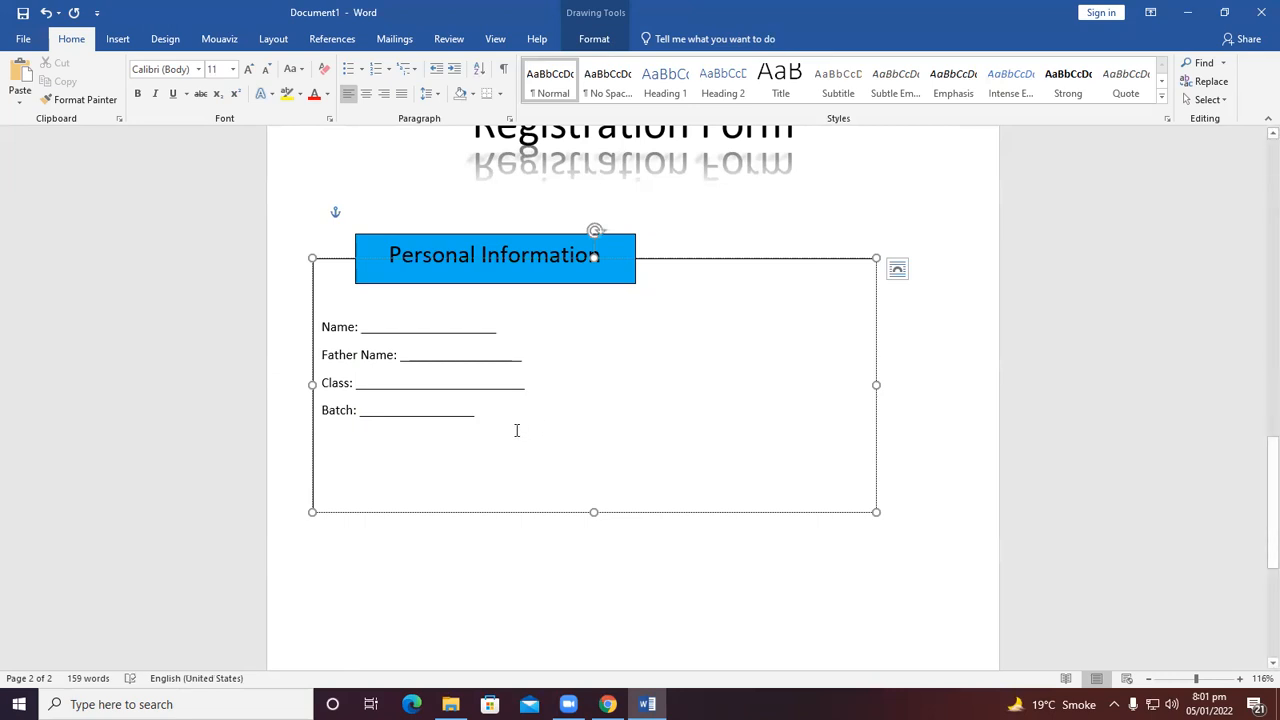
click(597, 556)
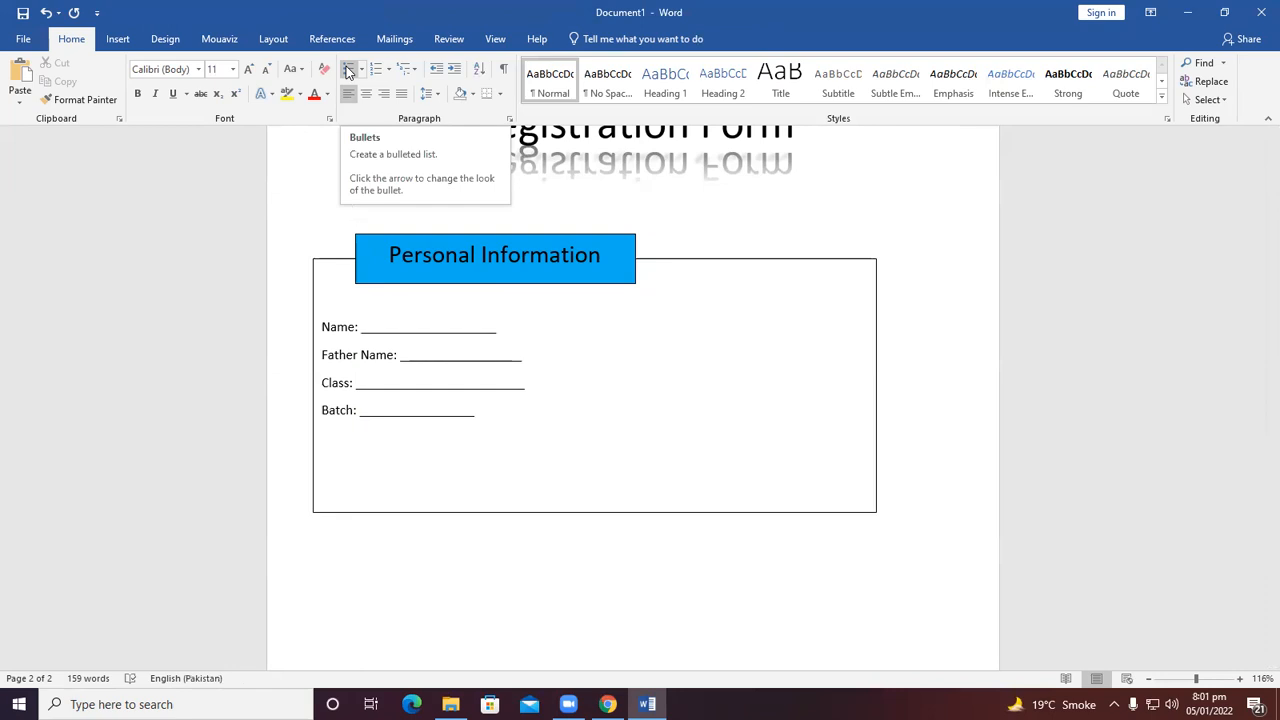
click(117, 39)
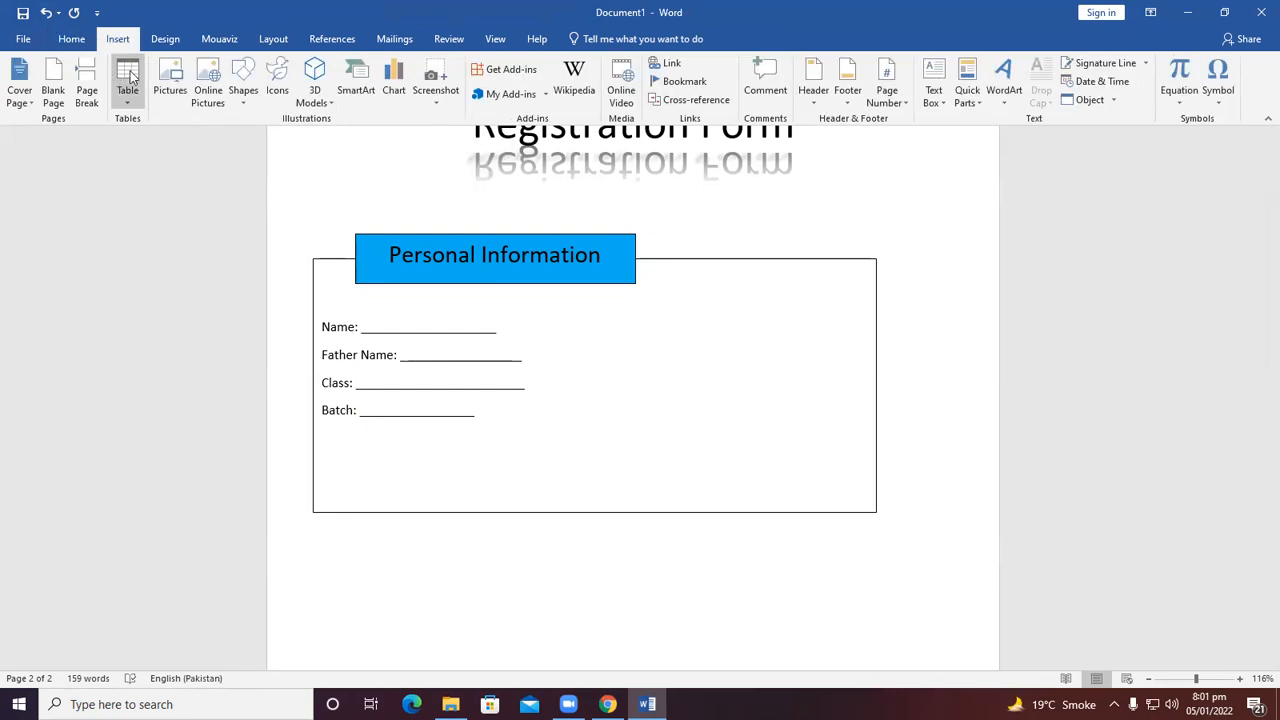
click(243, 82)
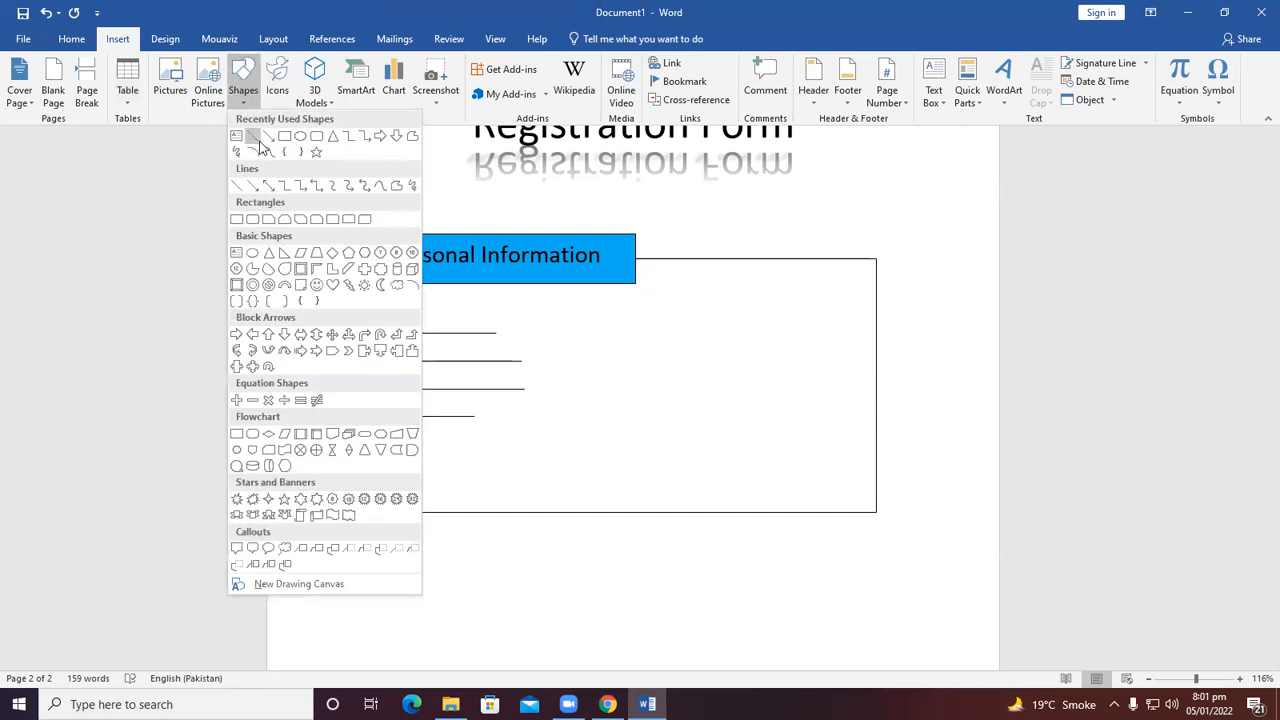
click(285, 135)
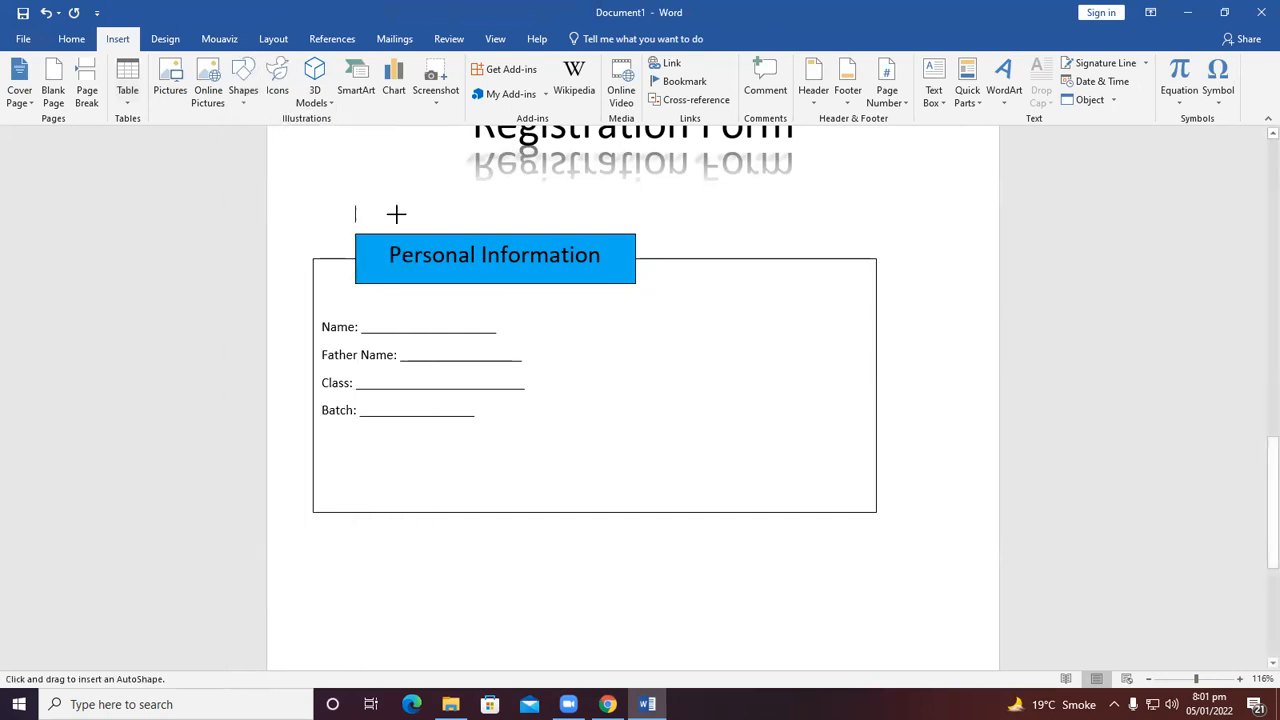
drag(497, 440, 678, 457)
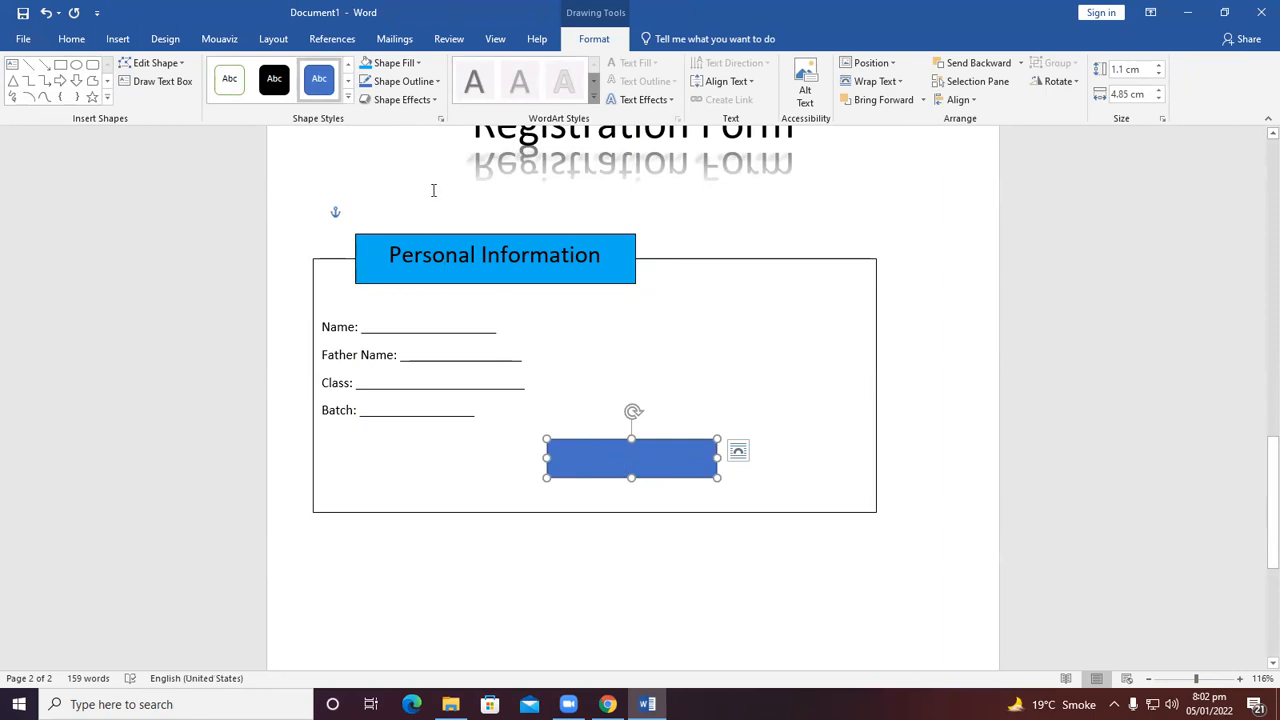
Style the new rectangle with a white fill and a light blue 6 pt outline.
click(243, 87)
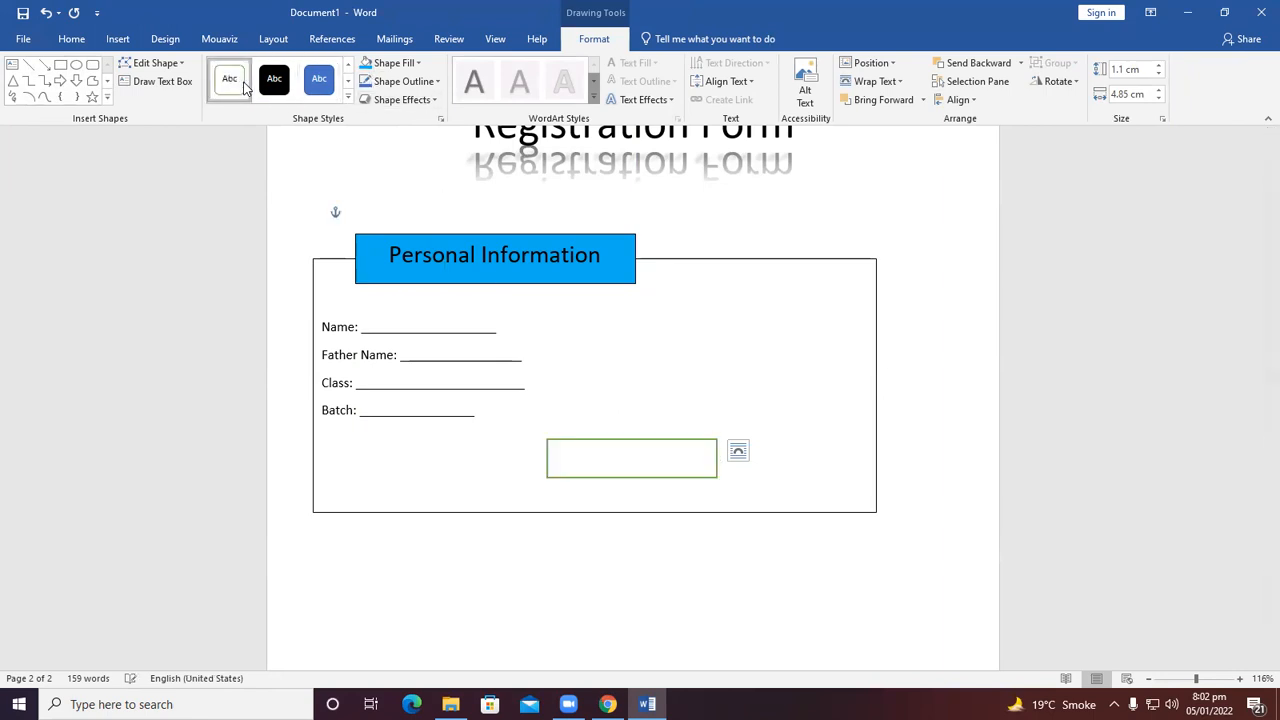
click(404, 81)
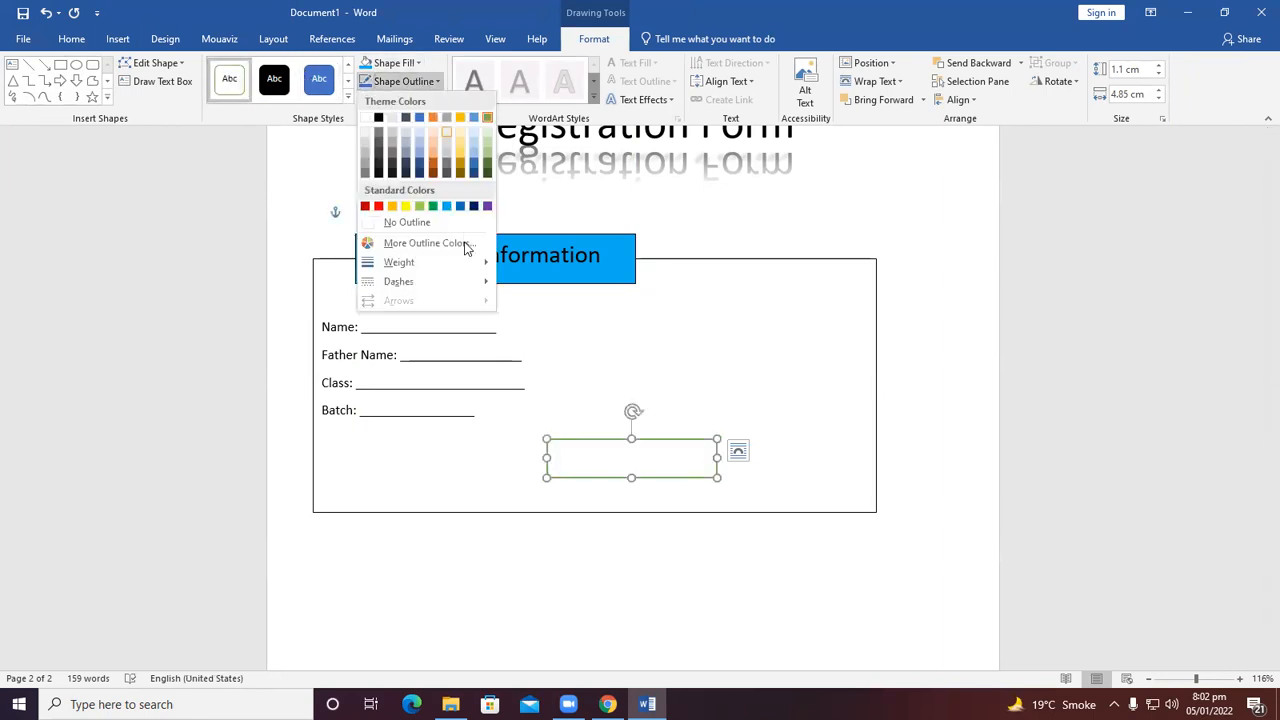
click(433, 206)
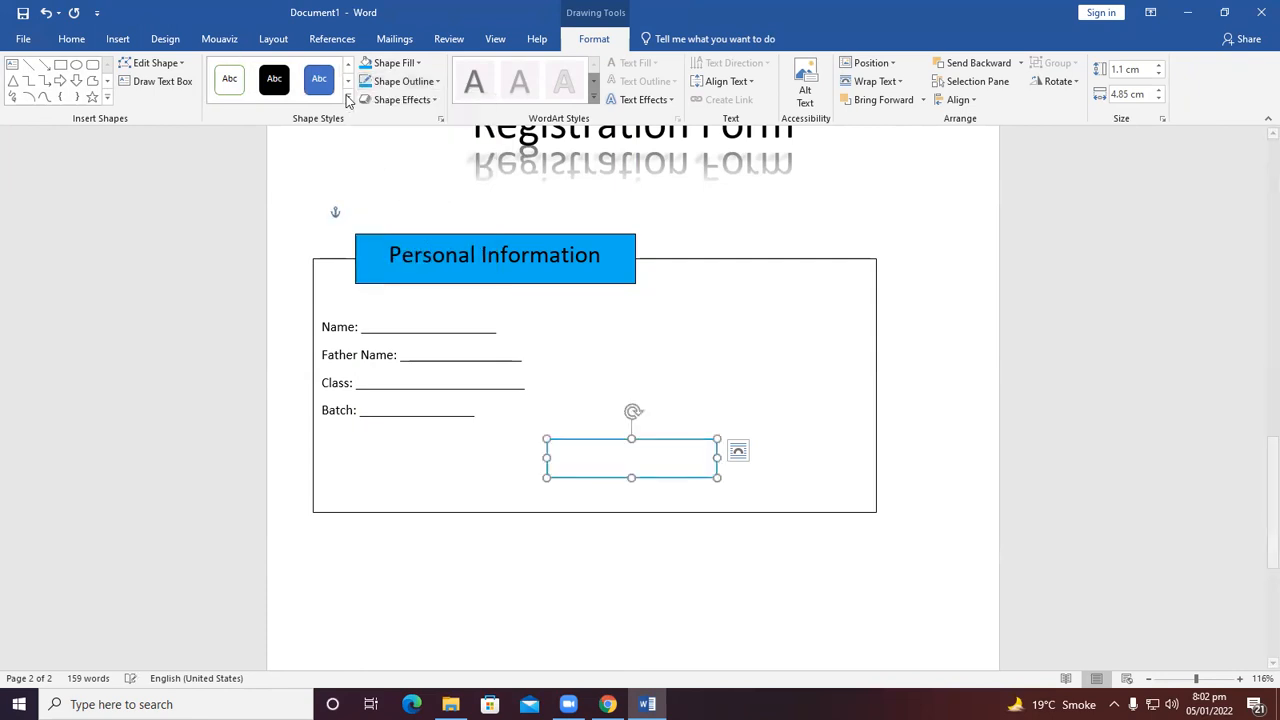
click(393, 84)
mouse_move(413, 262)
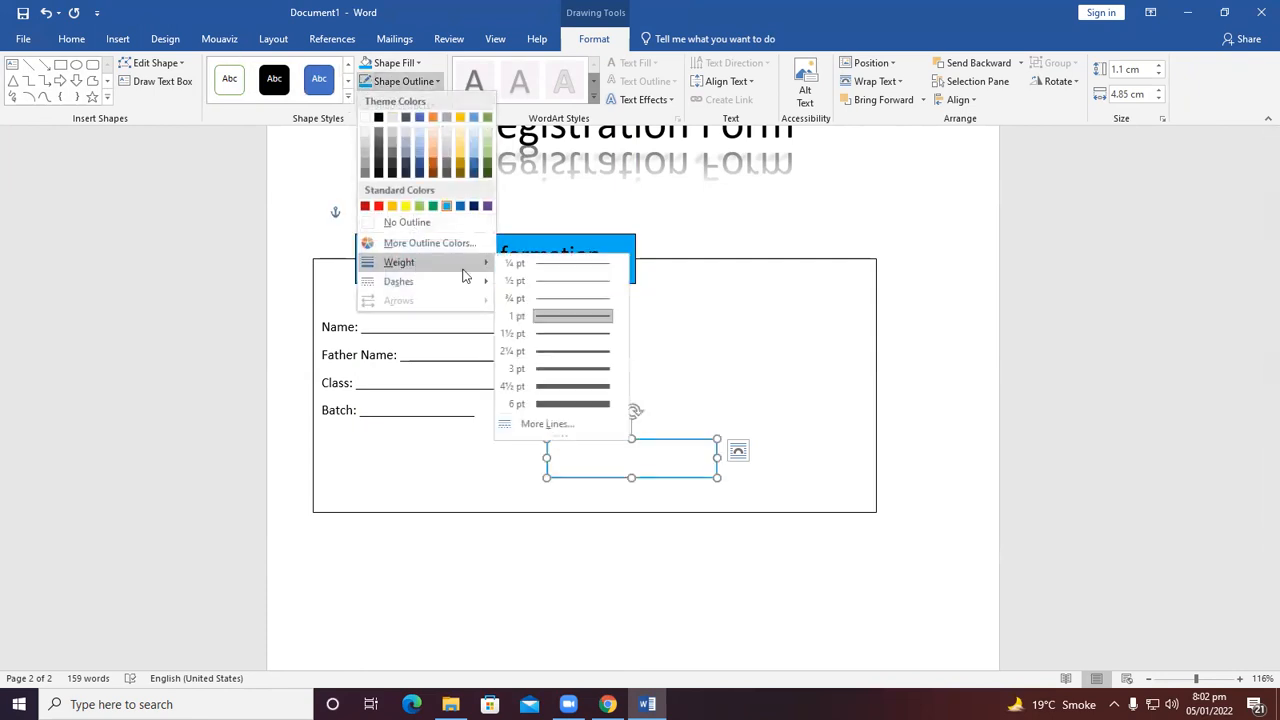
click(540, 404)
click(608, 451)
click(608, 457)
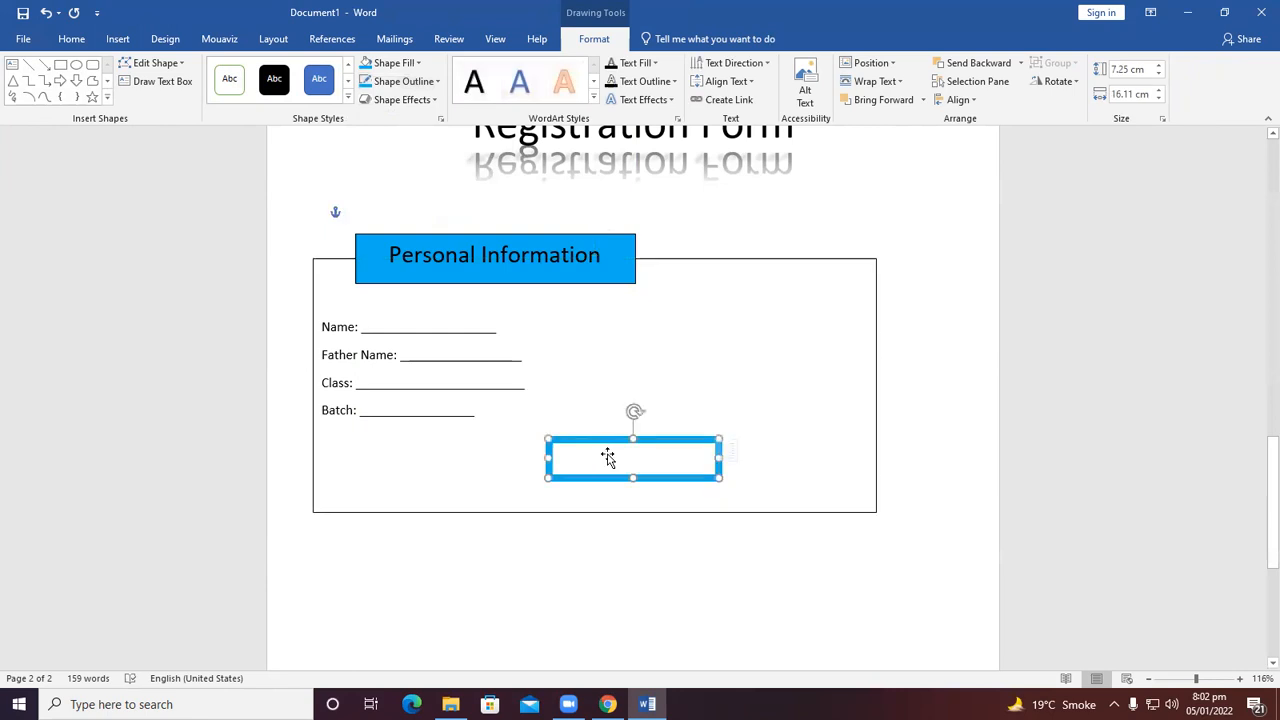
Label the rectangle Submit and reduce its height to about 0.98 cm.
text(Su)
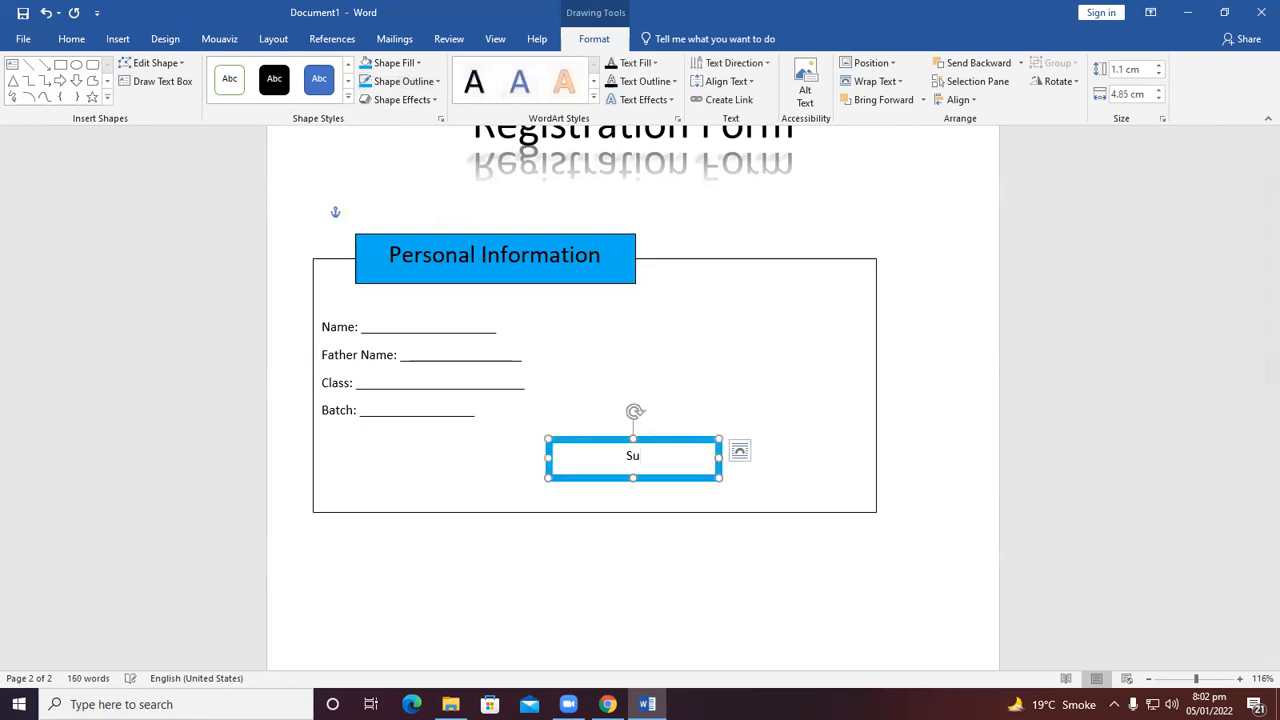
text(B,it)
key(BackSpace)
key(BackSpace)
key(BackSpace)
key(BackSpace)
key(BackSpace)
key(BackSpace)
text(Sum)
key(BackSpace)
text(bmit)
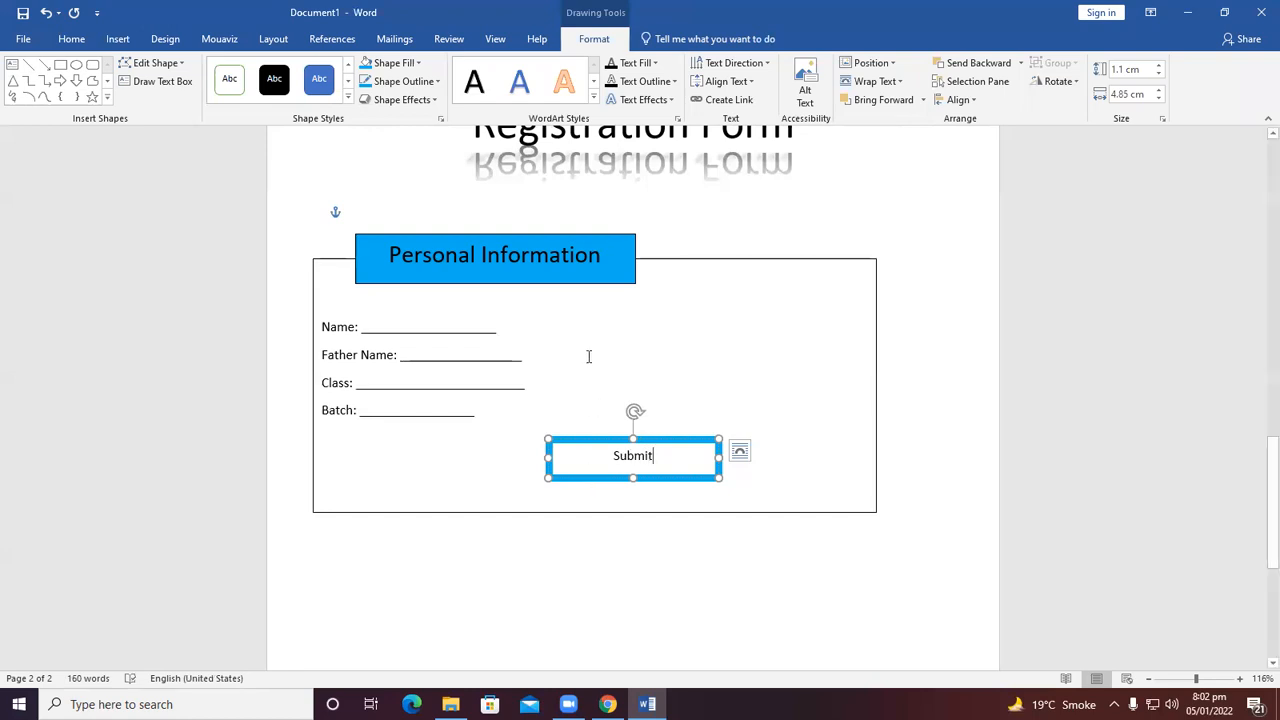
drag(633, 481, 611, 450)
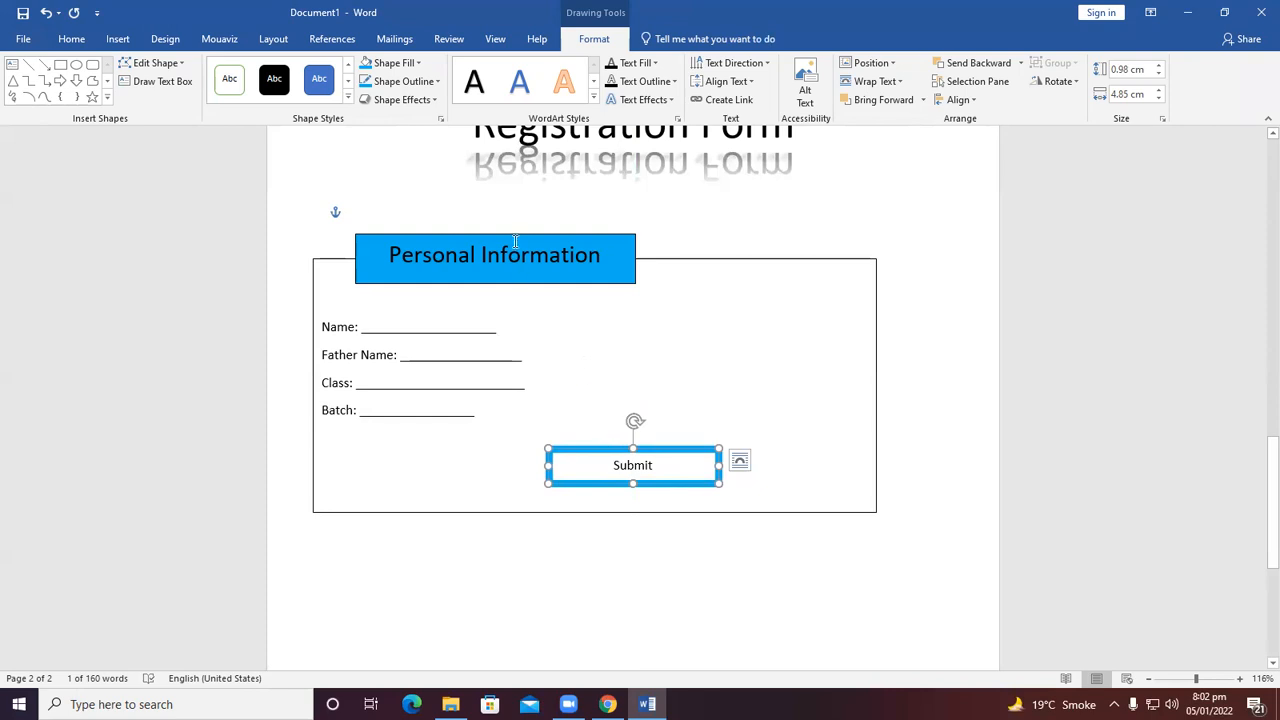
Move the Submit button toward the right edge of the large box.
click(410, 101)
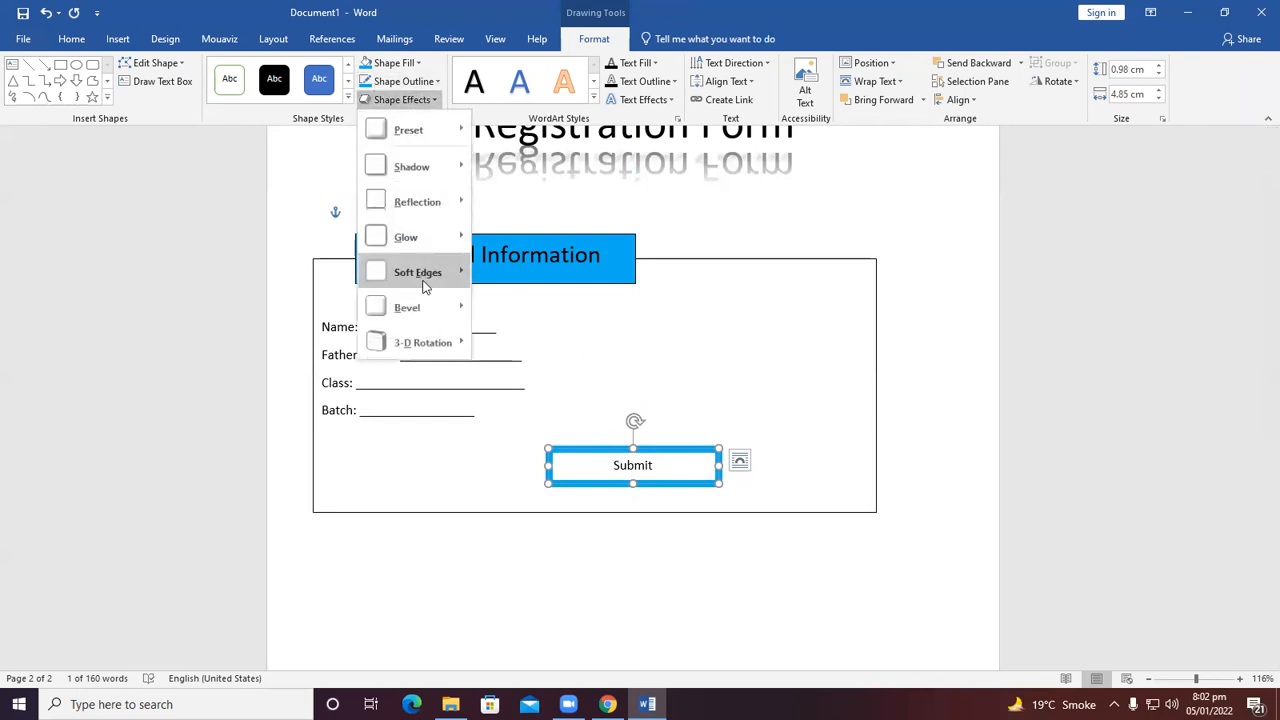
mouse_move(423, 343)
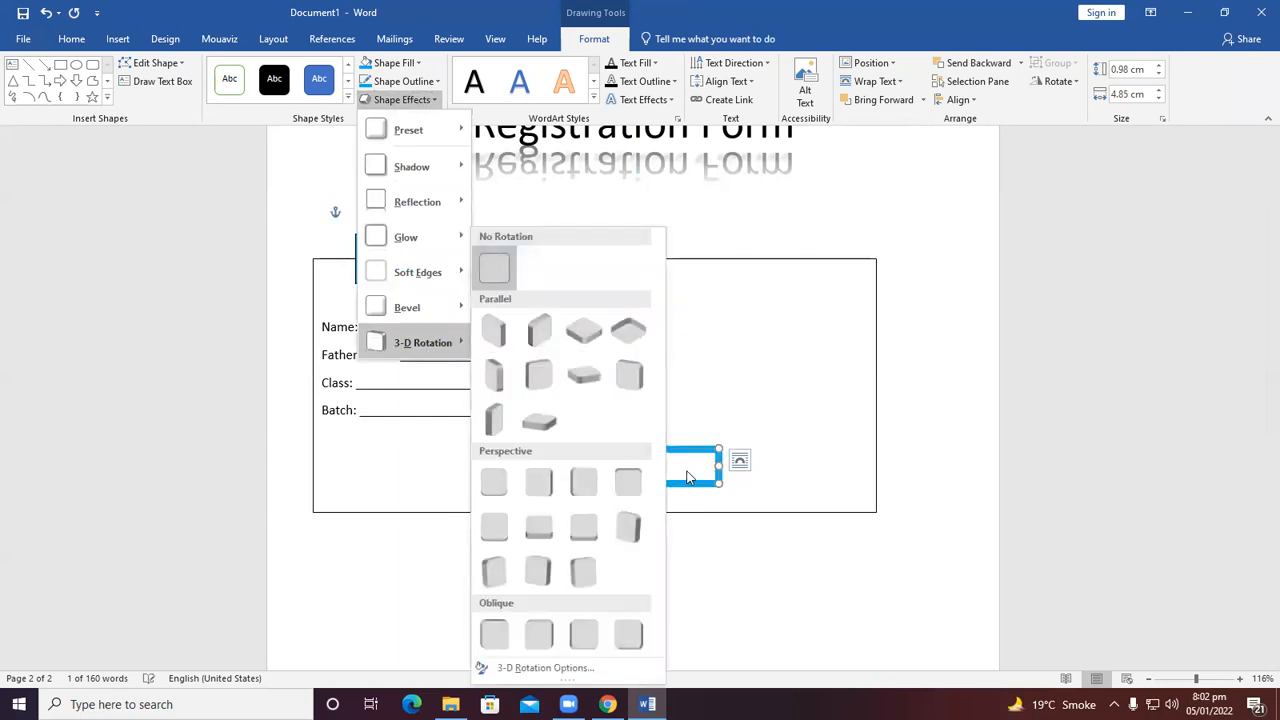
click(795, 572)
drag(651, 458, 786, 461)
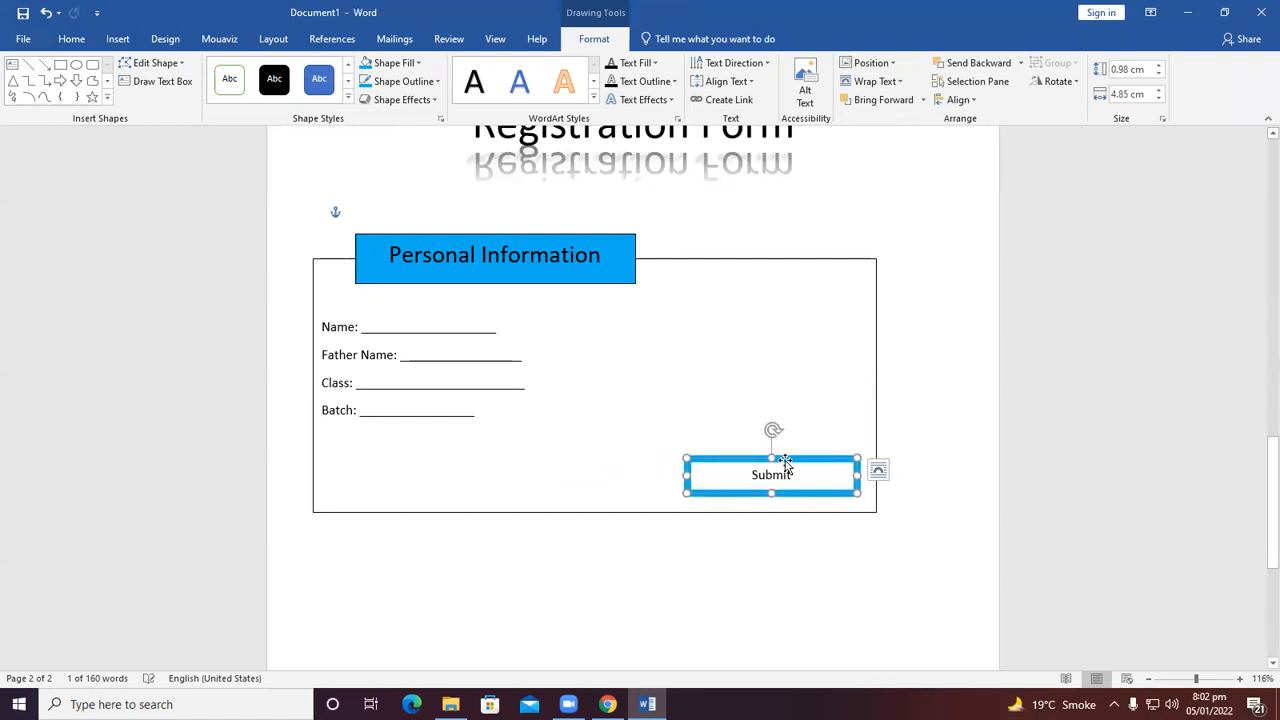
Apply a perspective 3-D rotation to the Submit button.
click(400, 99)
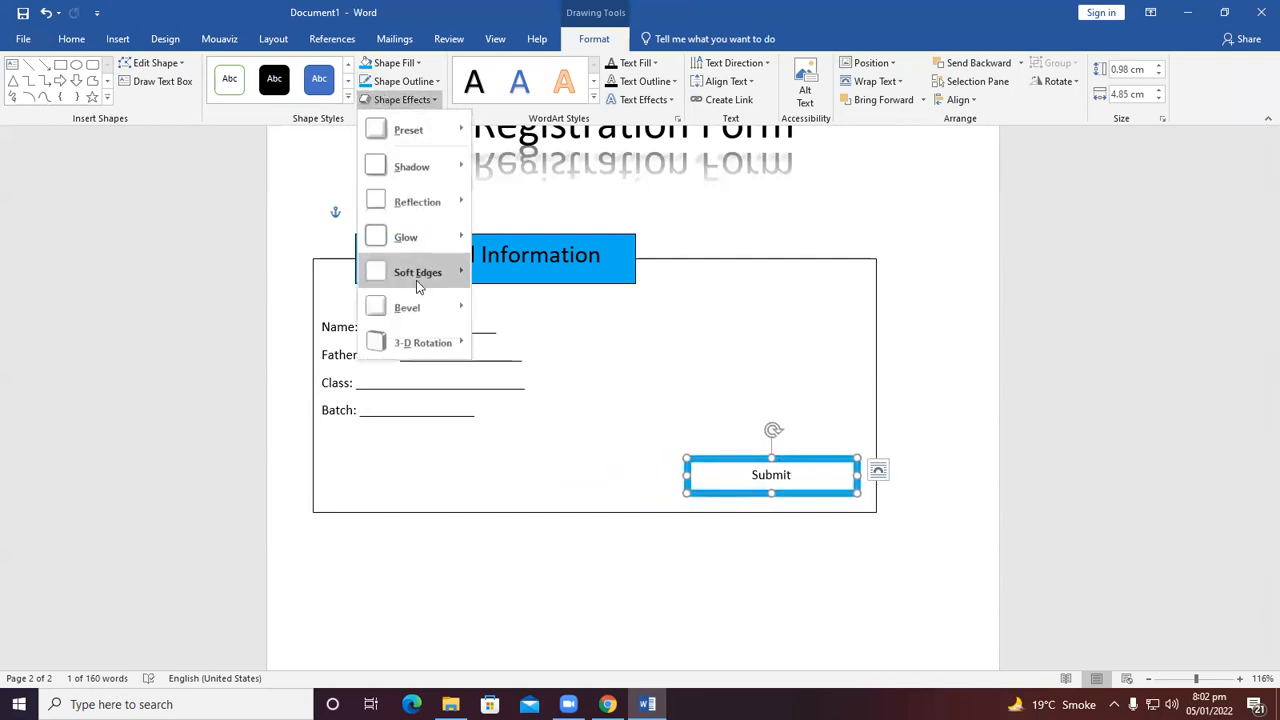
mouse_move(420, 342)
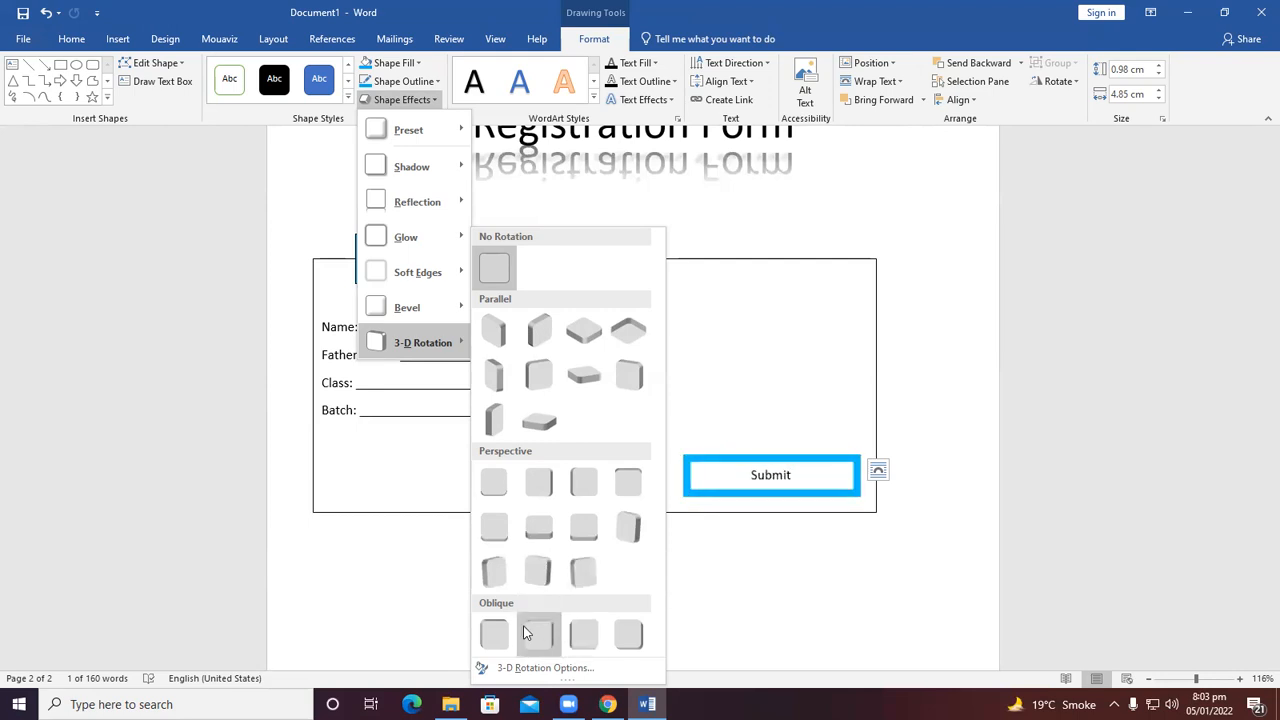
click(590, 589)
Move the Submit button back to the centre below the fields and set its 3-D rotation to none.
drag(711, 450, 608, 450)
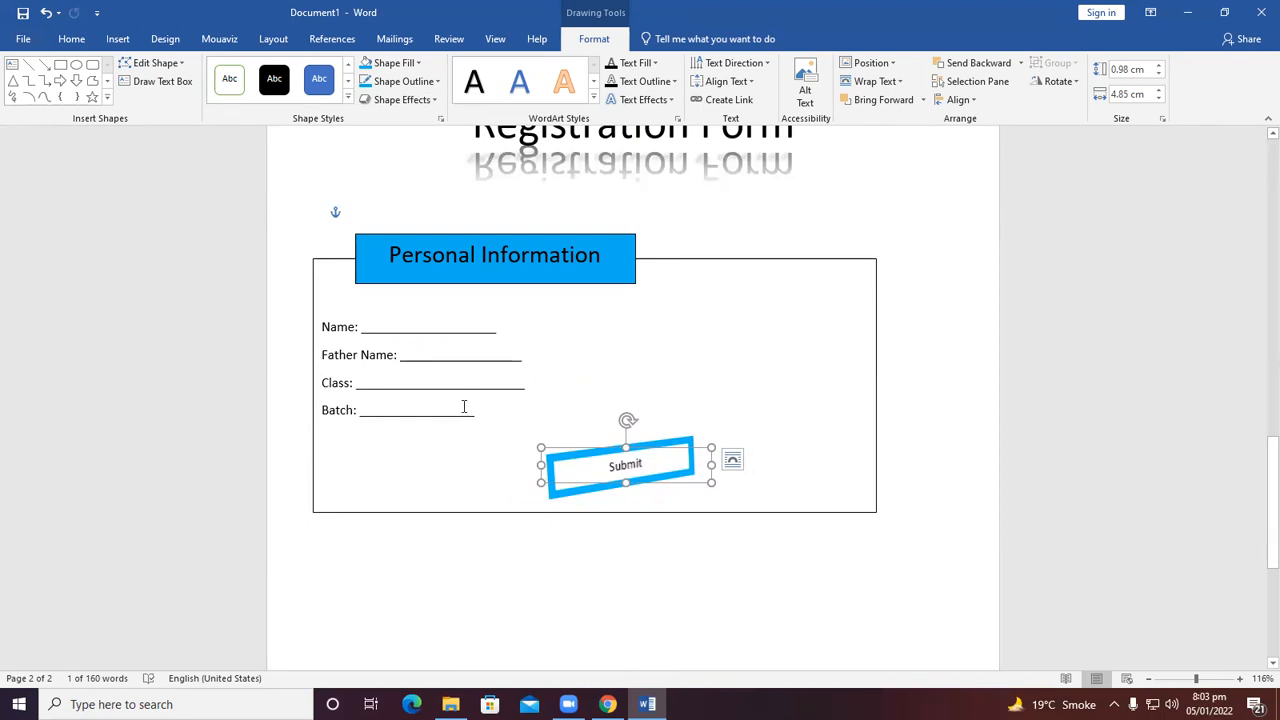
click(416, 101)
mouse_move(420, 340)
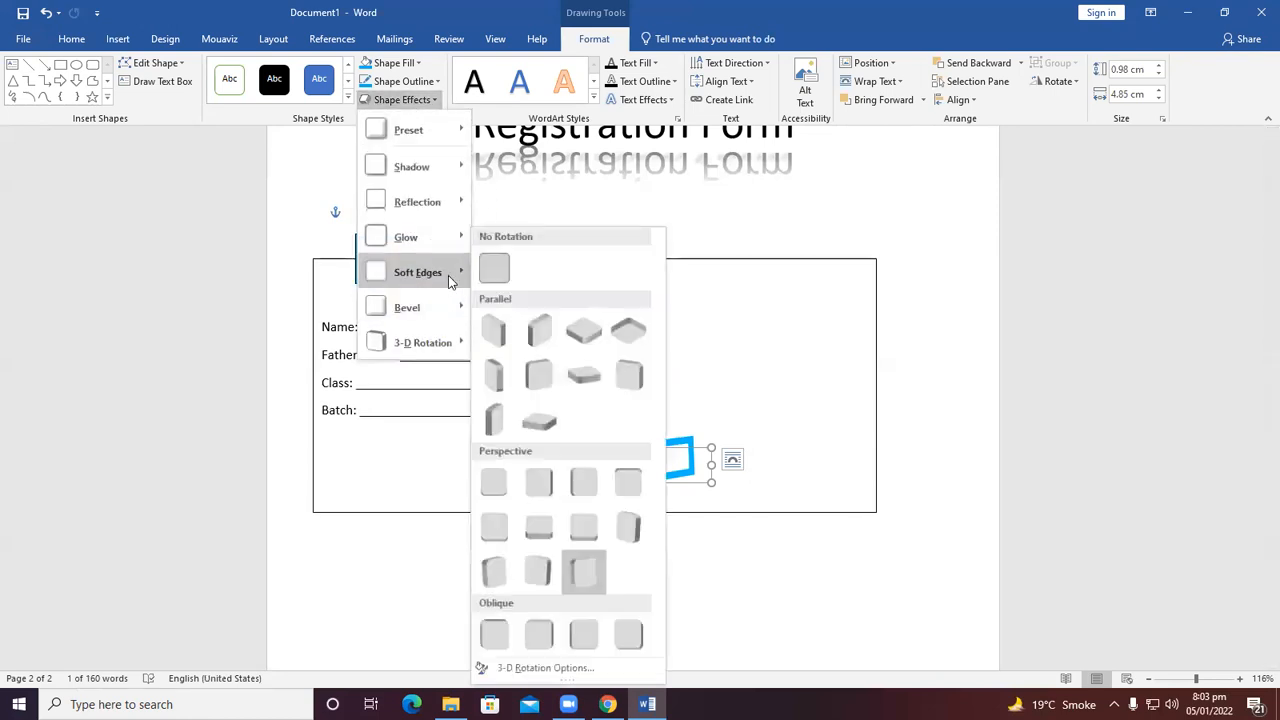
click(487, 270)
click(632, 583)
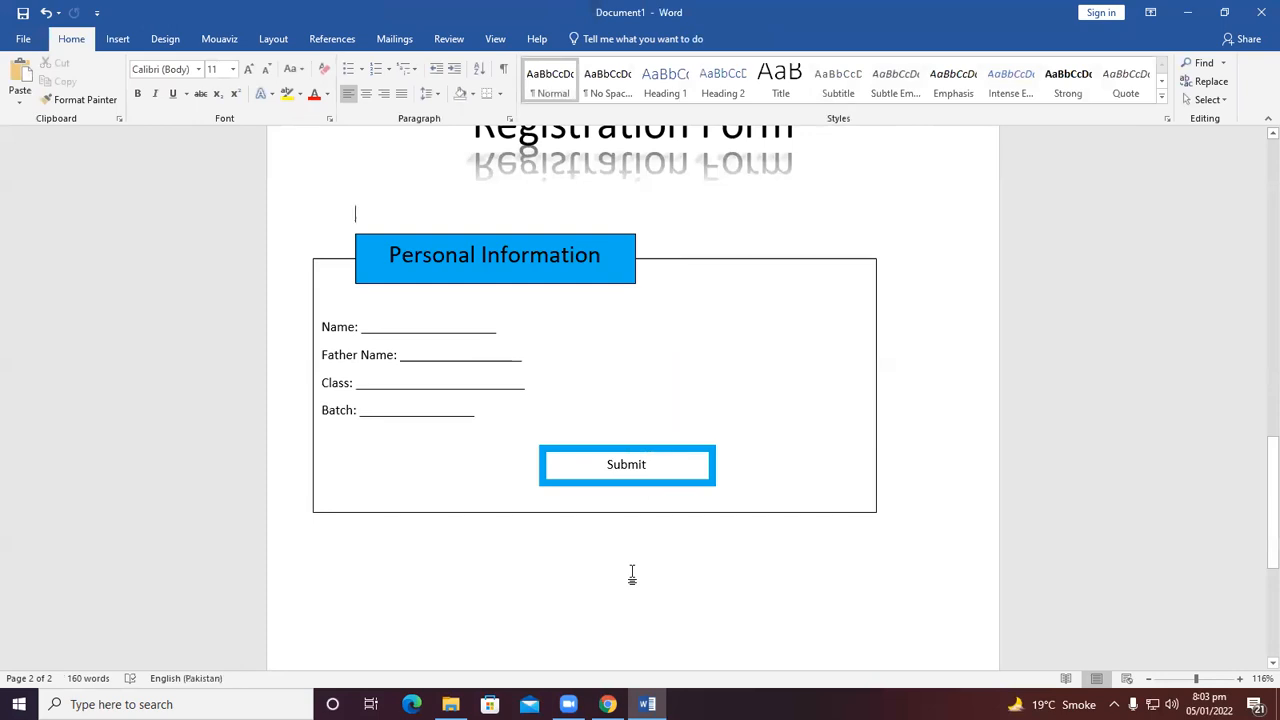
scroll(583, 511, up, 1)
scroll(586, 514, down, 2)
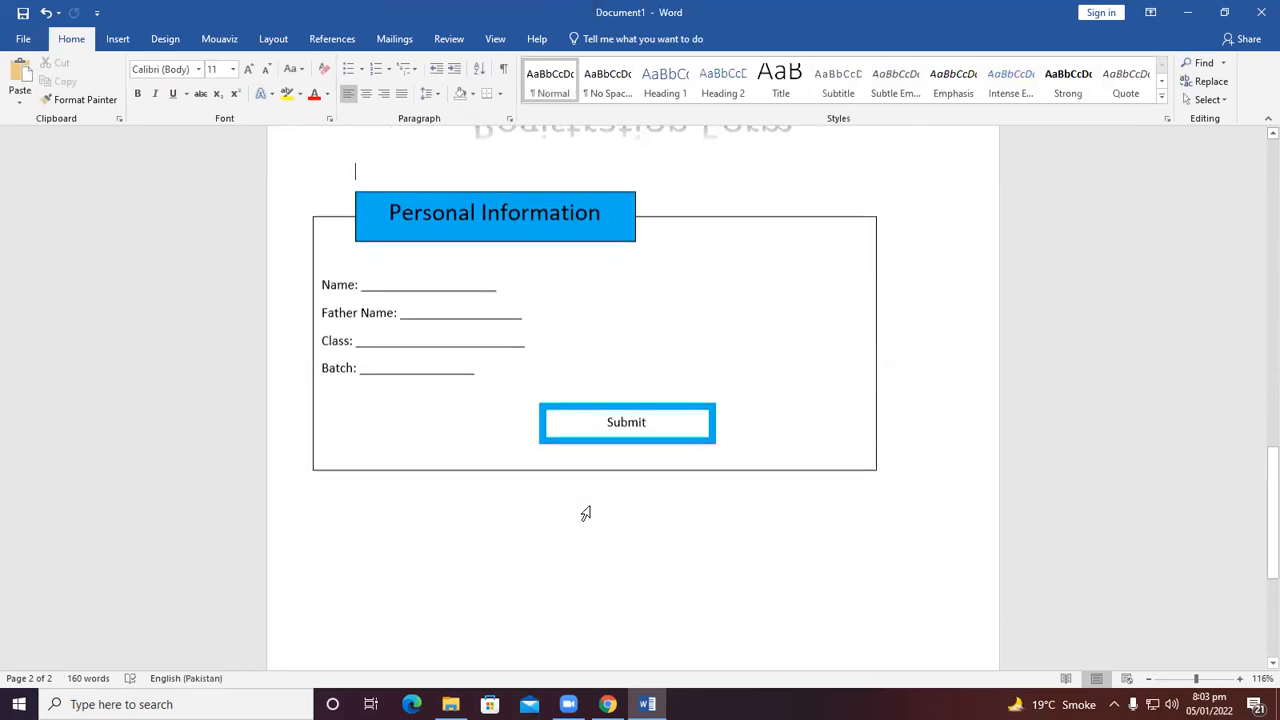
scroll(588, 510, up, 2)
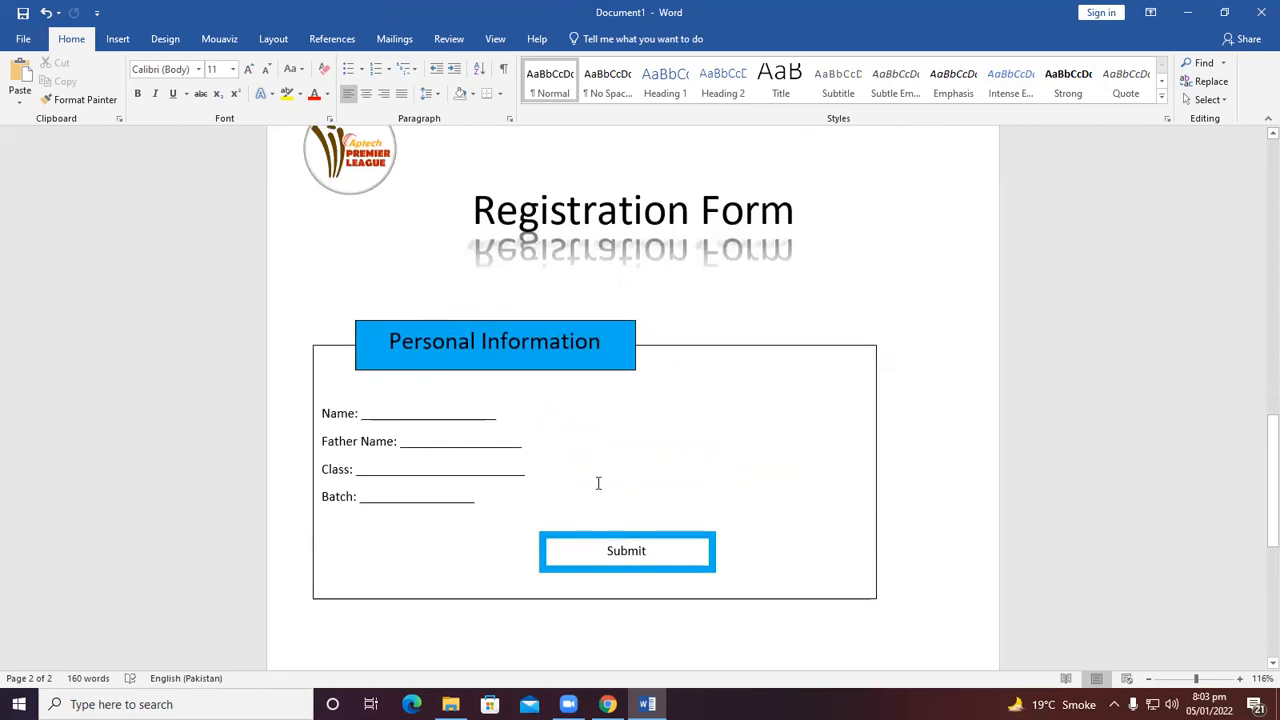
scroll(598, 481, up, 1)
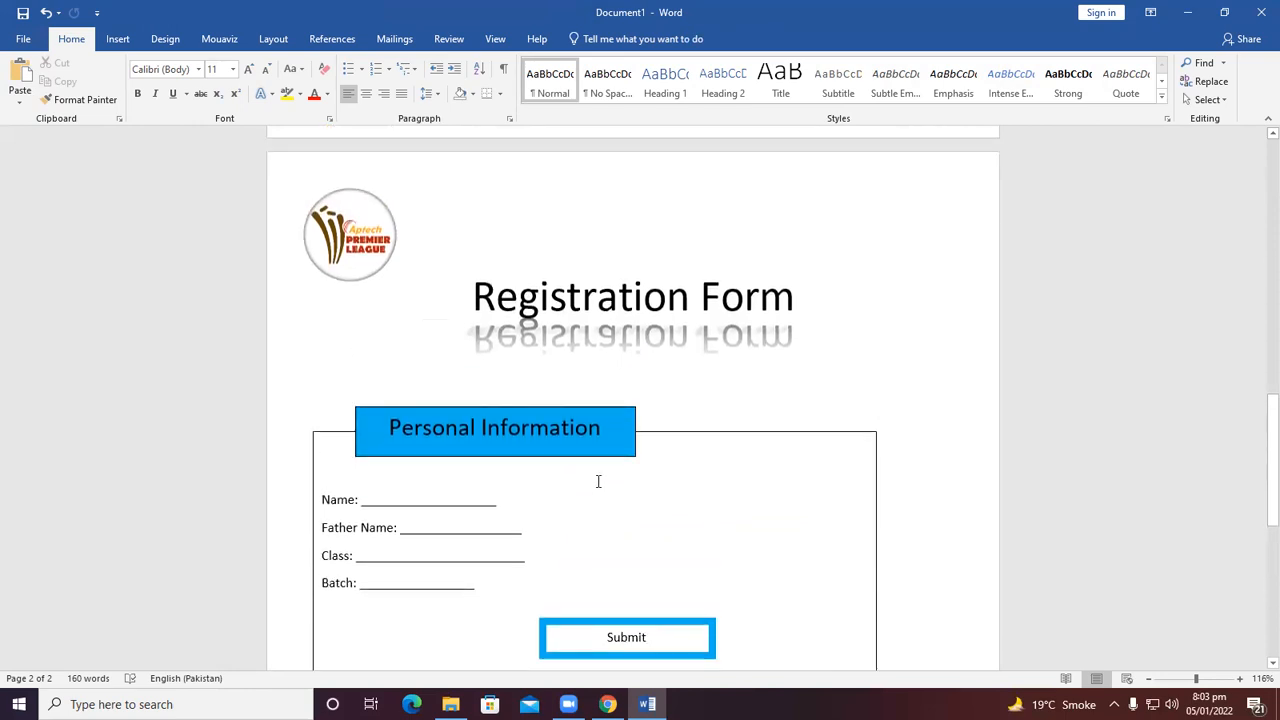
scroll(600, 475, down, 1)
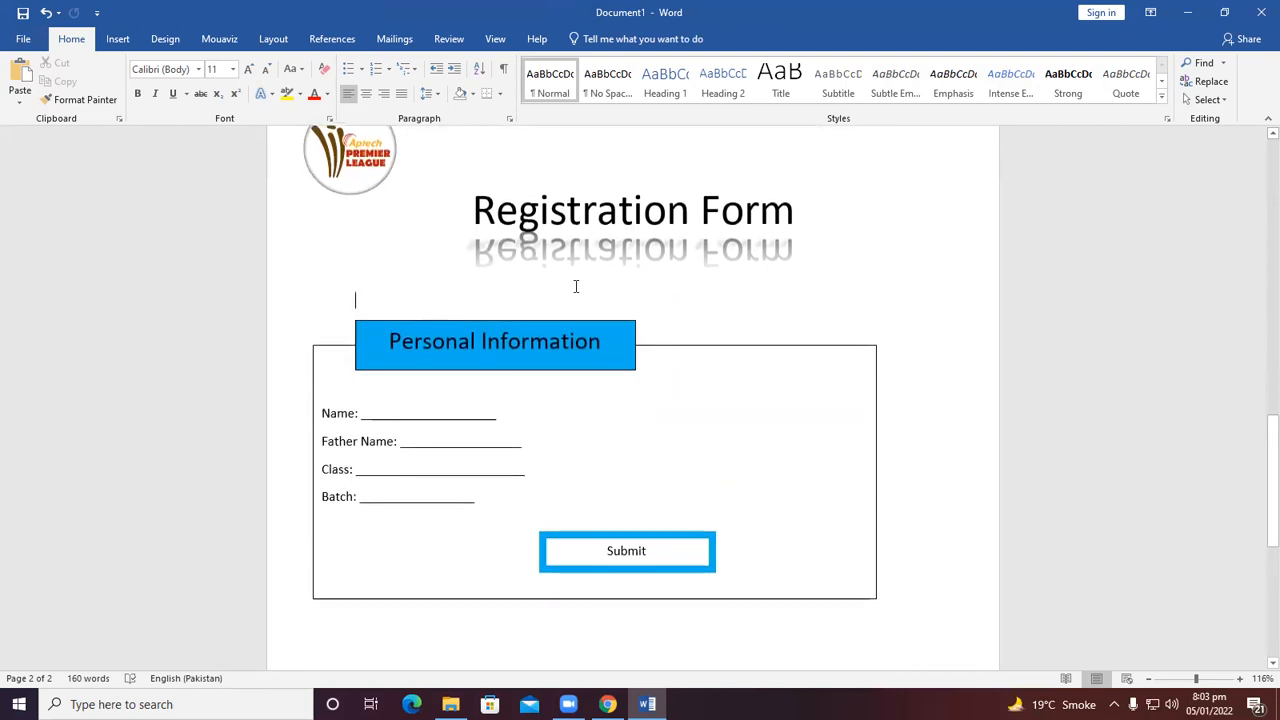
scroll(694, 380, down, 1)
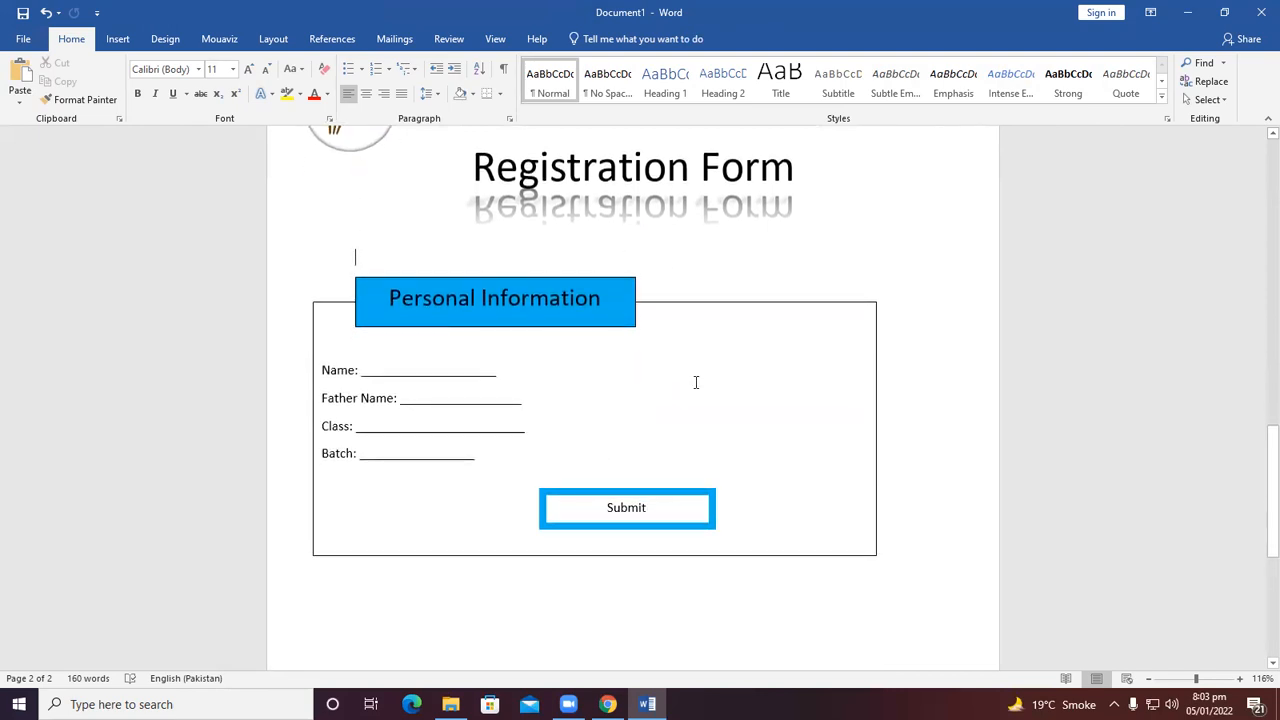
Draw a smiley face shape about 4.74 cm by 4.3 cm below the Personal Information box.
click(118, 38)
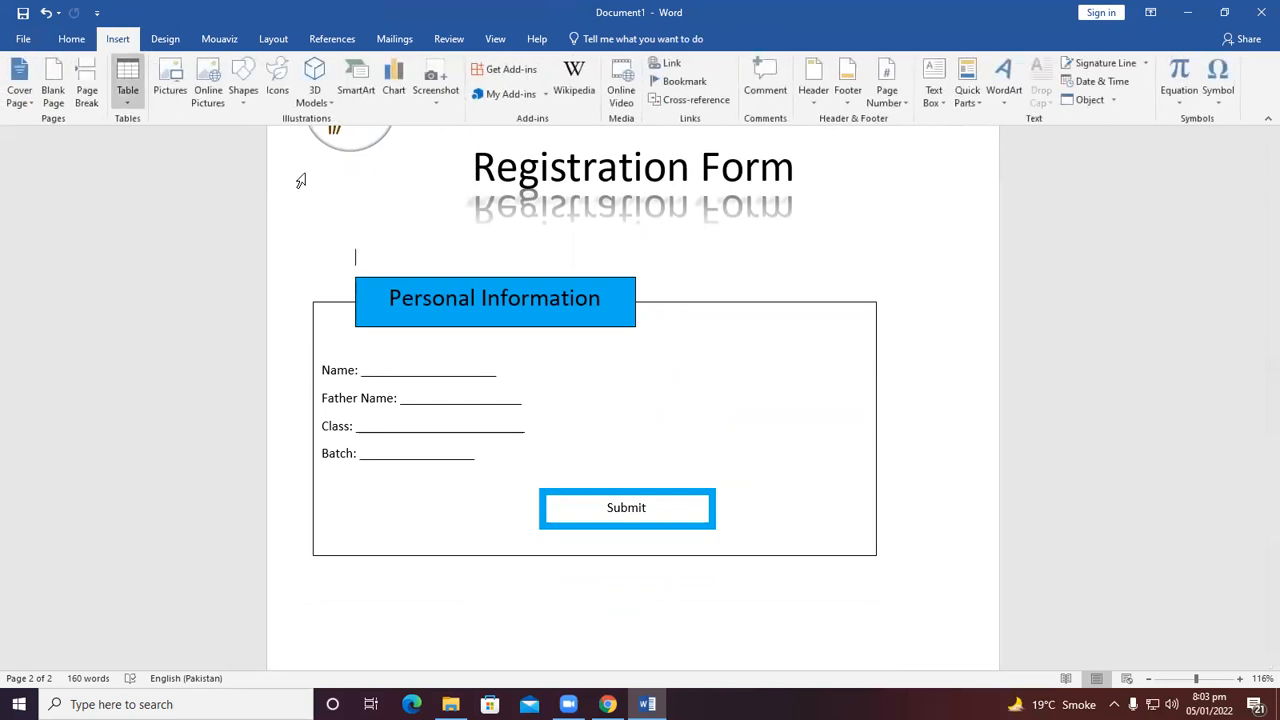
click(242, 88)
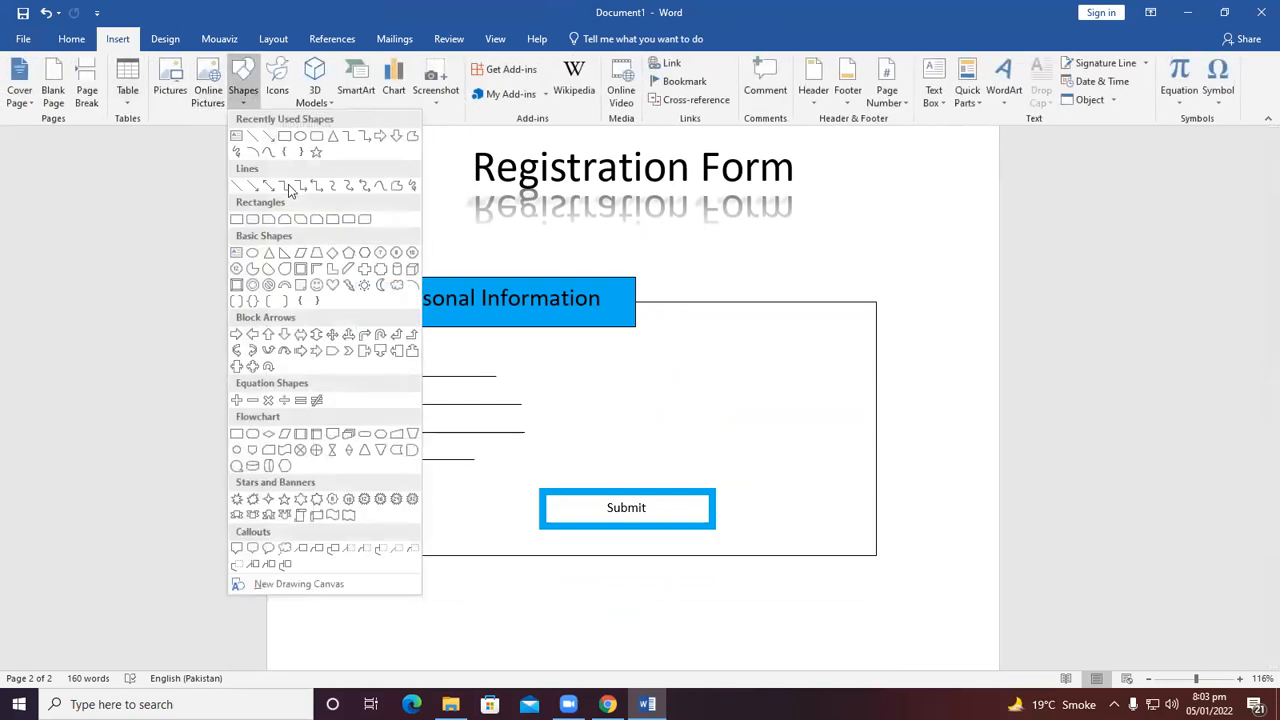
click(316, 286)
scroll(374, 397, down, 5)
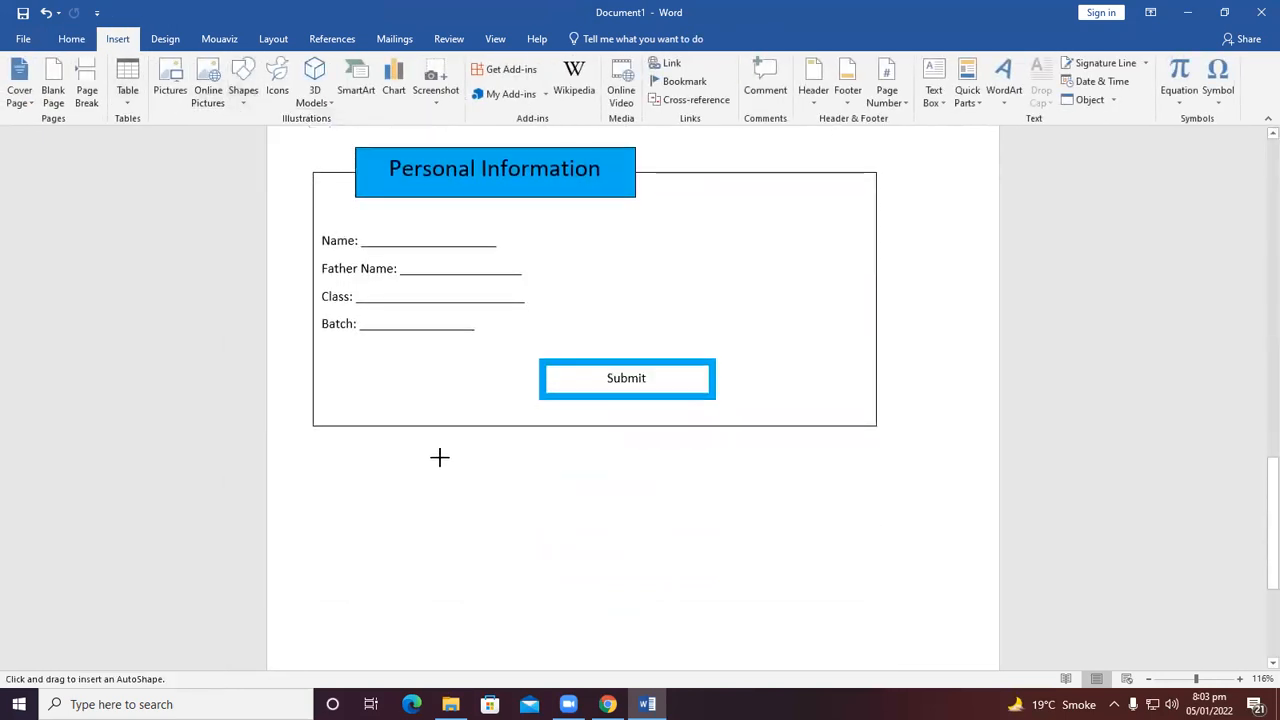
drag(419, 431, 571, 597)
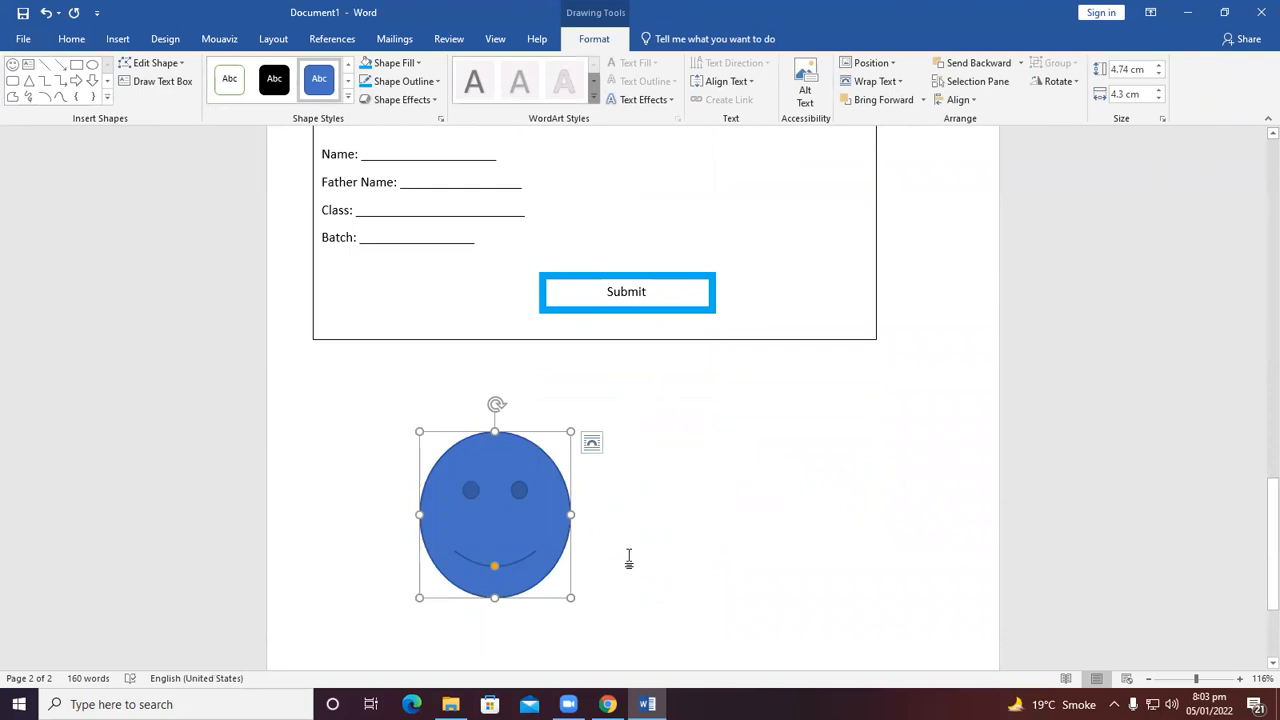
Reshape the smiley face's mouth into a frown by pulling its adjustment handle upward.
scroll(629, 558, down, 1)
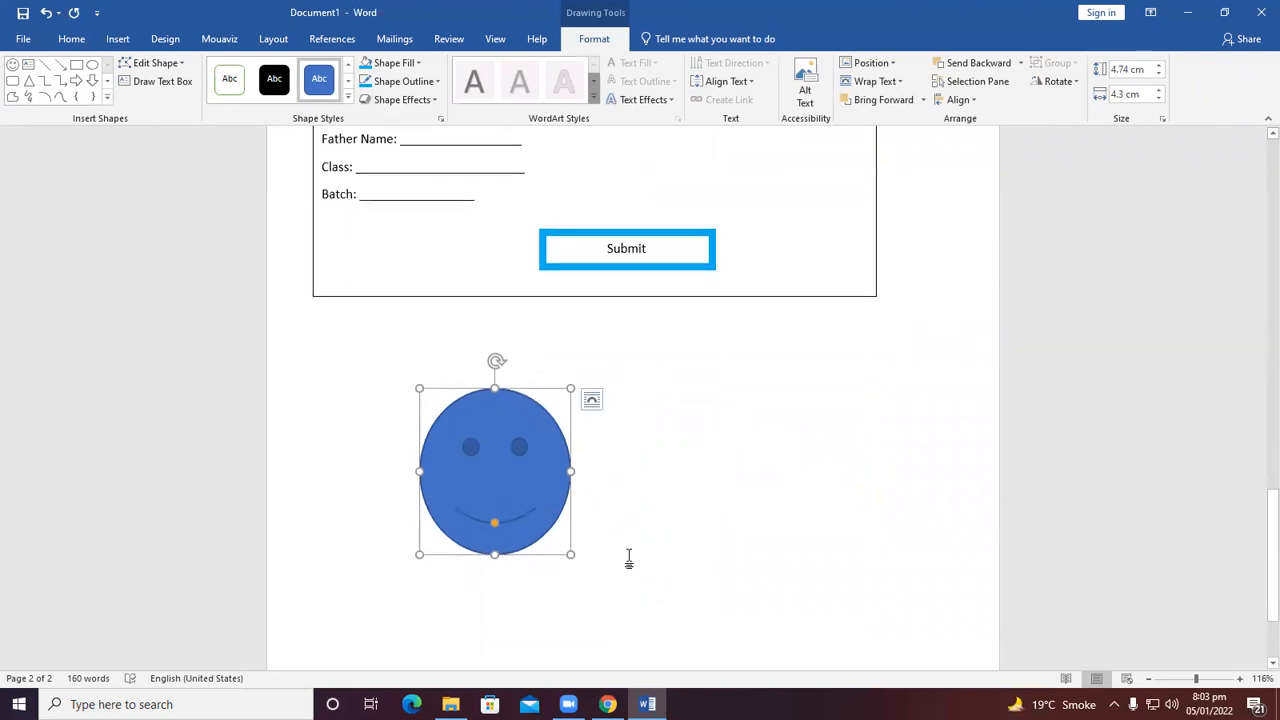
scroll(629, 558, down, 1)
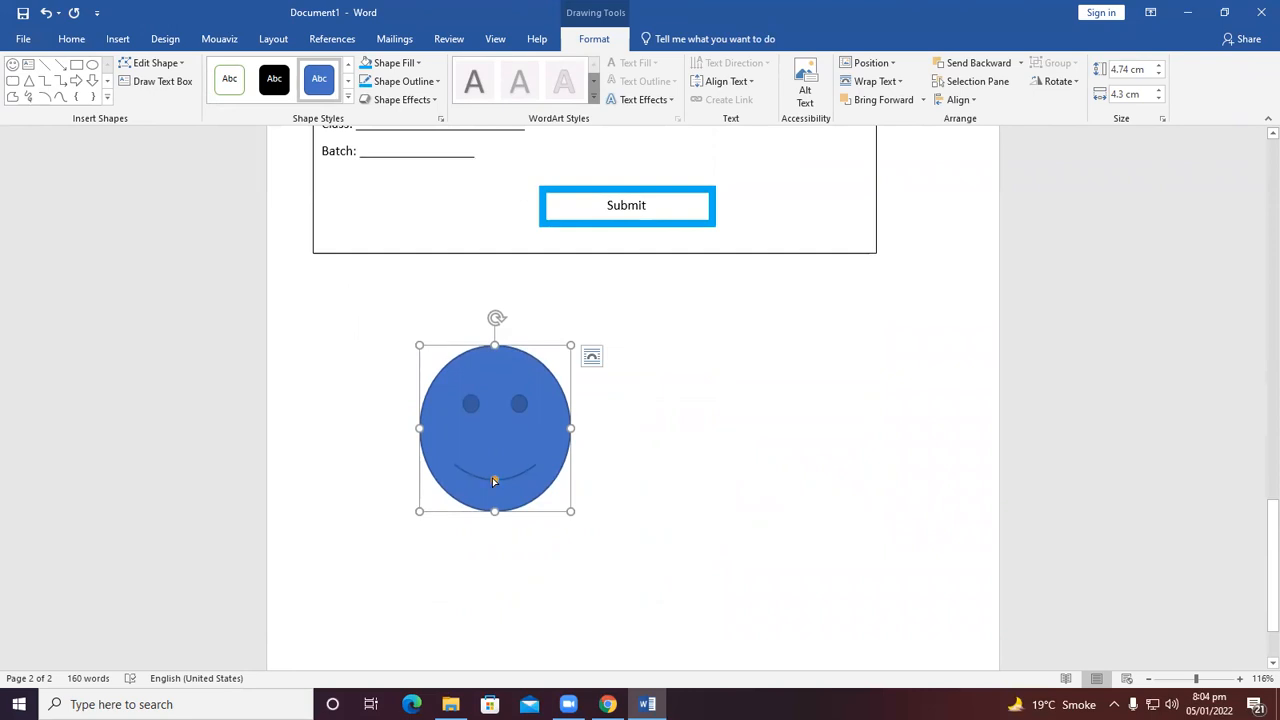
drag(493, 481, 494, 476)
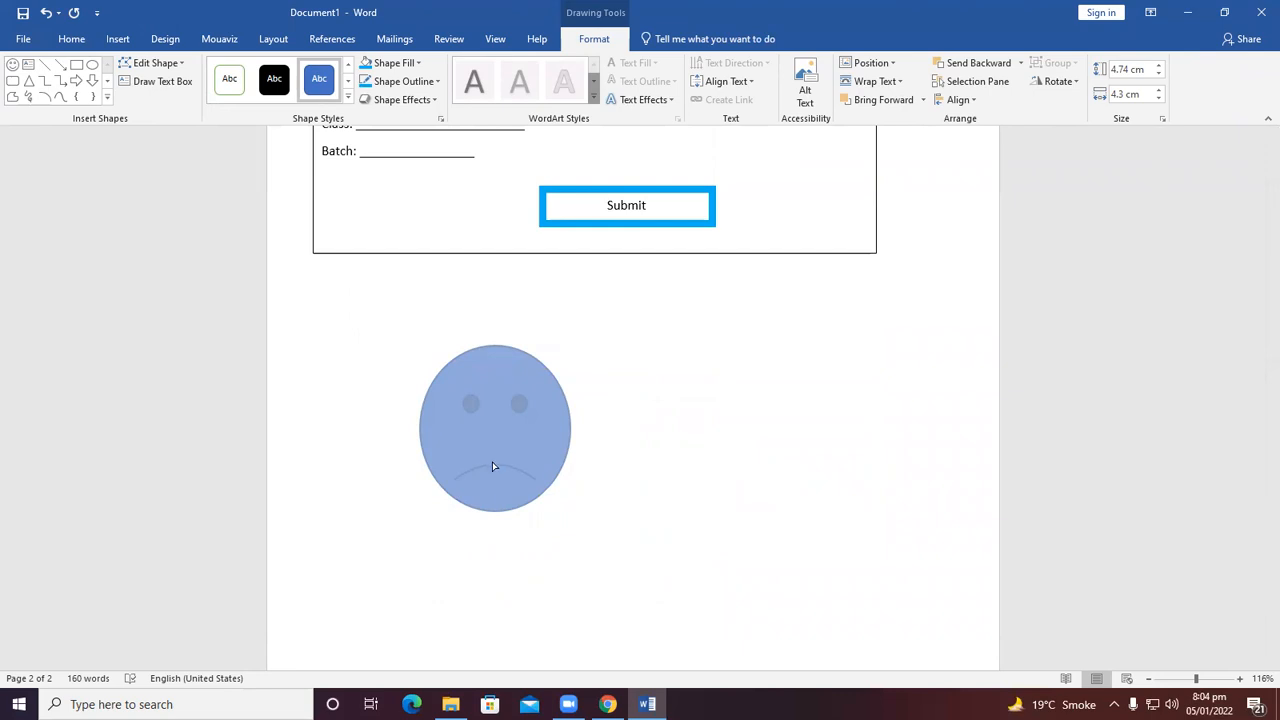
click(495, 484)
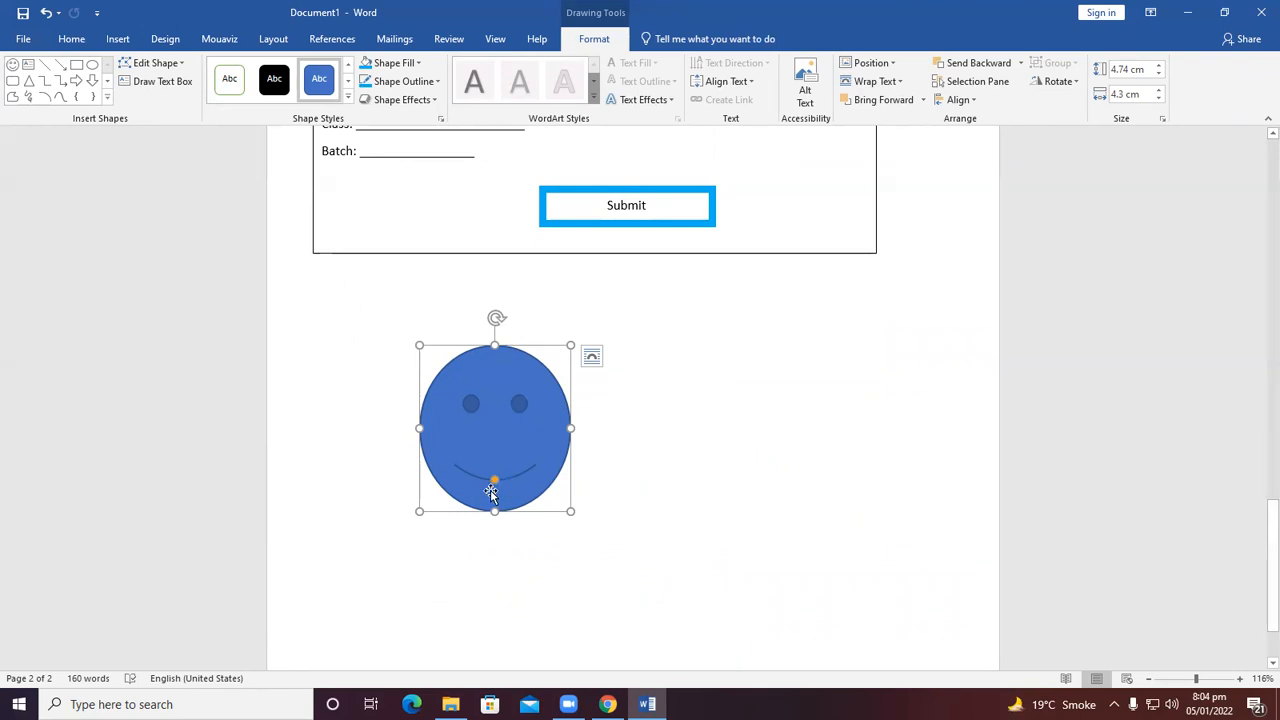
drag(494, 480, 515, 459)
click(627, 468)
scroll(623, 471, up, 3)
scroll(611, 520, down, 2)
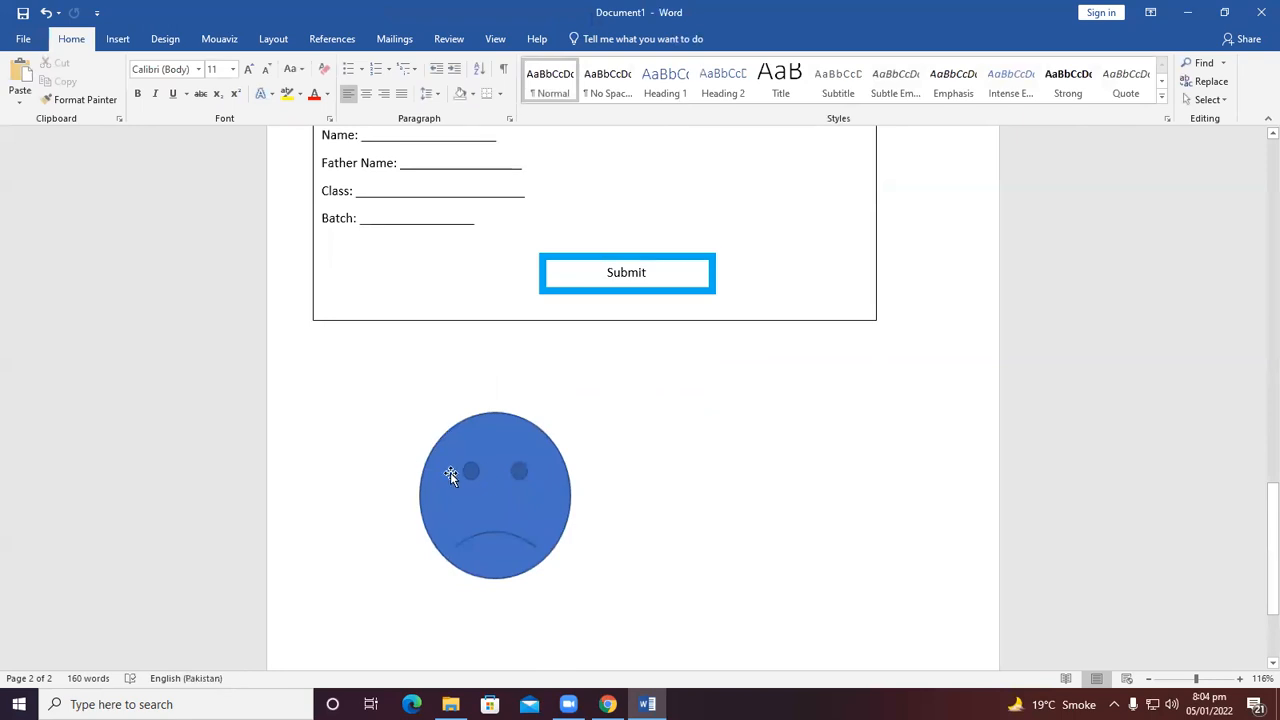
click(451, 478)
click(686, 443)
scroll(429, 649, up, 2)
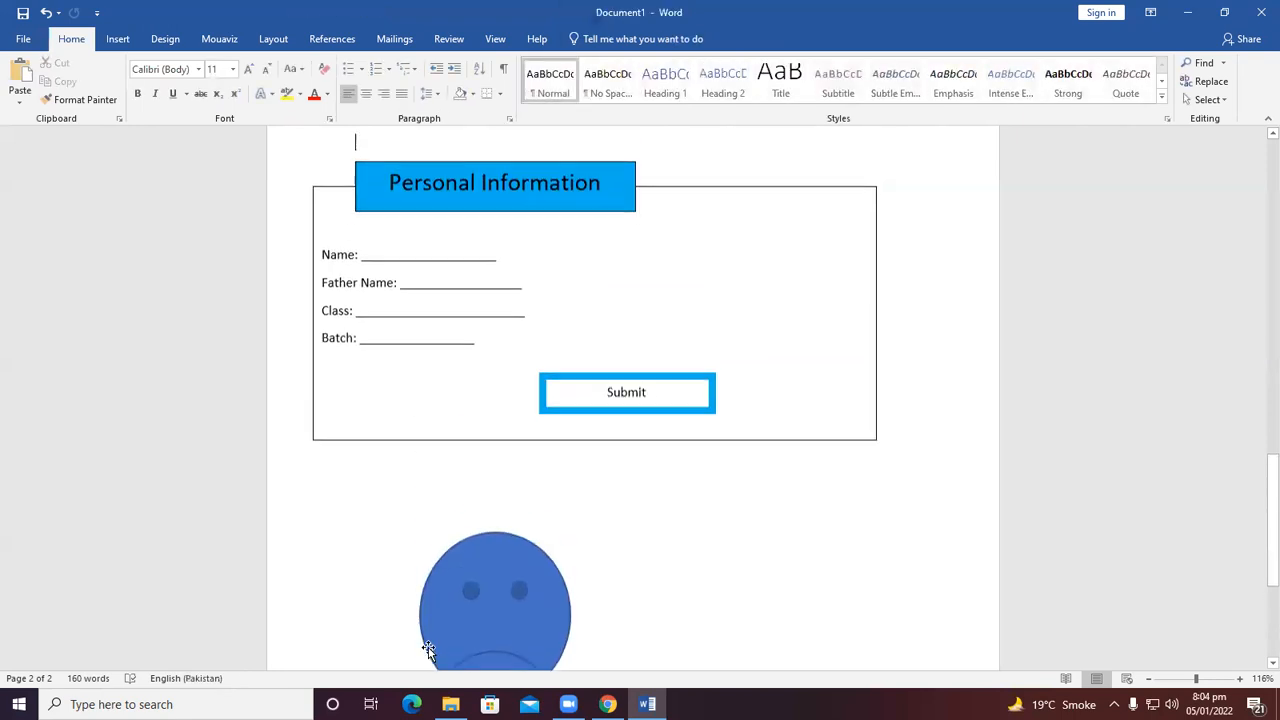
scroll(428, 645, down, 2)
scroll(428, 640, up, 1)
scroll(427, 638, down, 2)
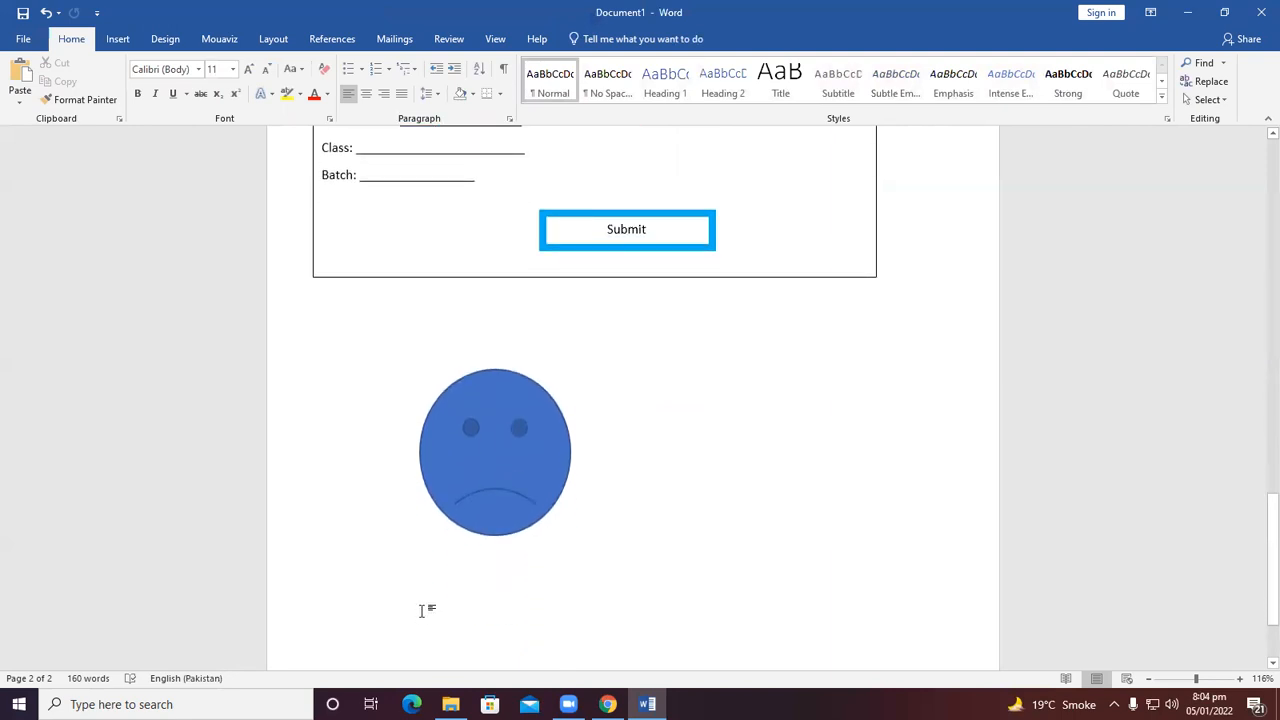
Zoom the document out to 82% to see the whole form.
click(432, 40)
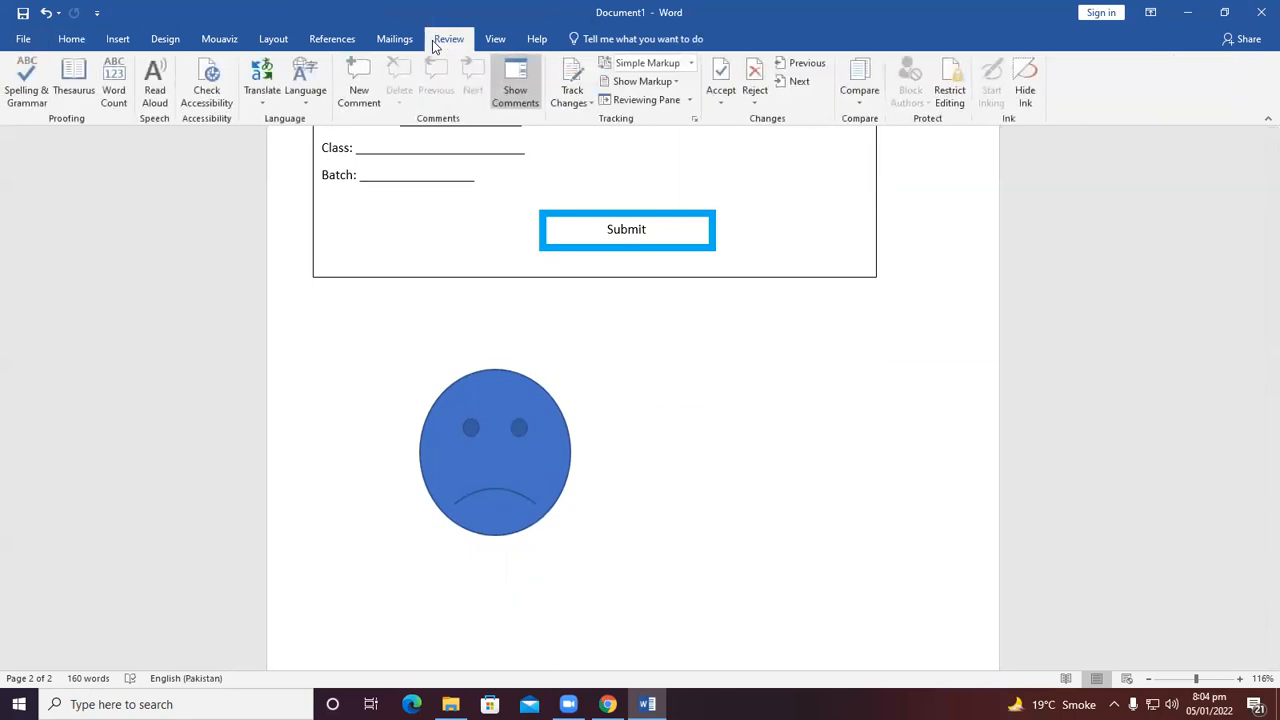
click(490, 40)
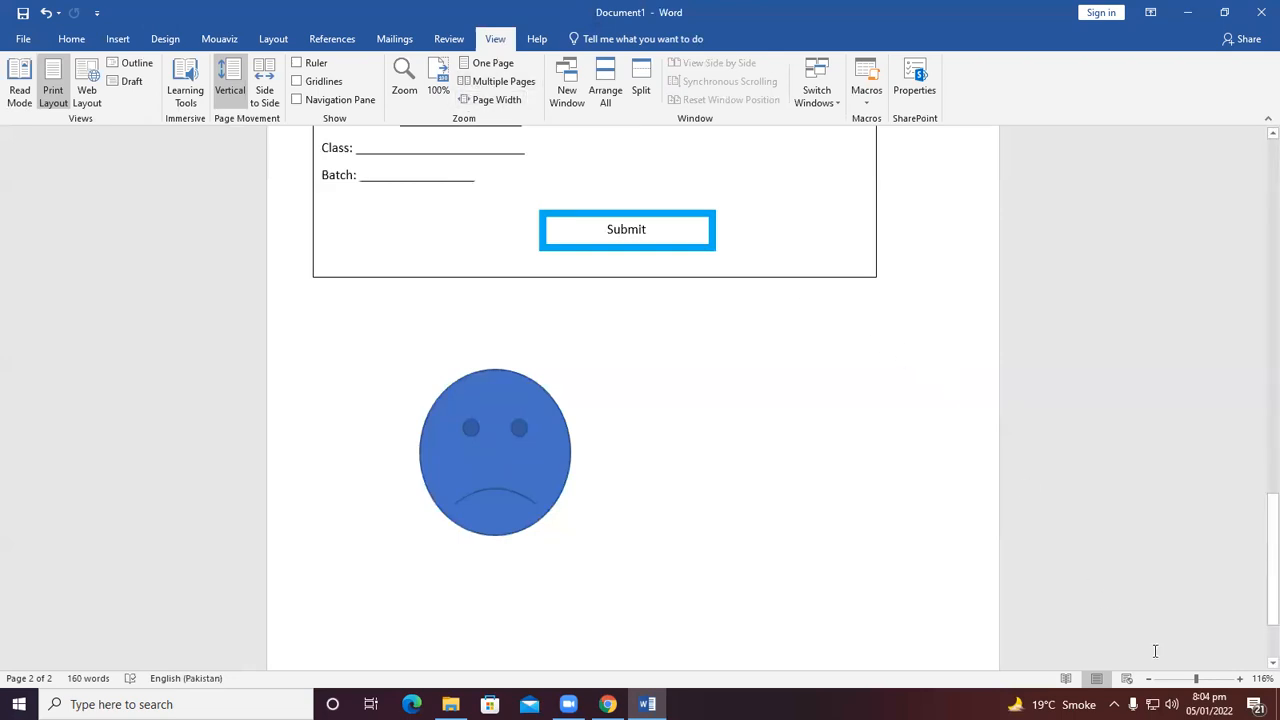
drag(1195, 680, 1191, 680)
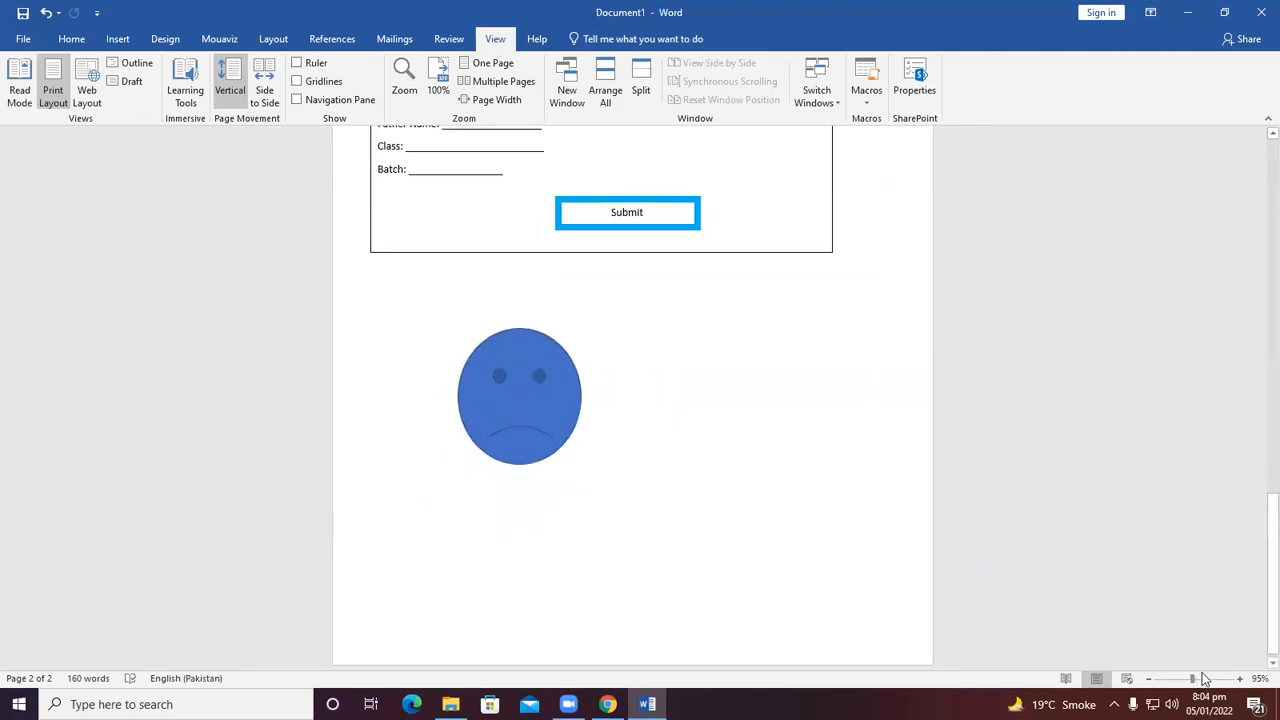
mouse_move(1194, 680)
mouse_down()
mouse_move(1219, 678)
mouse_move(1153, 679)
mouse_move(1202, 669)
mouse_move(1186, 678)
mouse_up()
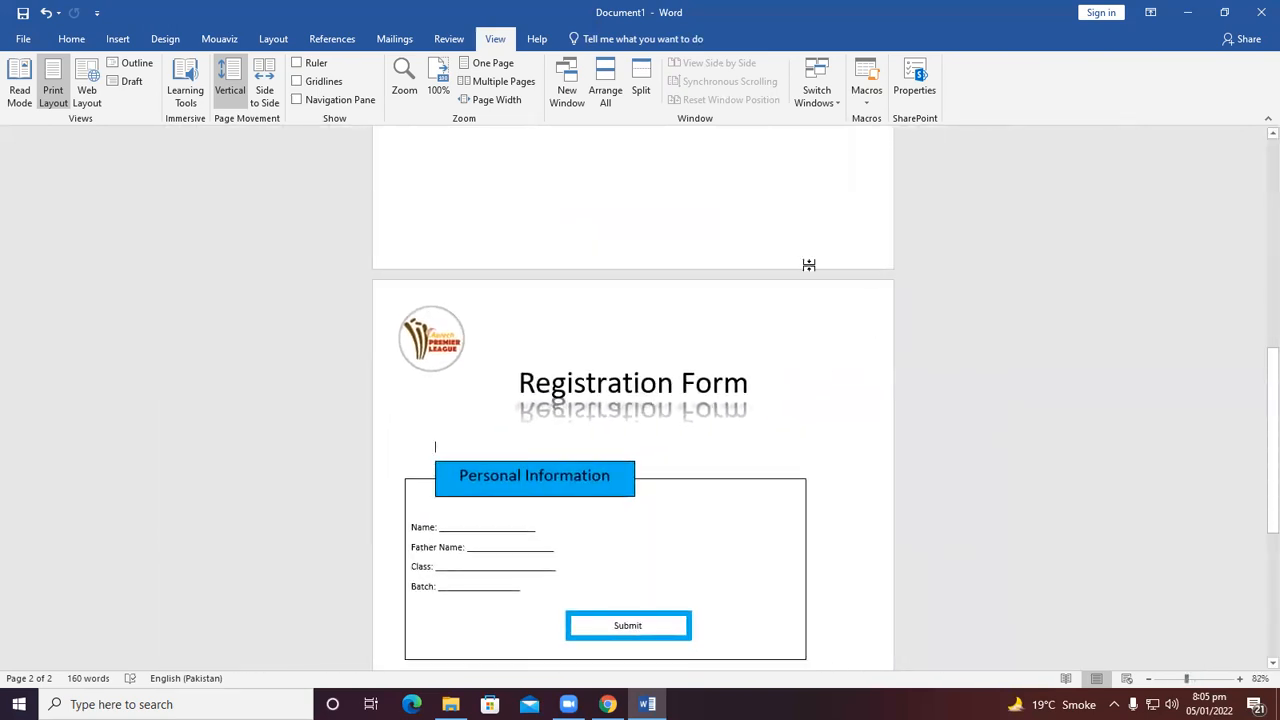
click(394, 39)
click(341, 43)
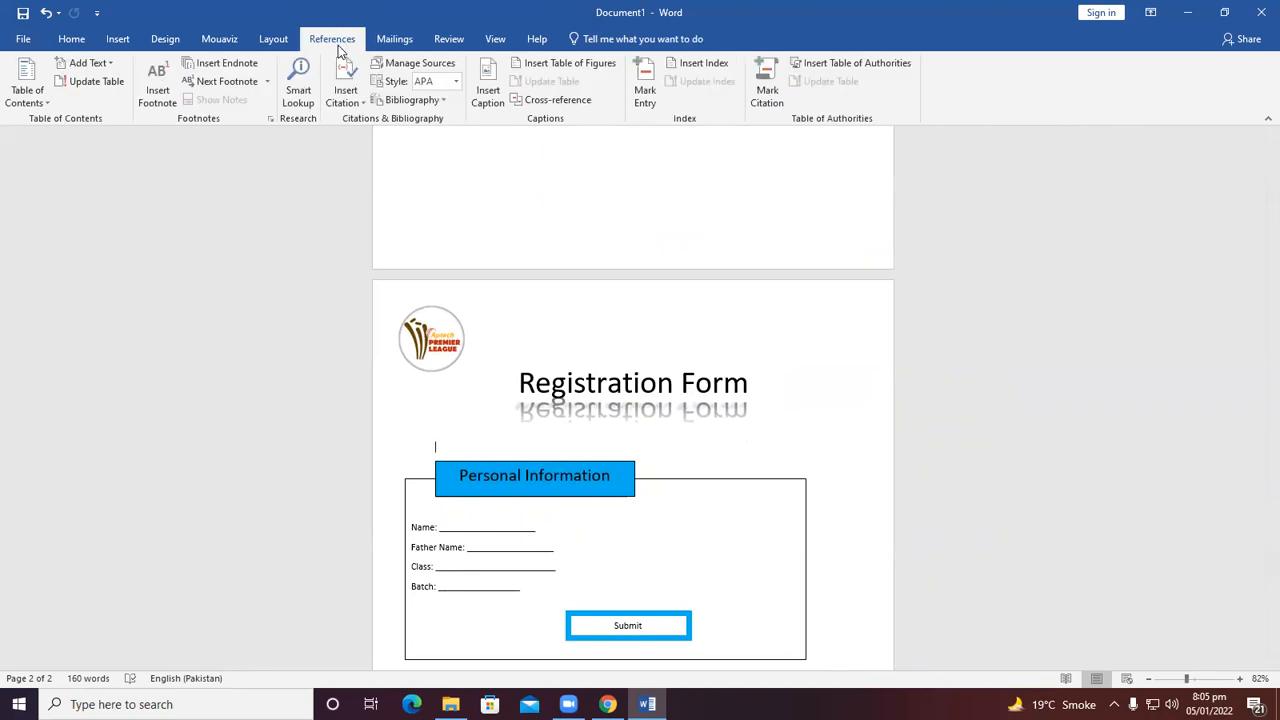
click(457, 40)
click(497, 41)
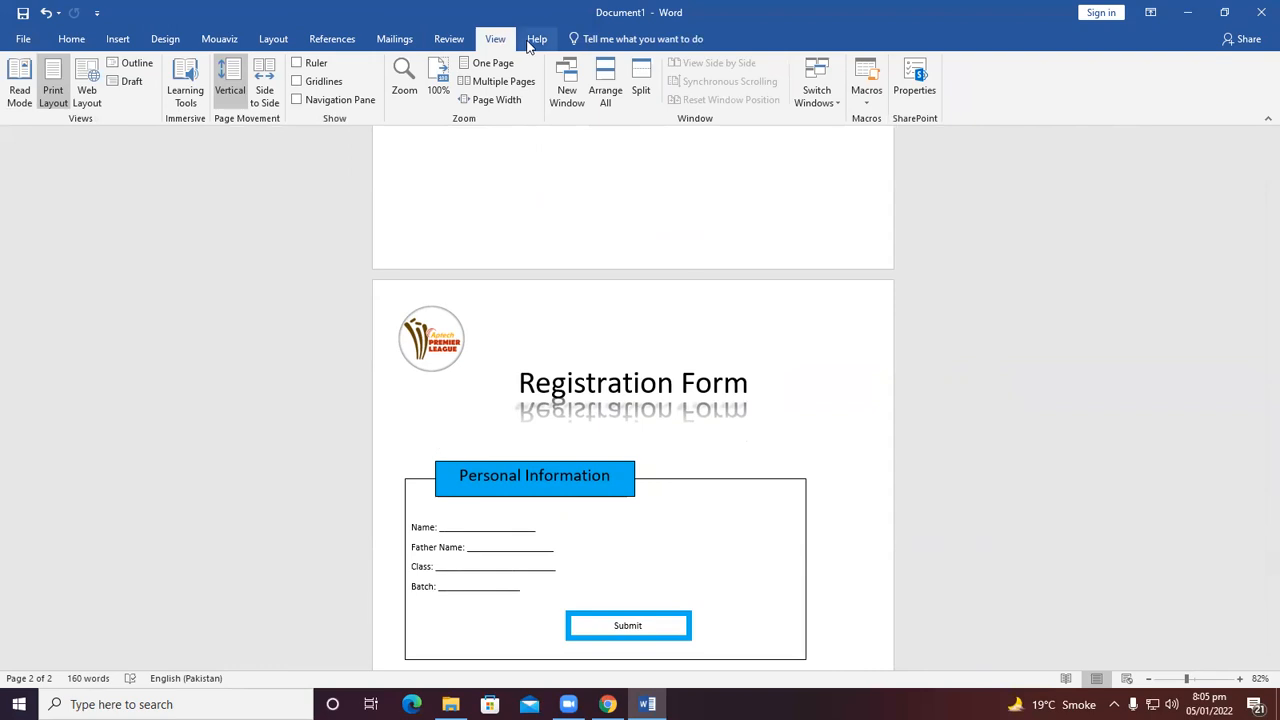
click(530, 41)
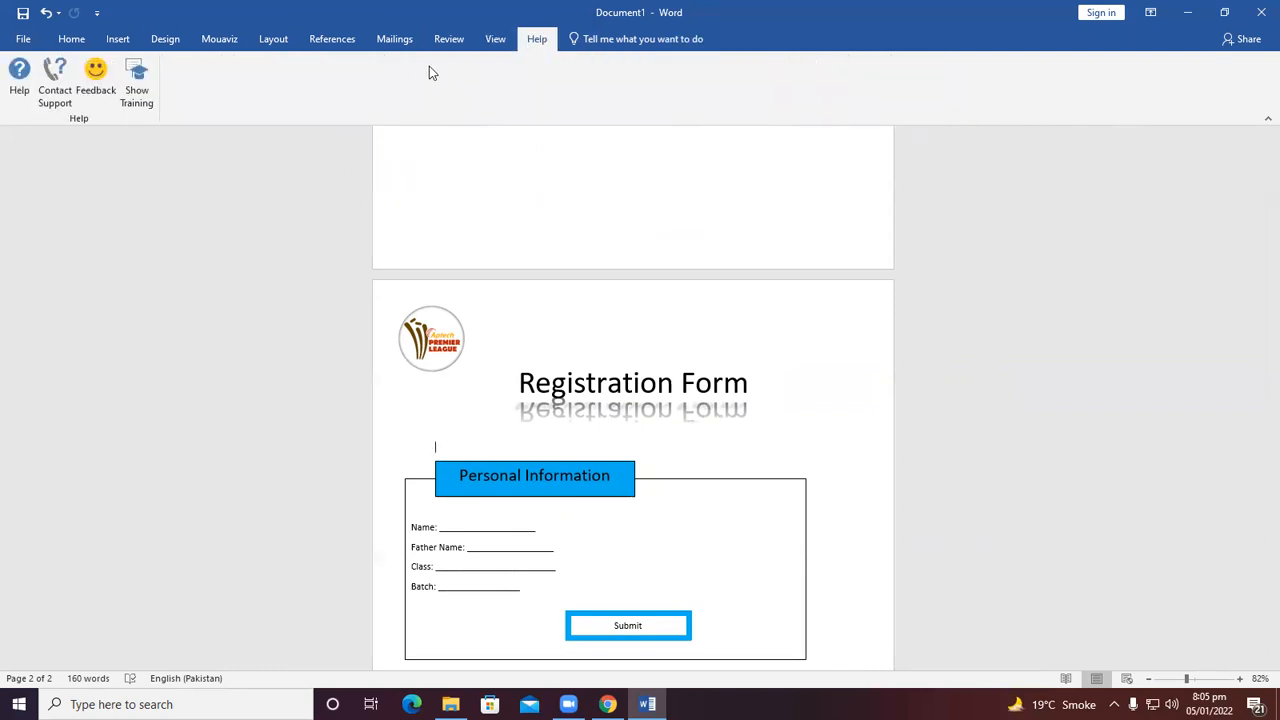
click(497, 42)
click(452, 40)
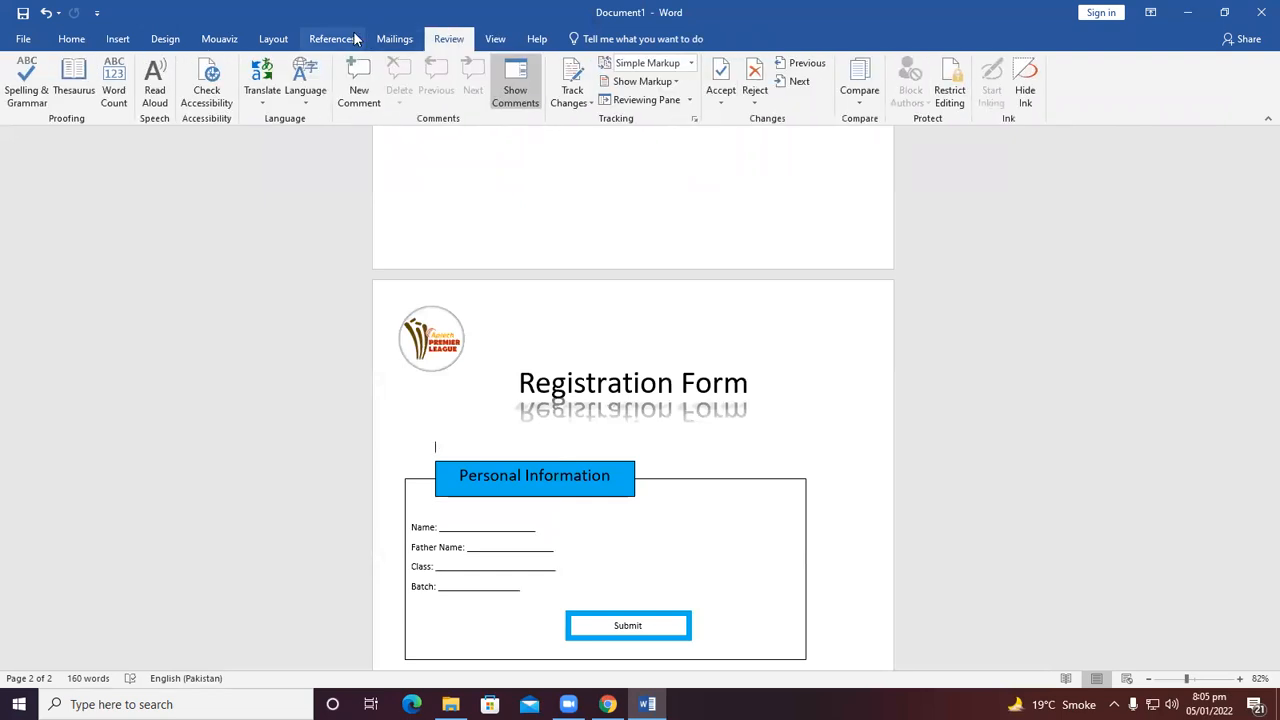
click(332, 39)
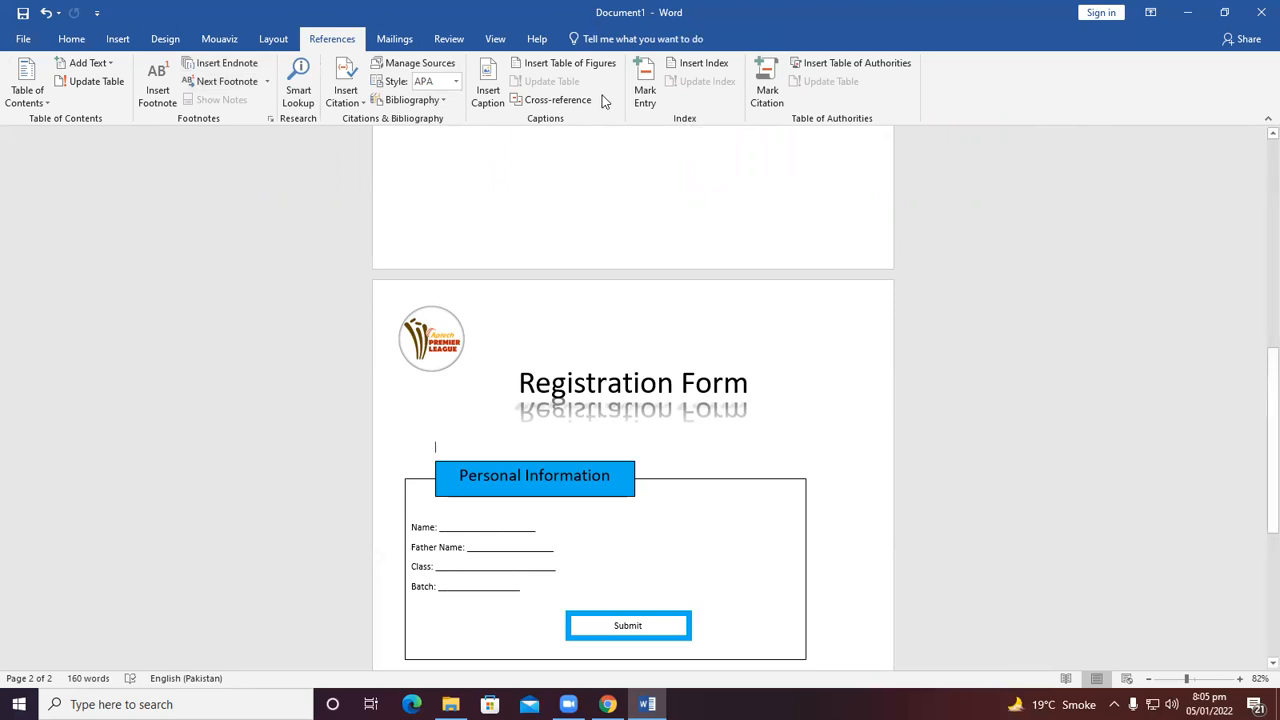
click(447, 38)
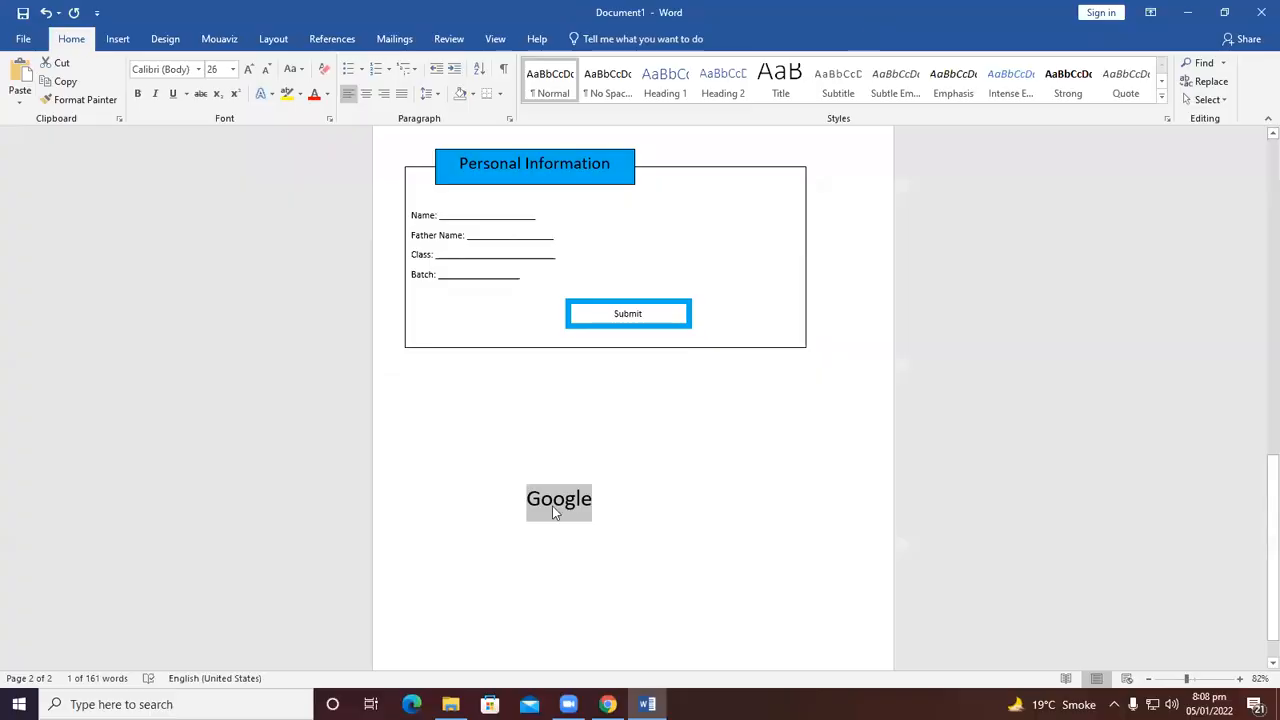
triple_click(556, 513)
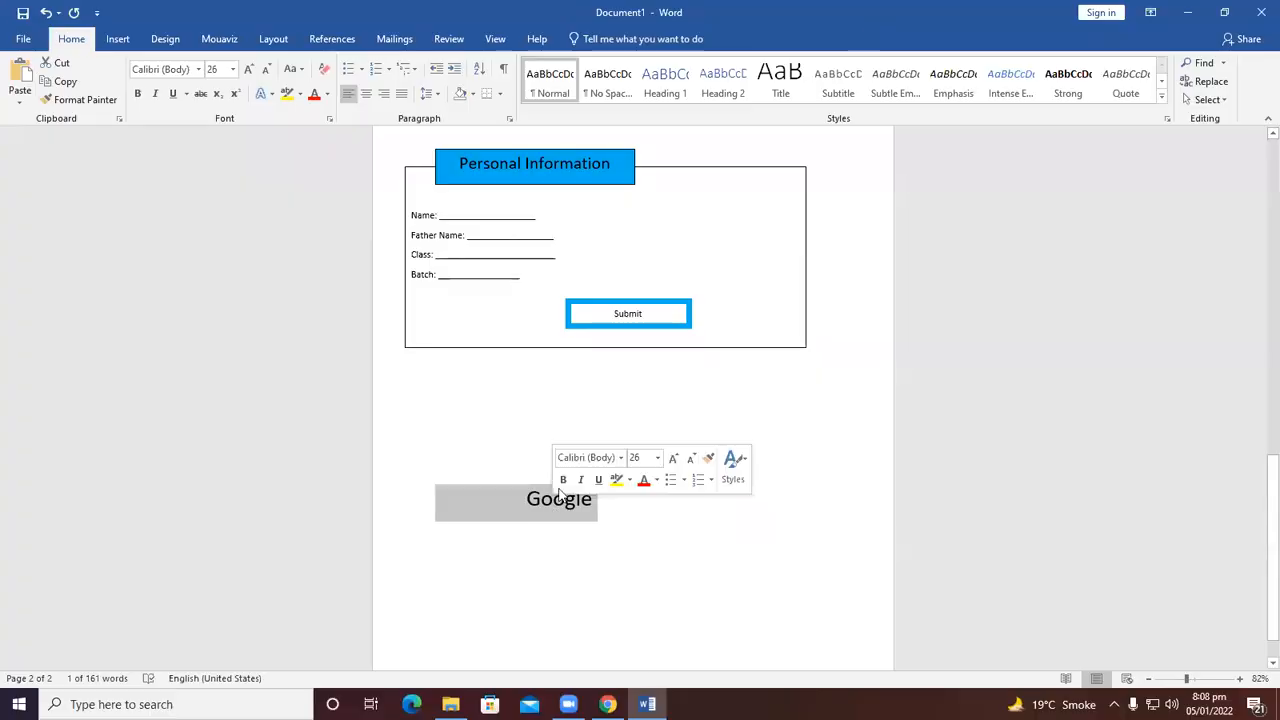
click(118, 38)
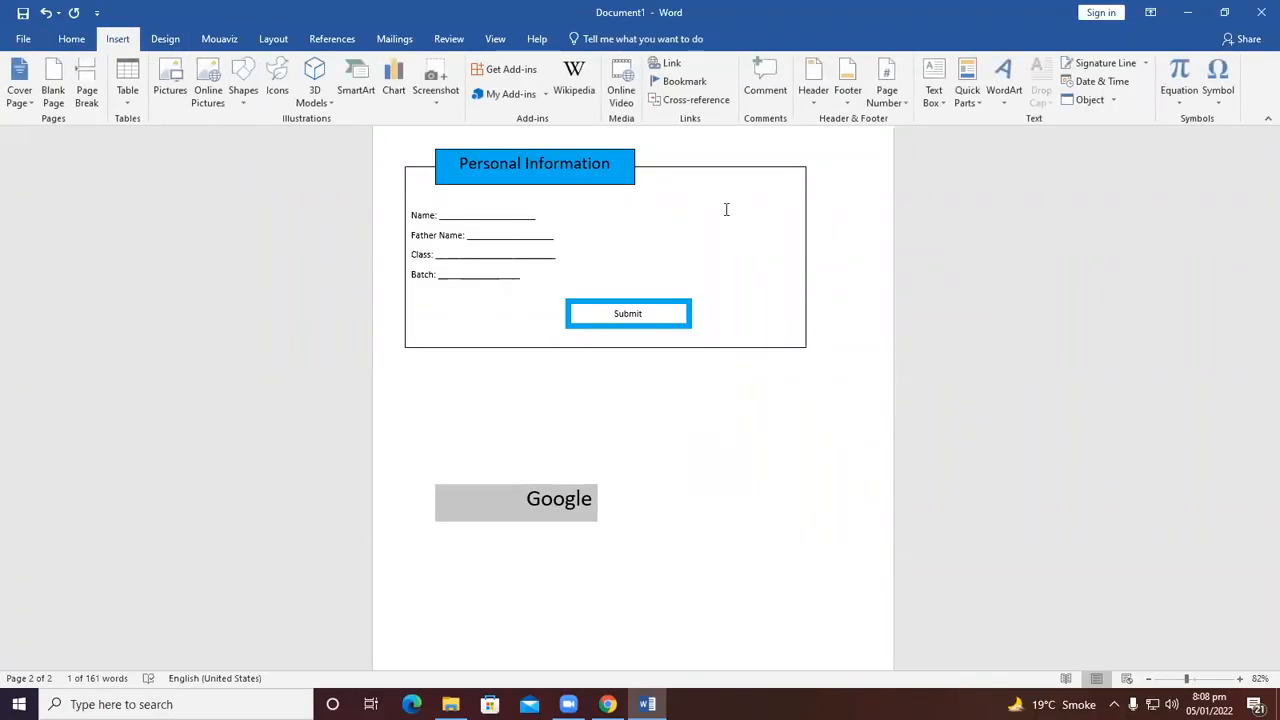
click(673, 64)
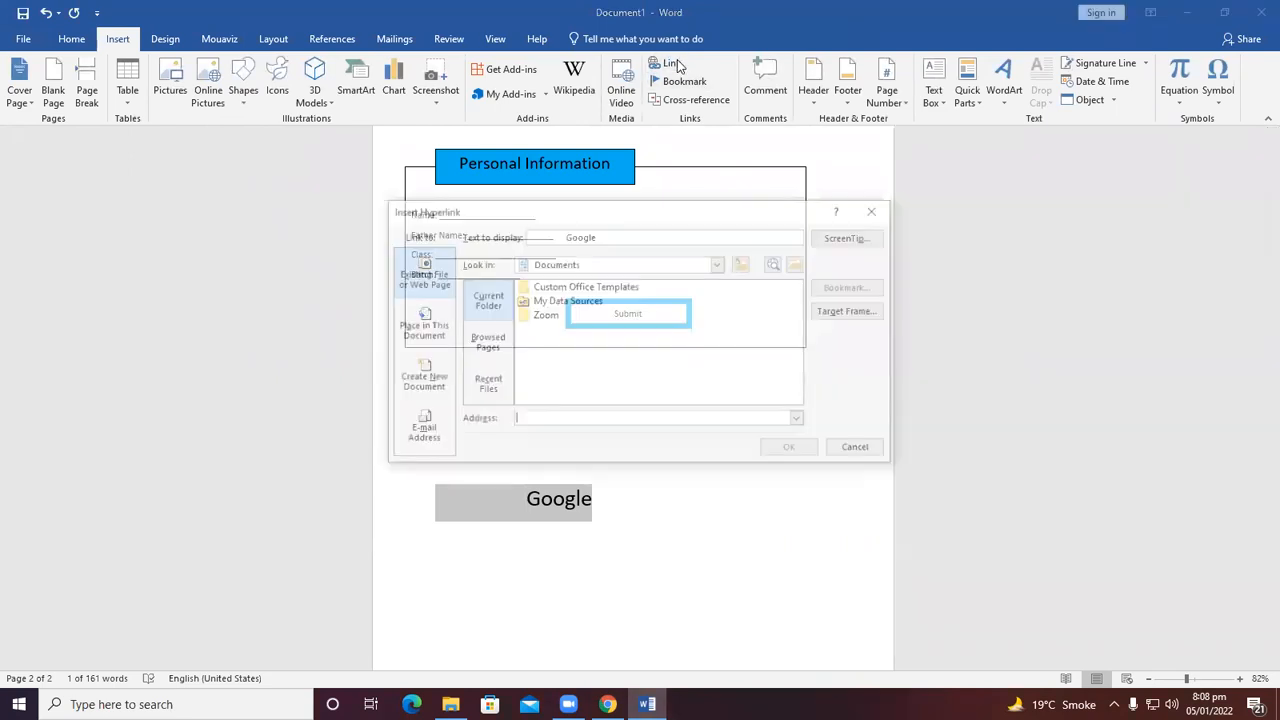
click(592, 264)
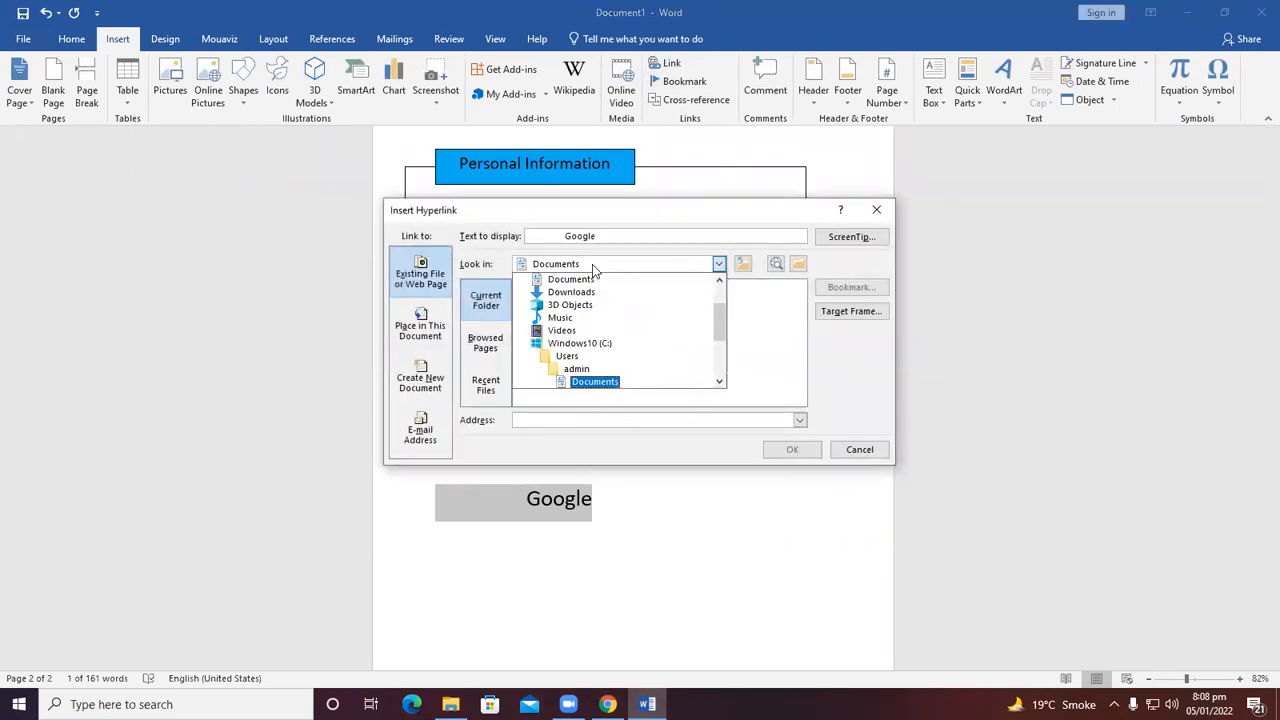
scroll(580, 330, up, 2)
scroll(572, 288, up, 2)
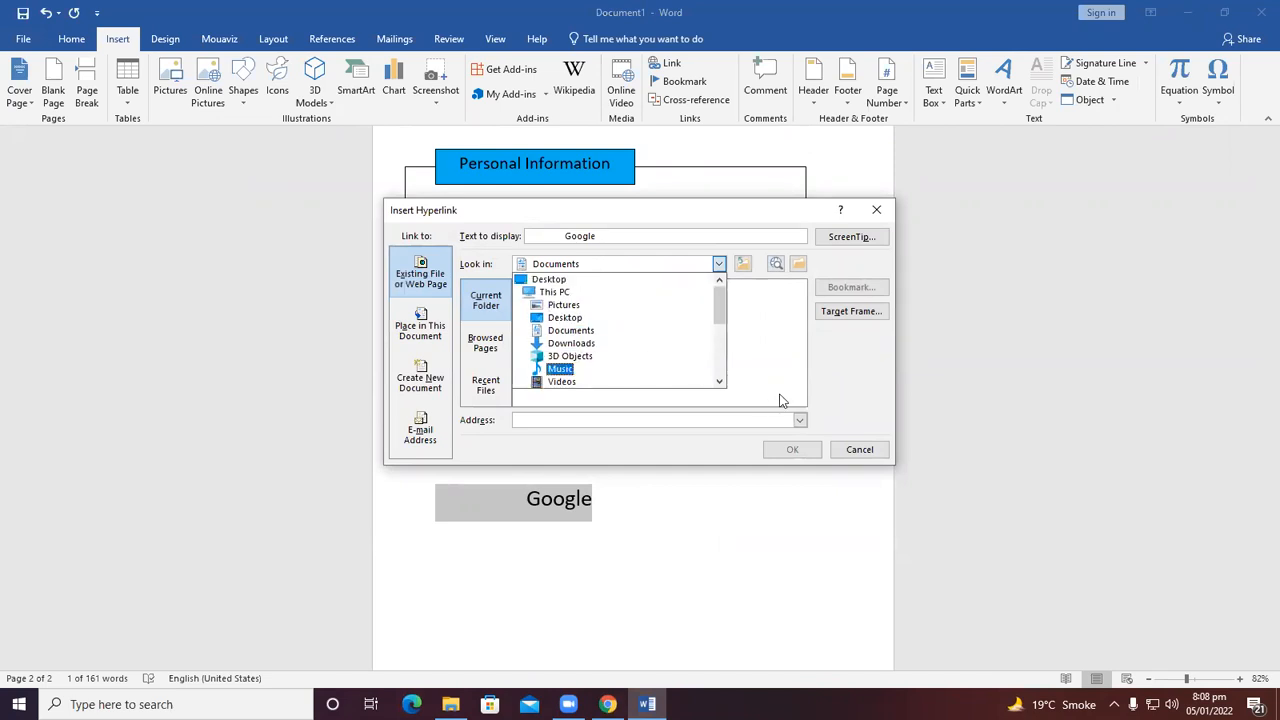
click(844, 450)
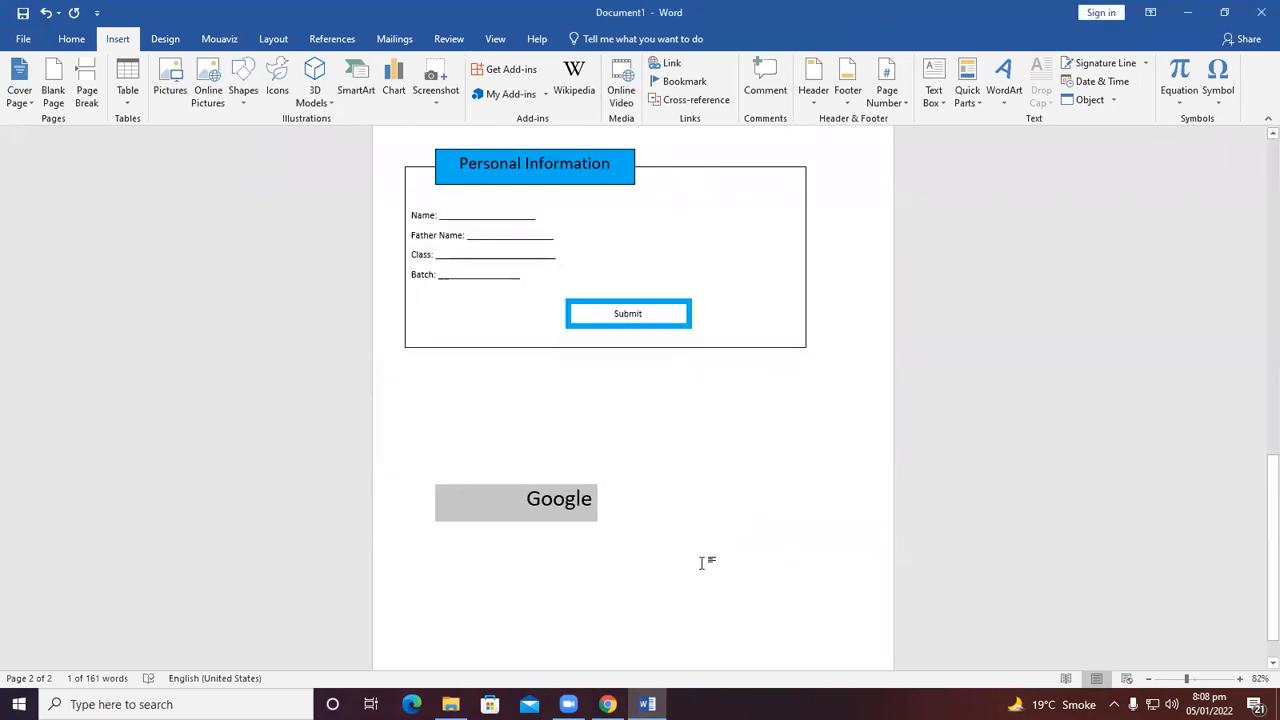
Link the Google text to the Google Chrome shortcut on the Desktop.
click(702, 562)
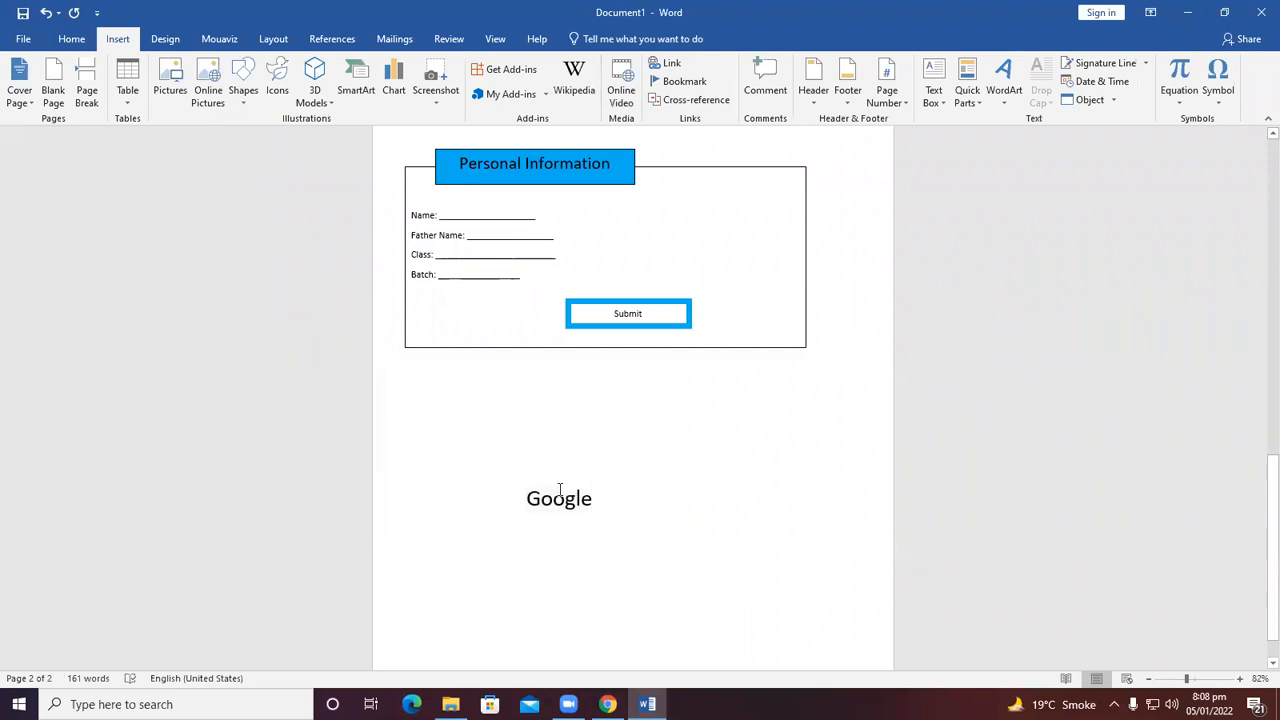
triple_click(536, 497)
triple_click(537, 500)
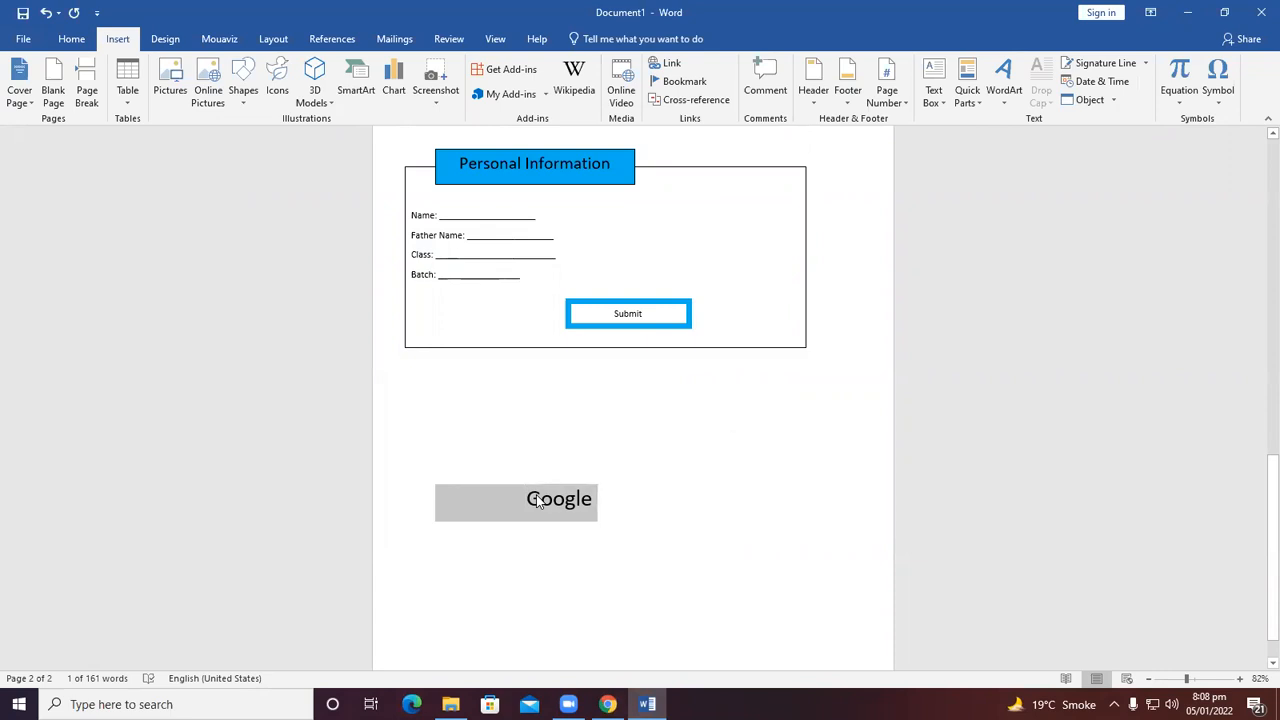
double_click(537, 500)
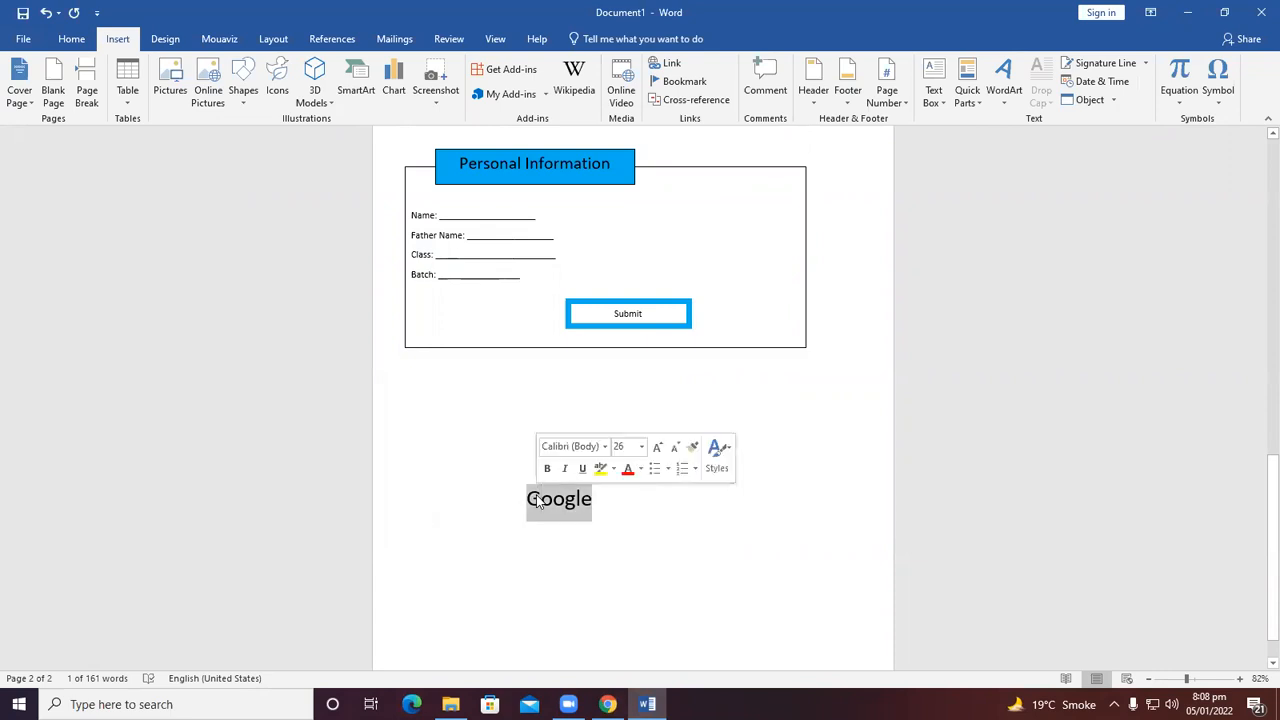
click(668, 63)
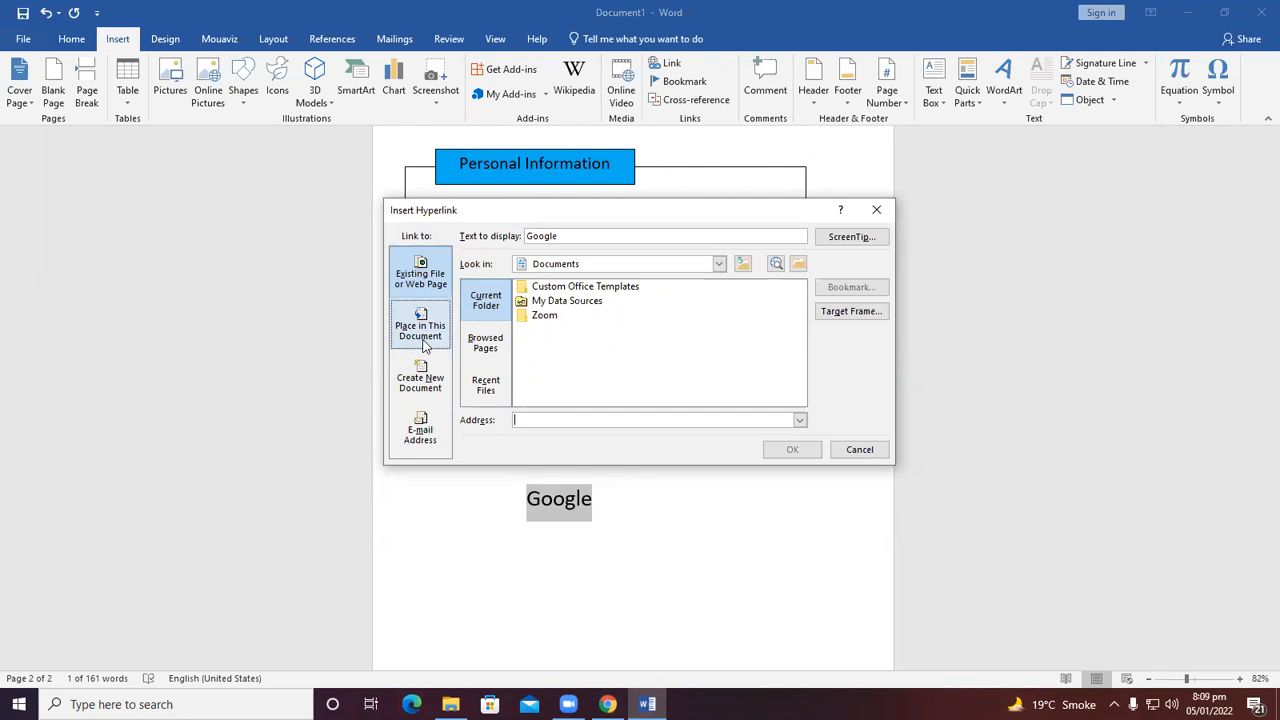
click(719, 263)
scroll(565, 320, up, 2)
click(564, 312)
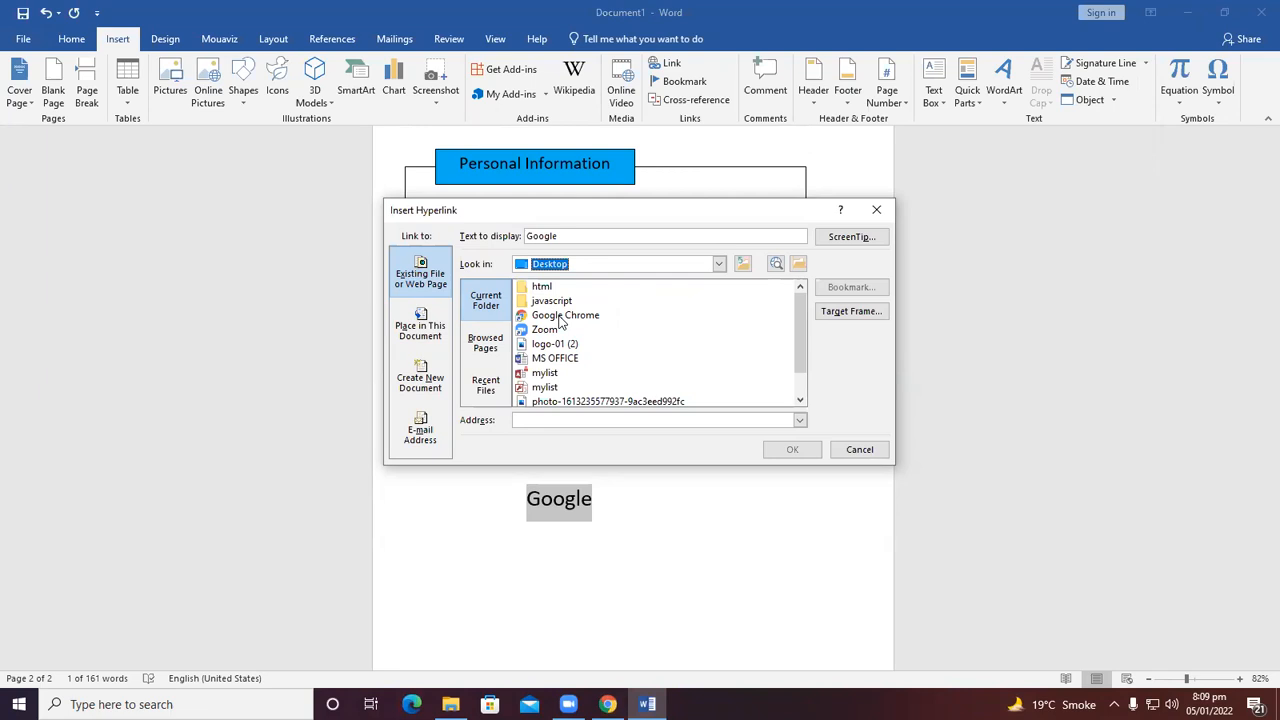
click(565, 315)
click(792, 449)
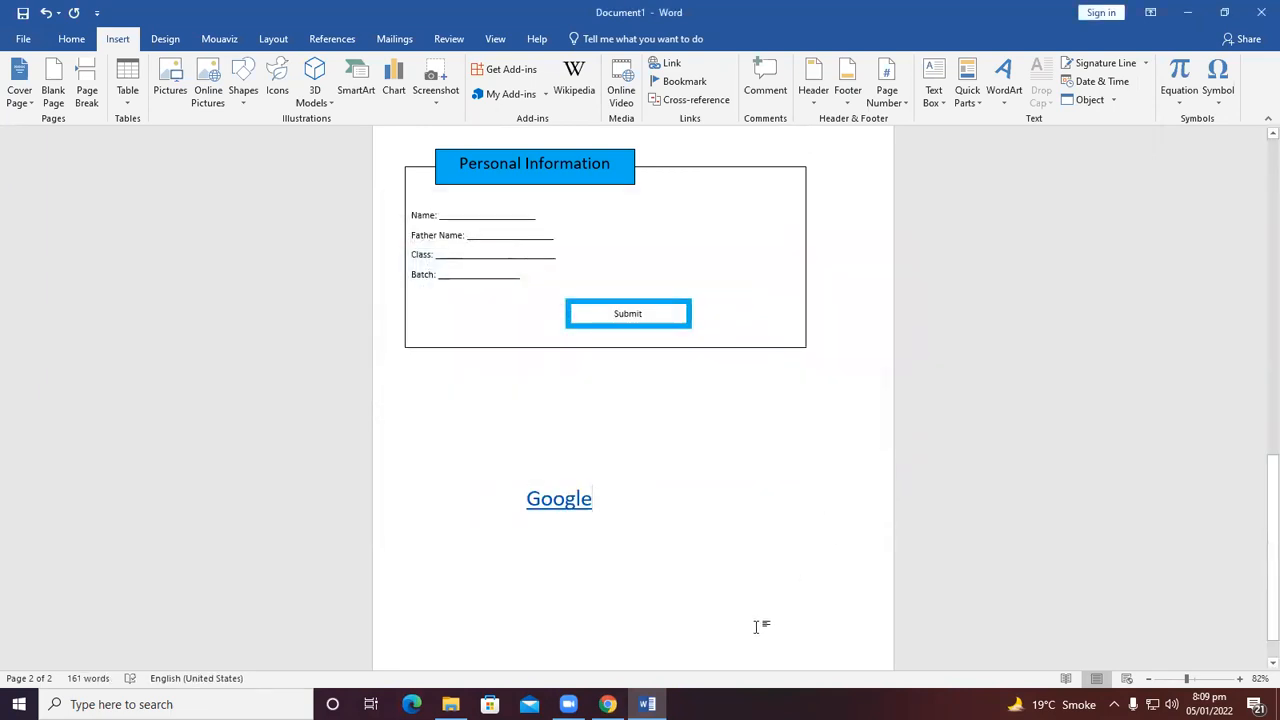
Try to open the Google hyperlink, allowing the security notice.
click(562, 500)
right_click(562, 500)
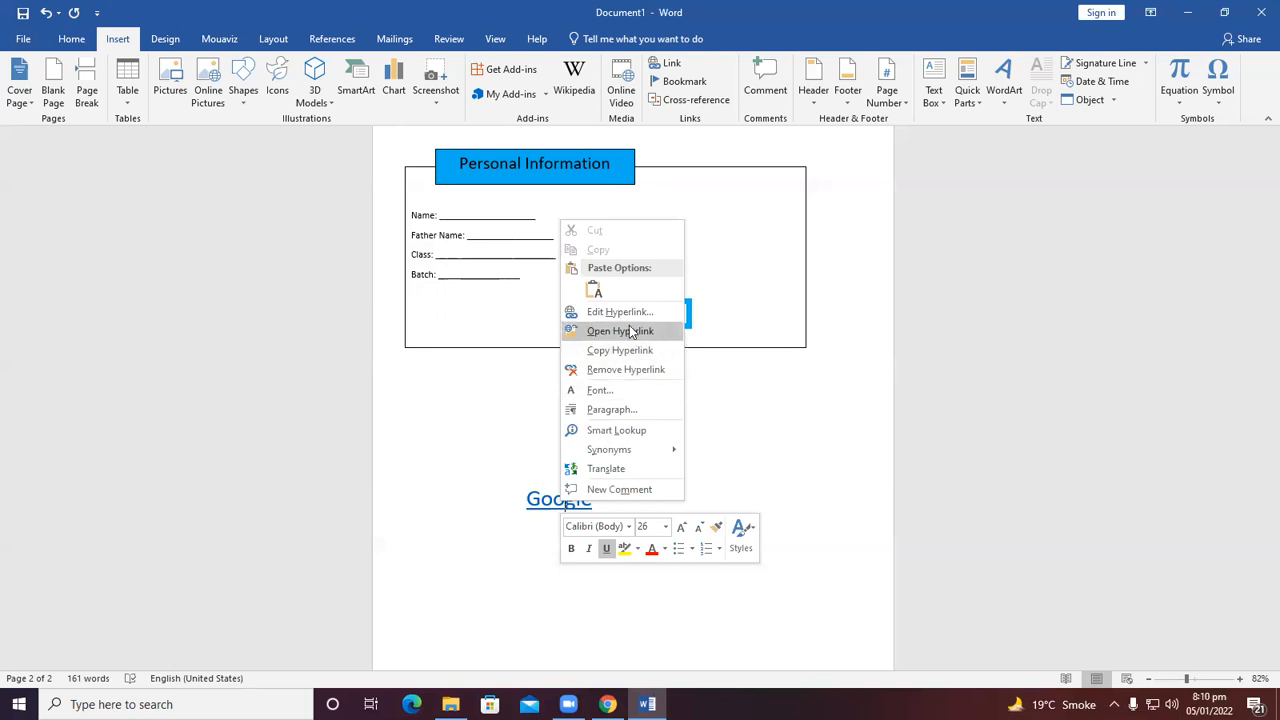
click(619, 338)
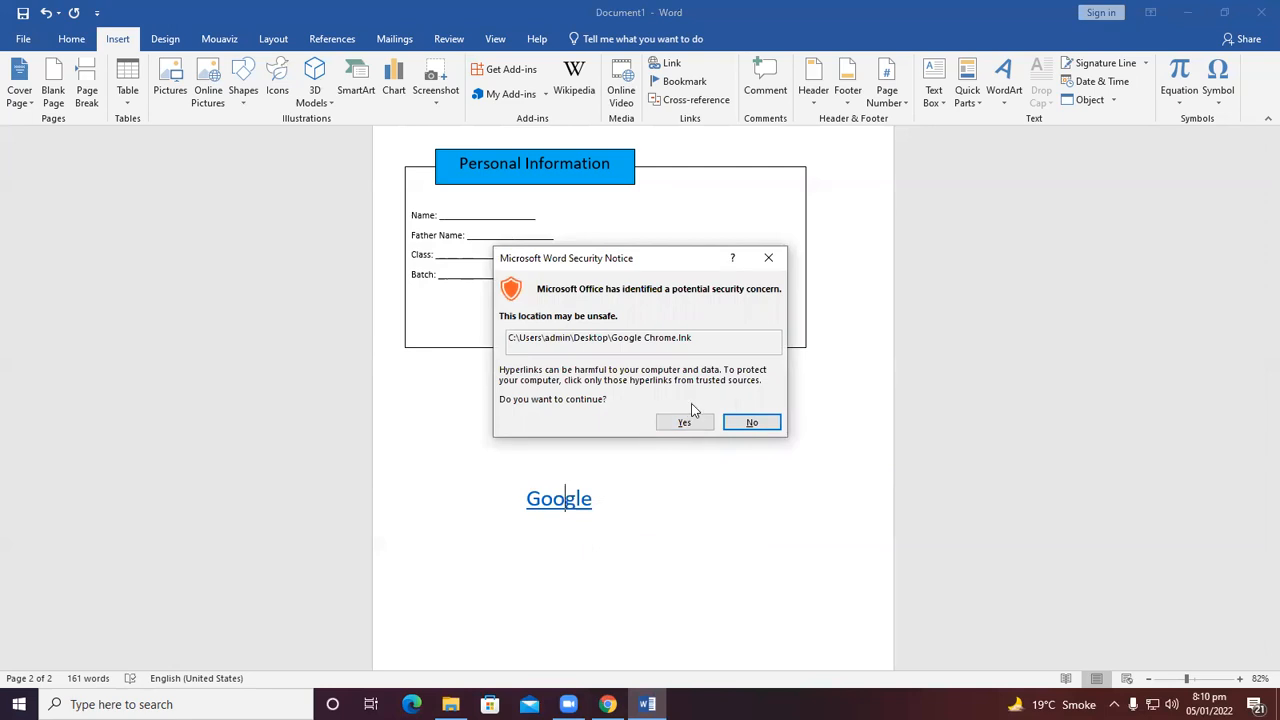
click(704, 422)
click(704, 443)
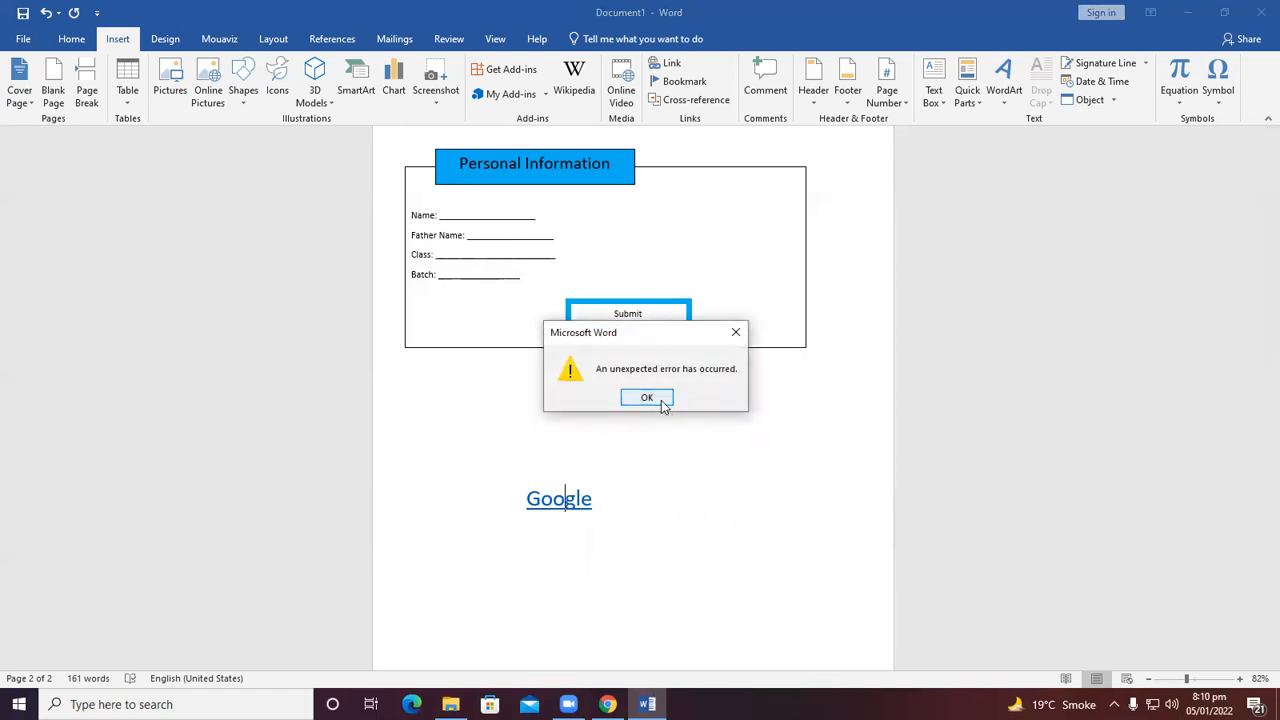
click(660, 403)
Edit the Google hyperlink to point to the Google Chrome shortcut on the Desktop.
right_click(541, 495)
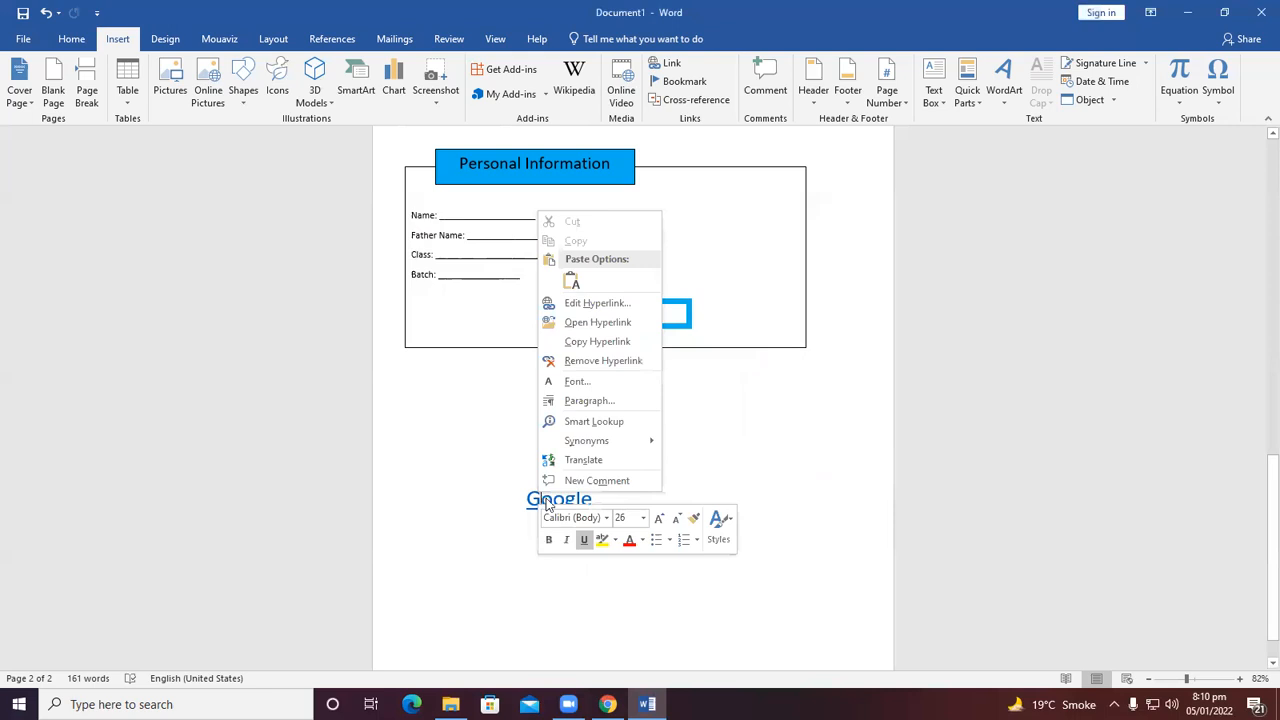
click(571, 303)
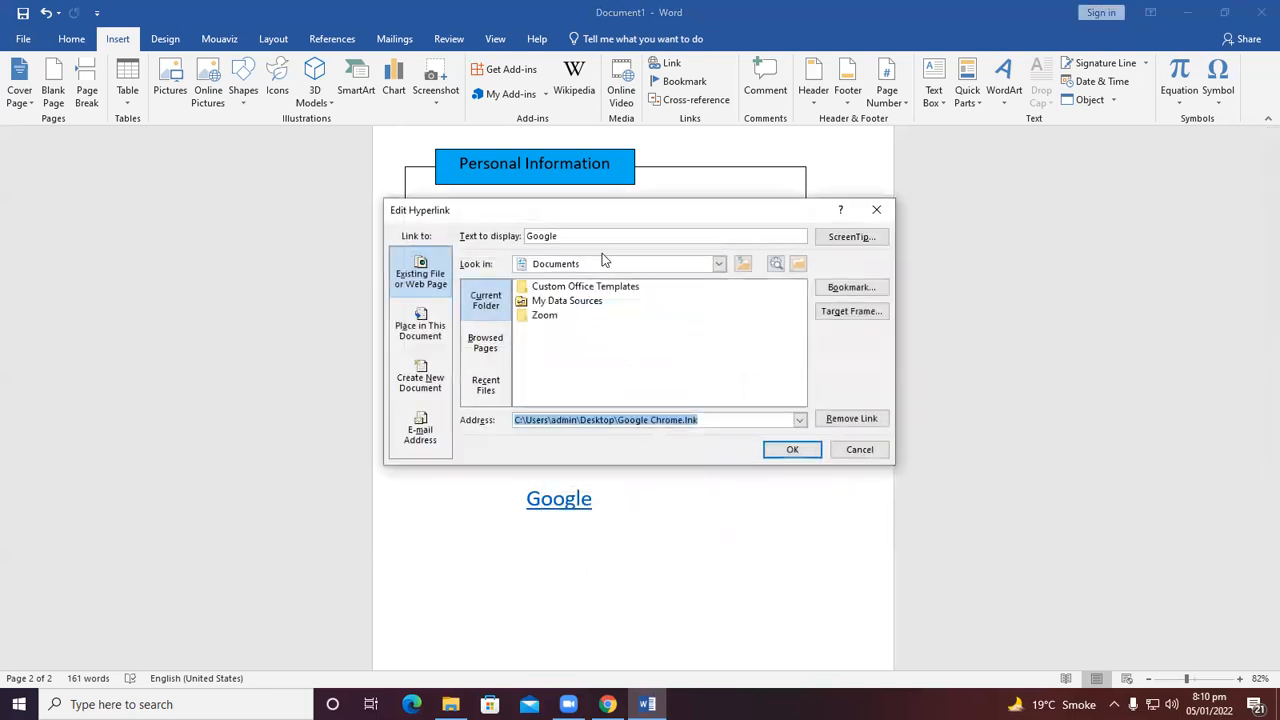
click(718, 264)
scroll(616, 320, up, 2)
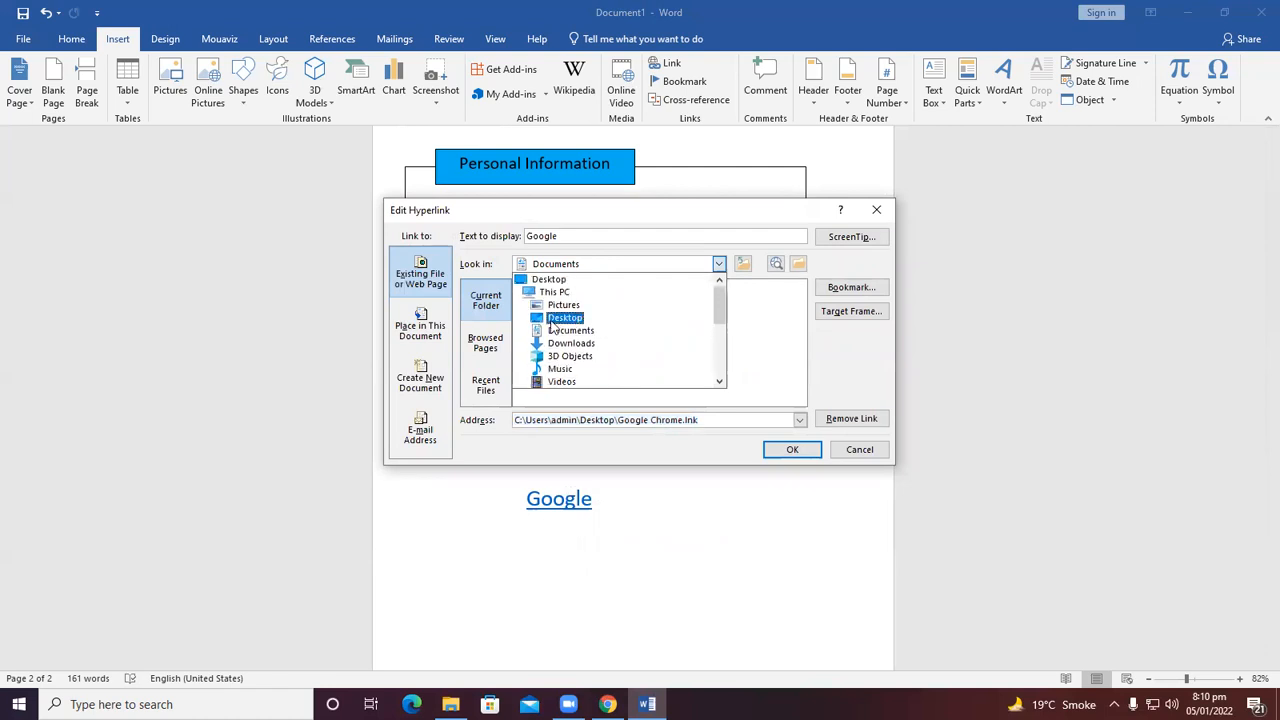
click(560, 318)
click(558, 317)
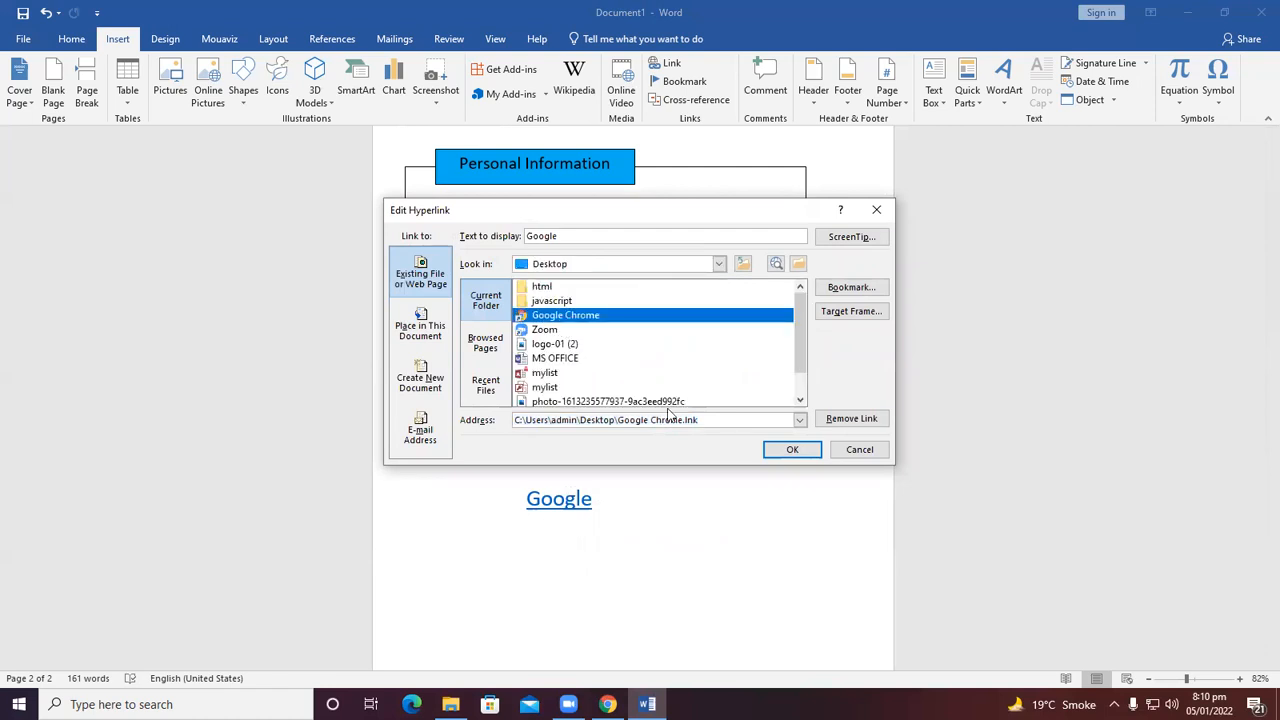
click(790, 450)
right_click(576, 507)
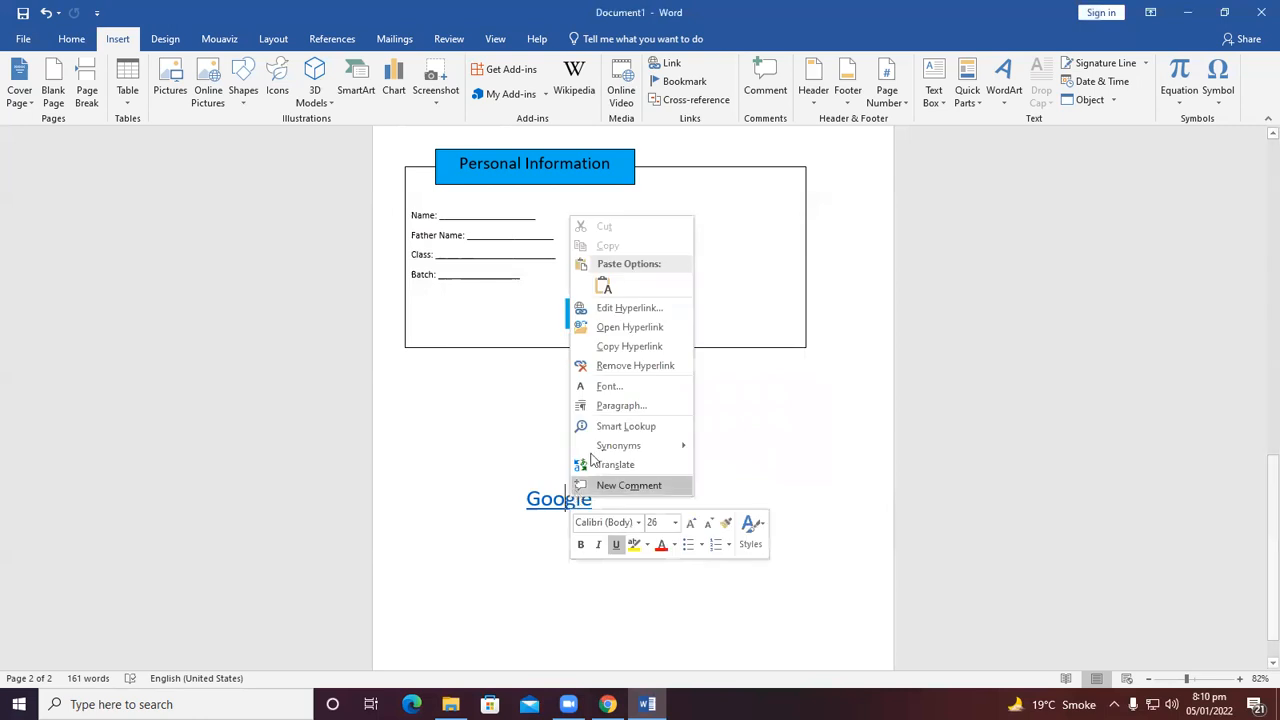
click(610, 308)
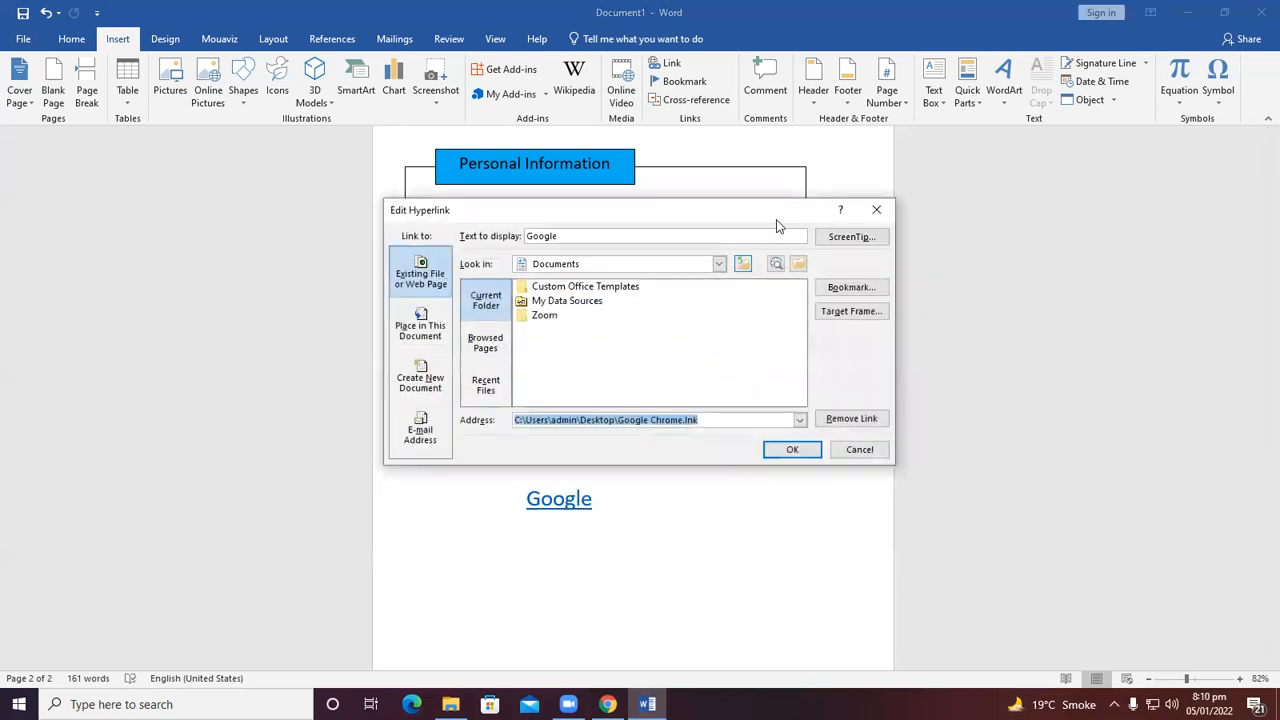
click(876, 210)
Try opening the Google hyperlink again, allowing the security notice.
right_click(583, 502)
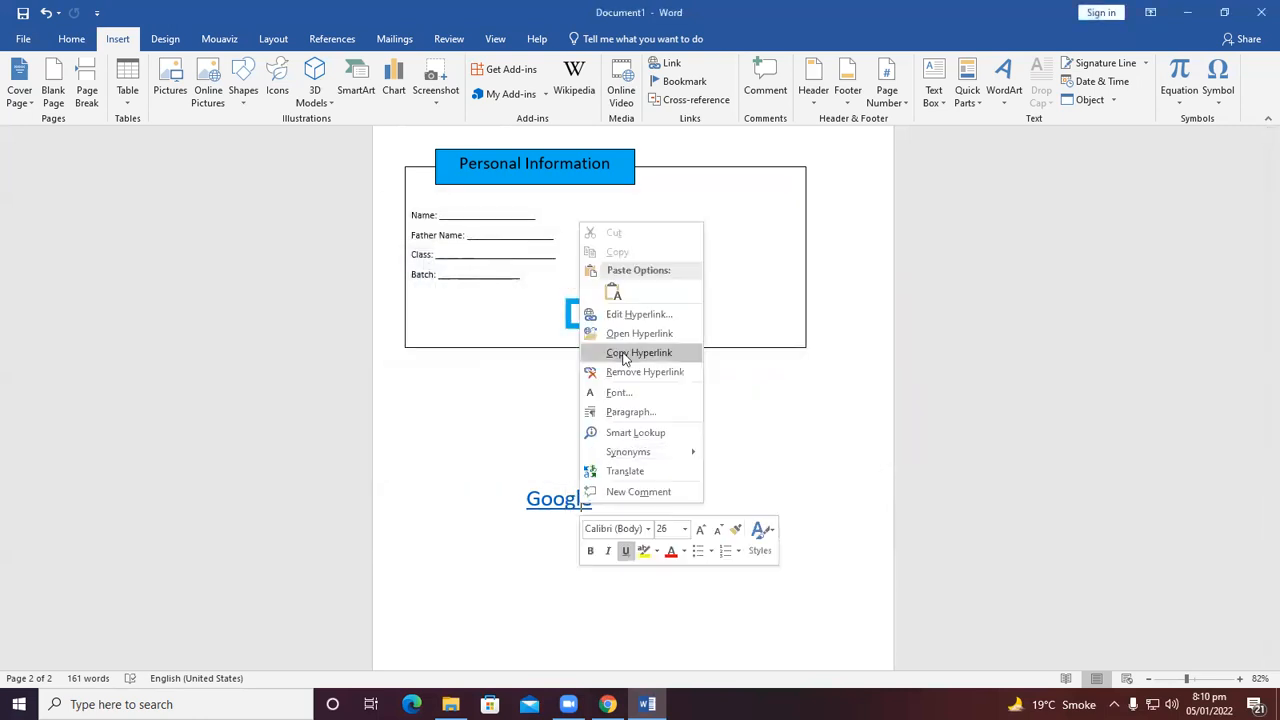
click(620, 333)
click(684, 423)
click(687, 442)
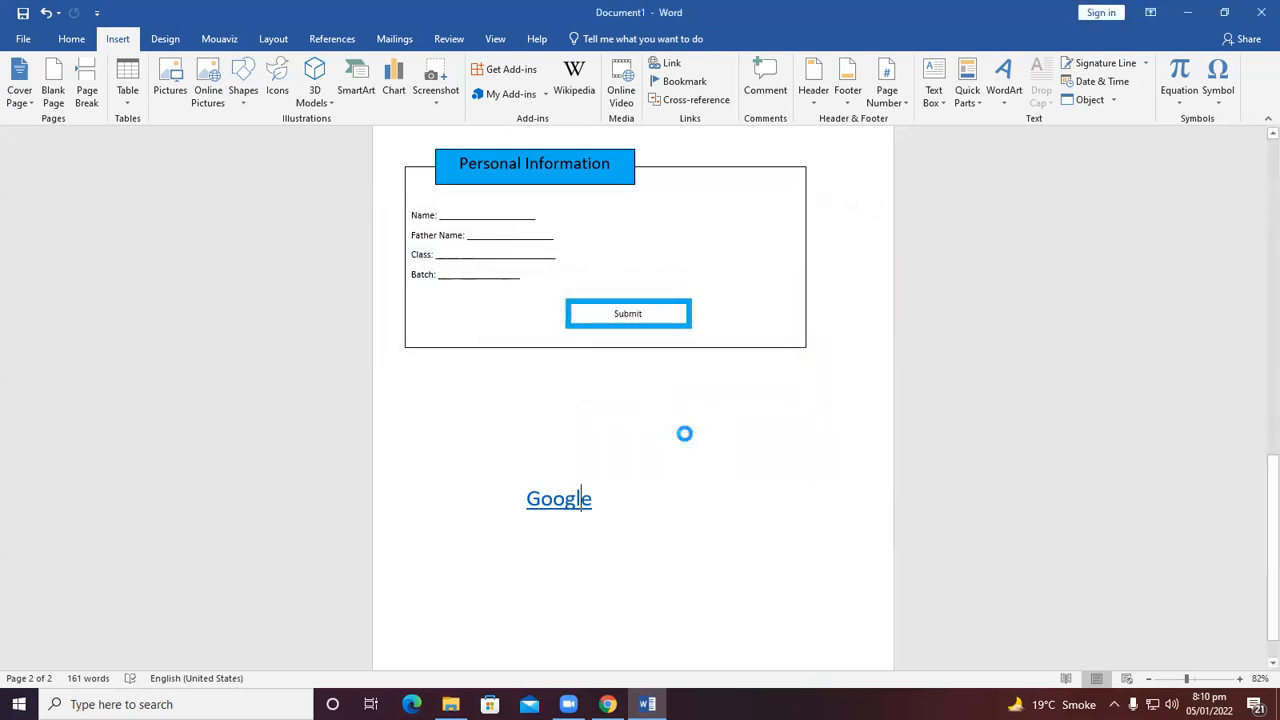
click(647, 405)
Relink the Google text to the MS OFFICE document on the Desktop.
right_click(563, 498)
click(622, 318)
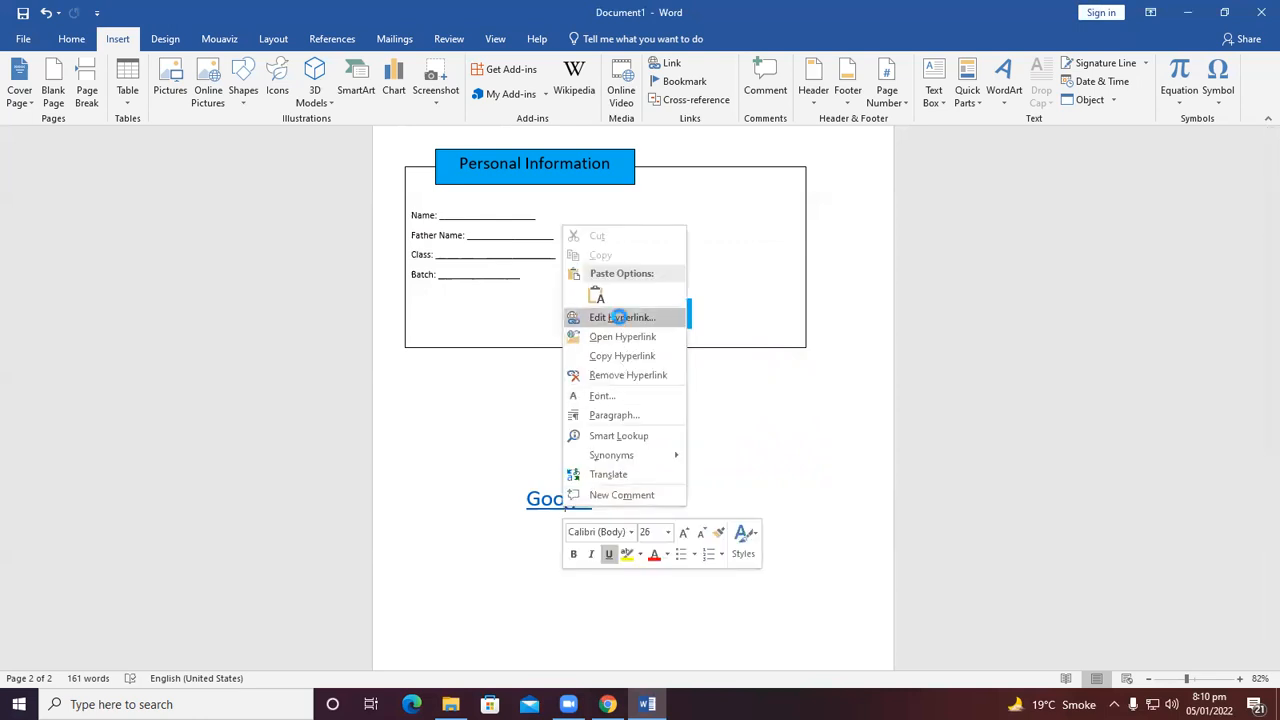
click(640, 264)
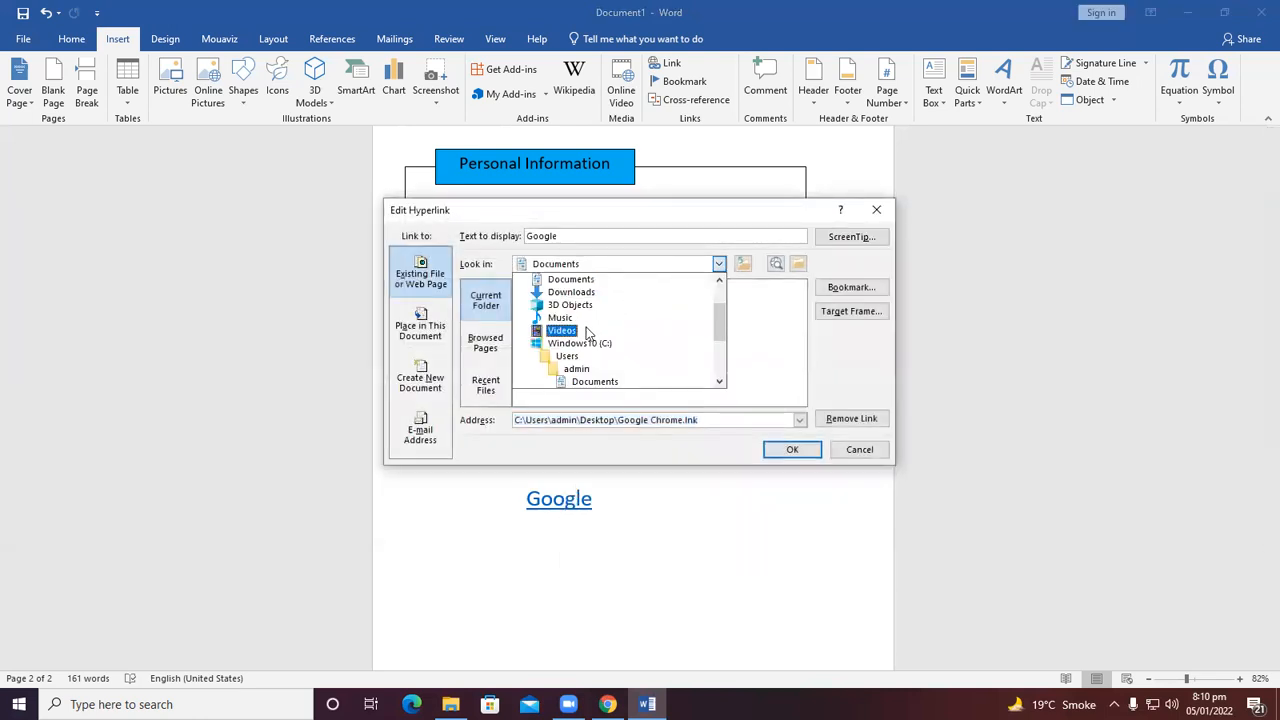
click(570, 280)
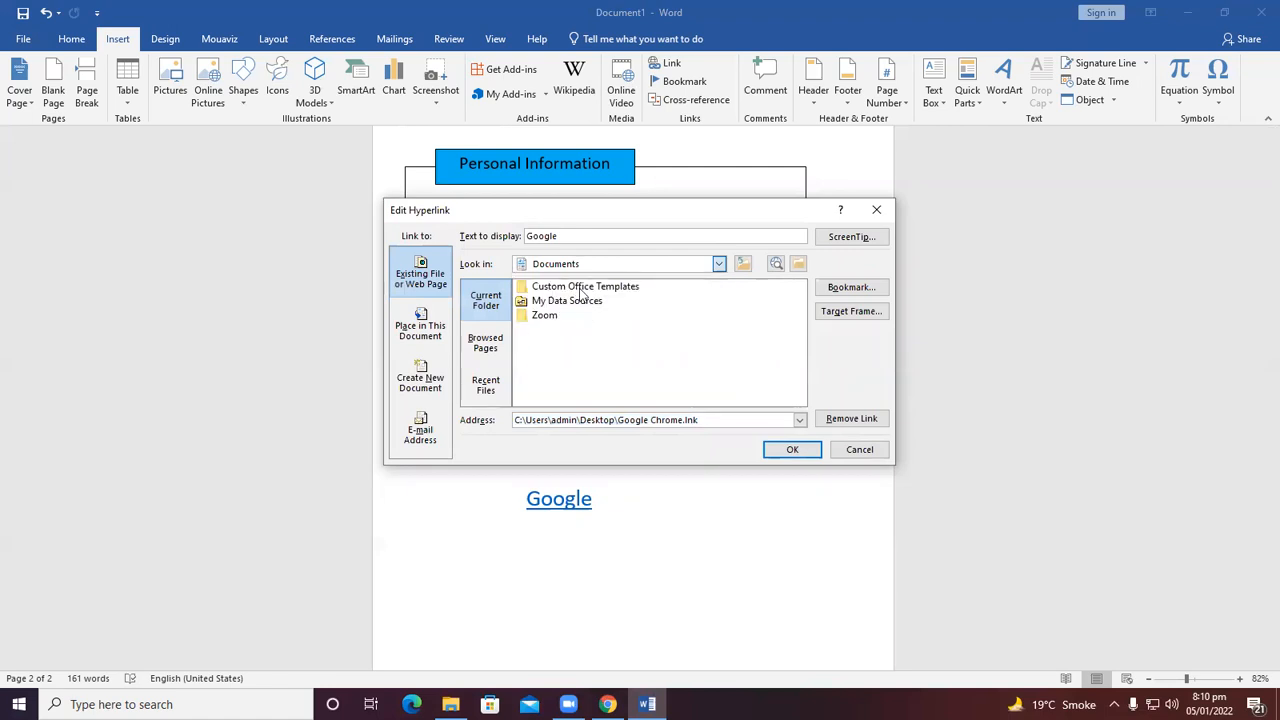
click(563, 346)
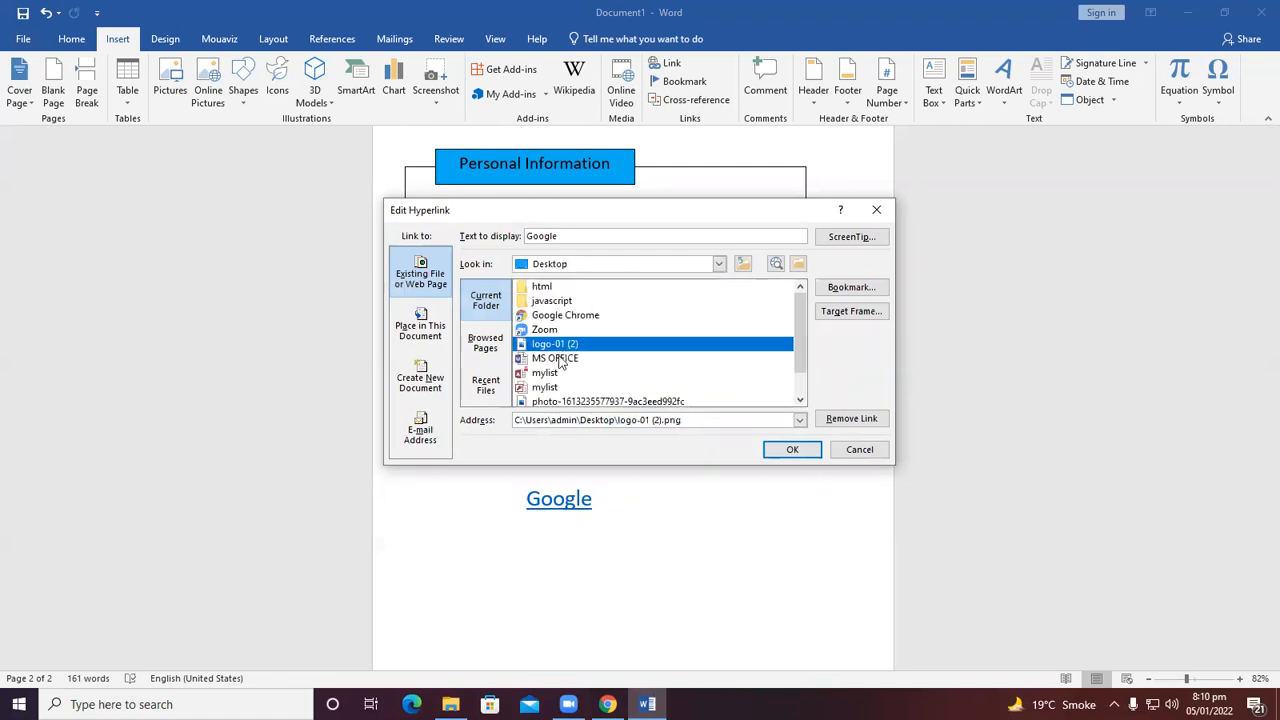
click(560, 358)
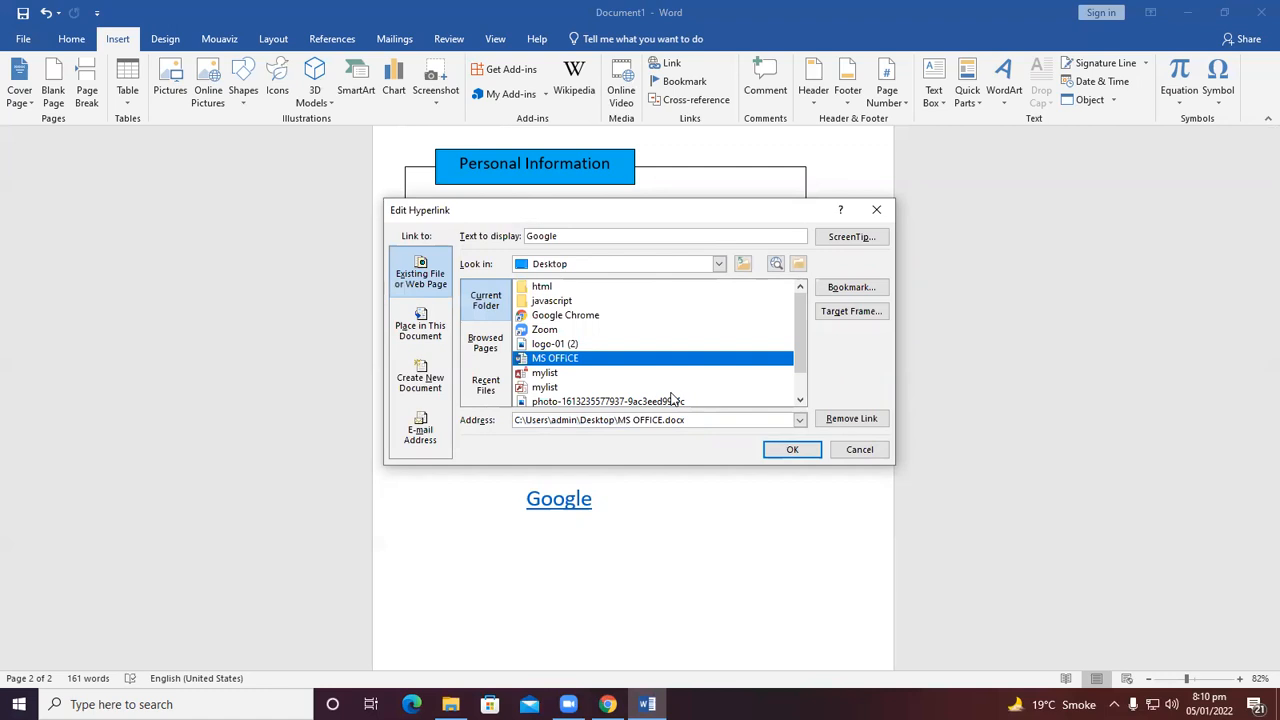
click(774, 446)
Open the Google hyperlink, allow the security notice, and enter the linked document's password.
right_click(557, 497)
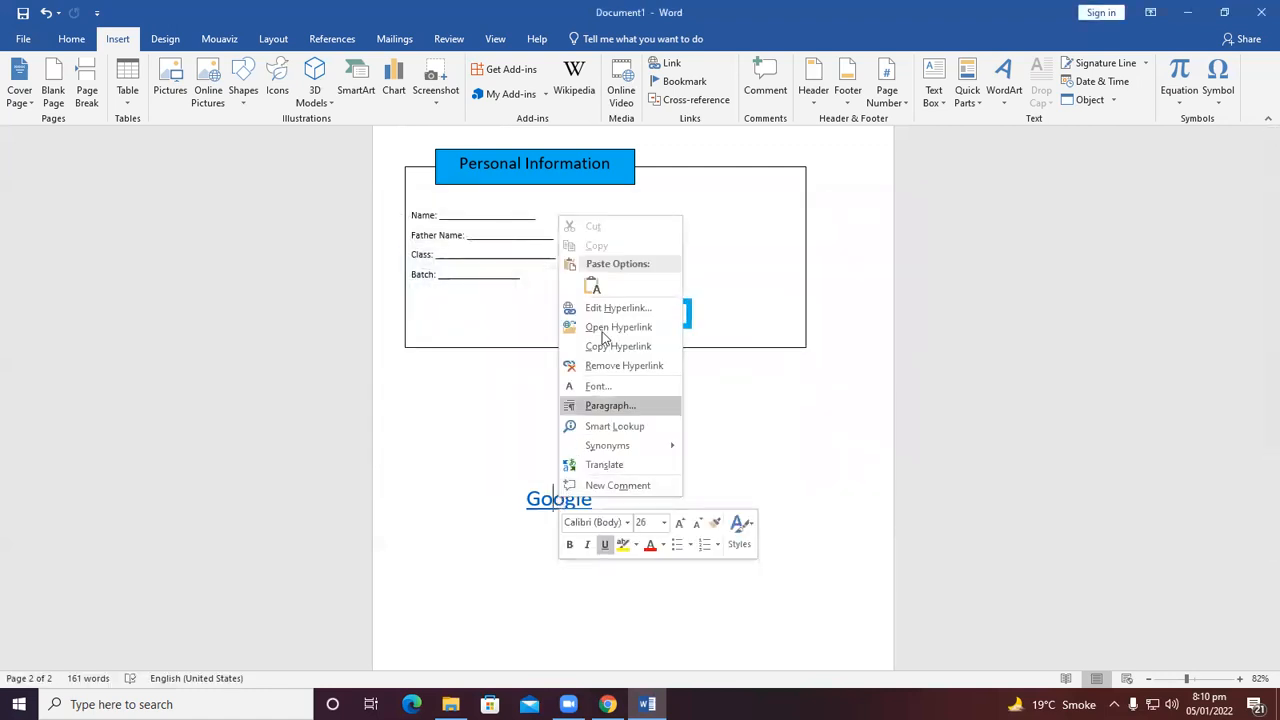
click(604, 328)
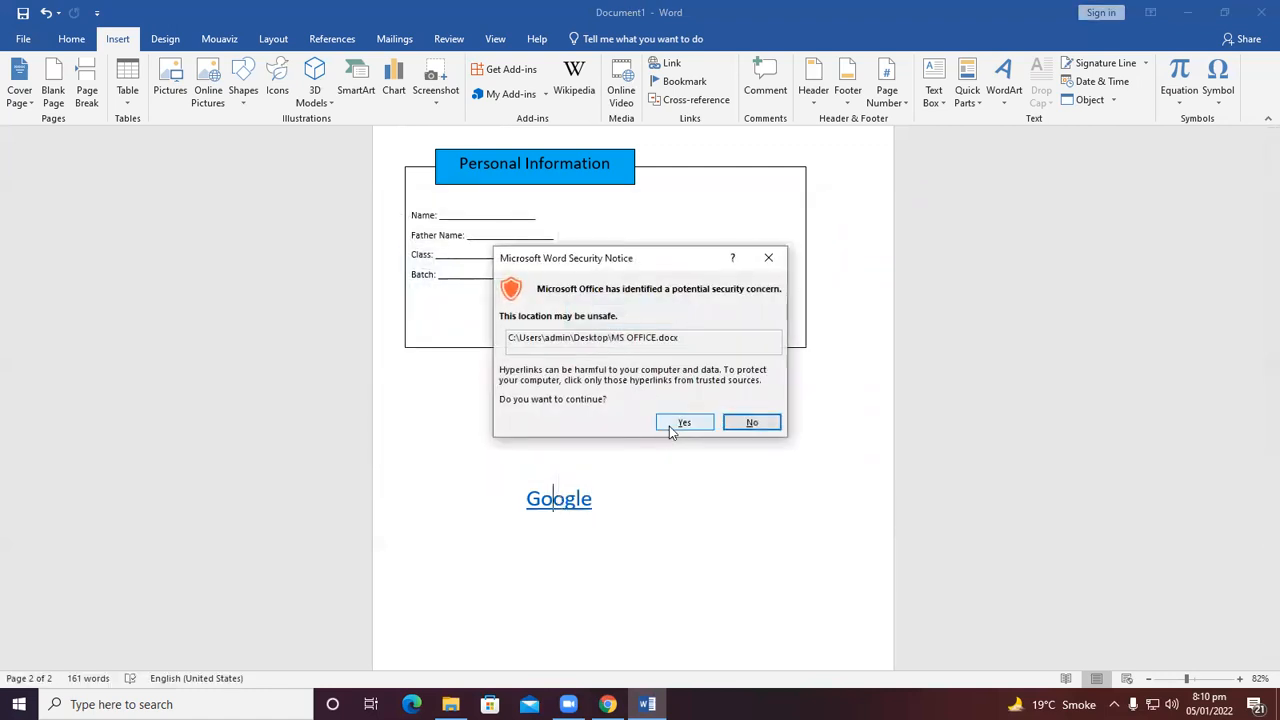
click(669, 426)
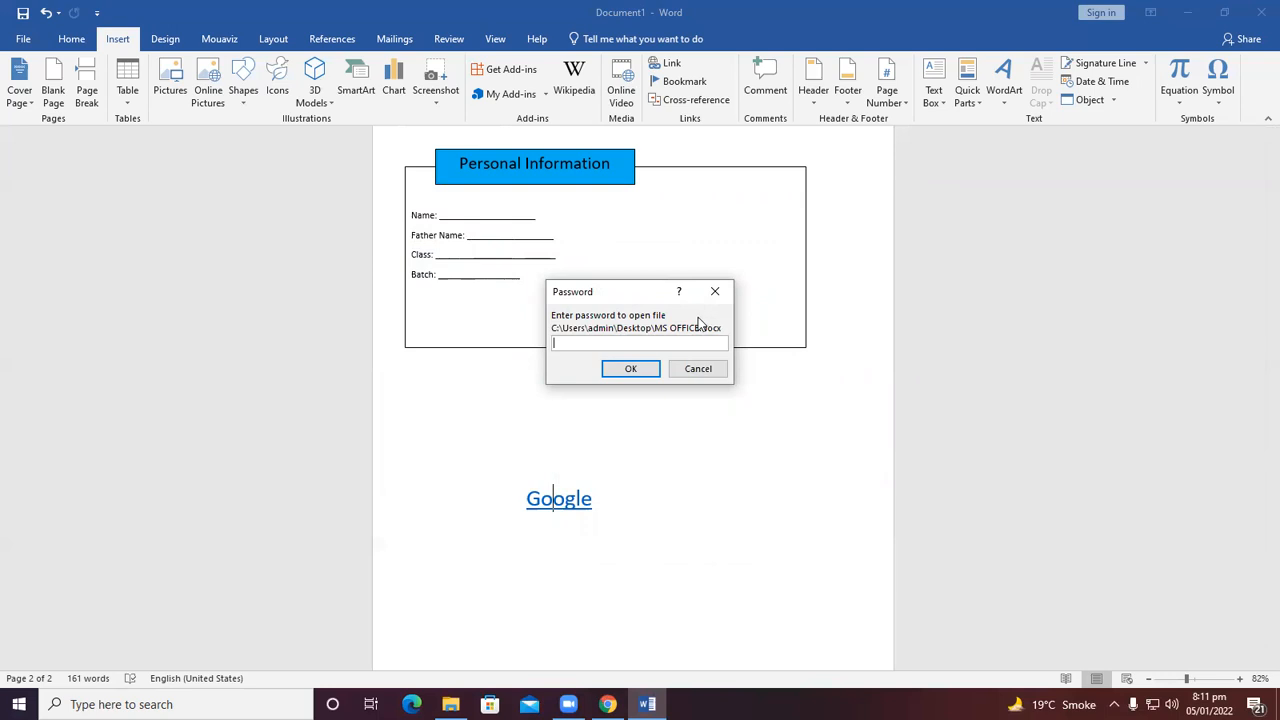
text(123)
click(628, 372)
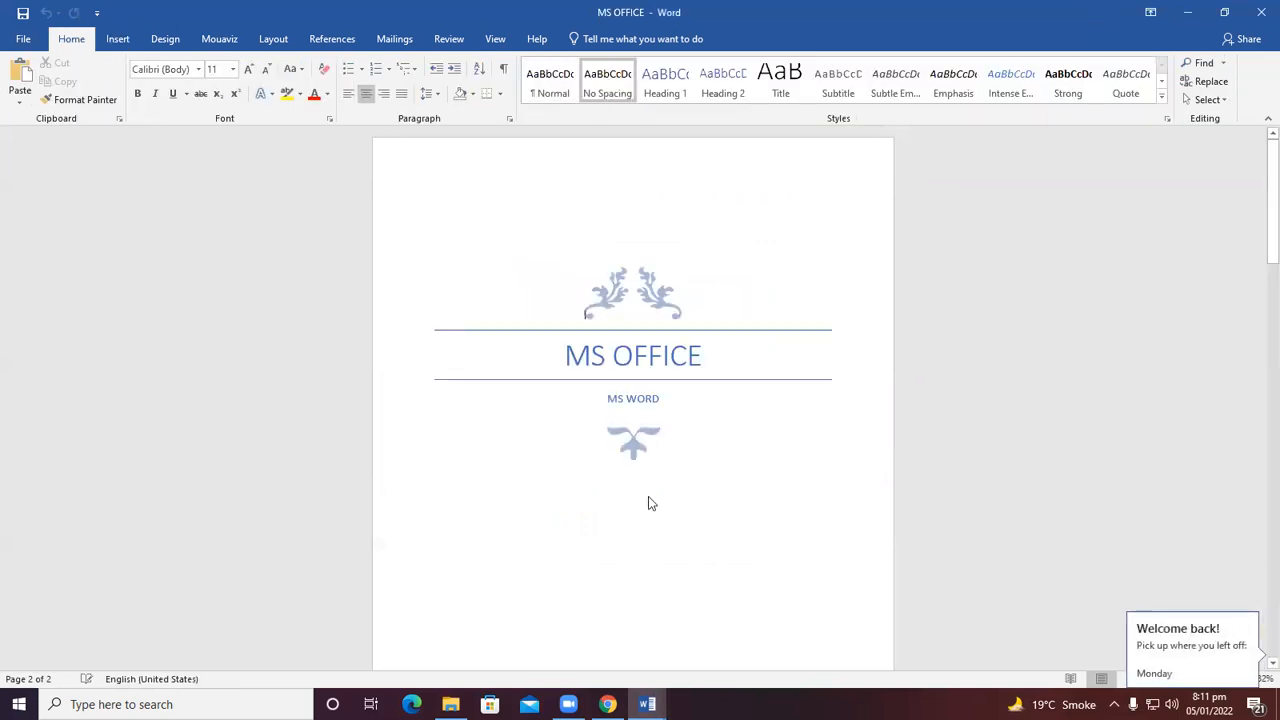
Scroll through the opened MS OFFICE document and close it.
scroll(648, 496, down, 4)
scroll(649, 497, down, 10)
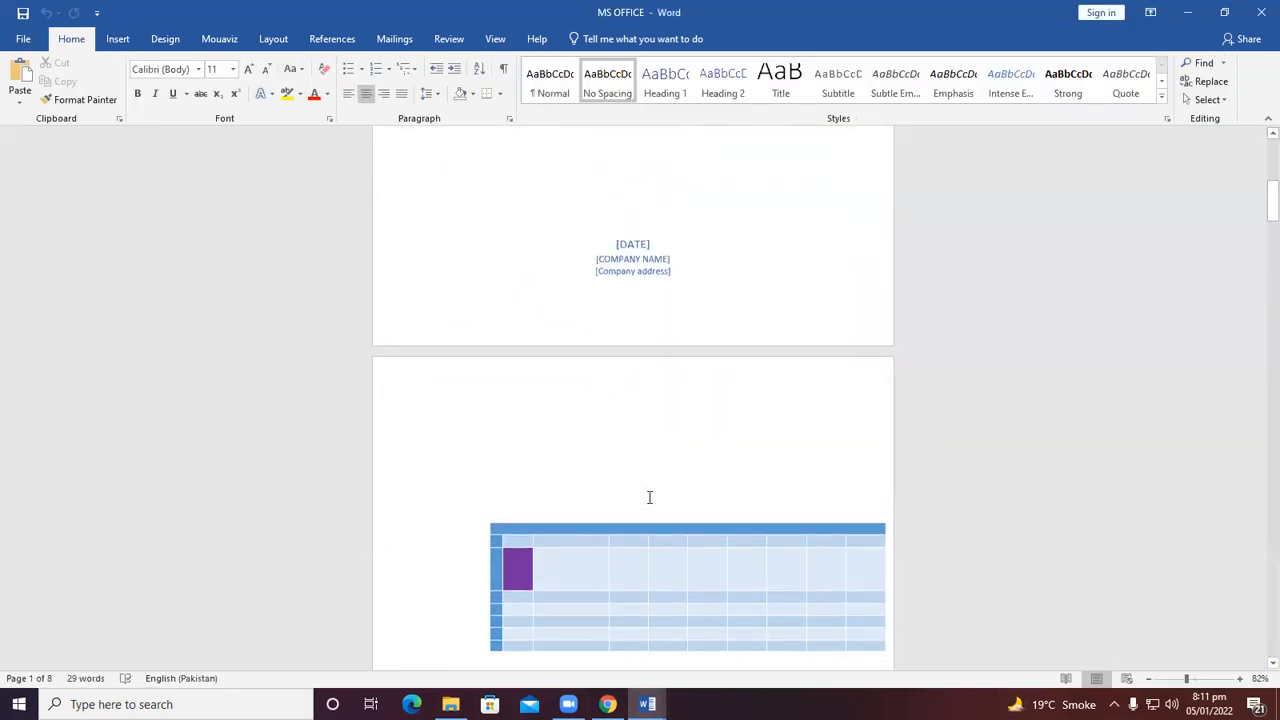
scroll(649, 497, down, 8)
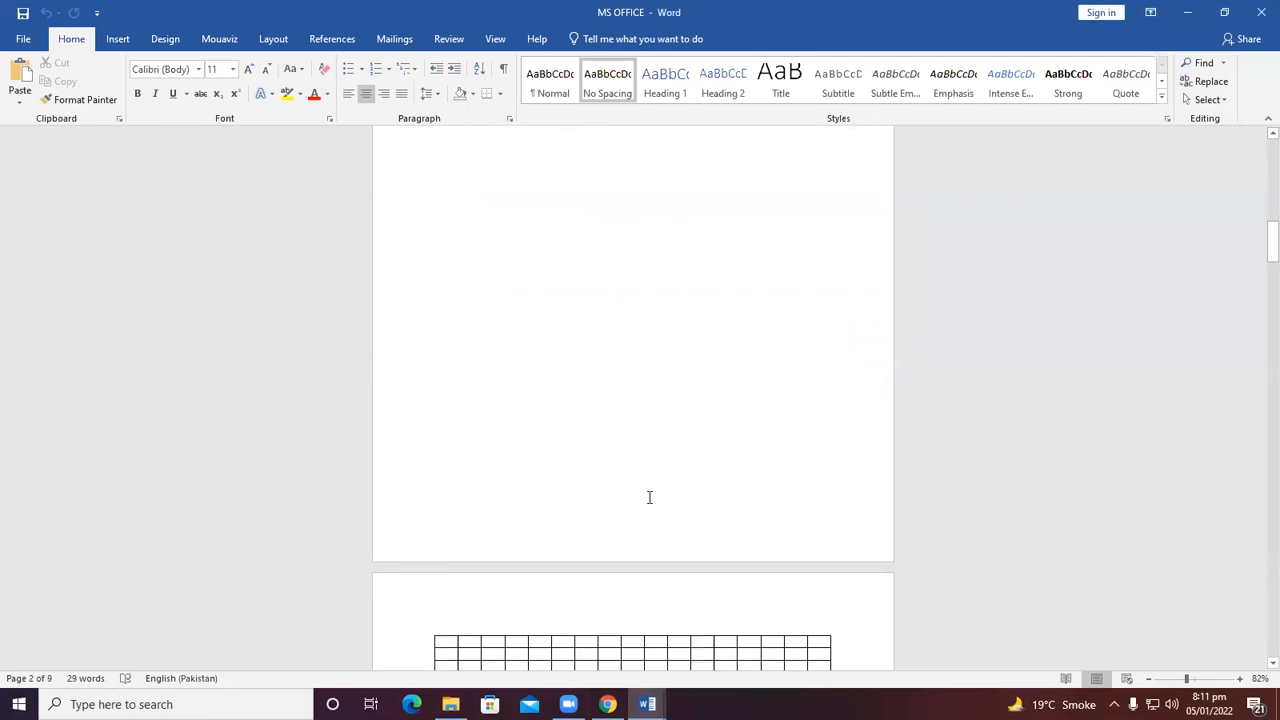
scroll(638, 530, up, 10)
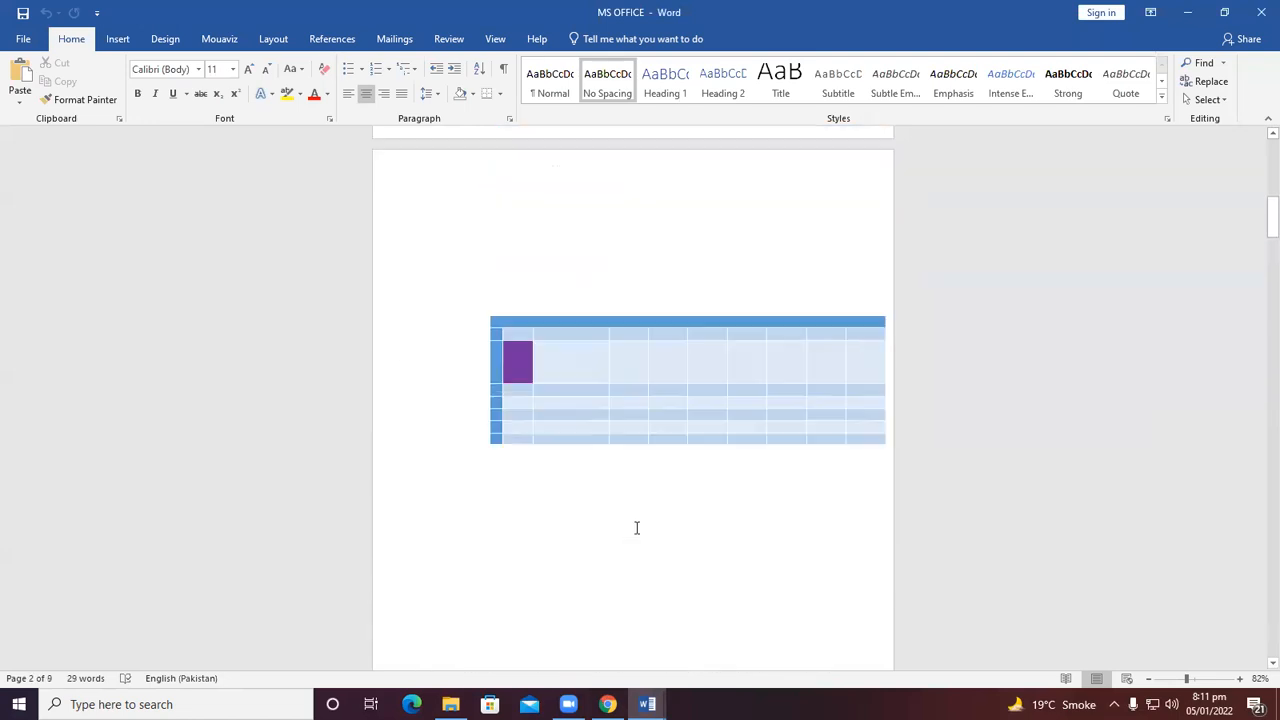
click(1261, 12)
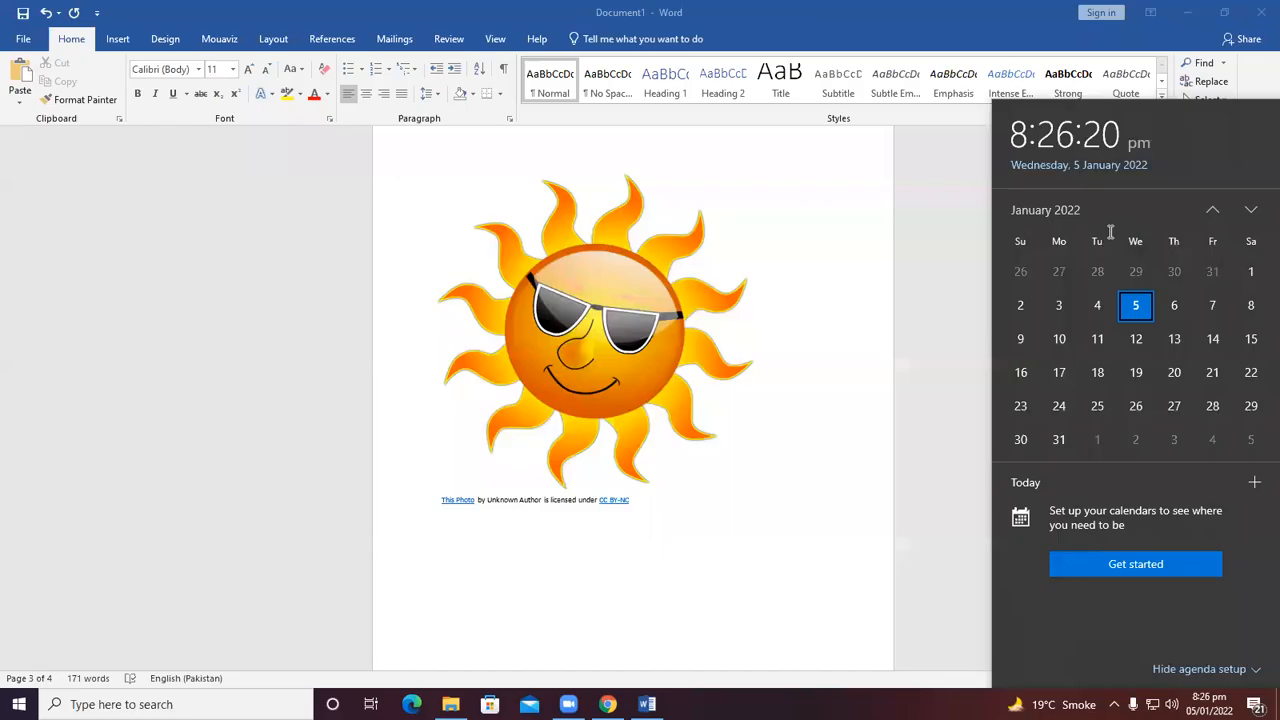
Switch to the browser and close all its open tabs.
click(1175, 15)
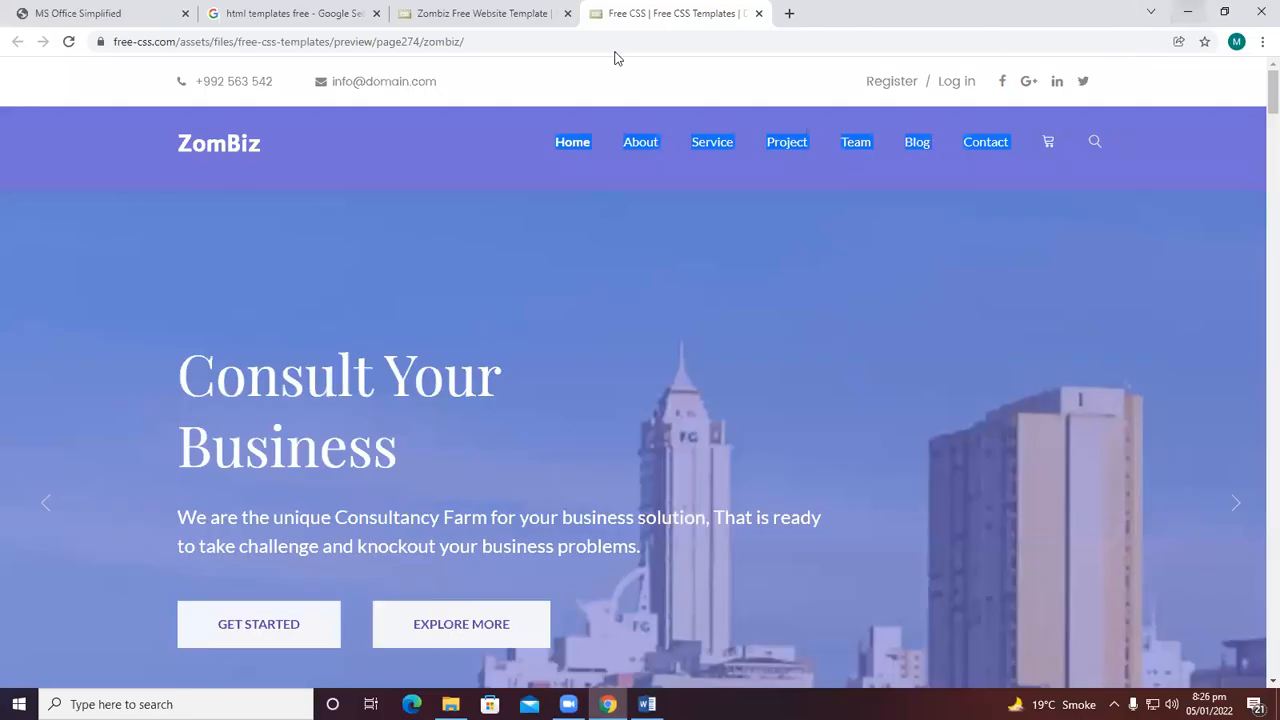
click(759, 13)
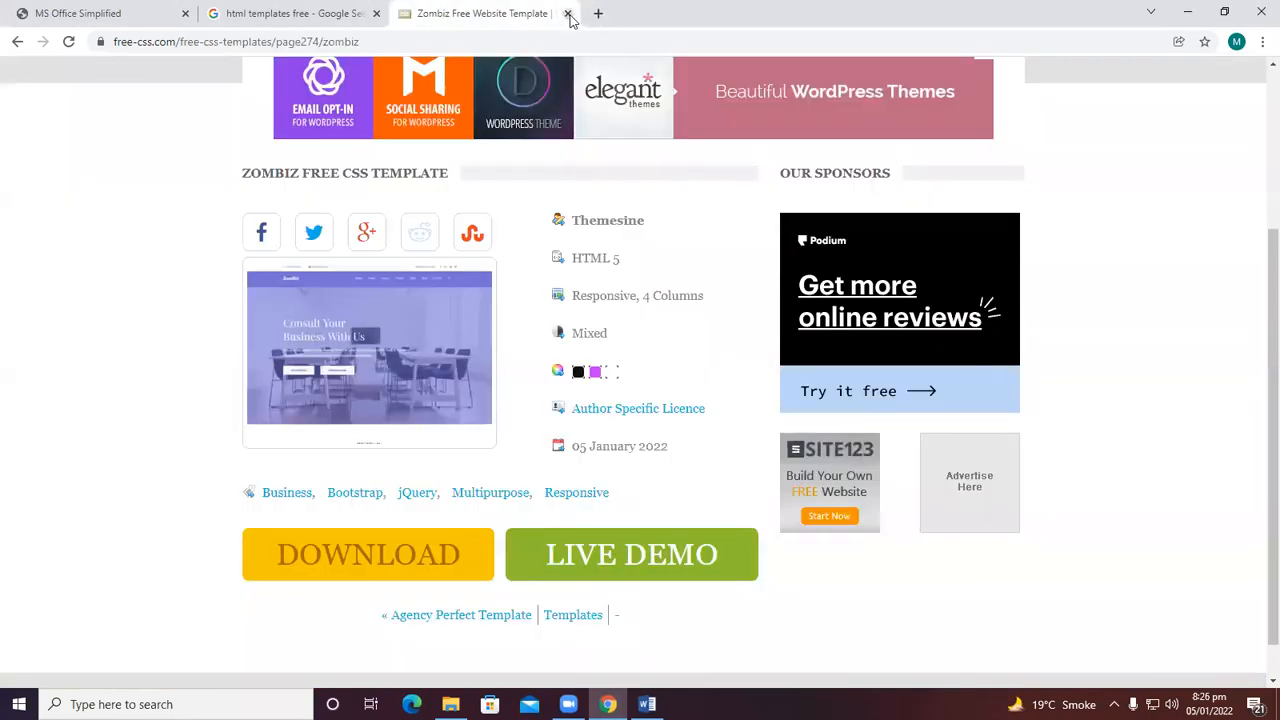
click(567, 13)
click(519, 13)
click(376, 13)
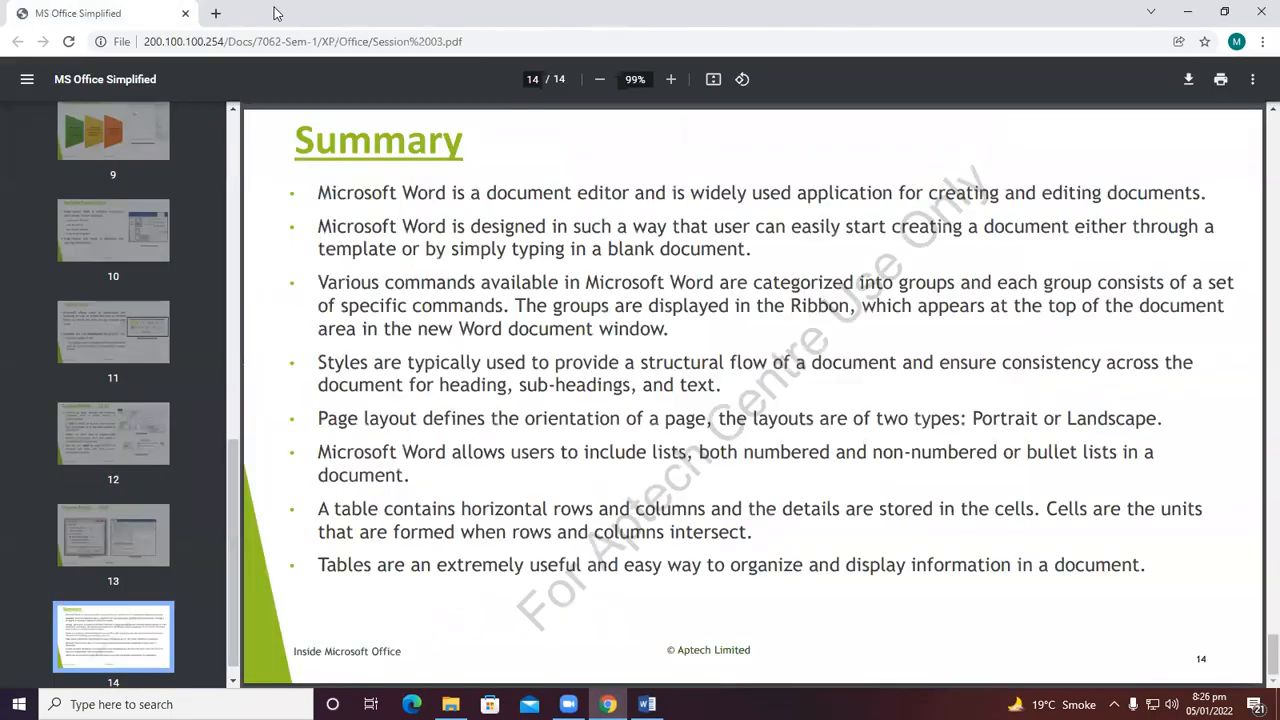
click(214, 14)
click(185, 13)
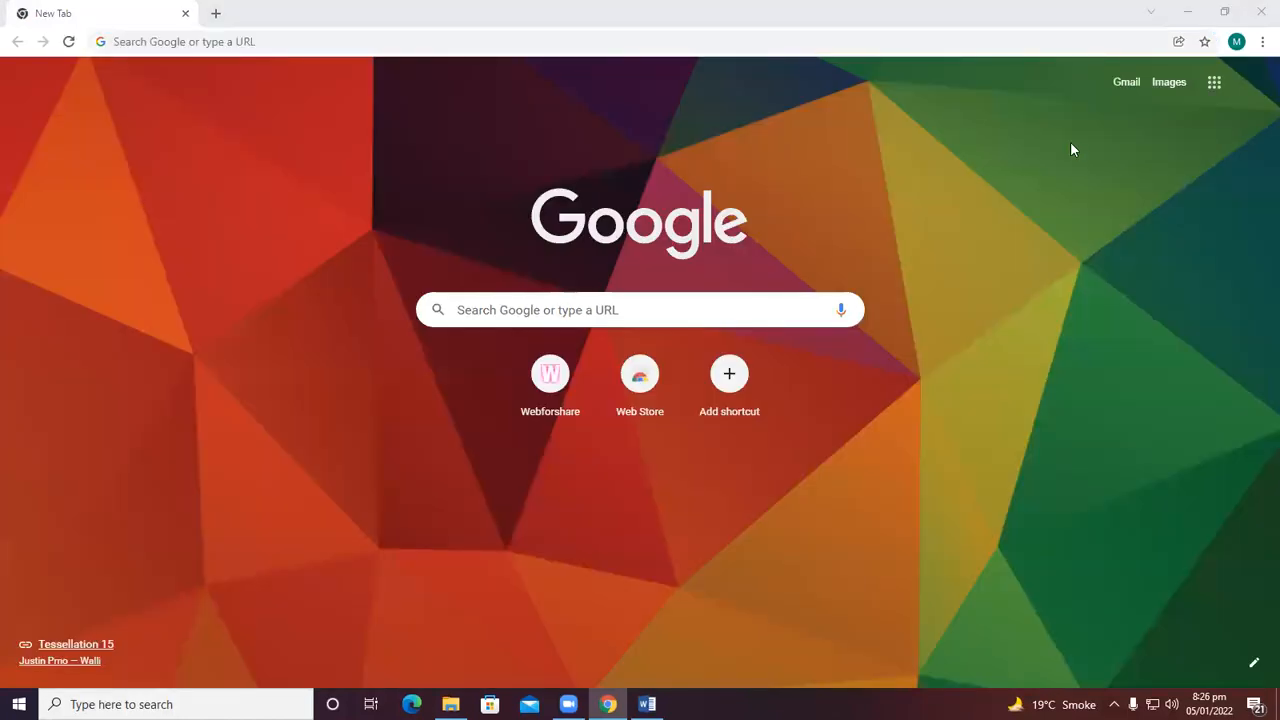
Upload the MS OFFICE document from the Desktop to Google Drive and refresh My Drive.
click(1214, 82)
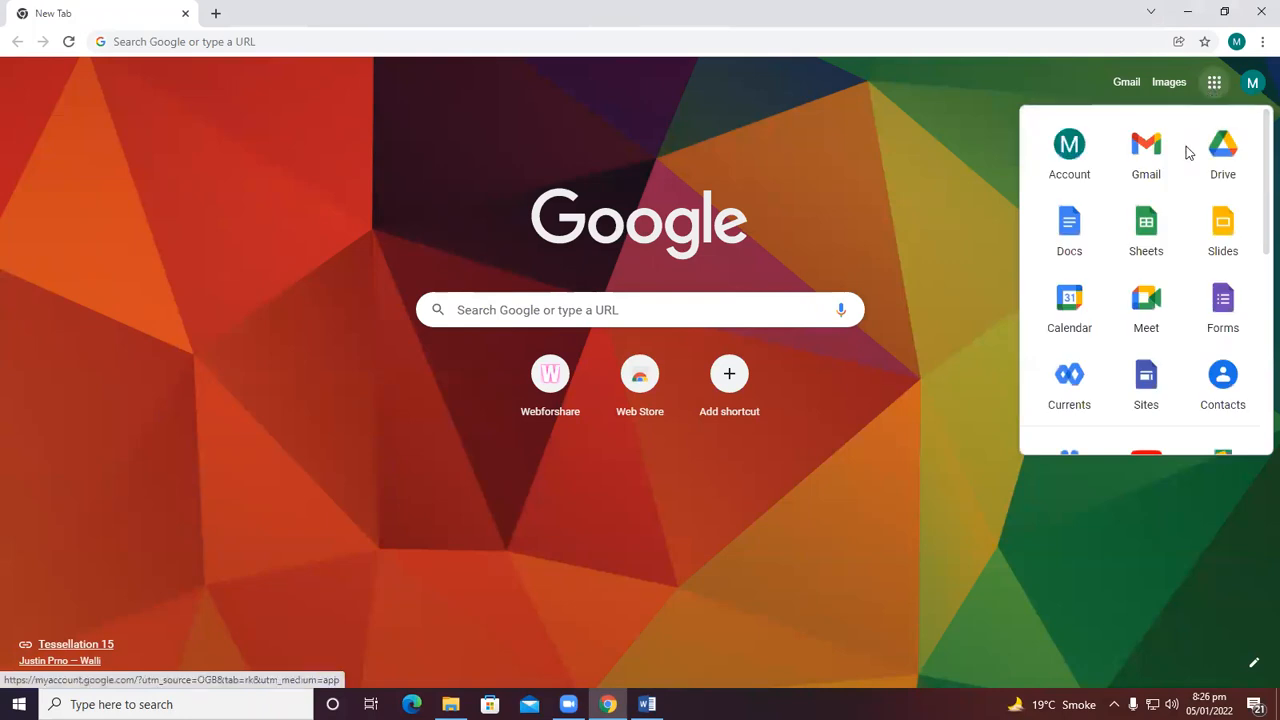
click(1236, 165)
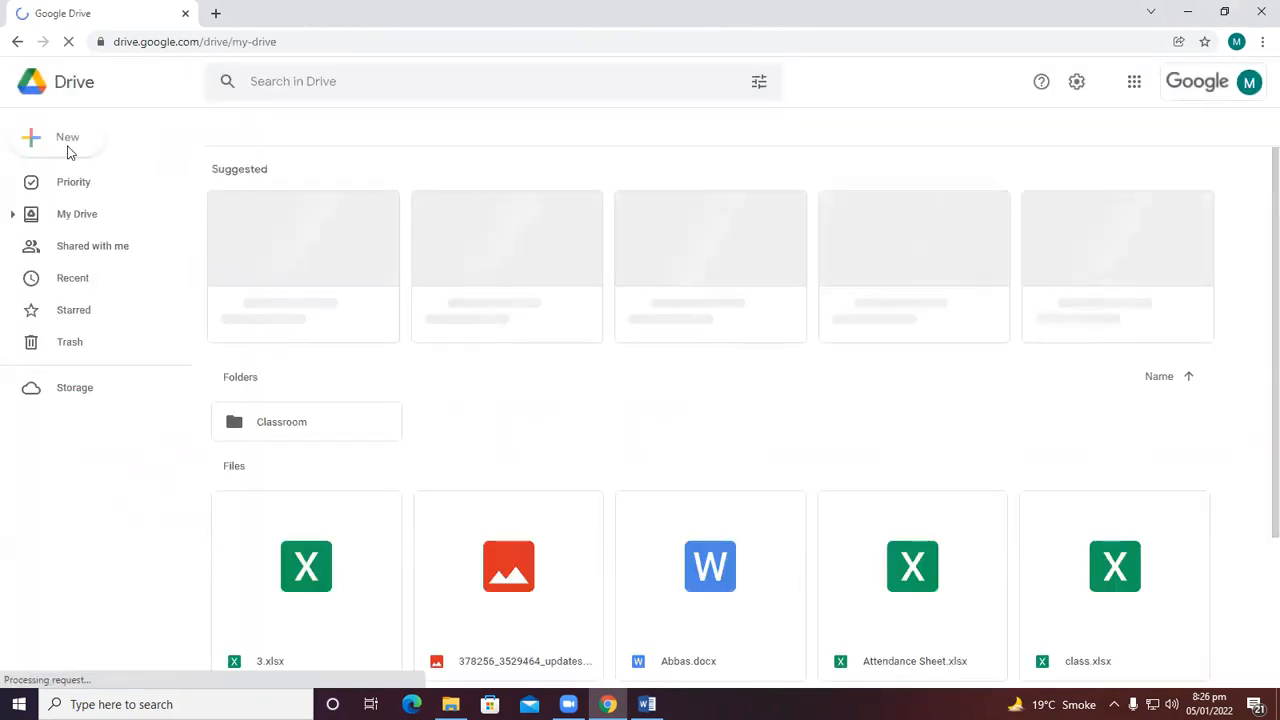
click(69, 150)
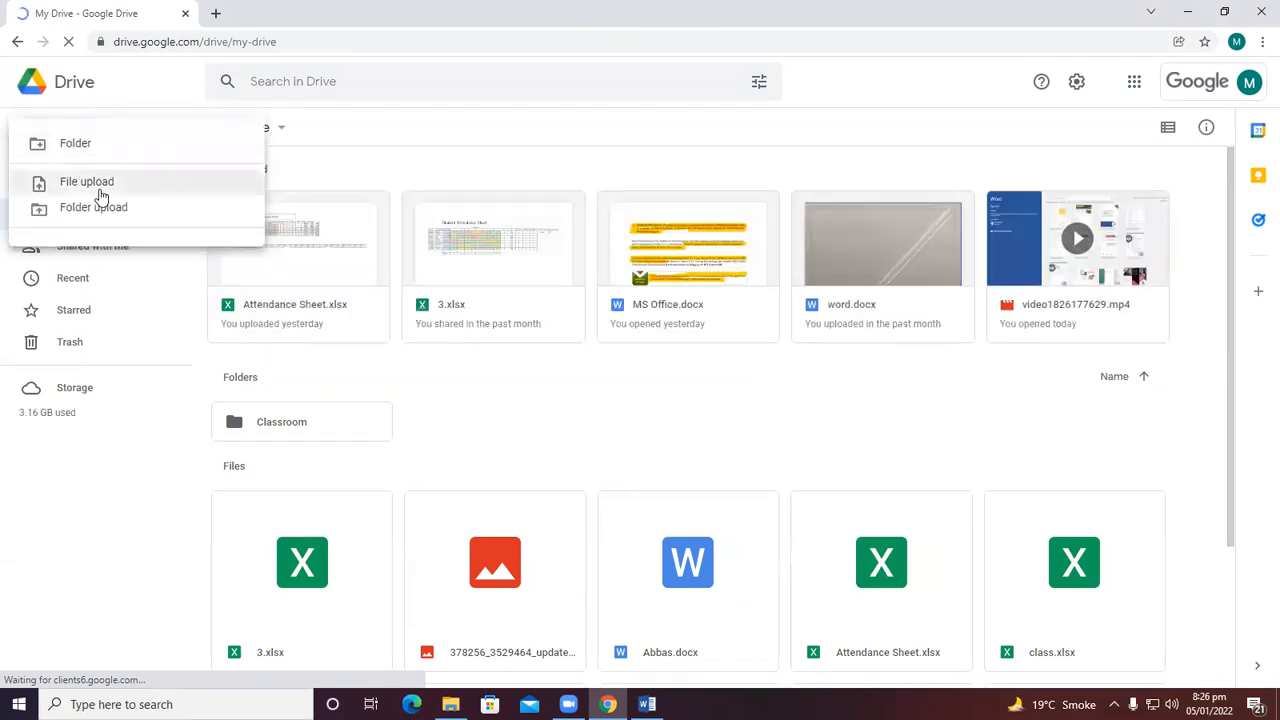
click(101, 185)
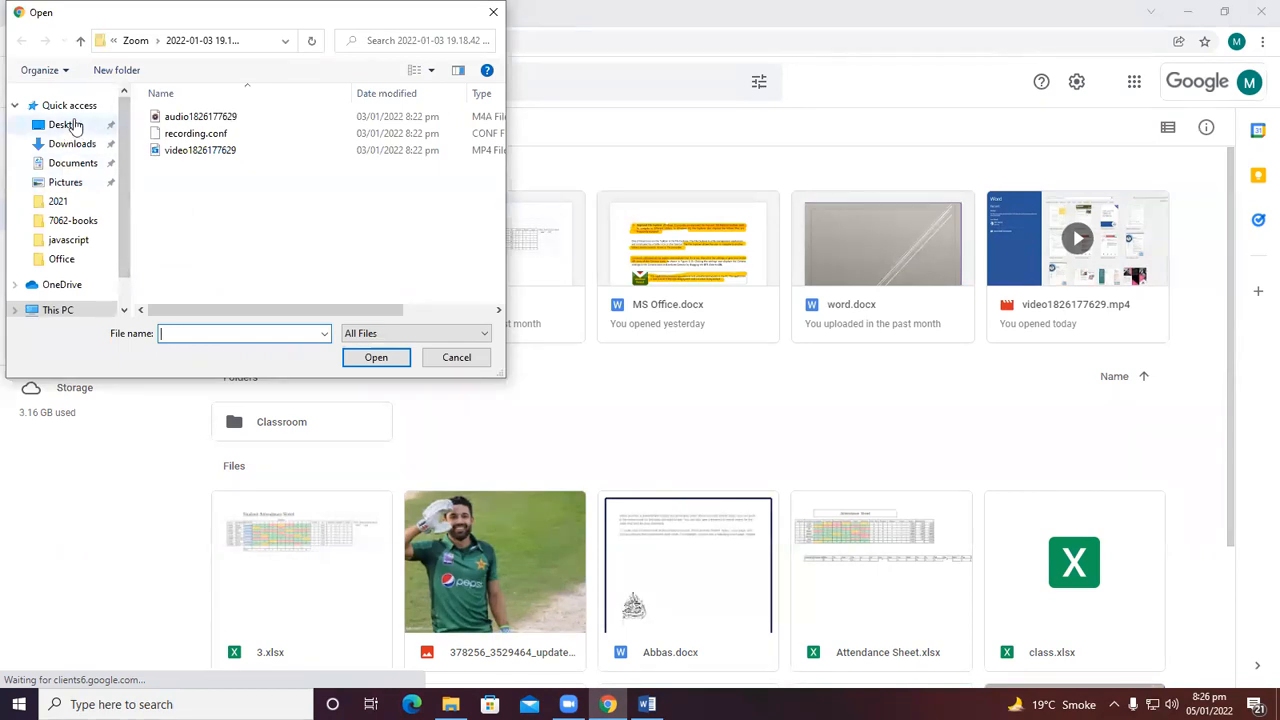
click(72, 125)
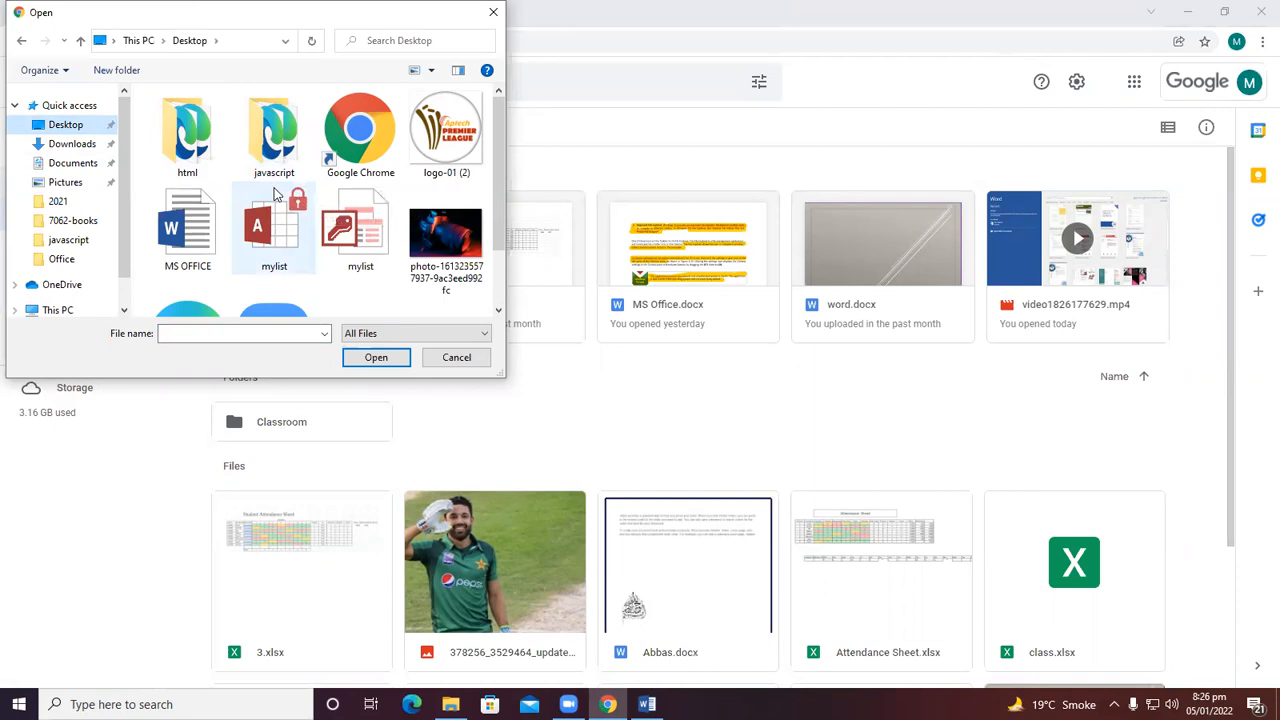
click(172, 240)
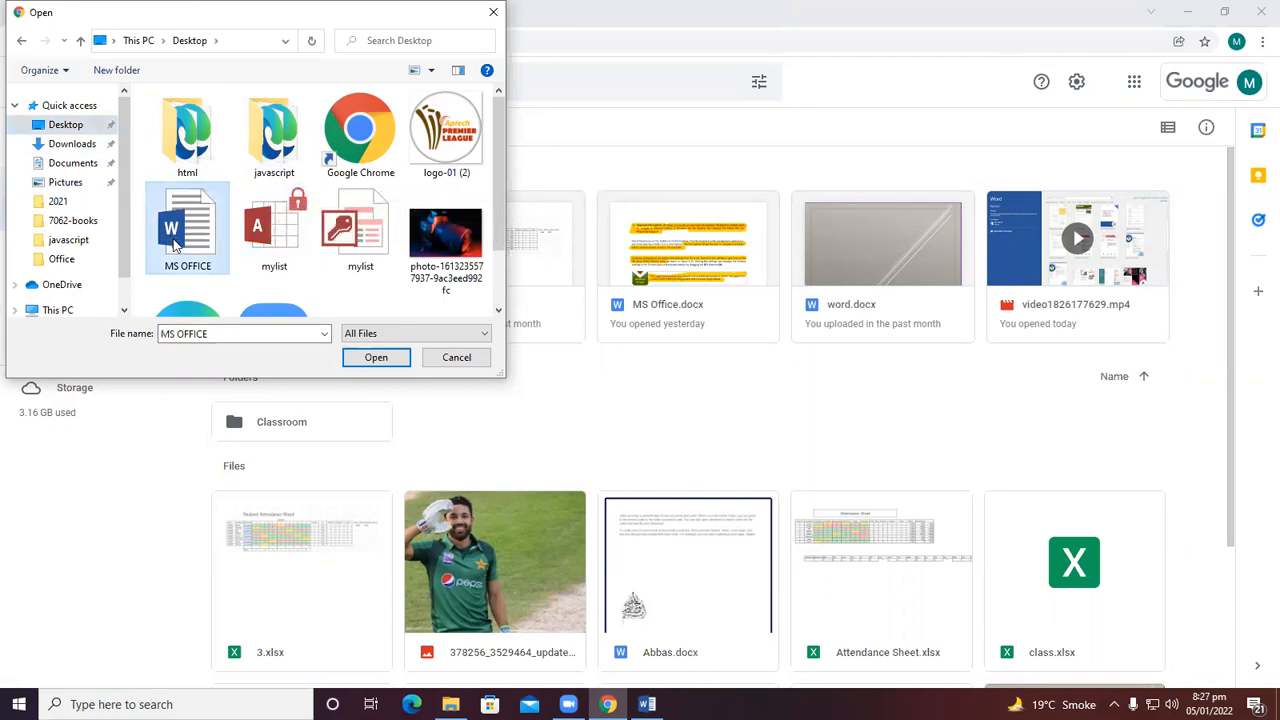
click(352, 362)
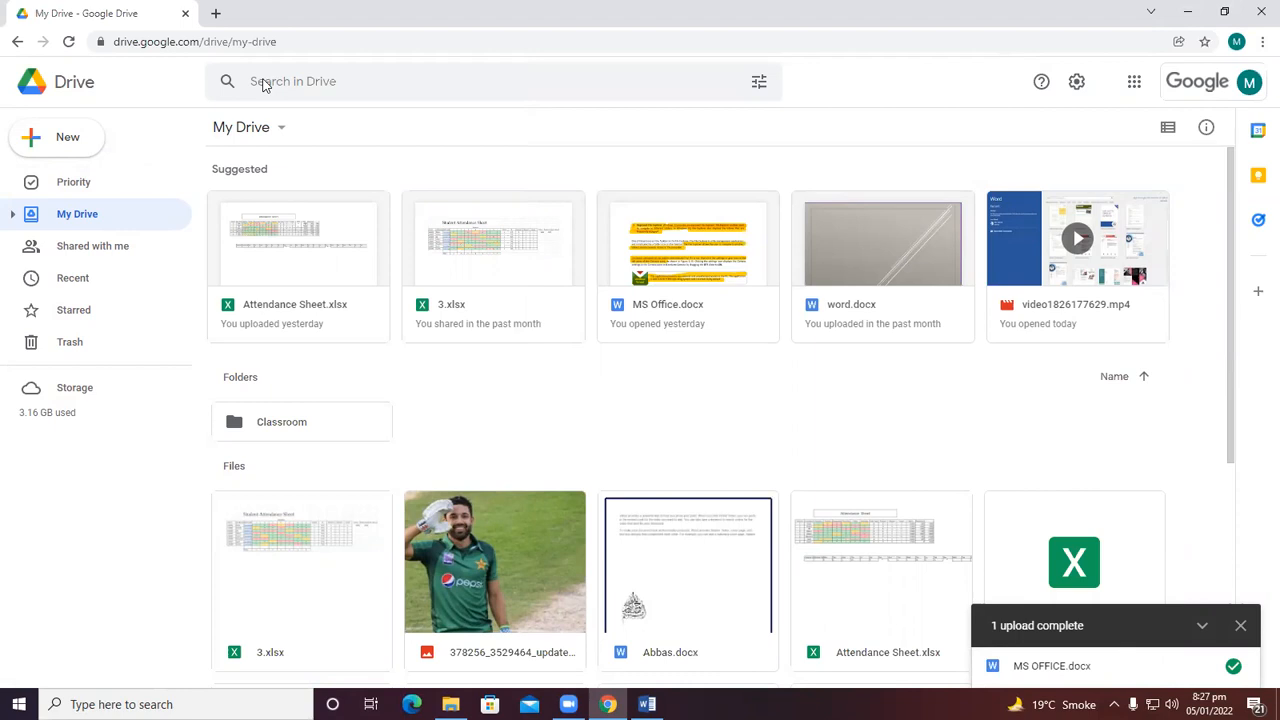
key(F5)
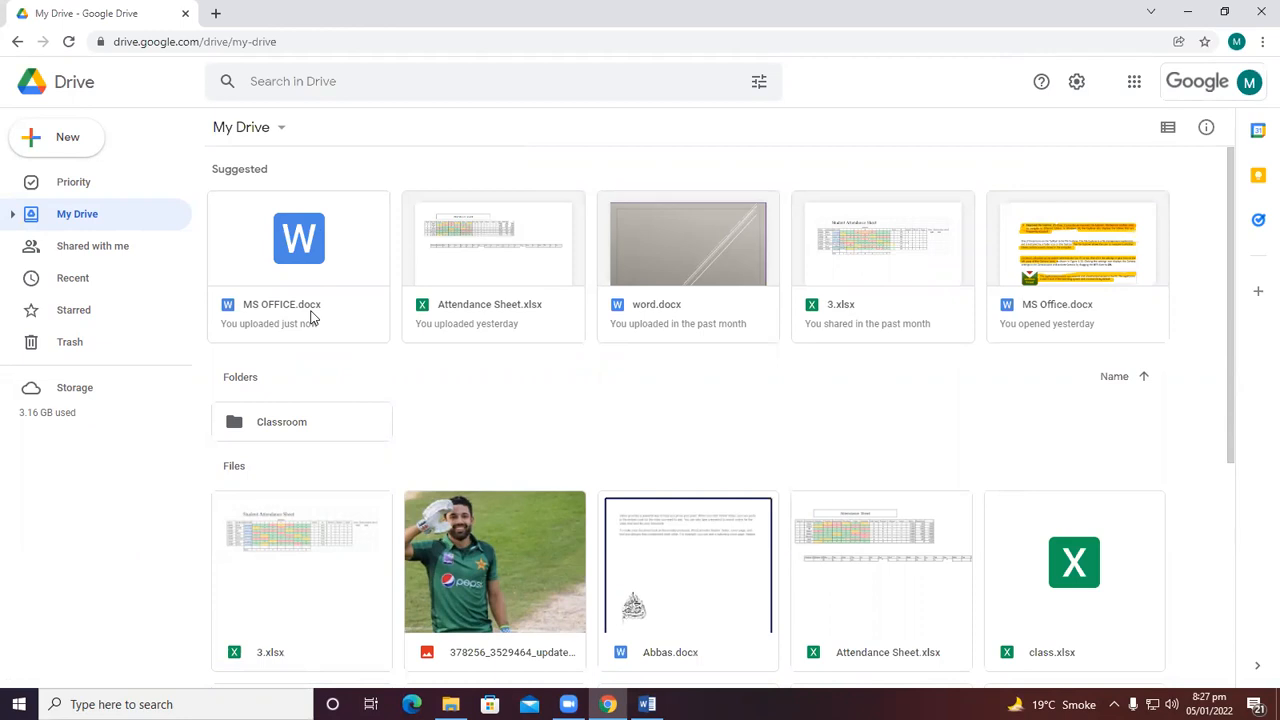
click(19, 418)
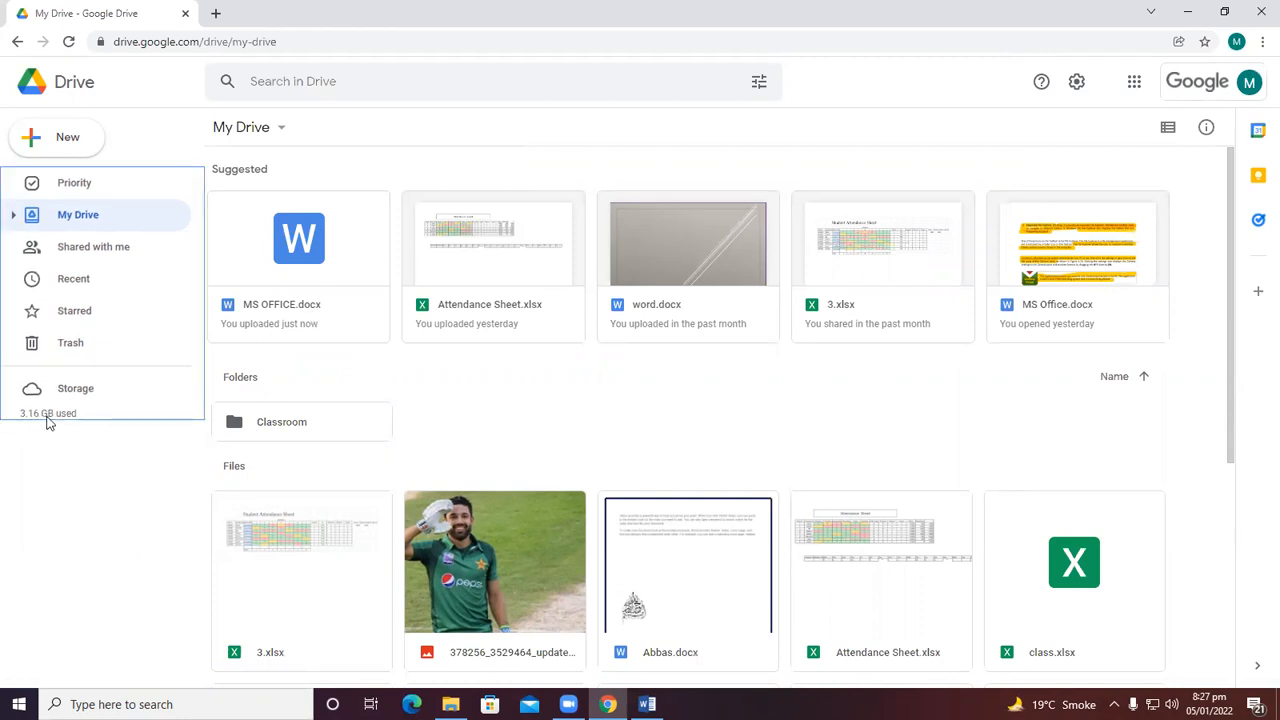